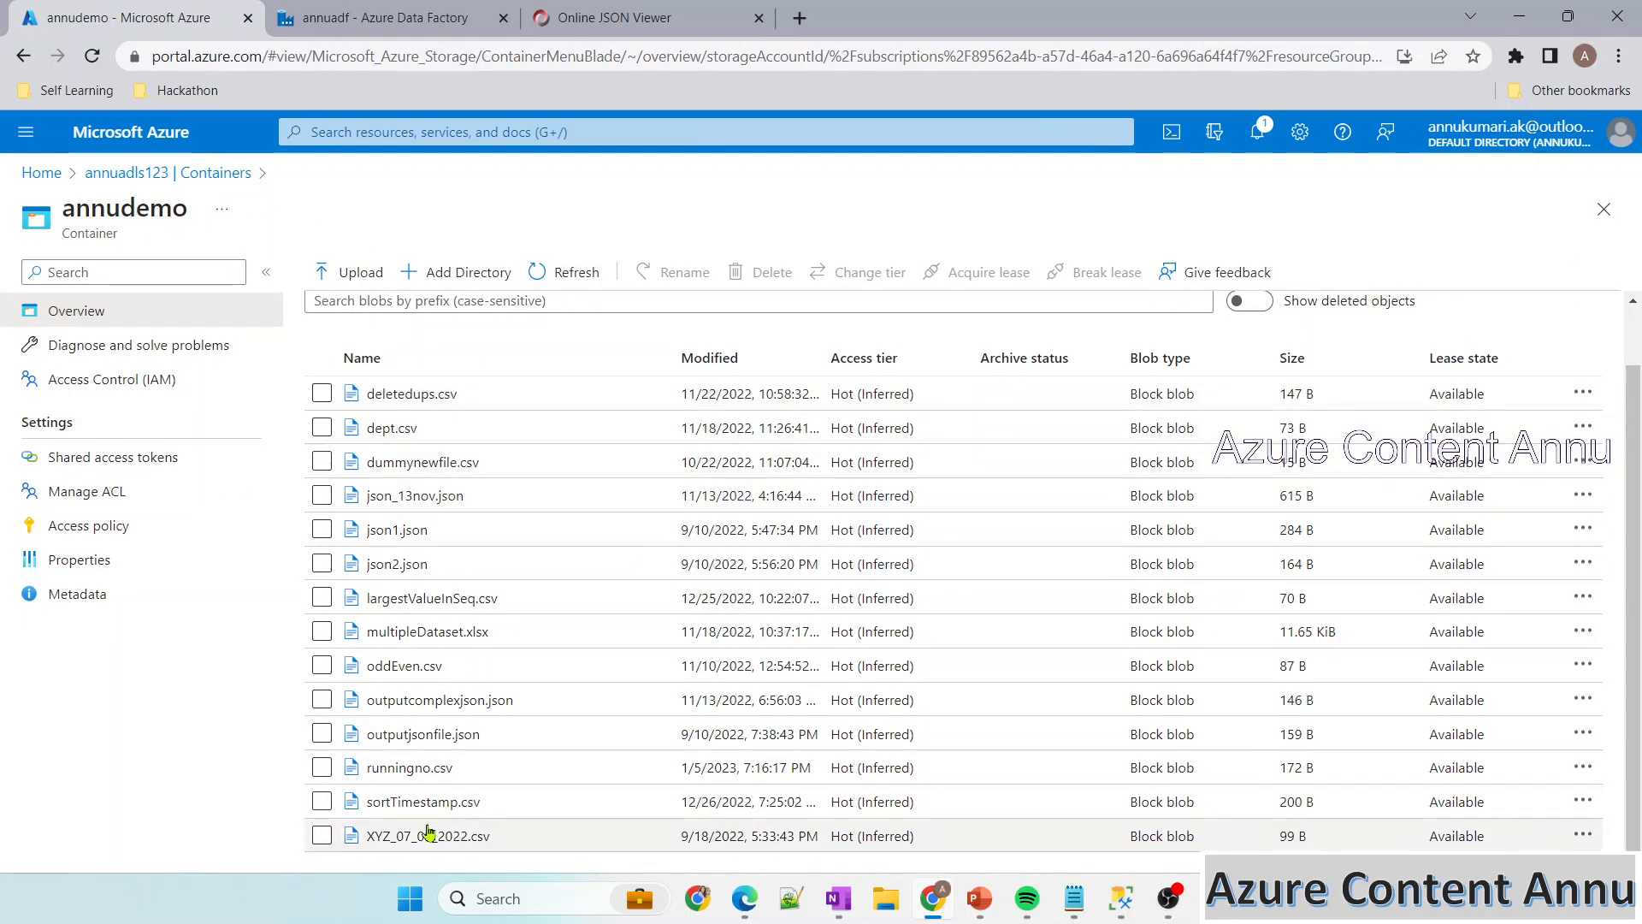
# Switch to Azure Data Factory and review pipeline37, the dataflow11 transformations and the DelimitedText29 source dataset
pyautogui.click(385, 18)
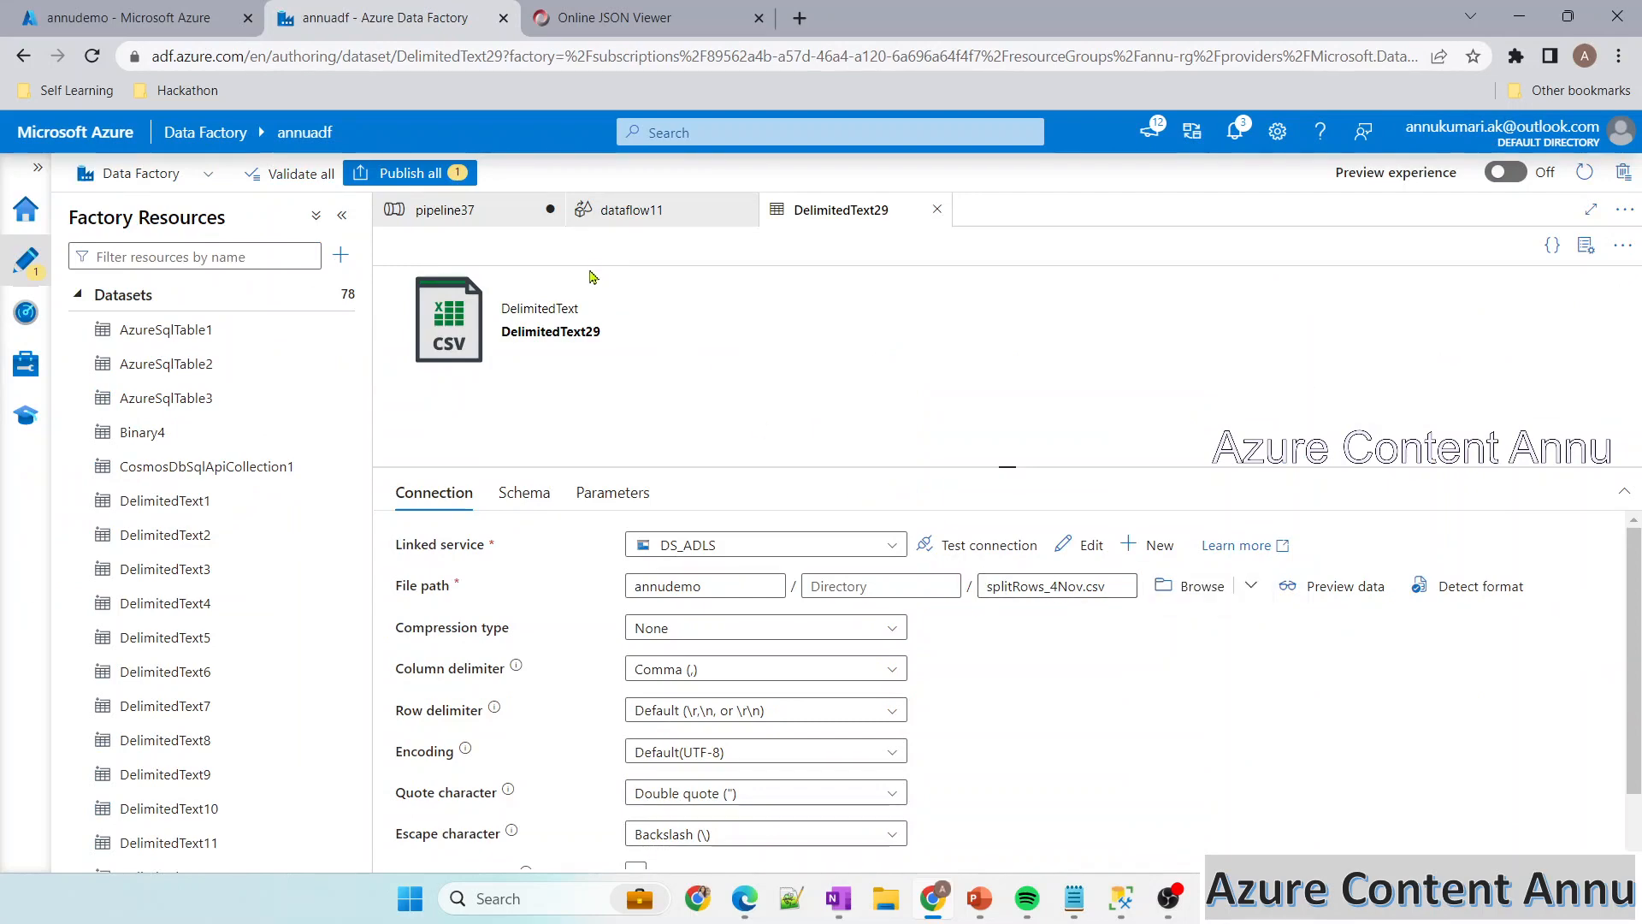
pyautogui.click(597, 219)
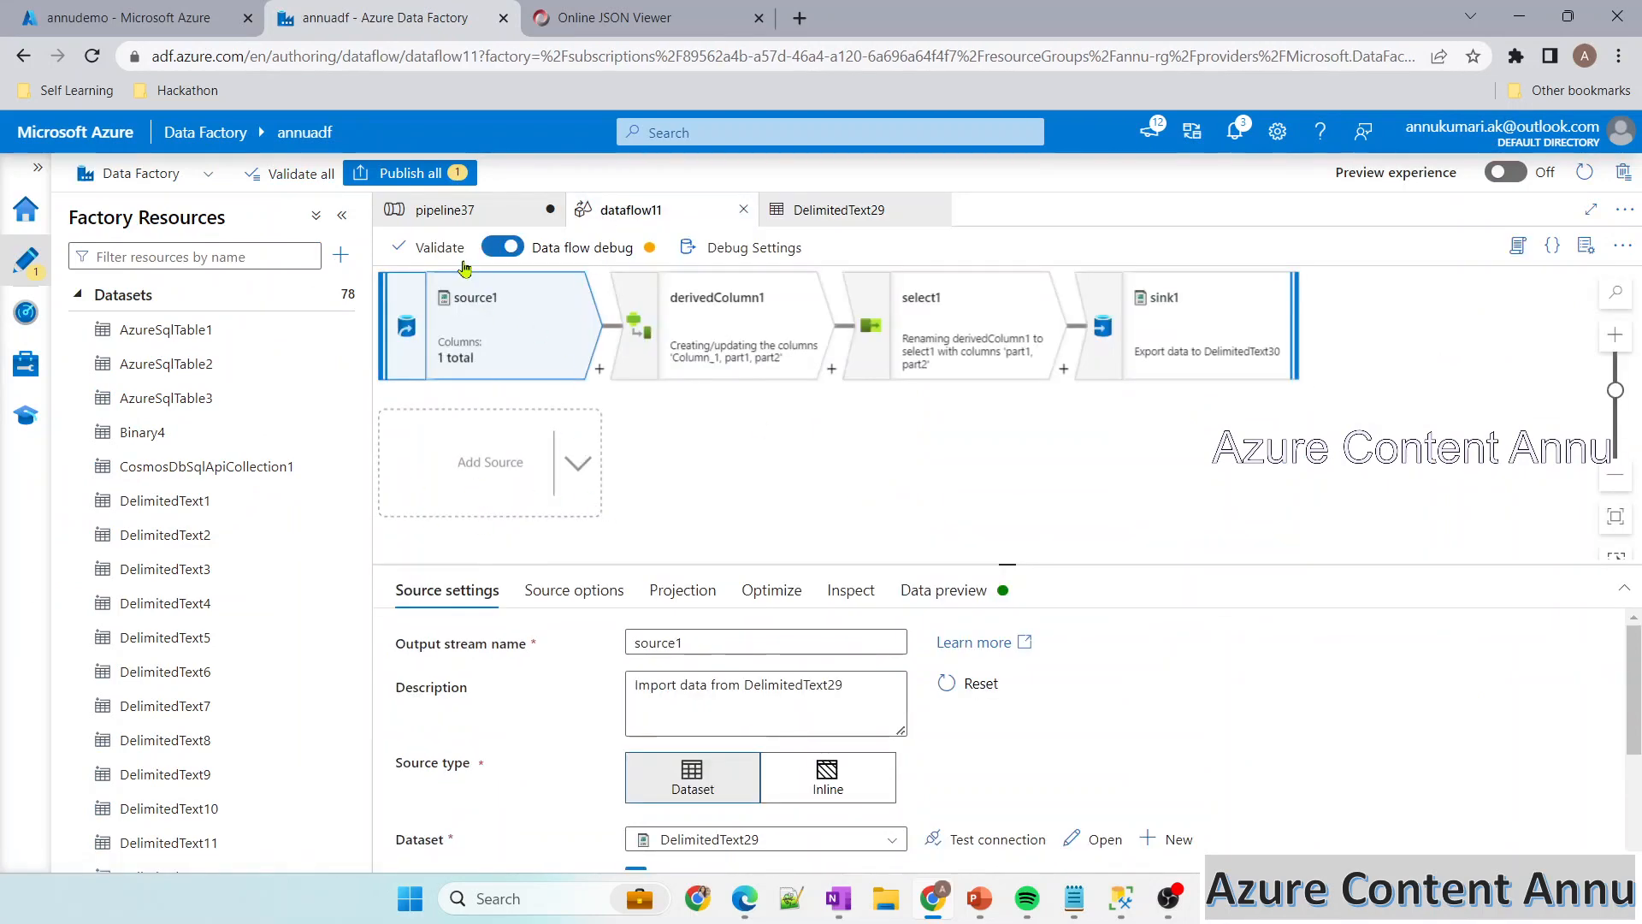
pyautogui.click(449, 220)
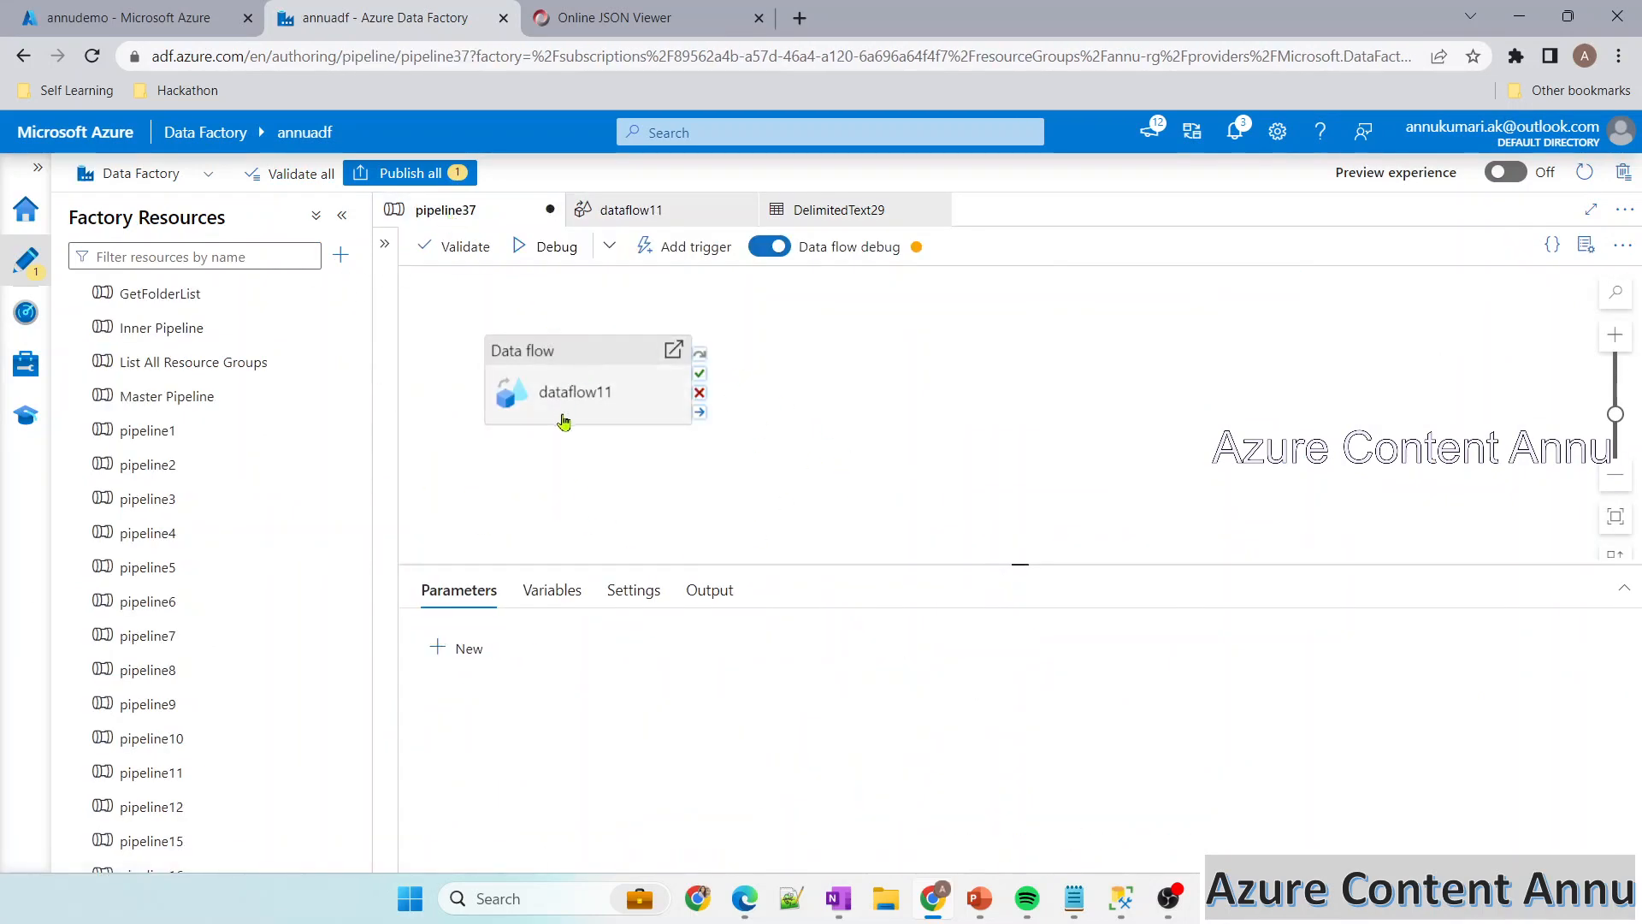
pyautogui.click(829, 210)
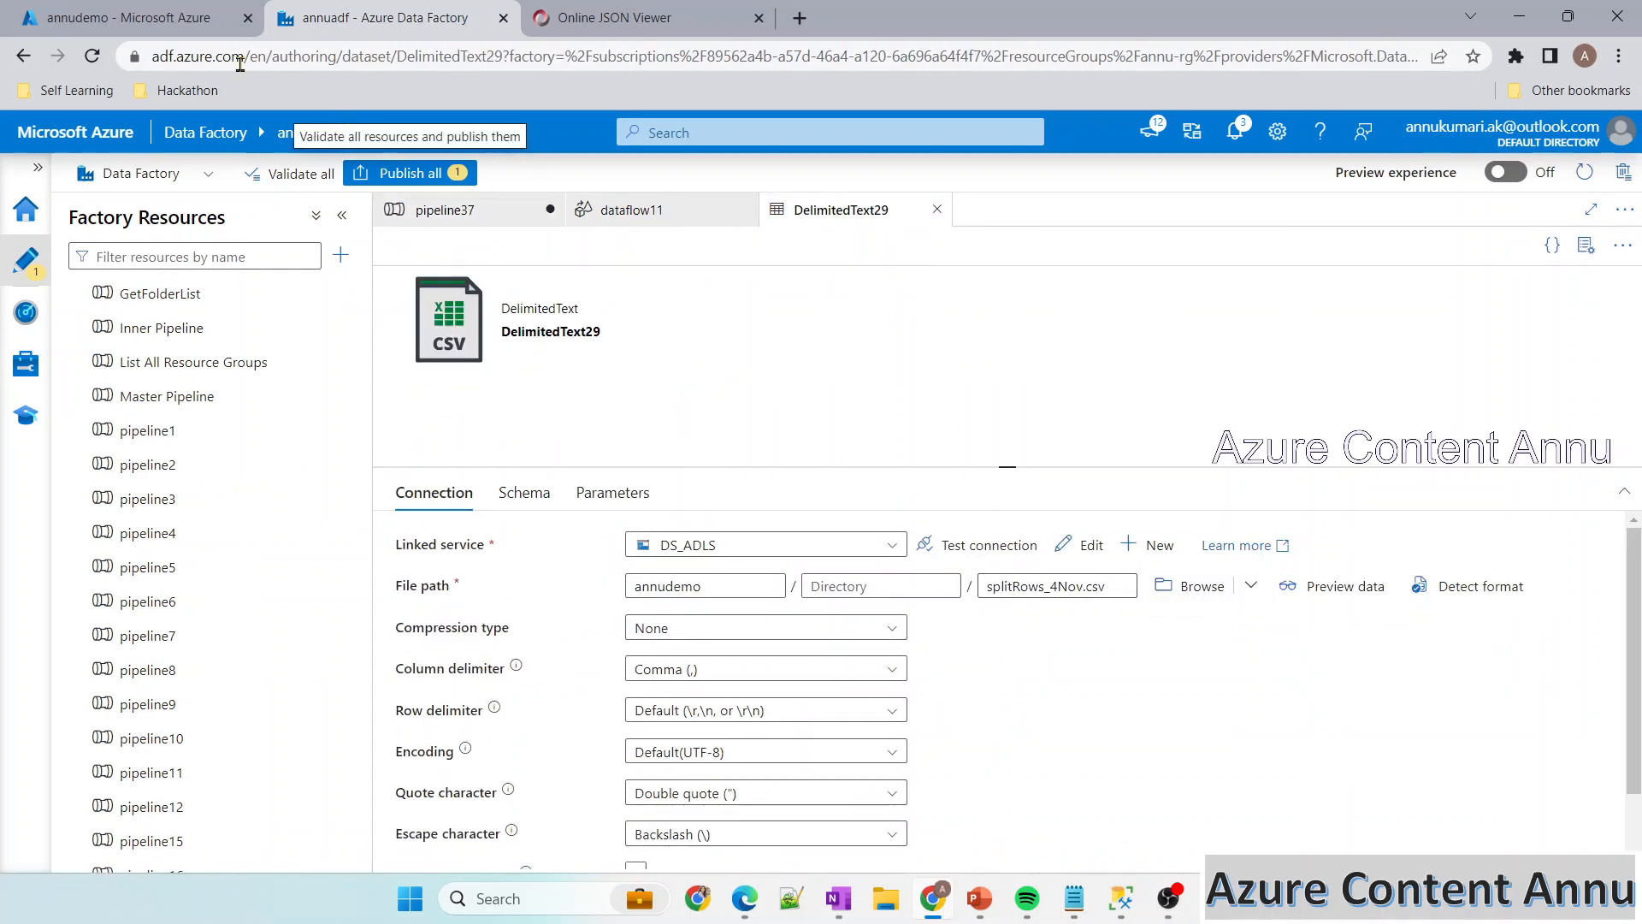
pyautogui.click(55, 8)
pyautogui.click(432, 13)
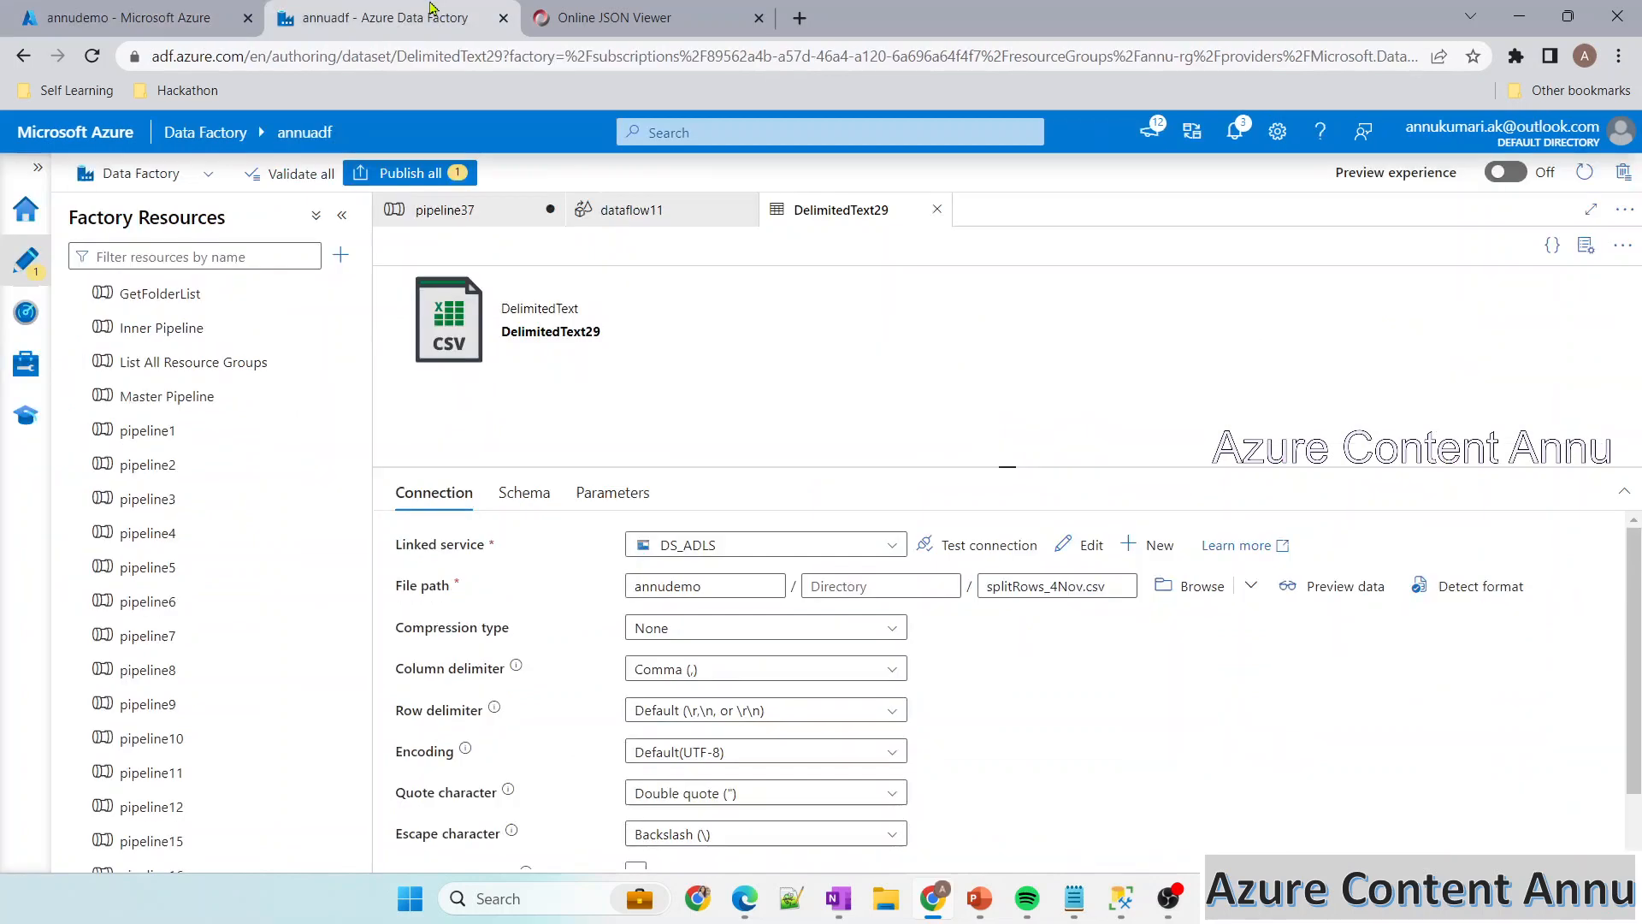
pyautogui.click(633, 210)
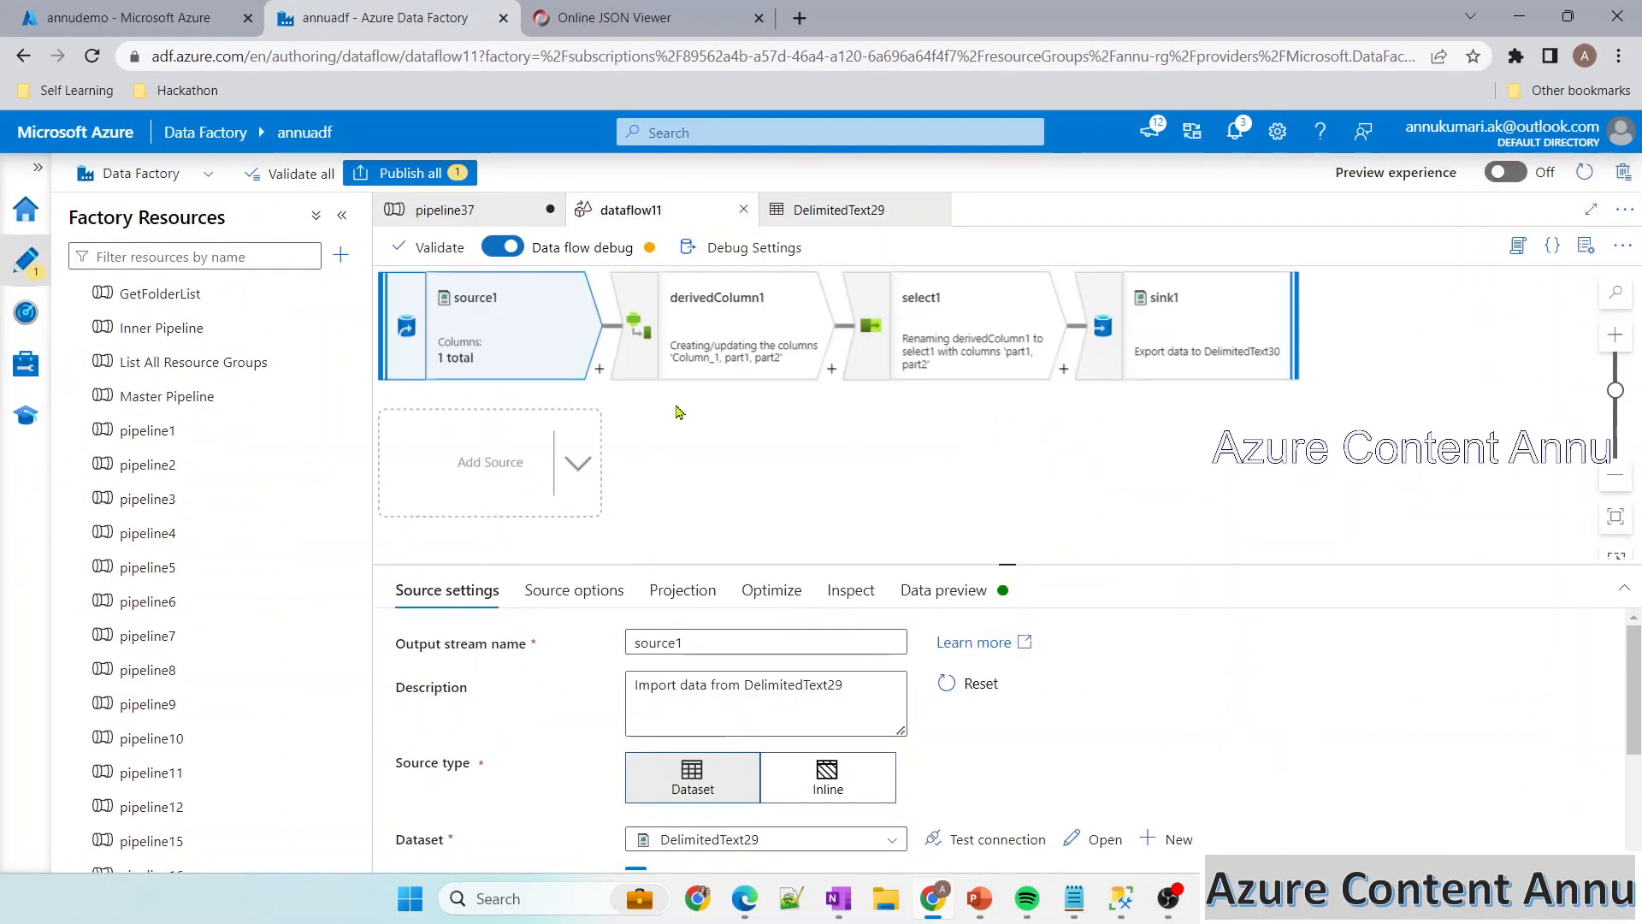
pyautogui.click(445, 210)
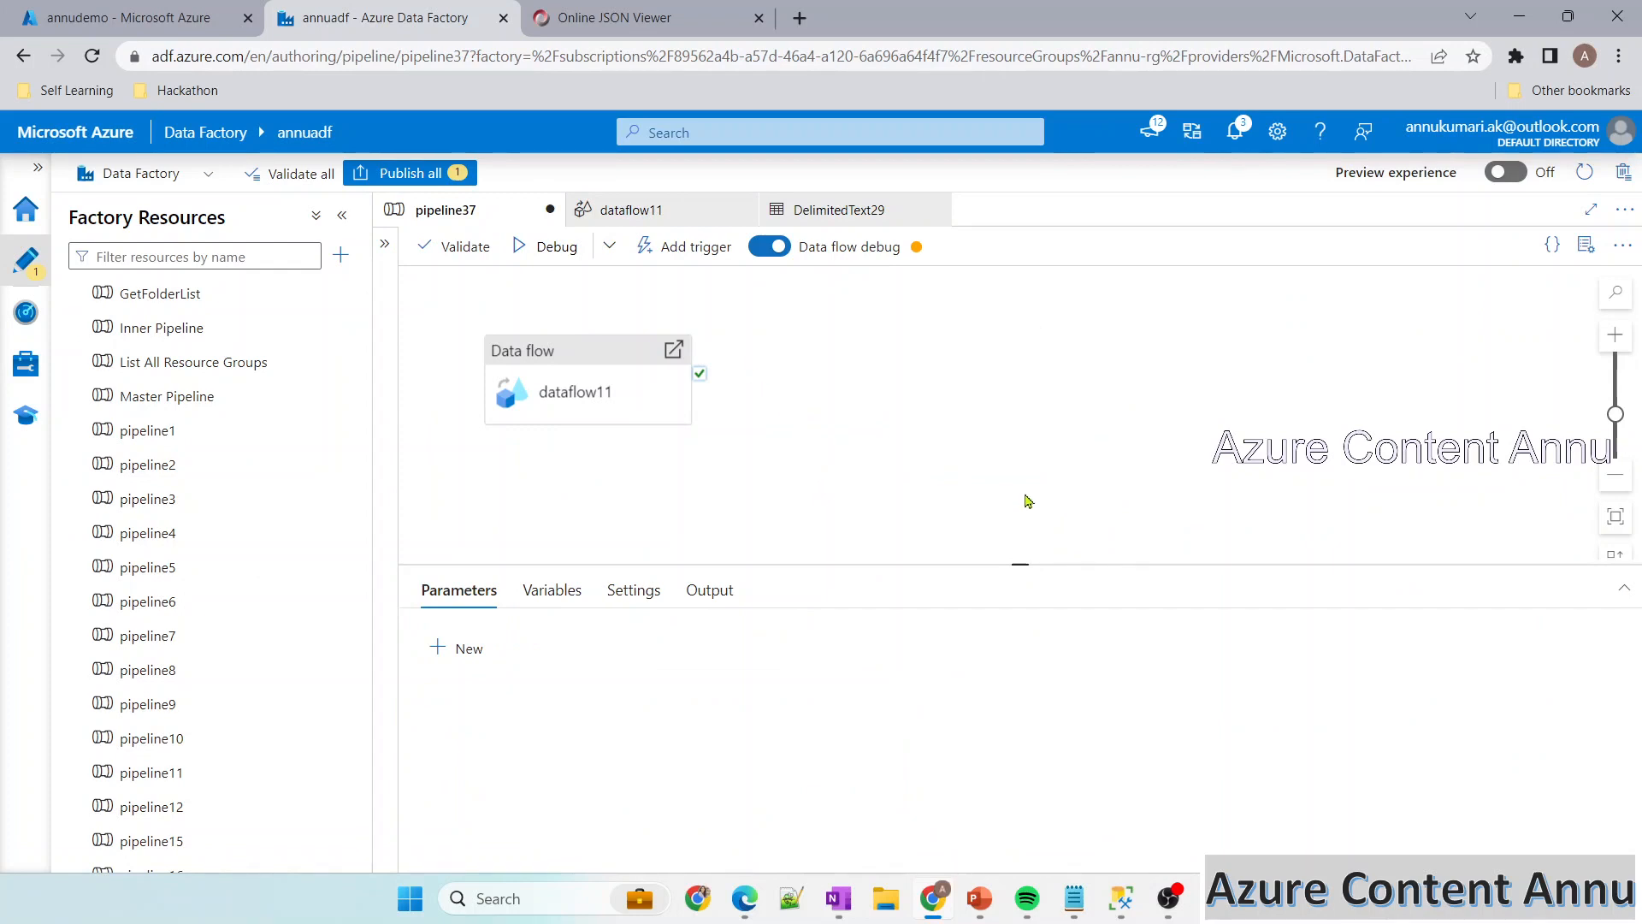
# Switch to SQL Server Management Studio and write a Create table dbo.DF_ExecutionDetails statement with an empty pair of parentheses spread over several lines
pyautogui.click(1118, 899)
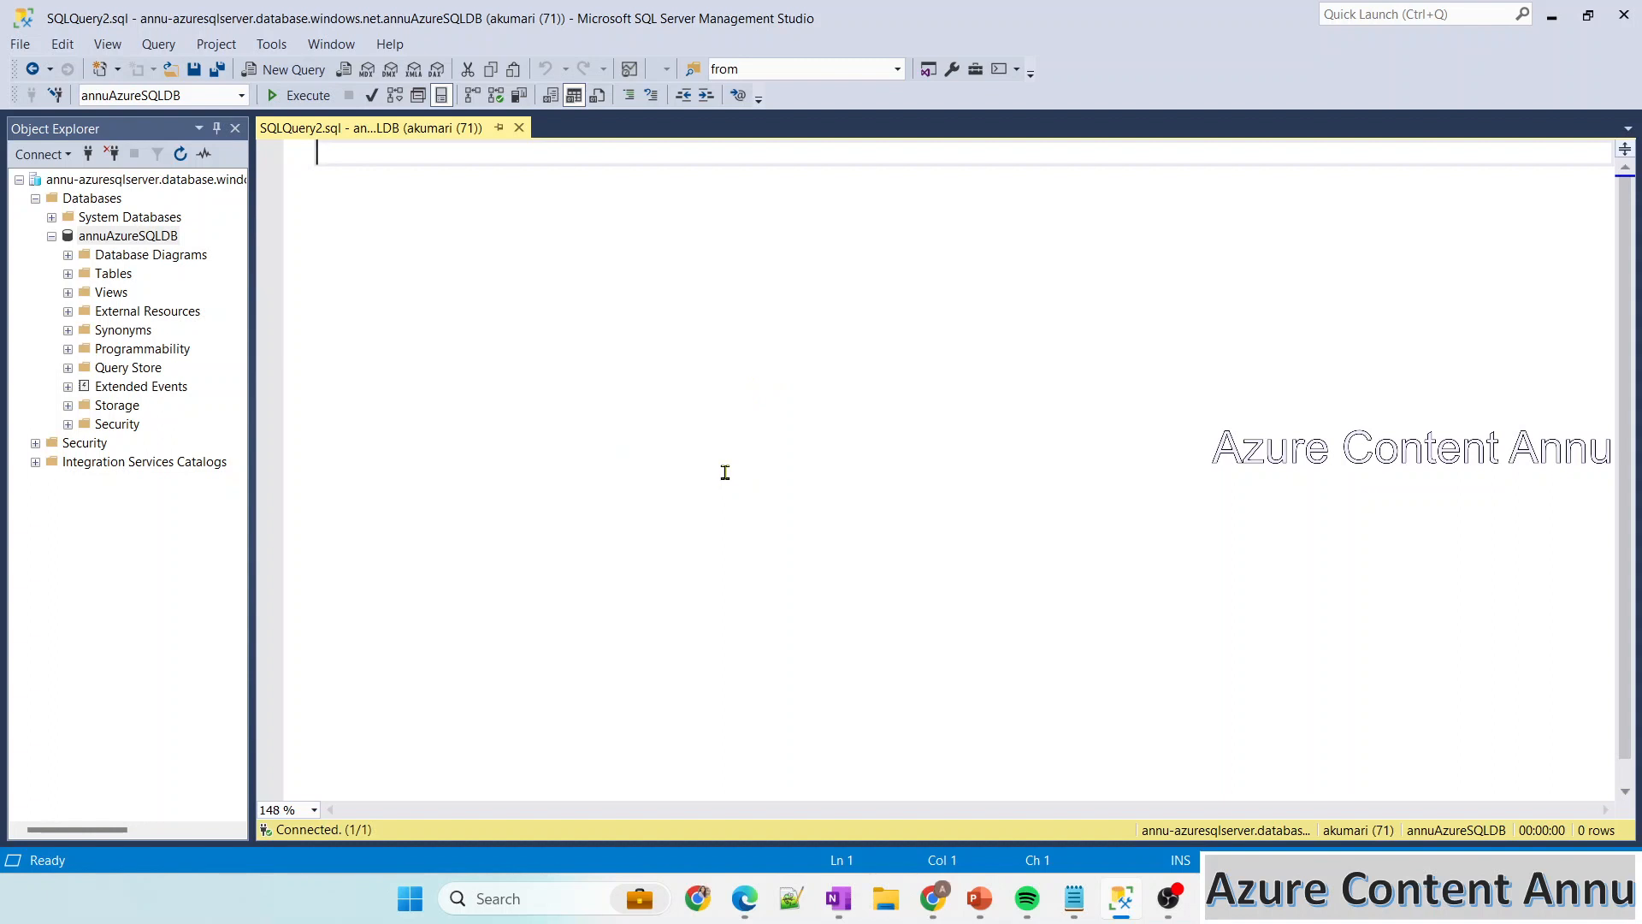
pyautogui.hotkey('ctrl', 'v')
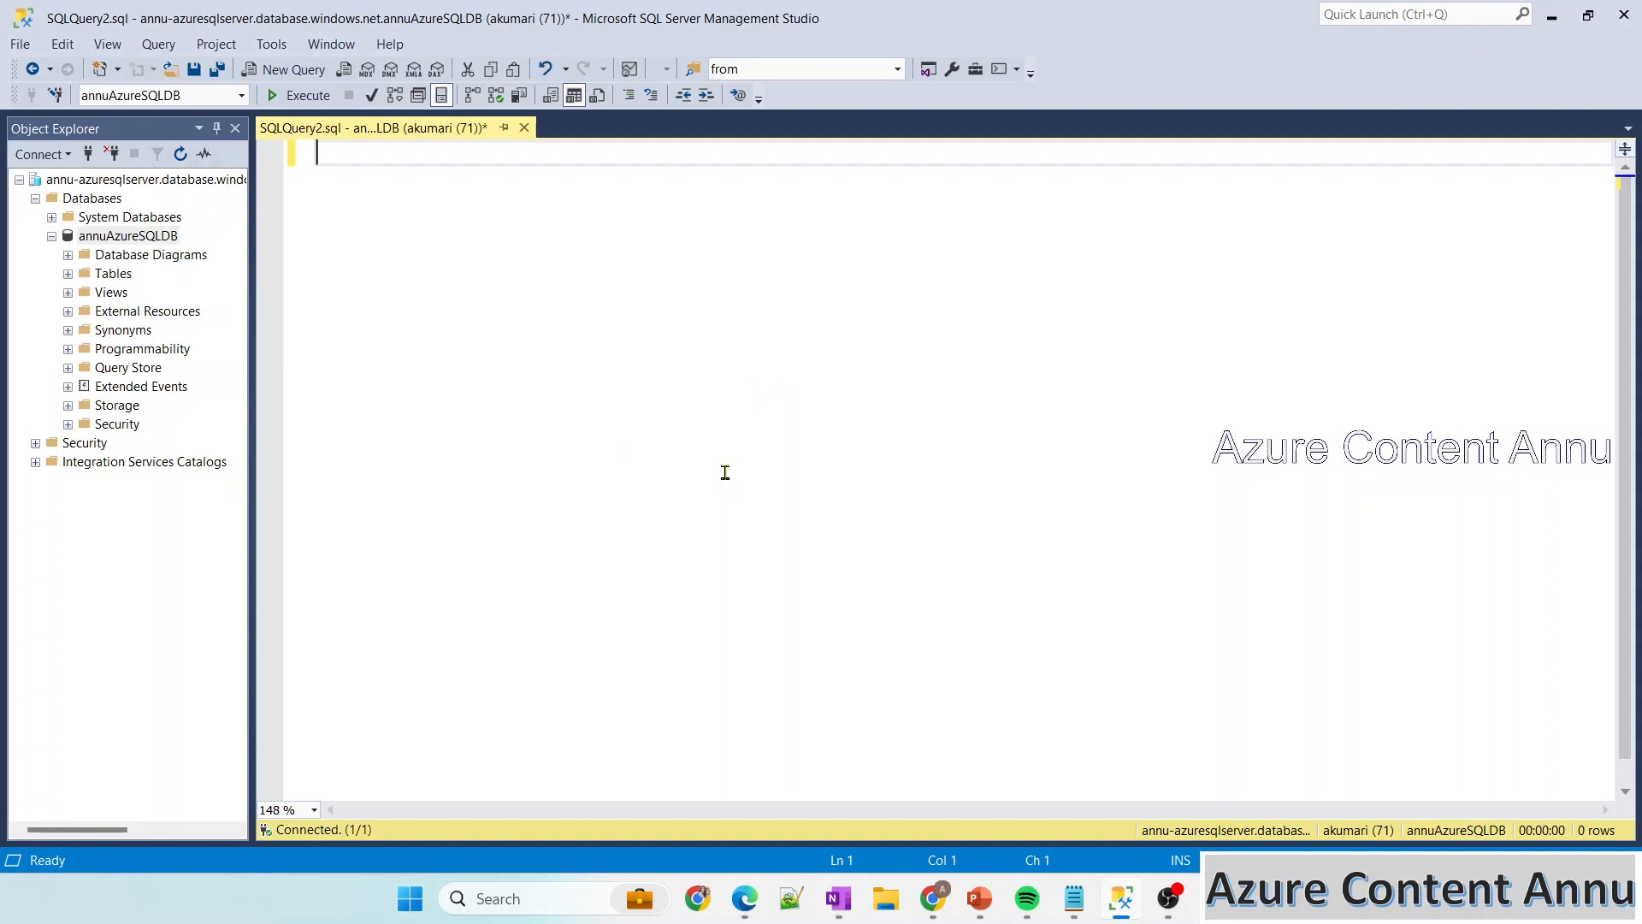
pyautogui.write('reate table d')
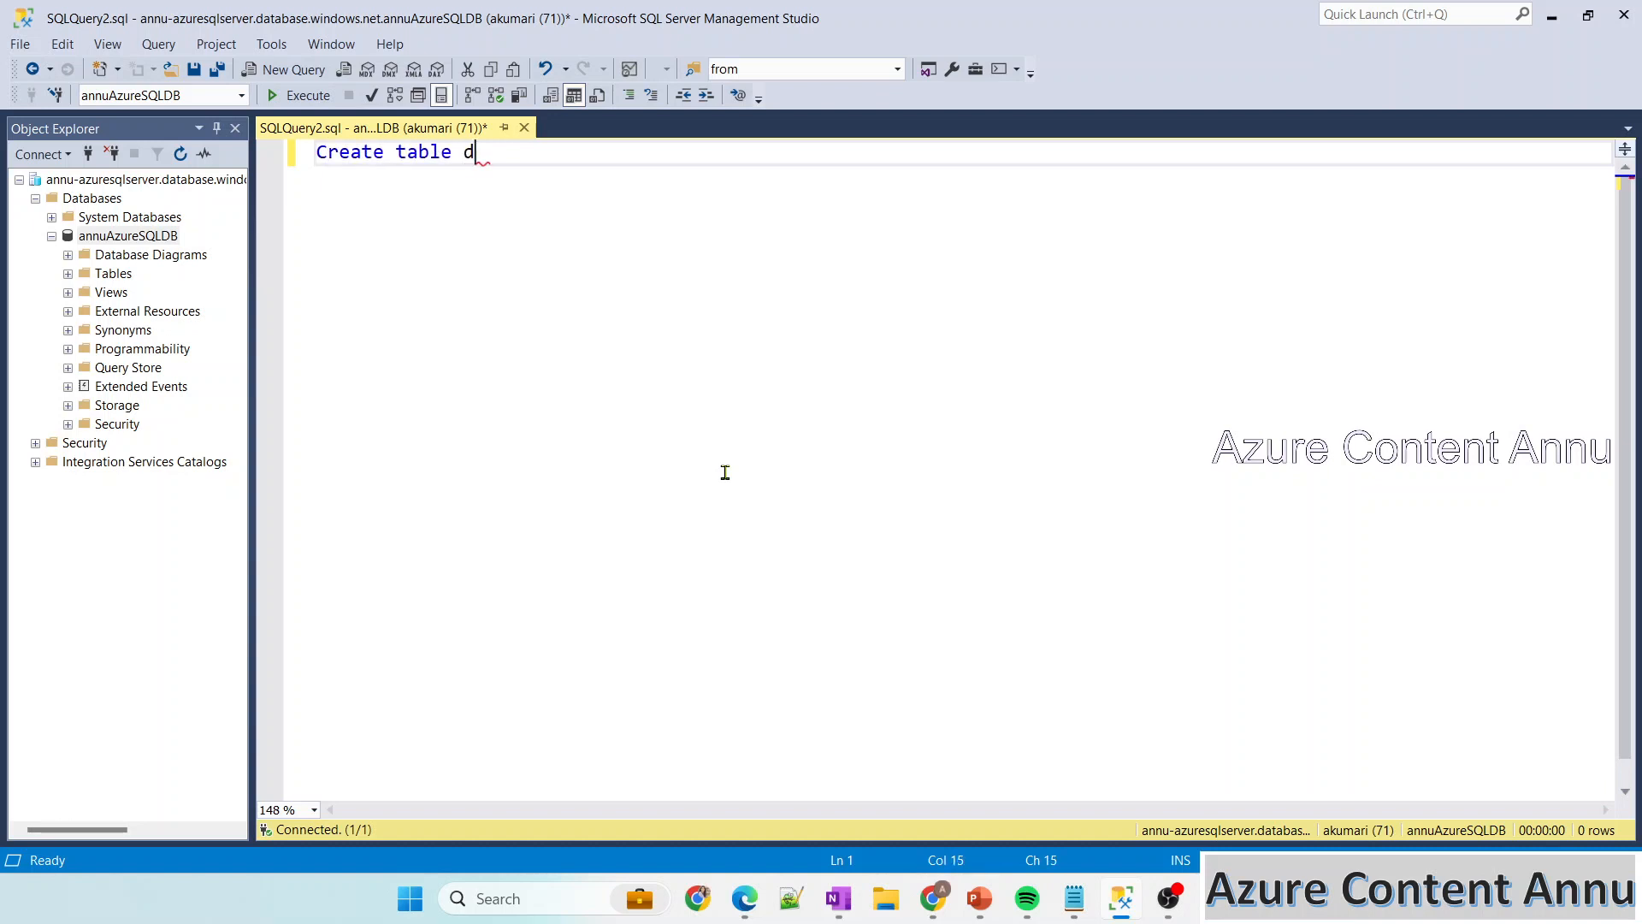
pyautogui.write('bo.DF_ExecutionDet')
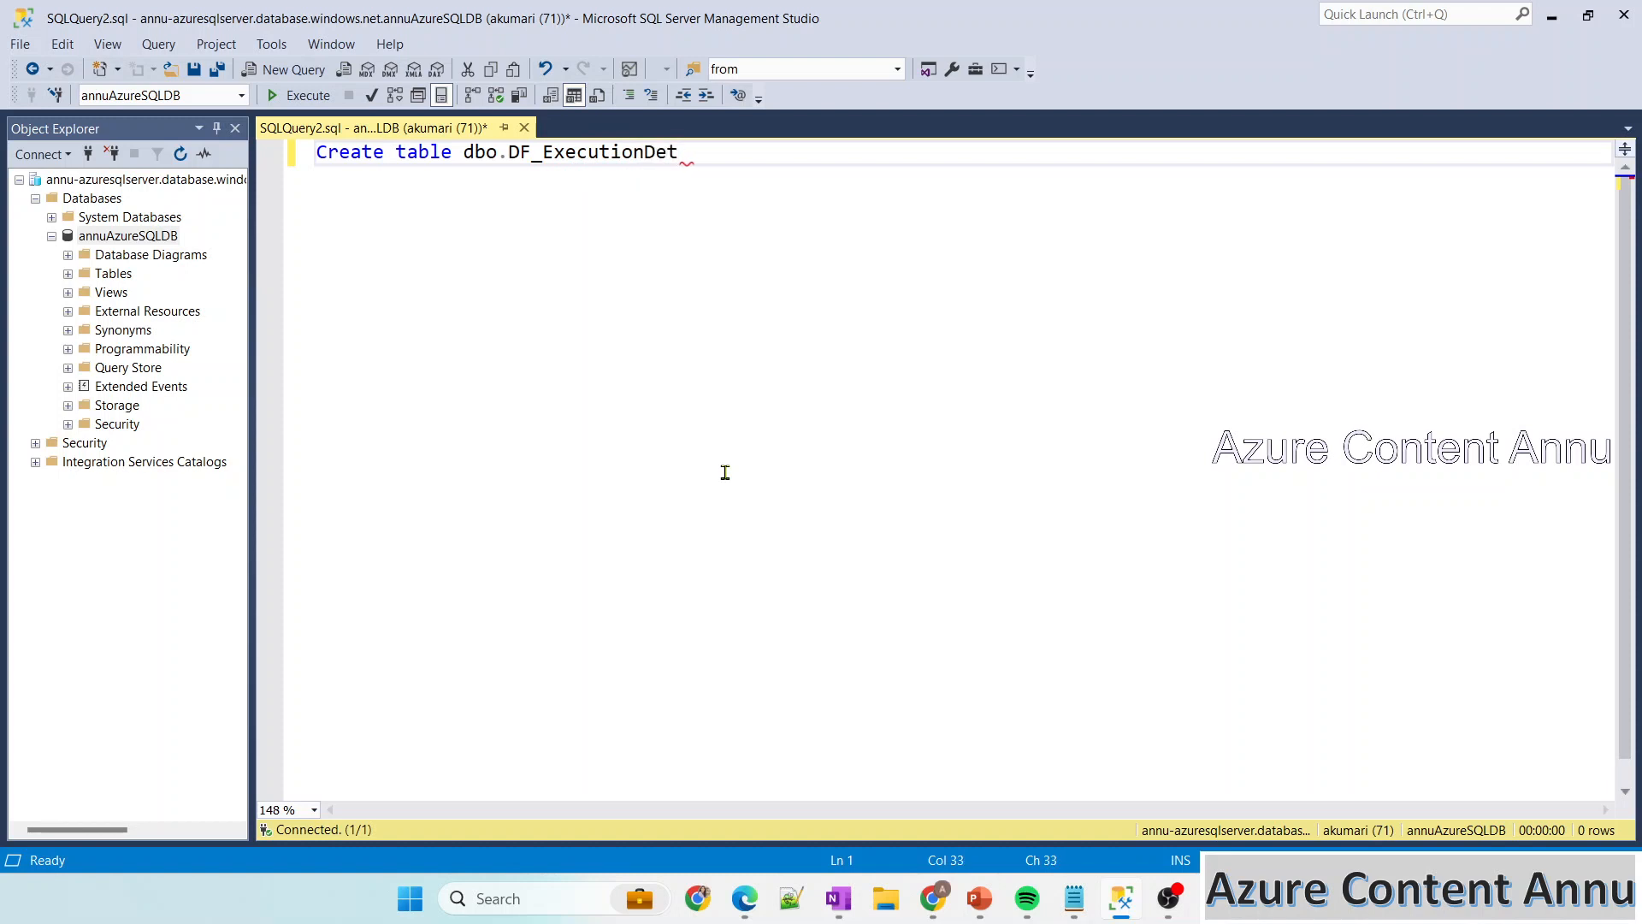
pyautogui.write('ails')
pyautogui.press('Return')
pyautogui.write('()')
pyautogui.press('Left')
pyautogui.press('Return')
pyautogui.press('Return')
pyautogui.press('Return')
pyautogui.click(403, 213)
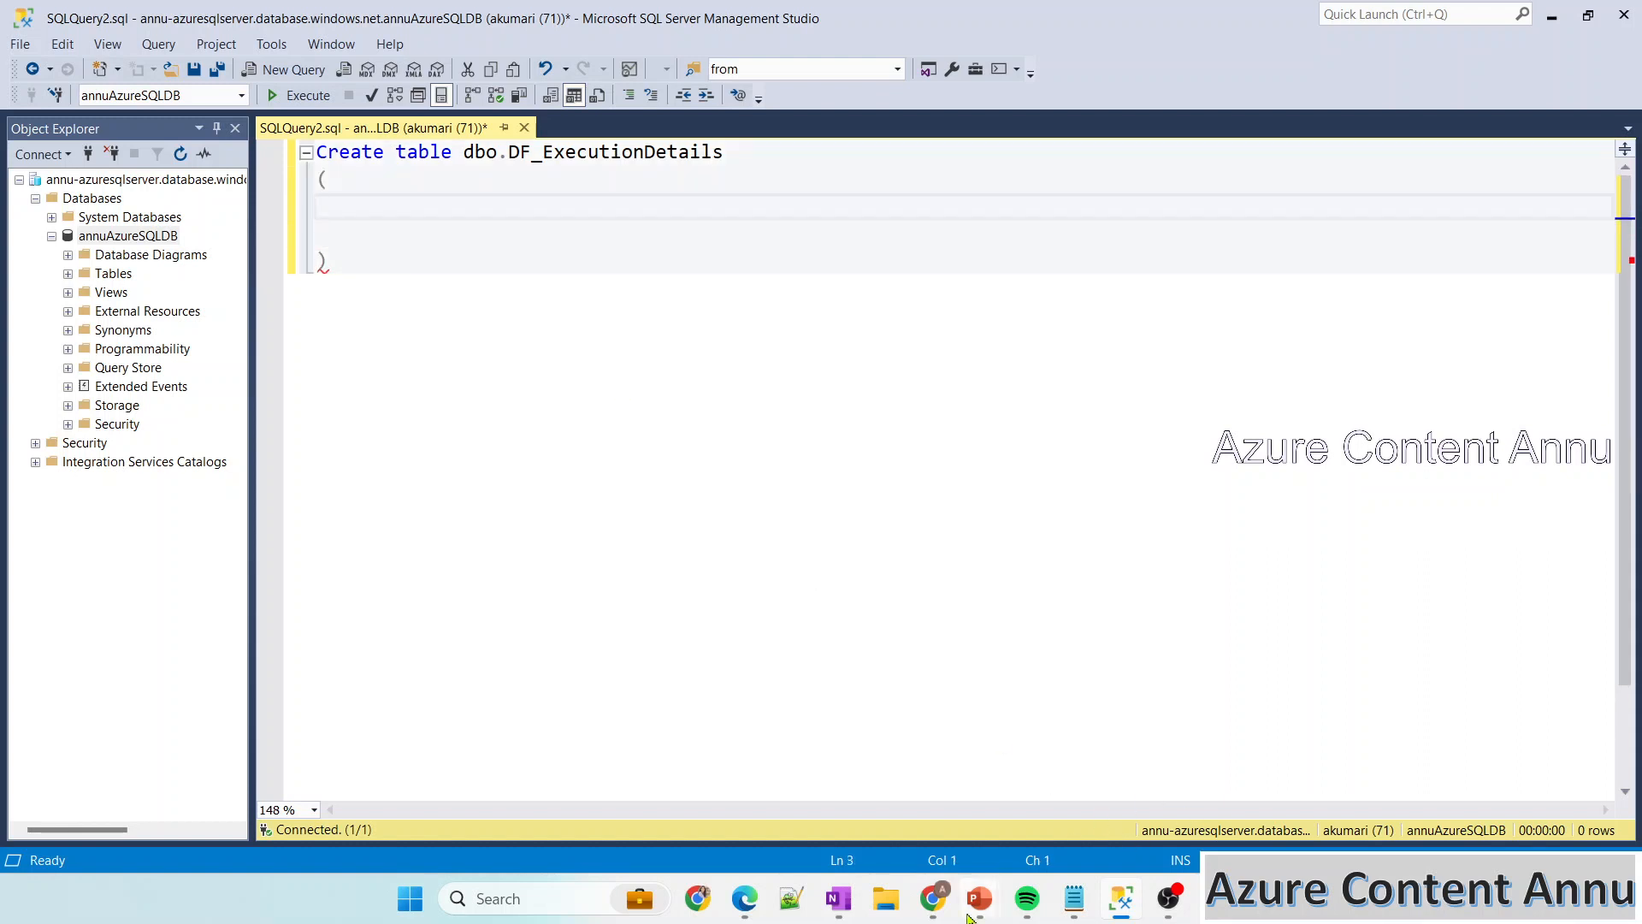
# Check the sample table on the use-case slide, and define the first column of the create statement as ID int identity(1,1)
pyautogui.moveTo(974, 905)
pyautogui.click(1066, 828)
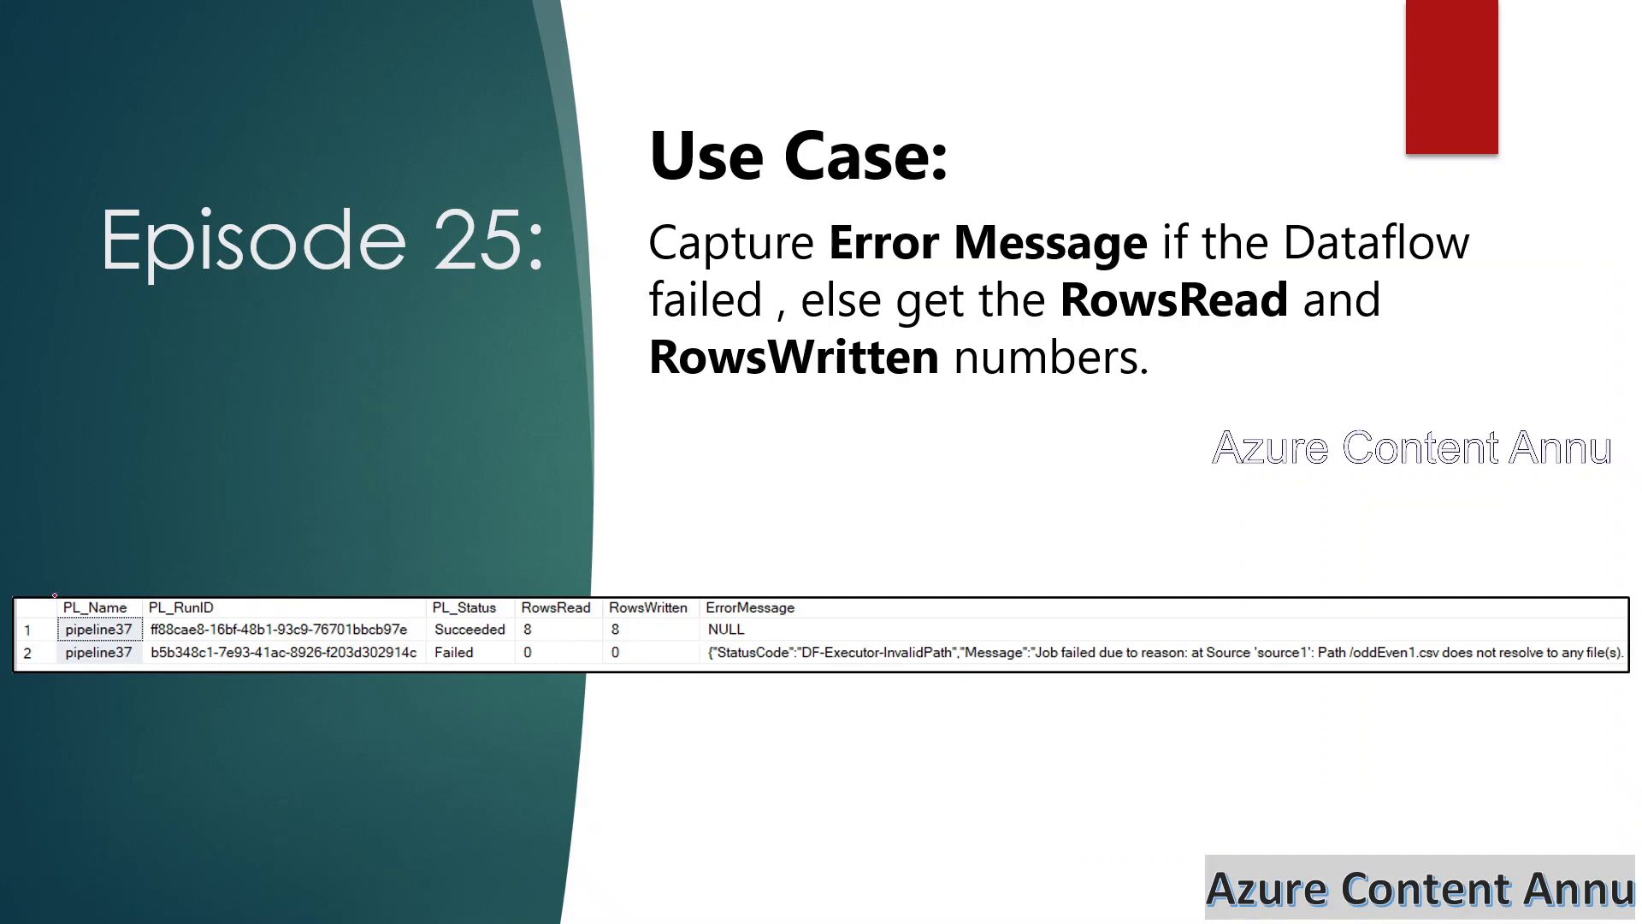
pyautogui.hotkey('alt', 'Tab')
pyautogui.write('ID int')
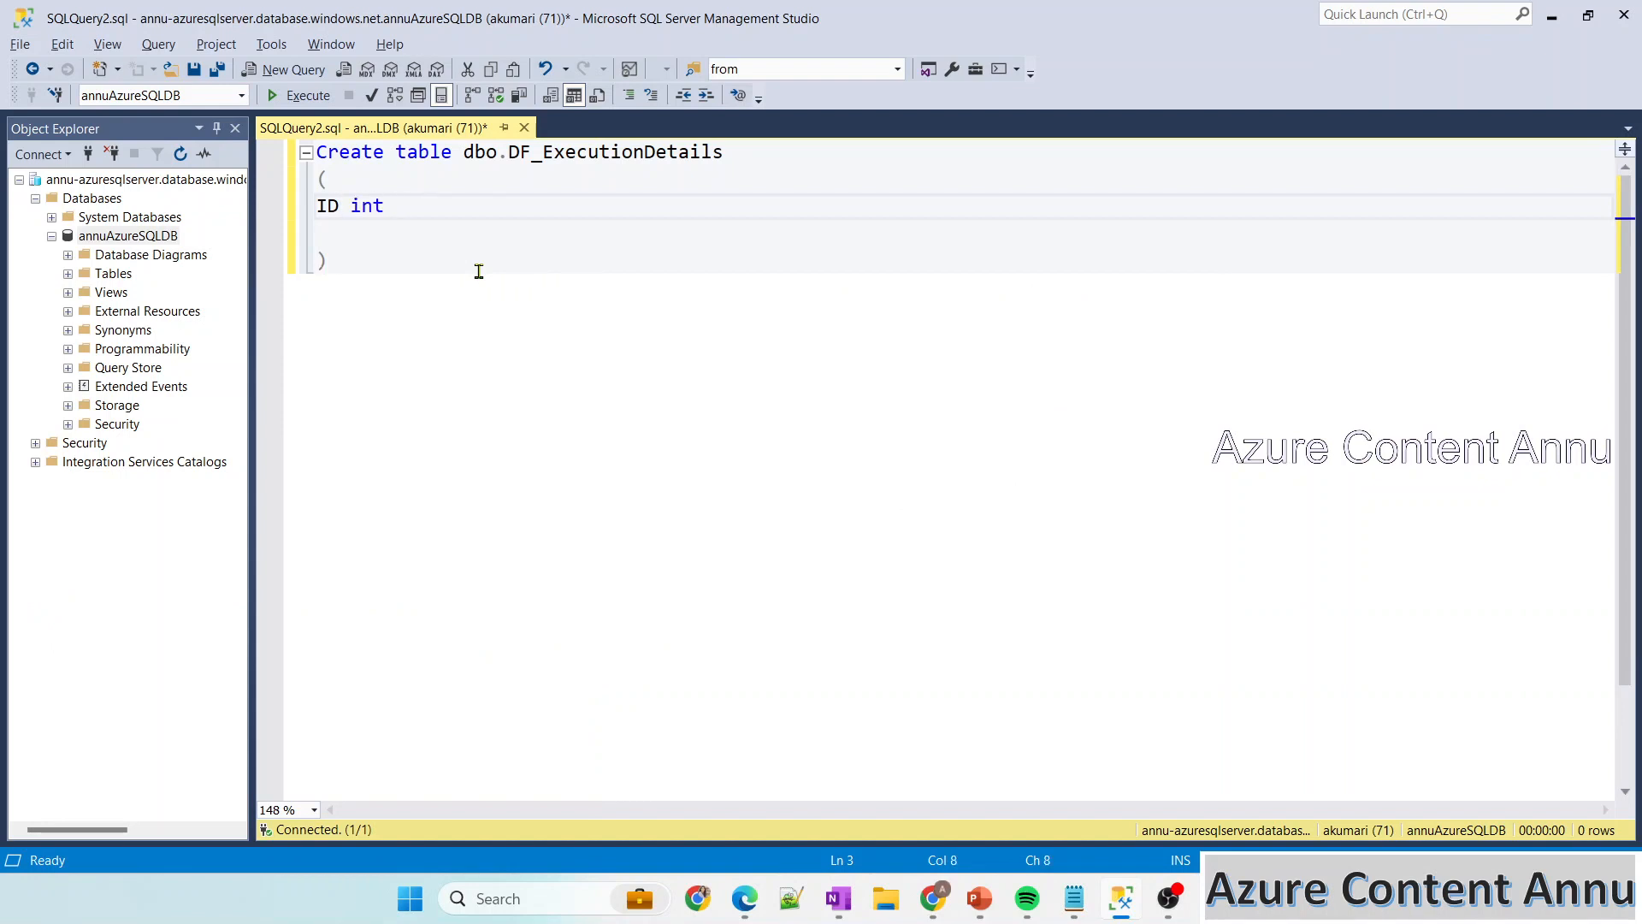
pyautogui.write(' identity()')
pyautogui.press('Left')
pyautogui.write('1,1')
pyautogui.press('Right')
pyautogui.write(',')
pyautogui.press('Return')
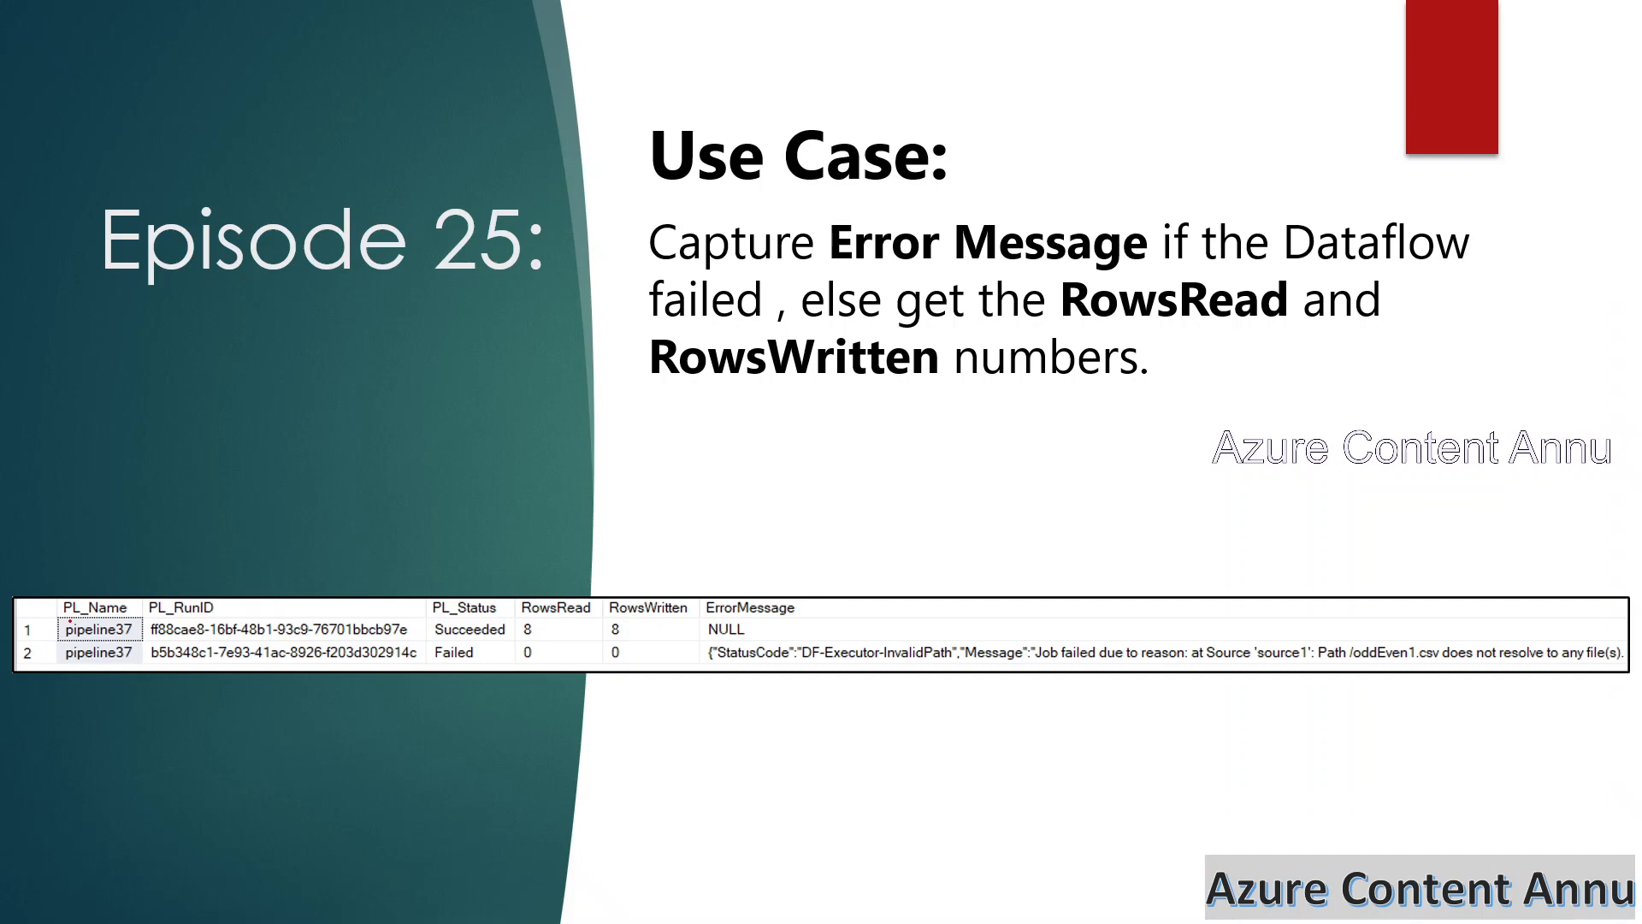
# Add the column PL_Name varchar(50) below the ID column, following the sample table on the slide
pyautogui.write('PL_Name')
pyautogui.write(' varchar(')
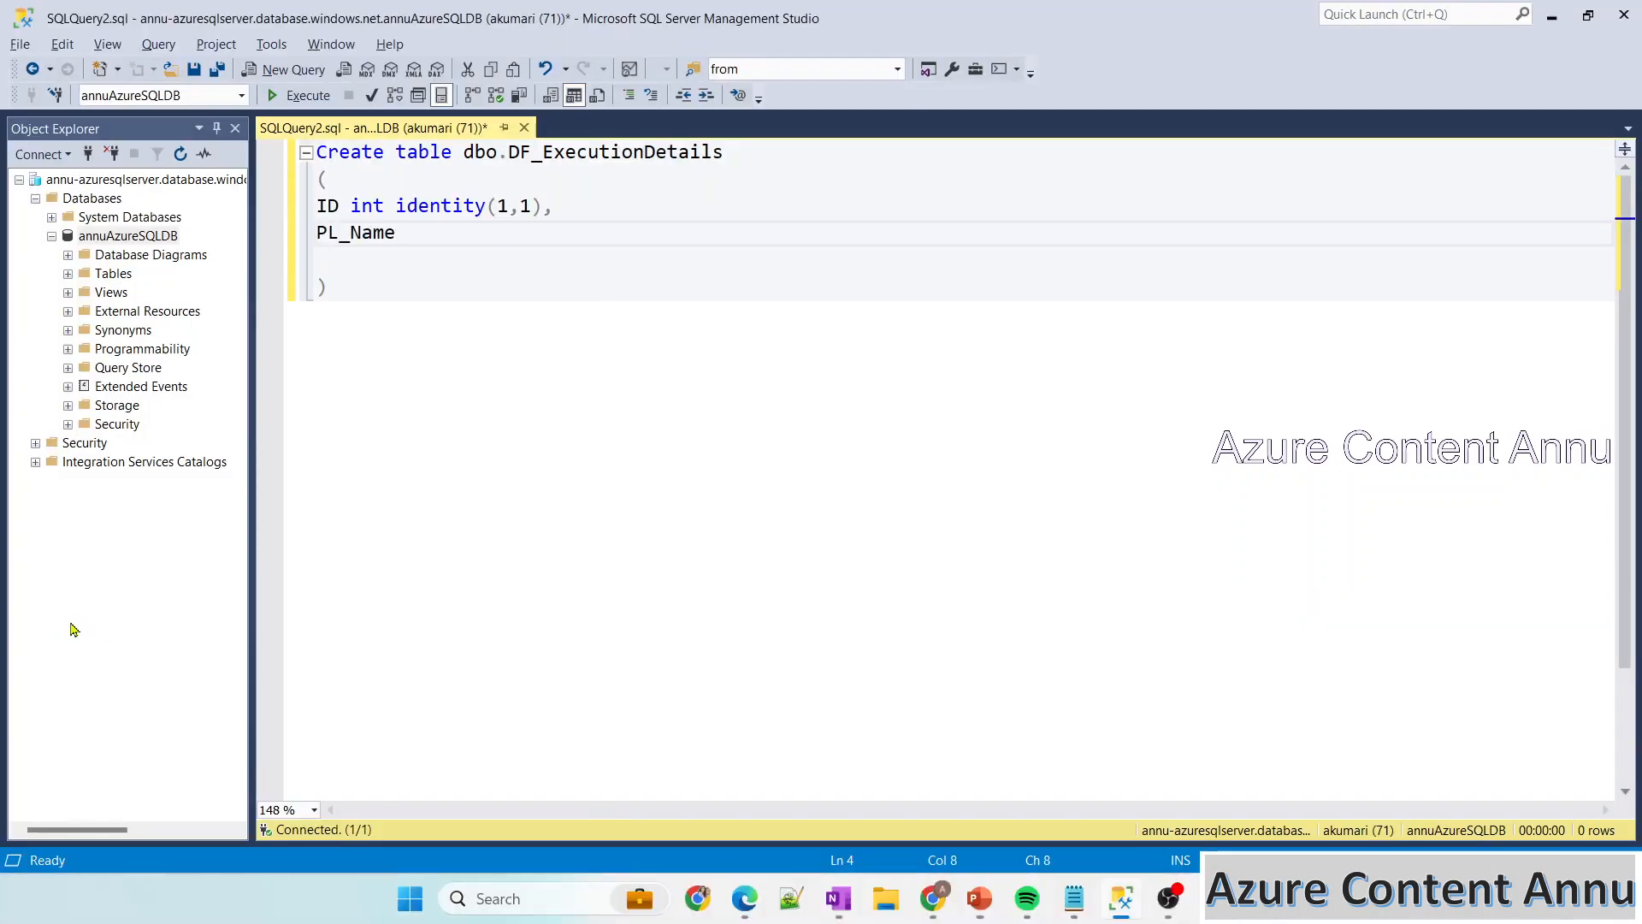
pyautogui.write('50)')
pyautogui.press('BackSpace')
pyautogui.write('0),')
pyautogui.press('Return')
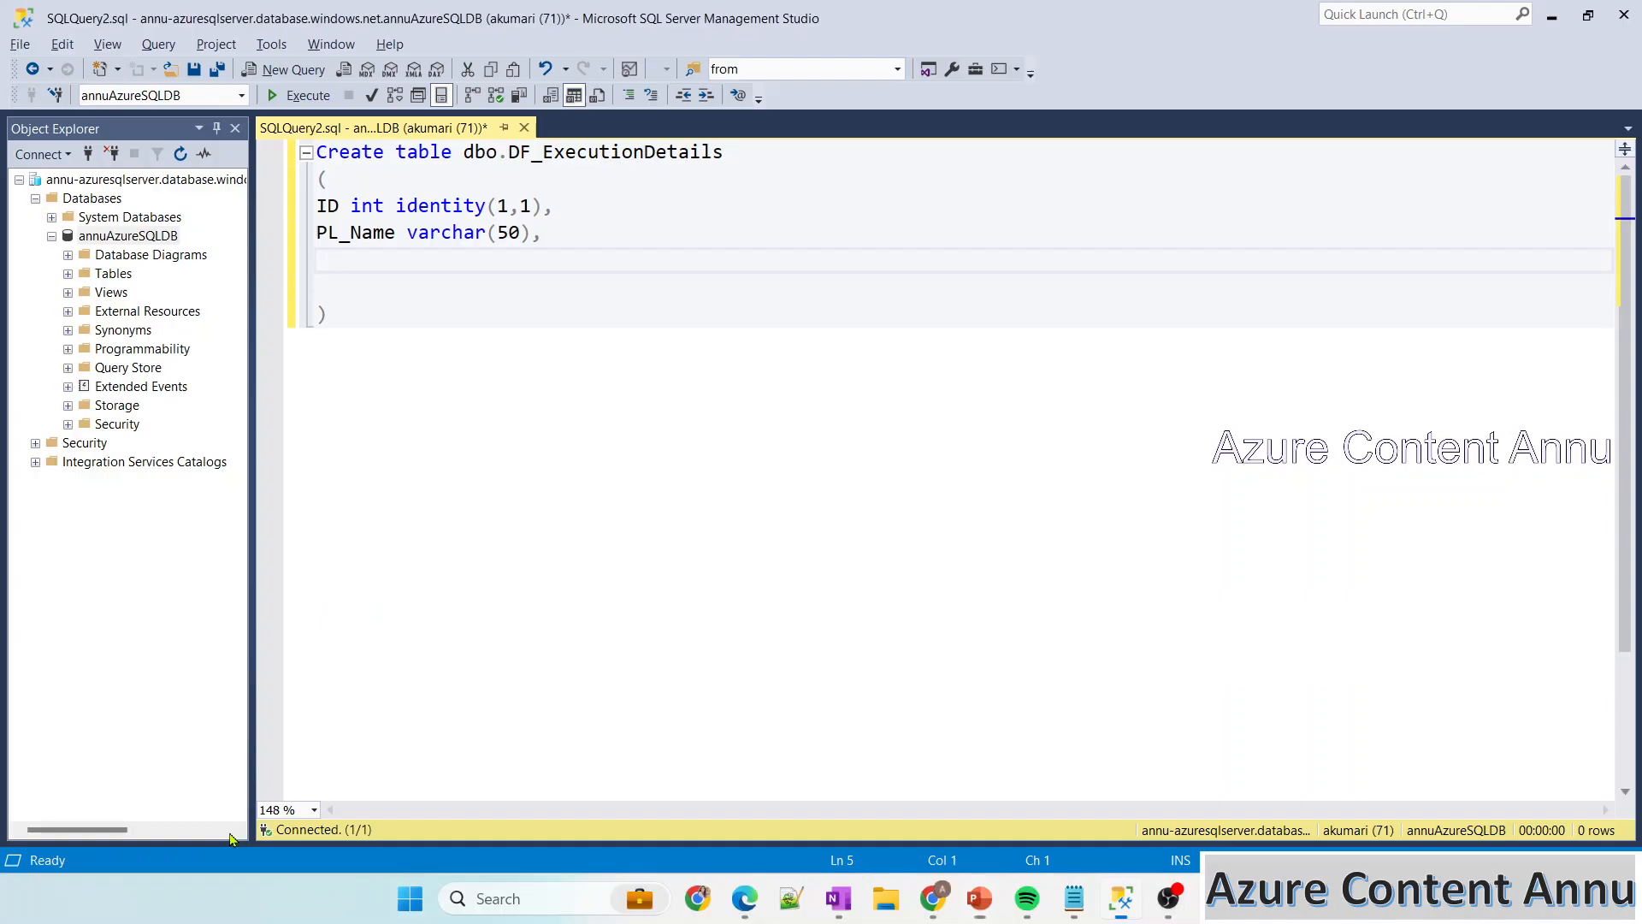
# Add the columns PL_RunID varchar(100) and PL_Status varchar(20) to the table definition
pyautogui.write('PL_RunID varch')
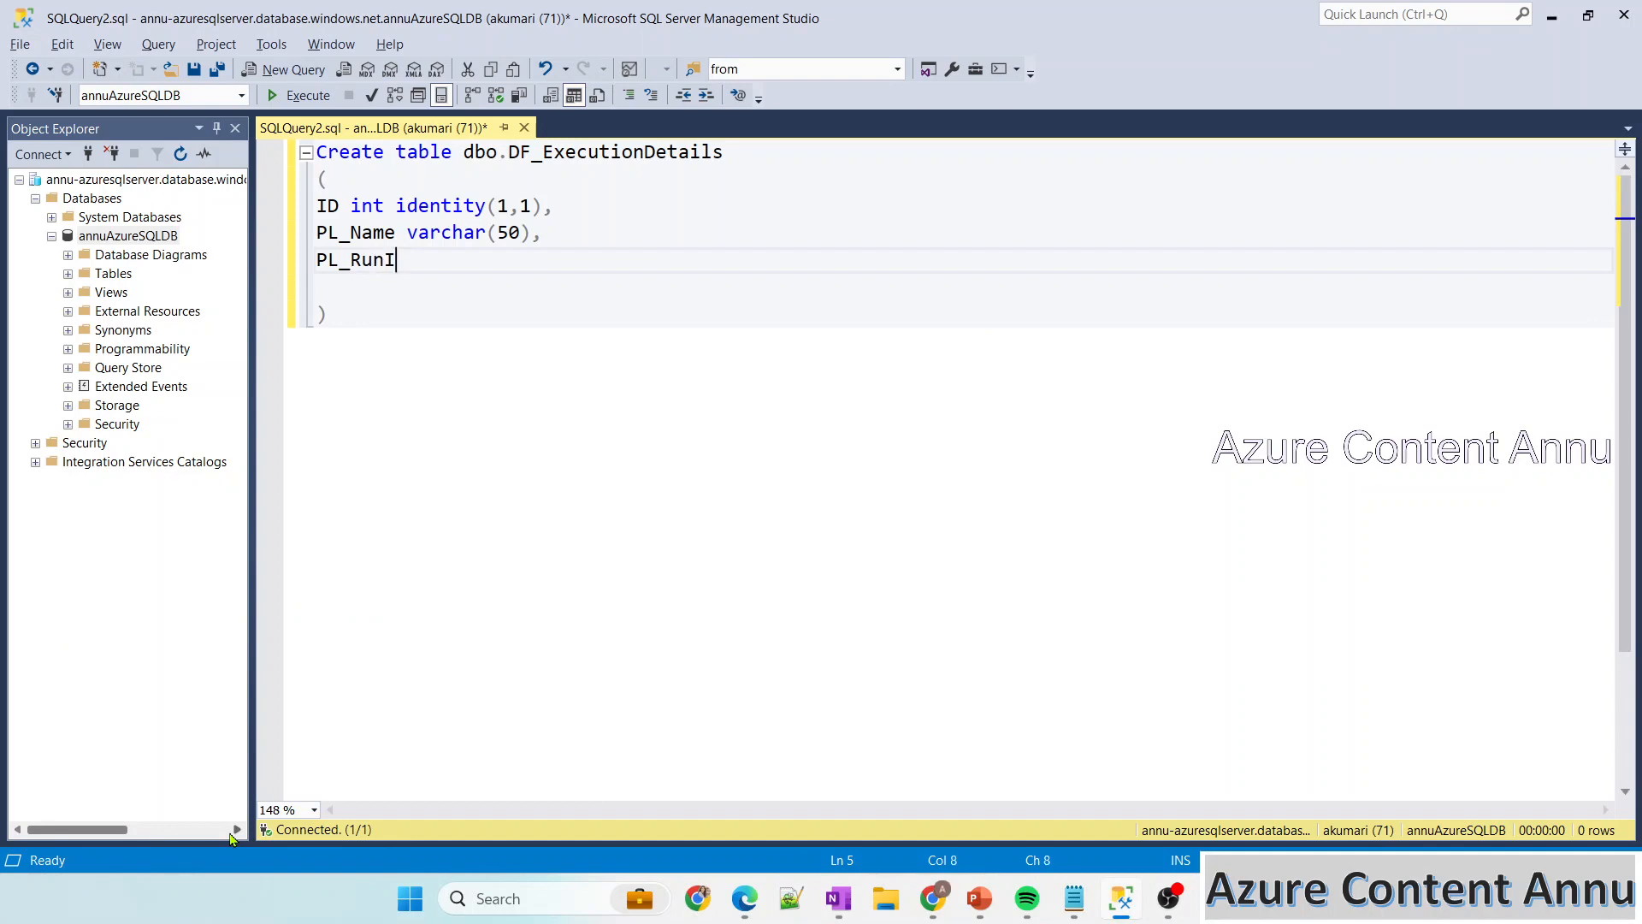
pyautogui.write('ar(100)')
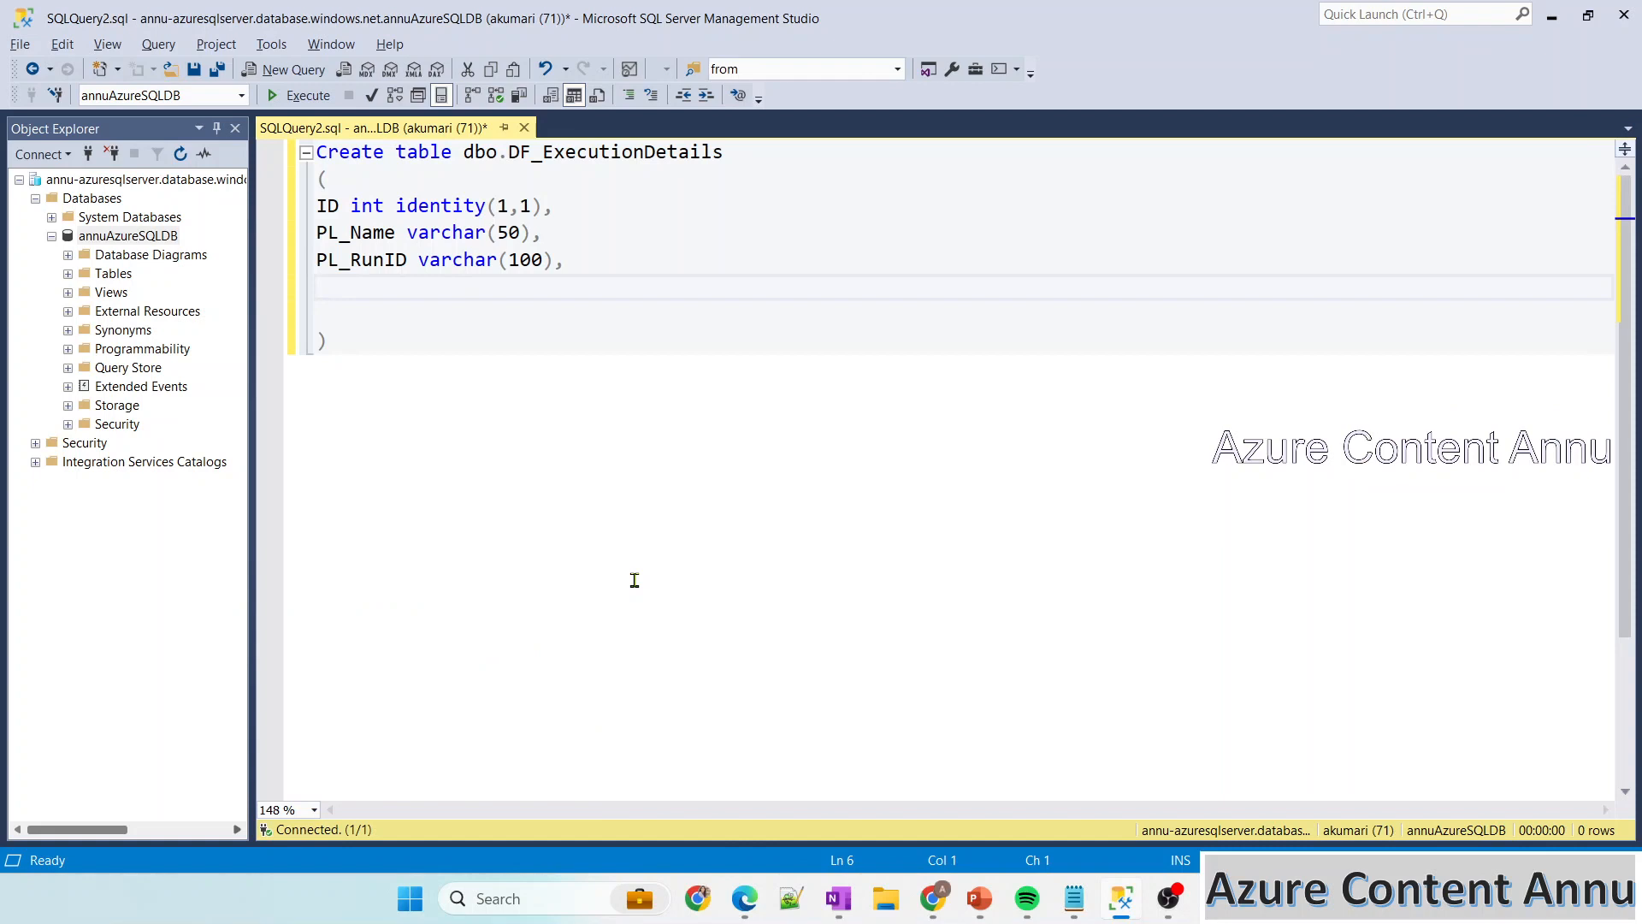
pyautogui.write('PL_Status varchar(20),')
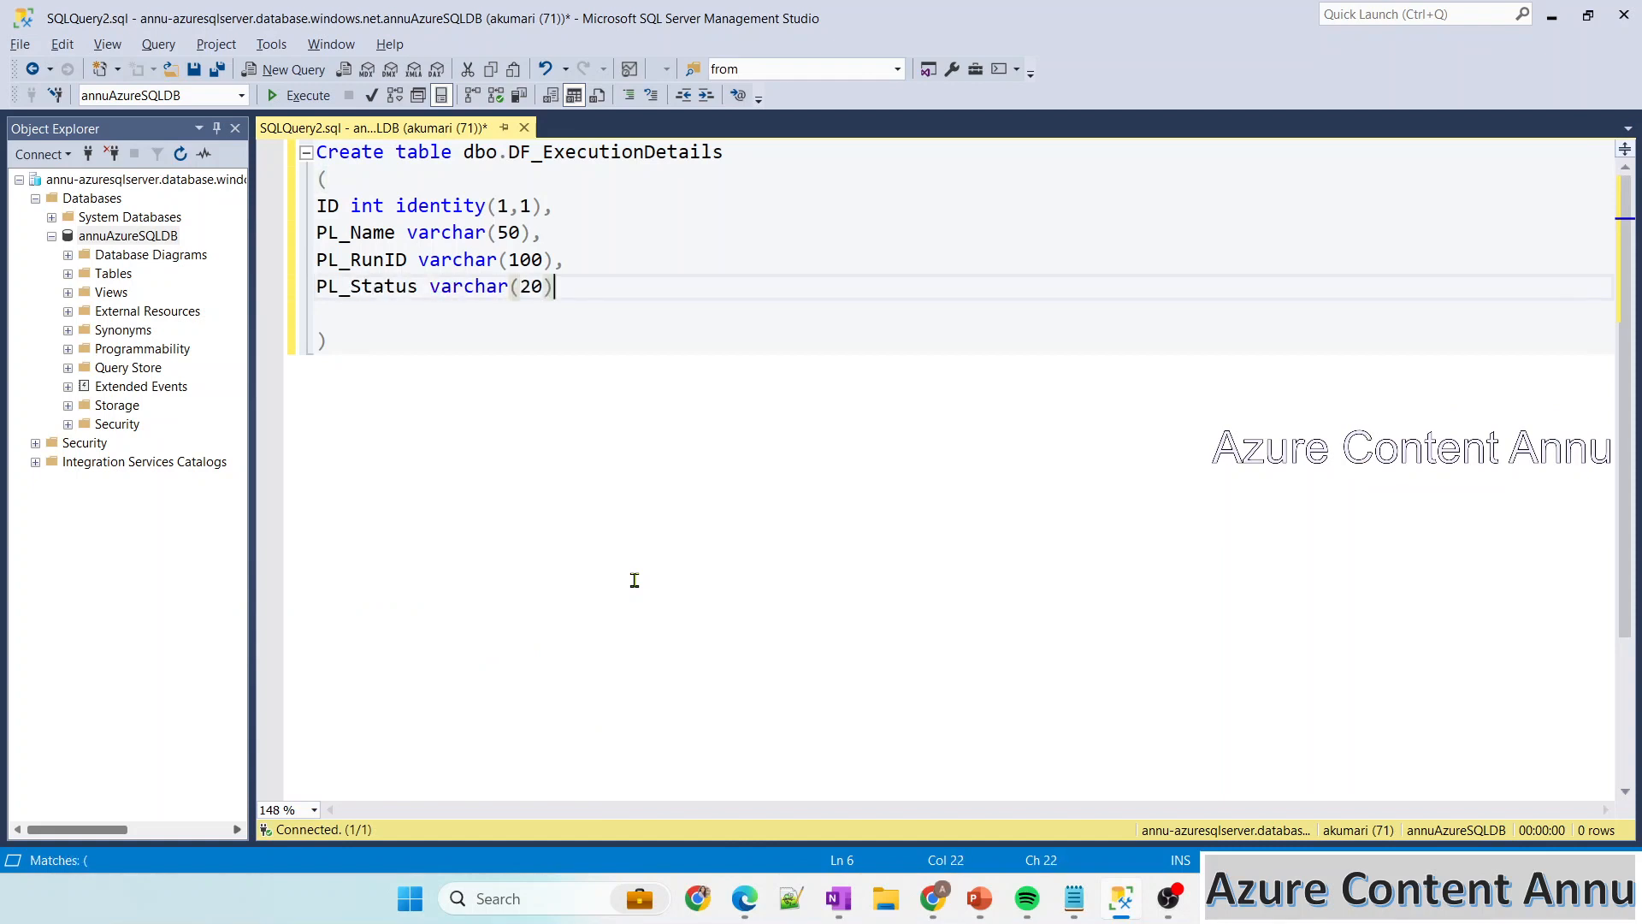
pyautogui.press('Return')
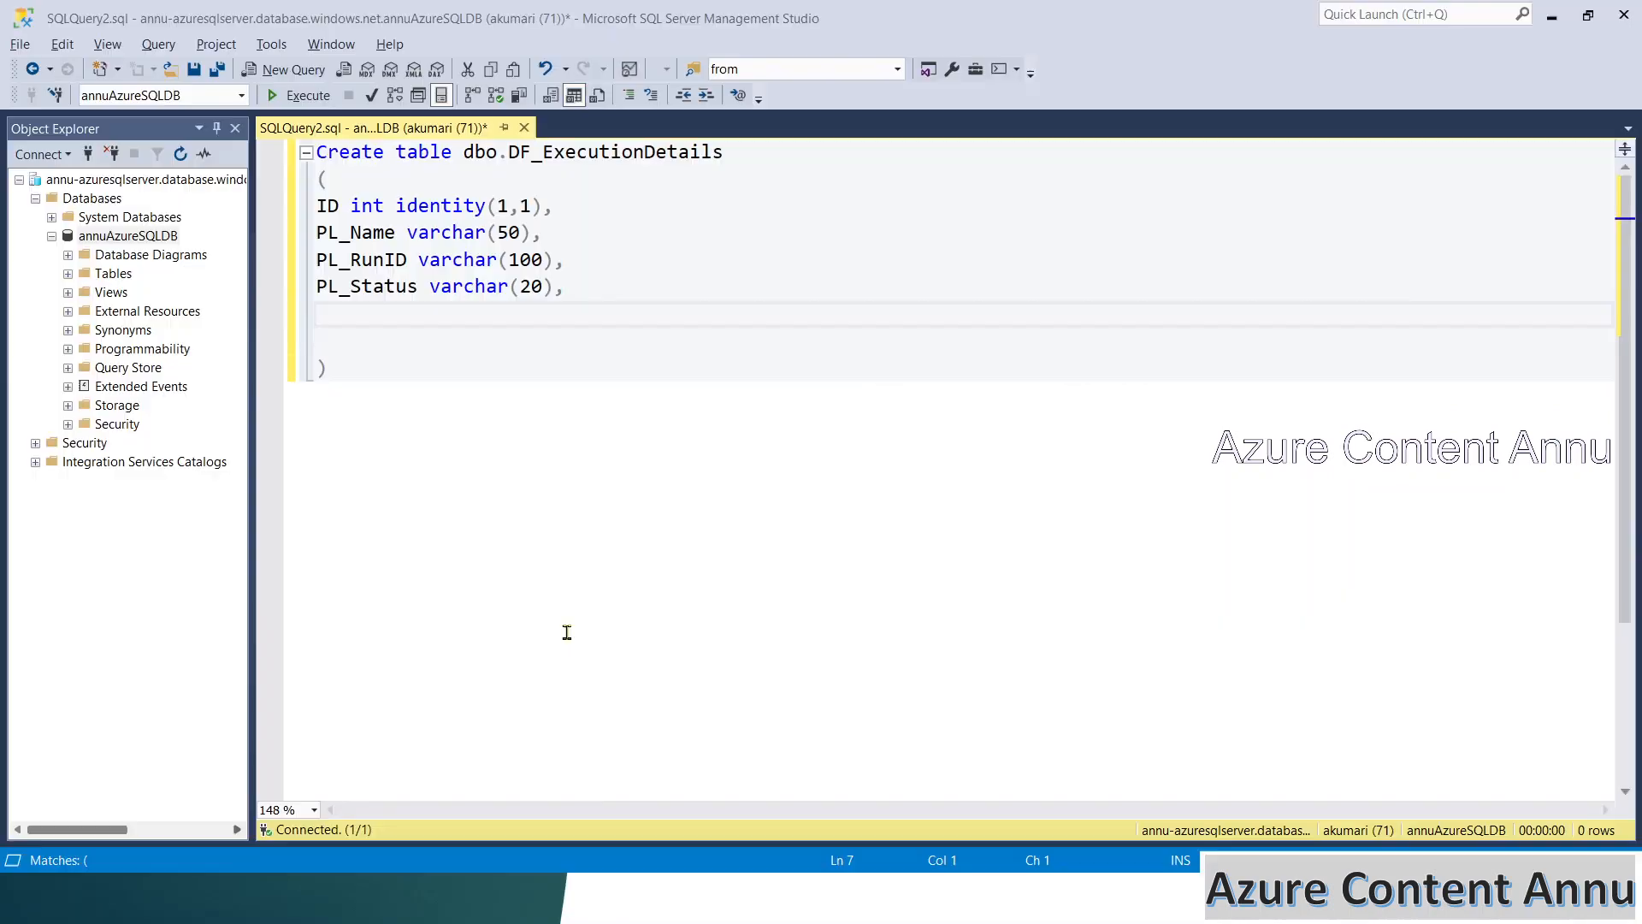
# Add the integer columns RowsRead and RowsWritten below PL_Status in the table definition
pyautogui.write('RowsRead int,')
pyautogui.press('Return')
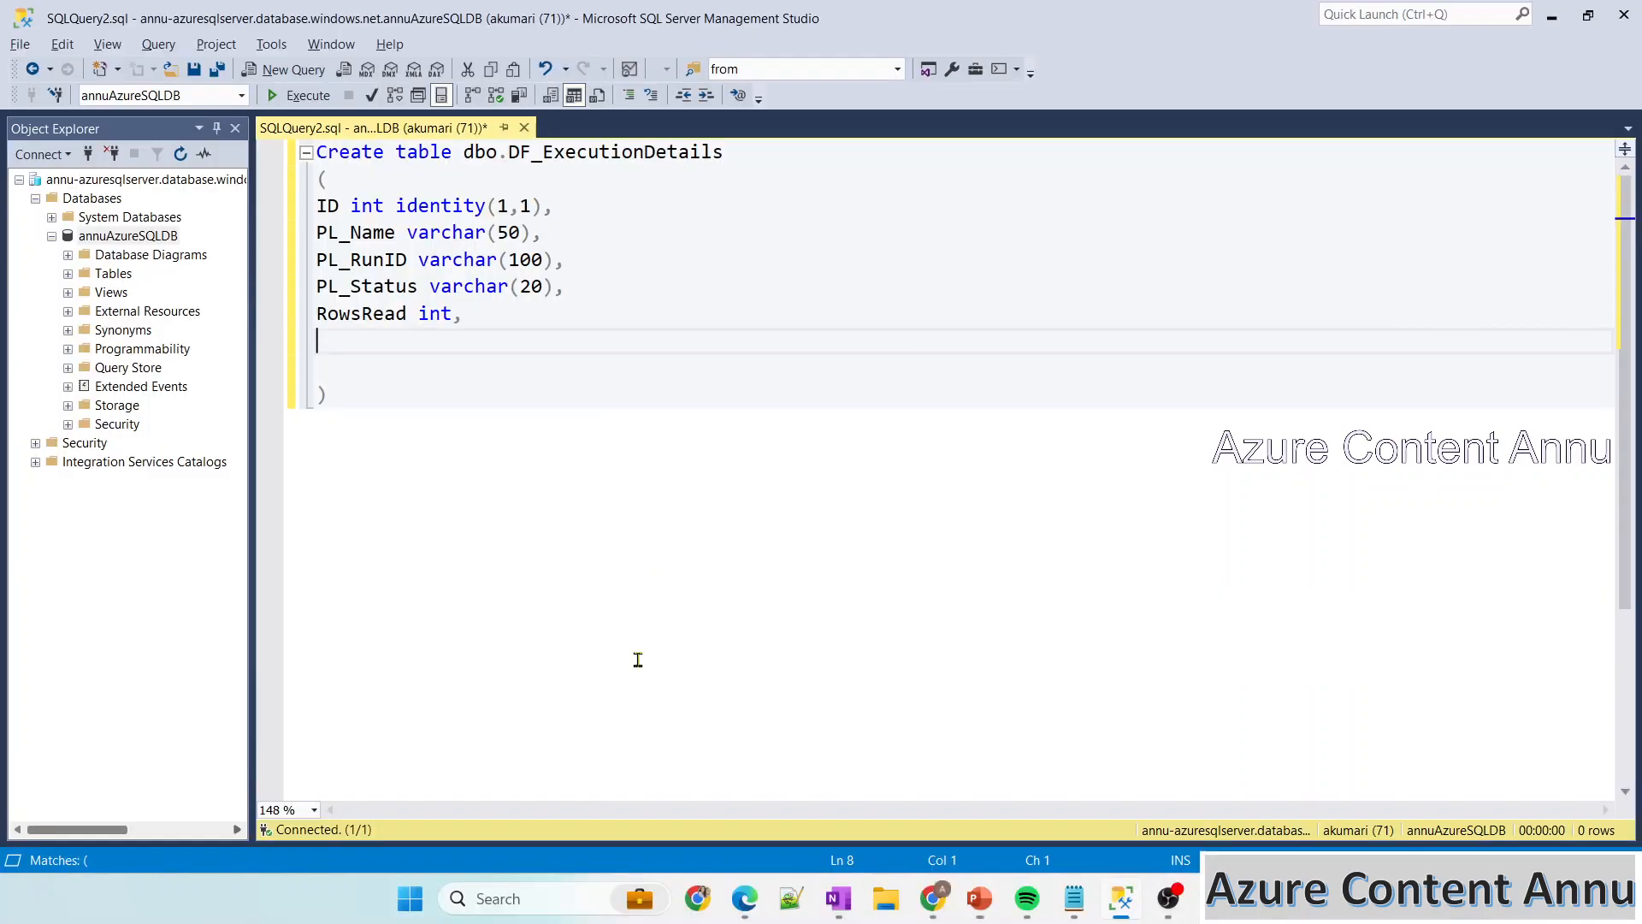
pyautogui.write('RowsWritten int,')
pyautogui.press('Return')
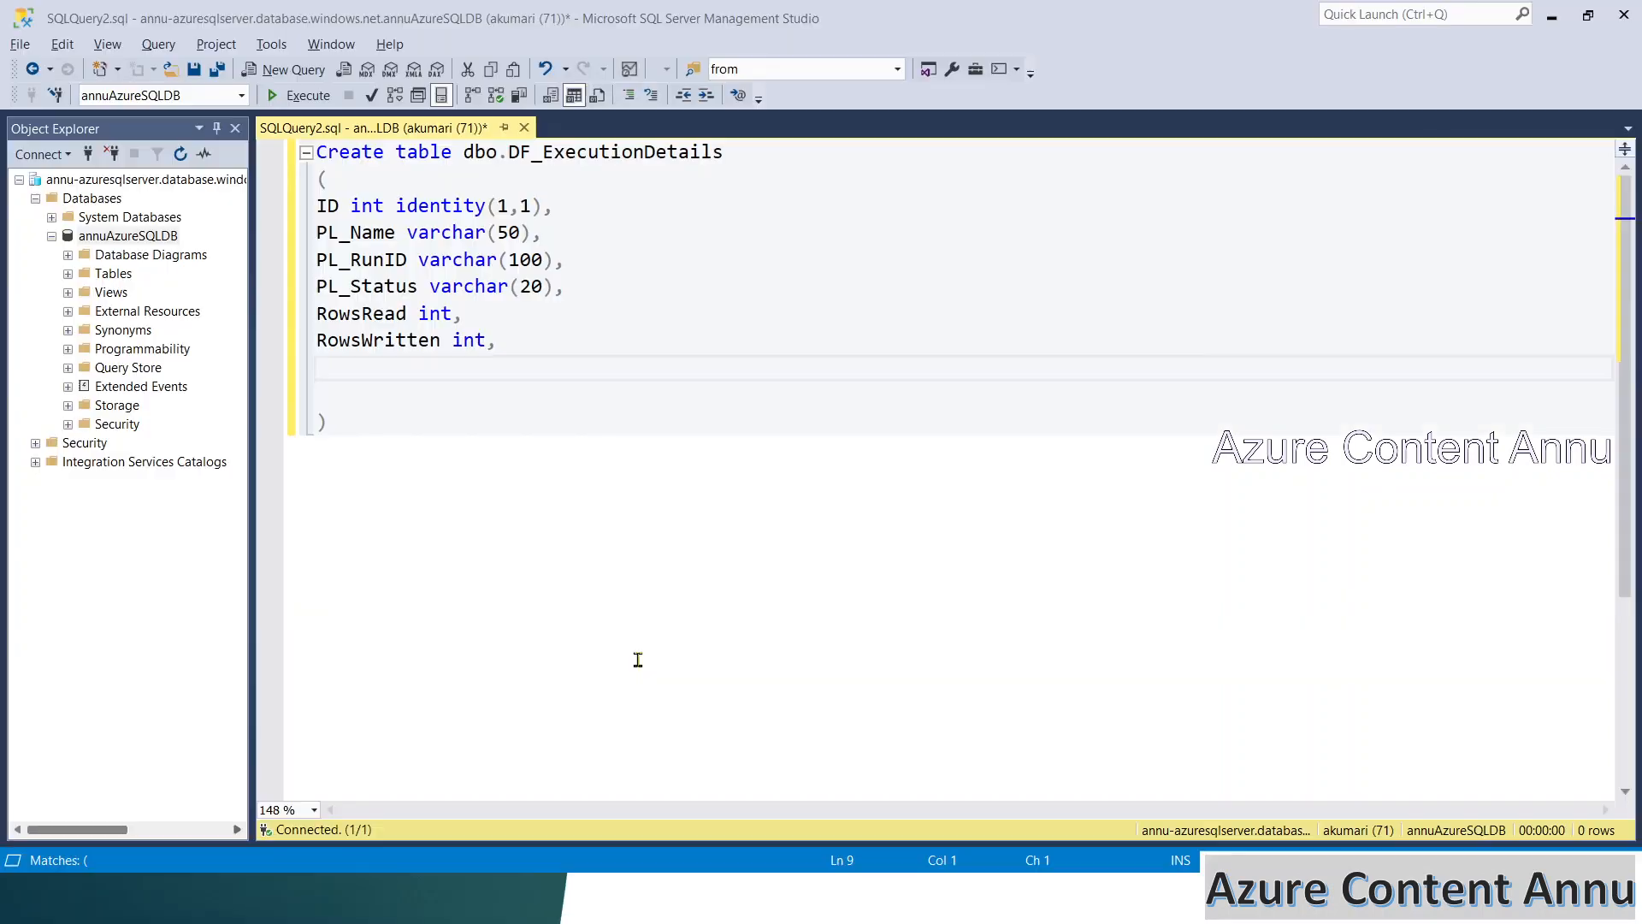
# Add the final column ErrorMessage varchar(1000) and execute the statement that creates the table
pyautogui.write('ErrorMessage')
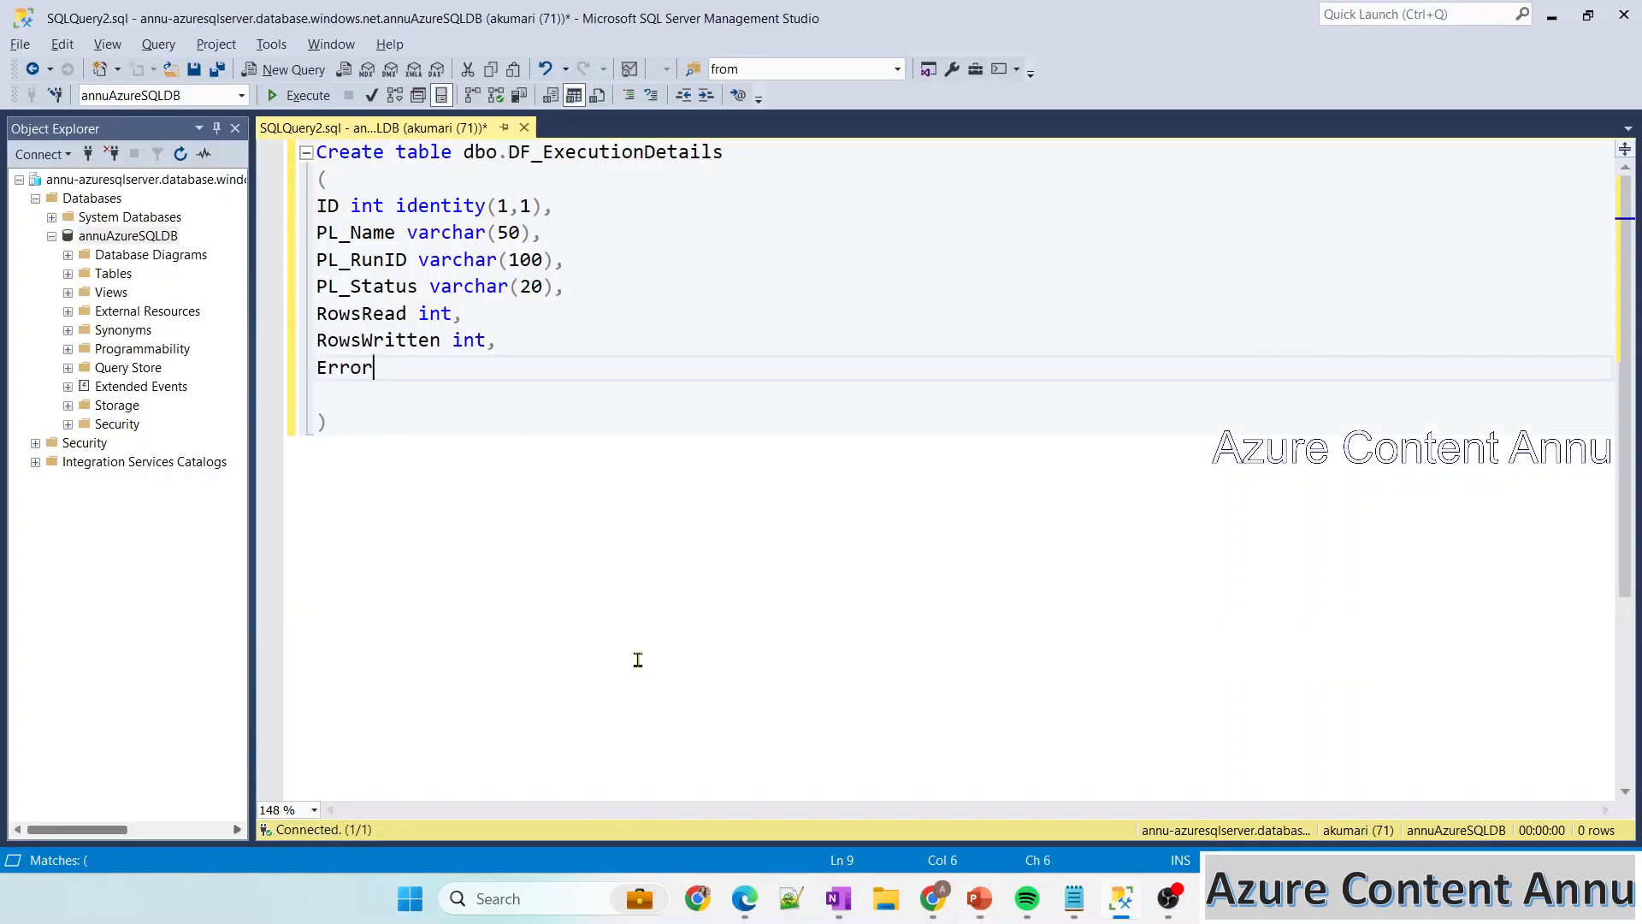
pyautogui.write(' varchar(1000)')
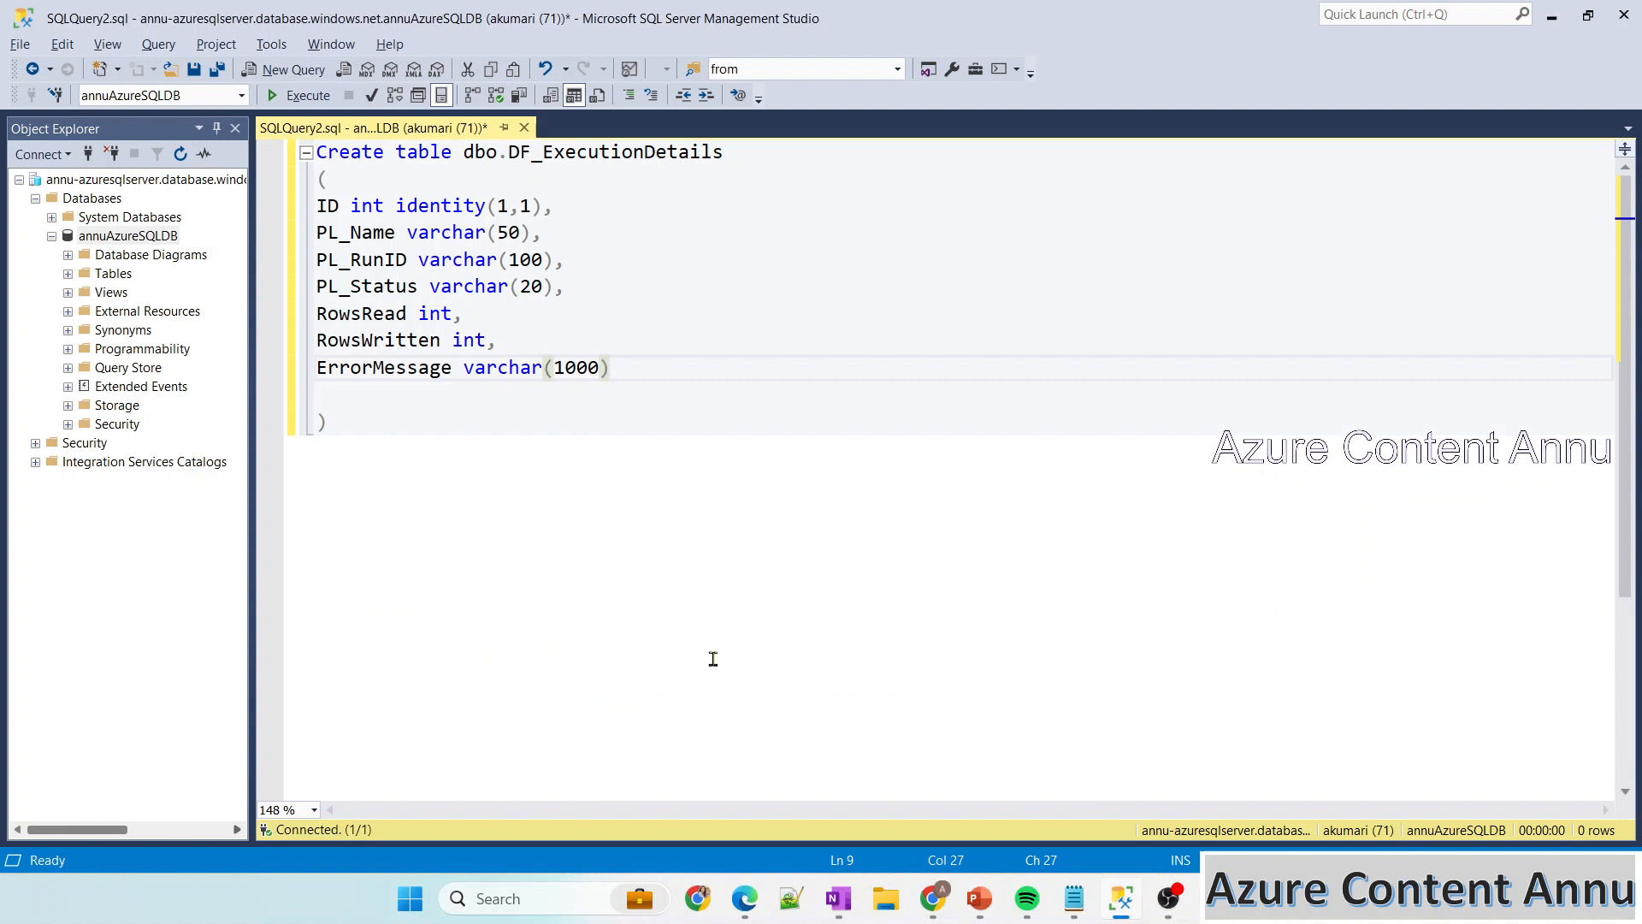
pyautogui.click(286, 95)
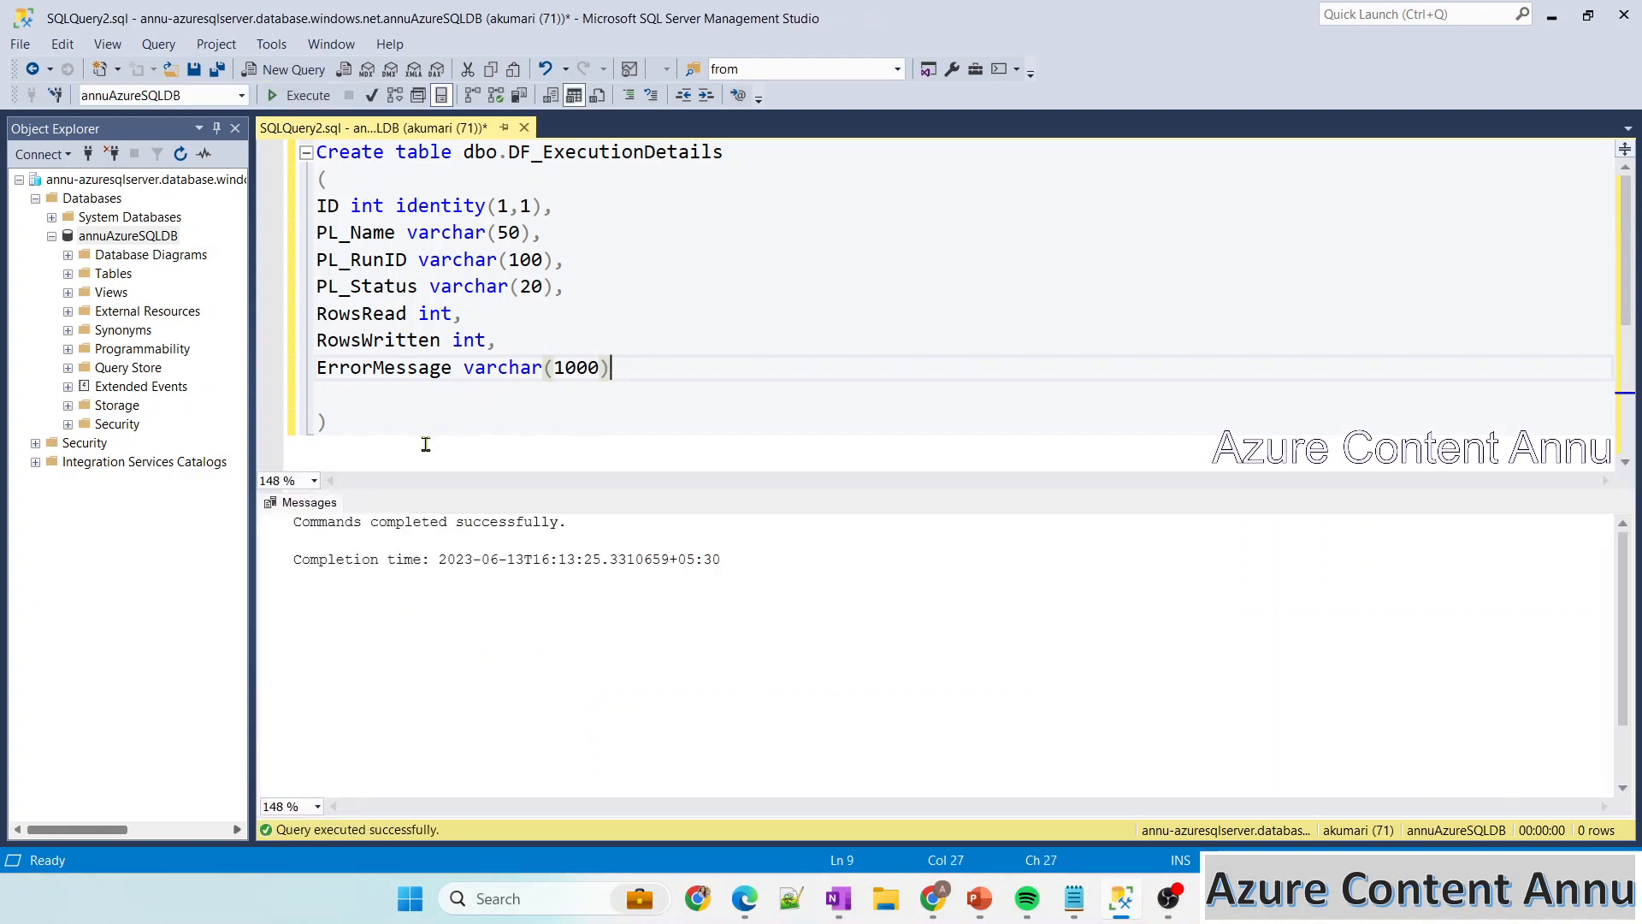
# Write Select * from dbo.DF_ExecutionDetails below the create statement, reusing the table name copied from its first line
pyautogui.click(450, 432)
pyautogui.press('Return')
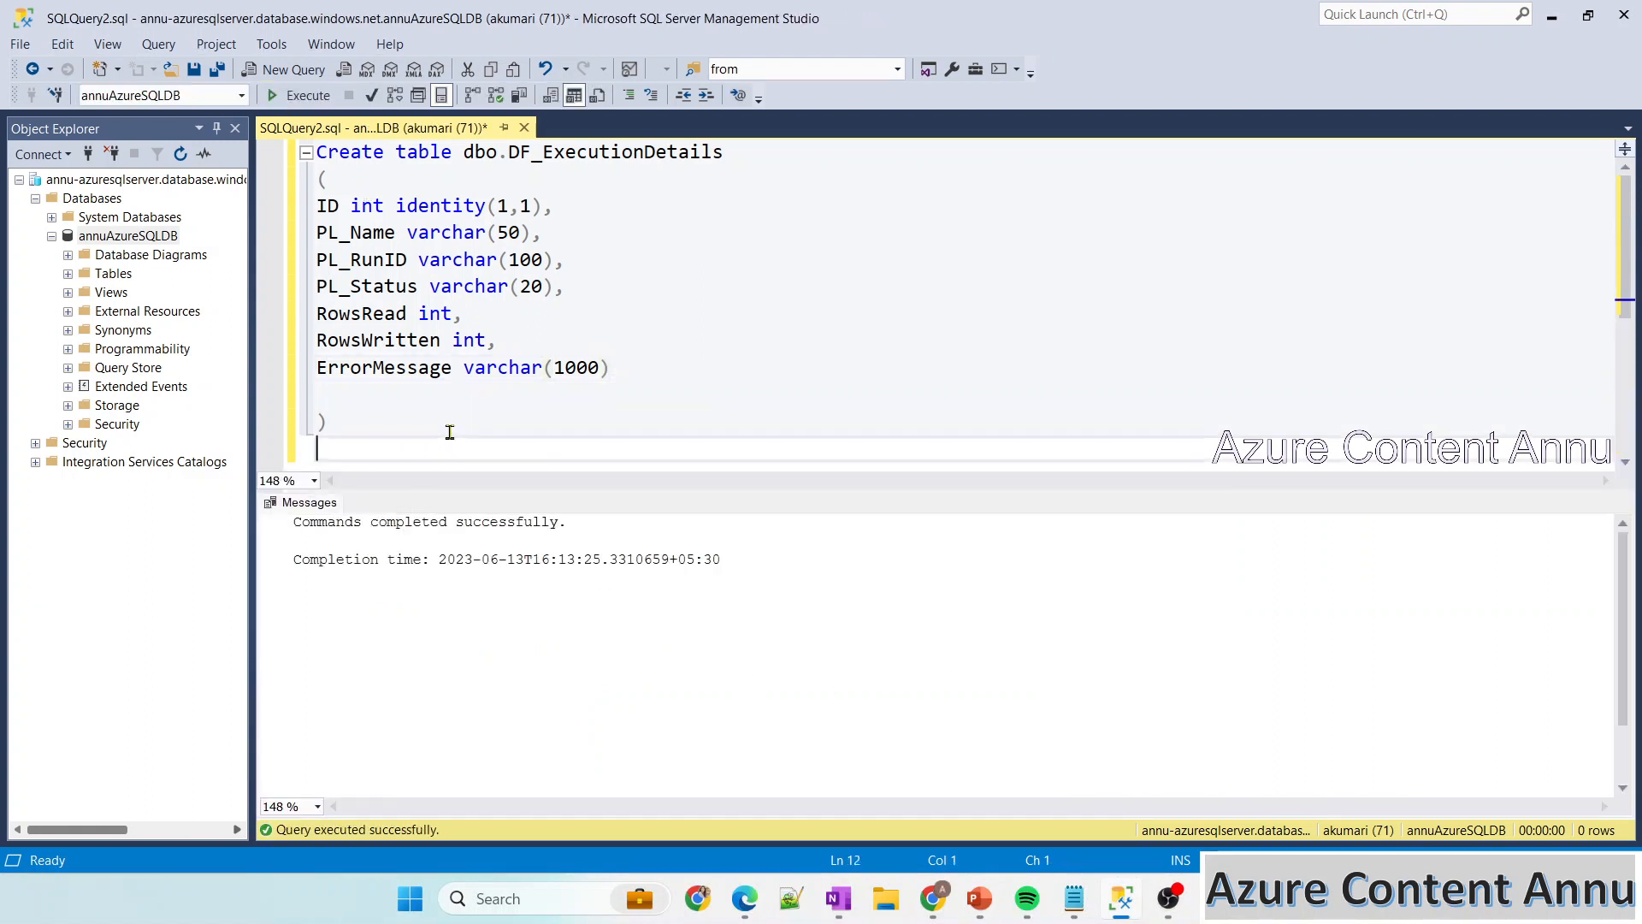
pyautogui.press('Return')
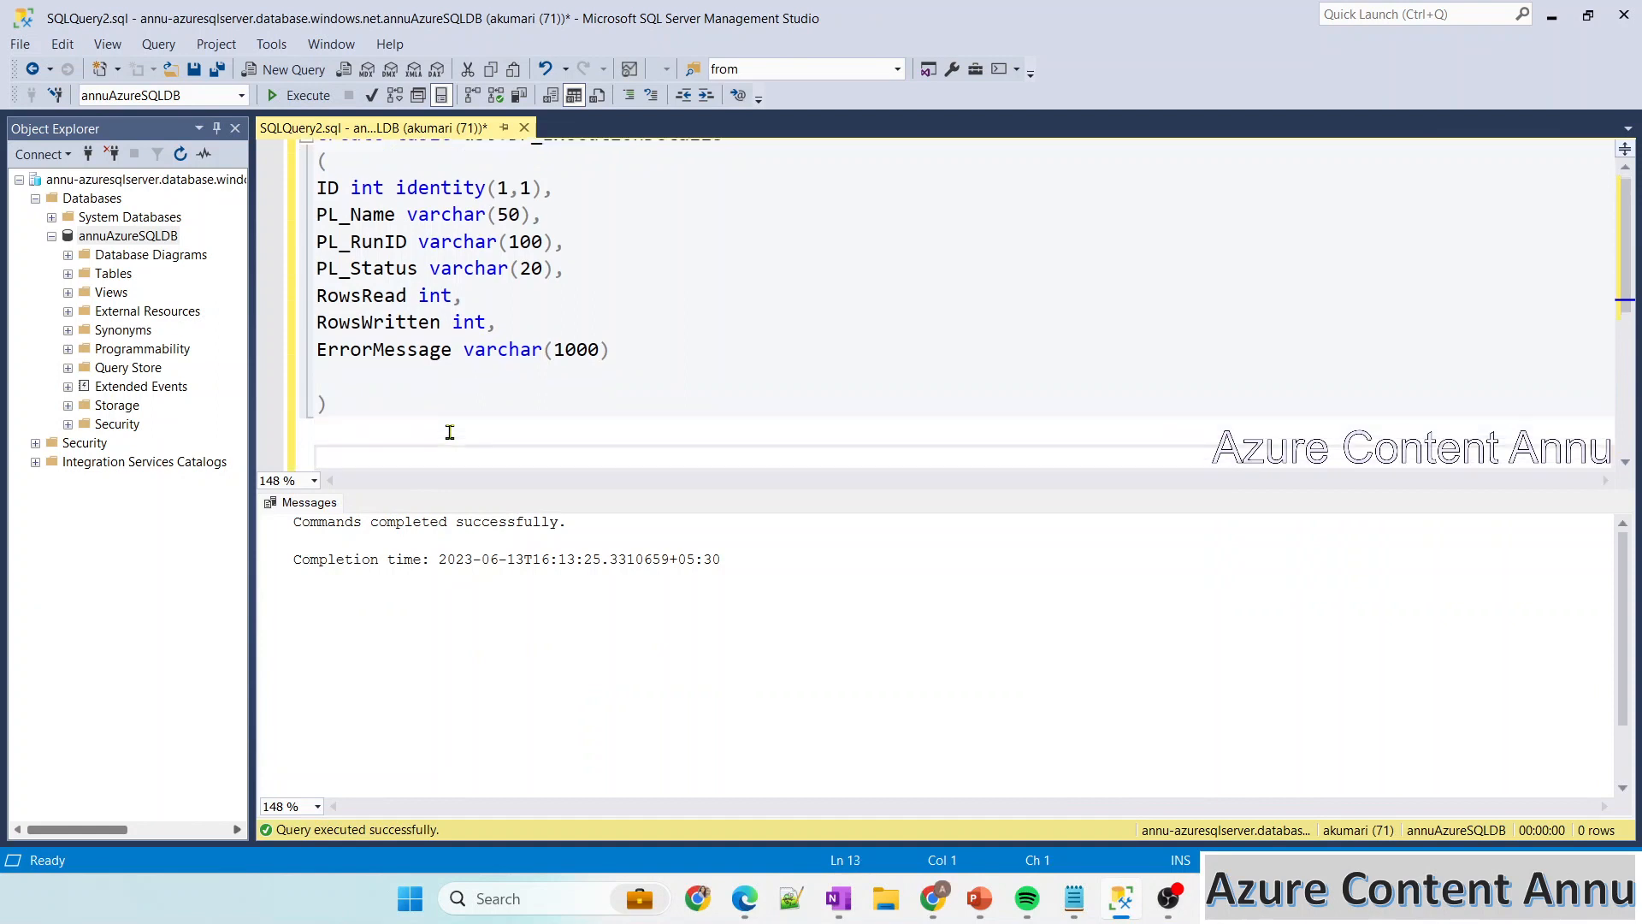
pyautogui.write('Select * from')
pyautogui.scroll(1, 450, 432)
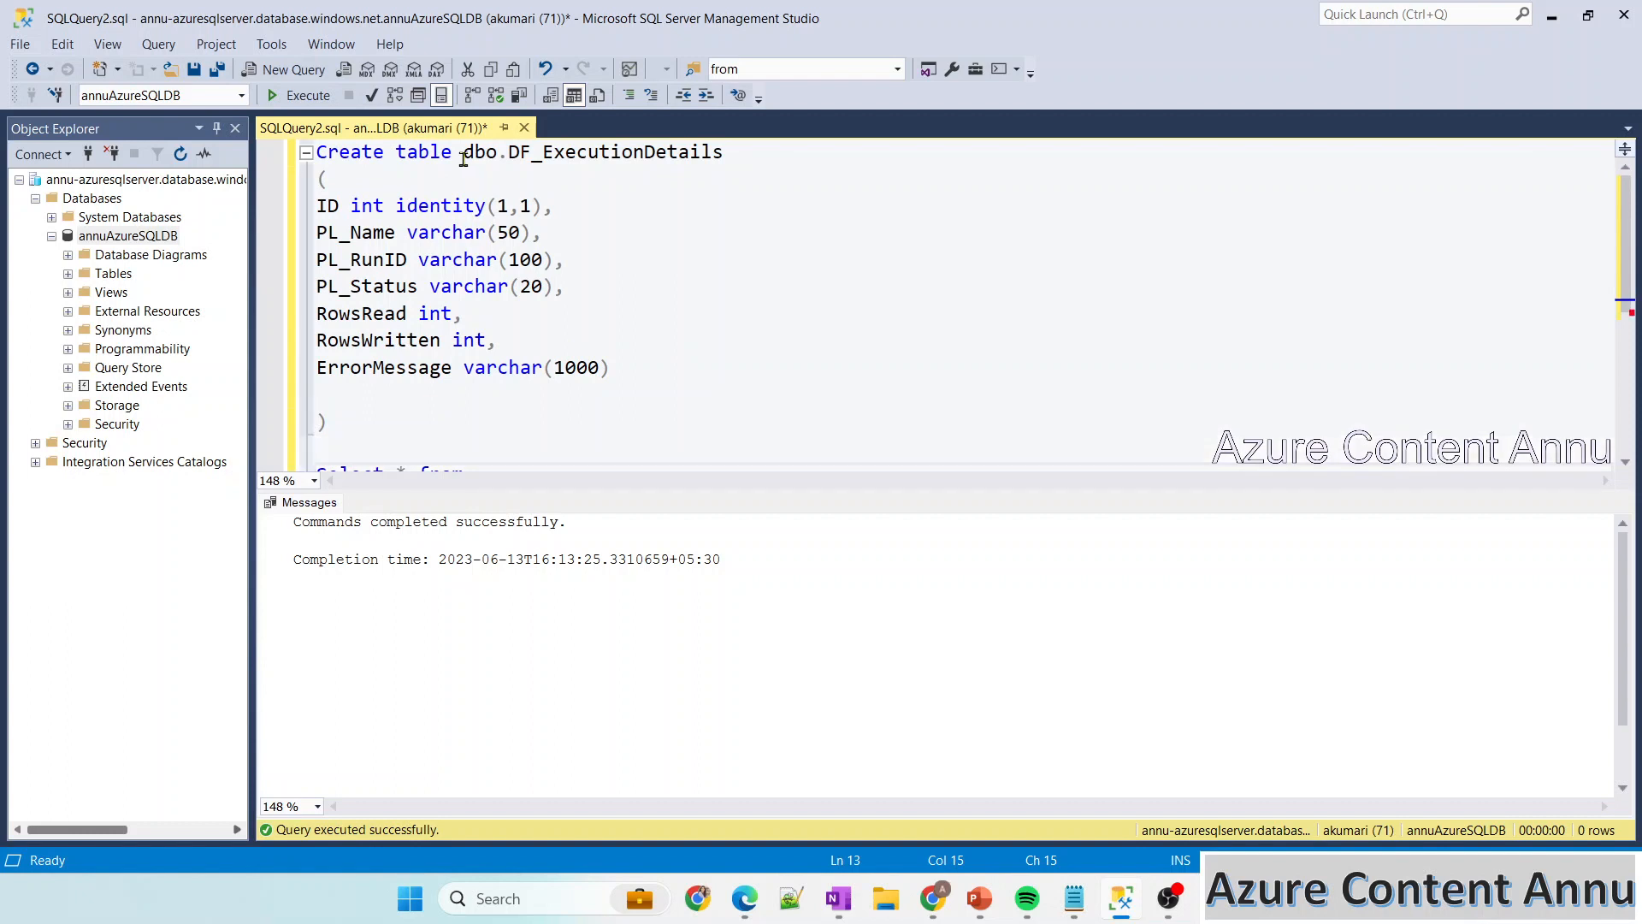
pyautogui.moveTo(466, 152); pyautogui.dragTo(887, 127)
pyautogui.hotkey('ctrl', 'c')
pyautogui.scroll(-4, 707, 330)
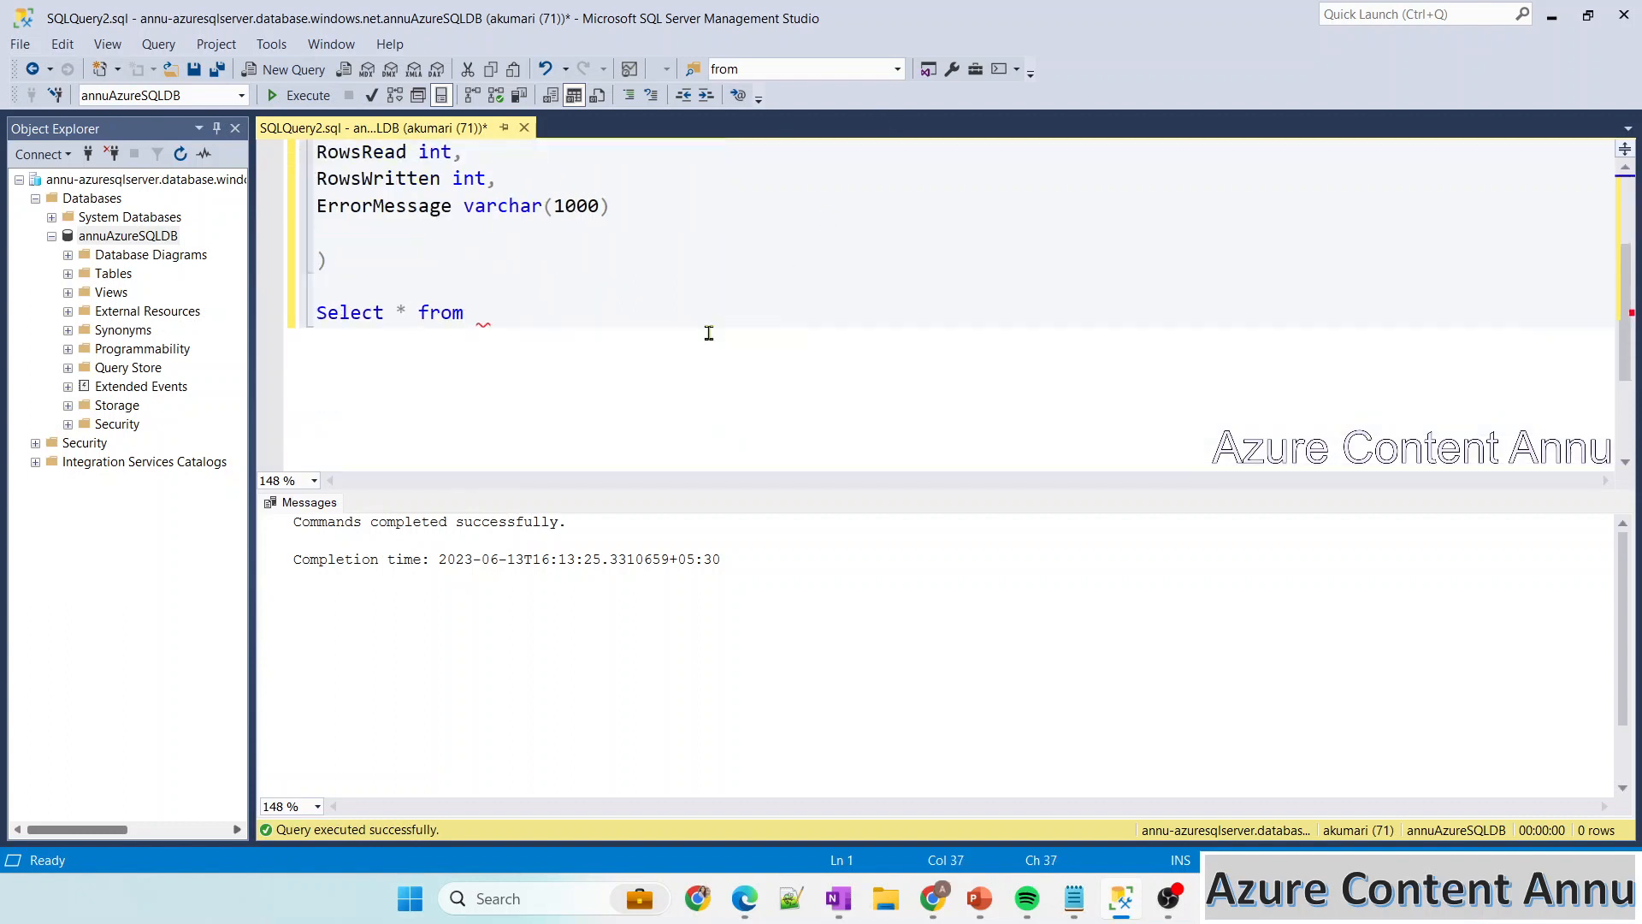
pyautogui.click(543, 190)
pyautogui.hotkey('ctrl', 'v')
# Run only the Select statement to view the columns of dbo.DF_ExecutionDetails
pyautogui.moveTo(315, 151); pyautogui.dragTo(733, 151)
pyautogui.press('F5')
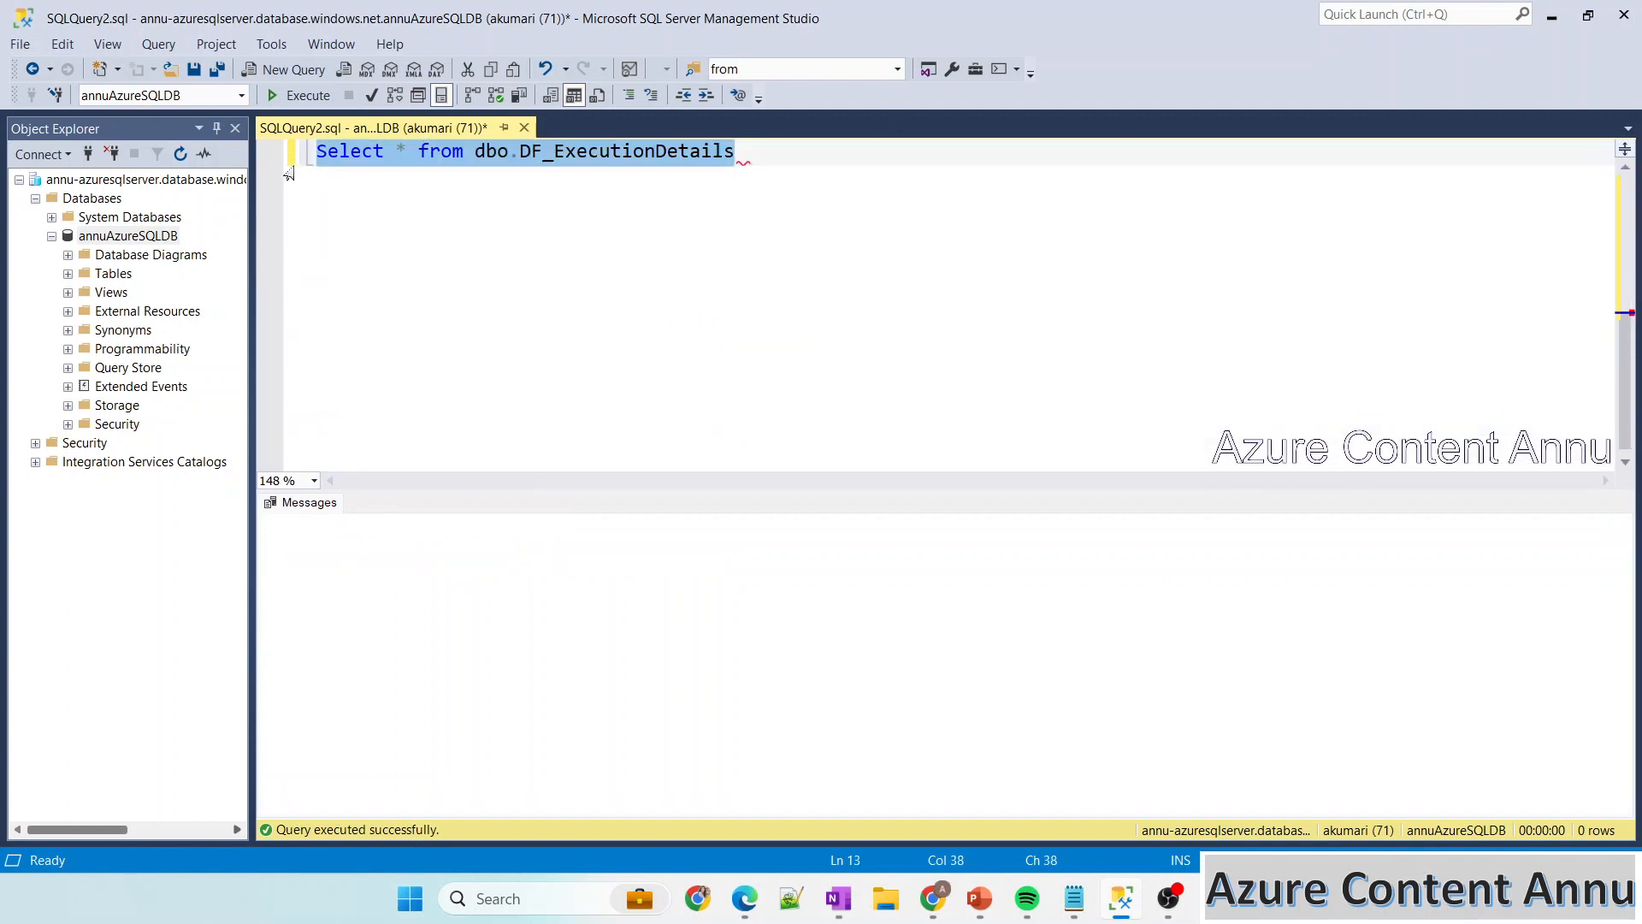
pyautogui.click(822, 399)
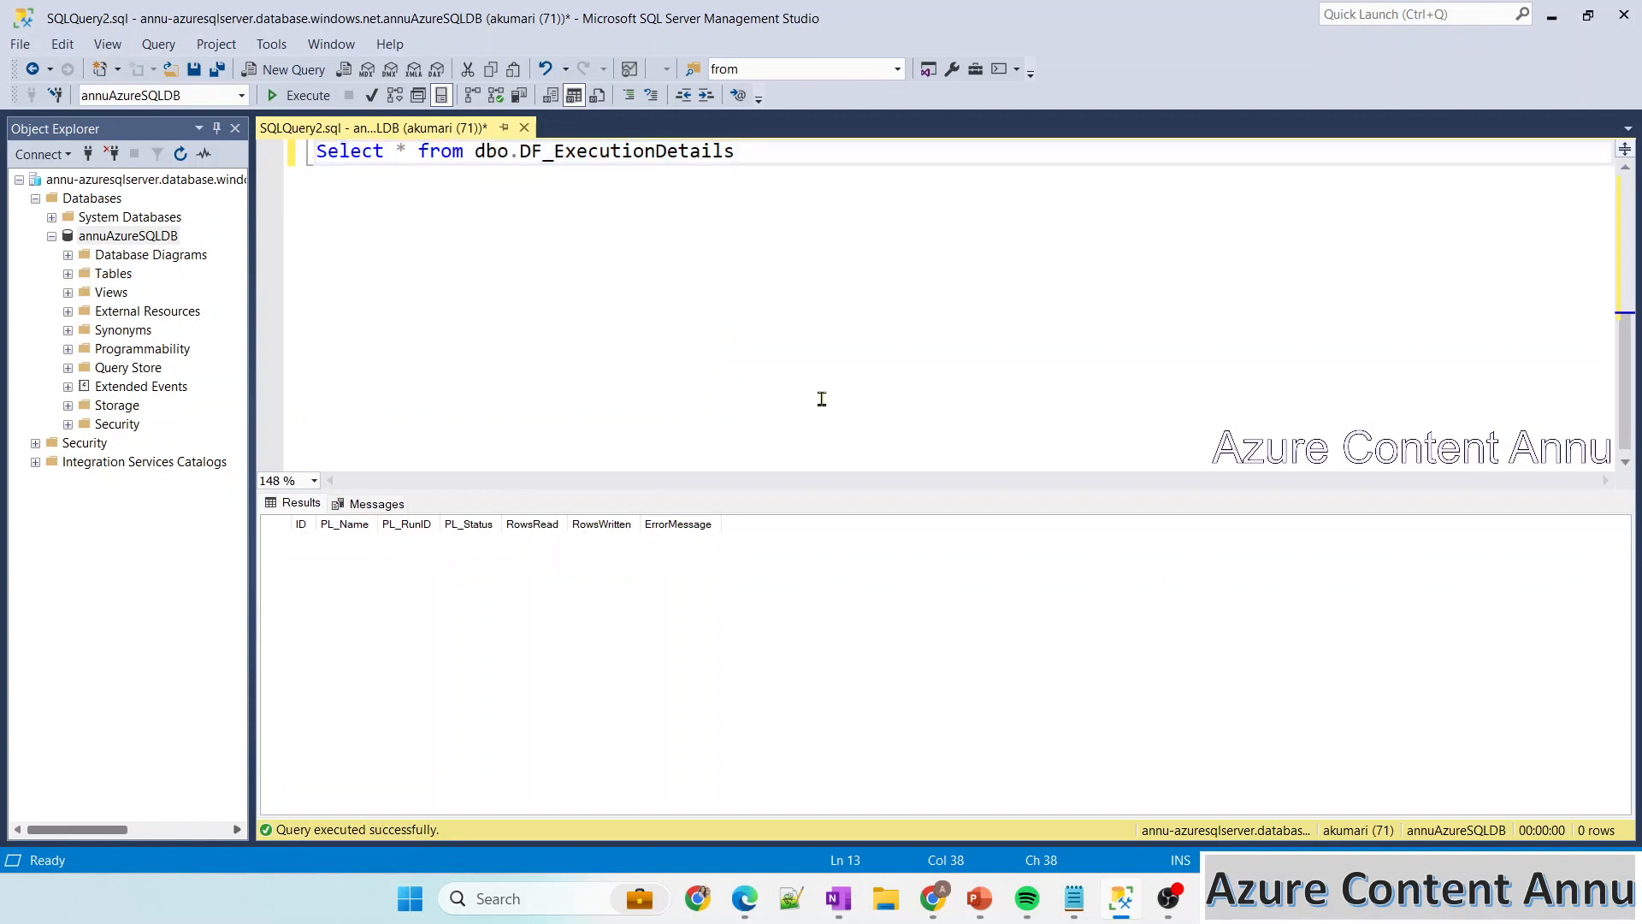
# Review the table definition and open a new query window for the annuAzureSQLDB database
pyautogui.scroll(3, 821, 399)
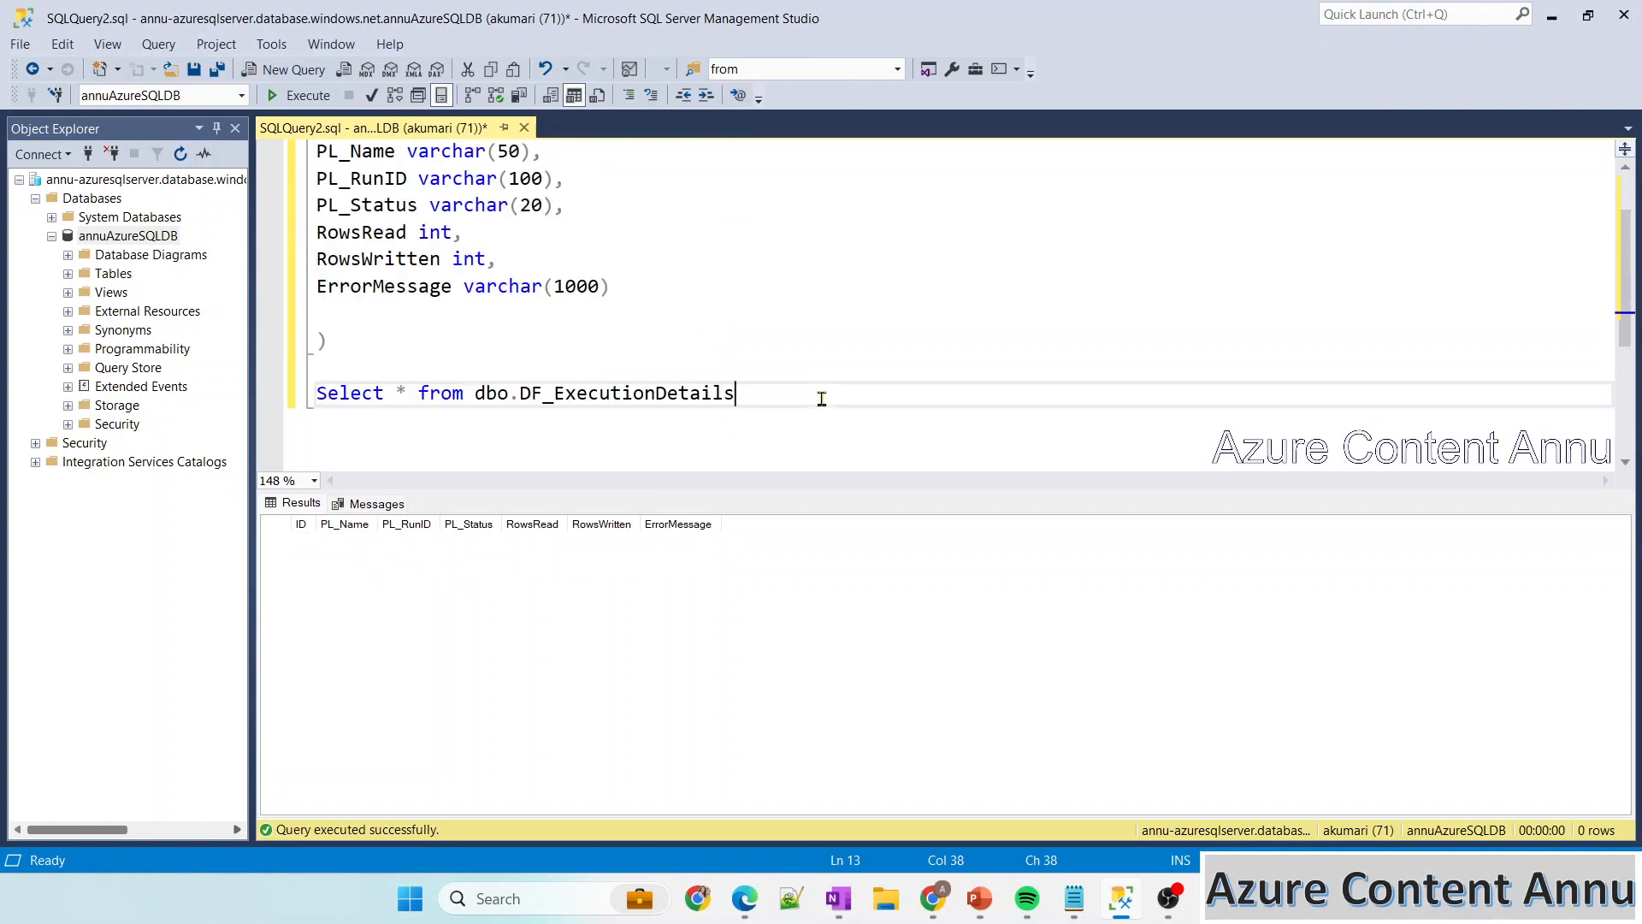
pyautogui.scroll(1, 822, 399)
pyautogui.click(145, 240)
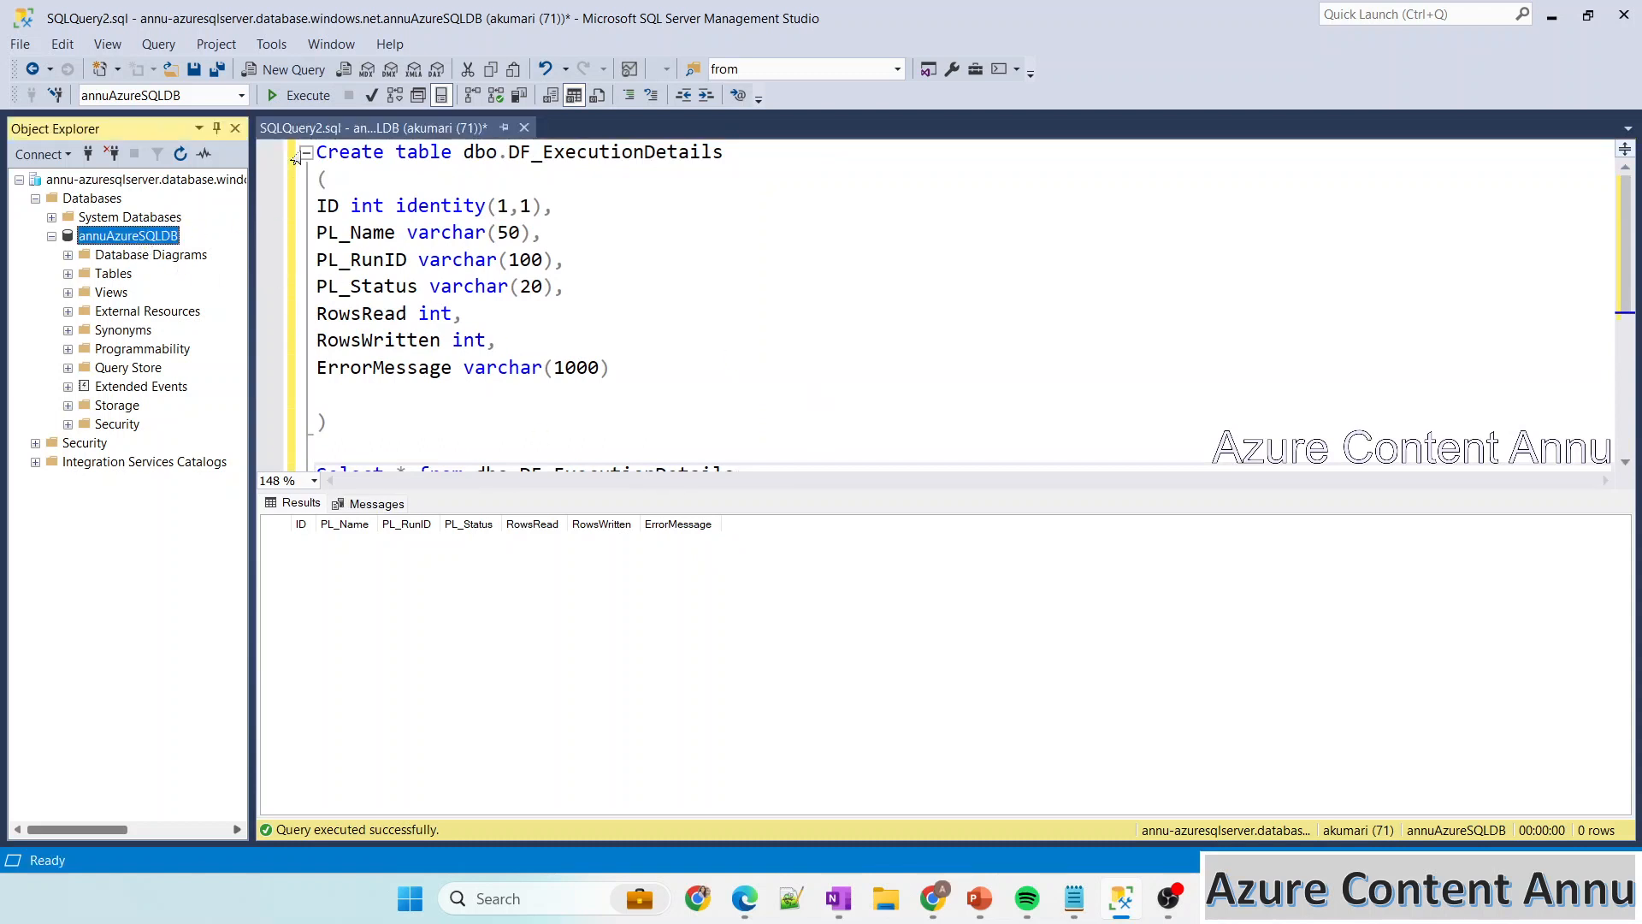
pyautogui.click(286, 70)
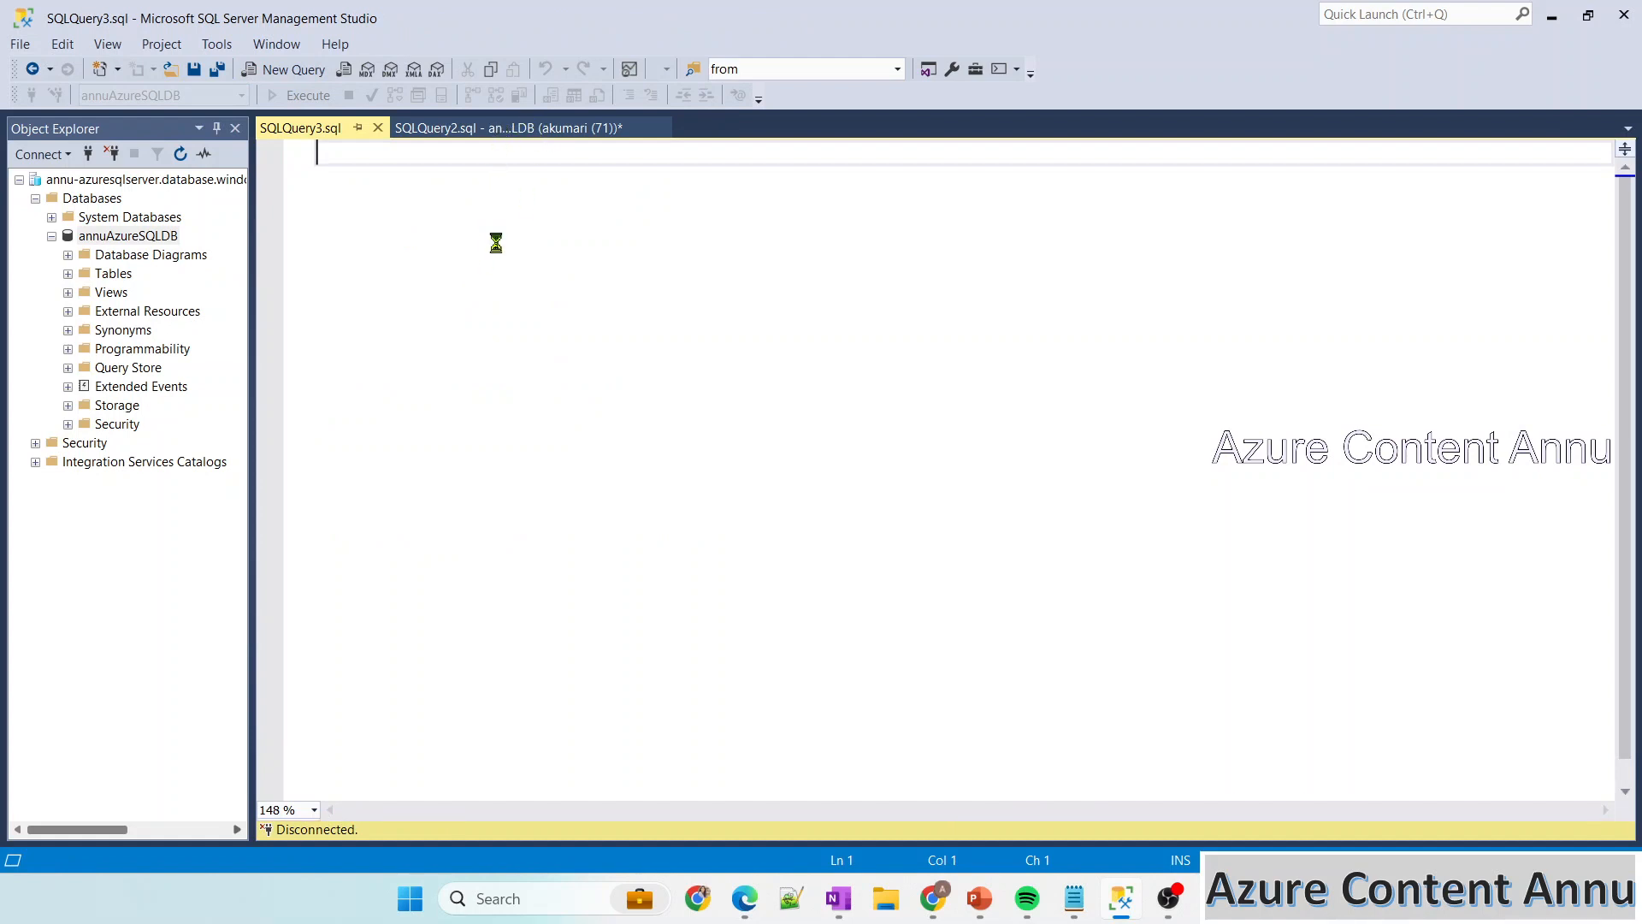
# Start a stored procedure statement in the empty SQLQuery3.sql query with Create procedure dbo
pyautogui.click(611, 130)
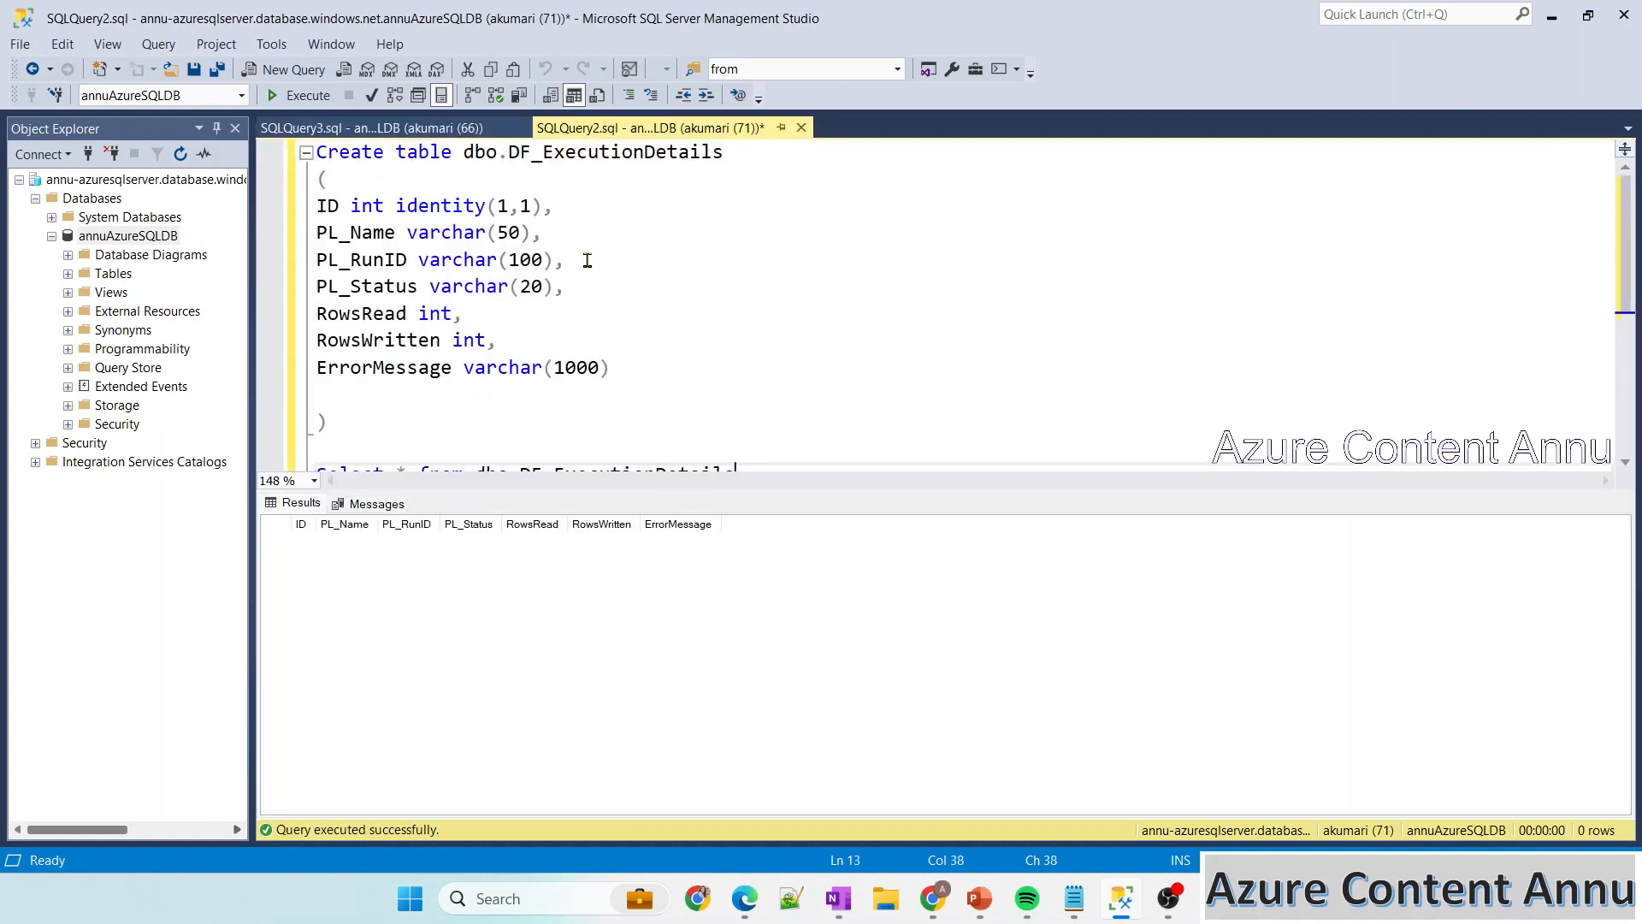
pyautogui.click(376, 128)
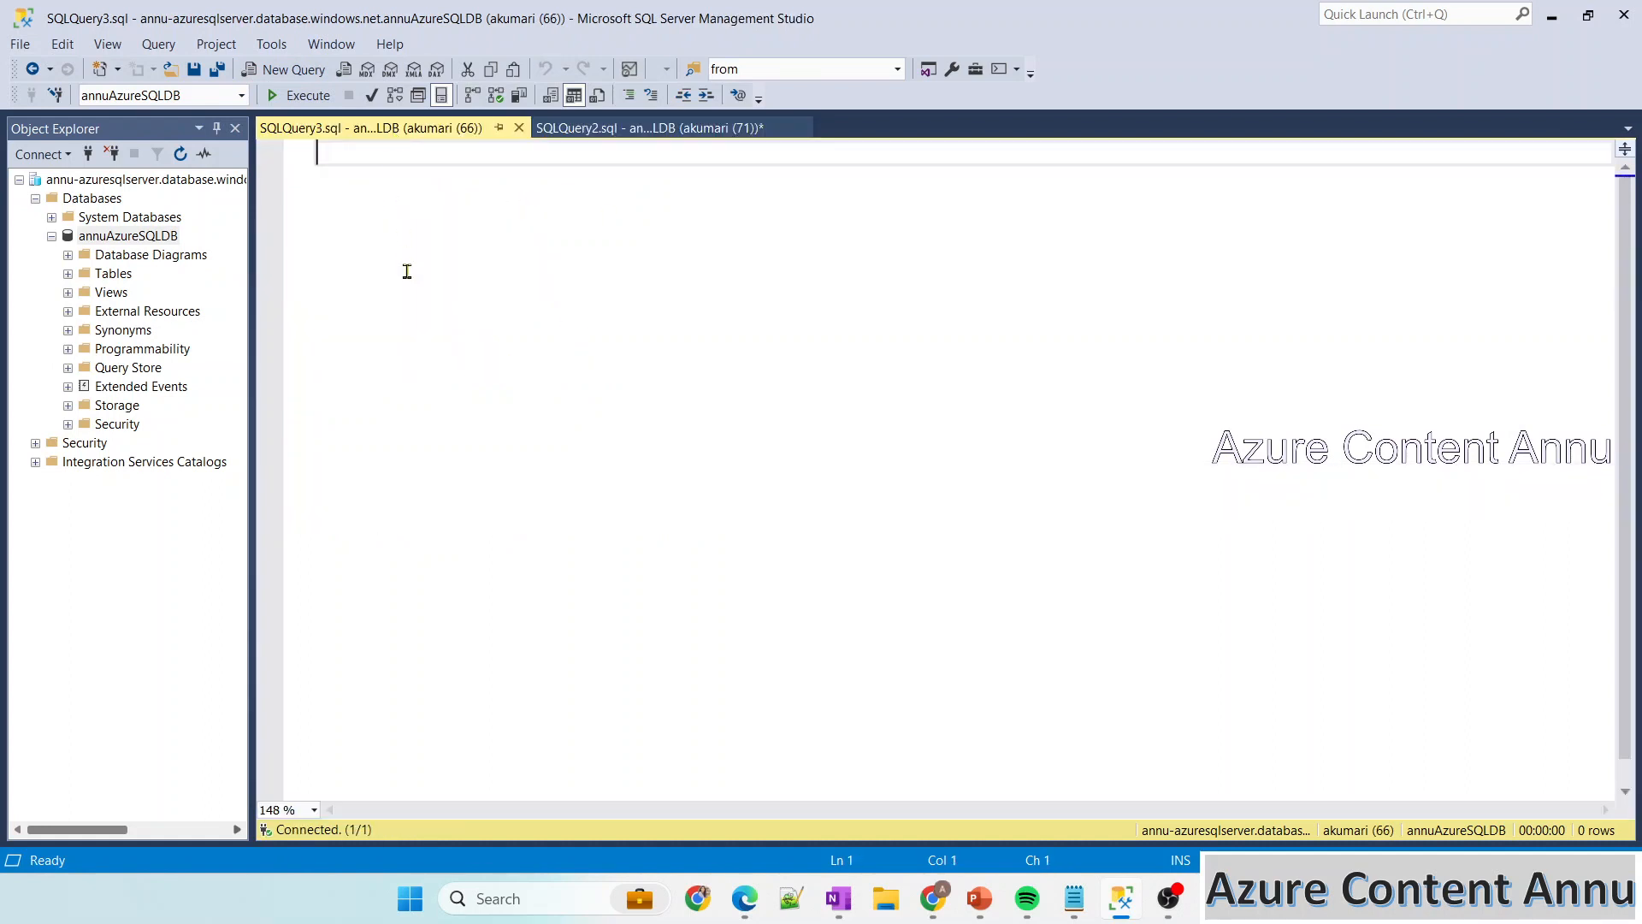
pyautogui.write('Create')
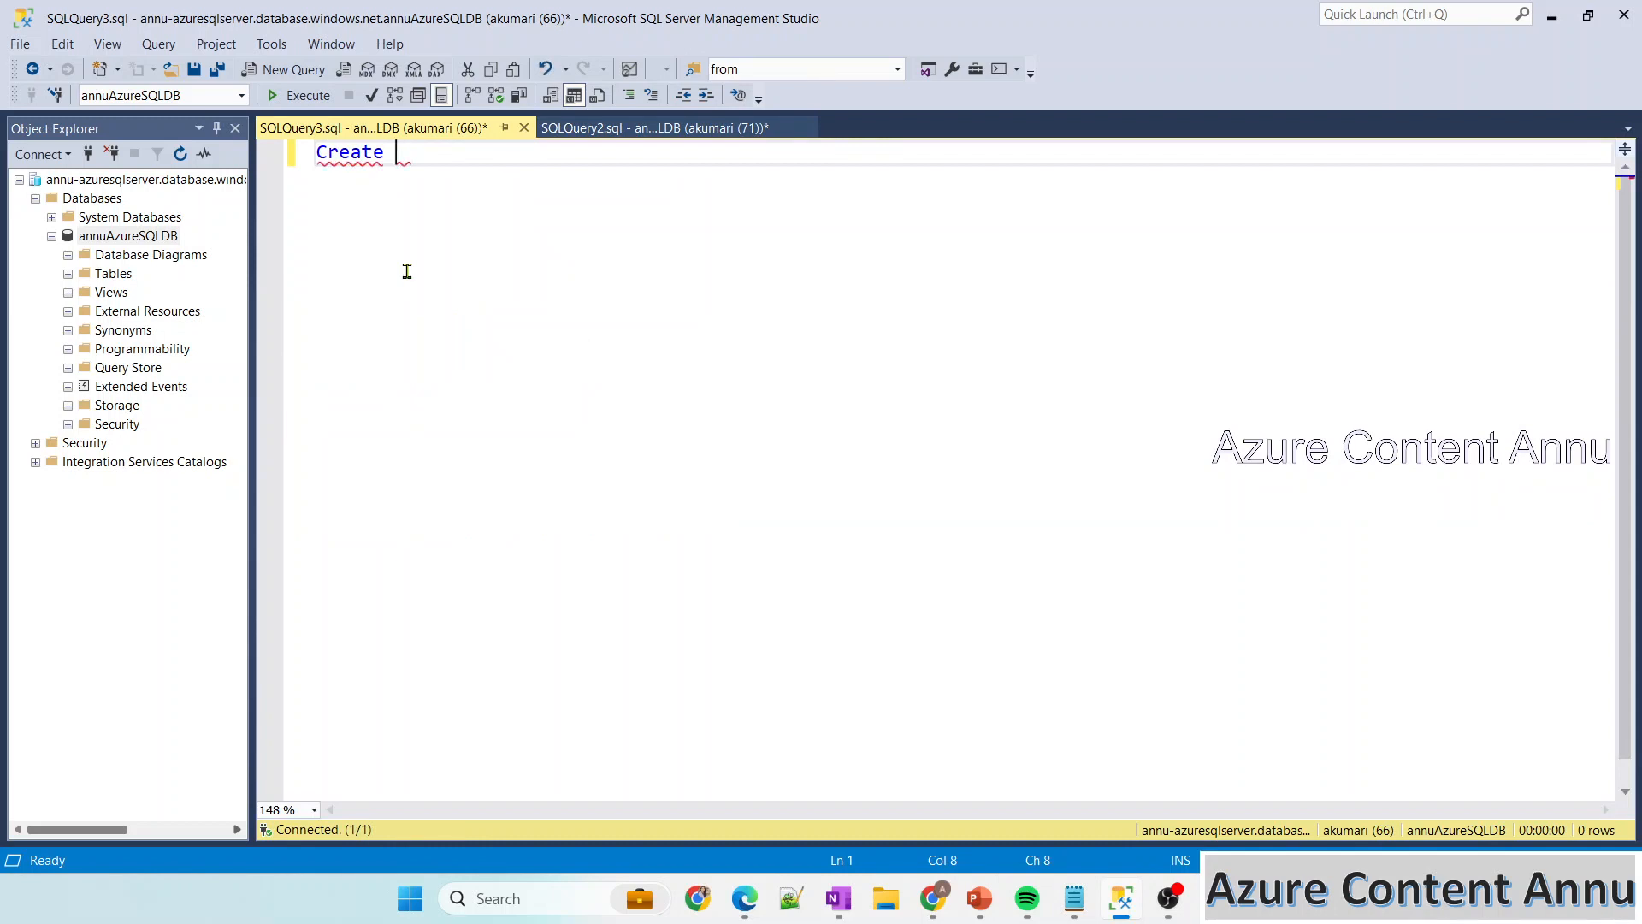
pyautogui.write(' procedure dbo.')
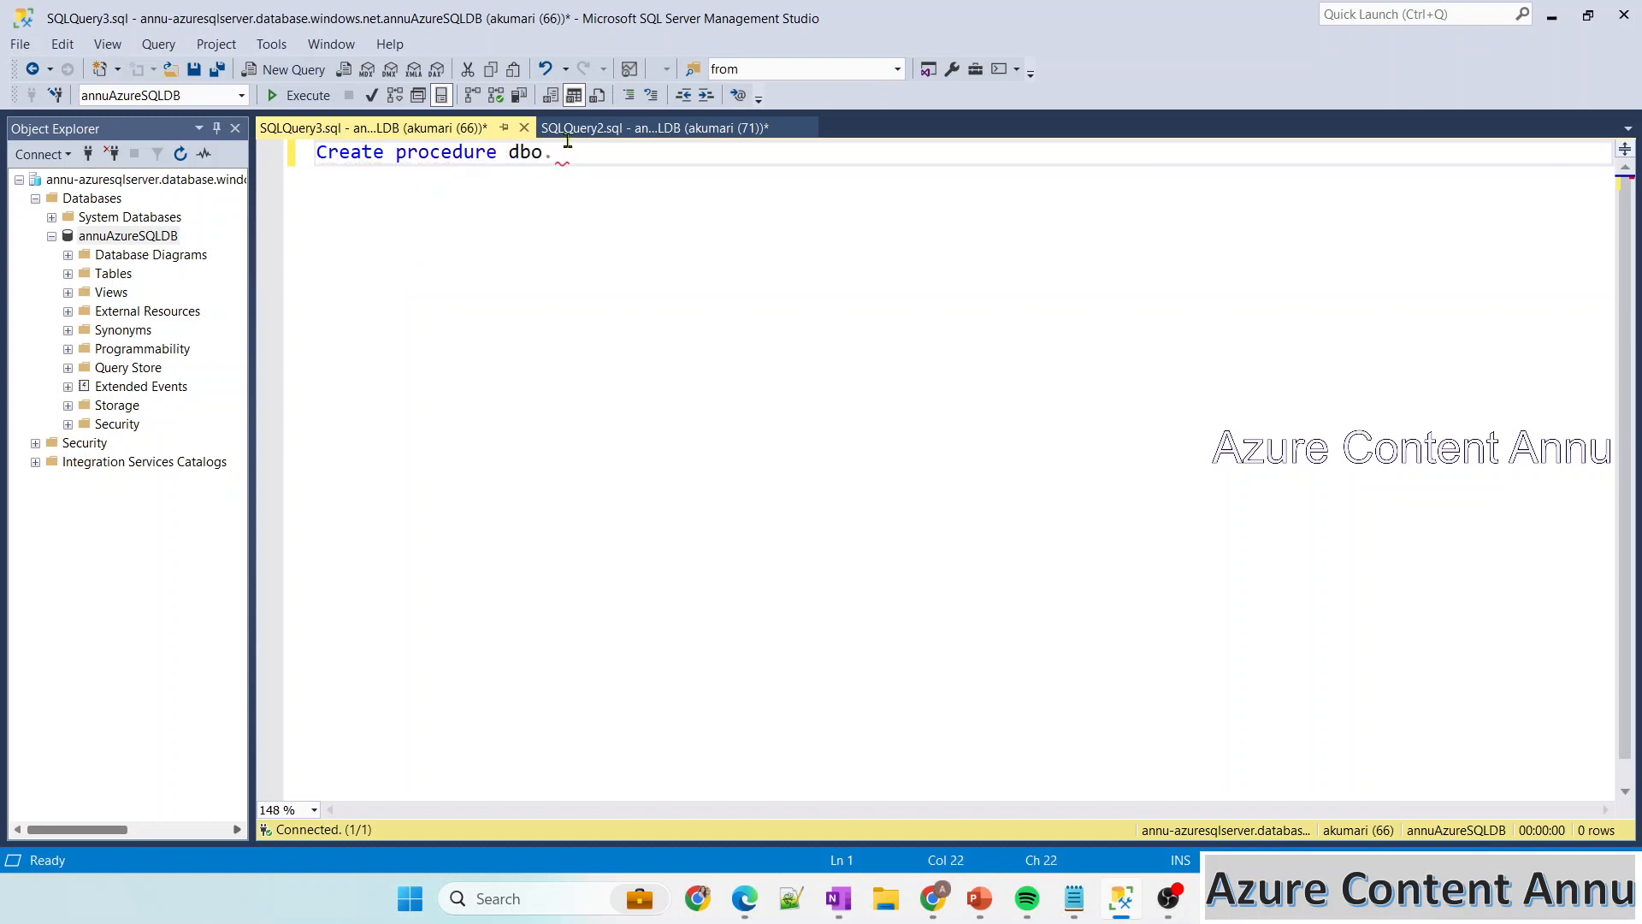
# Name the procedure SP_DFExecutionDetails, reusing the table name from the SQLQuery2.sql query without its underscore, and start a new line below
pyautogui.click(562, 132)
pyautogui.moveTo(510, 151); pyautogui.dragTo(806, 154)
pyautogui.hotkey('ctrl', 'c')
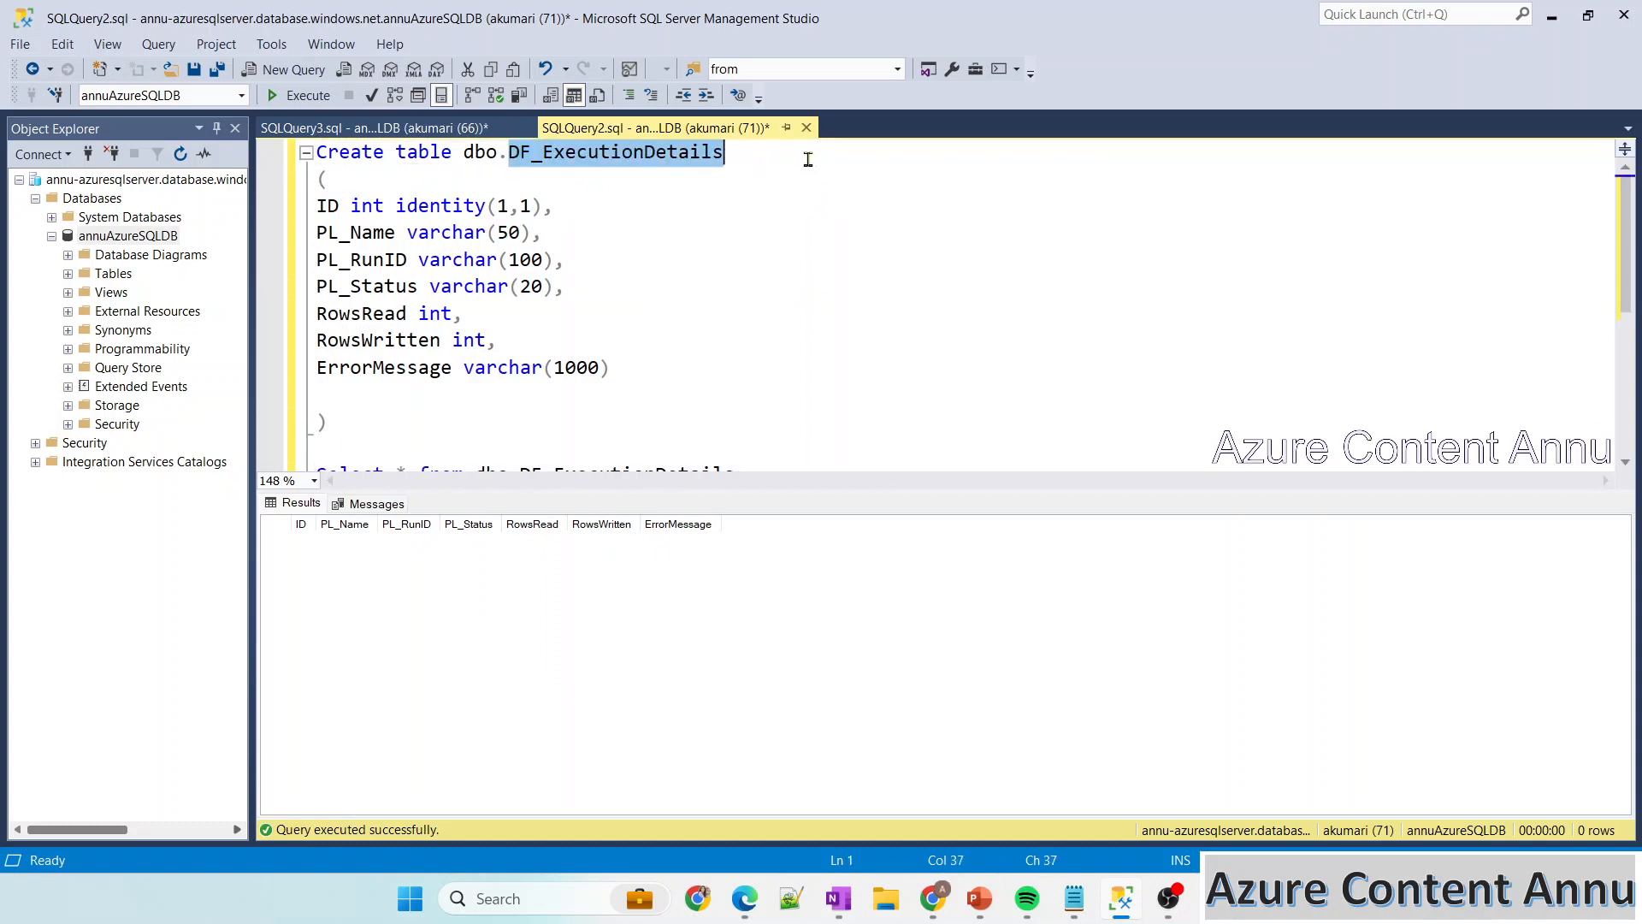
pyautogui.click(373, 127)
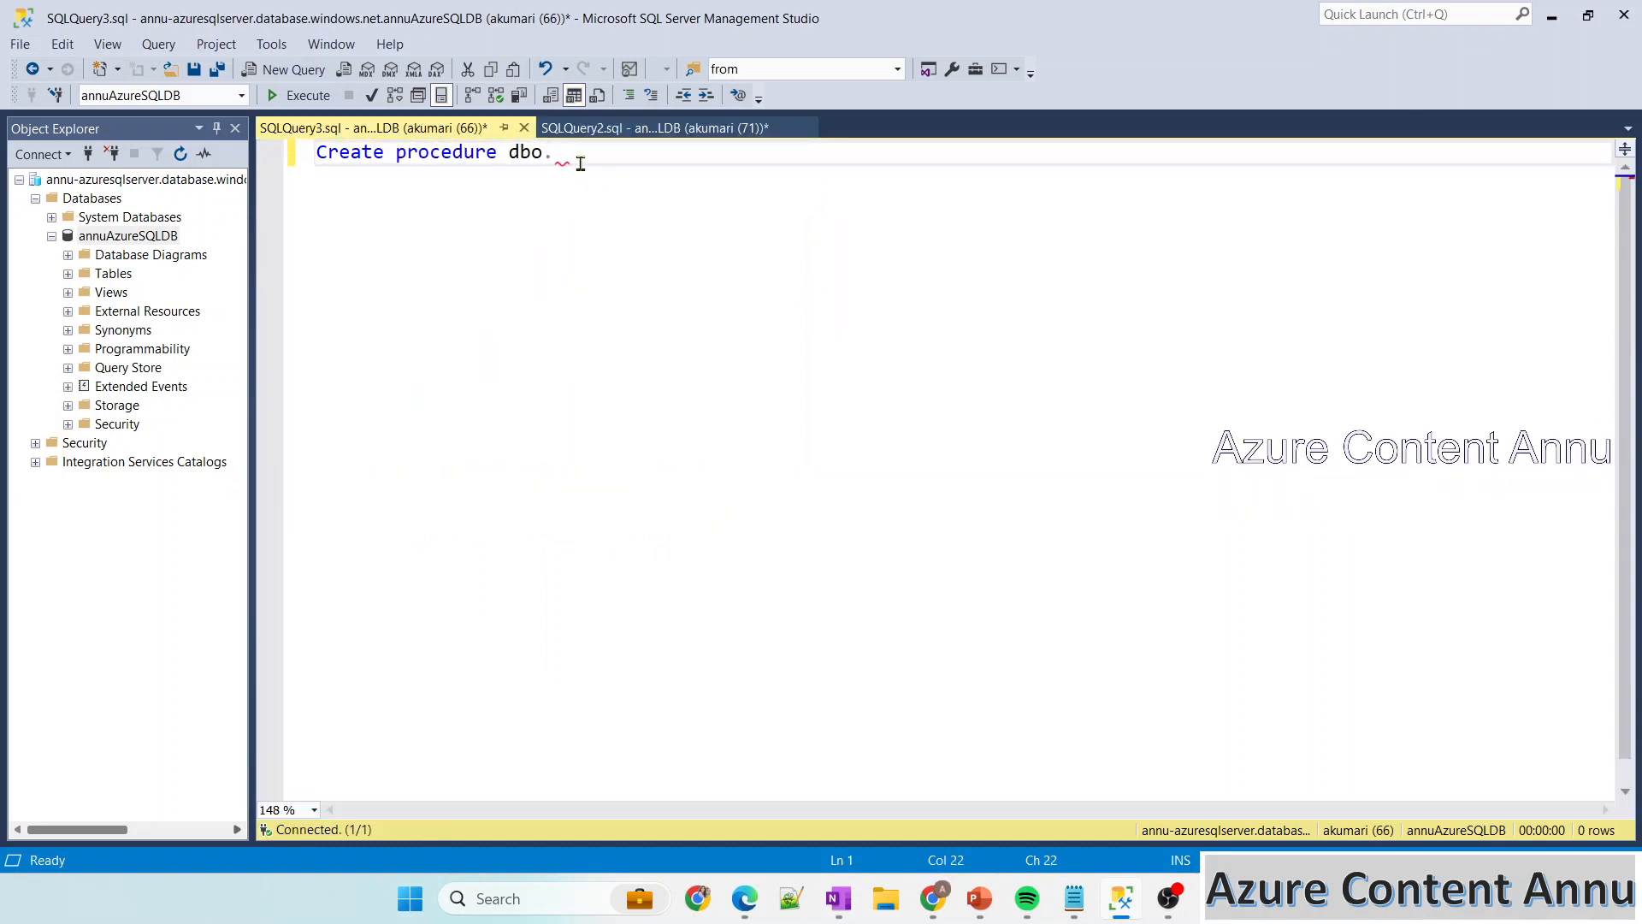
pyautogui.write('SP_')
pyautogui.hotkey('ctrl', 'v')
pyautogui.click(618, 154)
pyautogui.press('BackSpace')
pyautogui.click(878, 183)
pyautogui.press('Return')
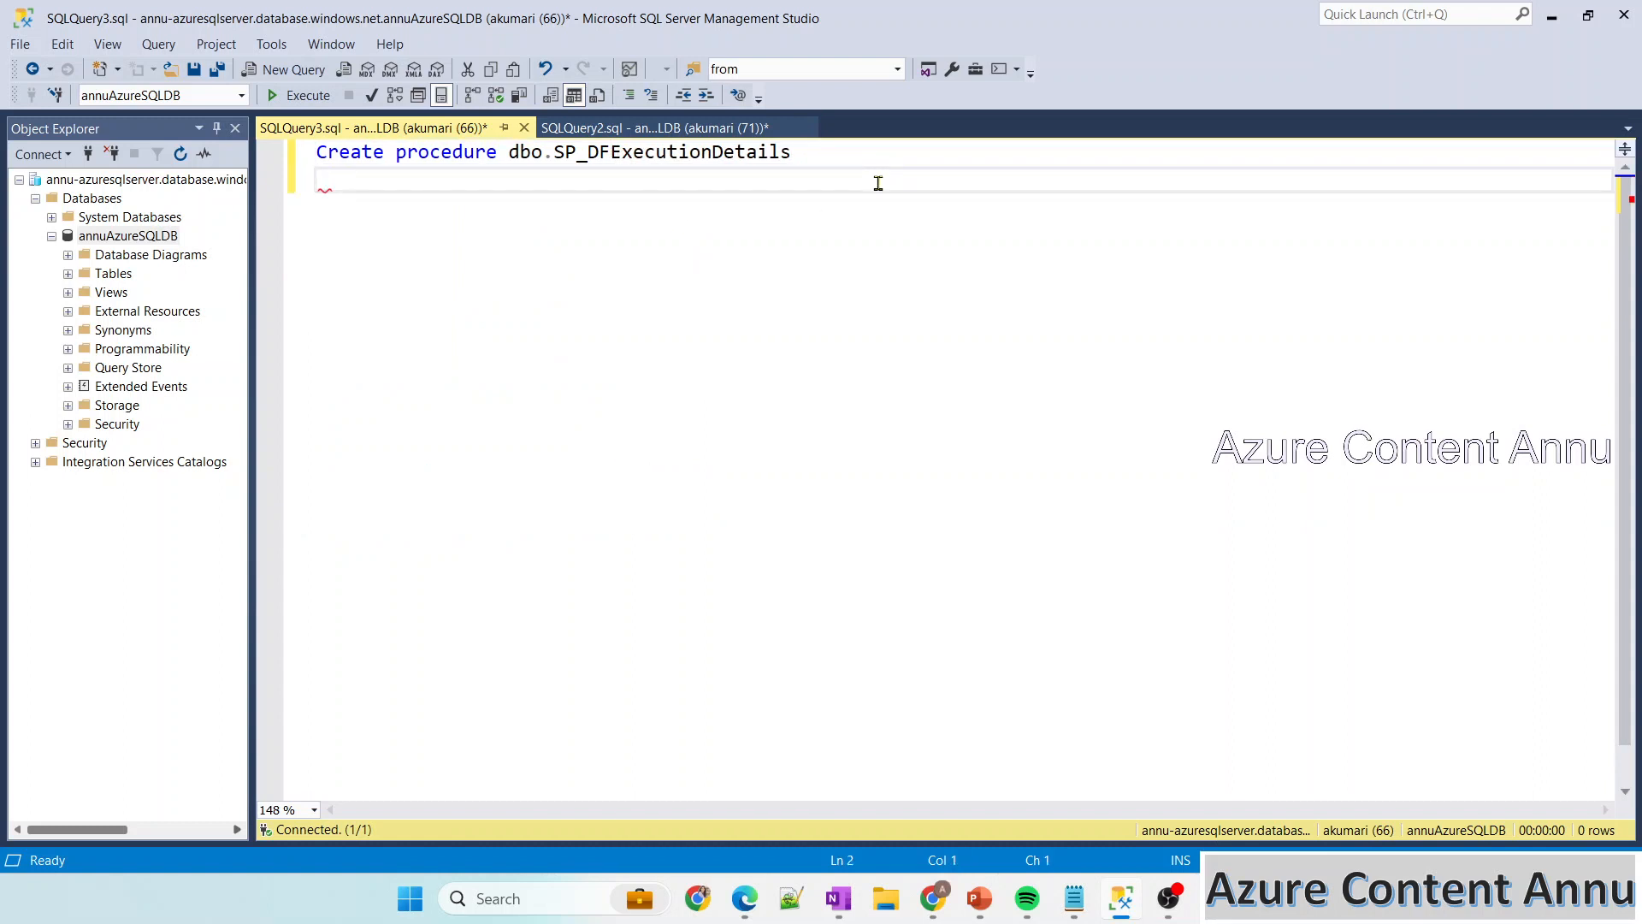
# Add a pair of parentheses below the procedure name and paste the table's column definitions from ID to ErrorMessage between them
pyautogui.write('()')
pyautogui.press('Left')
pyautogui.press('Return')
pyautogui.press('Return')
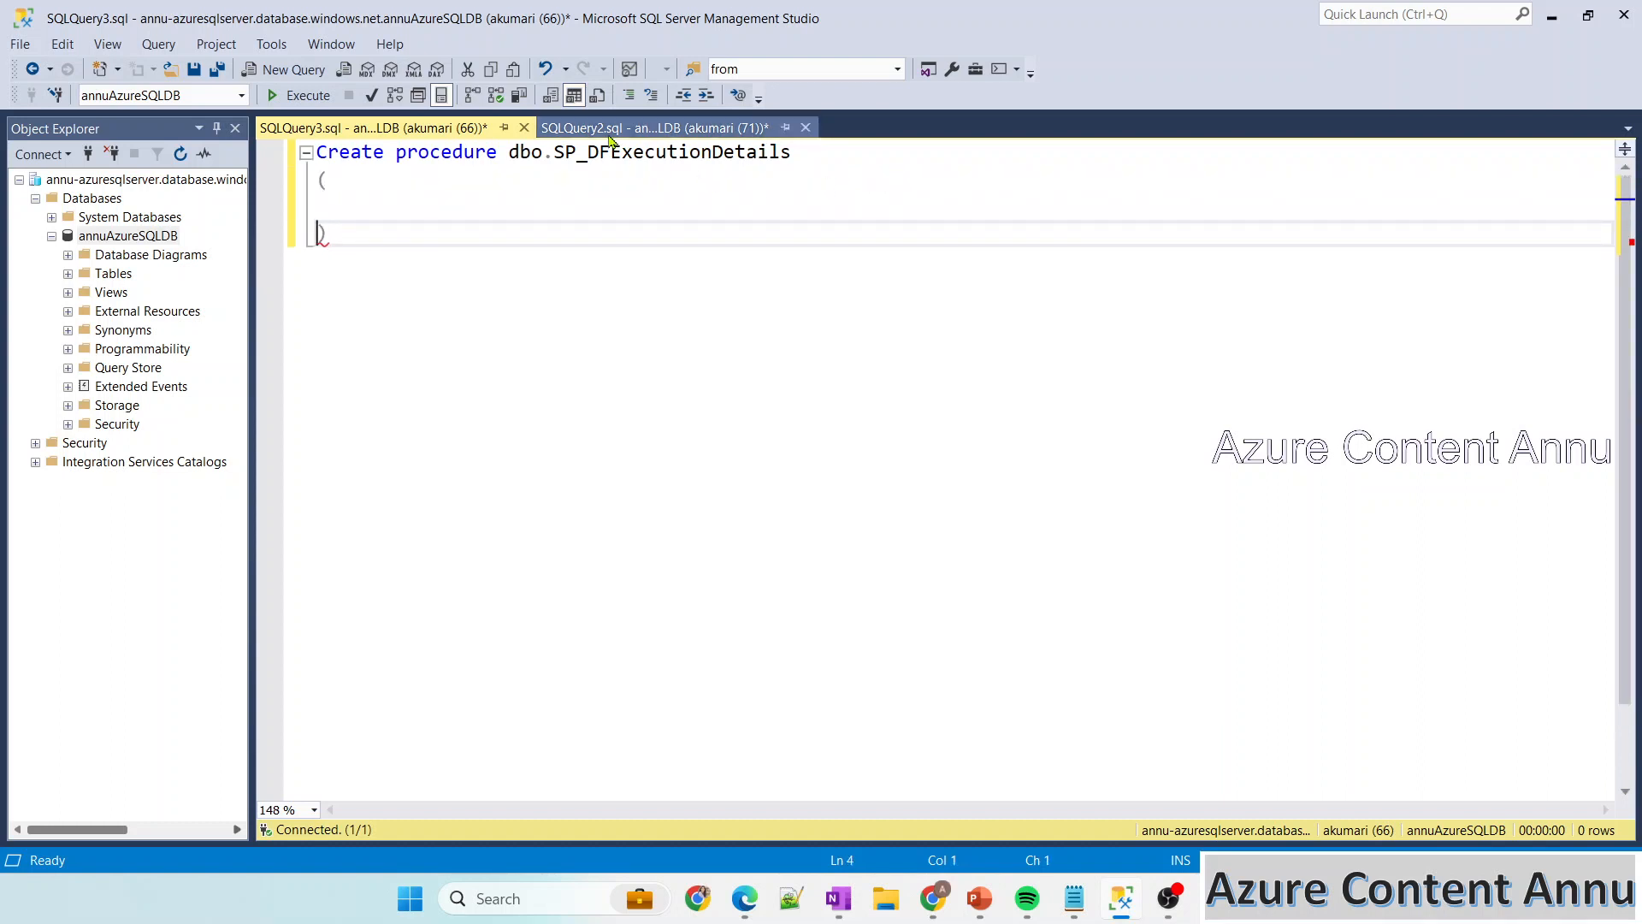
pyautogui.click(633, 127)
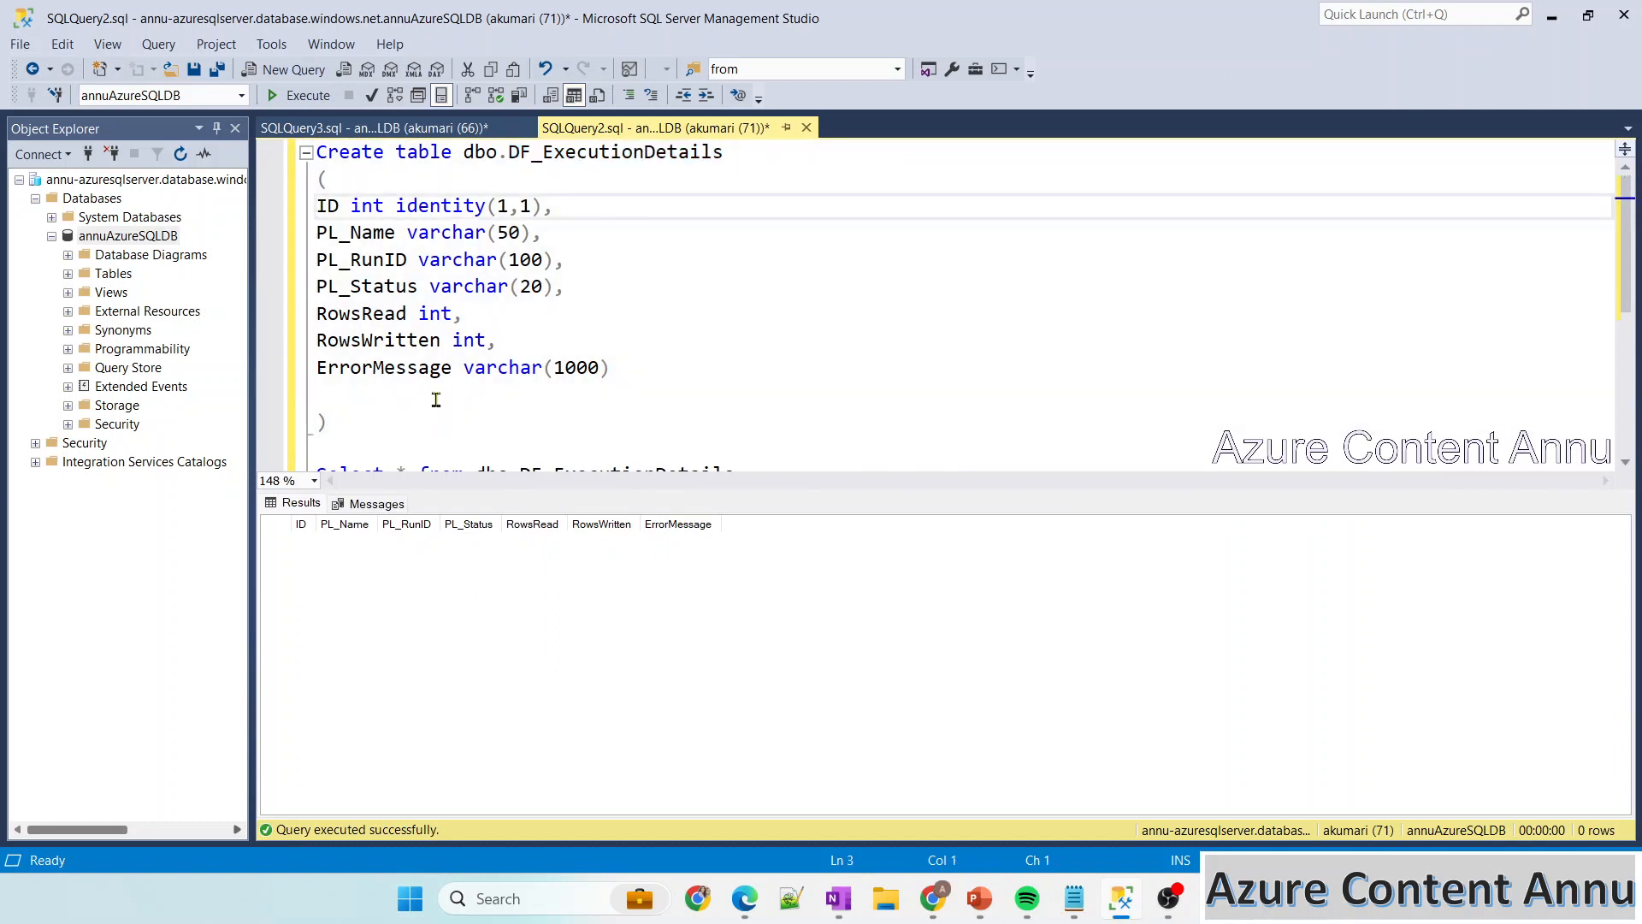
pyautogui.click(318, 234)
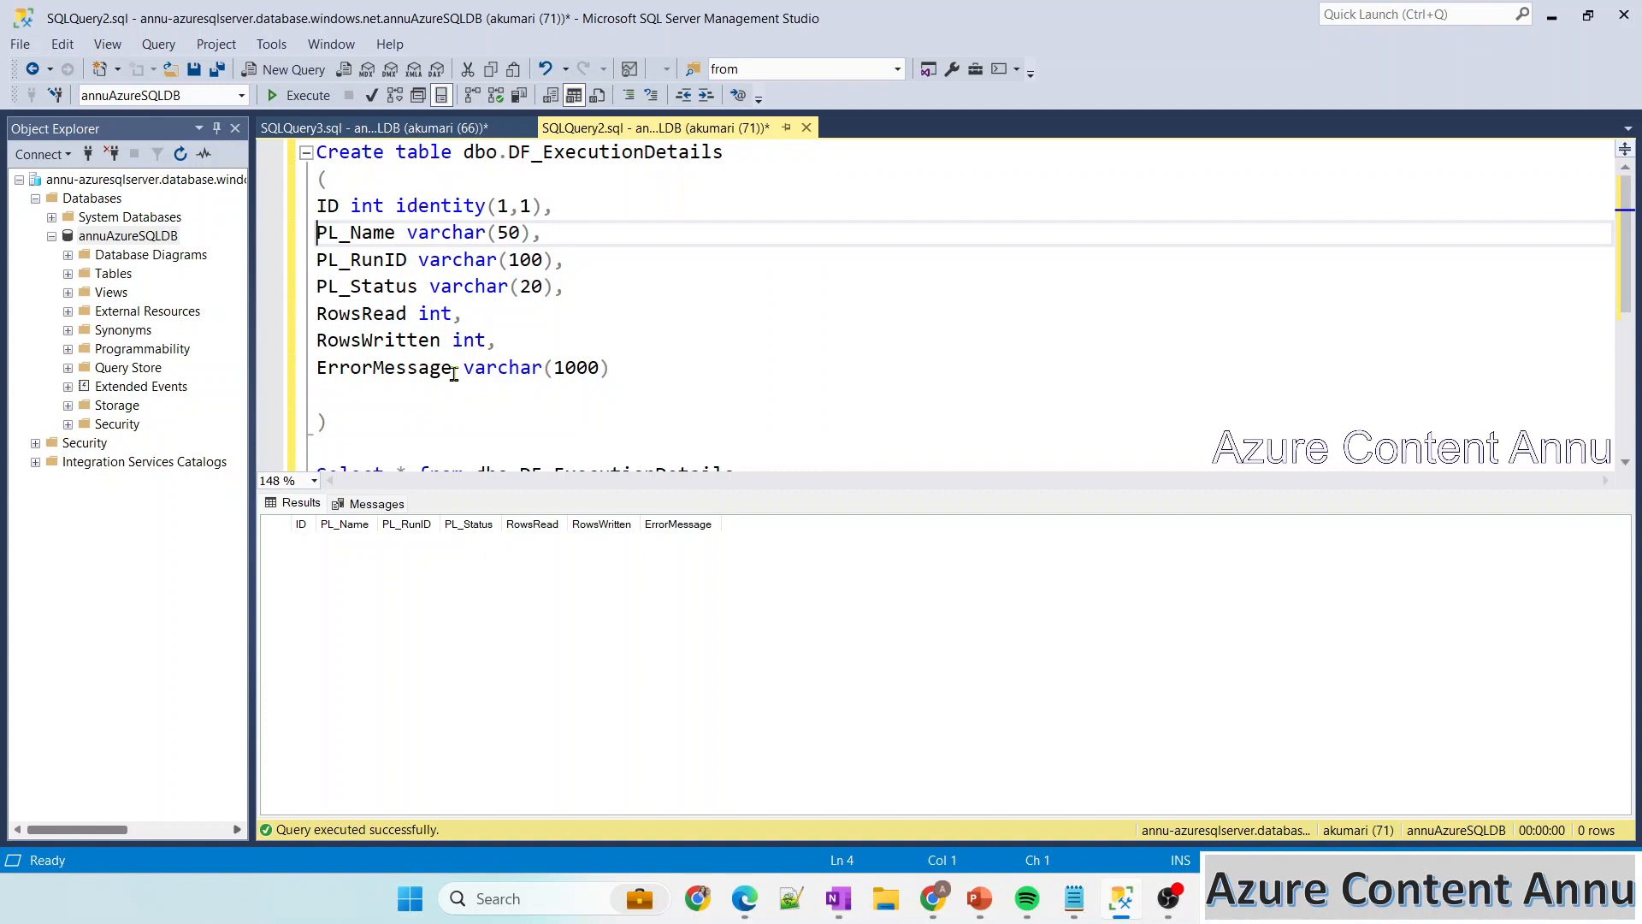
pyautogui.moveTo(366, 387); pyautogui.dragTo(304, 208)
pyautogui.hotkey('ctrl', 'c')
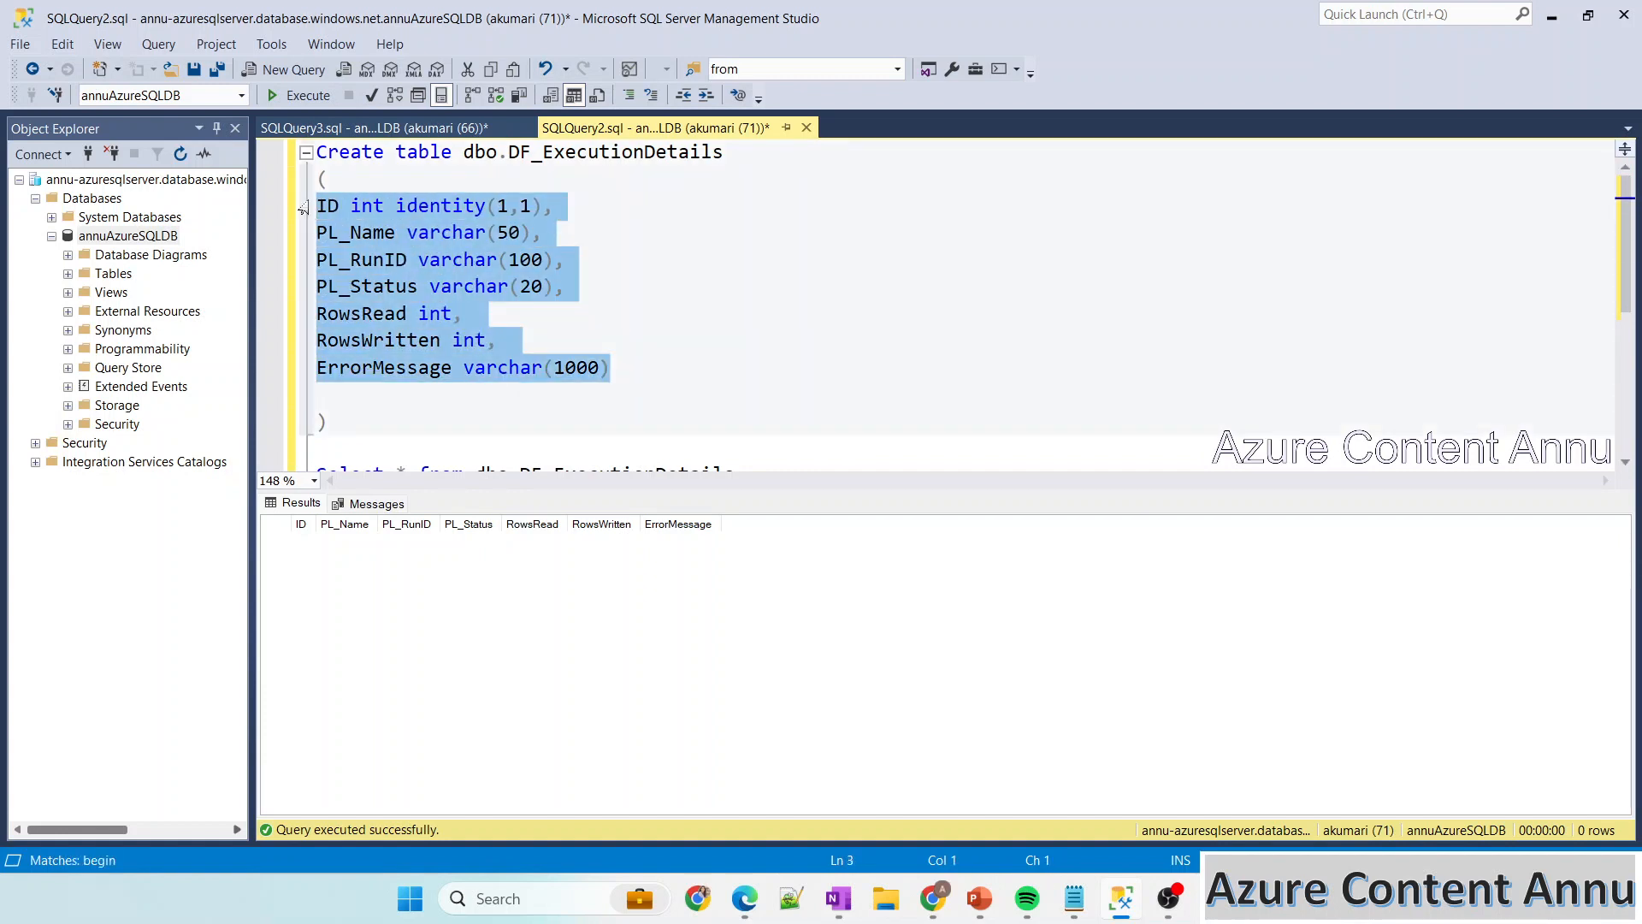
pyautogui.click(373, 127)
pyautogui.click(365, 199)
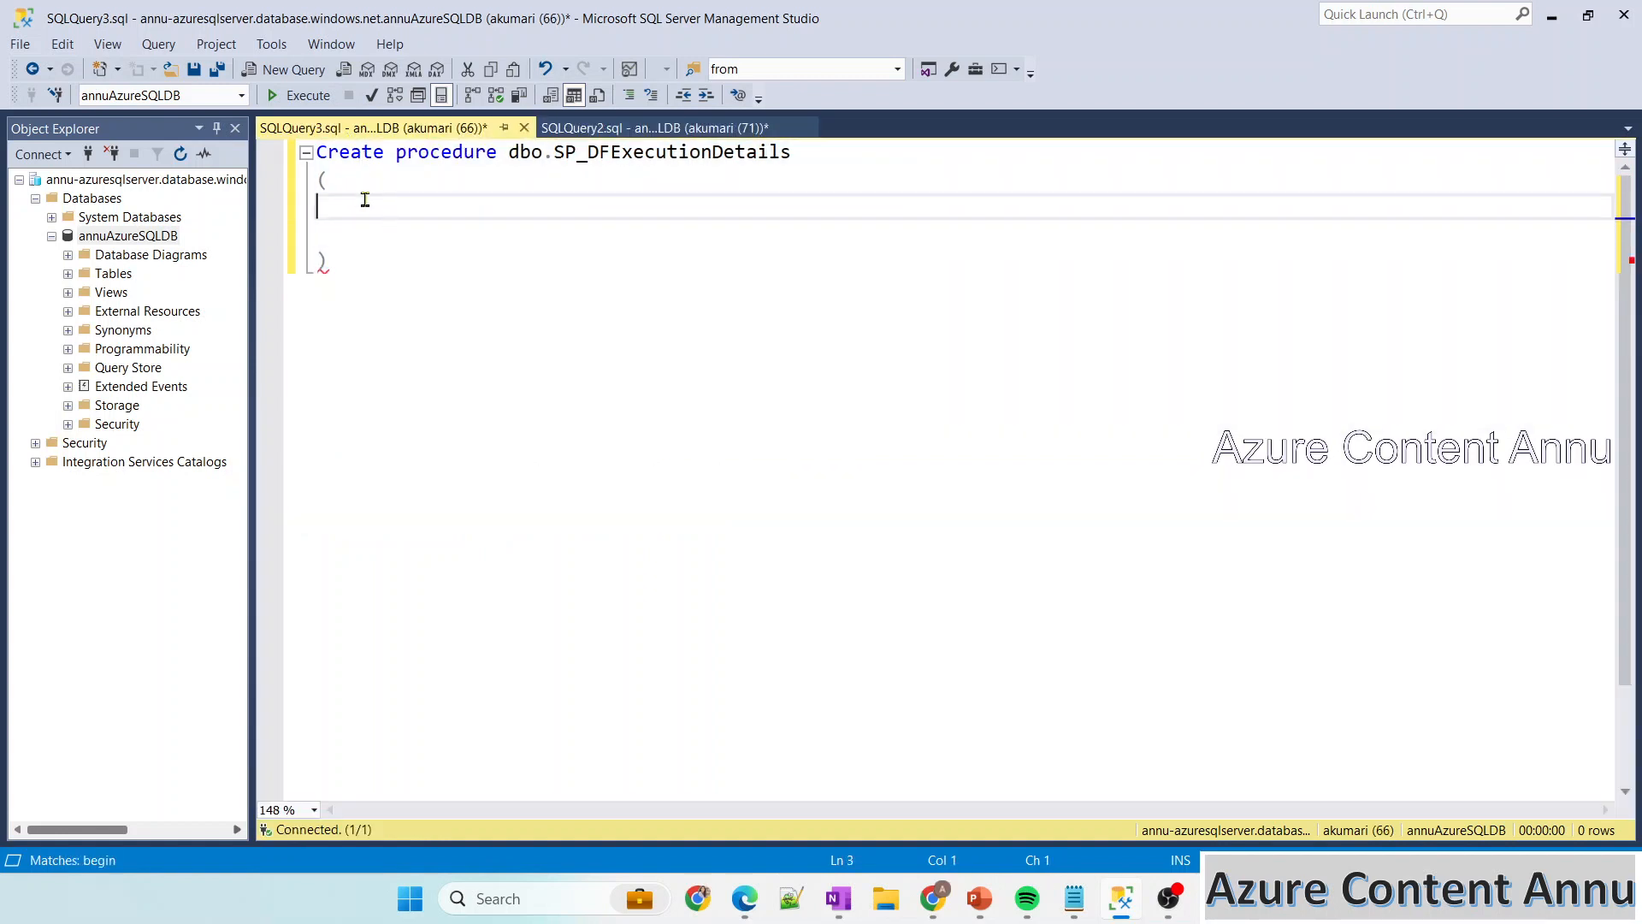
pyautogui.hotkey('ctrl', 'v')
# Remove the ID int identity(1,1) line from the procedure's parameter list
pyautogui.click(559, 206)
pyautogui.moveTo(559, 206); pyautogui.dragTo(313, 206)
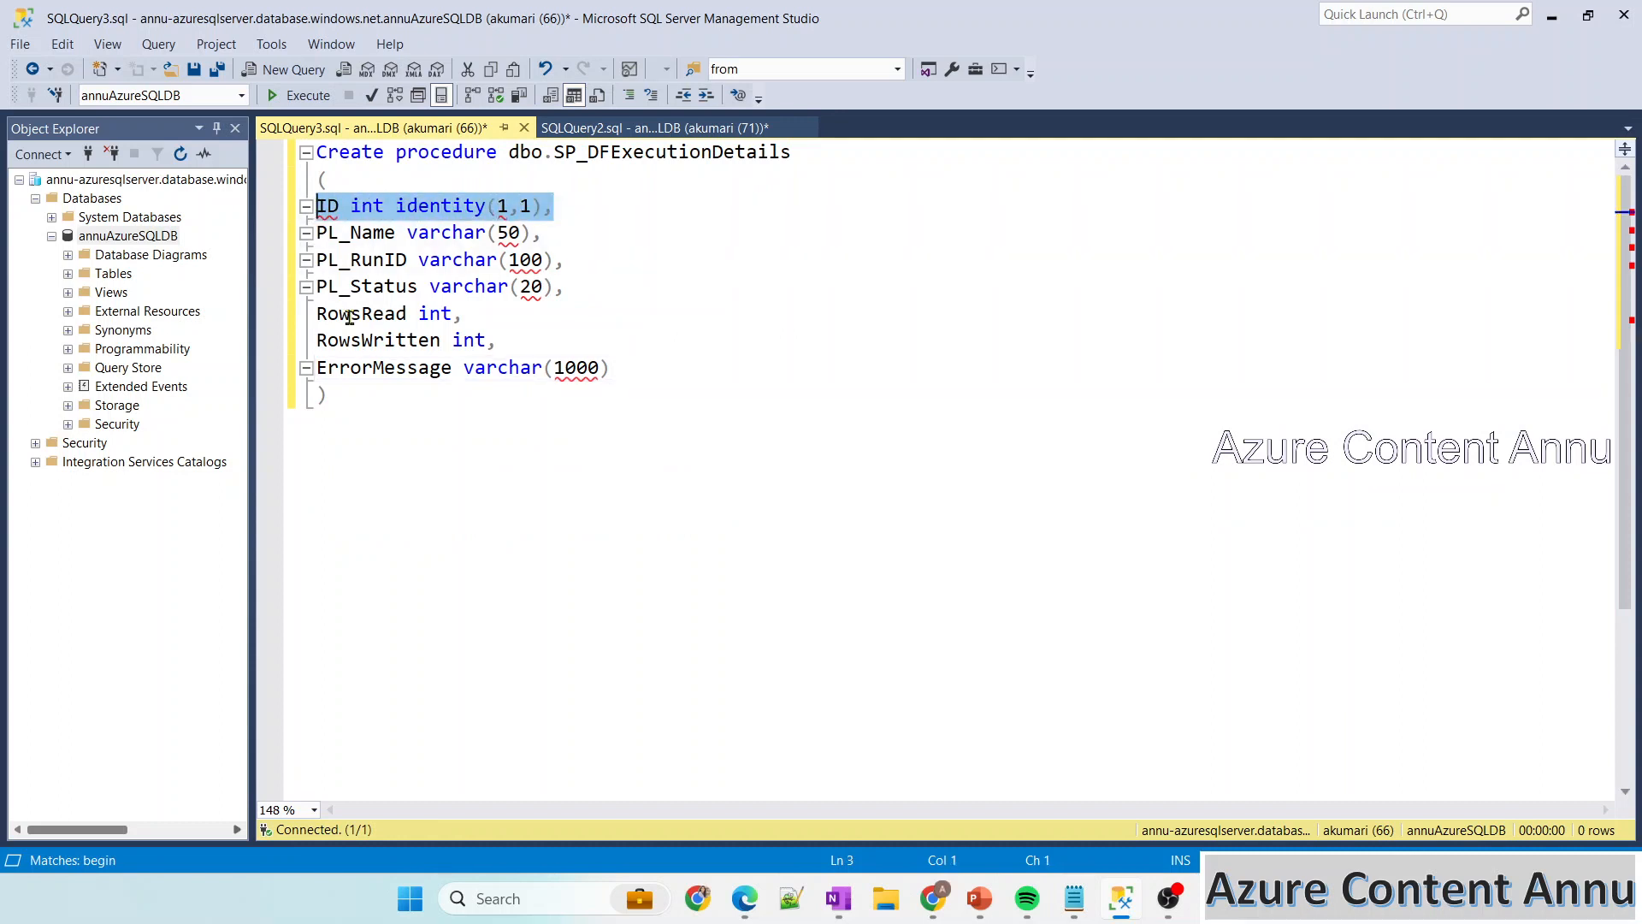
pyautogui.press('Delete')
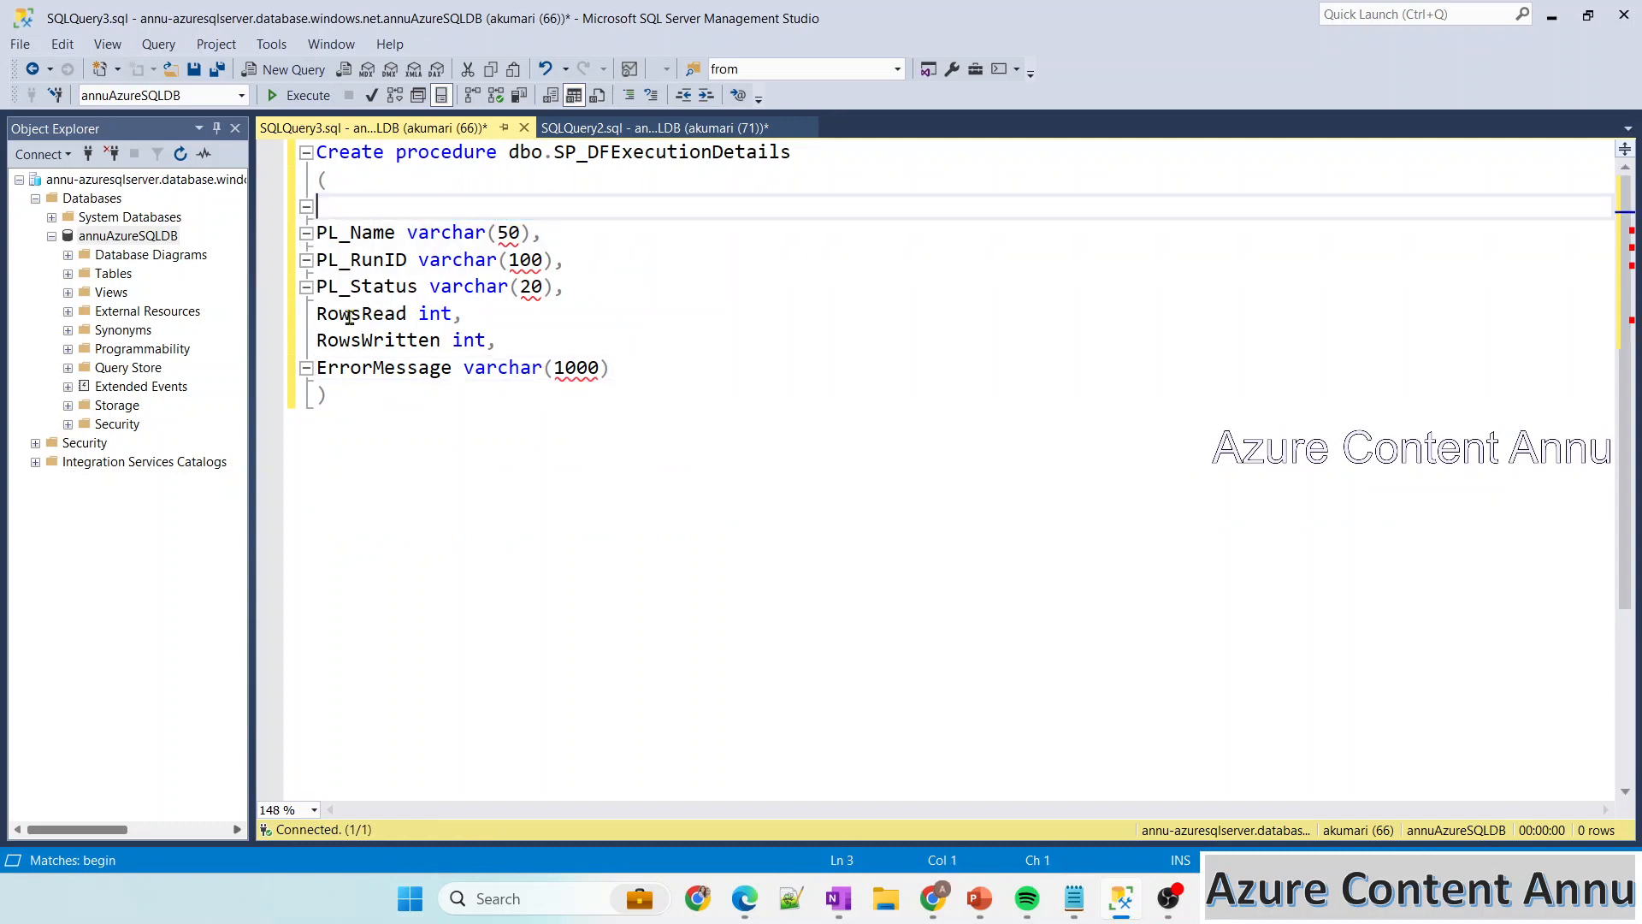
pyautogui.press('BackSpace')
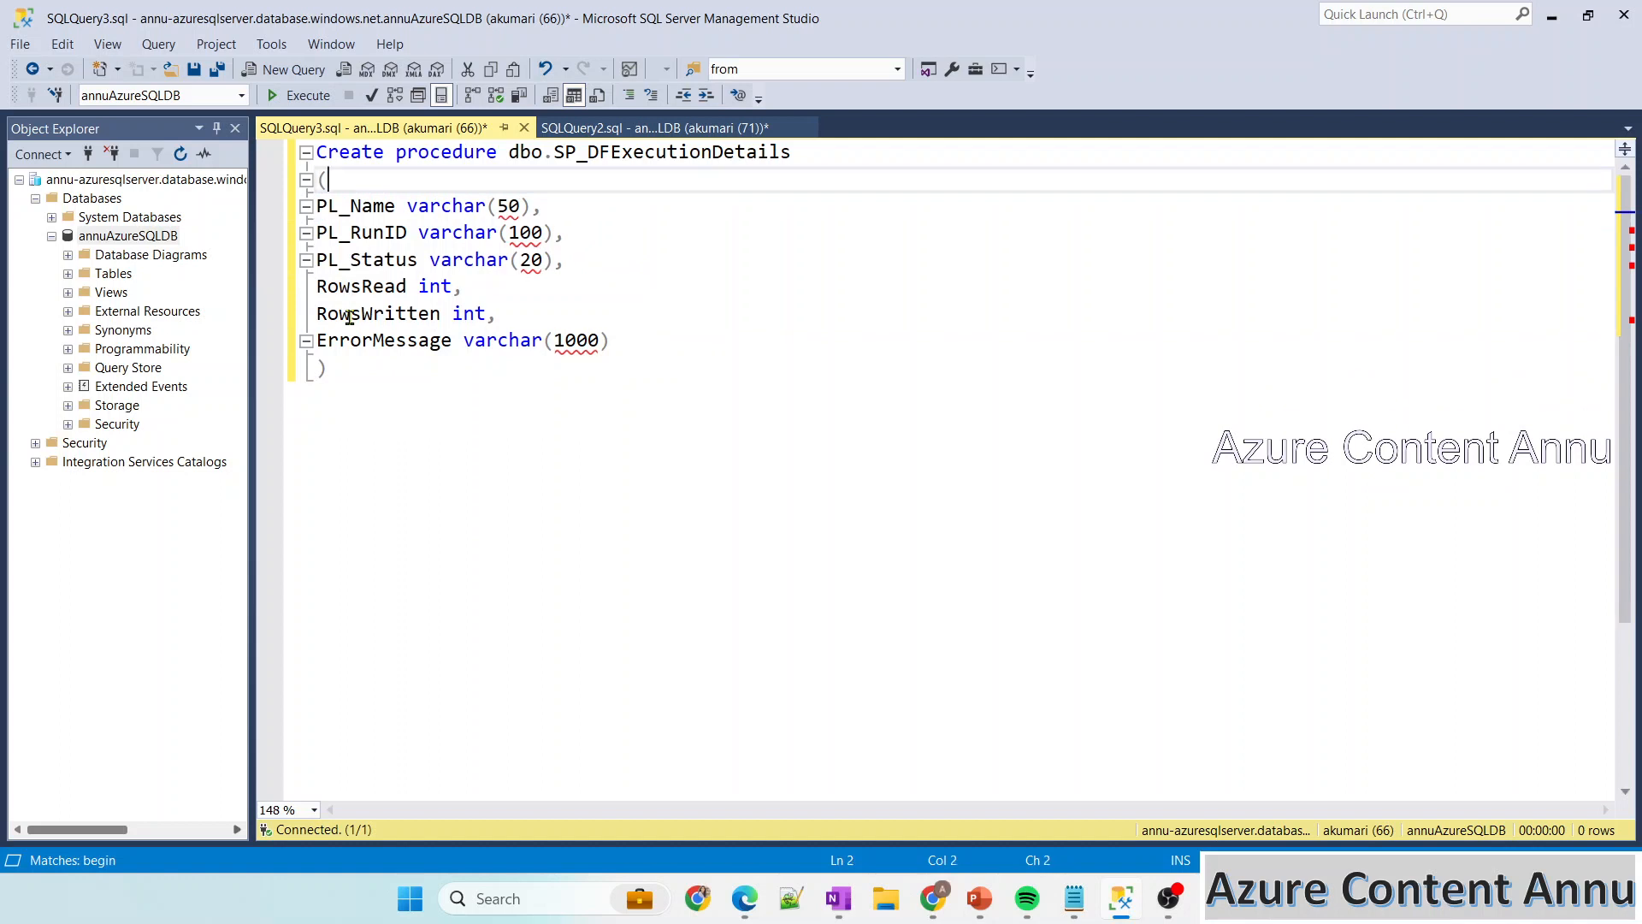
# Prefix all six parameter names, from PL_Name to ErrorMessage, with @ in one column edit
pyautogui.click(316, 206)
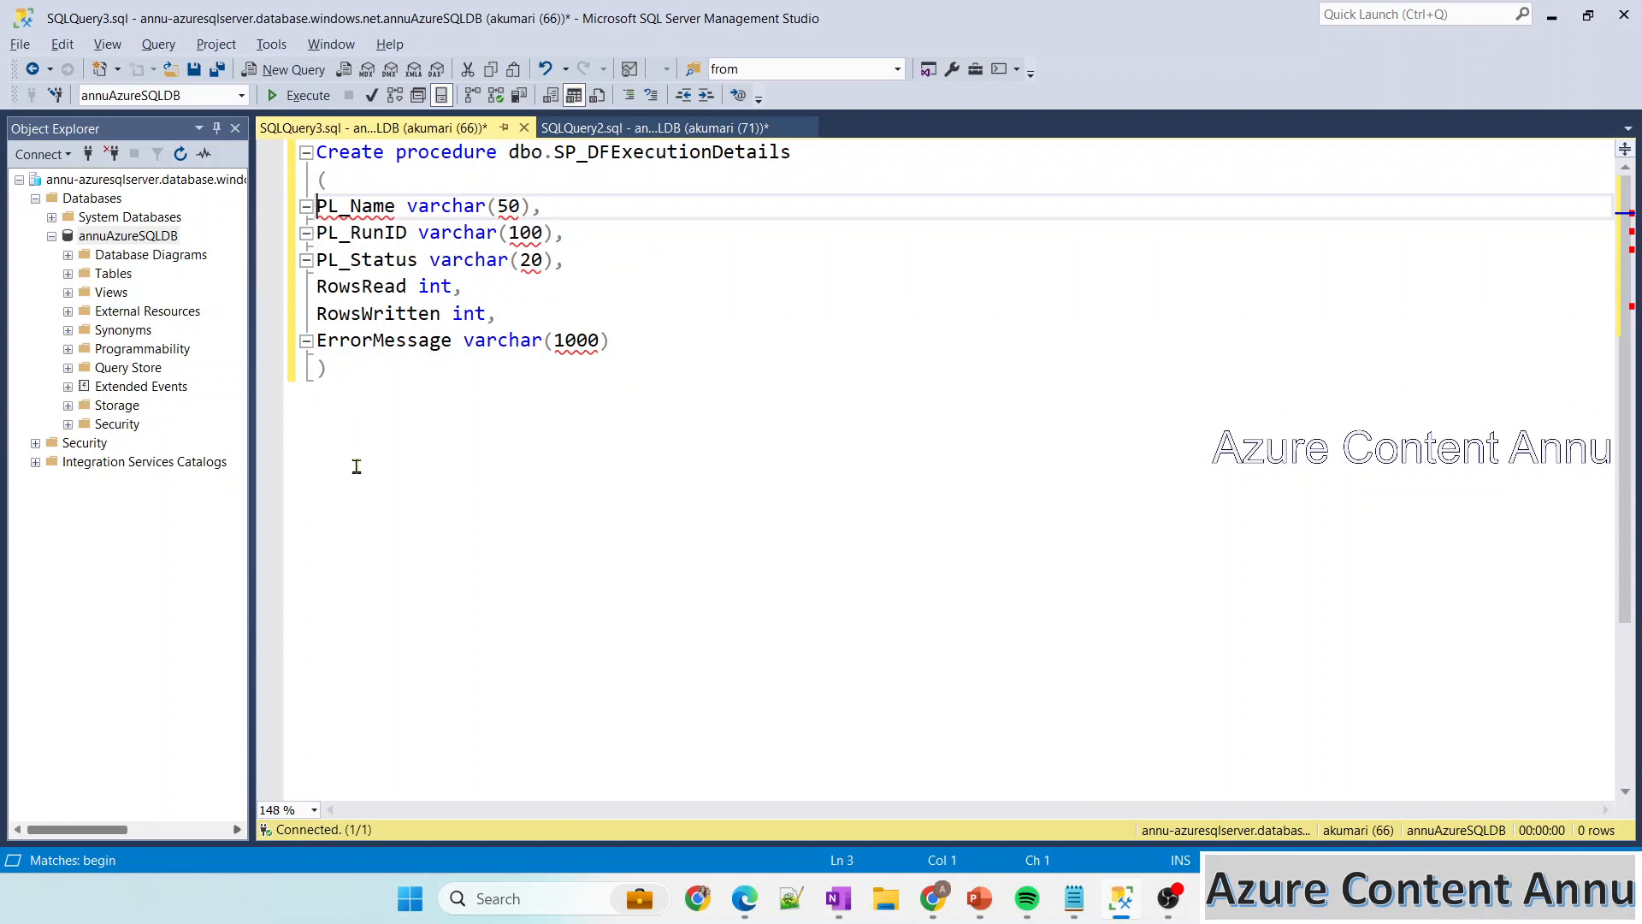
pyautogui.hotkey('alt', 'shift', 'Down')
pyautogui.hotkey('alt', 'shift', 'Down')
pyautogui.hotkey('alt', 'shift', 'Down')
pyautogui.hotkey('alt', 'shift', 'Down')
pyautogui.hotkey('alt', 'shift', 'Down')
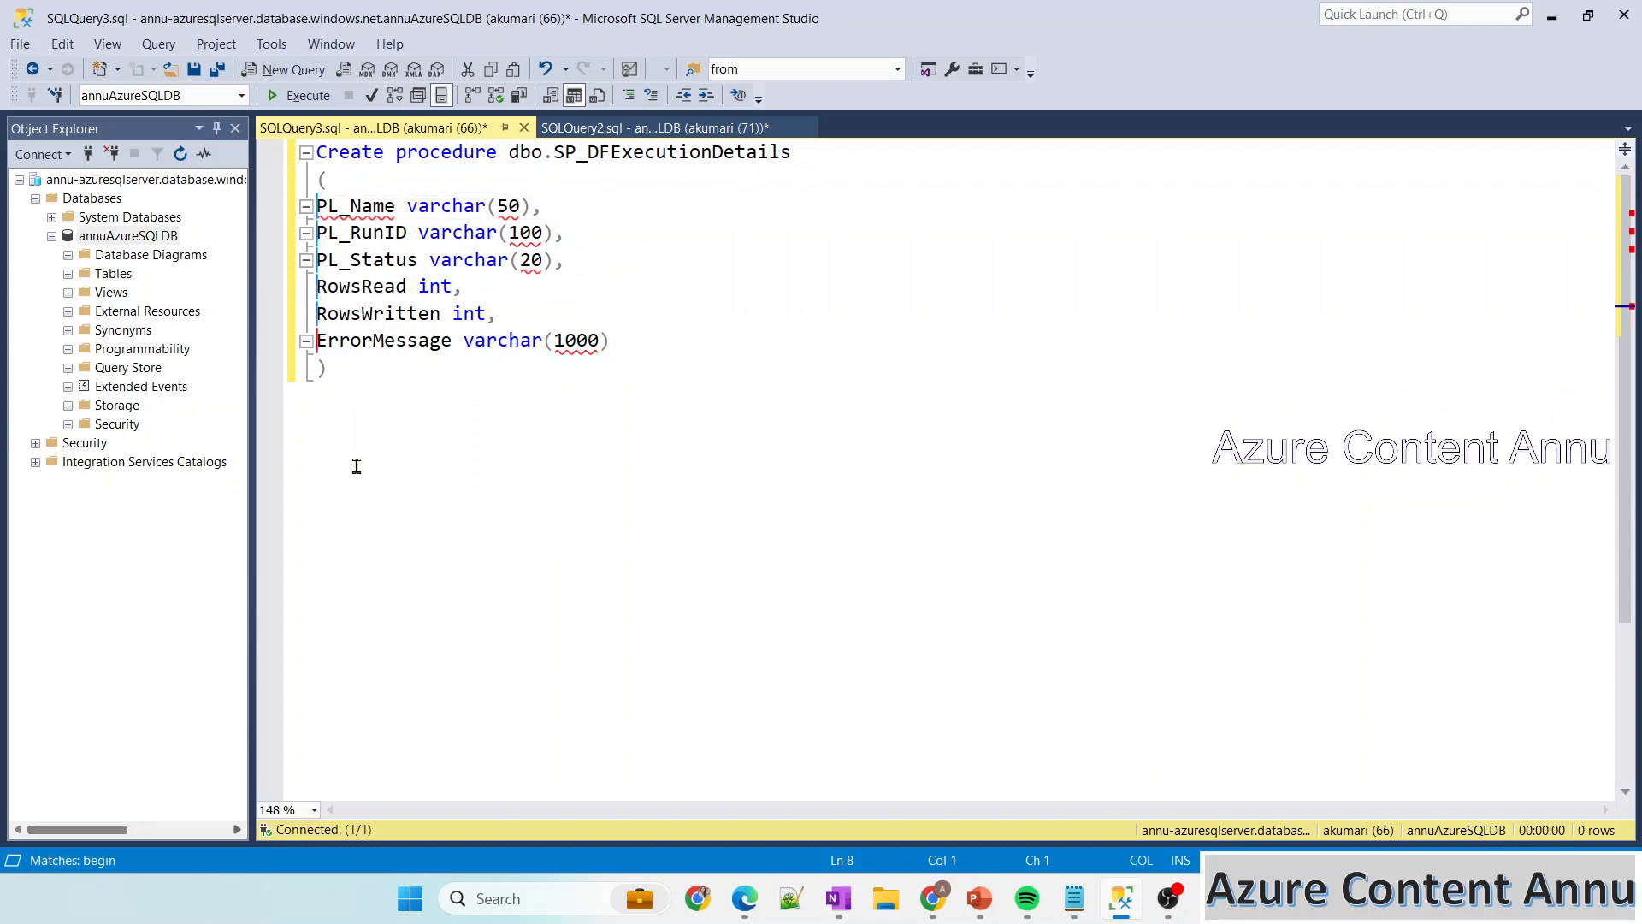
pyautogui.write('@')
# Add the procedure body keywords as, begin and end below the parameter list, leaving an empty line inside the block
pyautogui.click(374, 401)
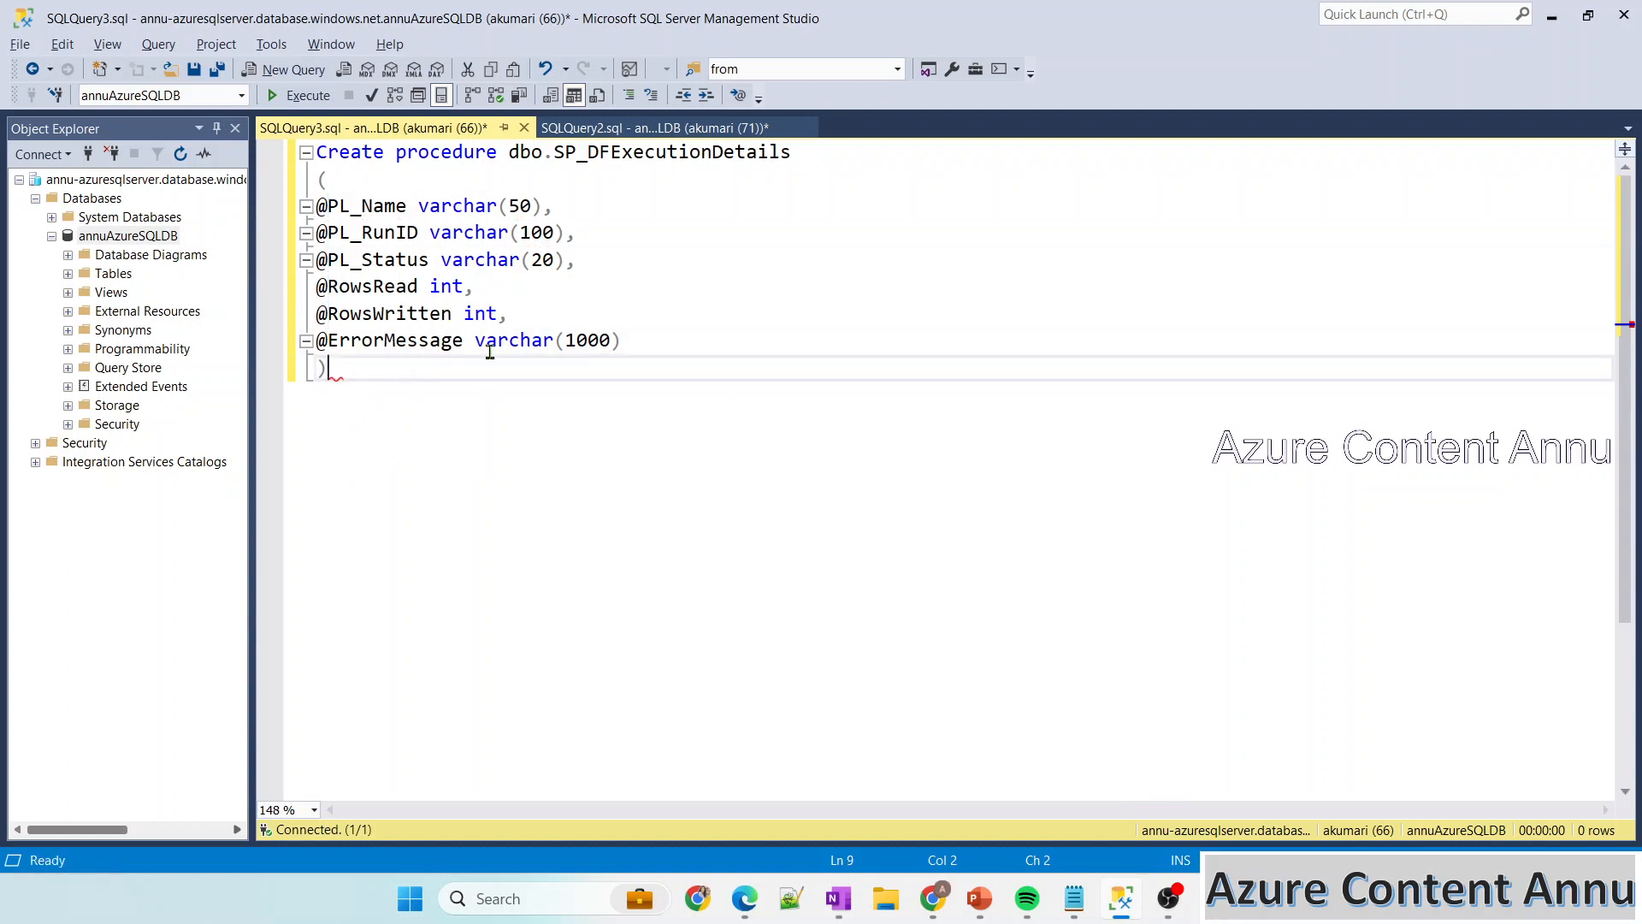
pyautogui.press('Return')
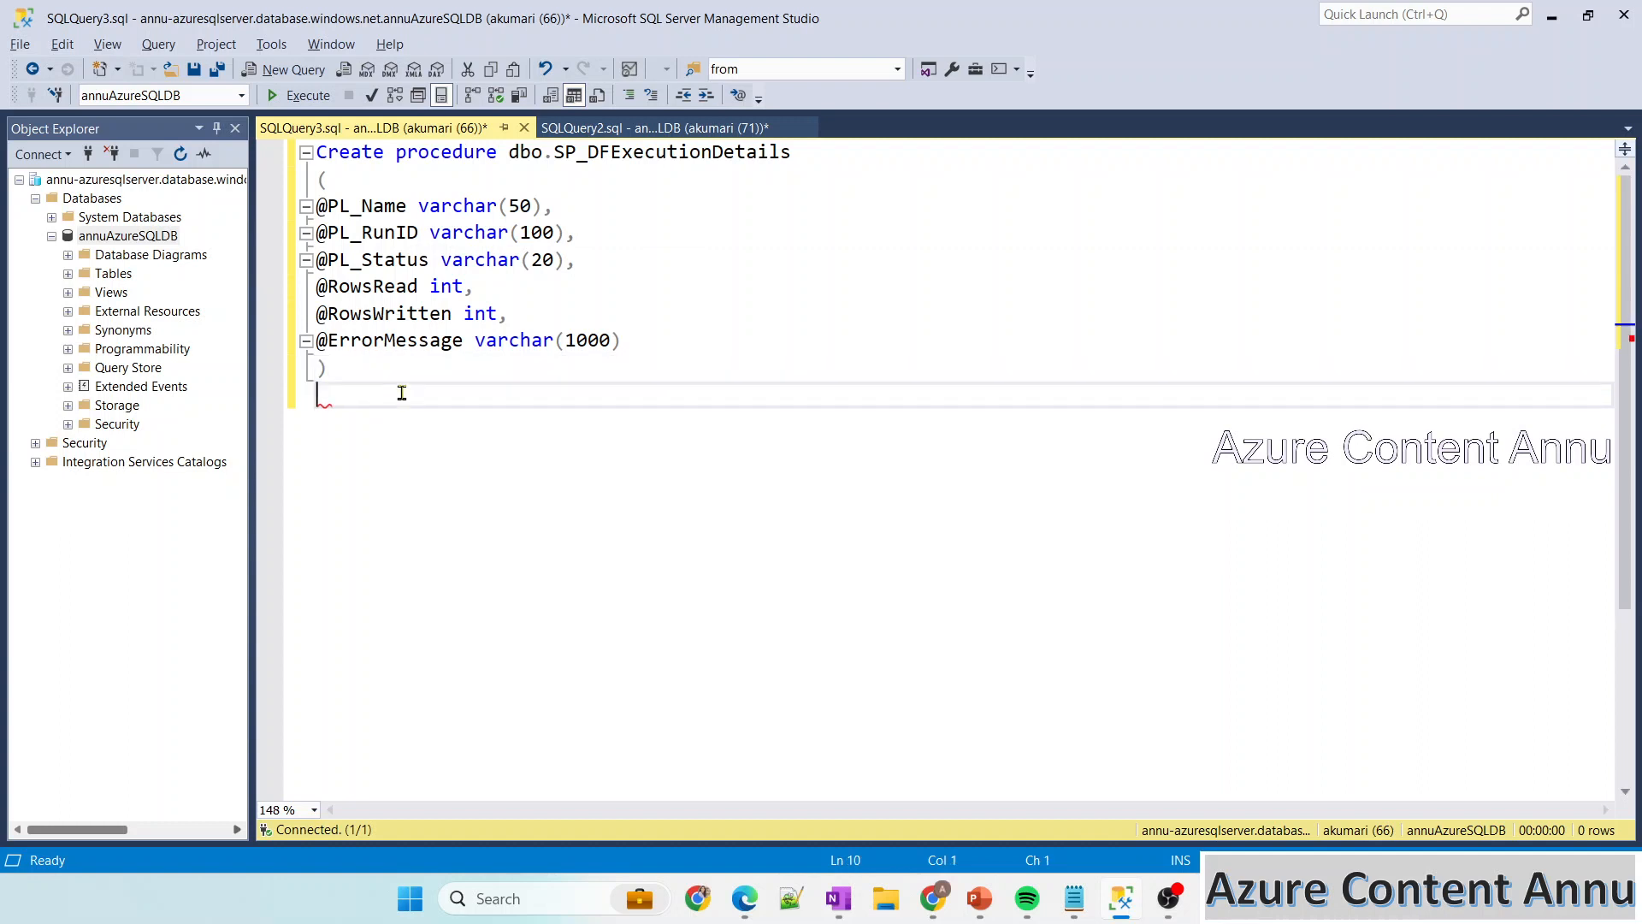
pyautogui.write('as')
pyautogui.press('Return')
pyautogui.write('begin')
pyautogui.press('Return')
pyautogui.press('Return')
pyautogui.write('end')
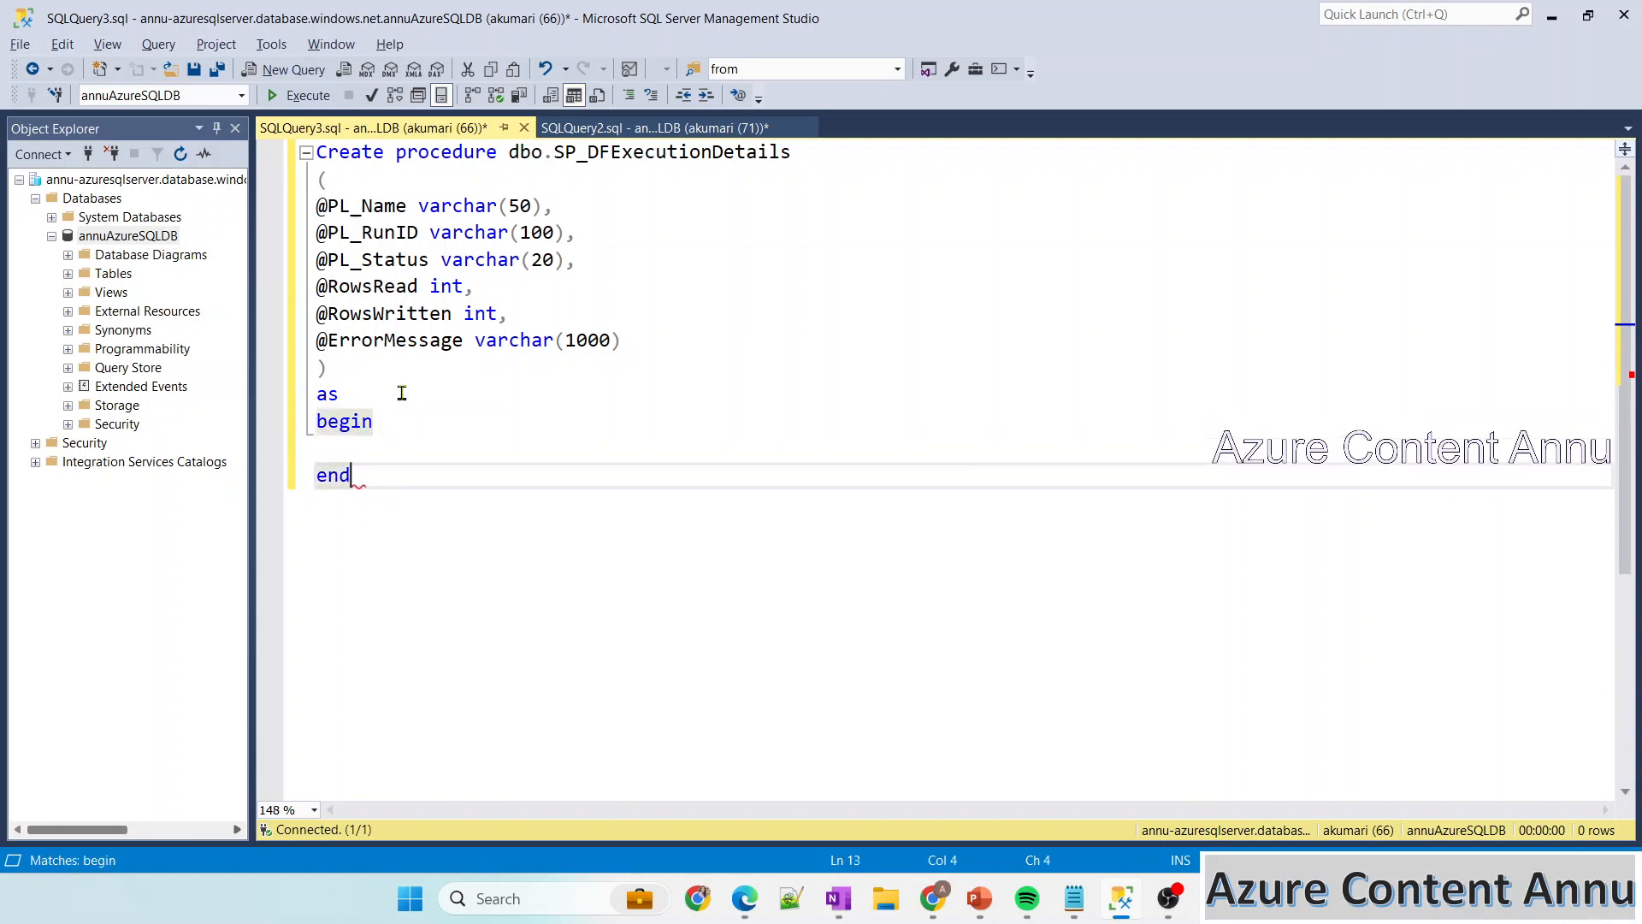
# Write Insert into dbo.DF_ExecutionDetails between begin and end, copying the table name from the create table statement
pyautogui.click(374, 451)
pyautogui.write('Insert into')
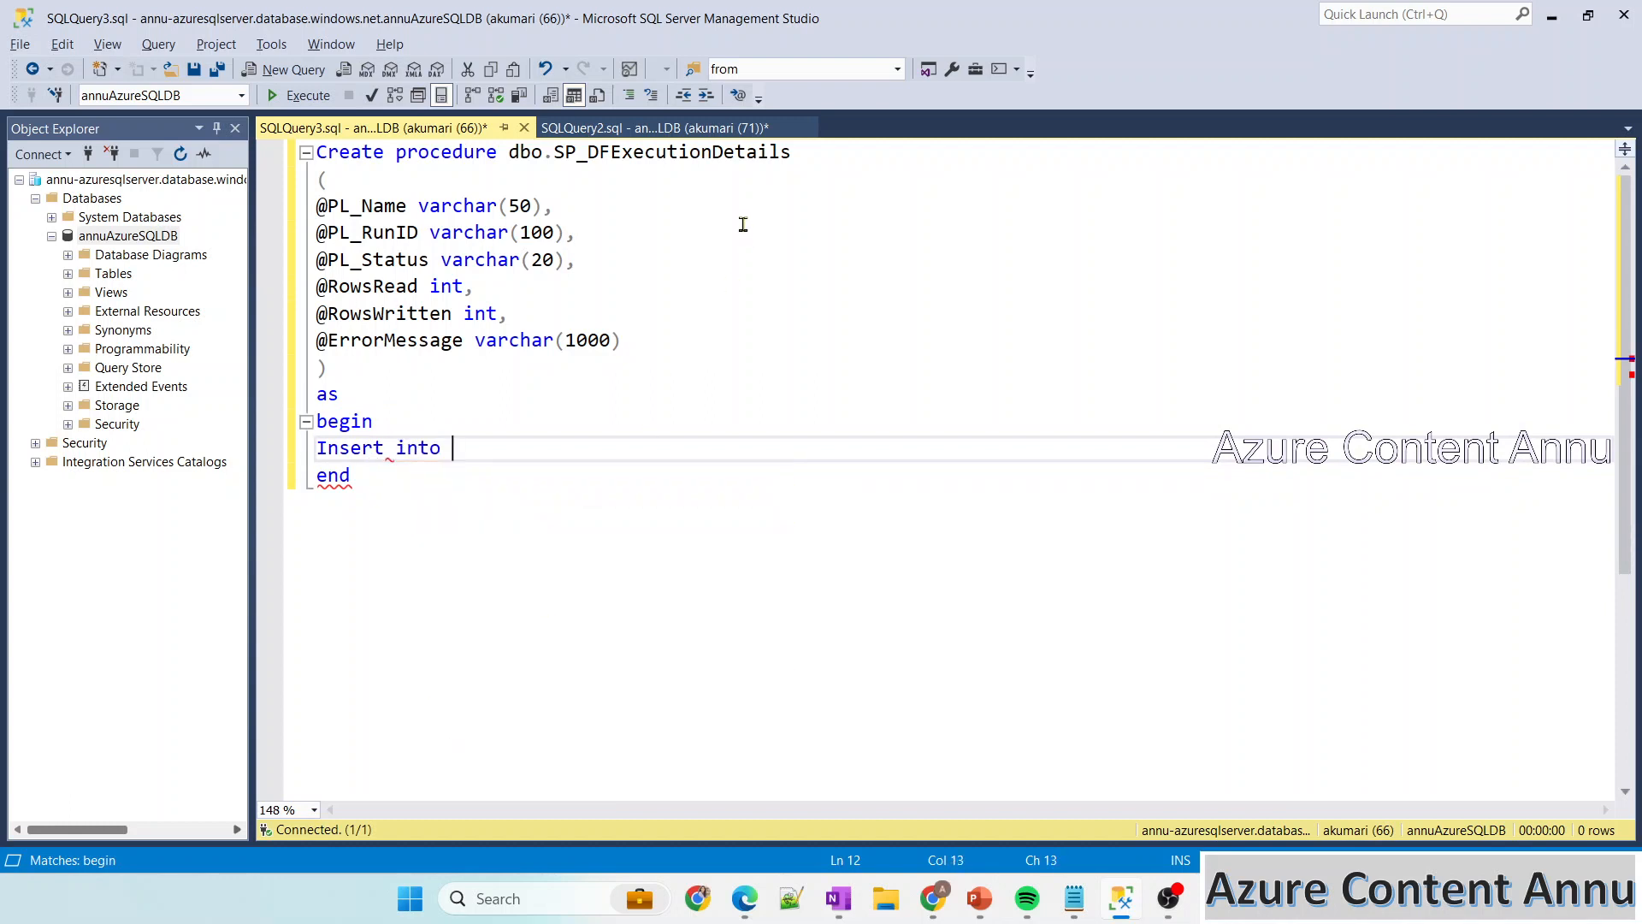
pyautogui.click(654, 128)
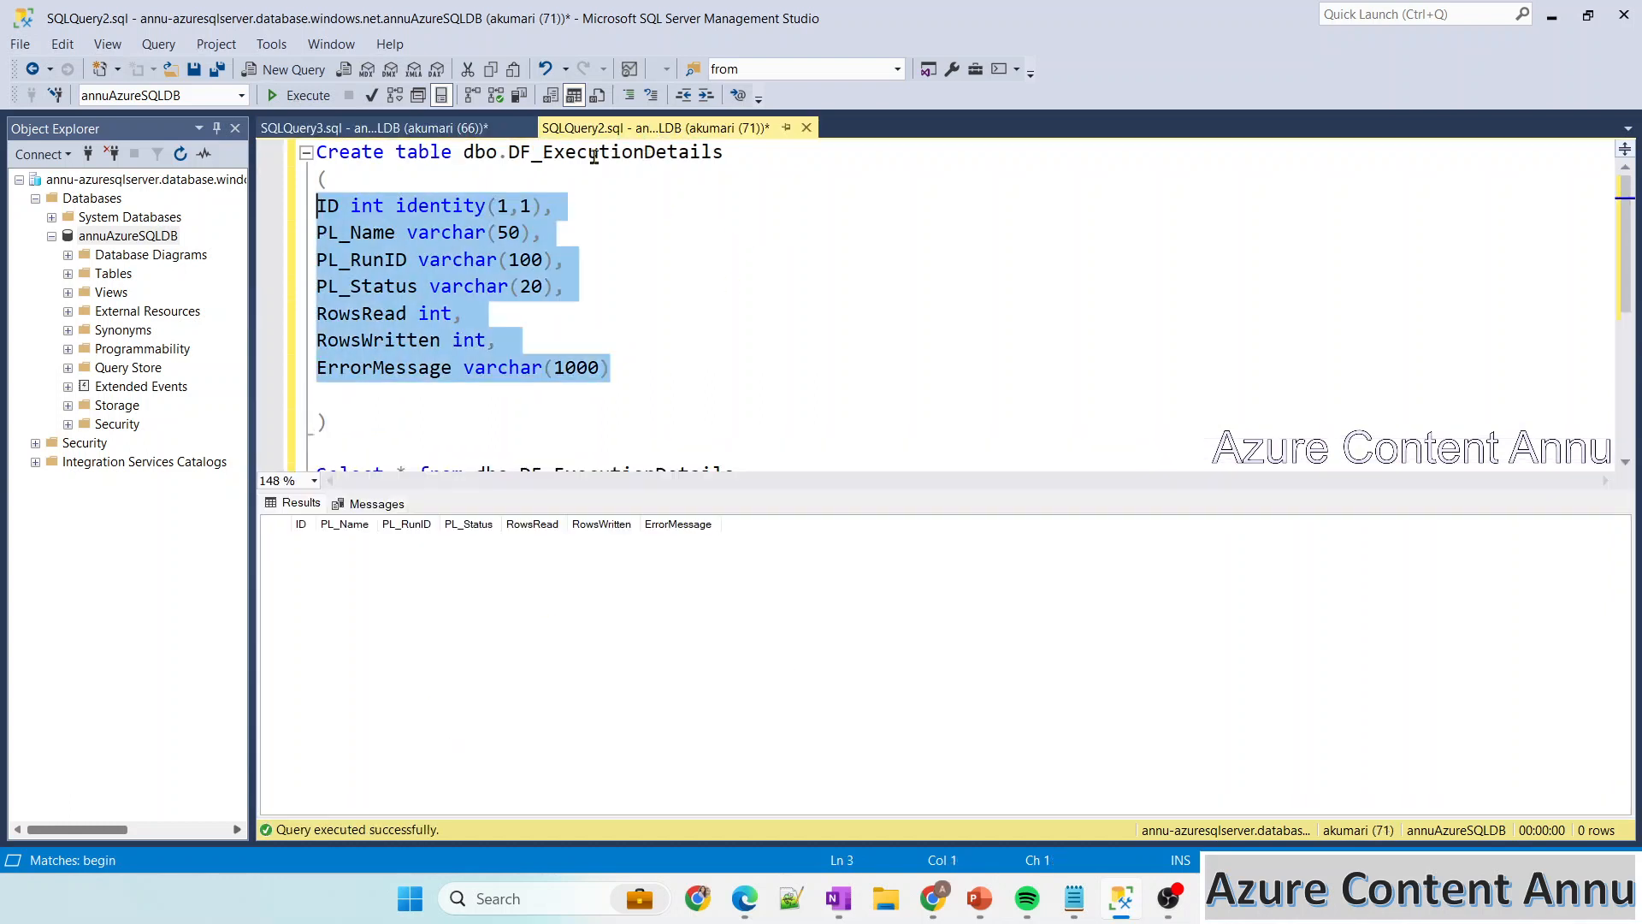
pyautogui.moveTo(463, 147); pyautogui.dragTo(857, 140)
pyautogui.hotkey('ctrl', 'c')
pyautogui.click(470, 128)
pyautogui.hotkey('ctrl', 'v')
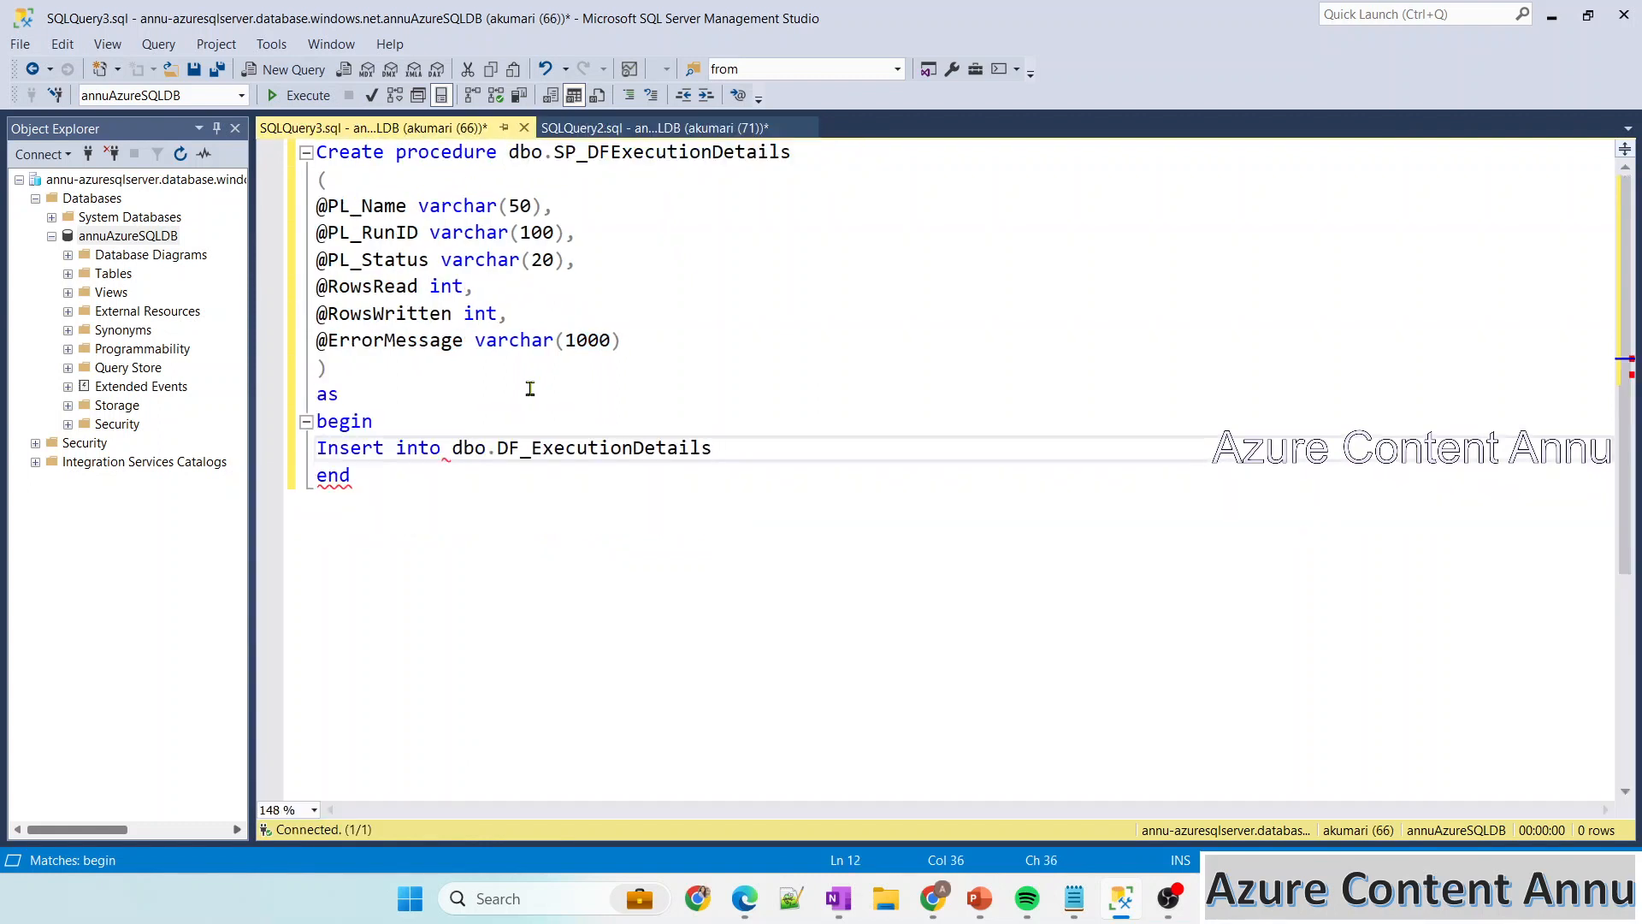
# Complete the insert line with values and add parentheses below it with an empty line between them
pyautogui.write('values')
pyautogui.press('Return')
pyautogui.write('()')
pyautogui.press('Left')
pyautogui.press('Return')
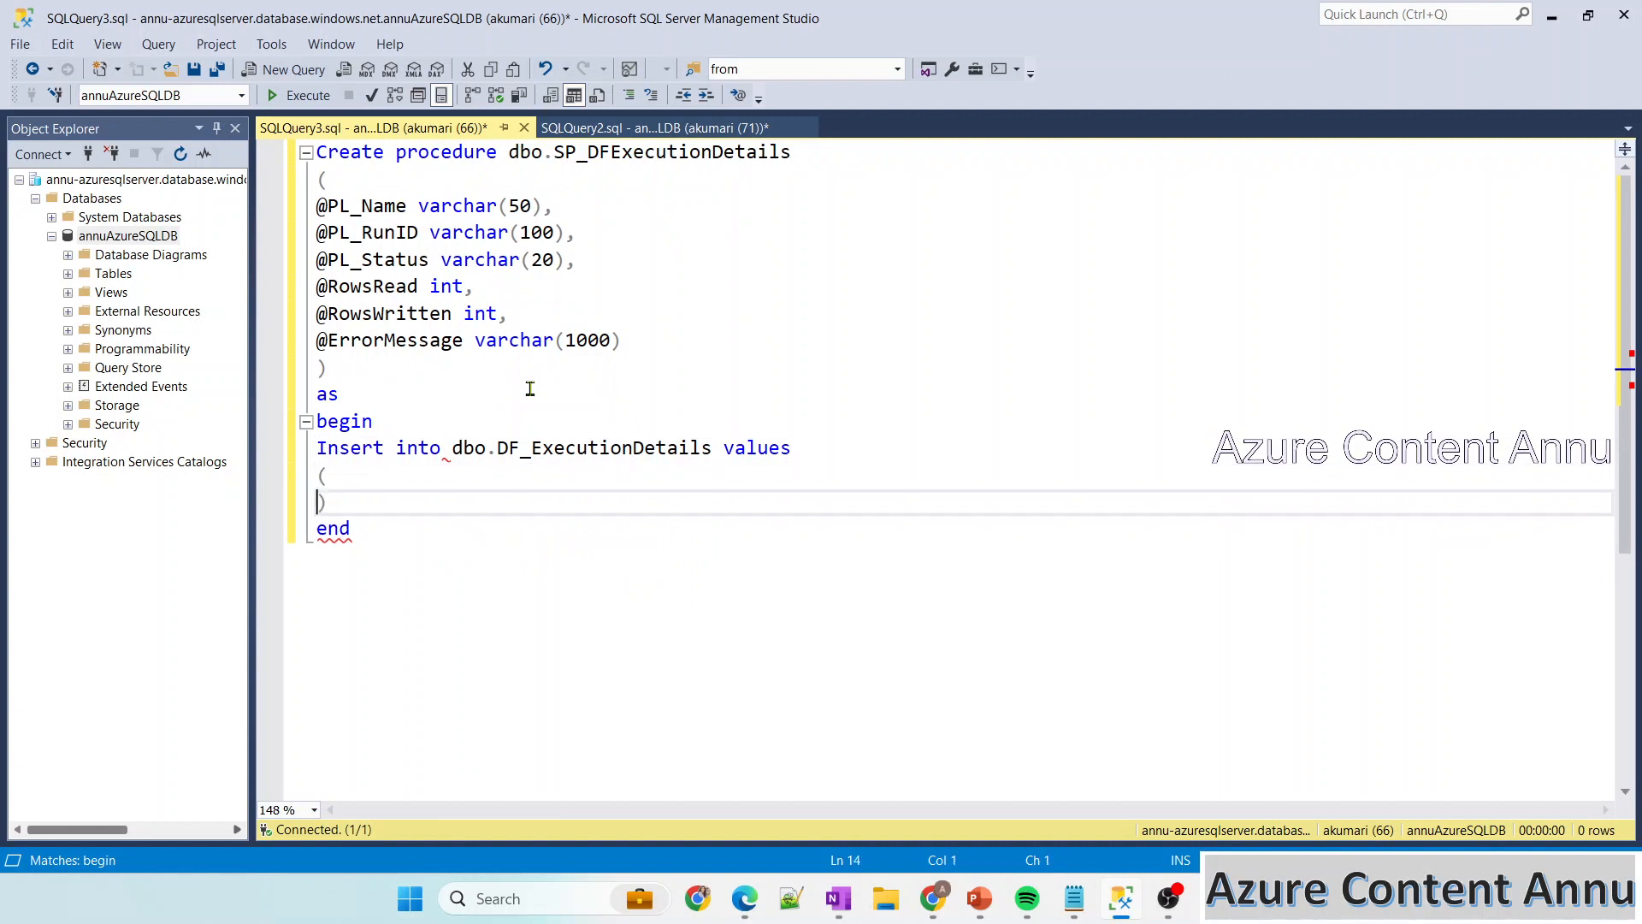
pyautogui.click(386, 484)
pyautogui.press('Return')
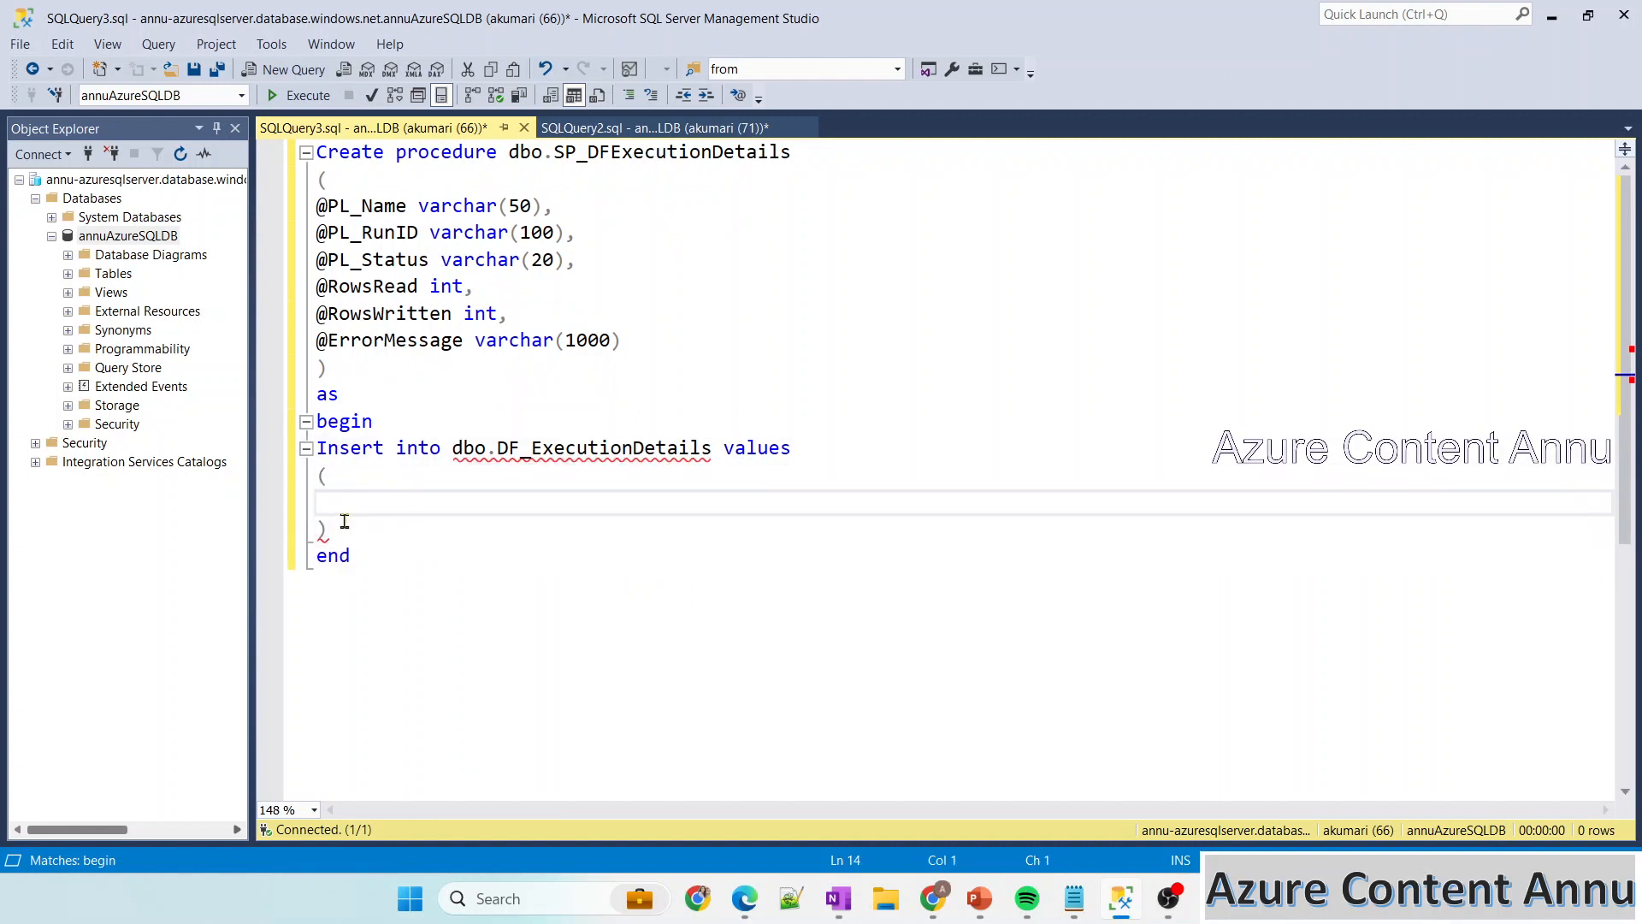
# Copy the block of six @ parameter names from the parameter list and paste it between the values parentheses
pyautogui.click(318, 207)
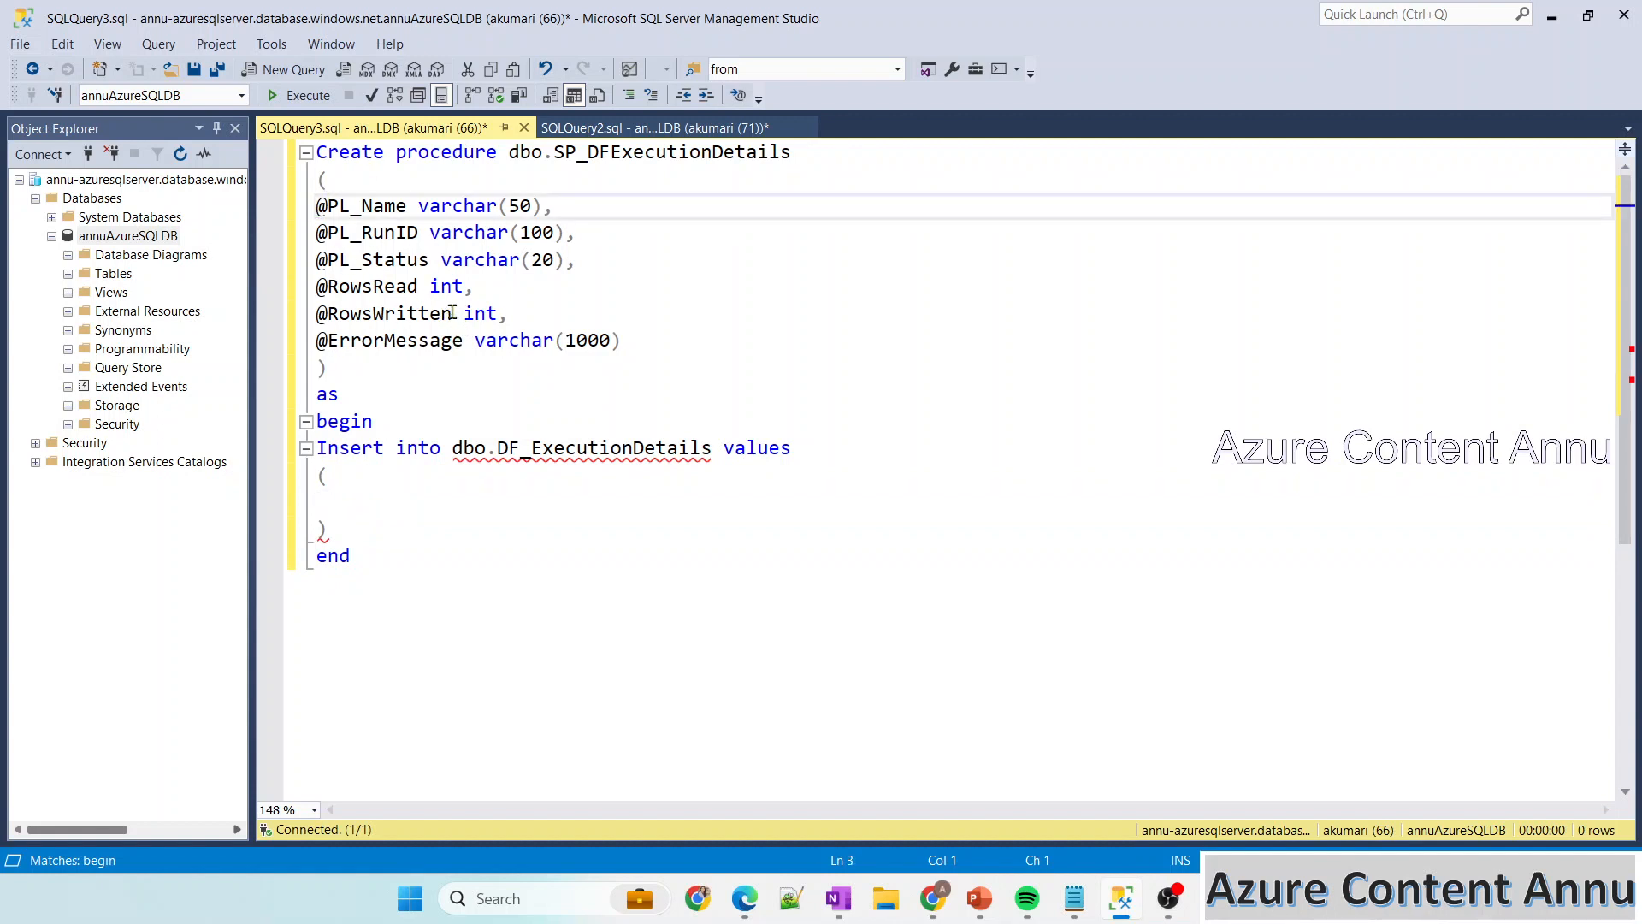
pyautogui.hotkey('shift', 'Right')
pyautogui.hotkey('shift', 'Right')
pyautogui.hotkey('shift', 'Right')
pyautogui.hotkey('shift', 'Right')
pyautogui.hotkey('shift', 'Right')
pyautogui.hotkey('shift', 'Right')
pyautogui.hotkey('shift', 'Right')
pyautogui.hotkey('shift', 'Right')
pyautogui.hotkey('shift', 'Right')
pyautogui.hotkey('shift', 'Right')
pyautogui.hotkey('shift', 'Right')
pyautogui.hotkey('shift', 'Right')
pyautogui.hotkey('shift', 'Right')
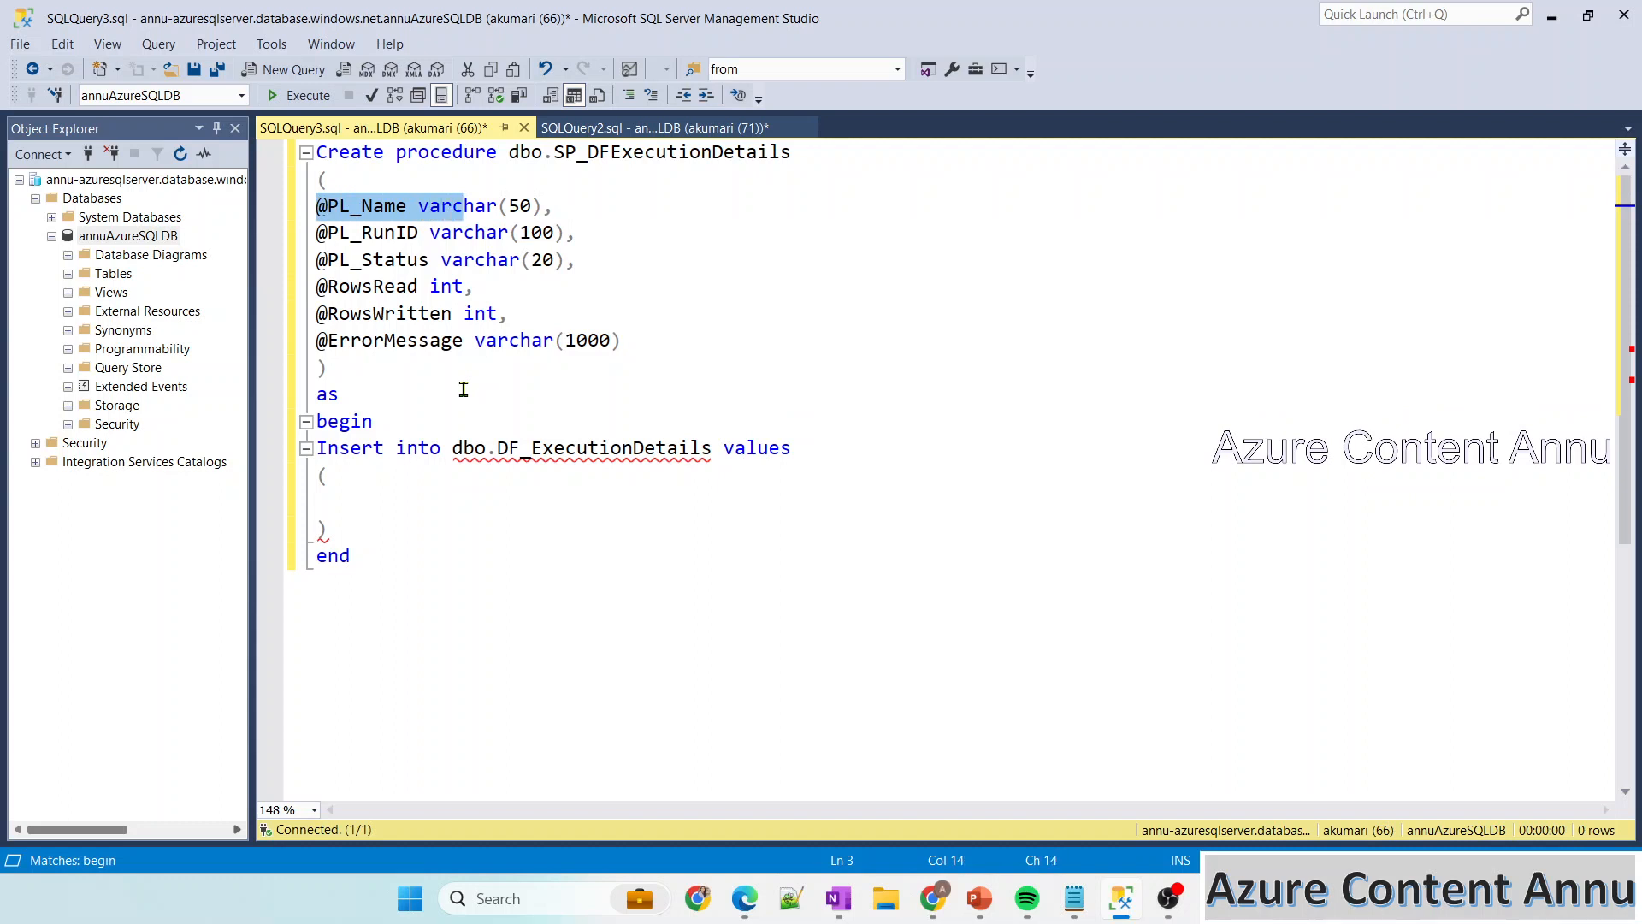
pyautogui.hotkey('shift', 'alt', 'Down')
pyautogui.hotkey('shift', 'alt', 'Down')
pyautogui.hotkey('shift', 'alt', 'Down')
pyautogui.hotkey('shift', 'alt', 'Down')
pyautogui.hotkey('shift', 'alt', 'Down')
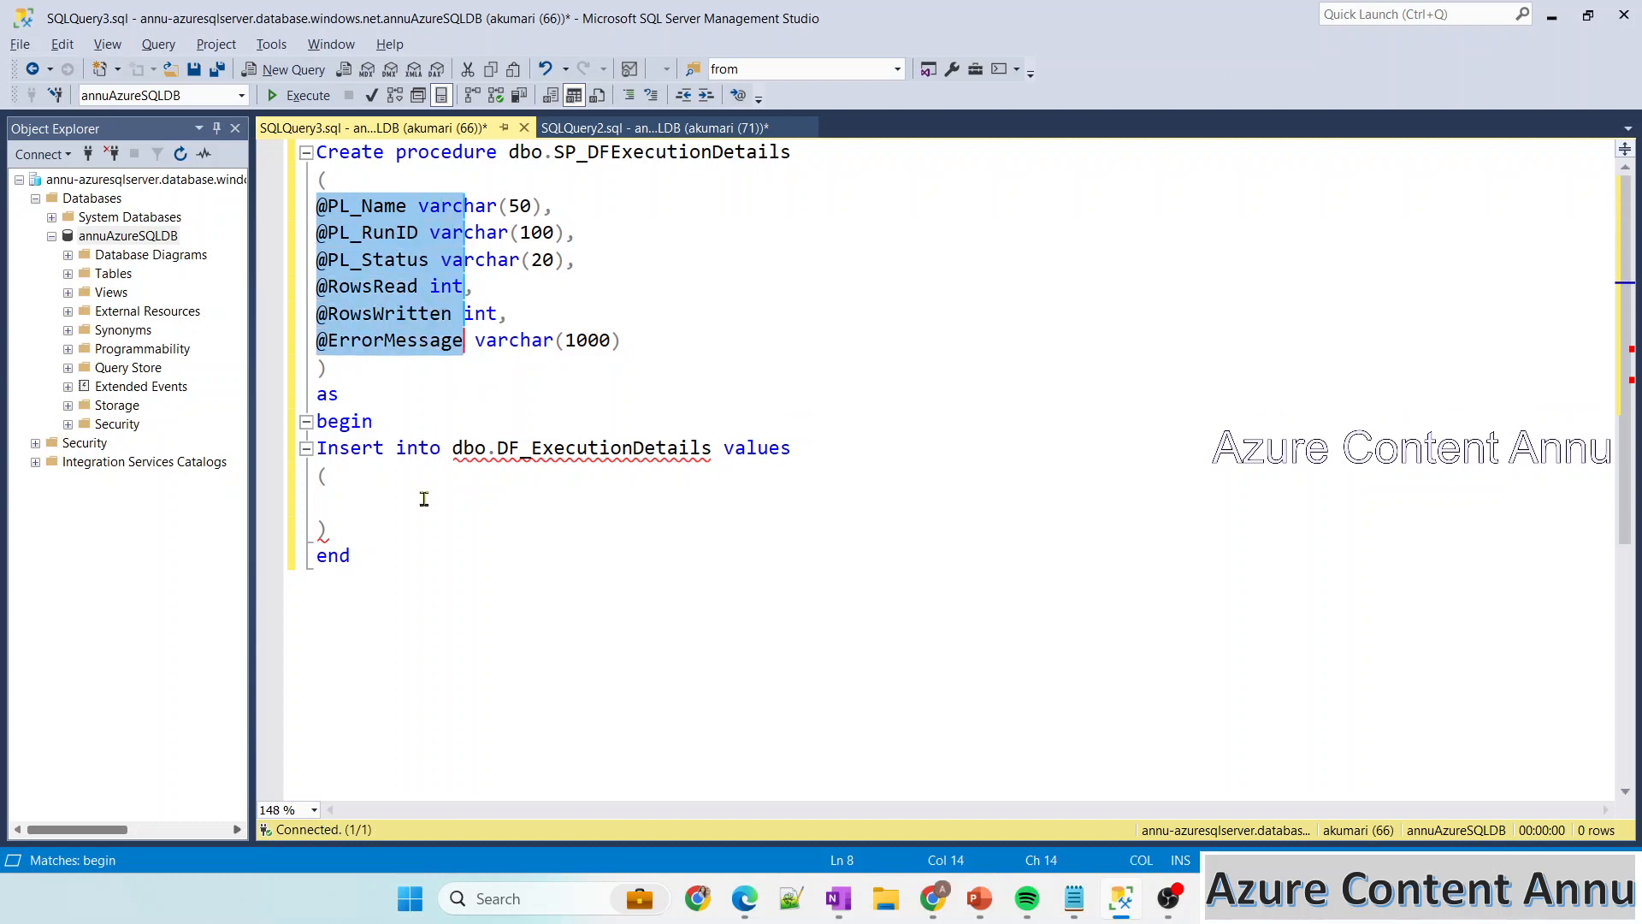
pyautogui.hotkey('ctrl', 'c')
pyautogui.click(393, 505)
pyautogui.hotkey('ctrl', 'v')
pyautogui.doubleClick(448, 510)
pyautogui.press('BackSpace')
pyautogui.write(',')
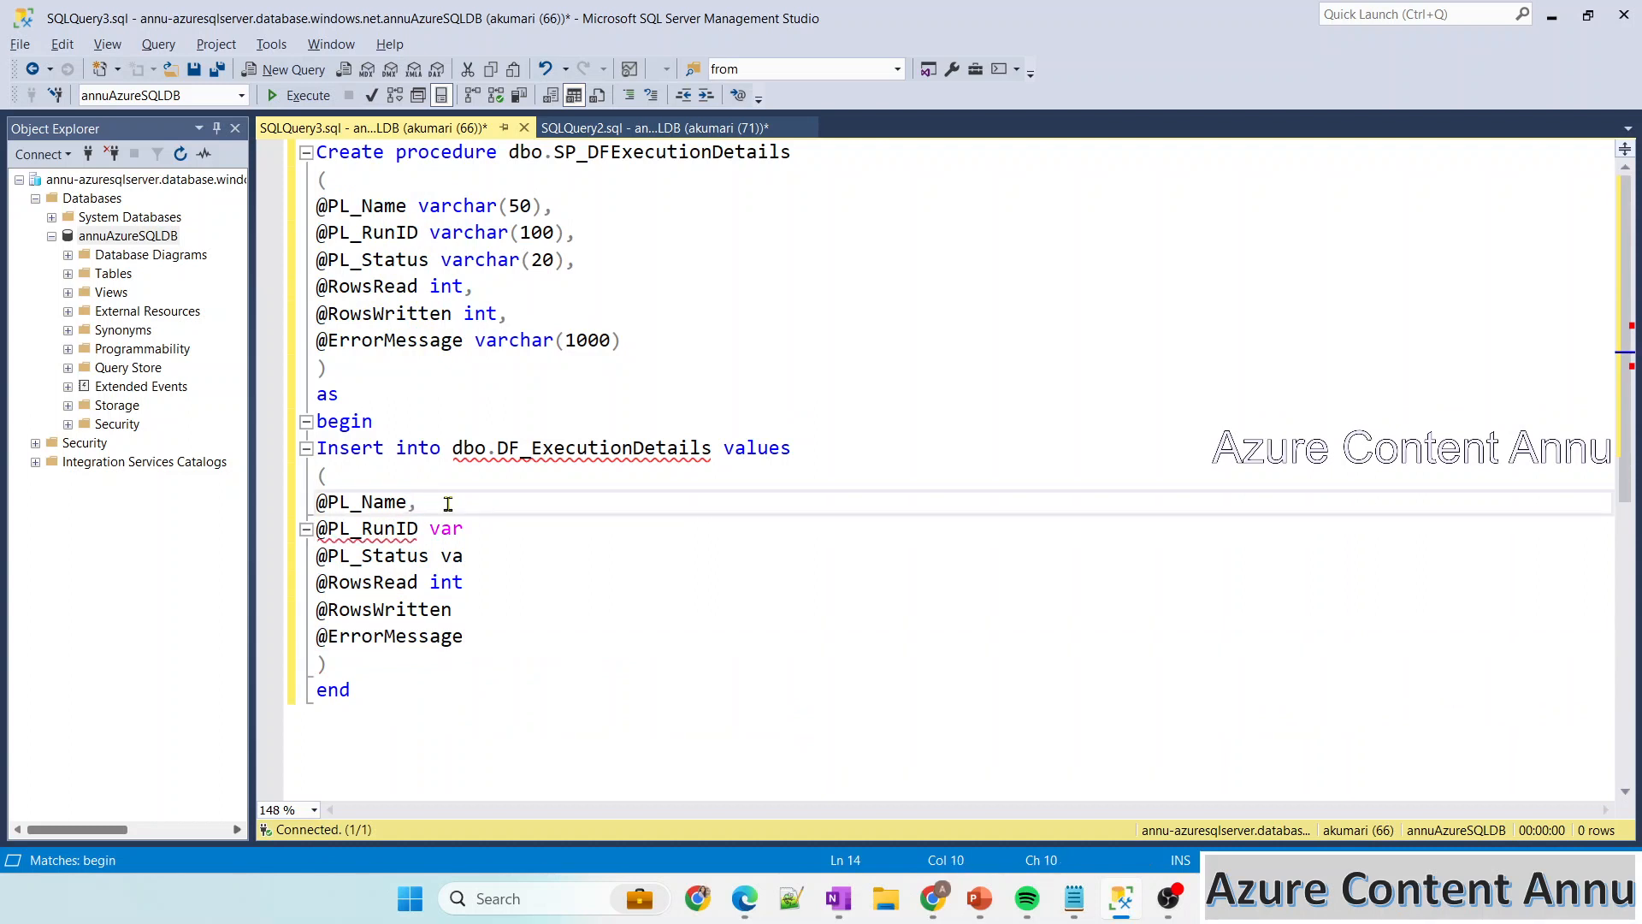
pyautogui.doubleClick(446, 530)
pyautogui.press('BackSpace')
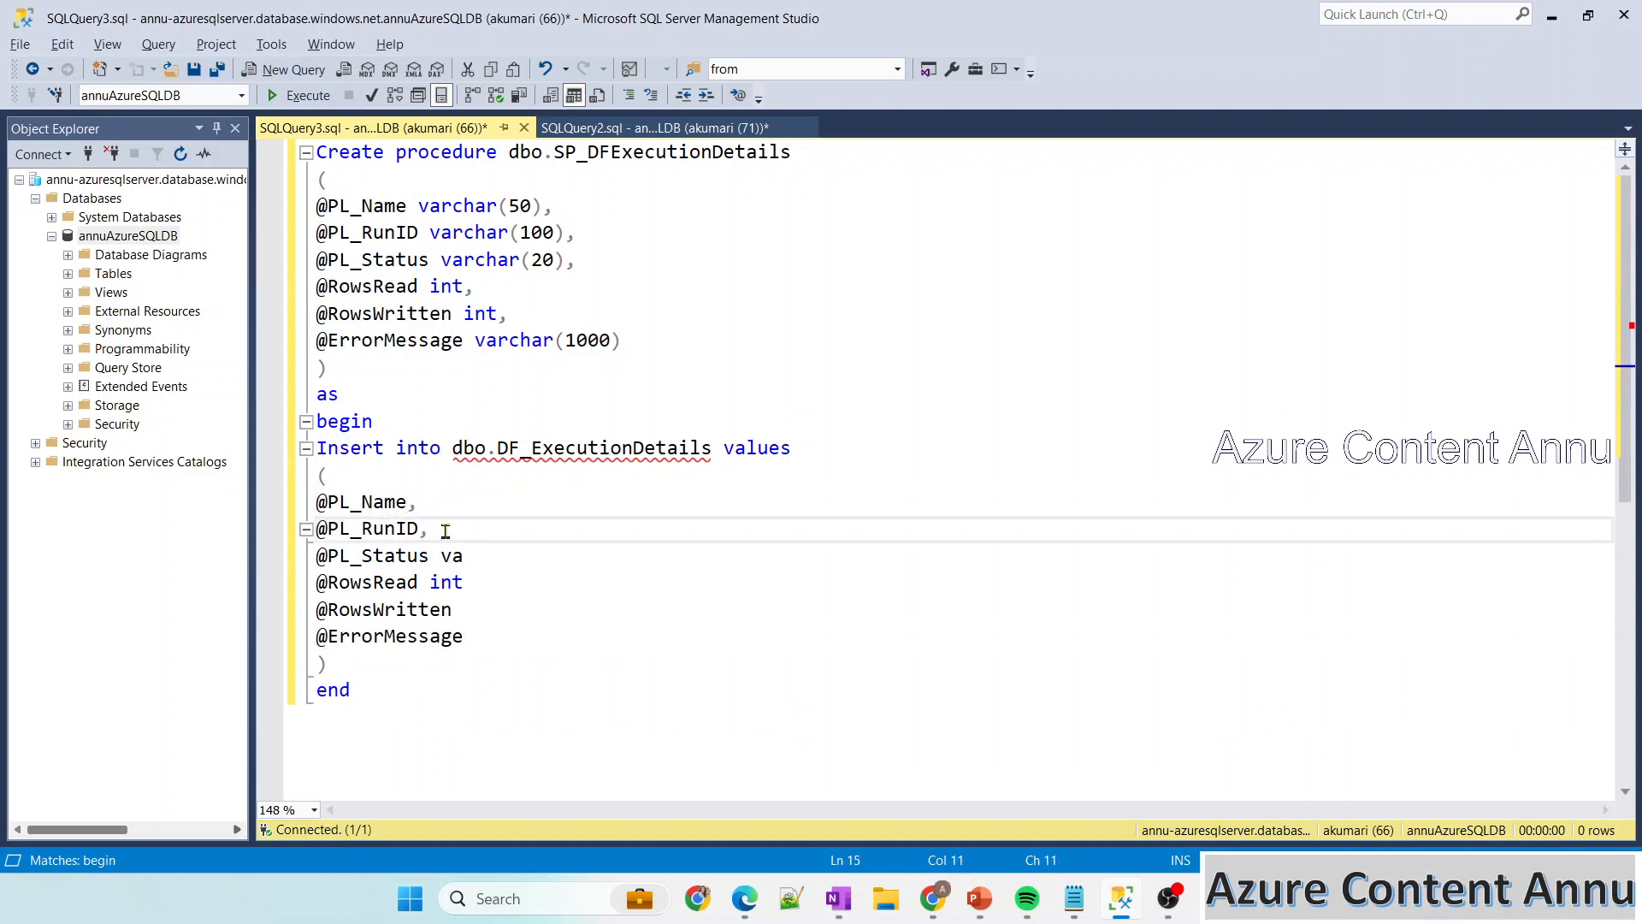
pyautogui.doubleClick(450, 556)
pyautogui.press('BackSpace')
pyautogui.press('BackSpace')
pyautogui.write(',')
pyautogui.doubleClick(449, 582)
pyautogui.press('BackSpace')
pyautogui.press('BackSpace')
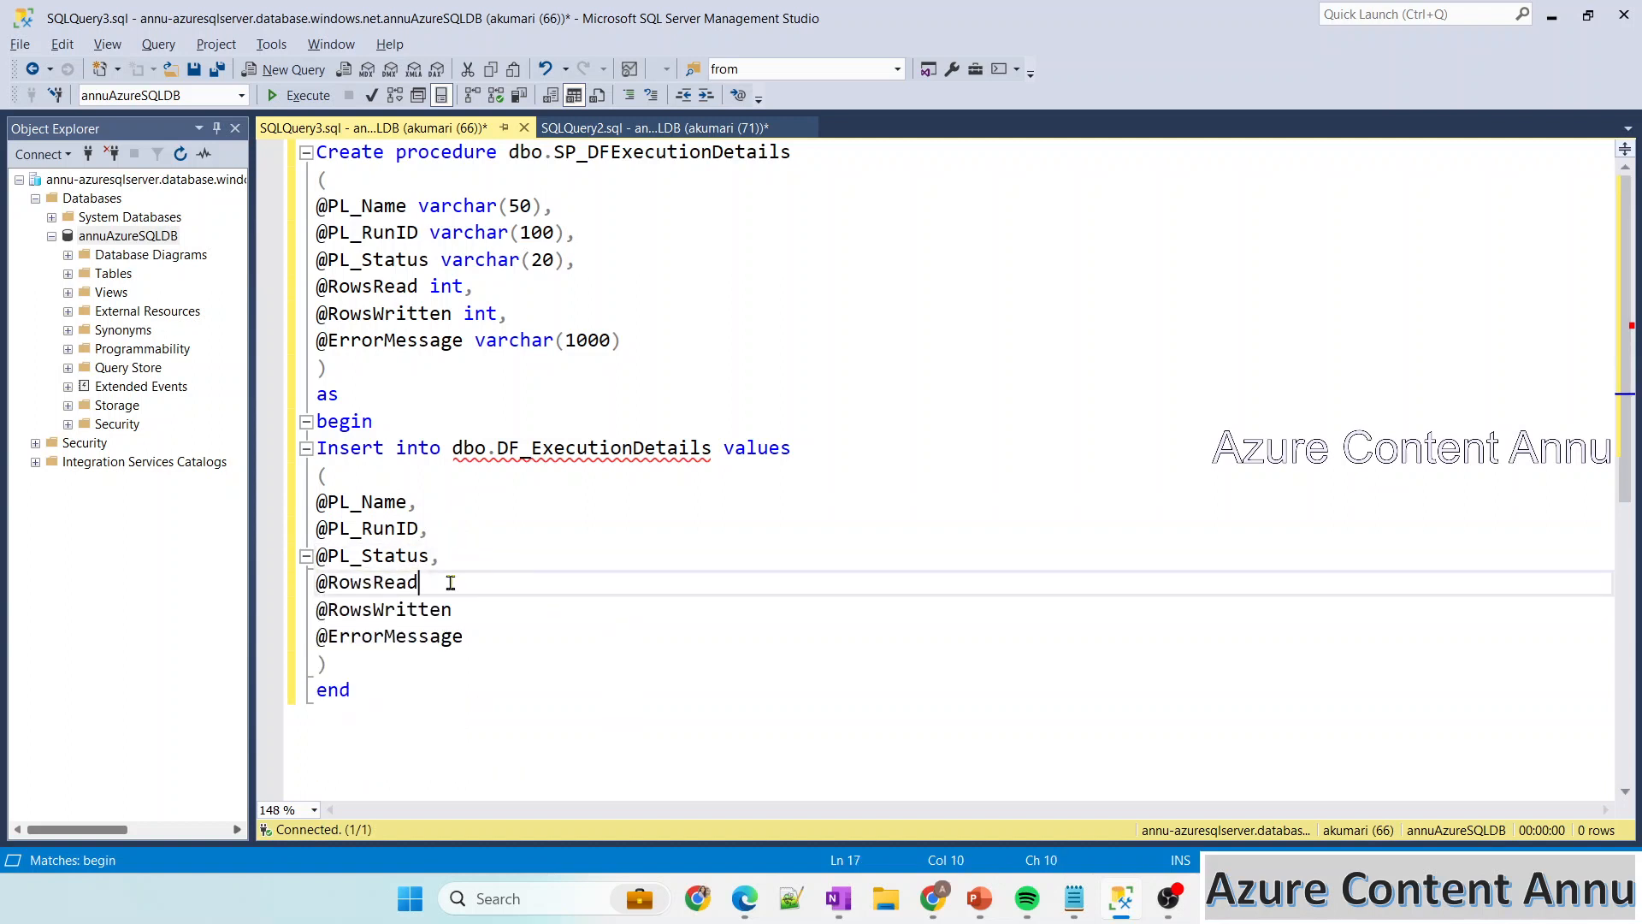
pyautogui.write(',')
pyautogui.click(471, 611)
pyautogui.write(',')
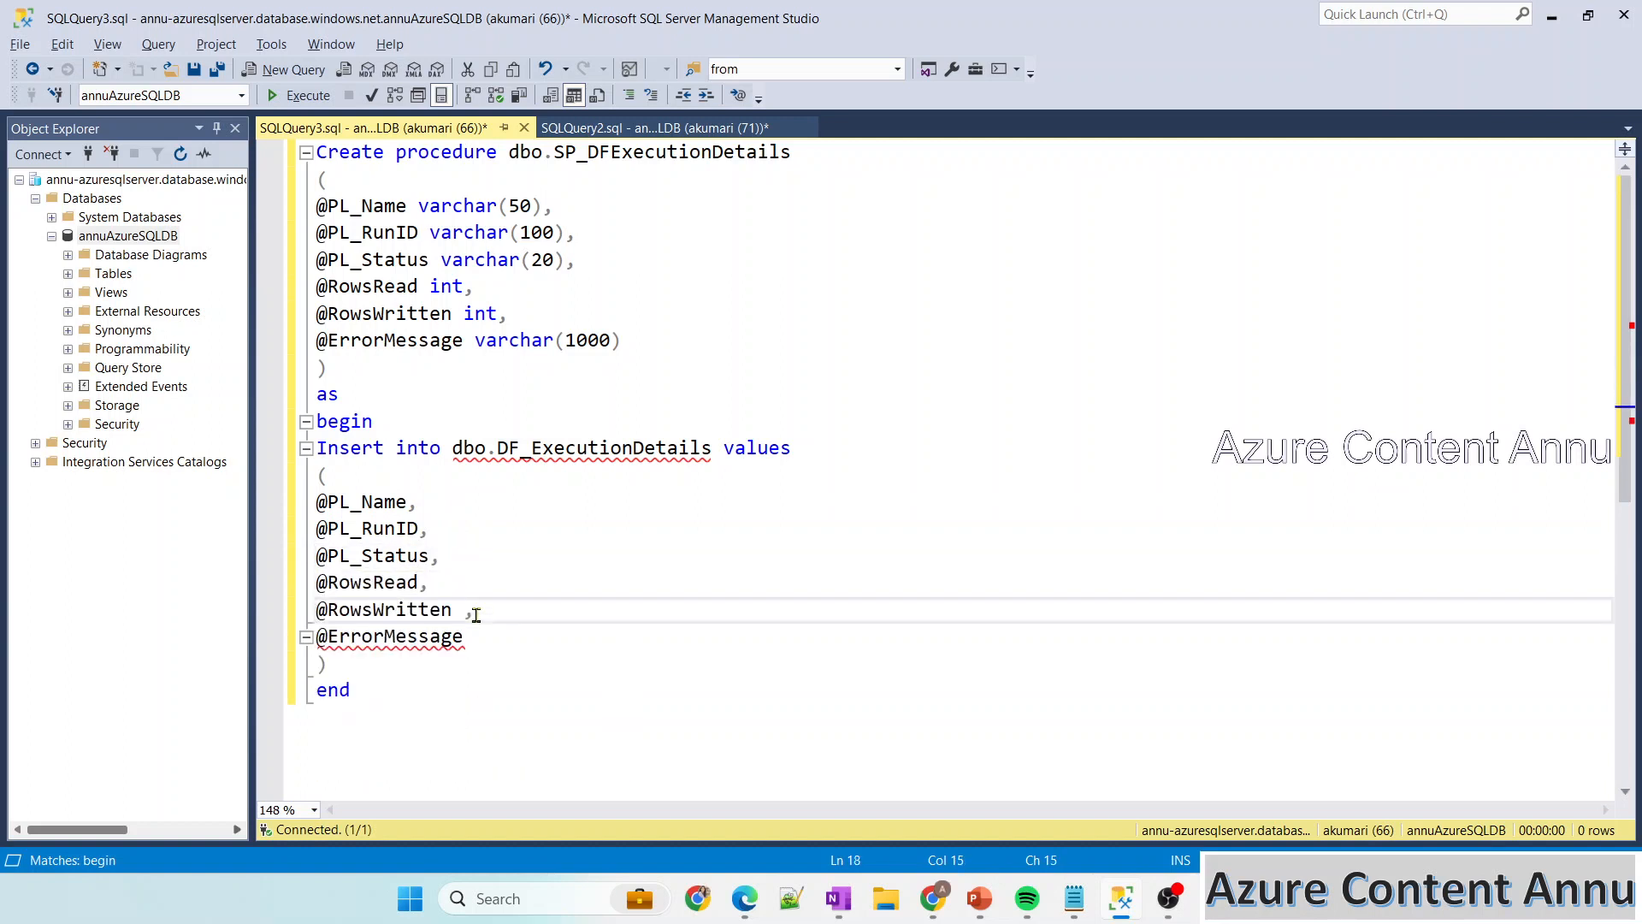
pyautogui.press('BackSpace')
# Execute the statement that creates dbo.SP_DFExecutionDetails and switch to pipeline37 in Azure Data Factory in Chrome
pyautogui.click(605, 671)
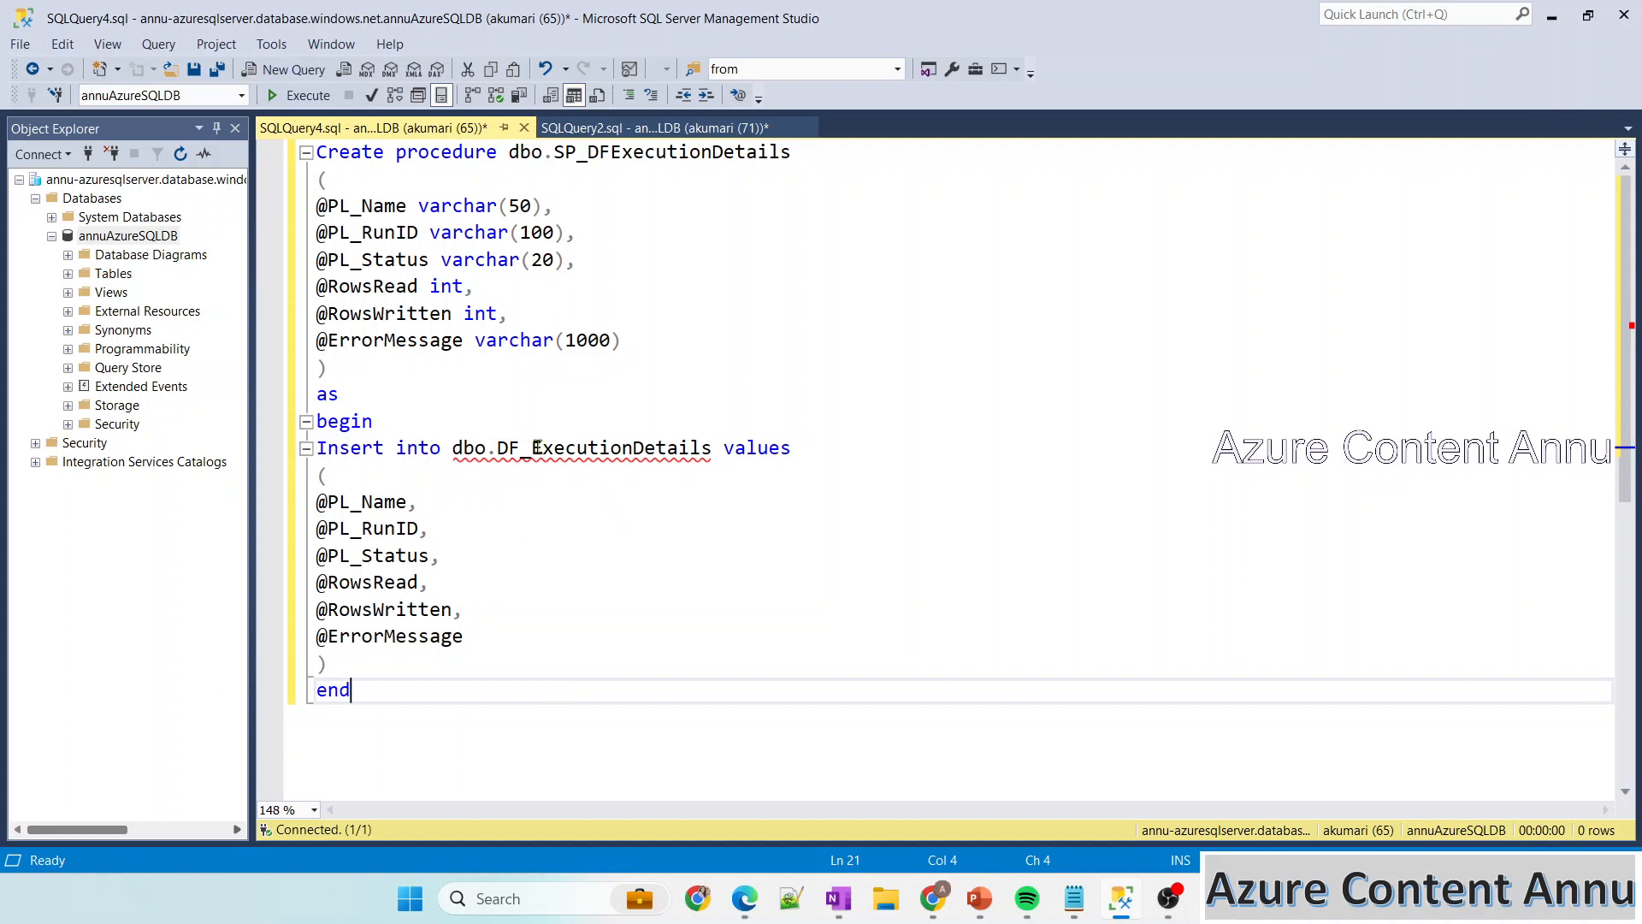
pyautogui.click(301, 95)
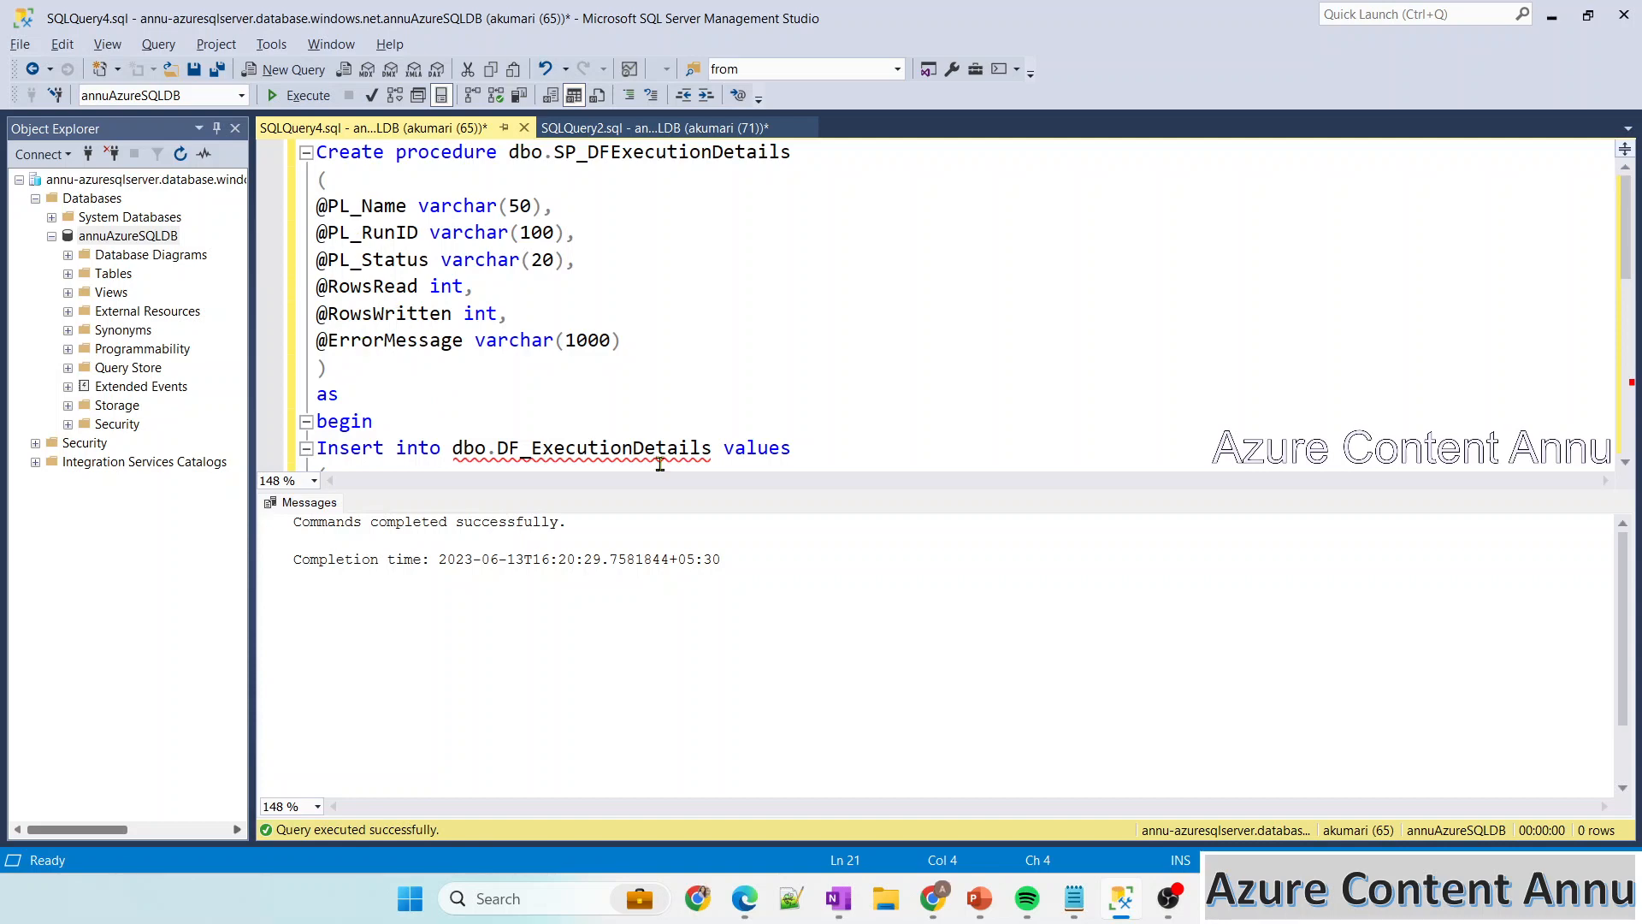
pyautogui.moveTo(933, 898)
pyautogui.click(932, 813)
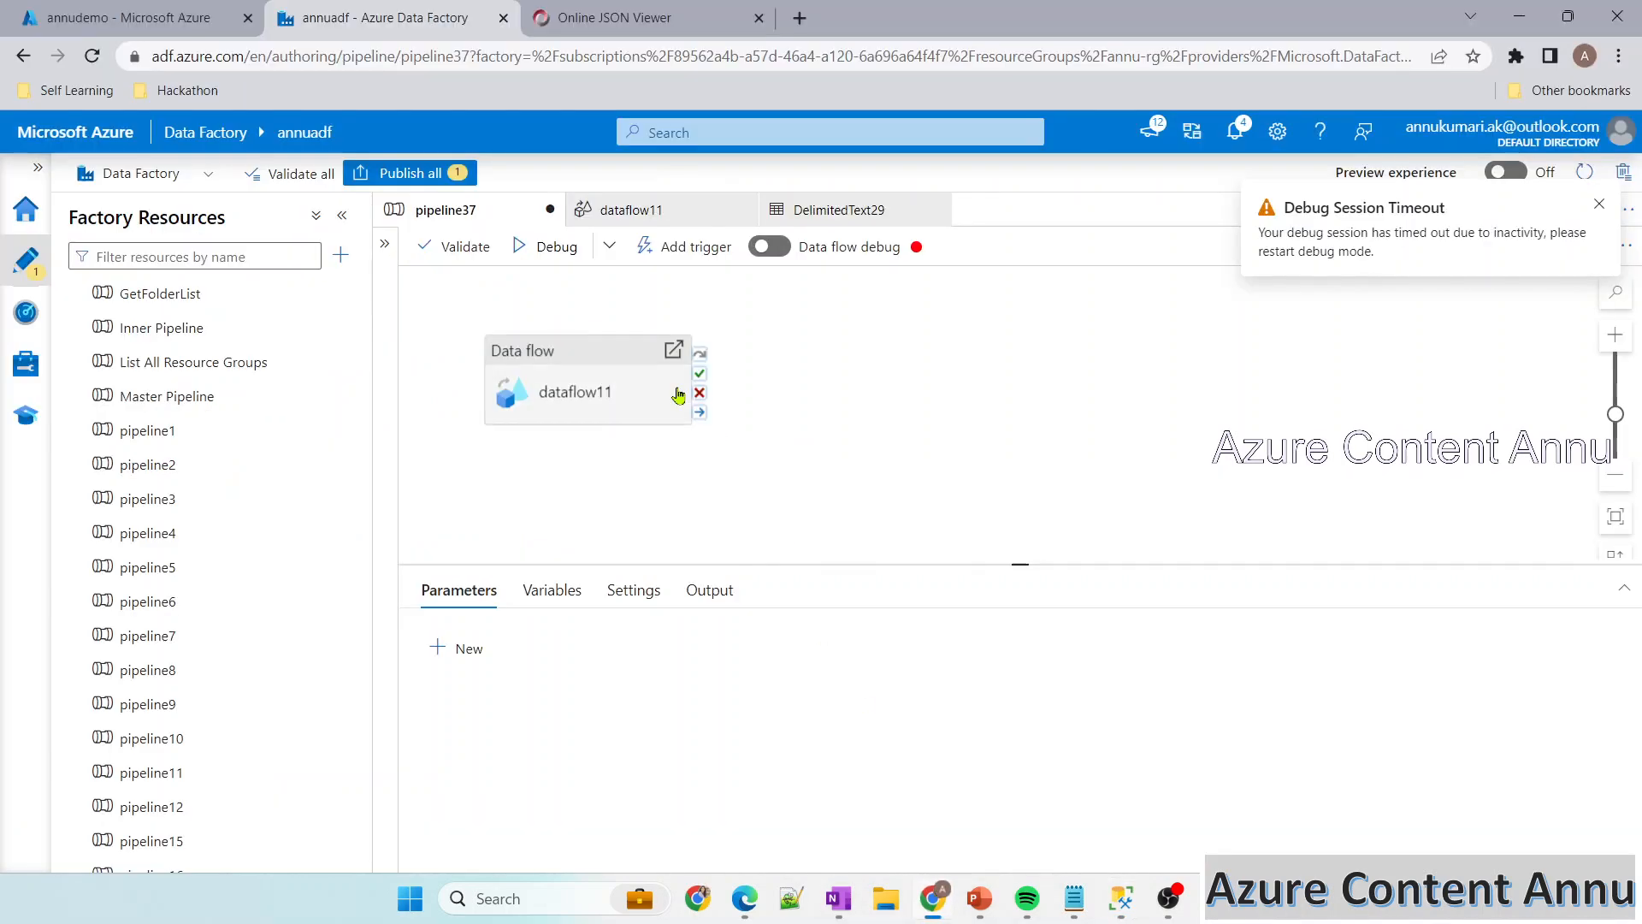
# Turn on data flow debug and check the source dataset's file path in DelimitedText29
pyautogui.click(767, 248)
pyautogui.click(1372, 844)
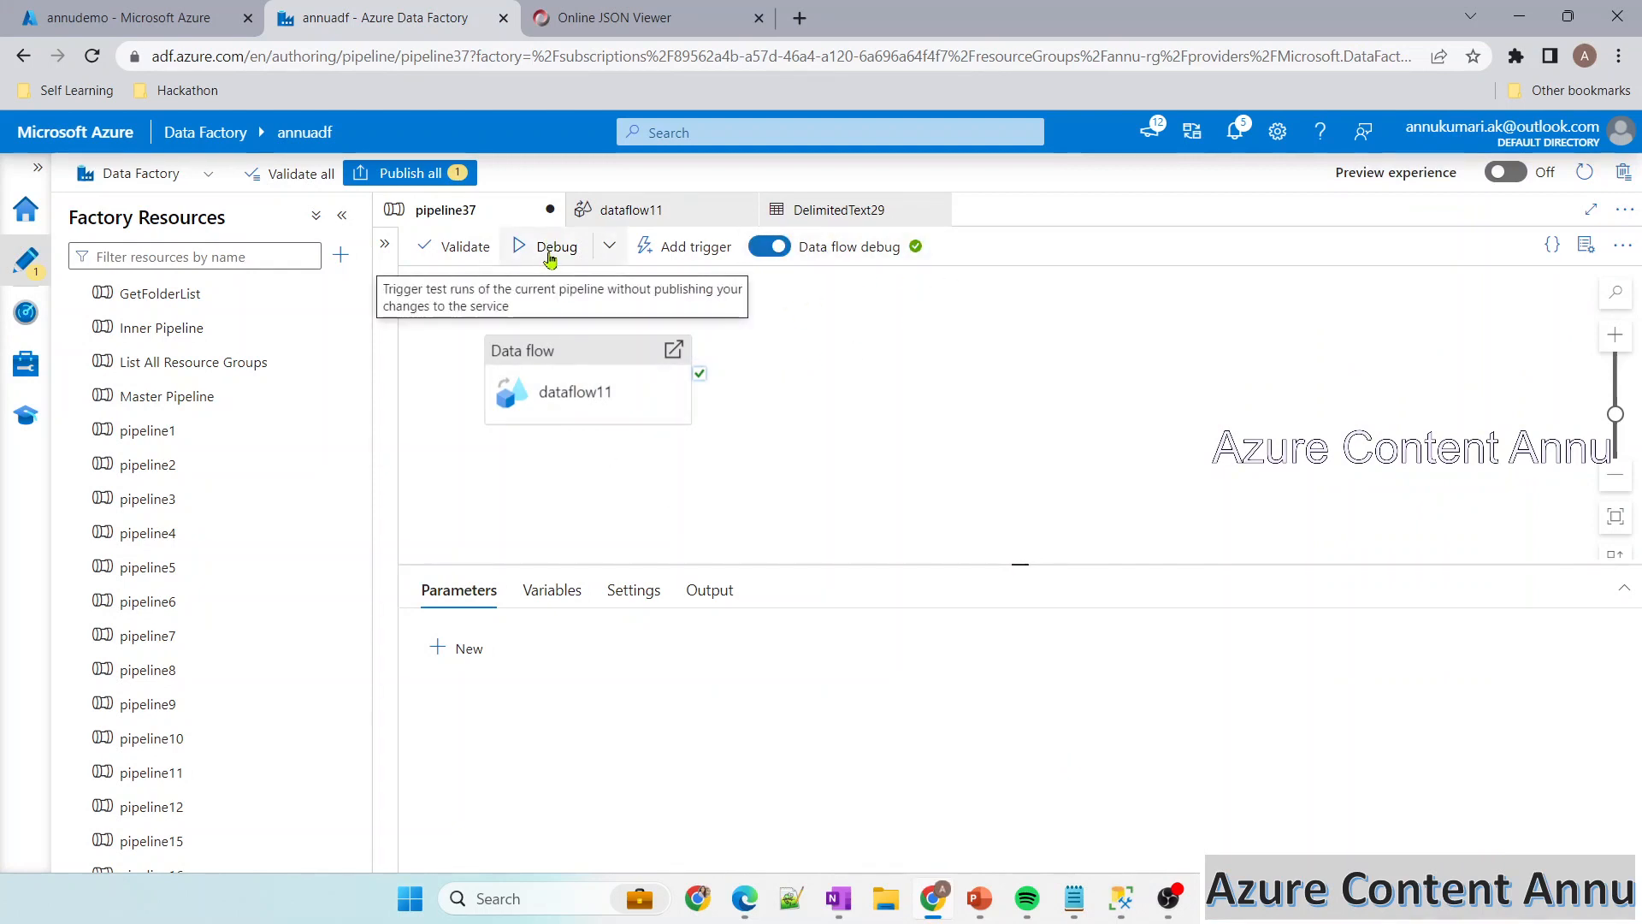
pyautogui.click(639, 213)
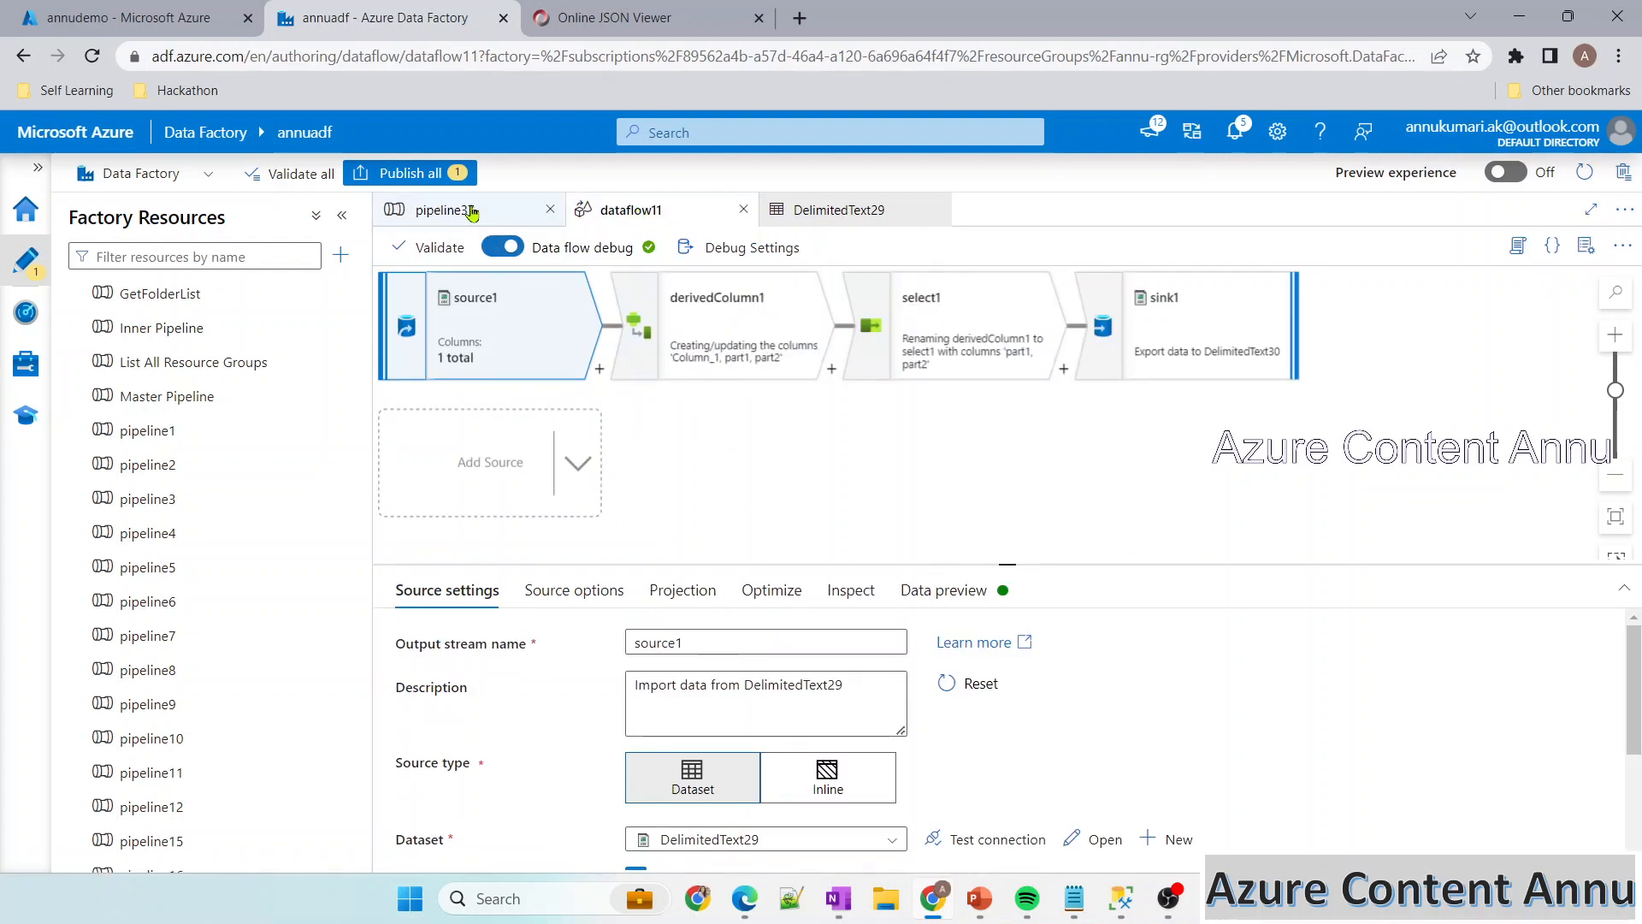
pyautogui.click(797, 212)
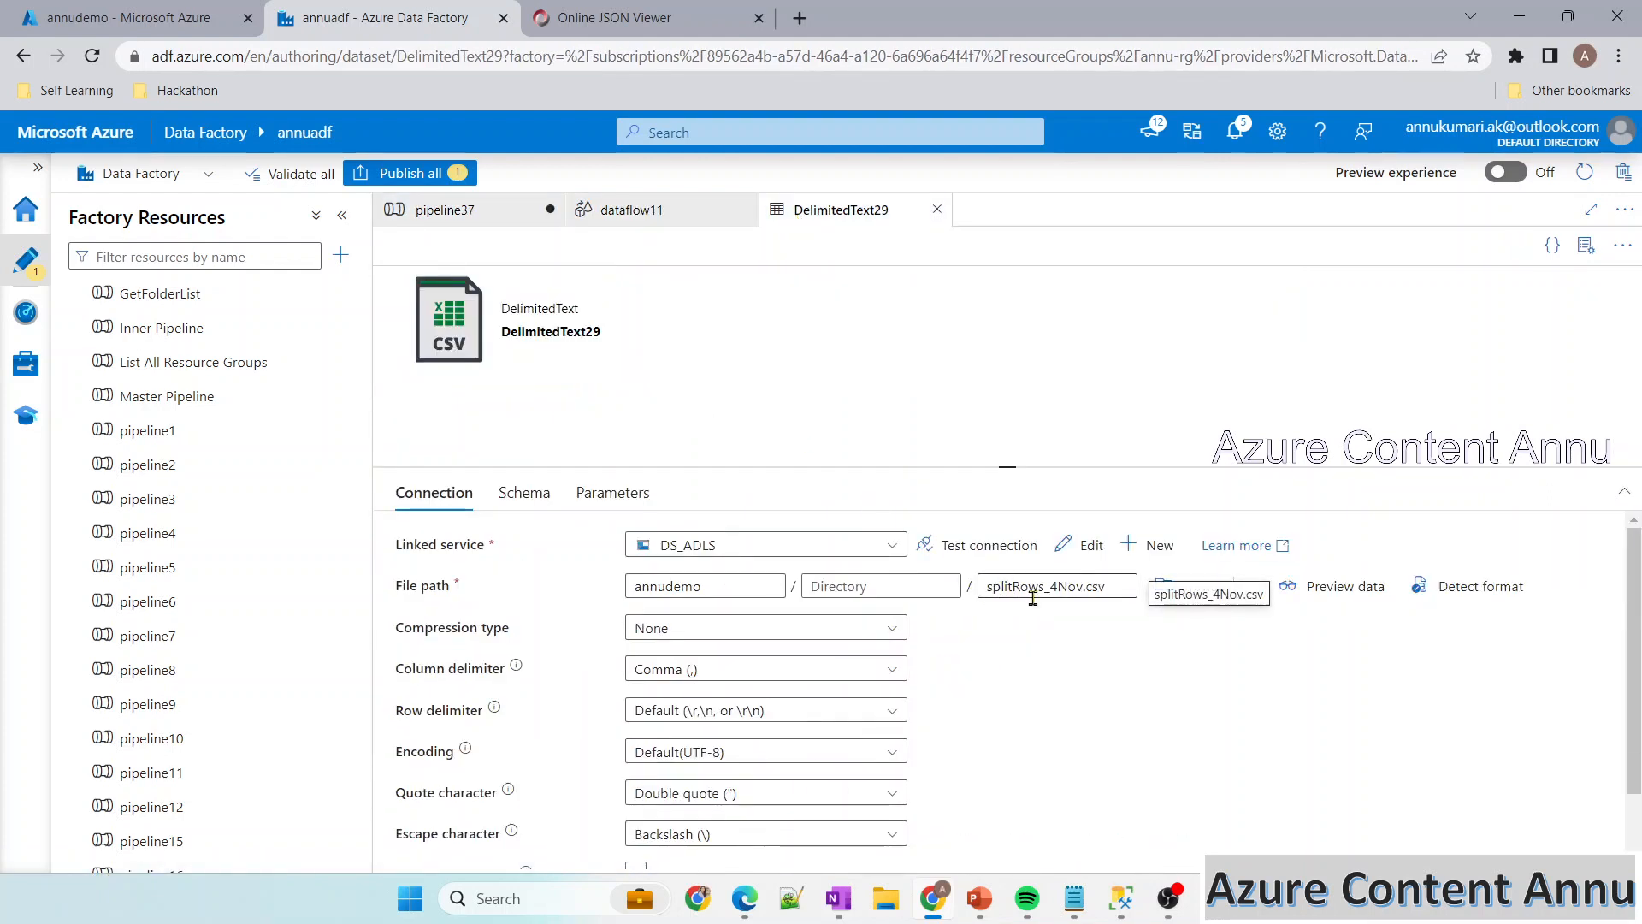
# Run pipeline37 in debug mode and refresh the status of its dataflow11 run
pyautogui.click(461, 214)
pyautogui.click(549, 248)
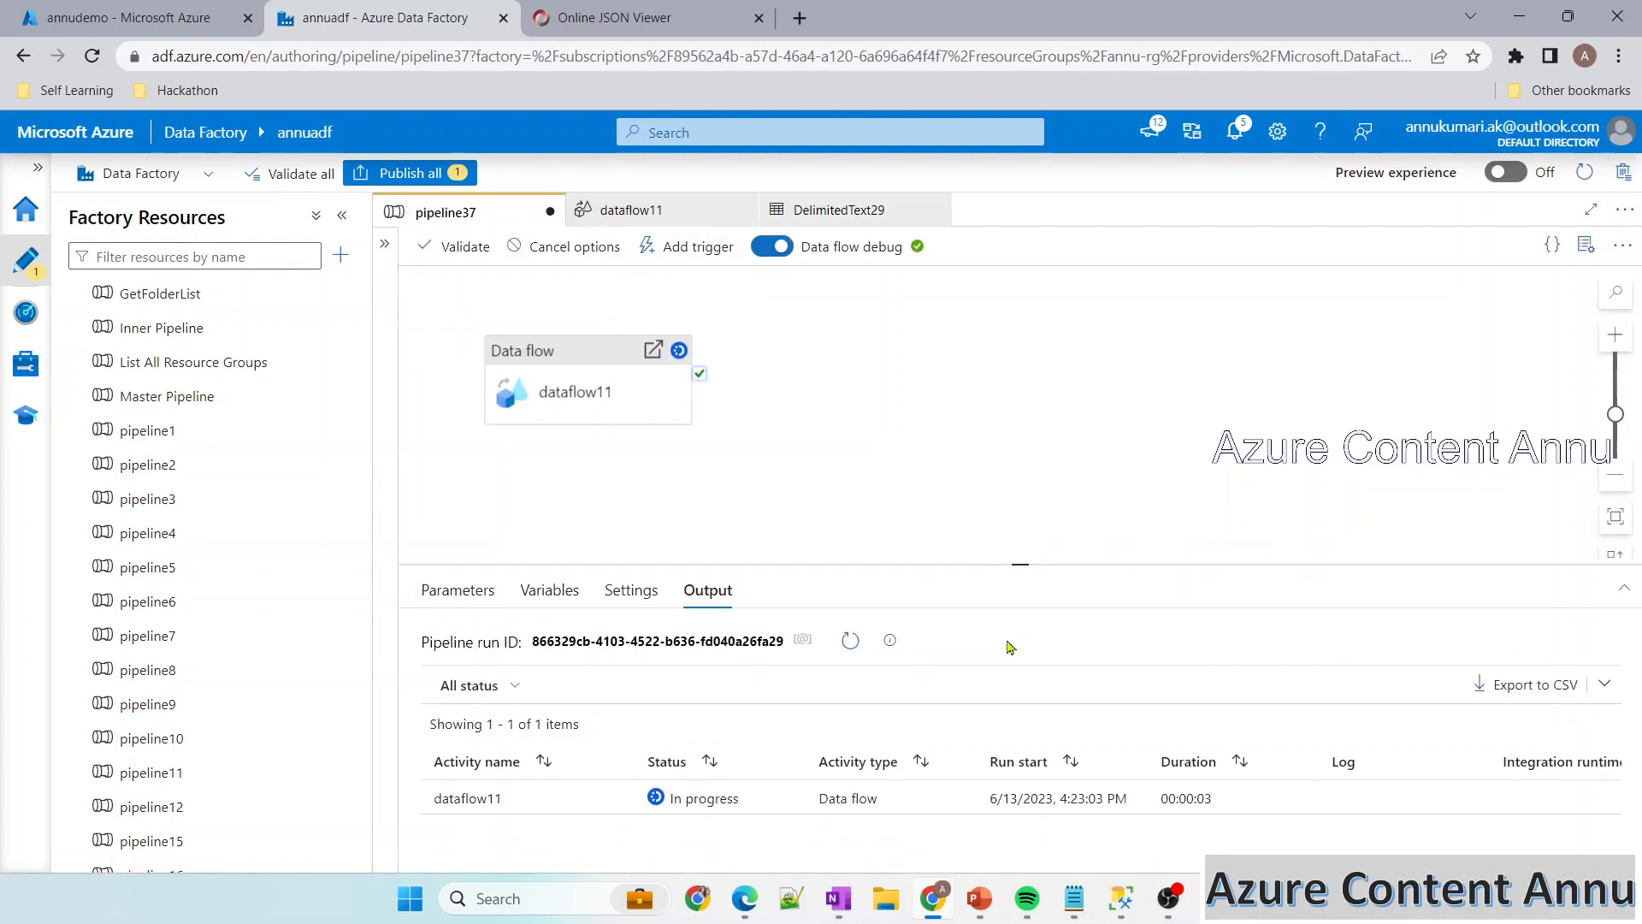
pyautogui.click(849, 641)
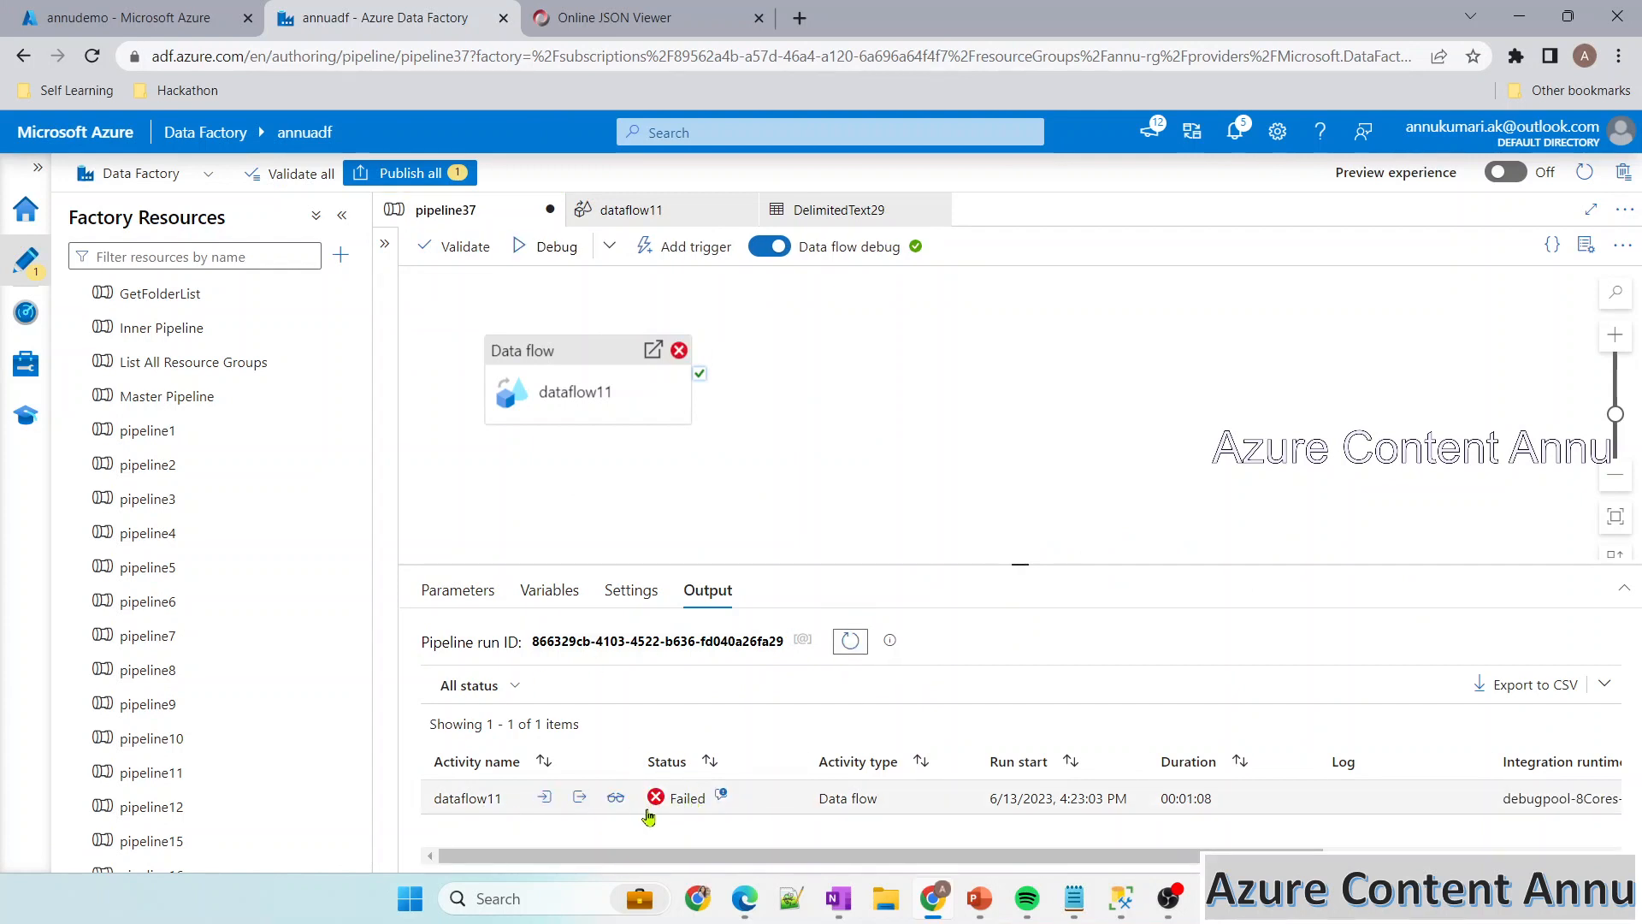
# Read the error details of the dataflow11 run, including the failure reason and the file path it mentions
pyautogui.click(722, 797)
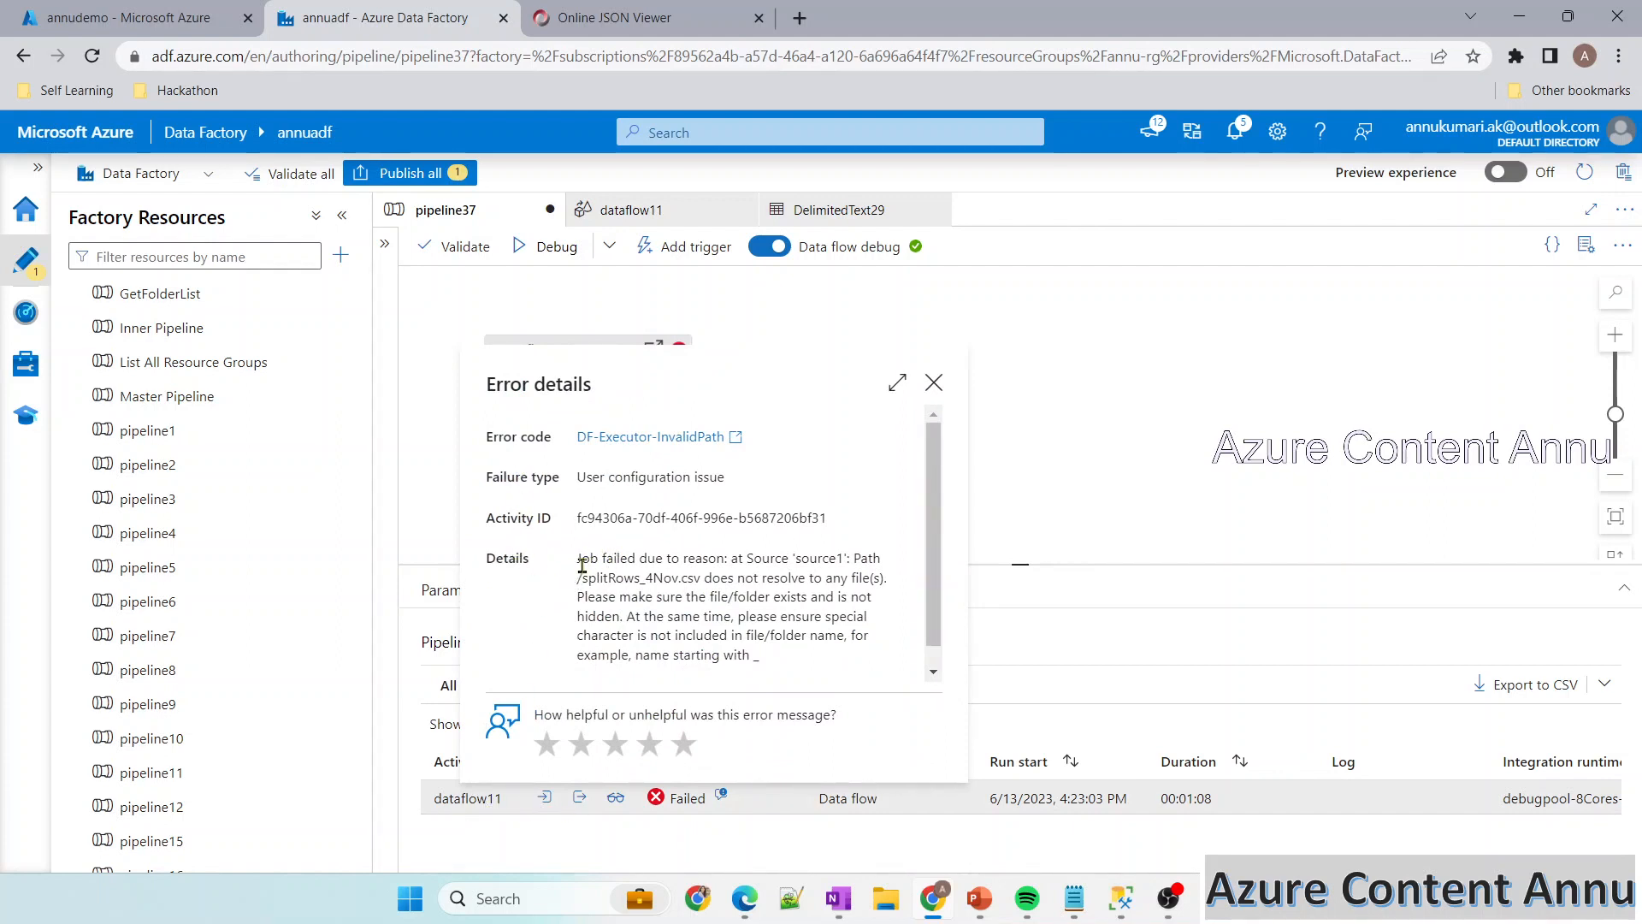
pyautogui.moveTo(575, 561); pyautogui.dragTo(723, 556)
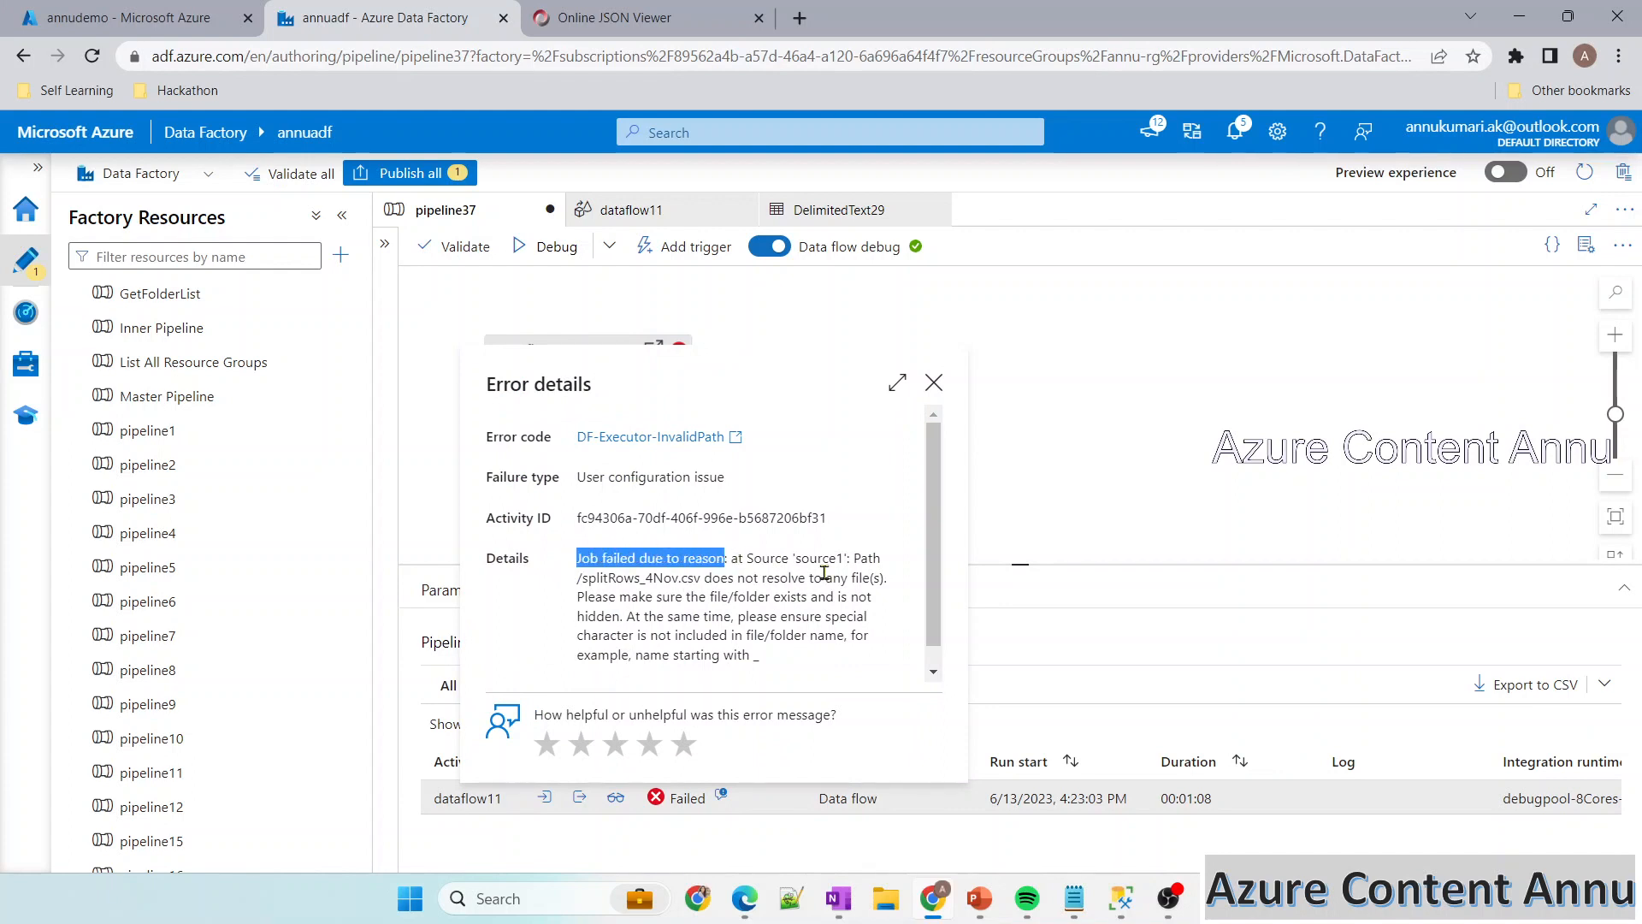
pyautogui.moveTo(582, 578); pyautogui.dragTo(703, 578)
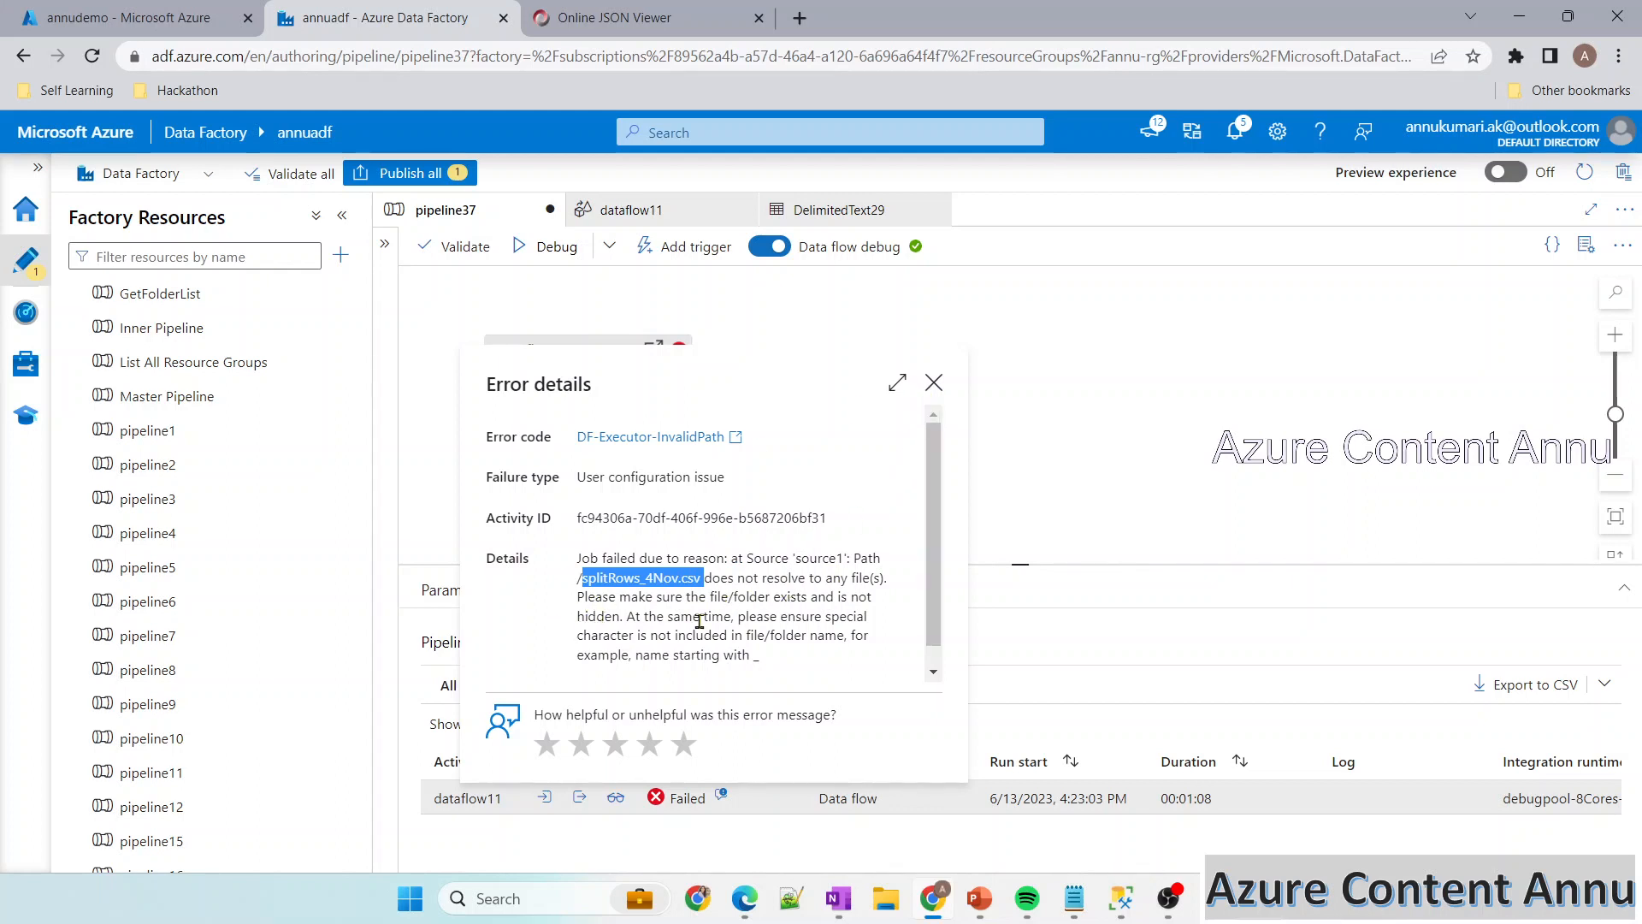
pyautogui.click(934, 383)
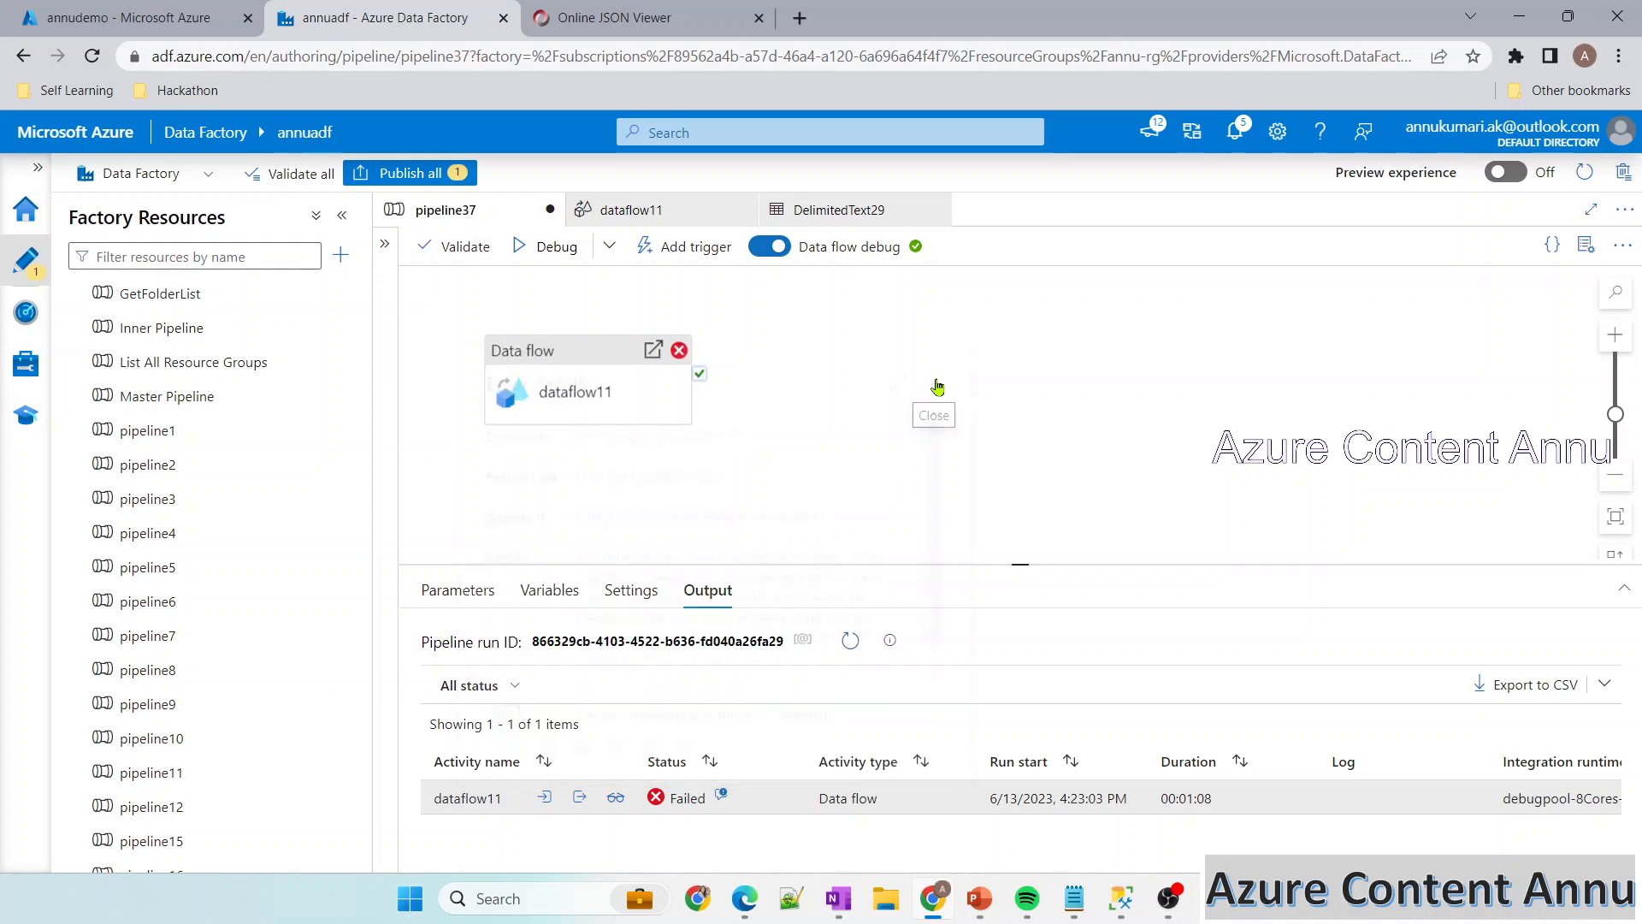
# Search the full output of the dataflow11 run for "error" and look through its JSON
pyautogui.click(578, 796)
pyautogui.click(738, 505)
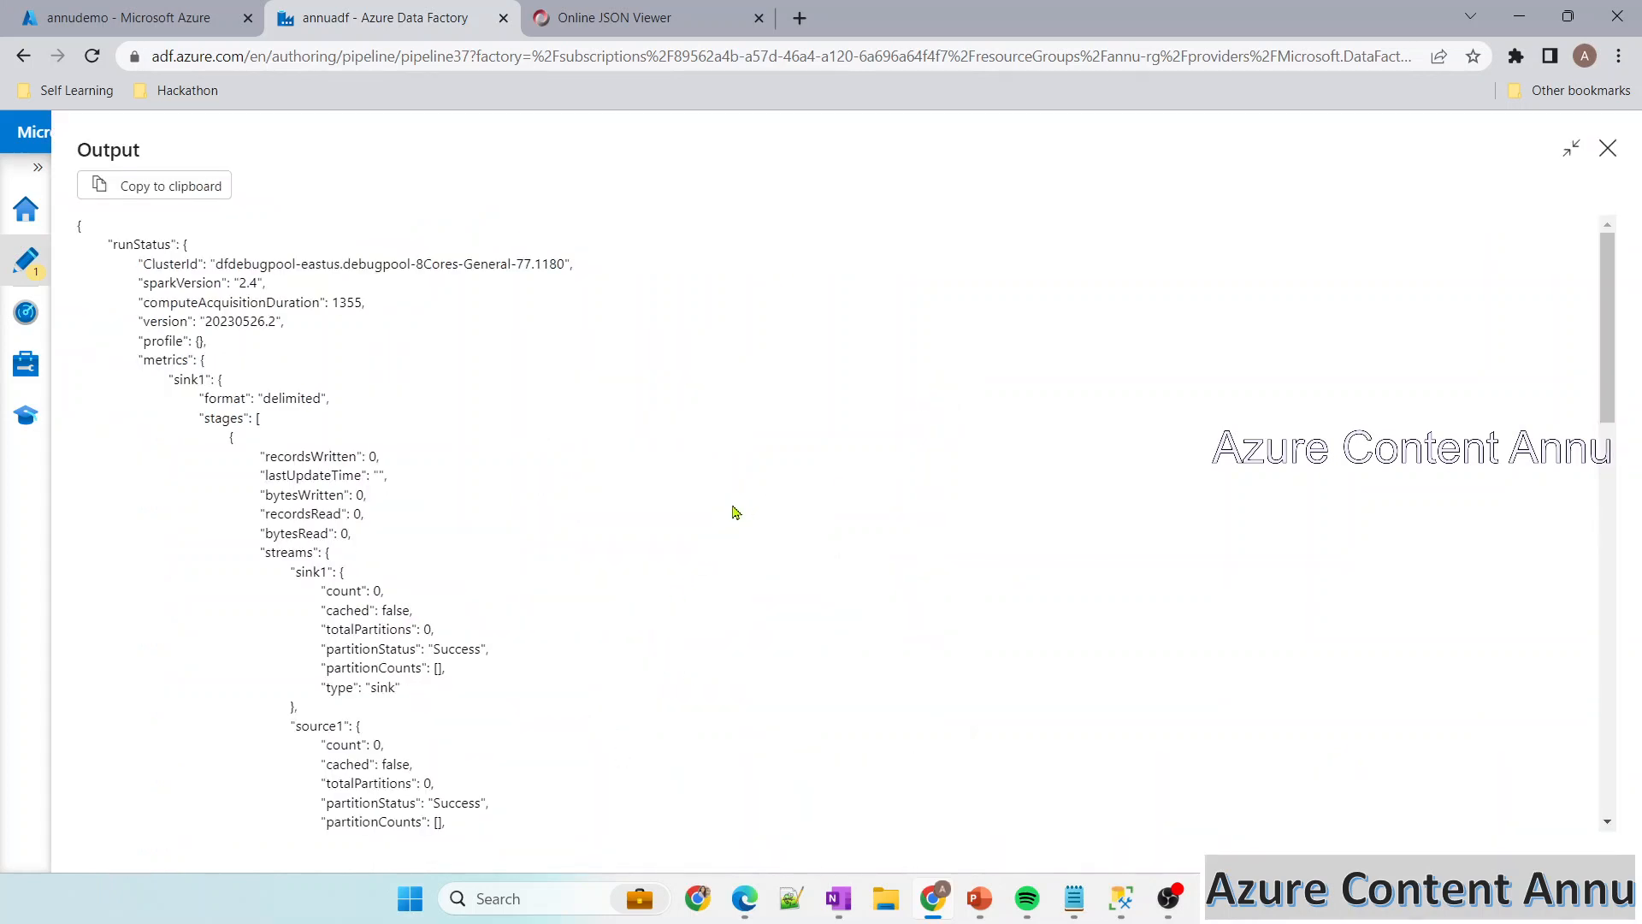
pyautogui.scroll(-2, 339, 616)
pyautogui.scroll(2, 339, 616)
pyautogui.hotkey('ctrl', 'f')
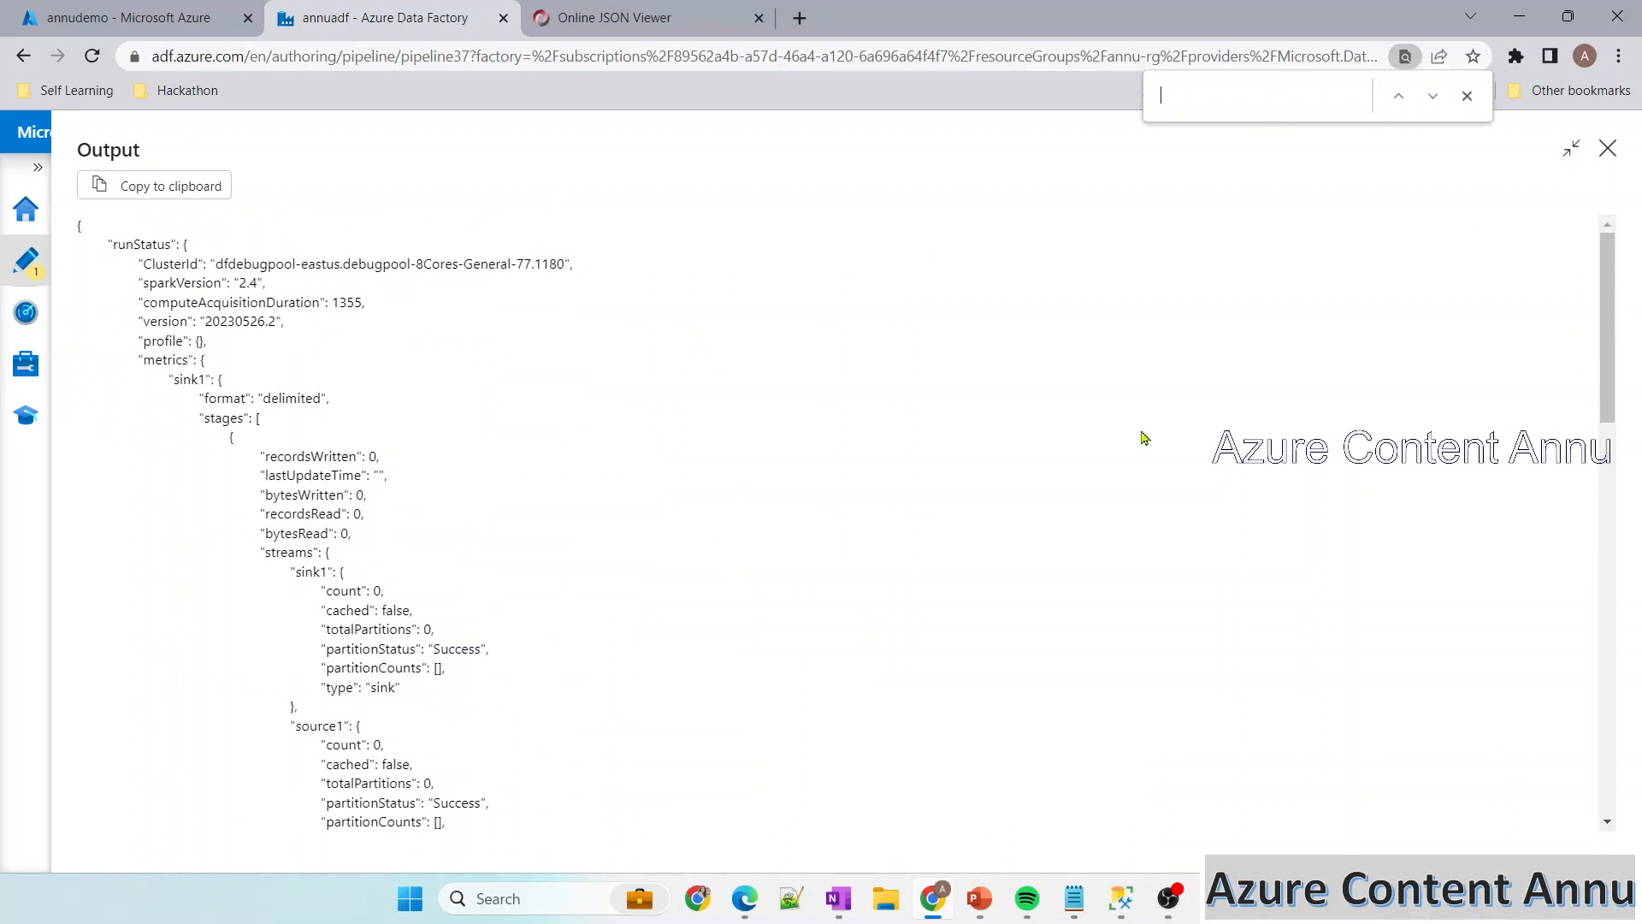
pyautogui.write('error')
pyautogui.scroll(-10, 260, 645)
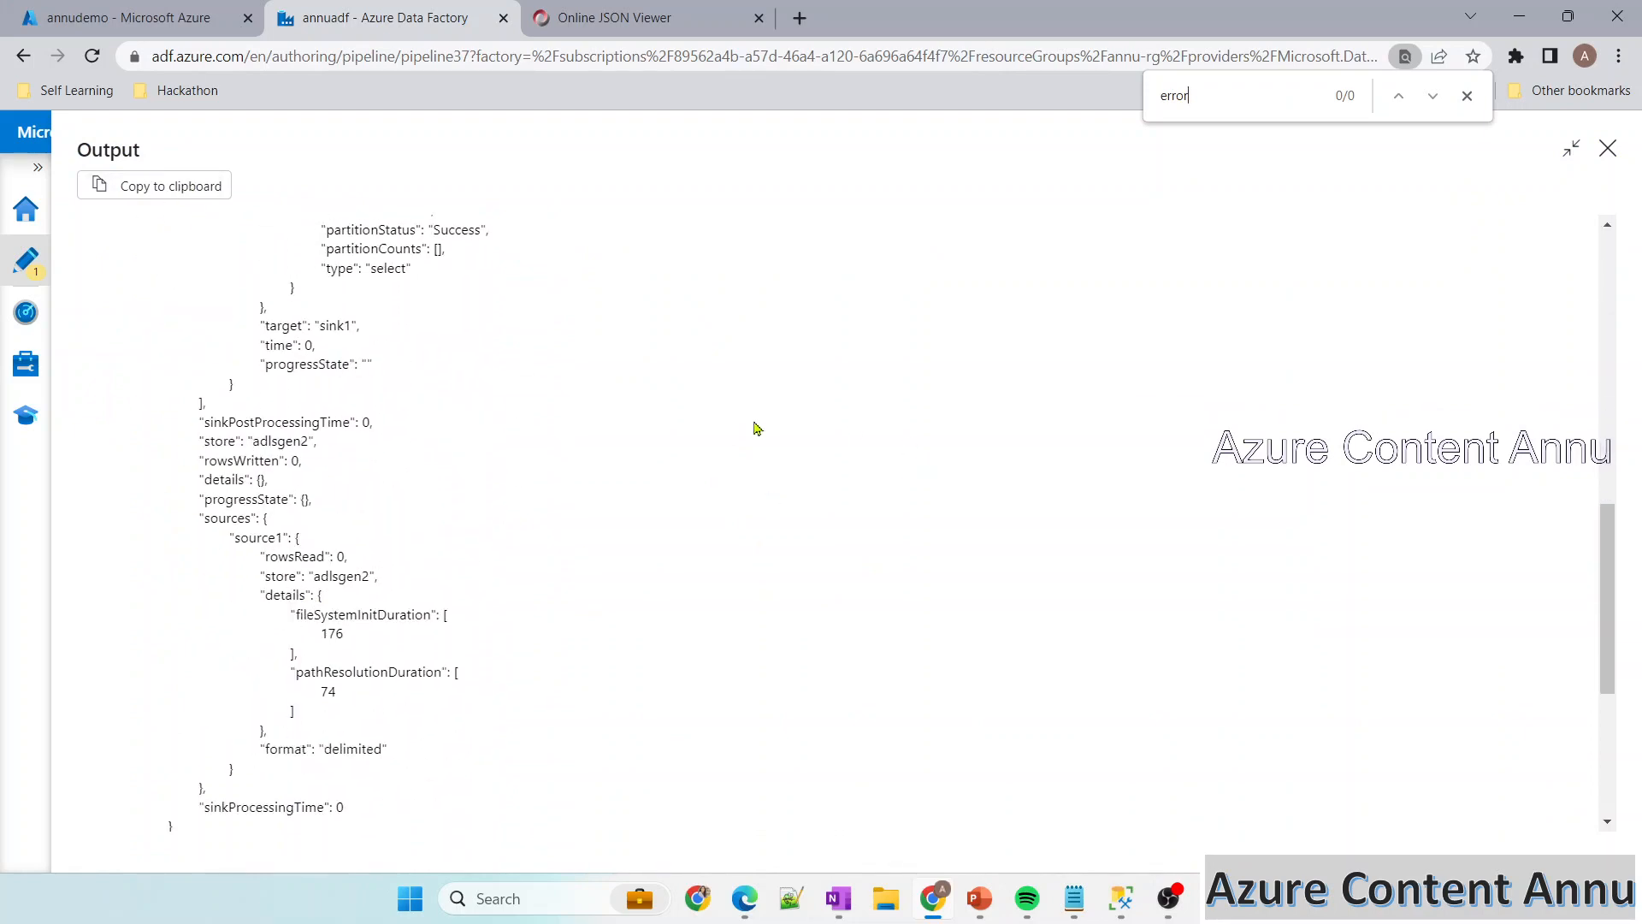
pyautogui.click(1607, 148)
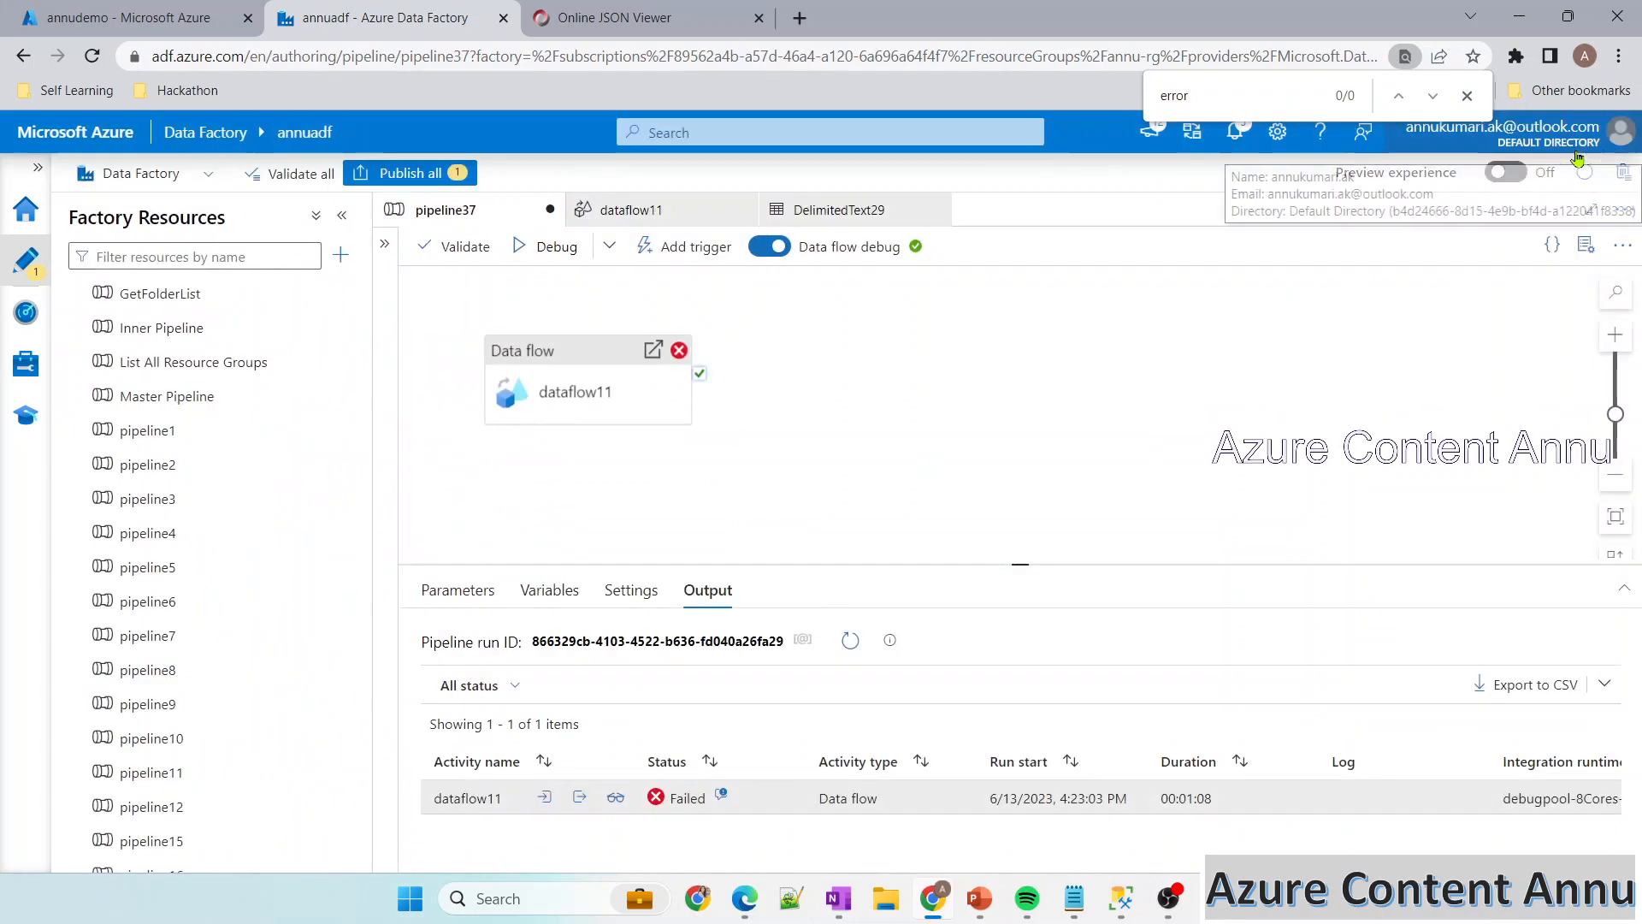
# Recheck the error details of the dataflow11 run, then close them along with the text search
pyautogui.click(721, 796)
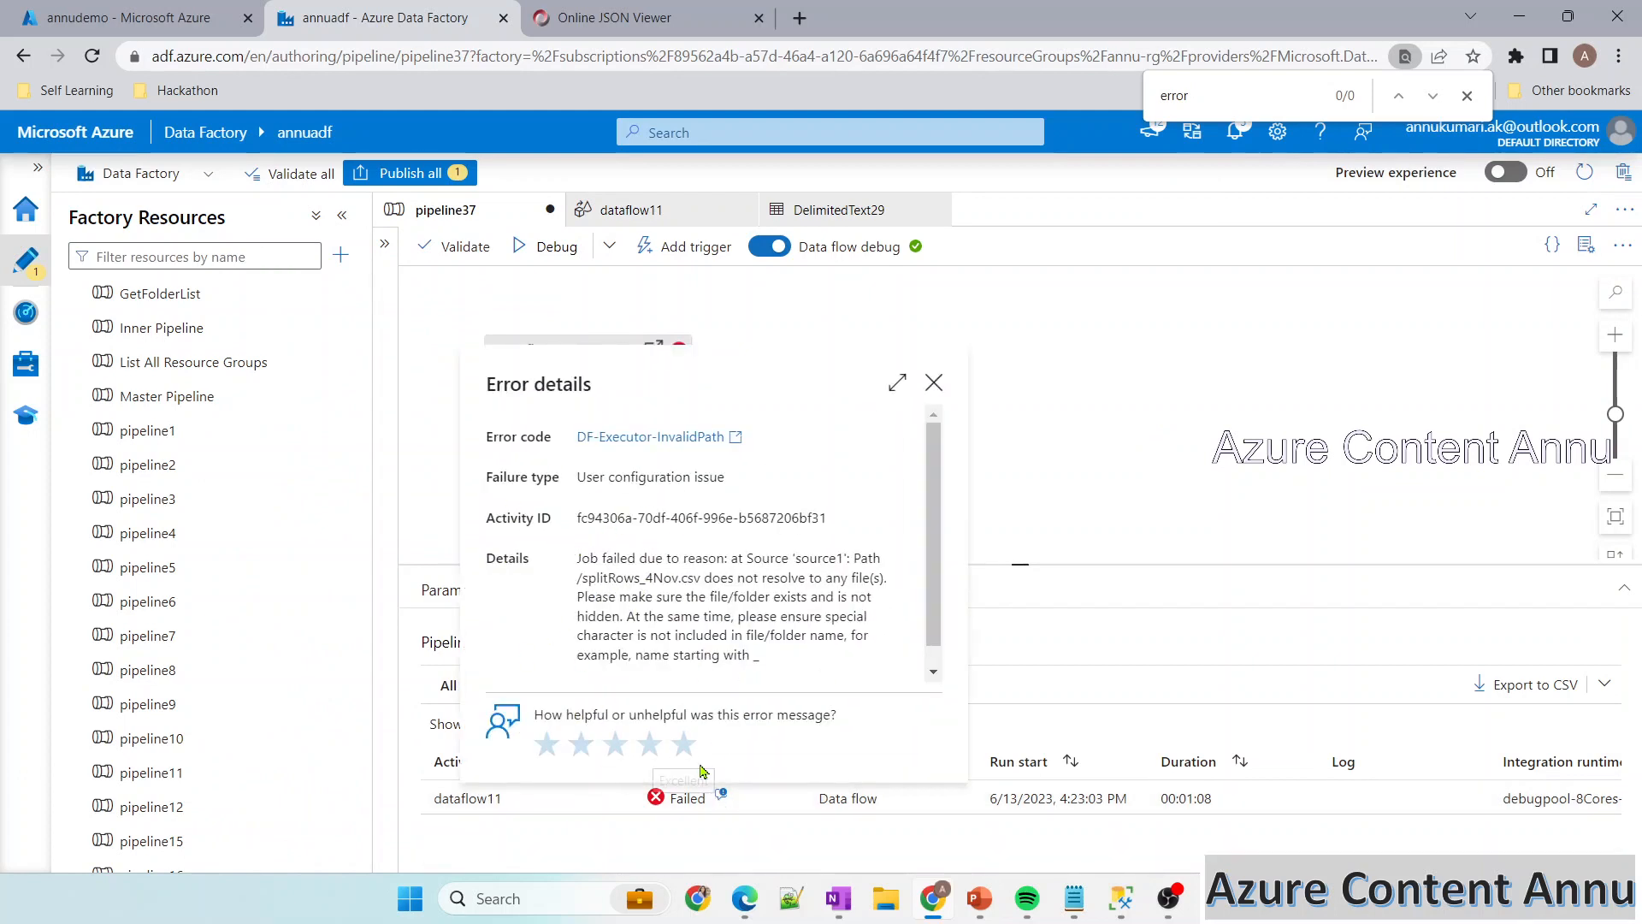
pyautogui.press('Escape')
pyautogui.click(934, 382)
# Add a String pipeline variable named captureError to pipeline37
pyautogui.click(550, 590)
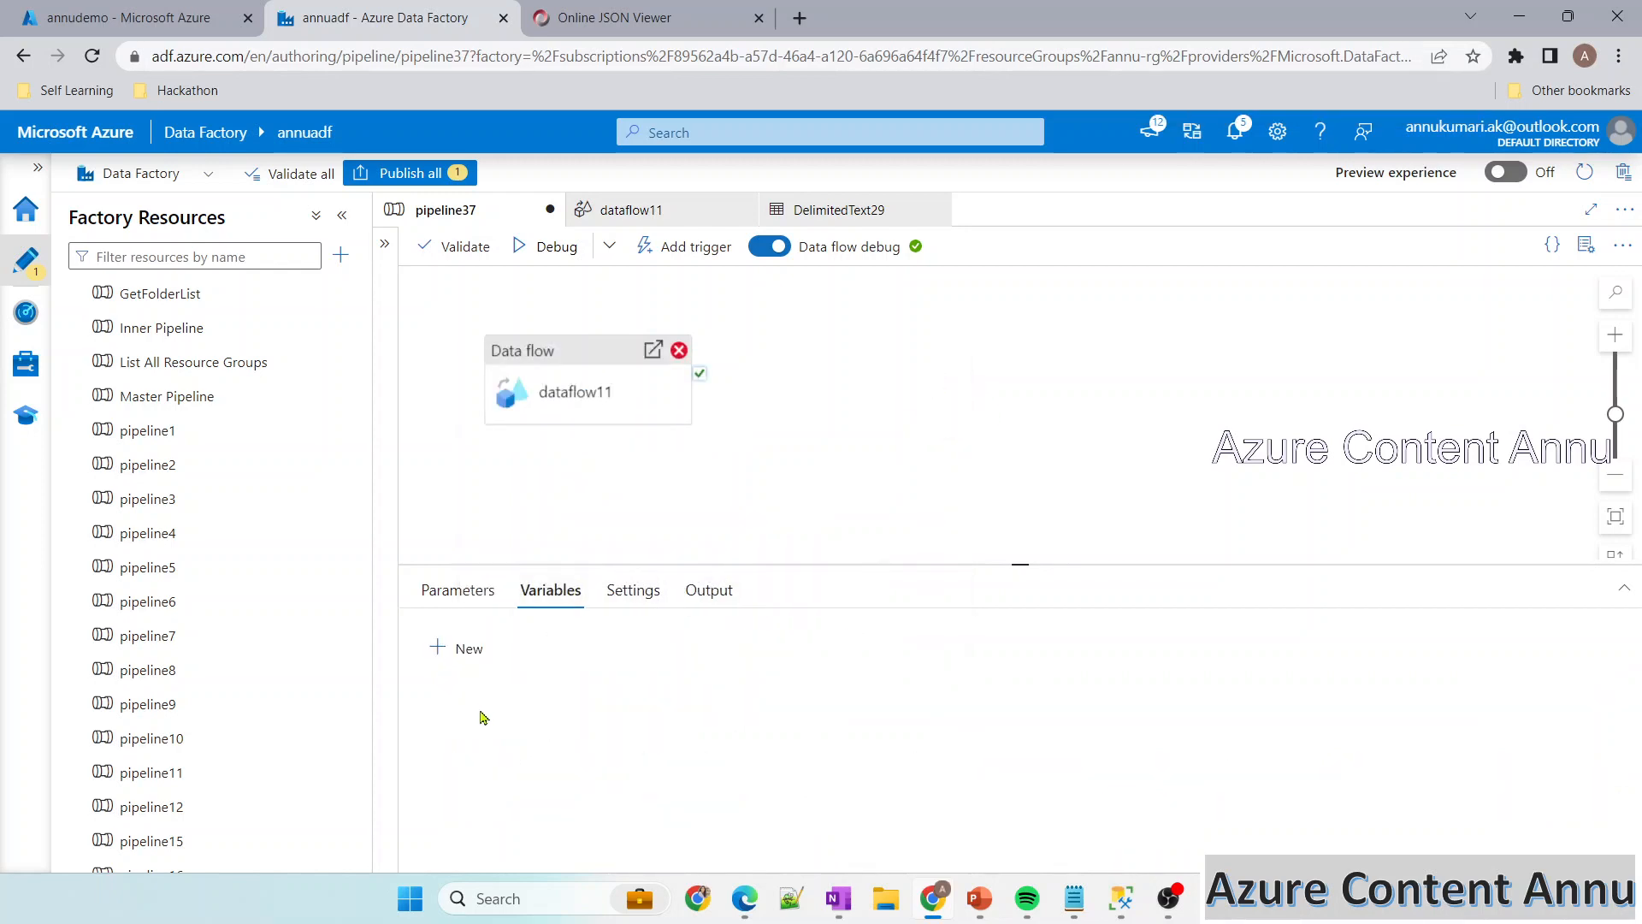
pyautogui.click(458, 647)
pyautogui.click(528, 721)
pyautogui.write('cap')
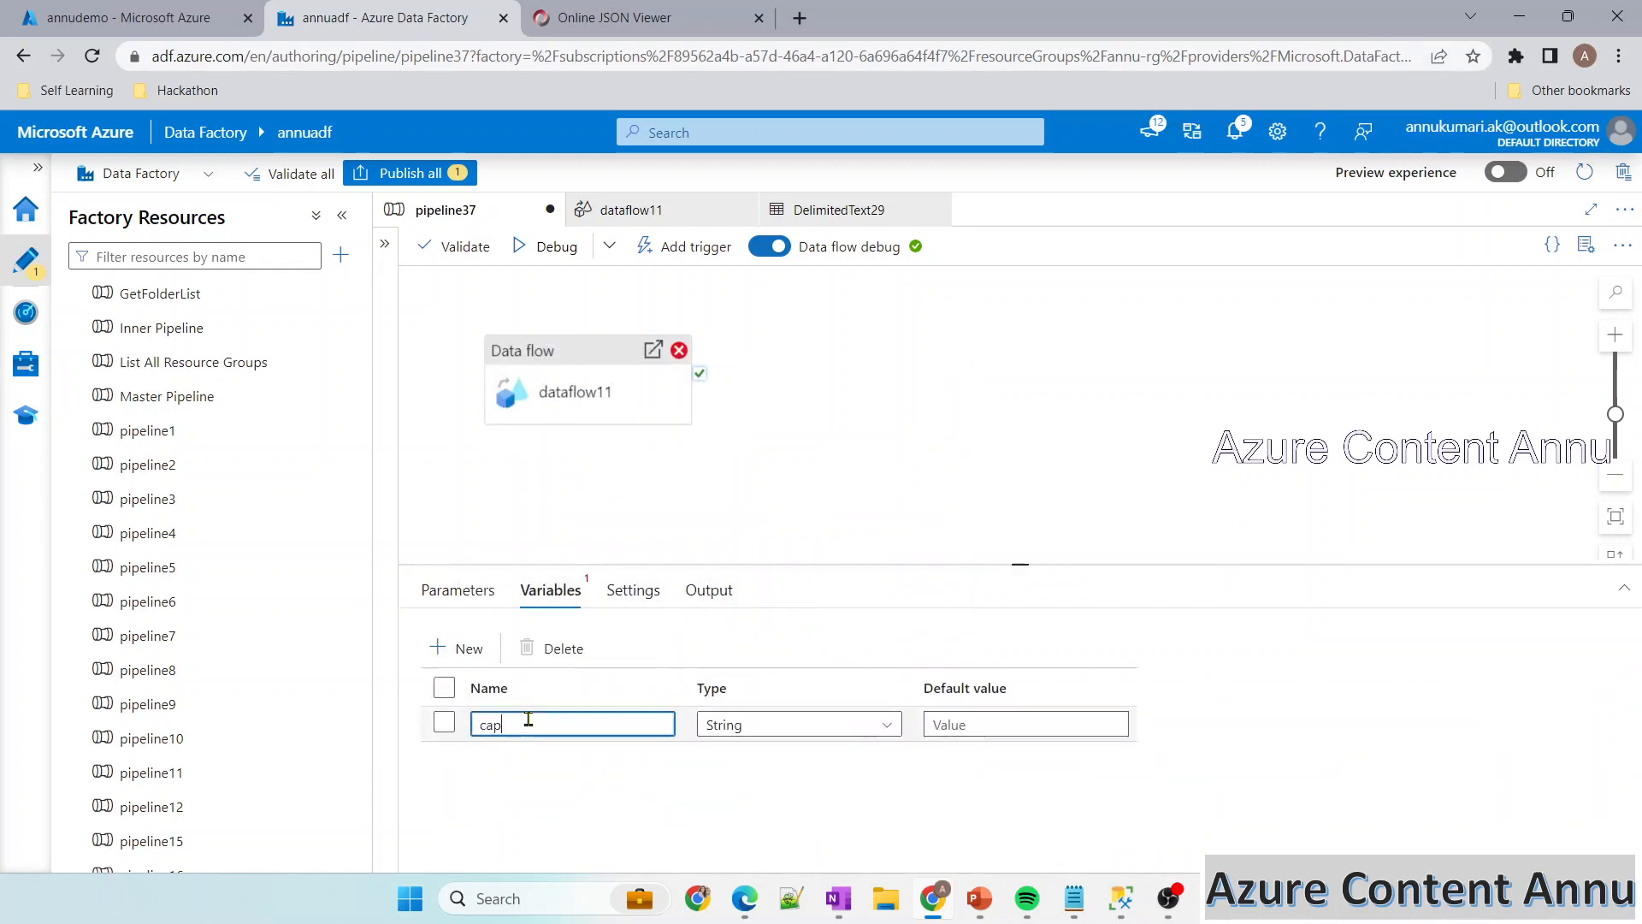
pyautogui.write('tureError')
pyautogui.click(439, 311)
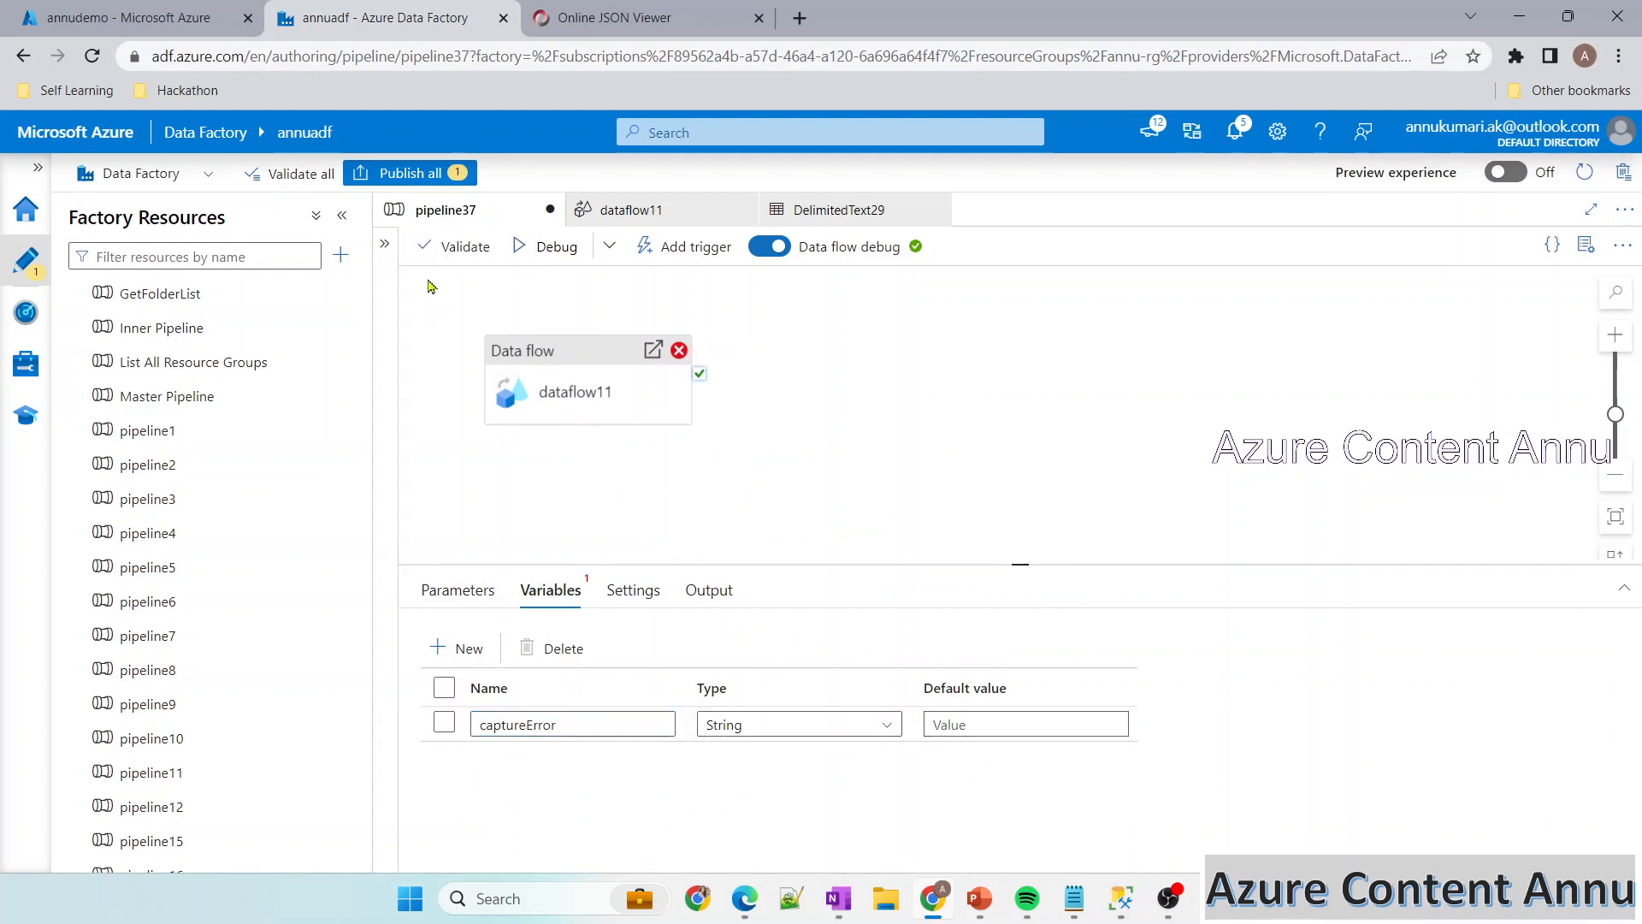
# Add a Set variable activity beside dataflow11 and connect it to dataflow11's on-failure output
pyautogui.click(393, 248)
pyautogui.click(425, 285)
pyautogui.write('set')
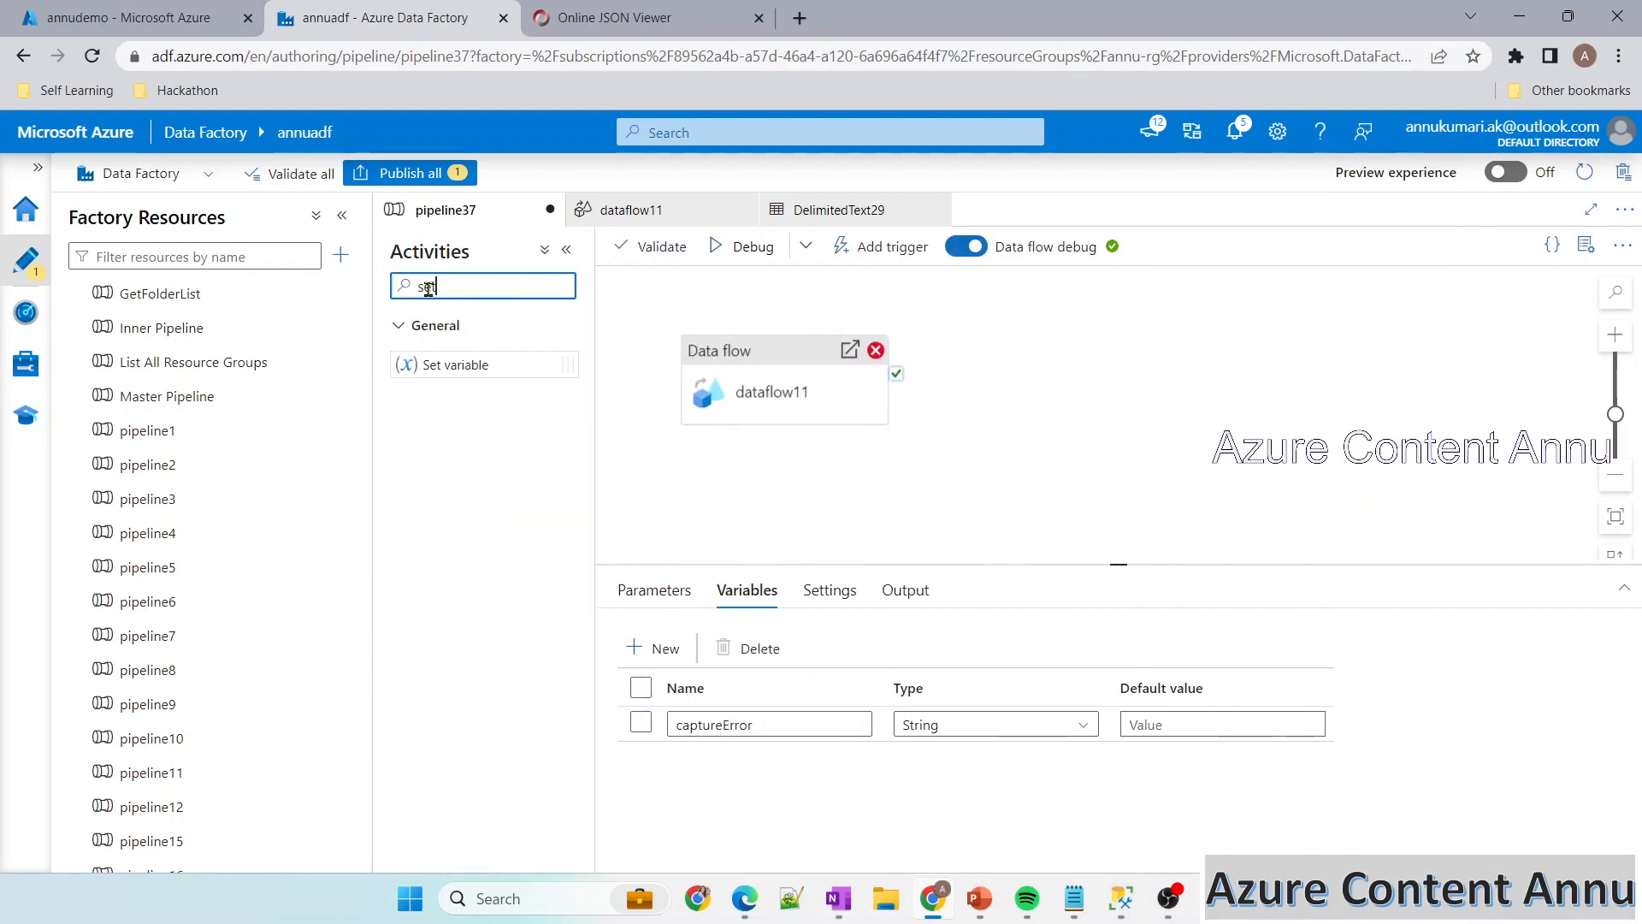
pyautogui.moveTo(455, 358); pyautogui.dragTo(1086, 390)
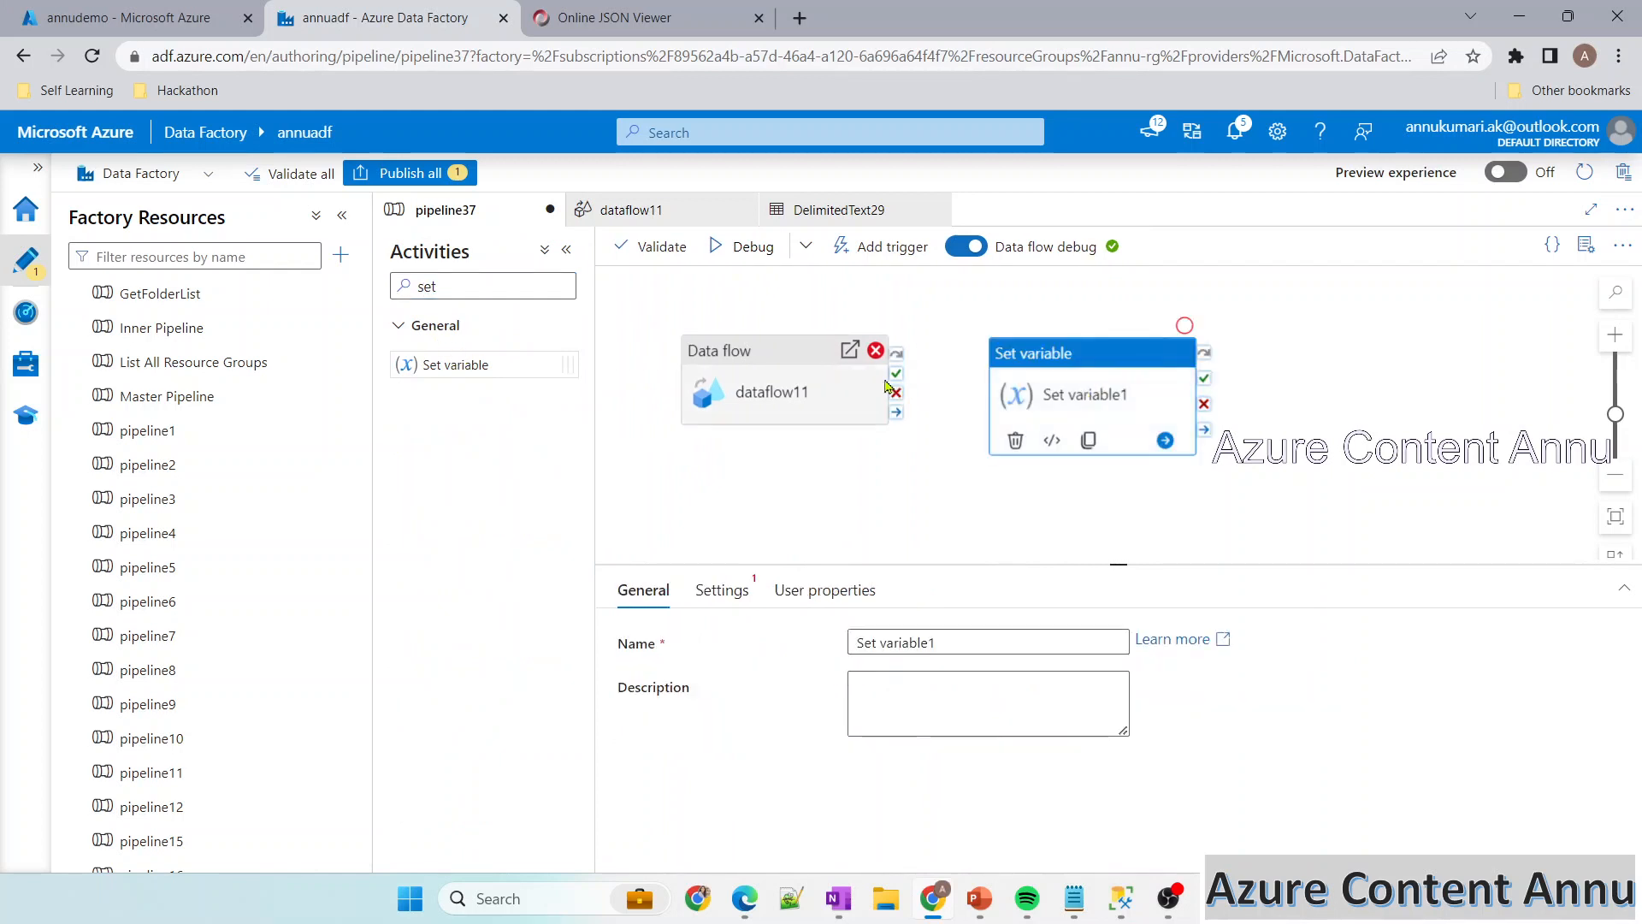
pyautogui.click(868, 385)
pyautogui.moveTo(896, 393); pyautogui.dragTo(1051, 403)
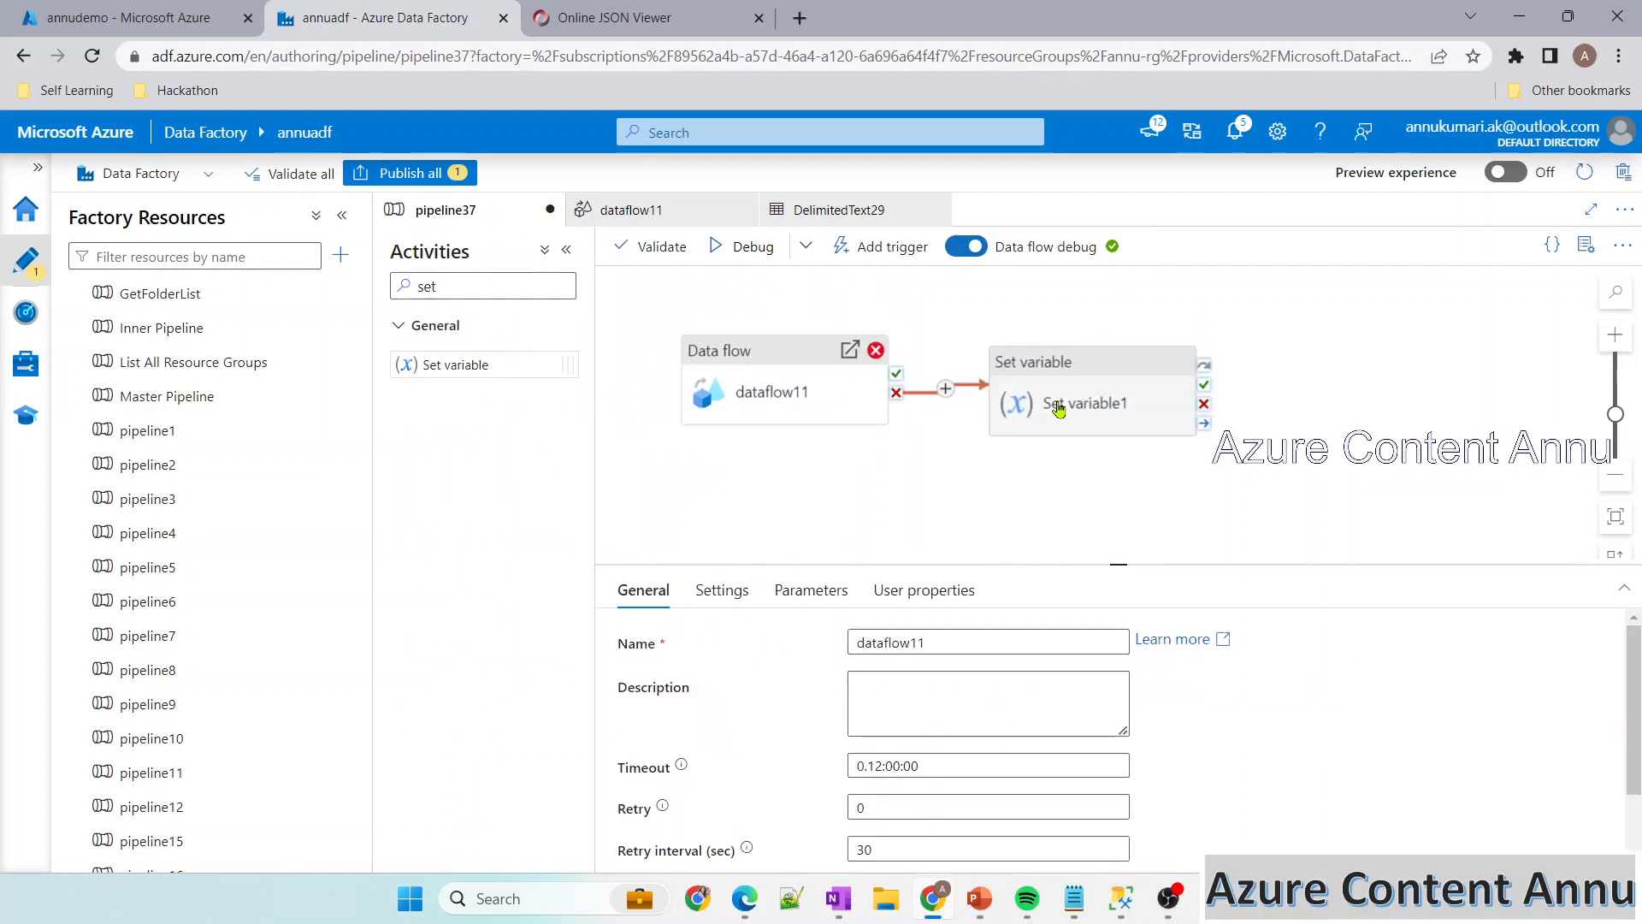
# Choose captureError as the pipeline variable that the Set variable activity assigns
pyautogui.click(1007, 414)
pyautogui.click(721, 588)
pyautogui.click(910, 684)
pyautogui.click(889, 715)
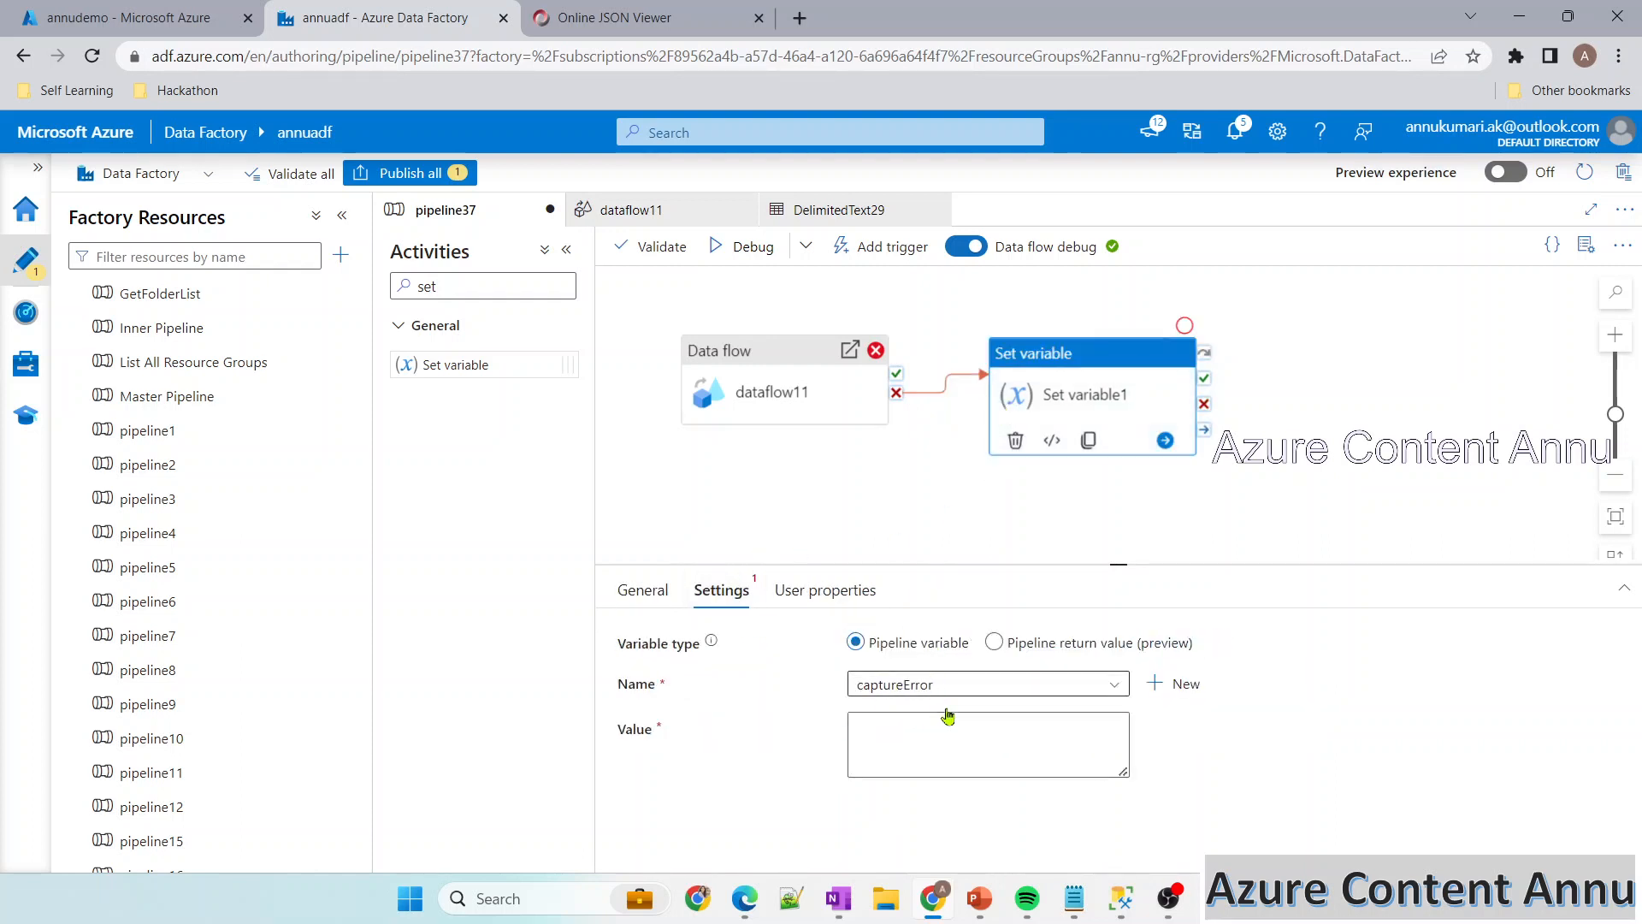
# Set the variable's value to the dynamic expression @{activity('dataflow11').output}
pyautogui.click(929, 748)
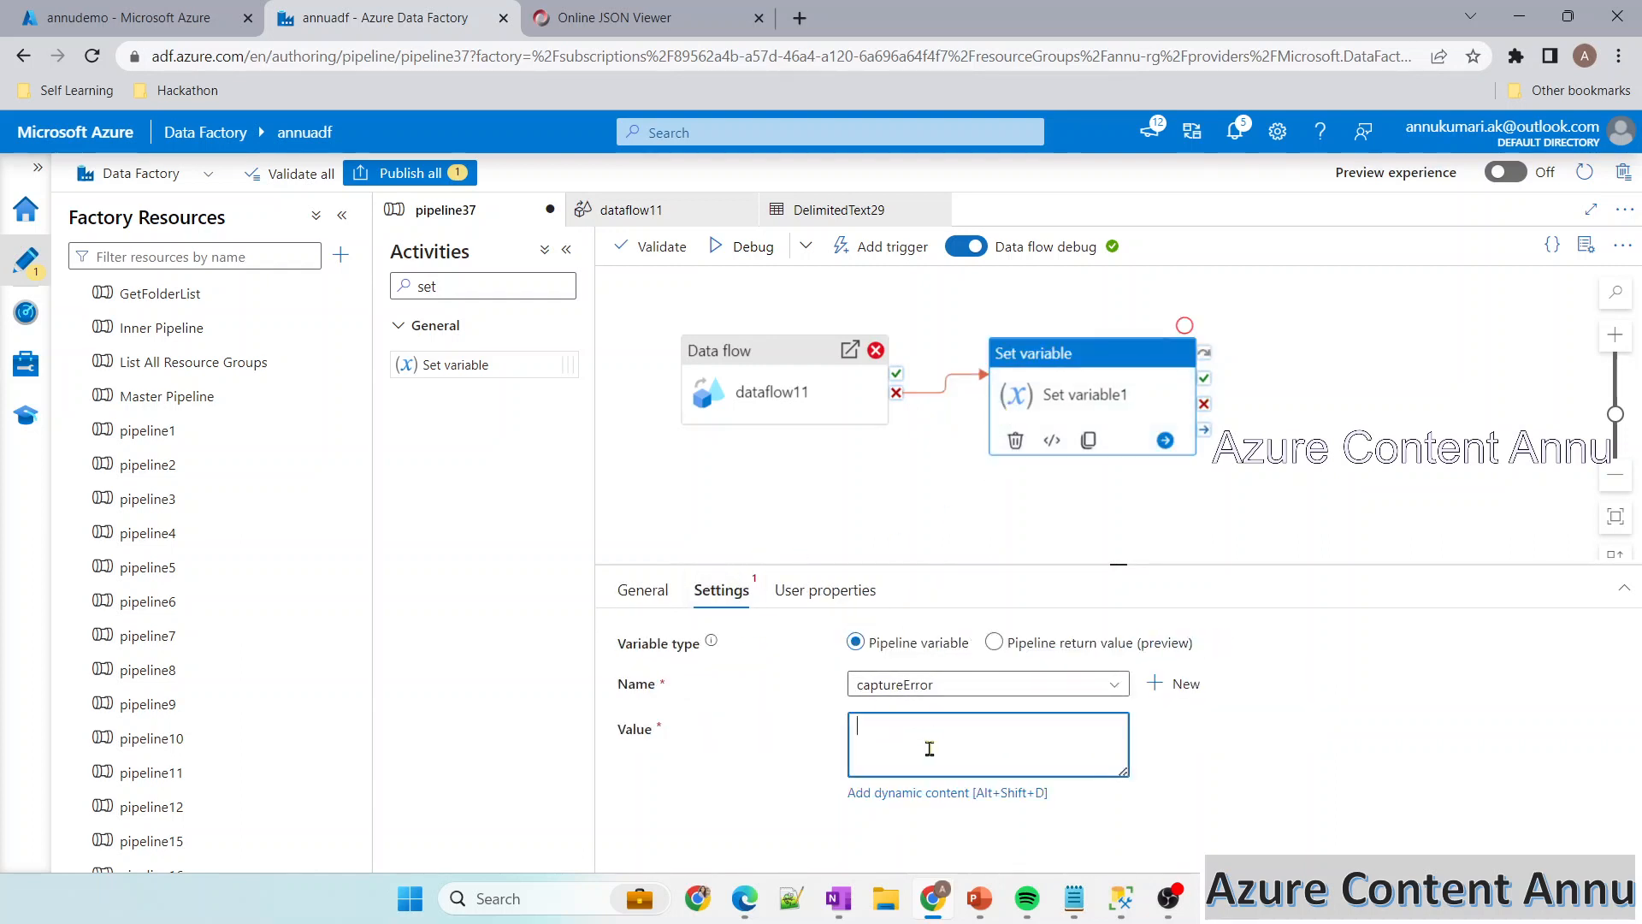
pyautogui.click(901, 792)
pyautogui.click(1083, 598)
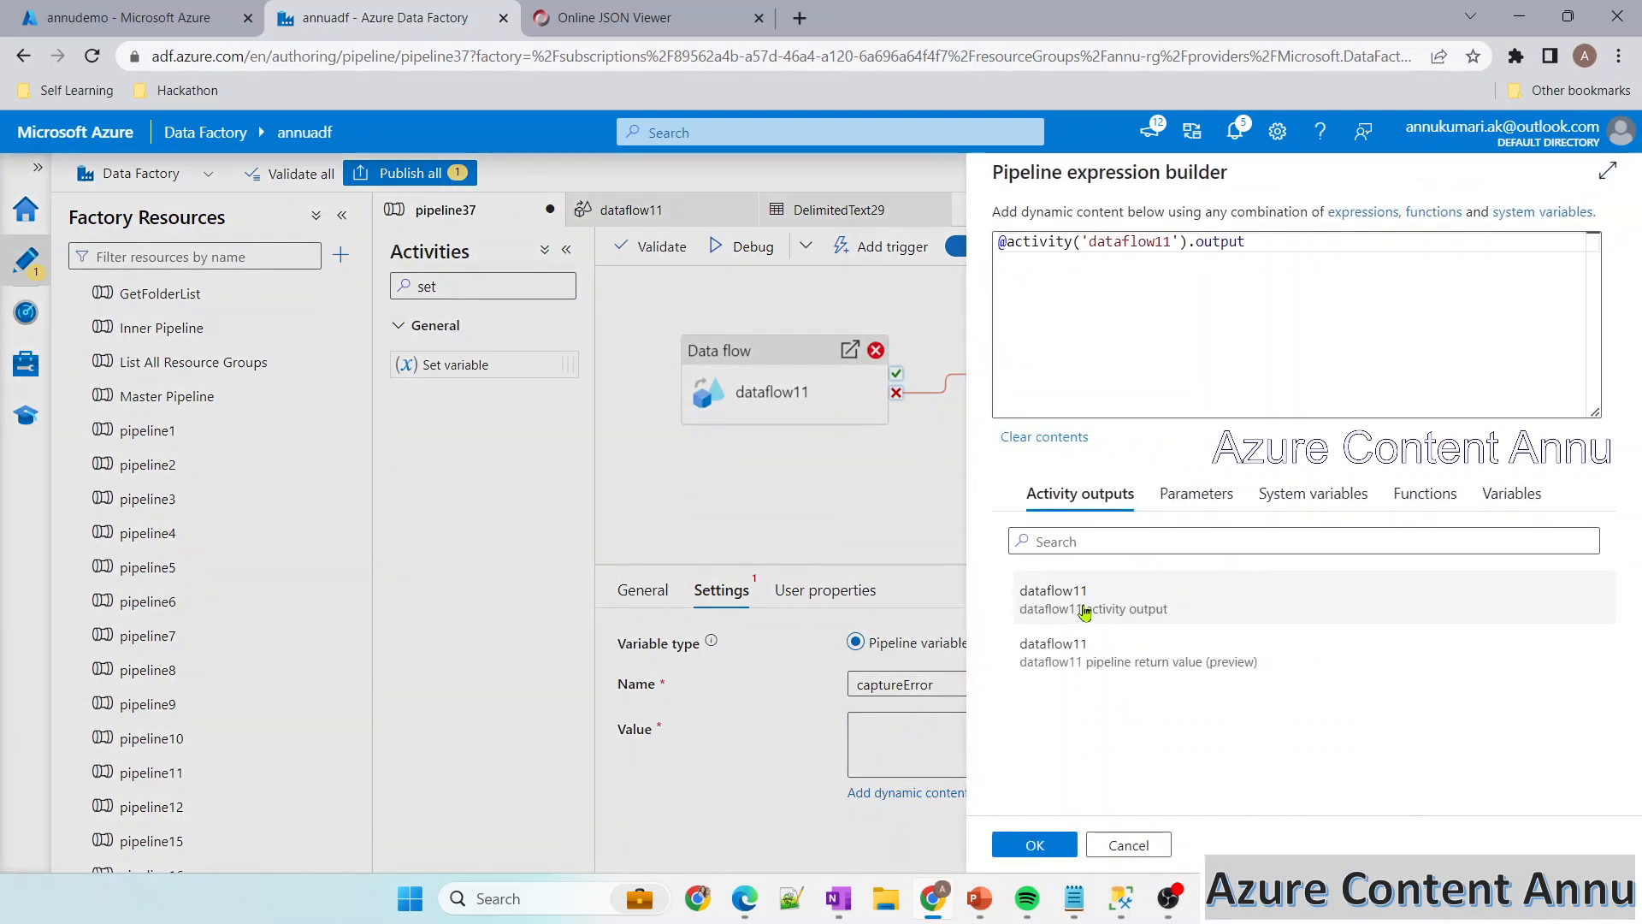
pyautogui.click(1219, 361)
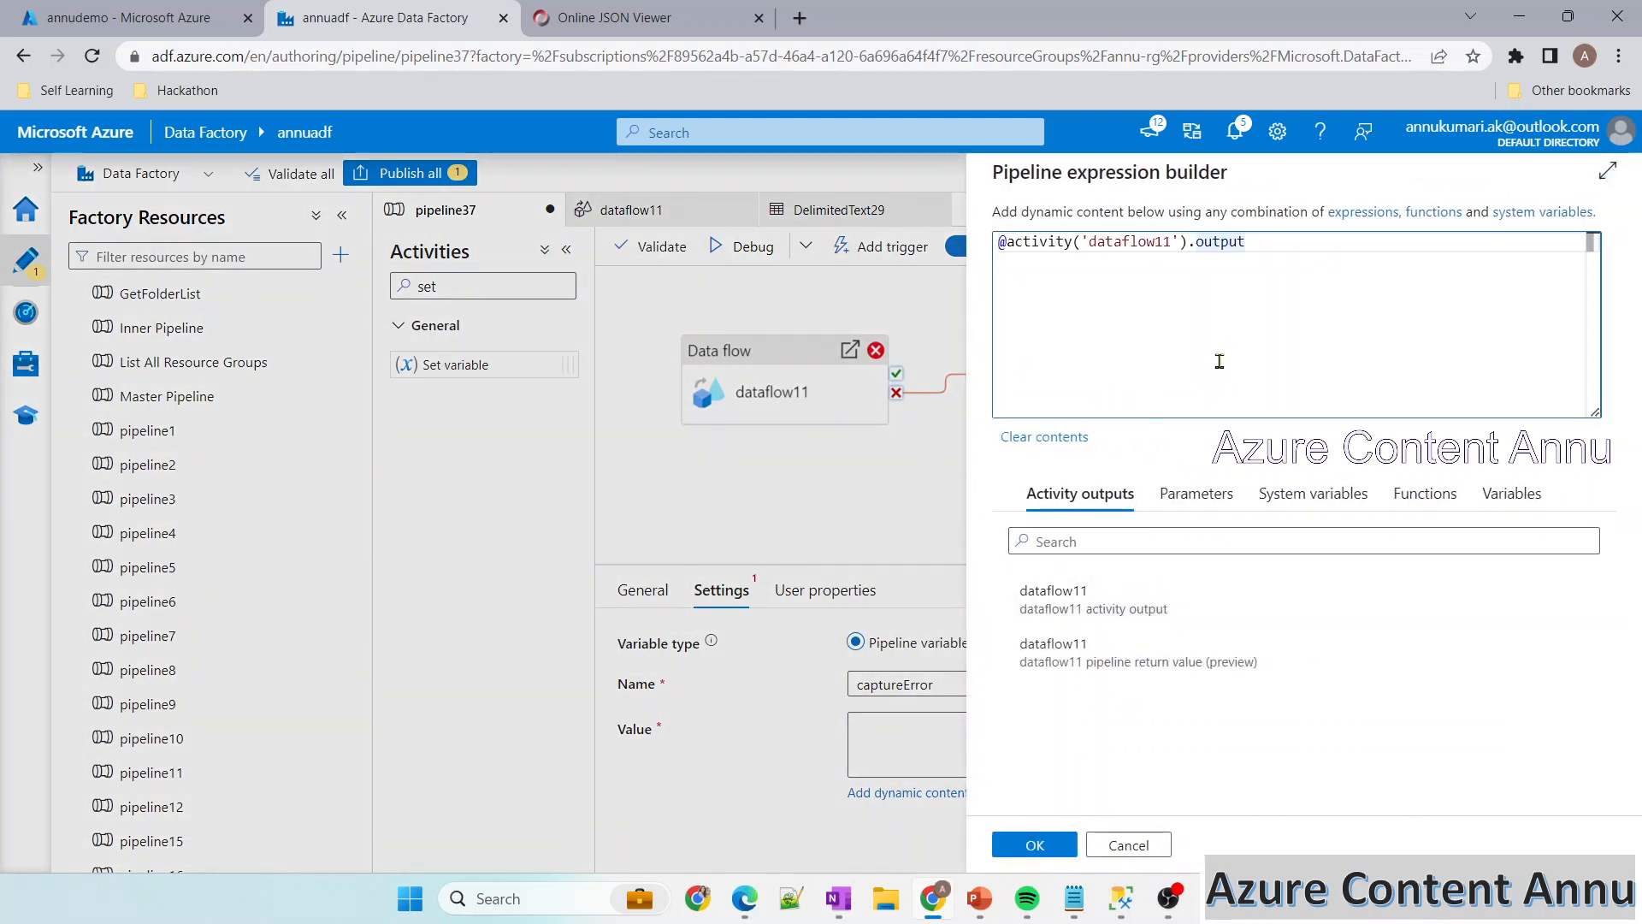
pyautogui.click(1007, 244)
pyautogui.write('{')
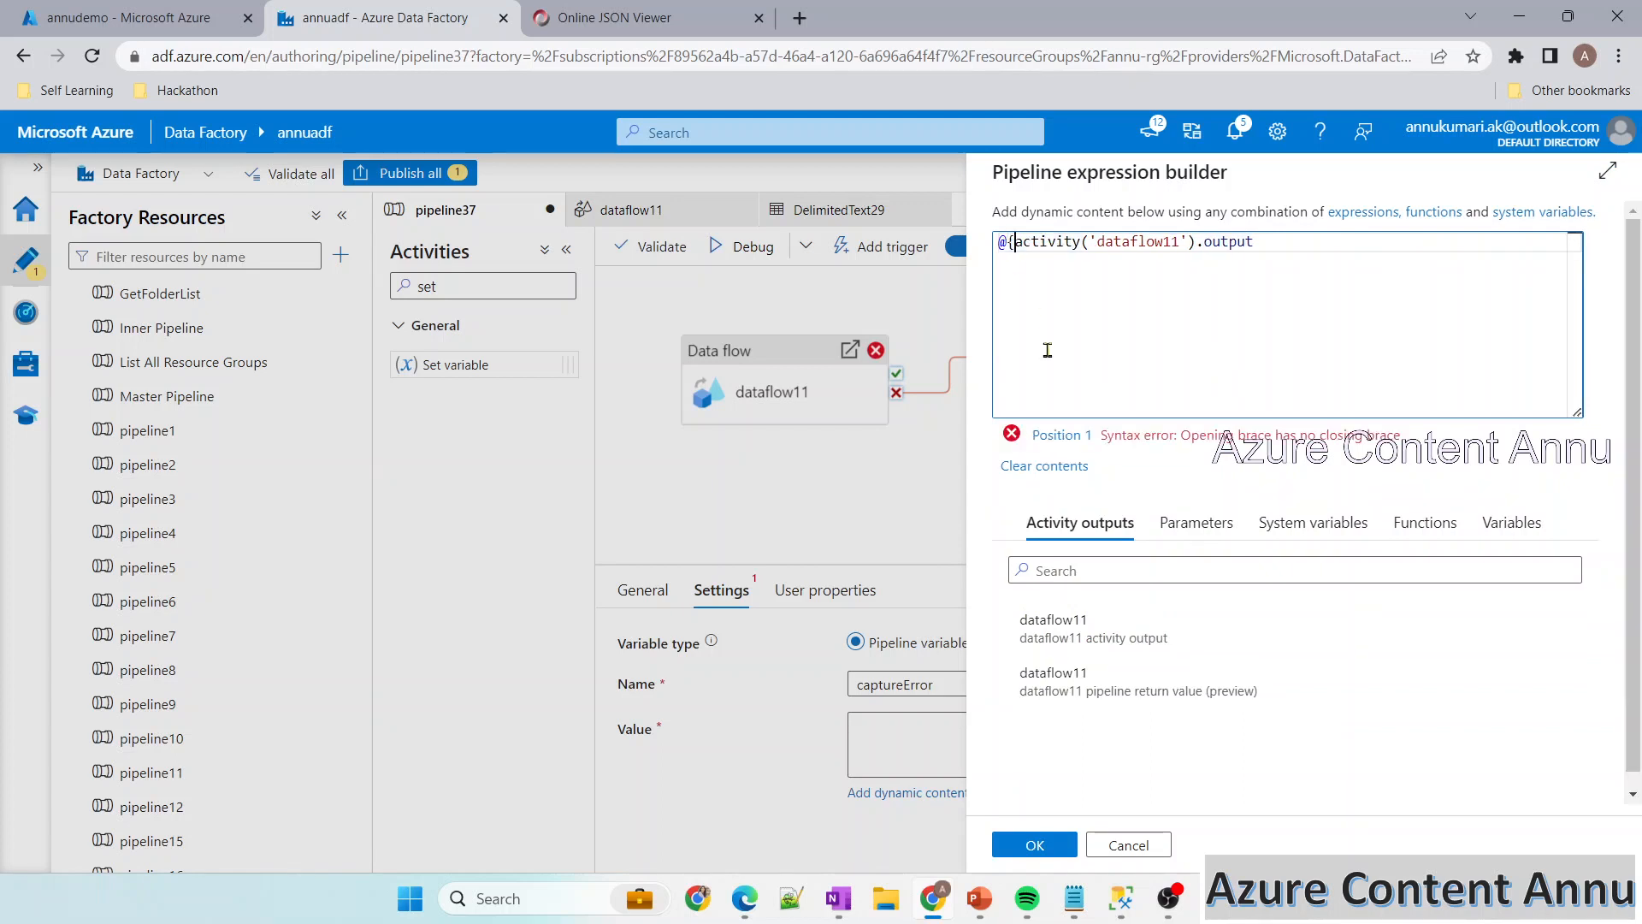
pyautogui.click(1323, 284)
pyautogui.write('}')
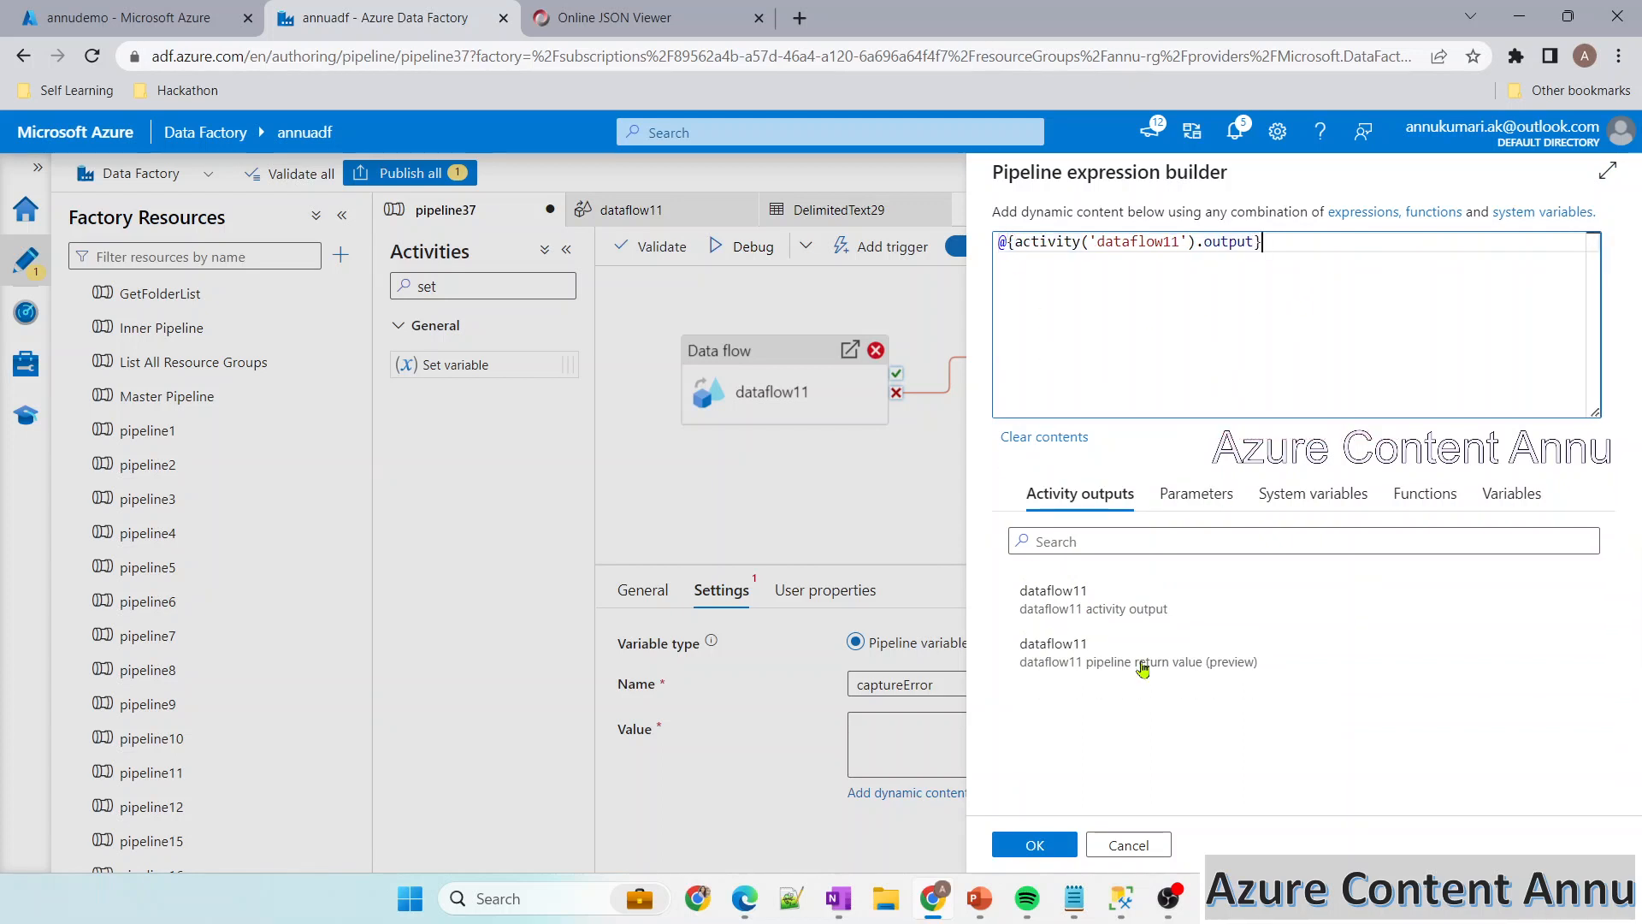
pyautogui.click(1030, 846)
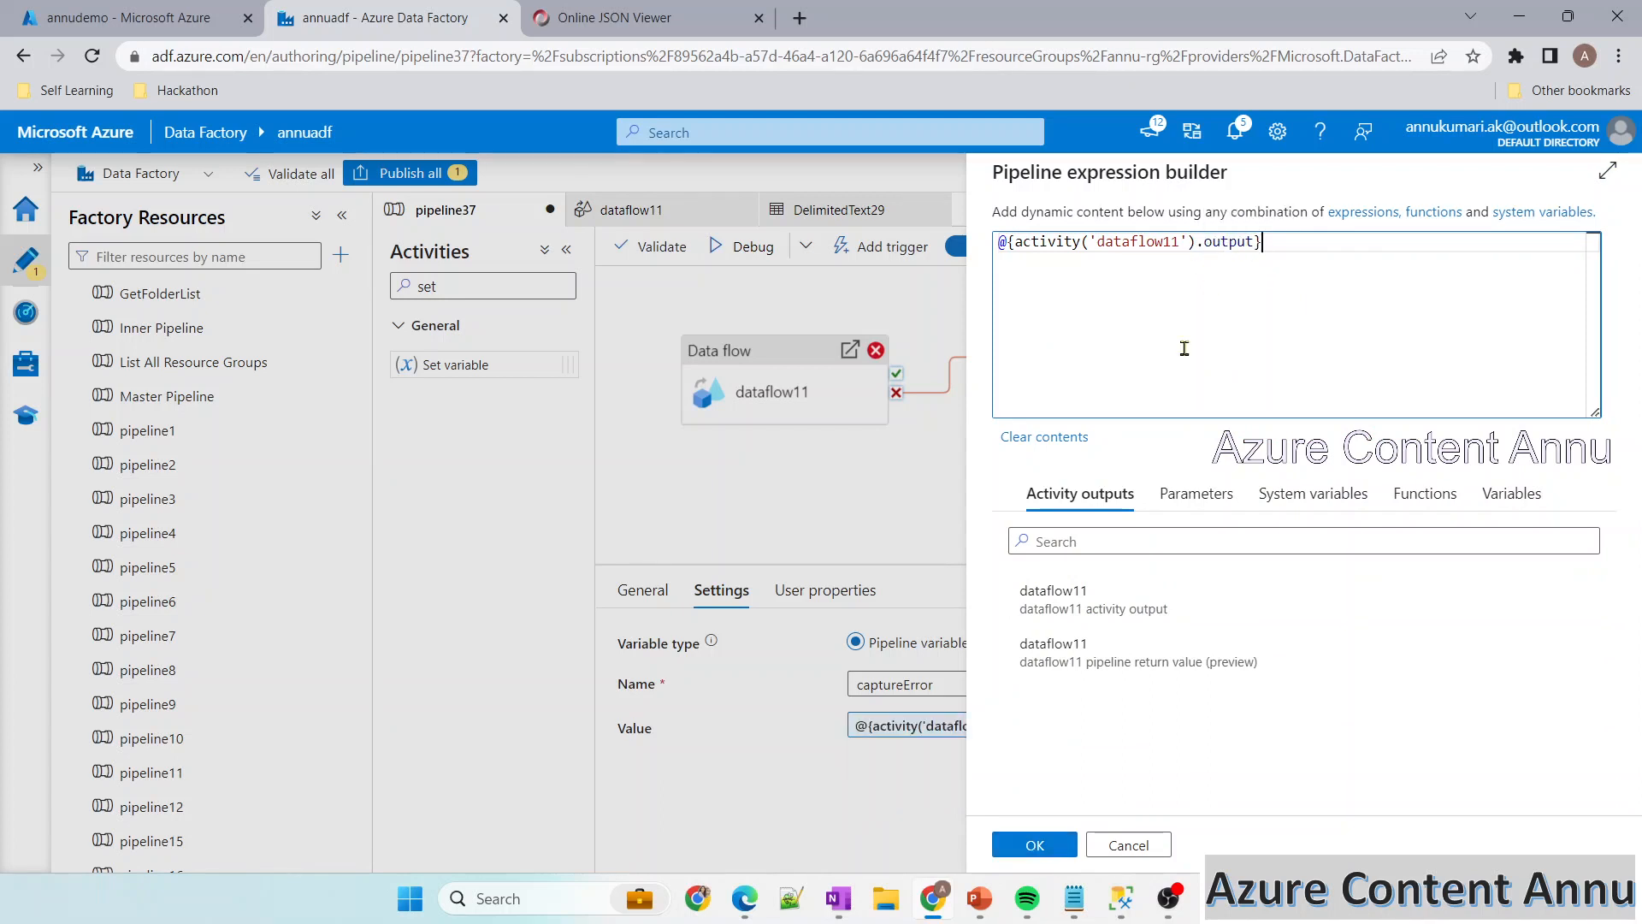
pyautogui.click(1035, 843)
# Examine the JSON output of the failed dataflow11 activity in the previous debug run
pyautogui.click(826, 518)
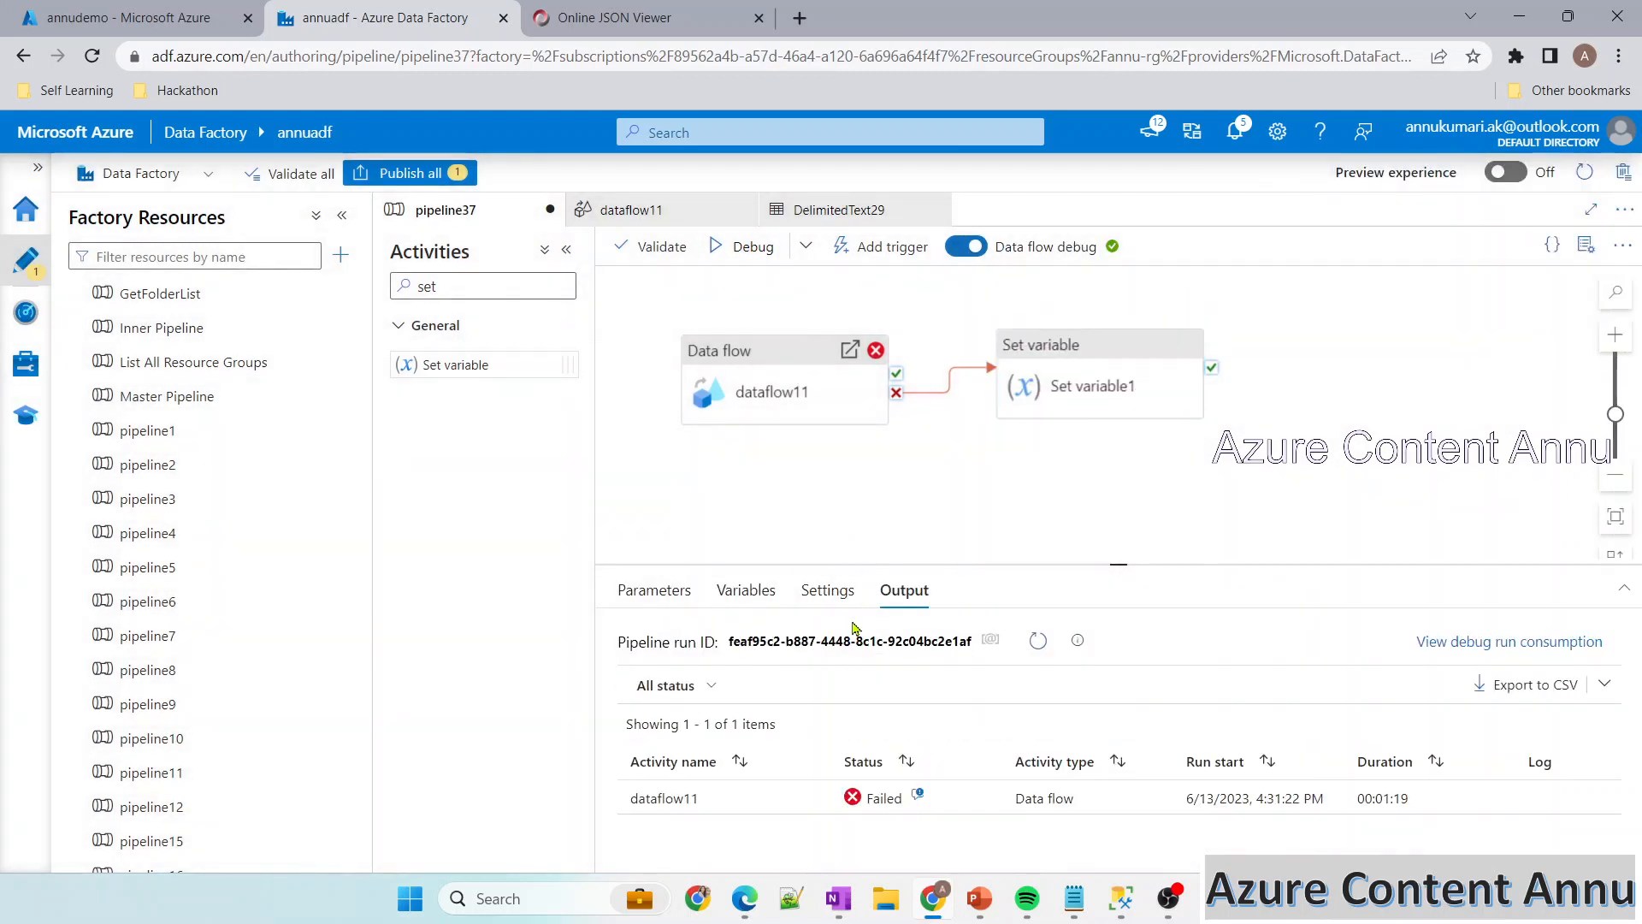
pyautogui.click(776, 795)
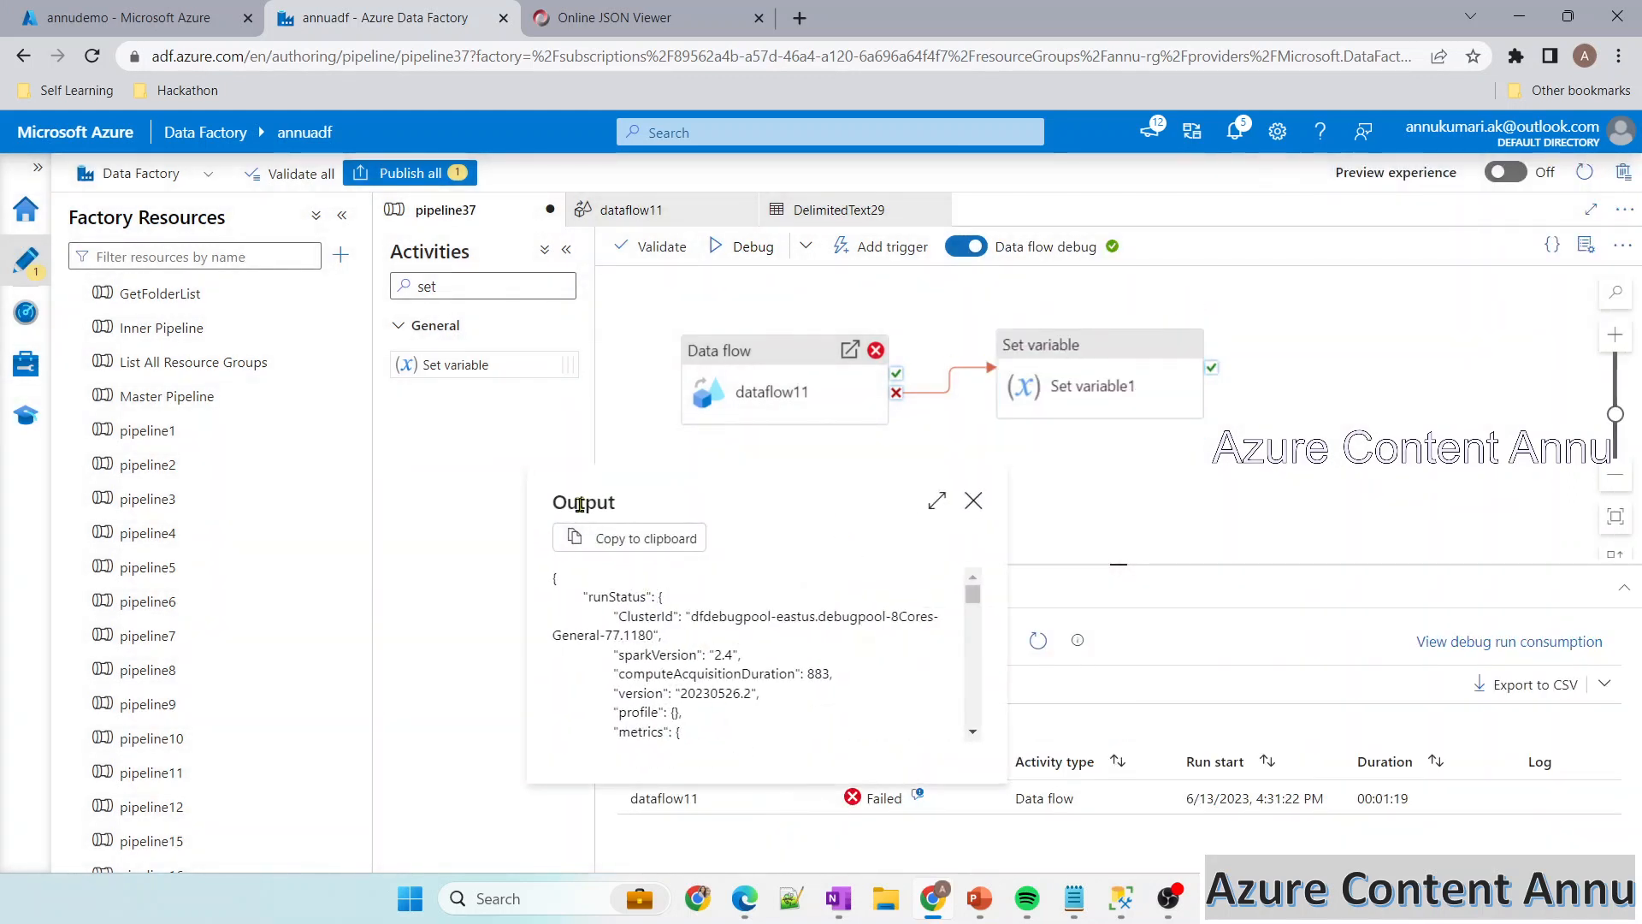
pyautogui.doubleClick(579, 505)
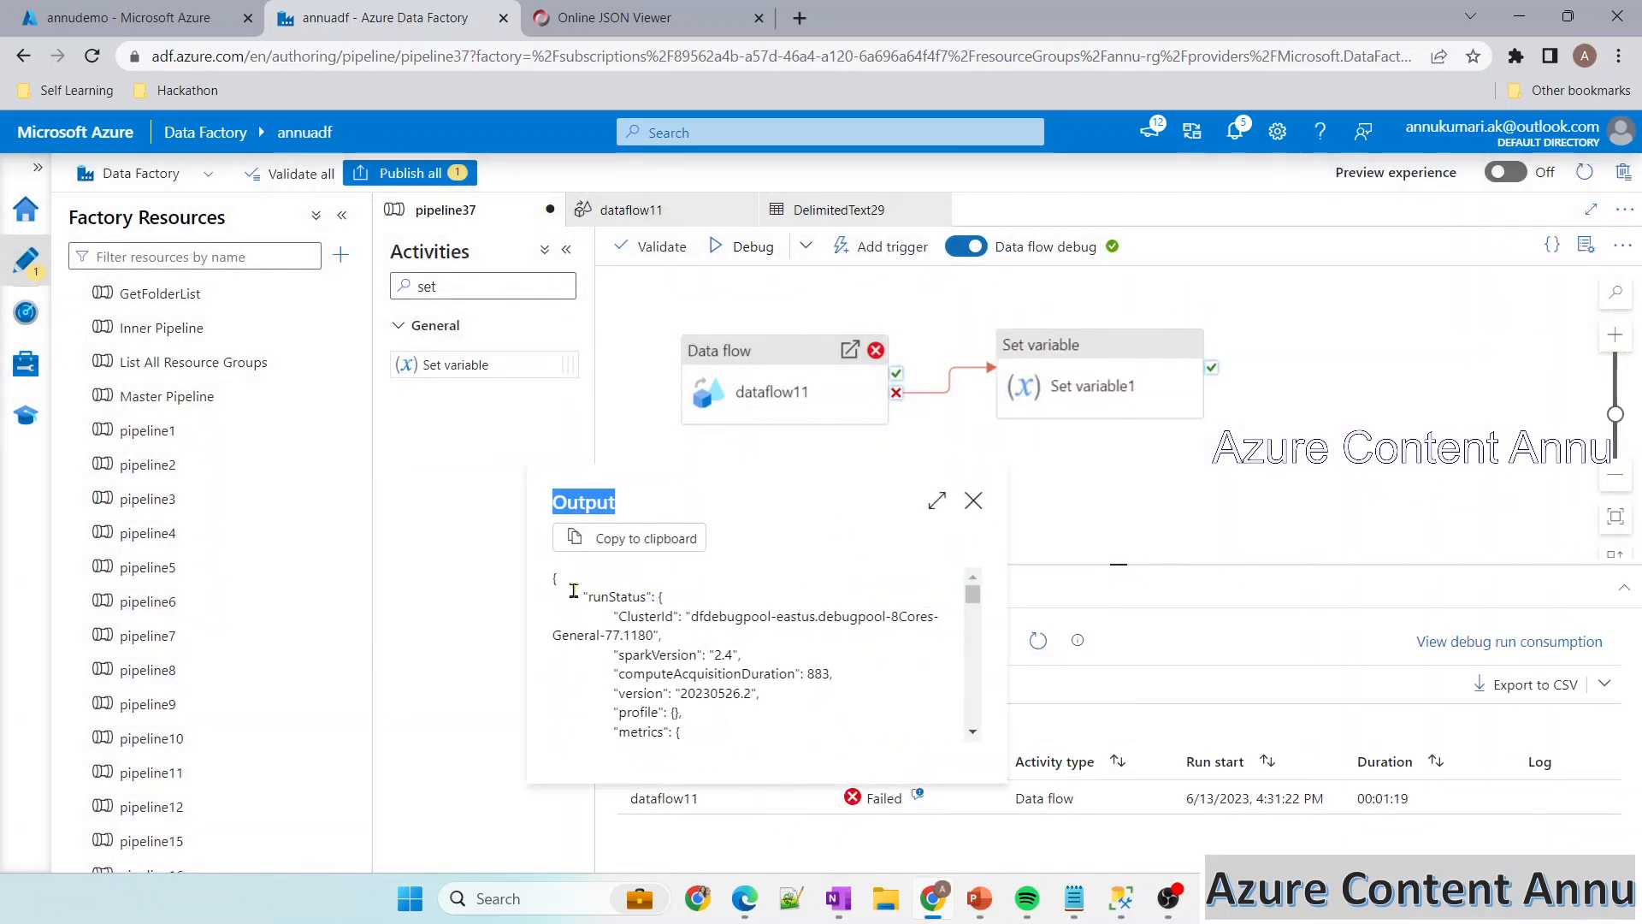
pyautogui.click(974, 504)
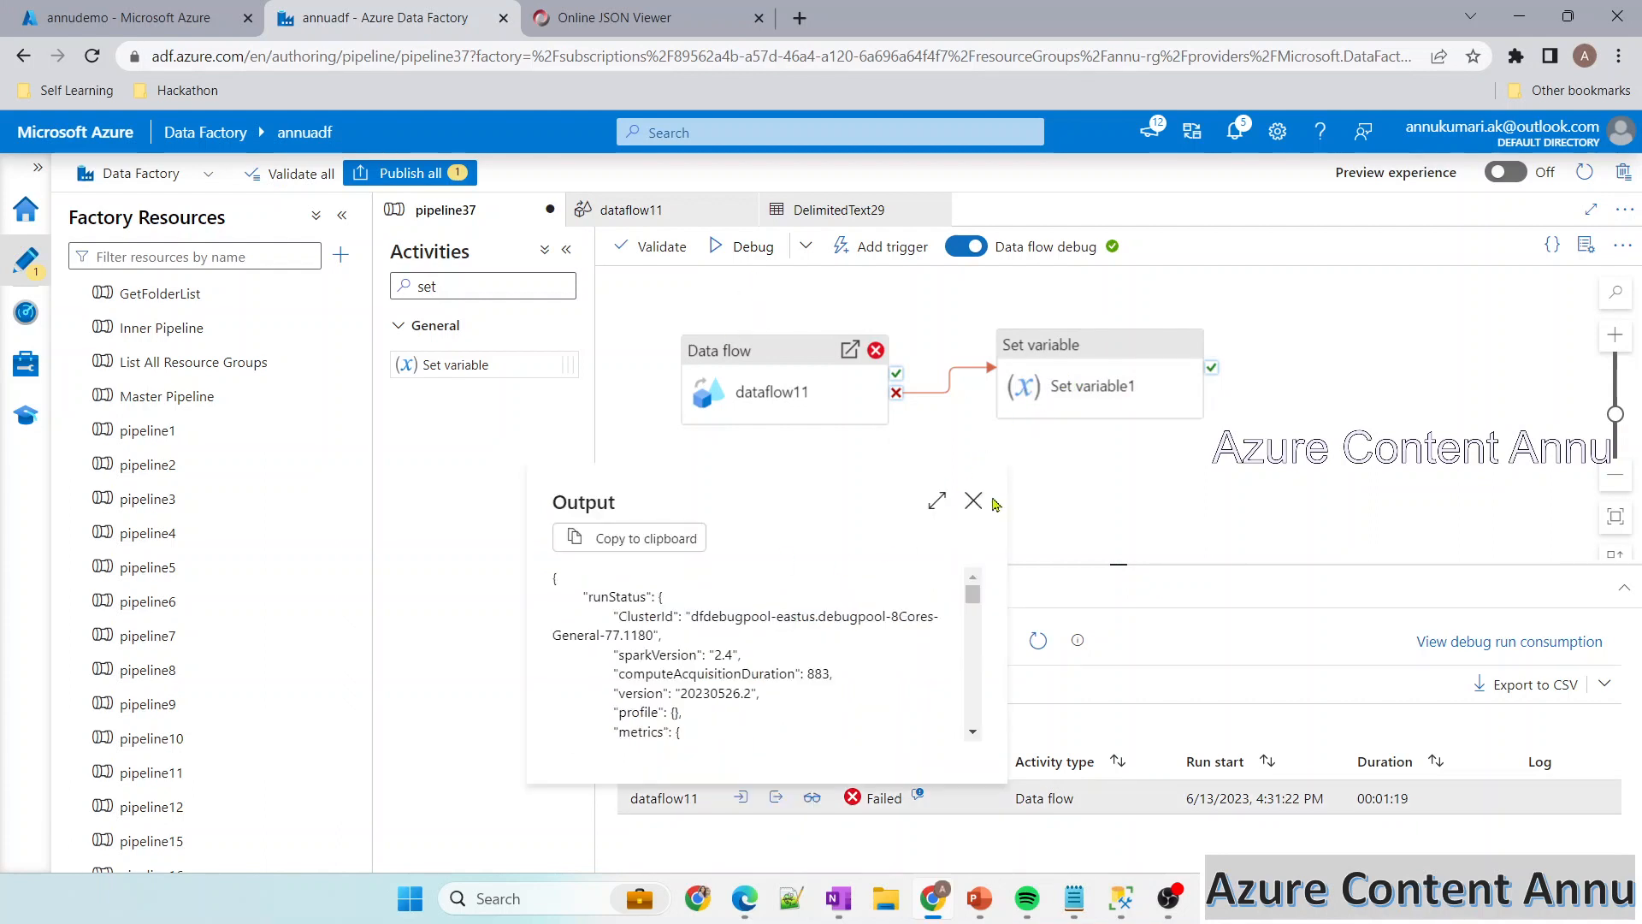
pyautogui.moveTo(548, 579); pyautogui.dragTo(741, 680)
pyautogui.scroll(5, 742, 681)
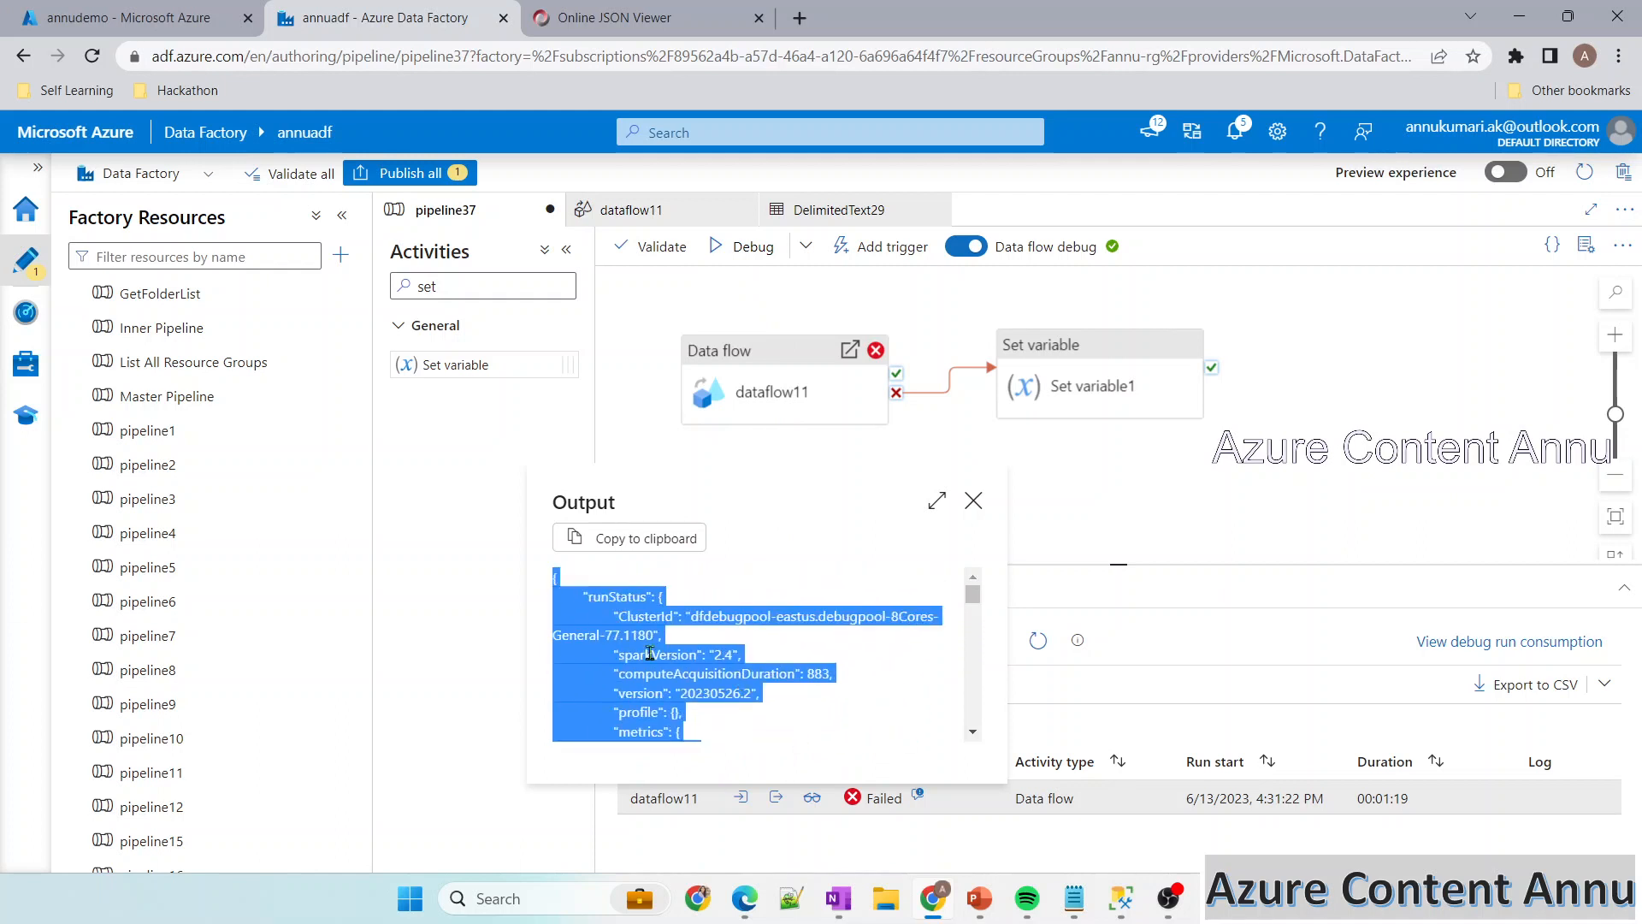
pyautogui.click(973, 501)
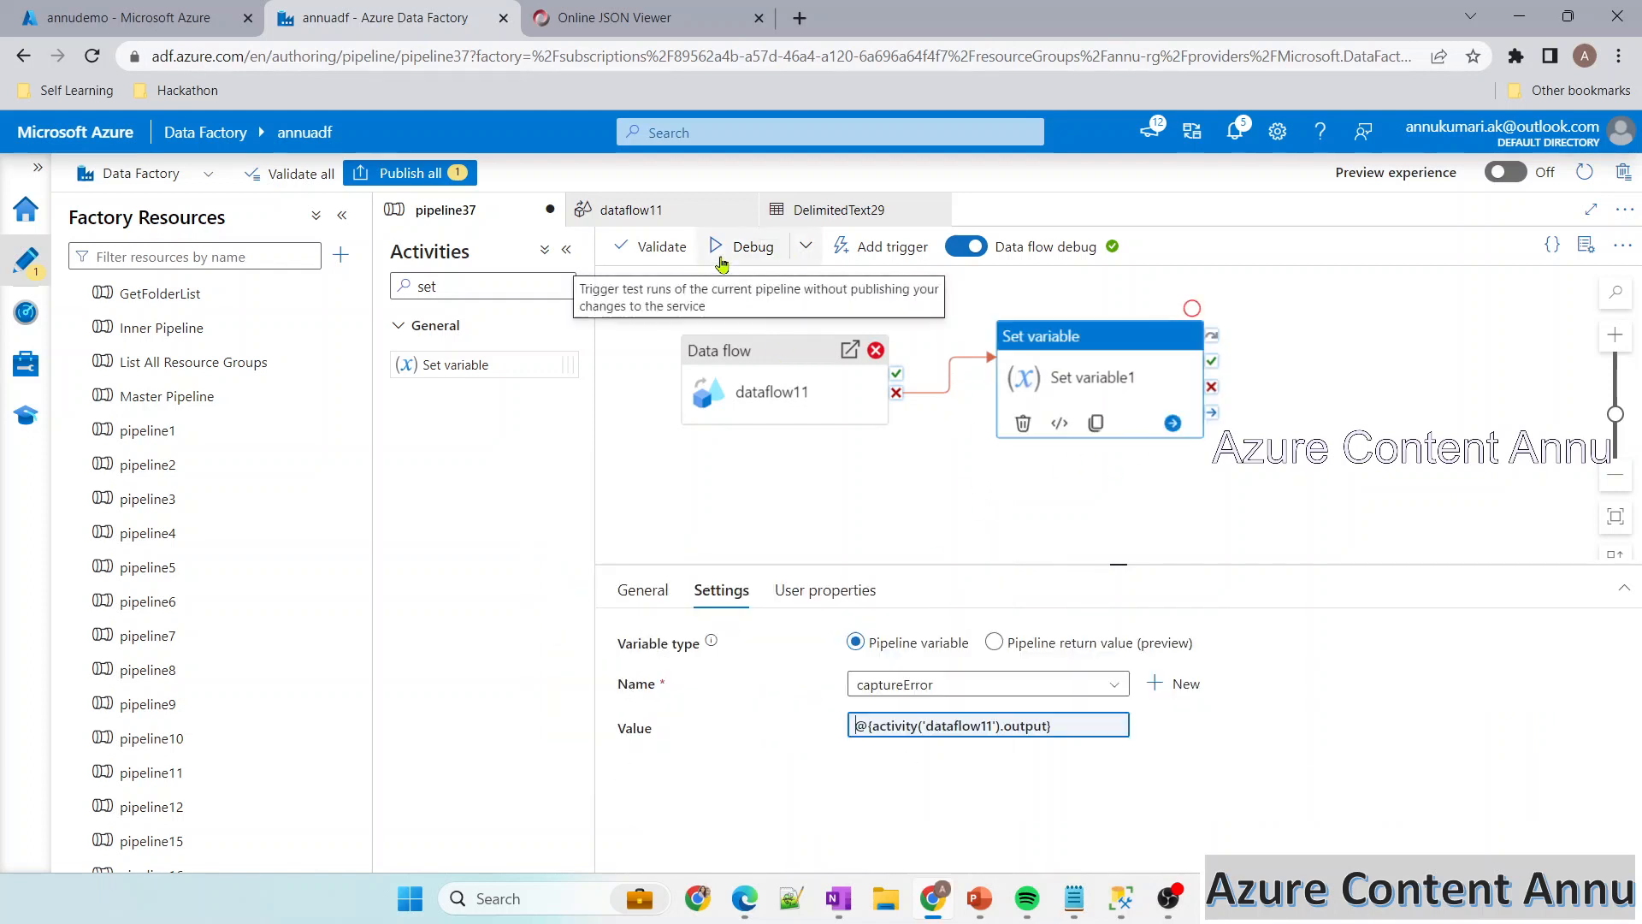
# Run pipeline37 in debug mode again and open the output of the Set variable1 activity
pyautogui.click(721, 252)
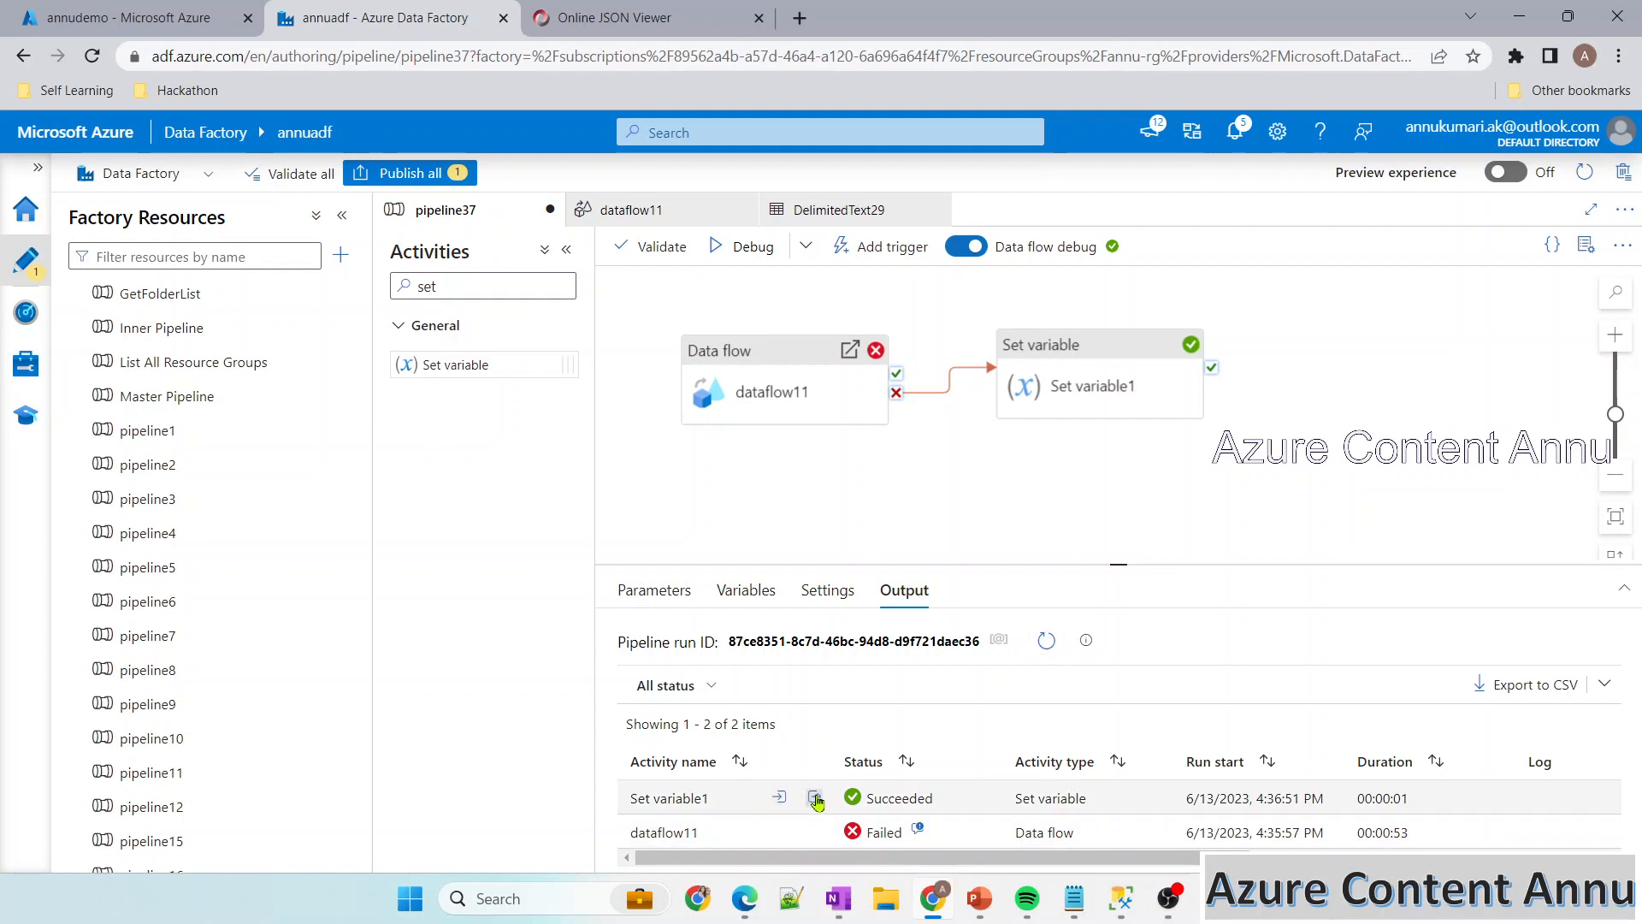
pyautogui.click(815, 799)
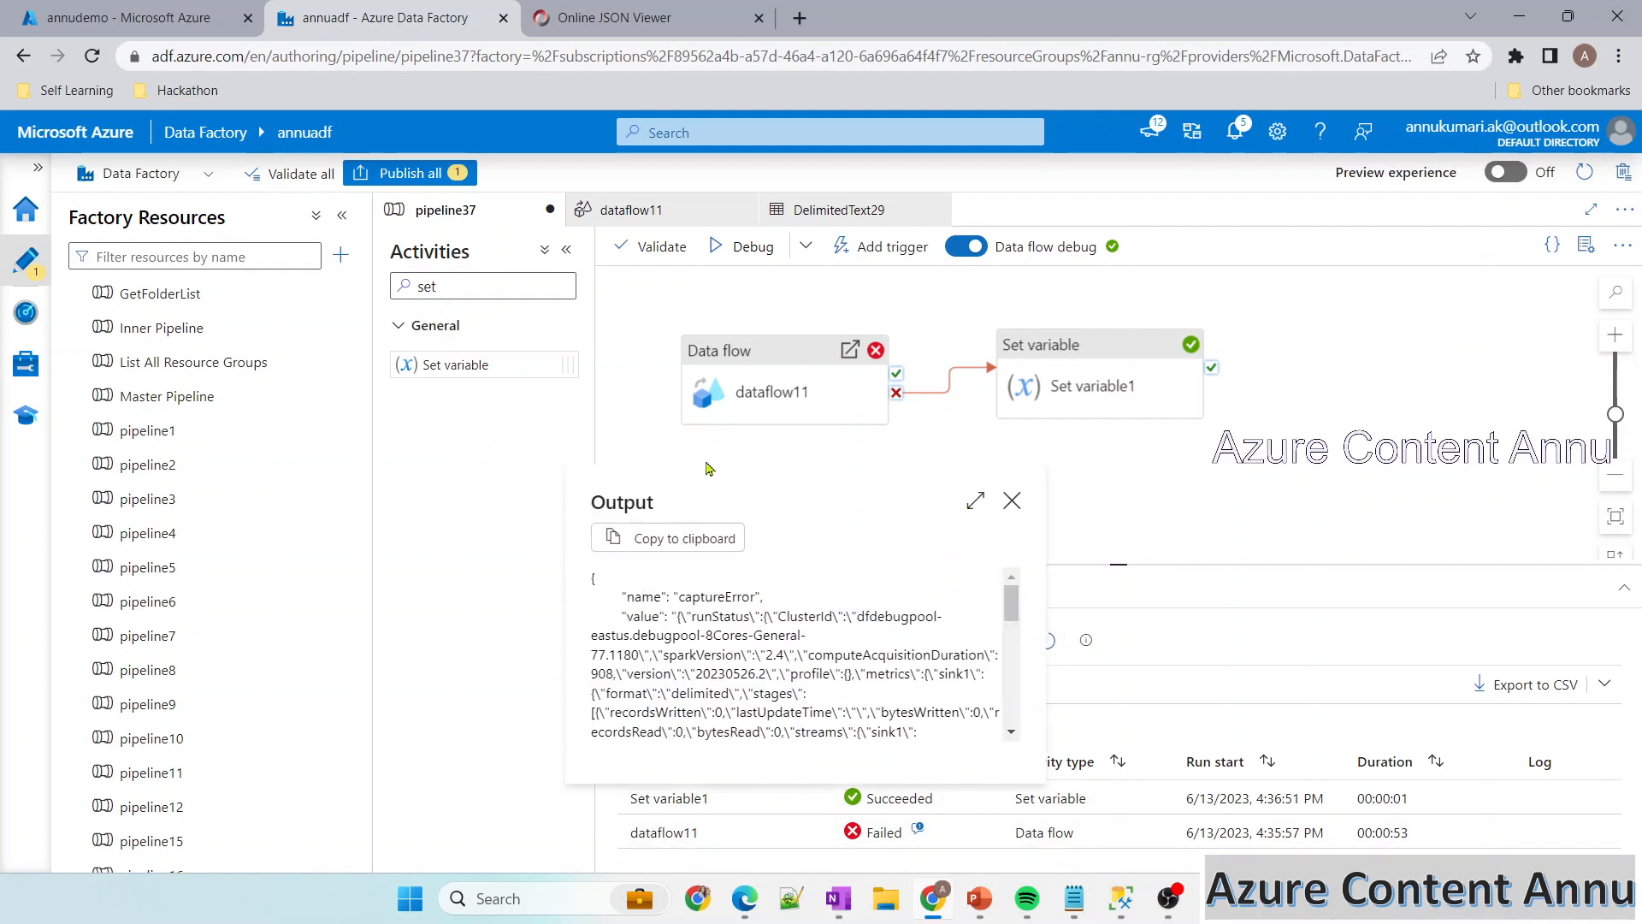
# Enlarge the Set variable1 output and copy the JSON held in the captureError value, without its enclosing quotes
pyautogui.click(975, 501)
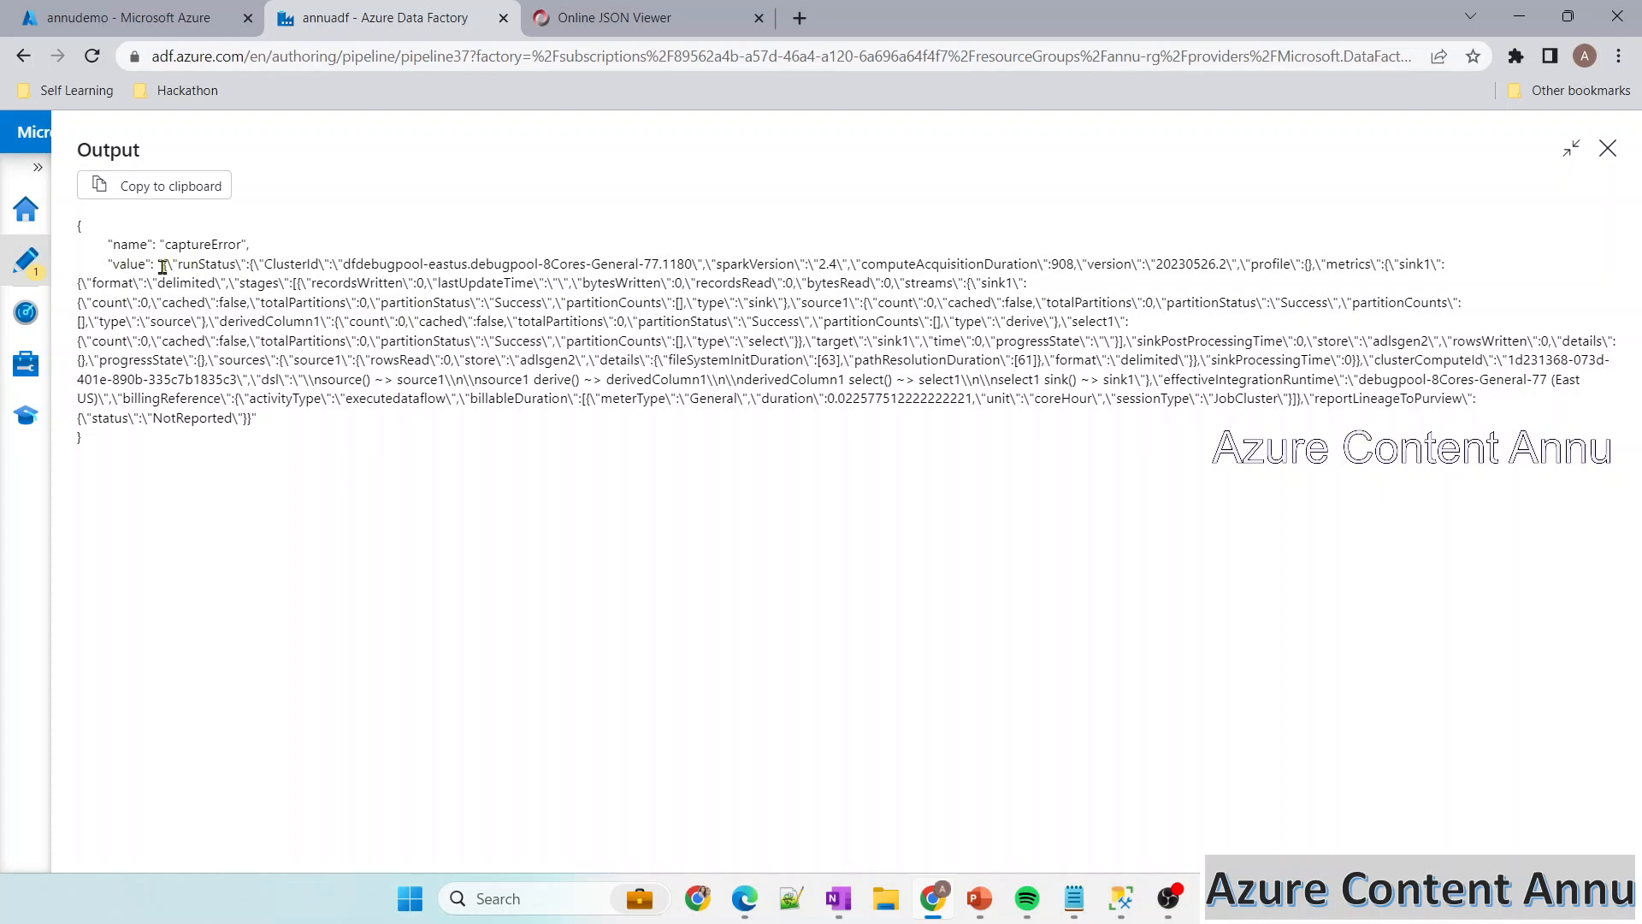
pyautogui.moveTo(164, 267); pyautogui.dragTo(117, 451)
pyautogui.hotkey('ctrl', 'c')
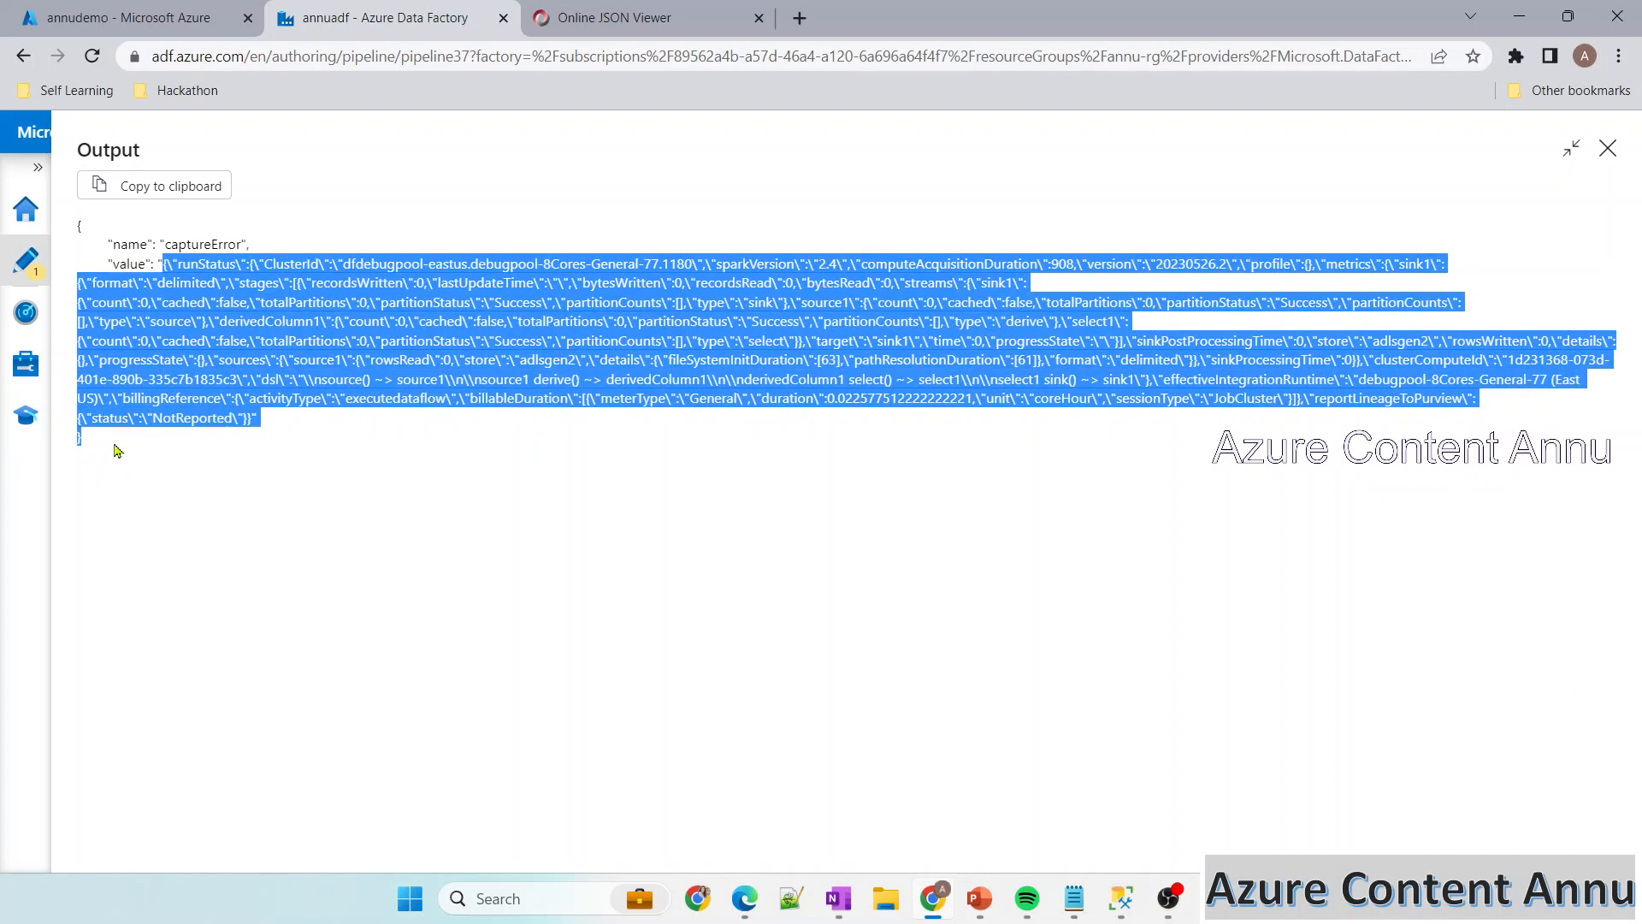
pyautogui.moveTo(253, 425); pyautogui.dragTo(254, 425)
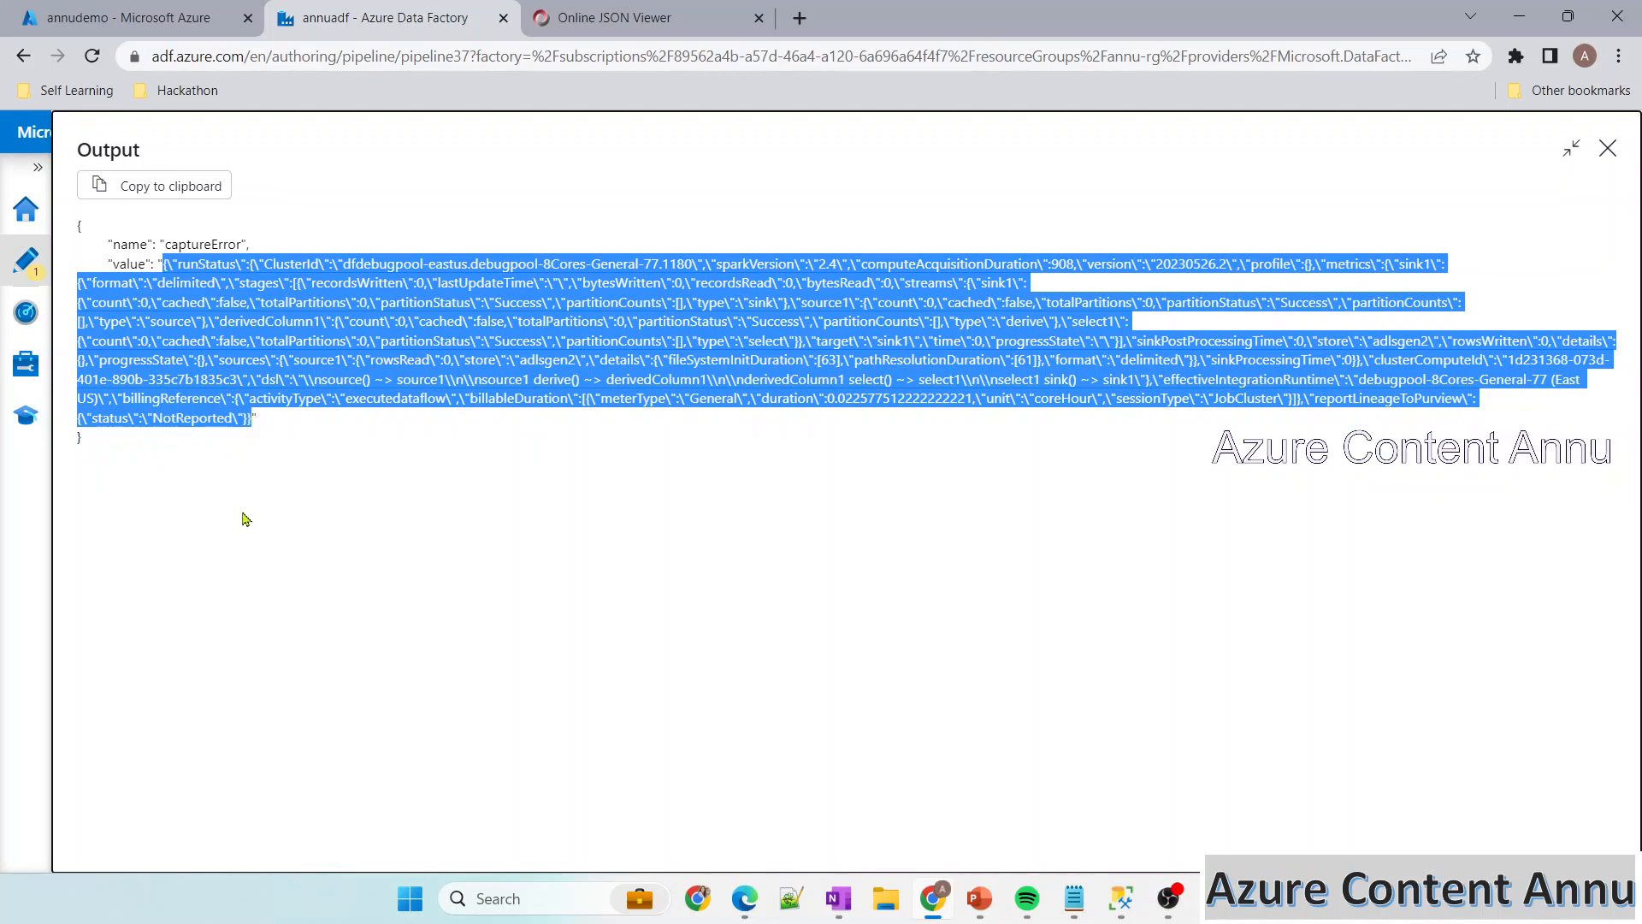
# Open Notepad and paste the copied captureError JSON into it
pyautogui.click(409, 899)
pyautogui.write('note')
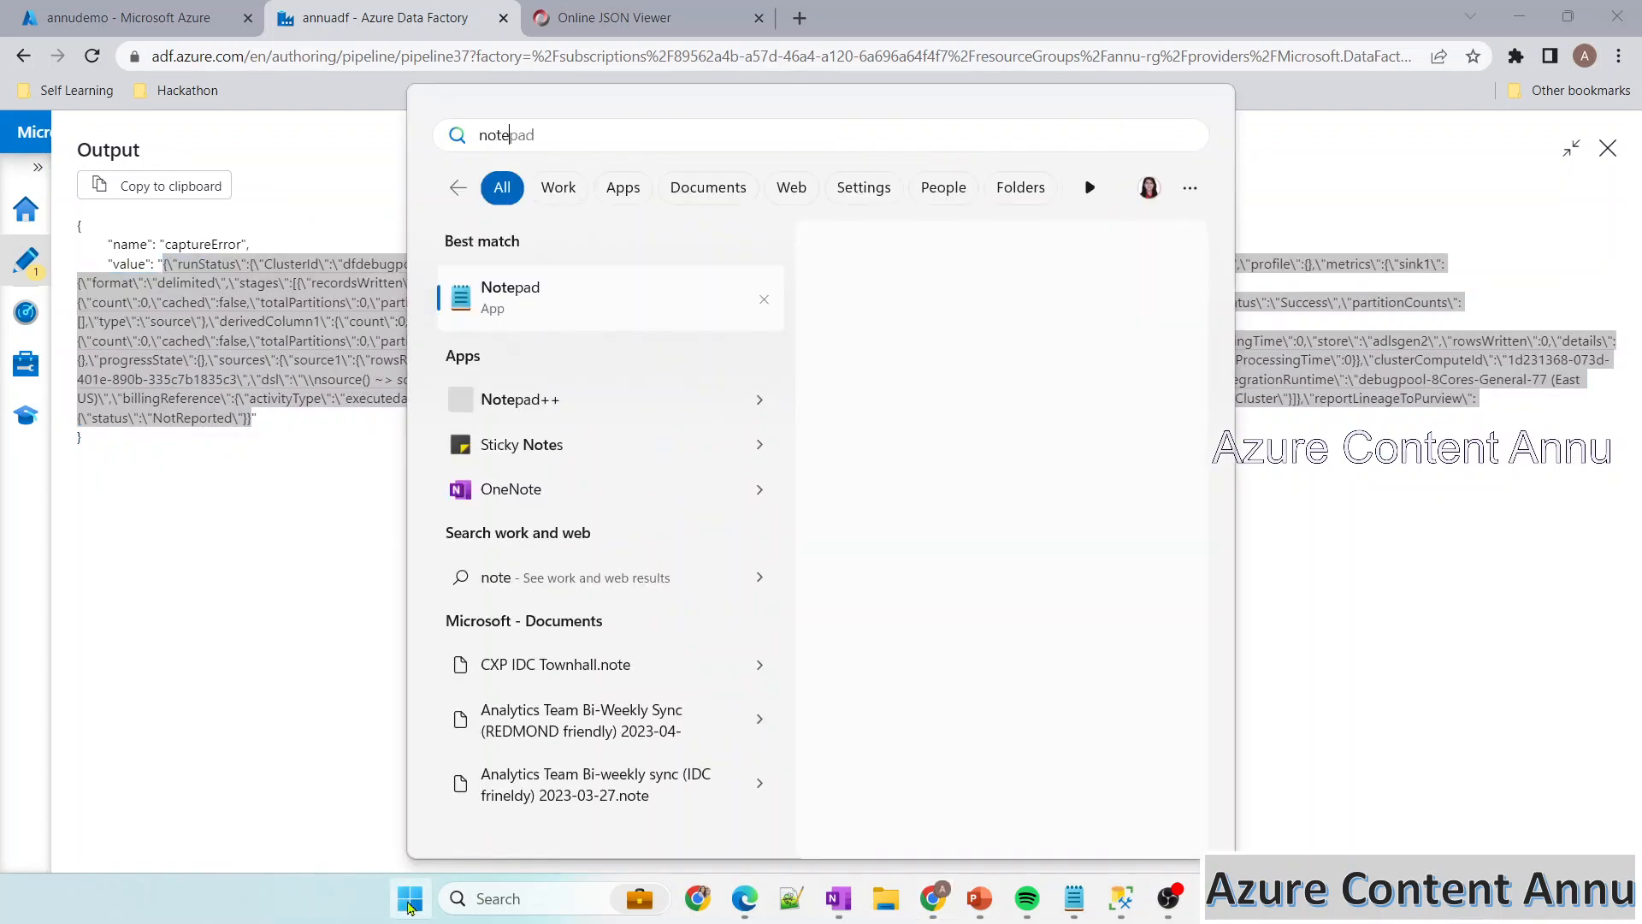
pyautogui.click(571, 291)
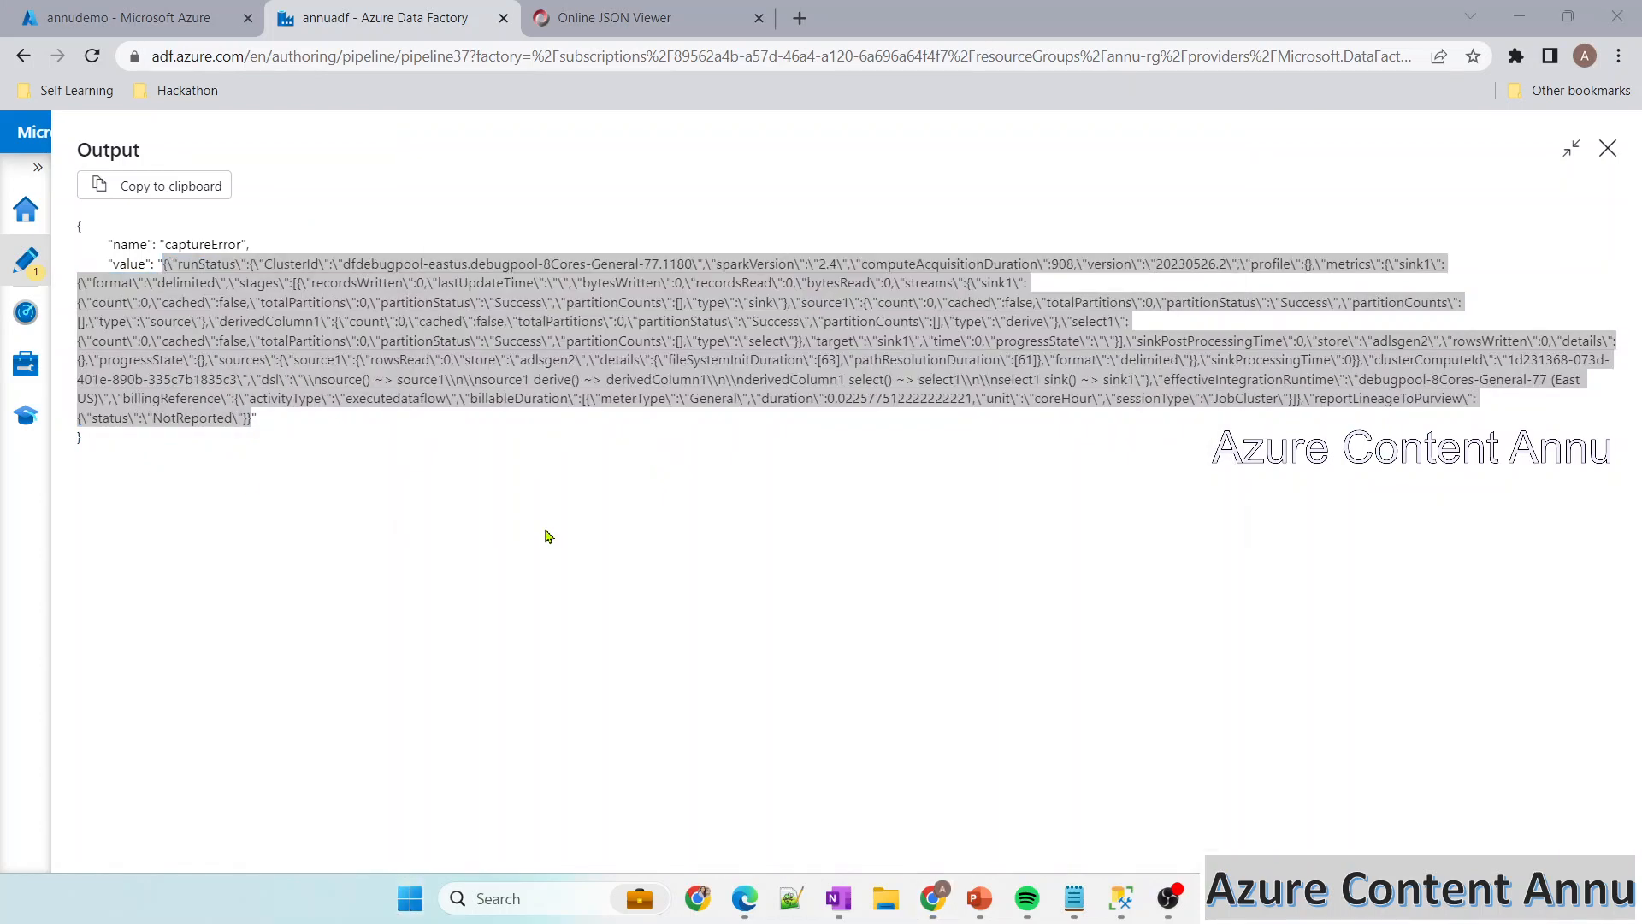
pyautogui.hotkey('ctrl', 'v')
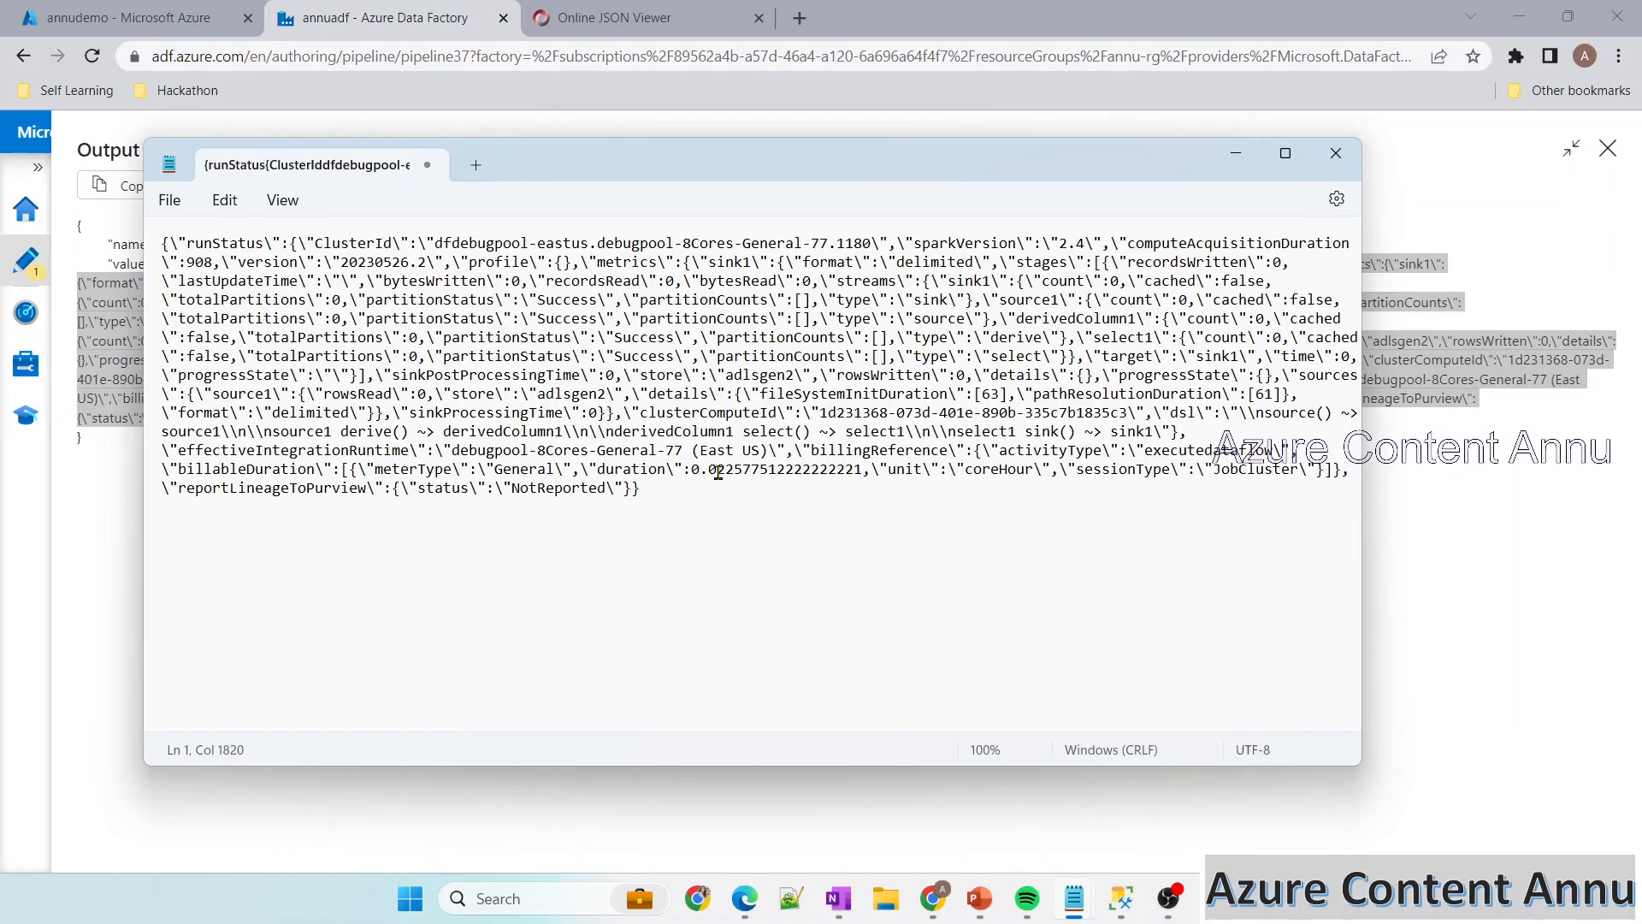
# Remove every backslash from the pasted JSON by replacing all "\" characters with nothing
pyautogui.hotkey('ctrl', 'h')
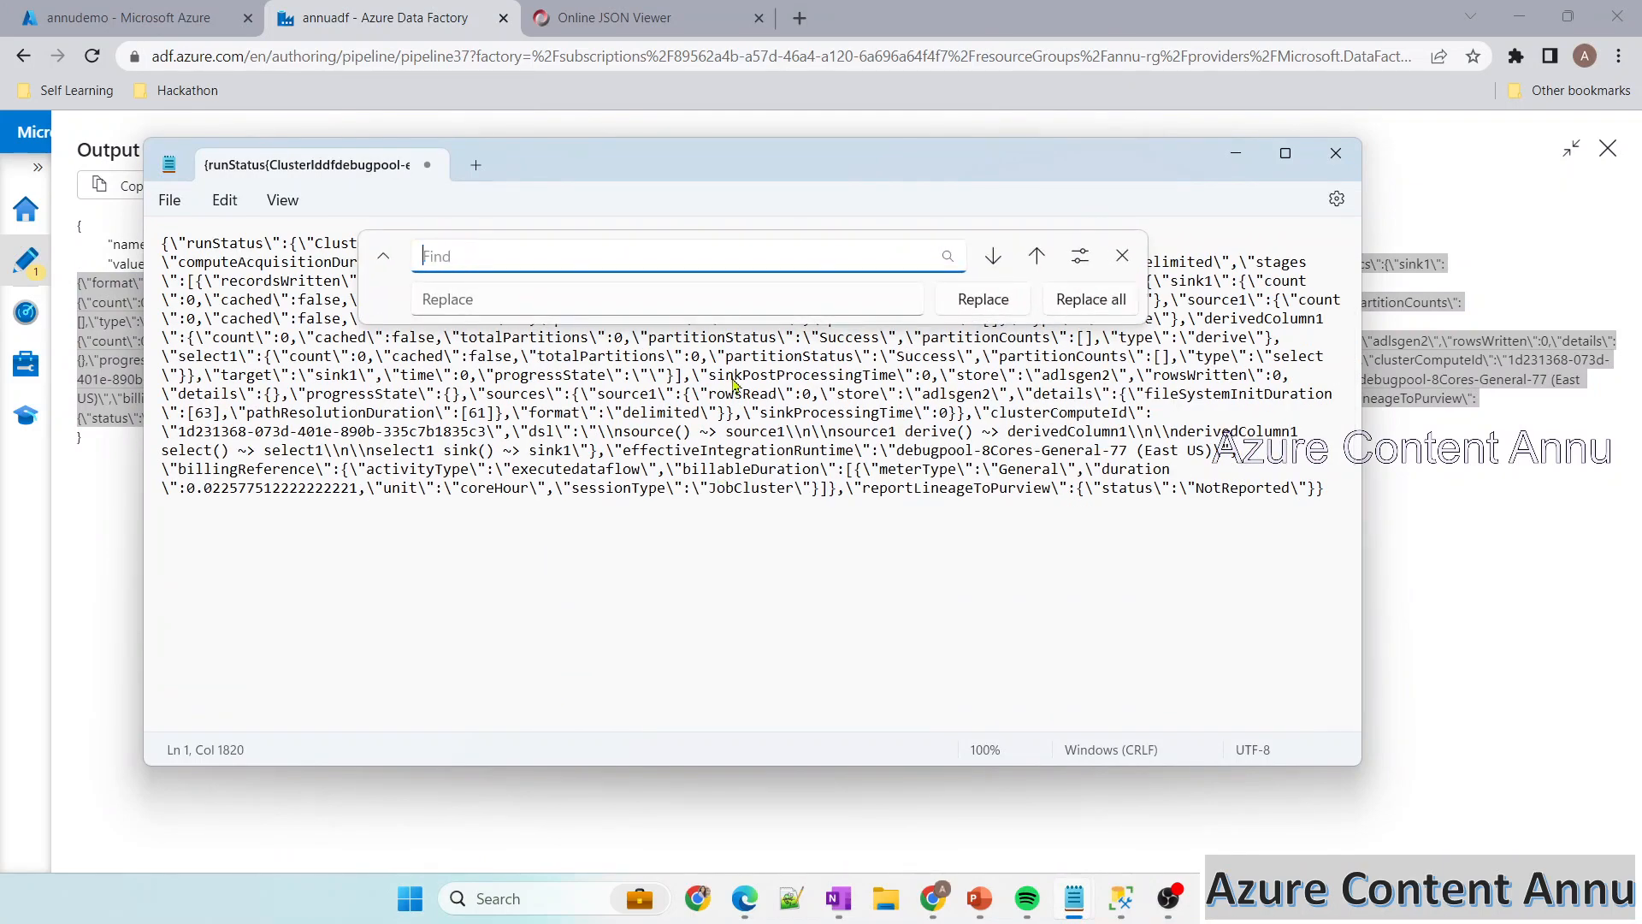
pyautogui.write('\\')
pyautogui.click(1098, 298)
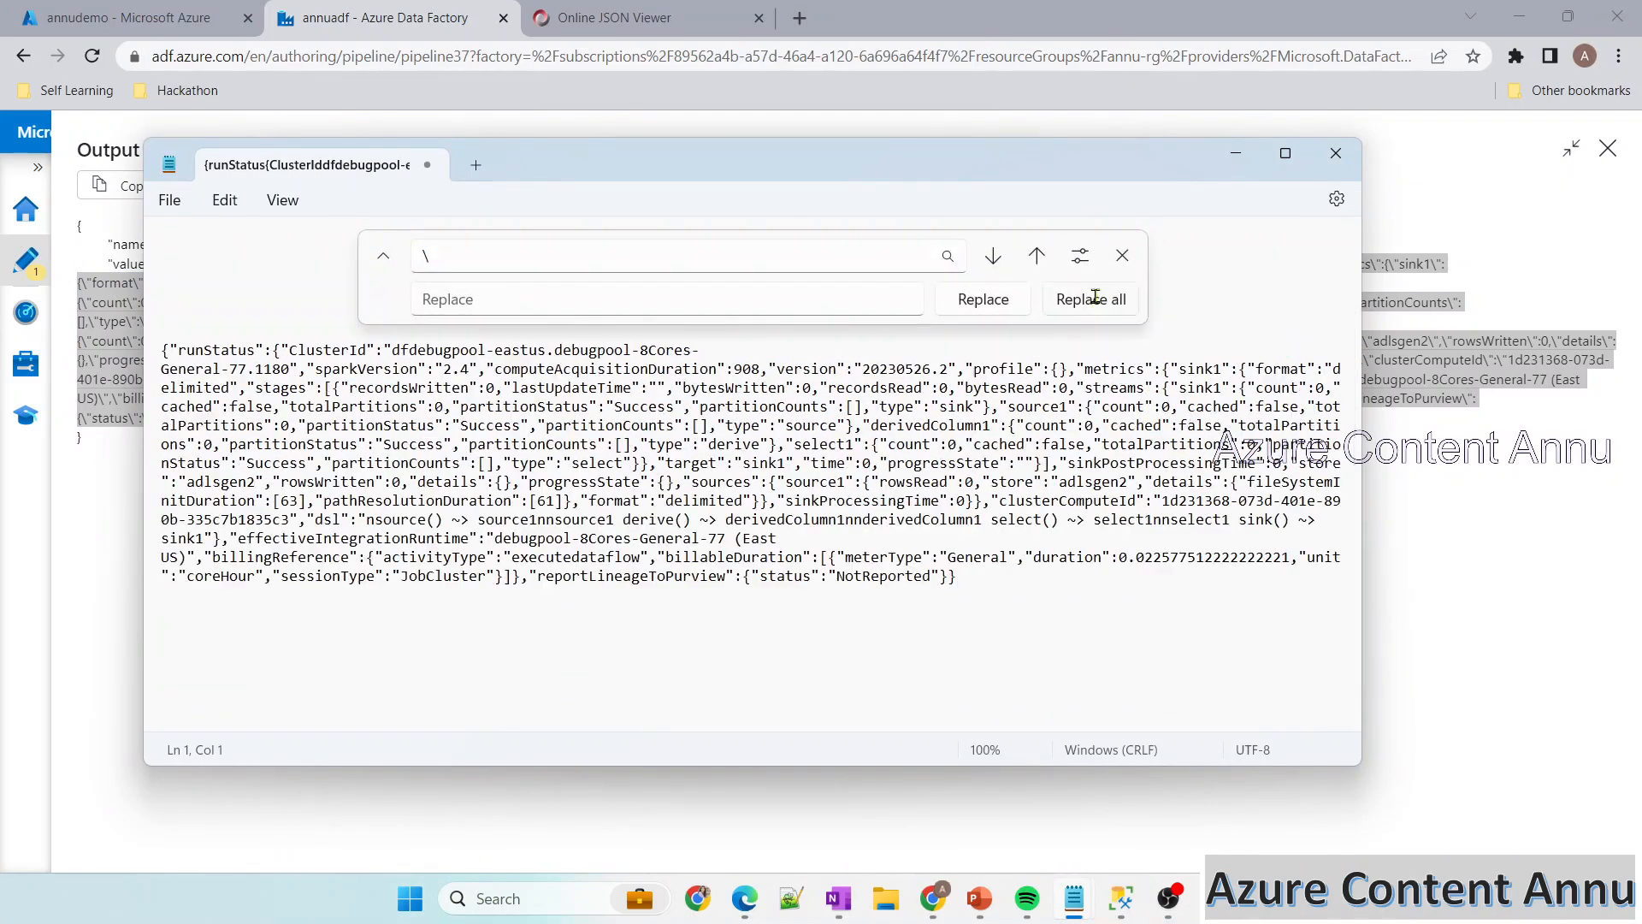
pyautogui.click(1122, 255)
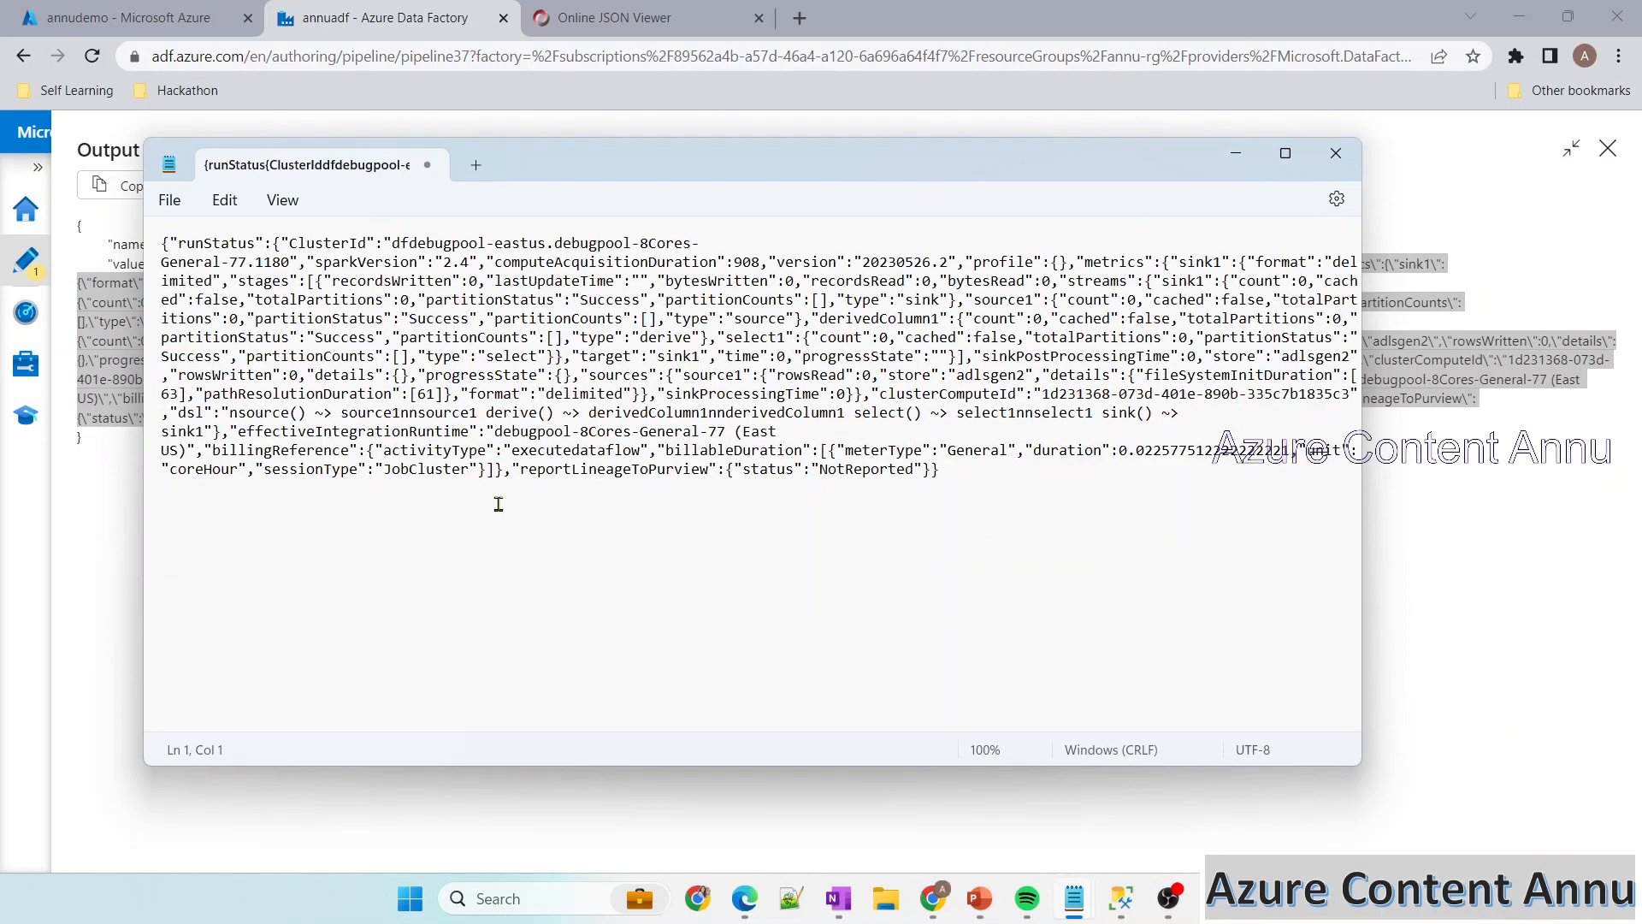
# Copy the cleaned JSON, search the web for "json compare online", and paste it as the first document on json-diff.com
pyautogui.moveTo(990, 490); pyautogui.dragTo(157, 244)
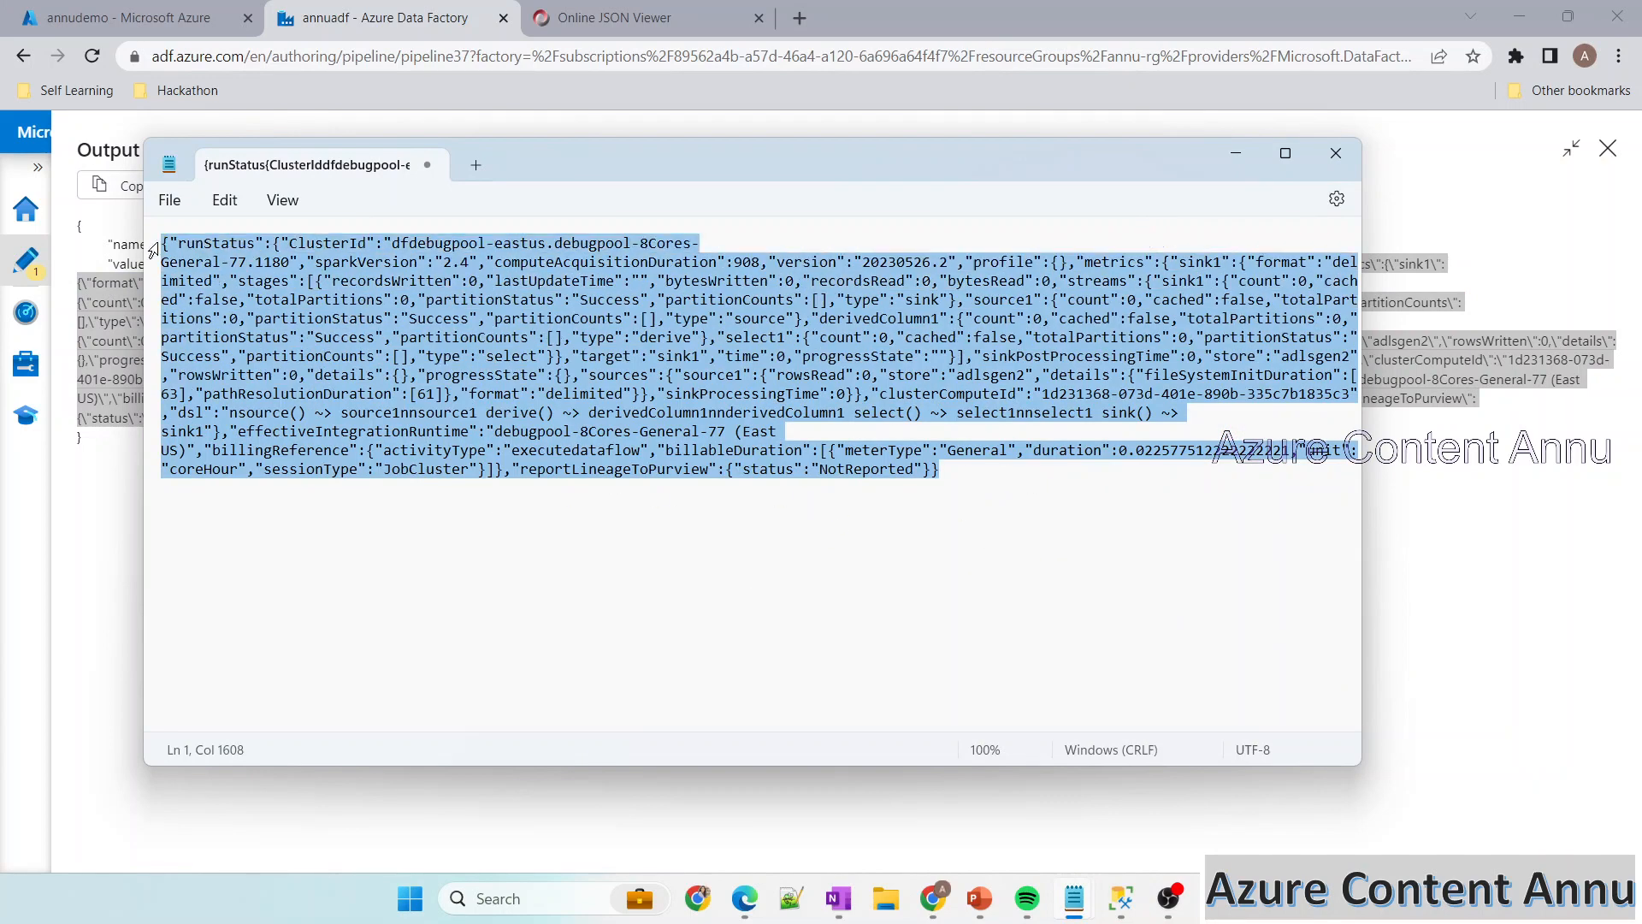
pyautogui.click(800, 18)
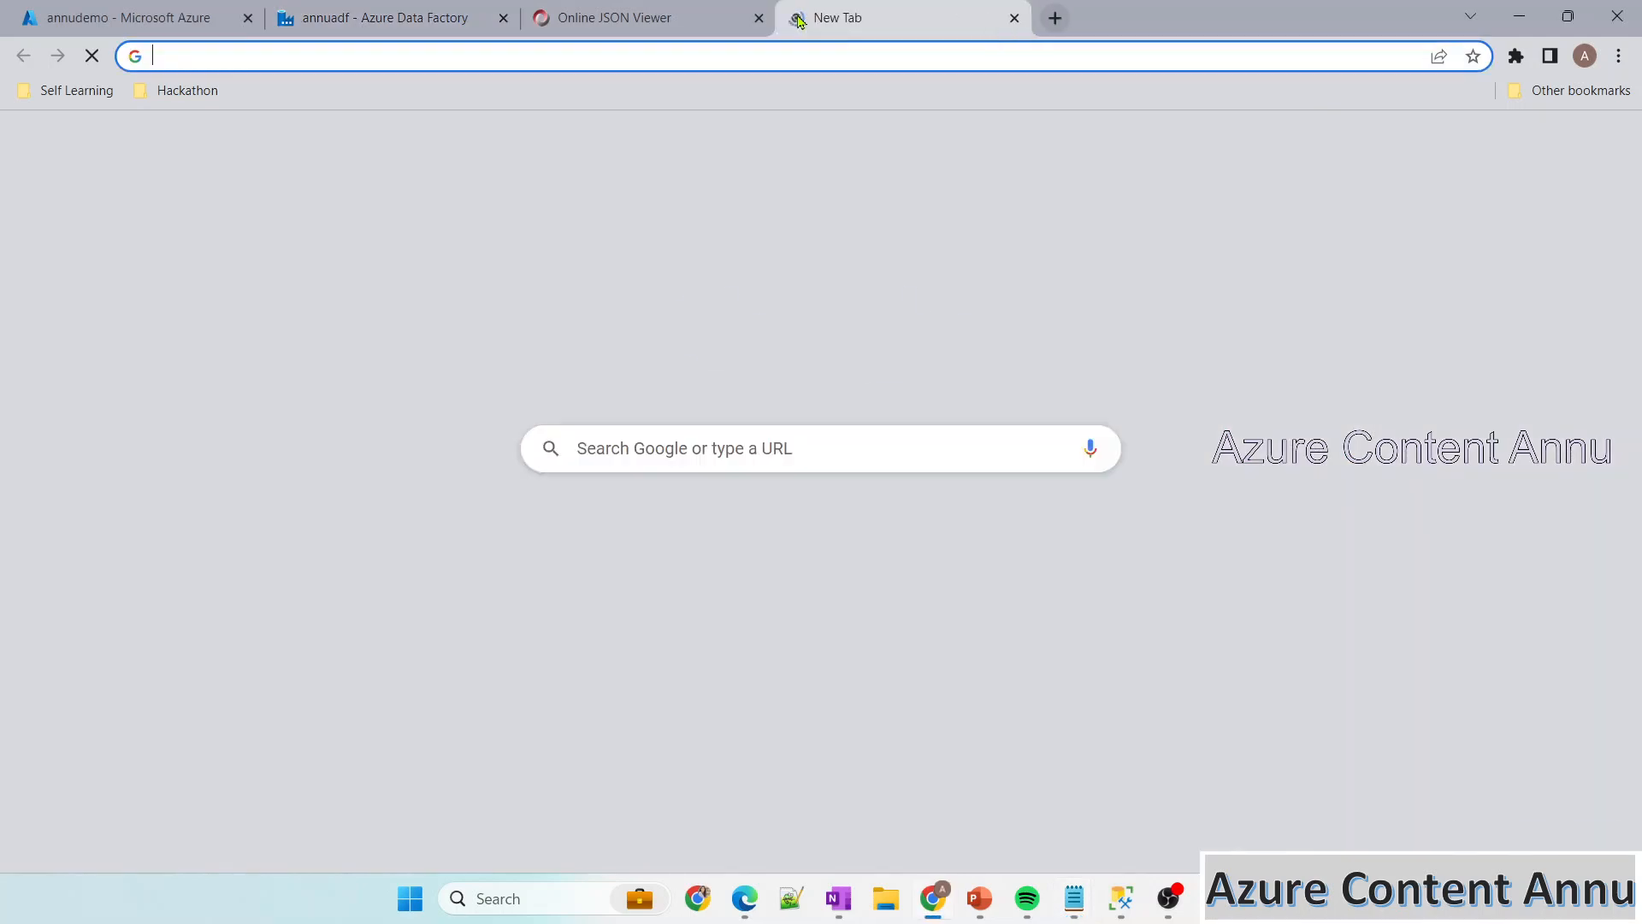
pyautogui.write('json comp')
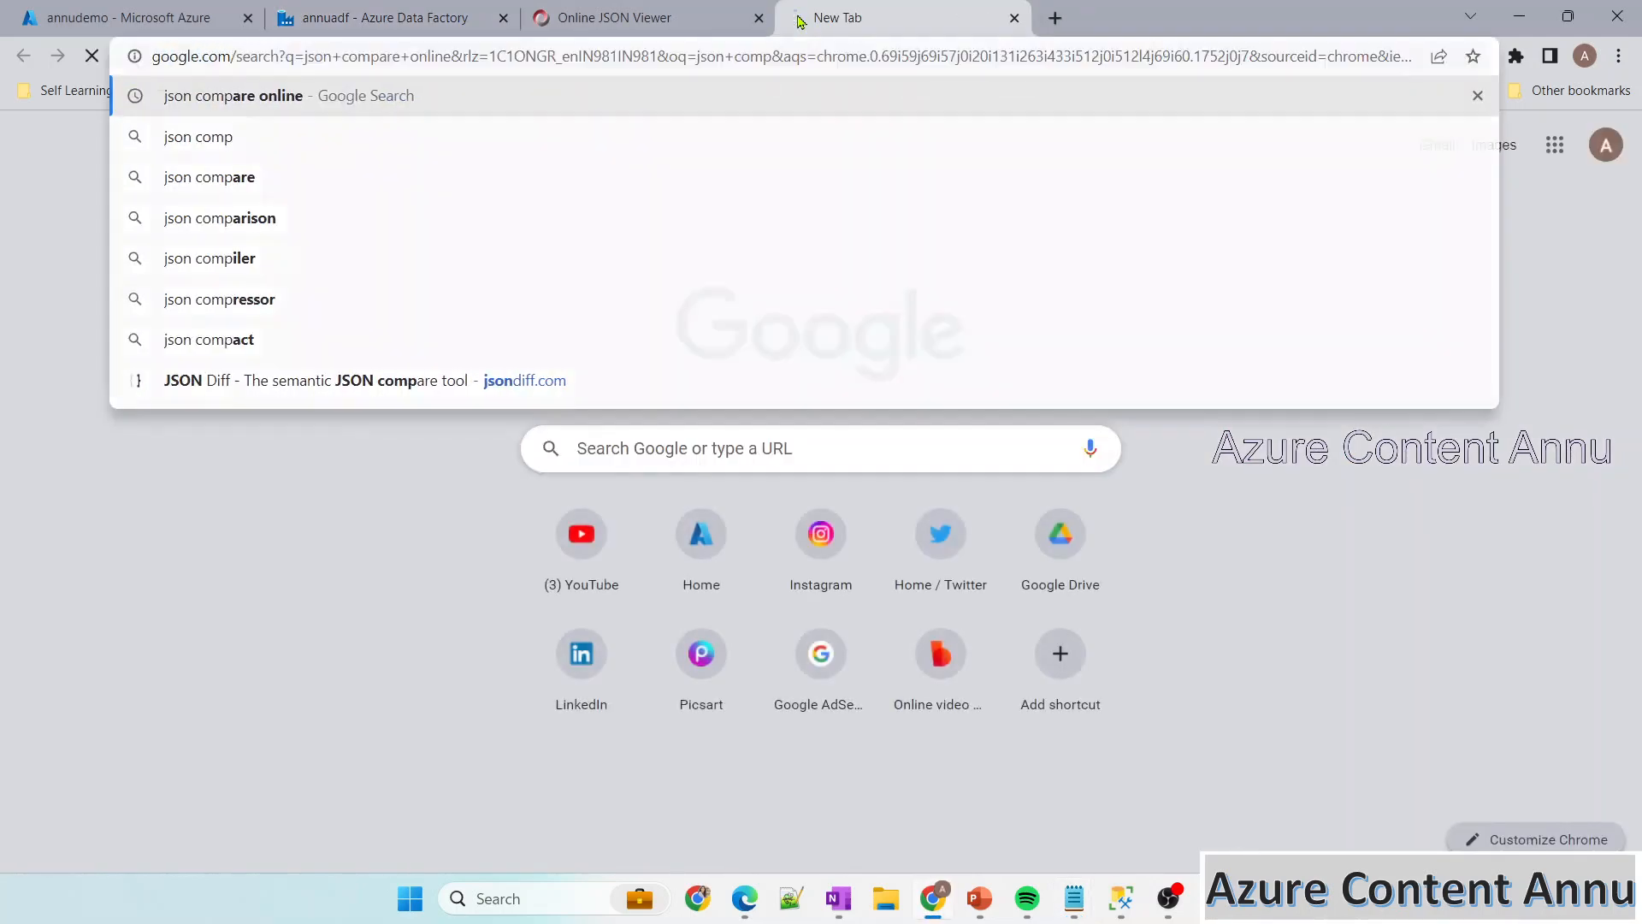
pyautogui.press('Return')
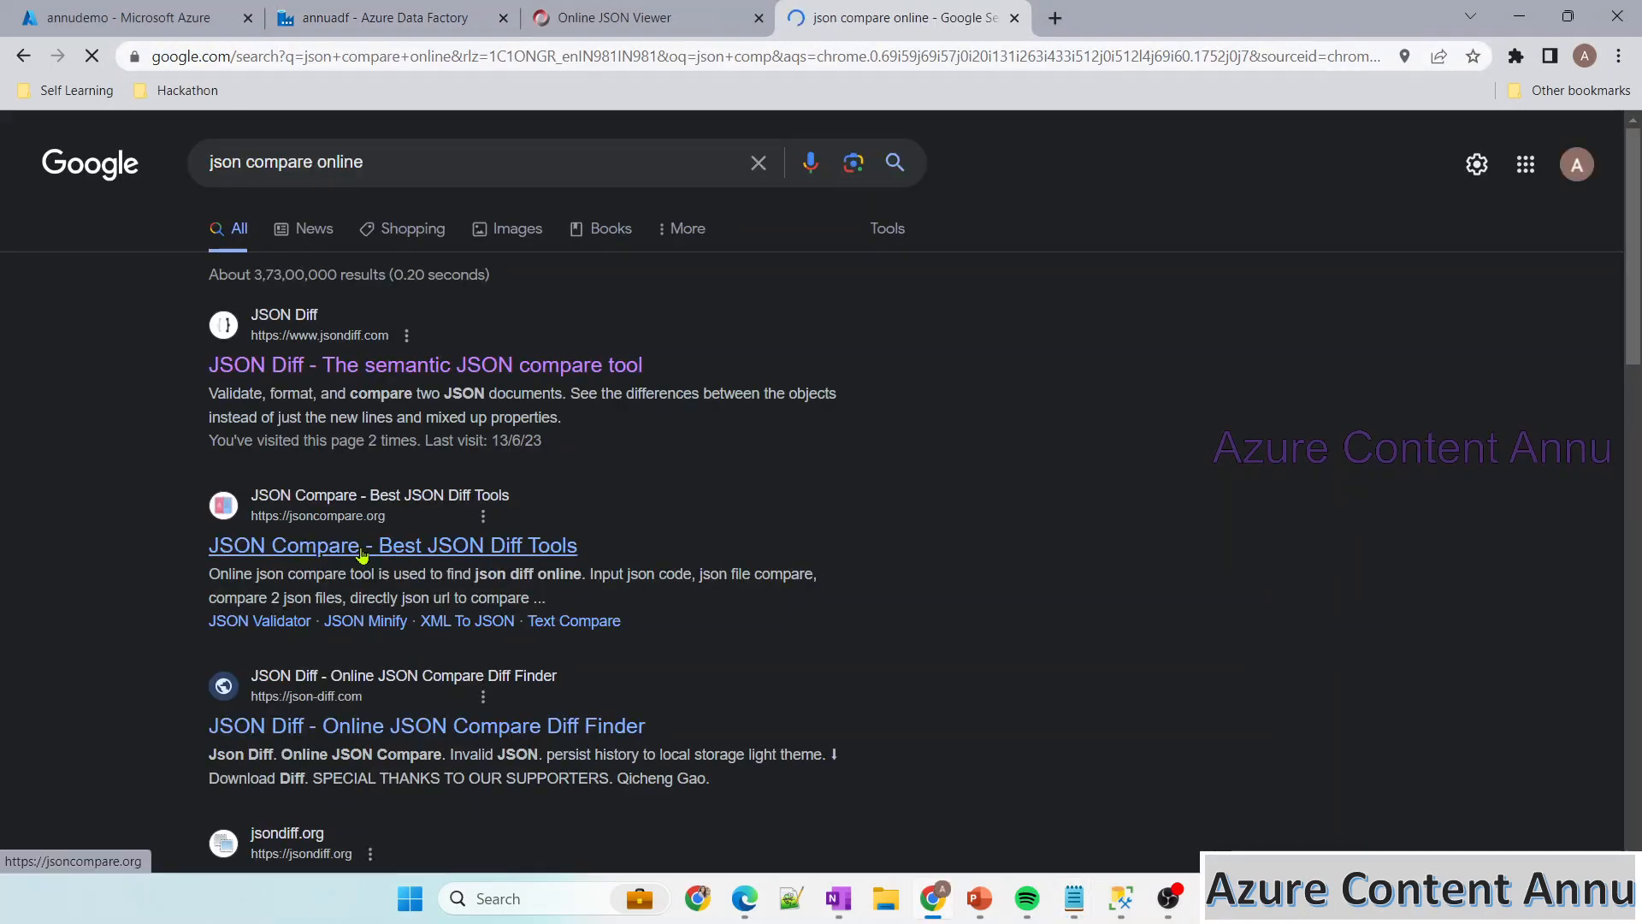
pyautogui.click(363, 727)
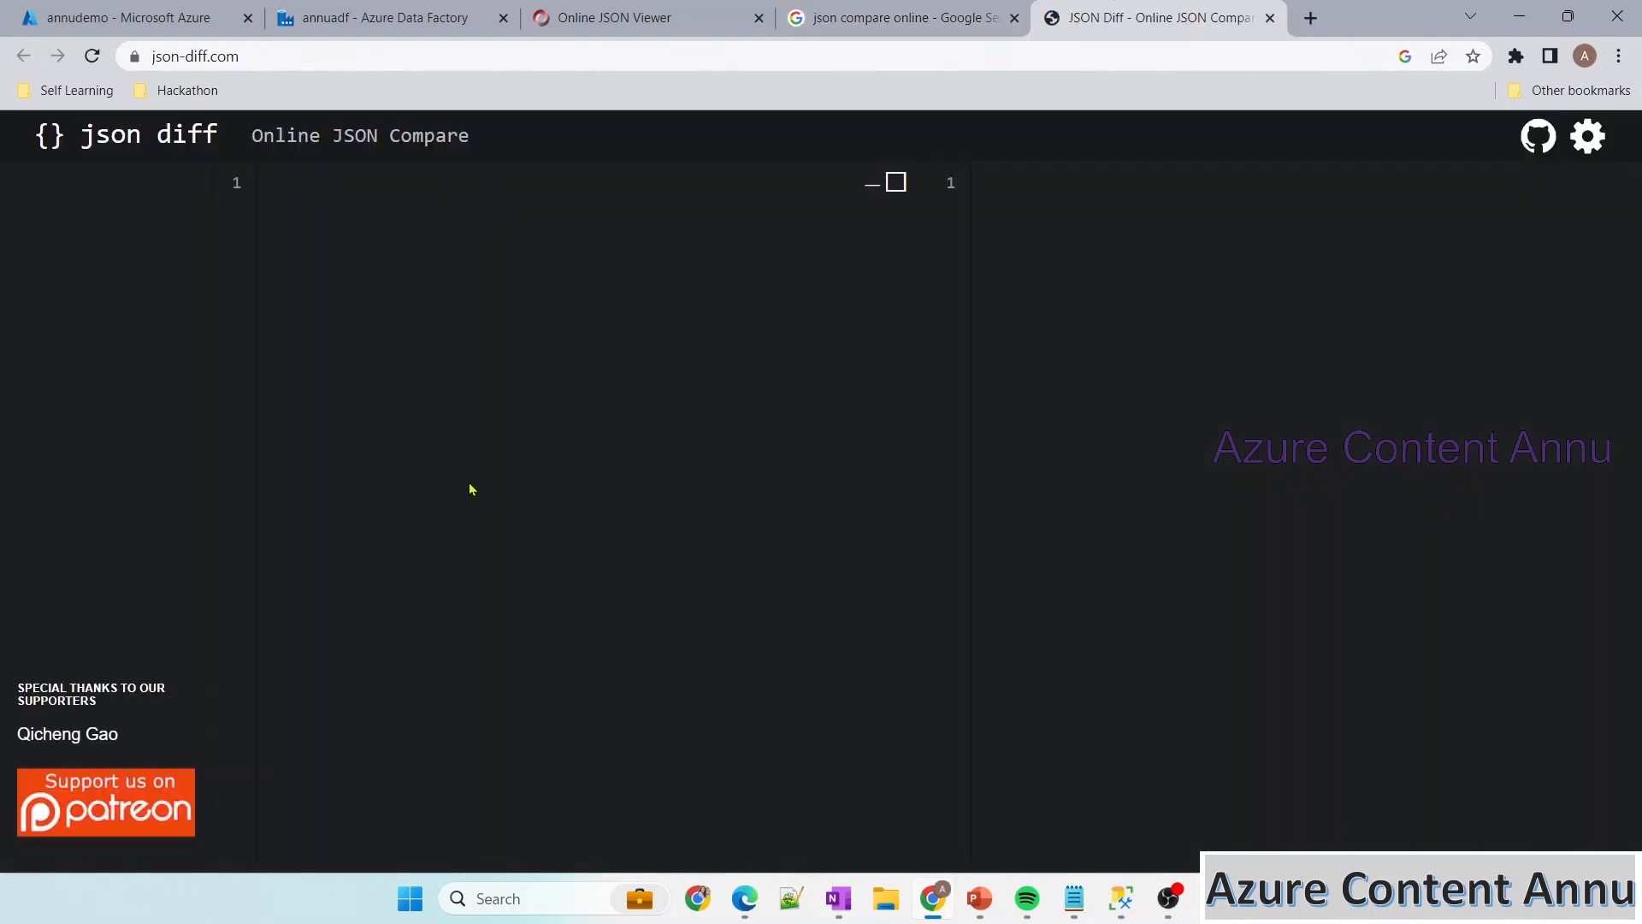
pyautogui.click(644, 432)
pyautogui.hotkey('ctrl', 'v')
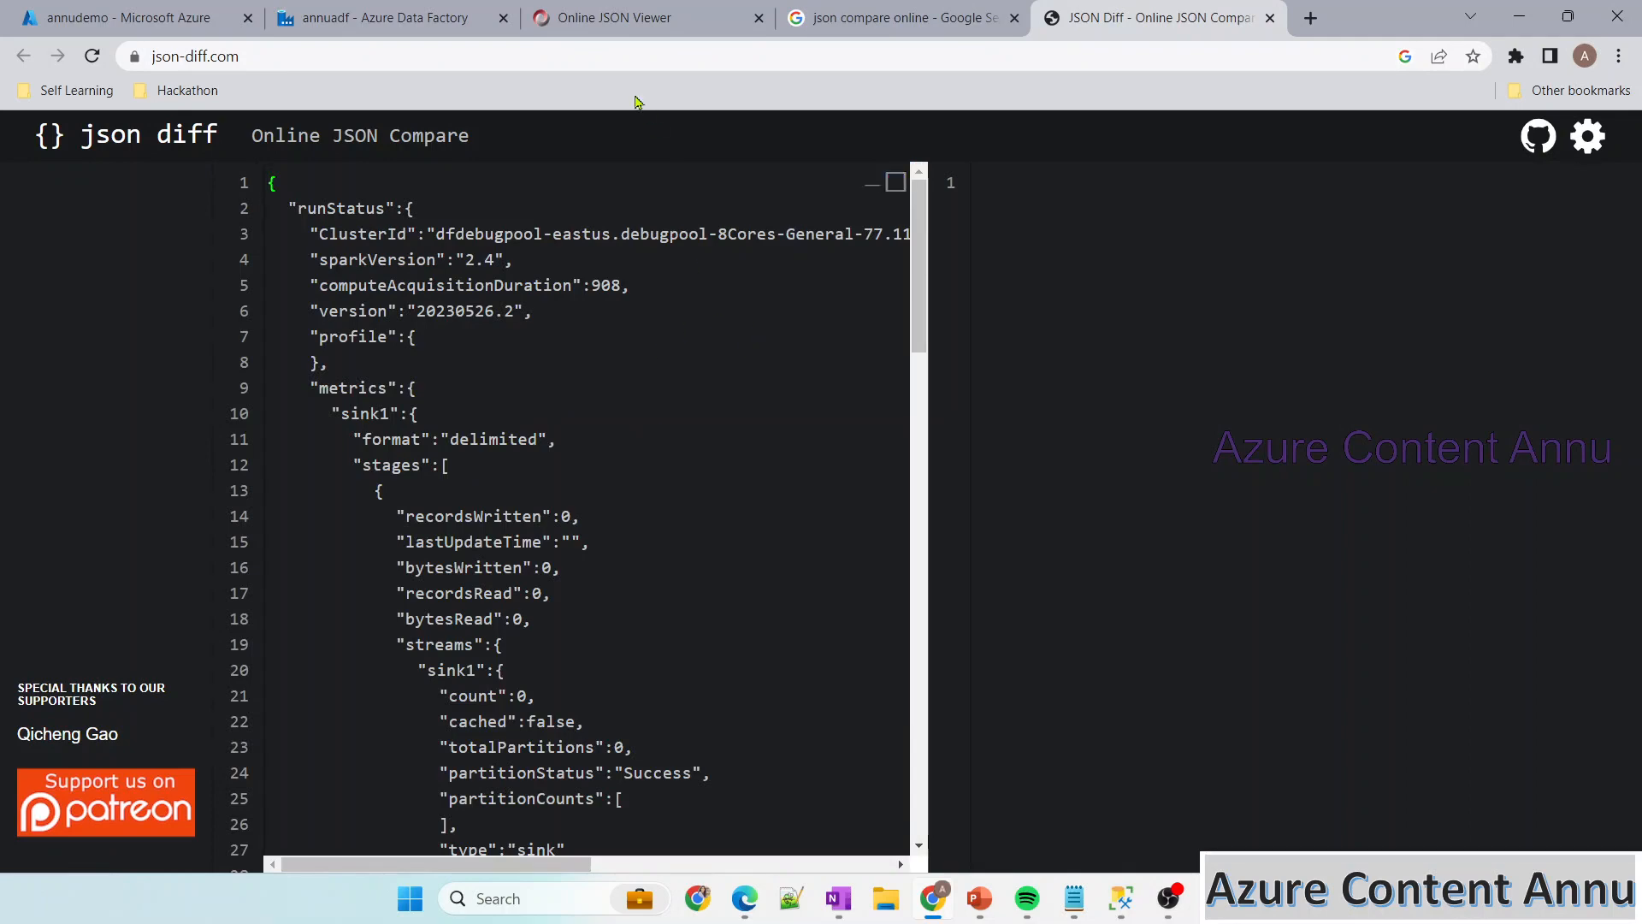
# Copy the failed dataflow11 activity's output in Data Factory and paste it as the second document on json-diff.com
pyautogui.click(431, 14)
pyautogui.click(1611, 182)
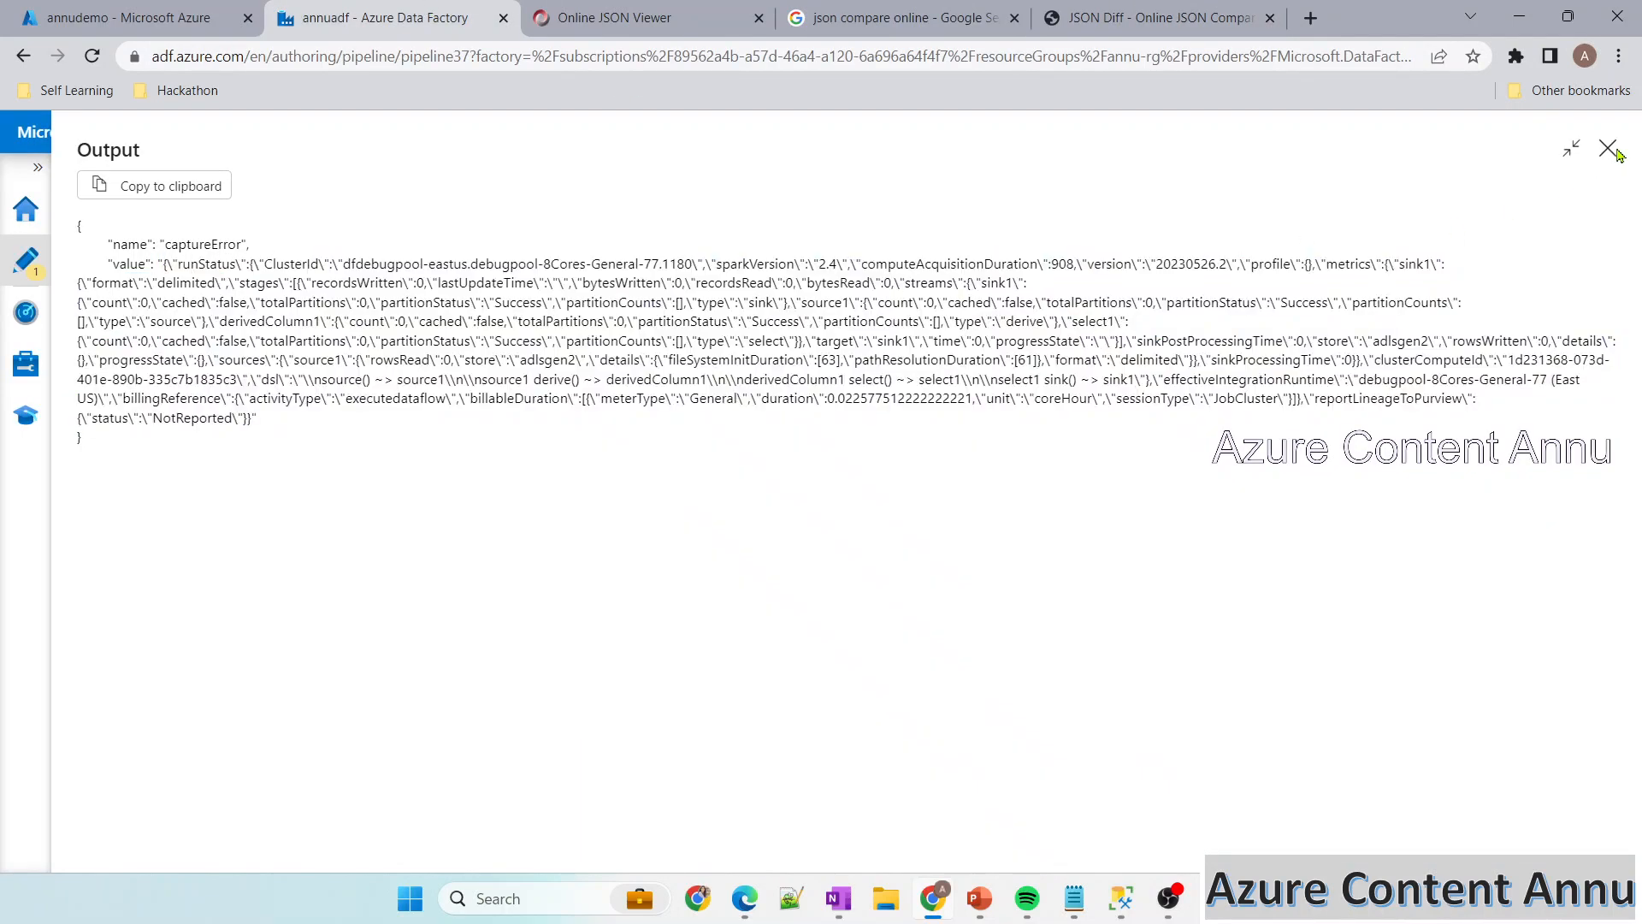
pyautogui.click(1607, 149)
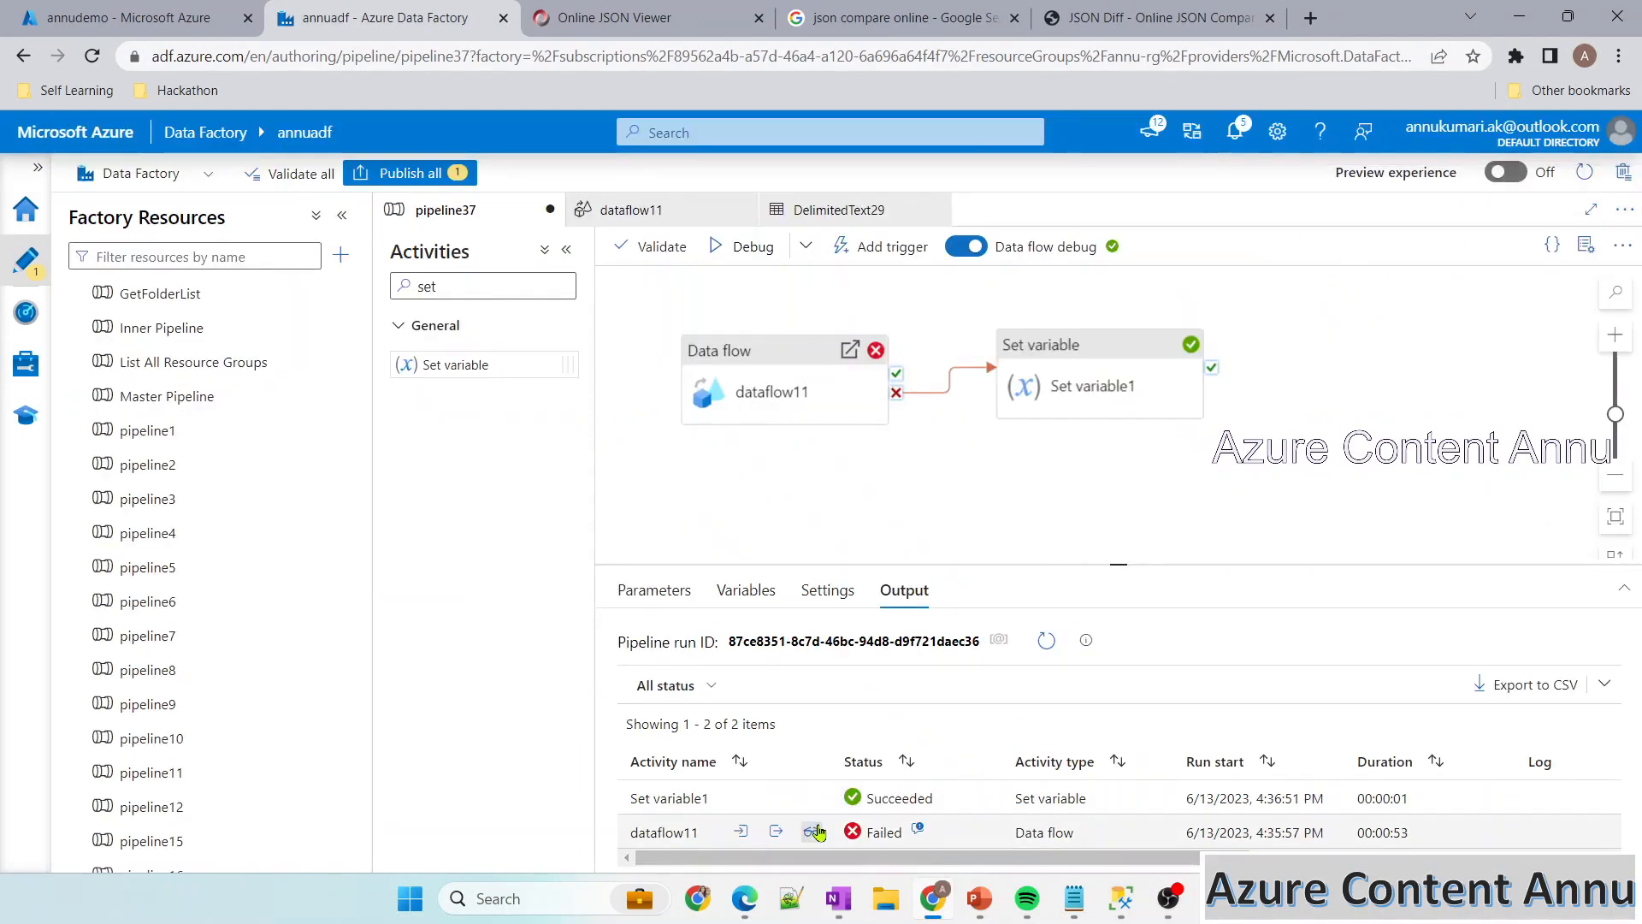
pyautogui.click(776, 832)
pyautogui.click(601, 577)
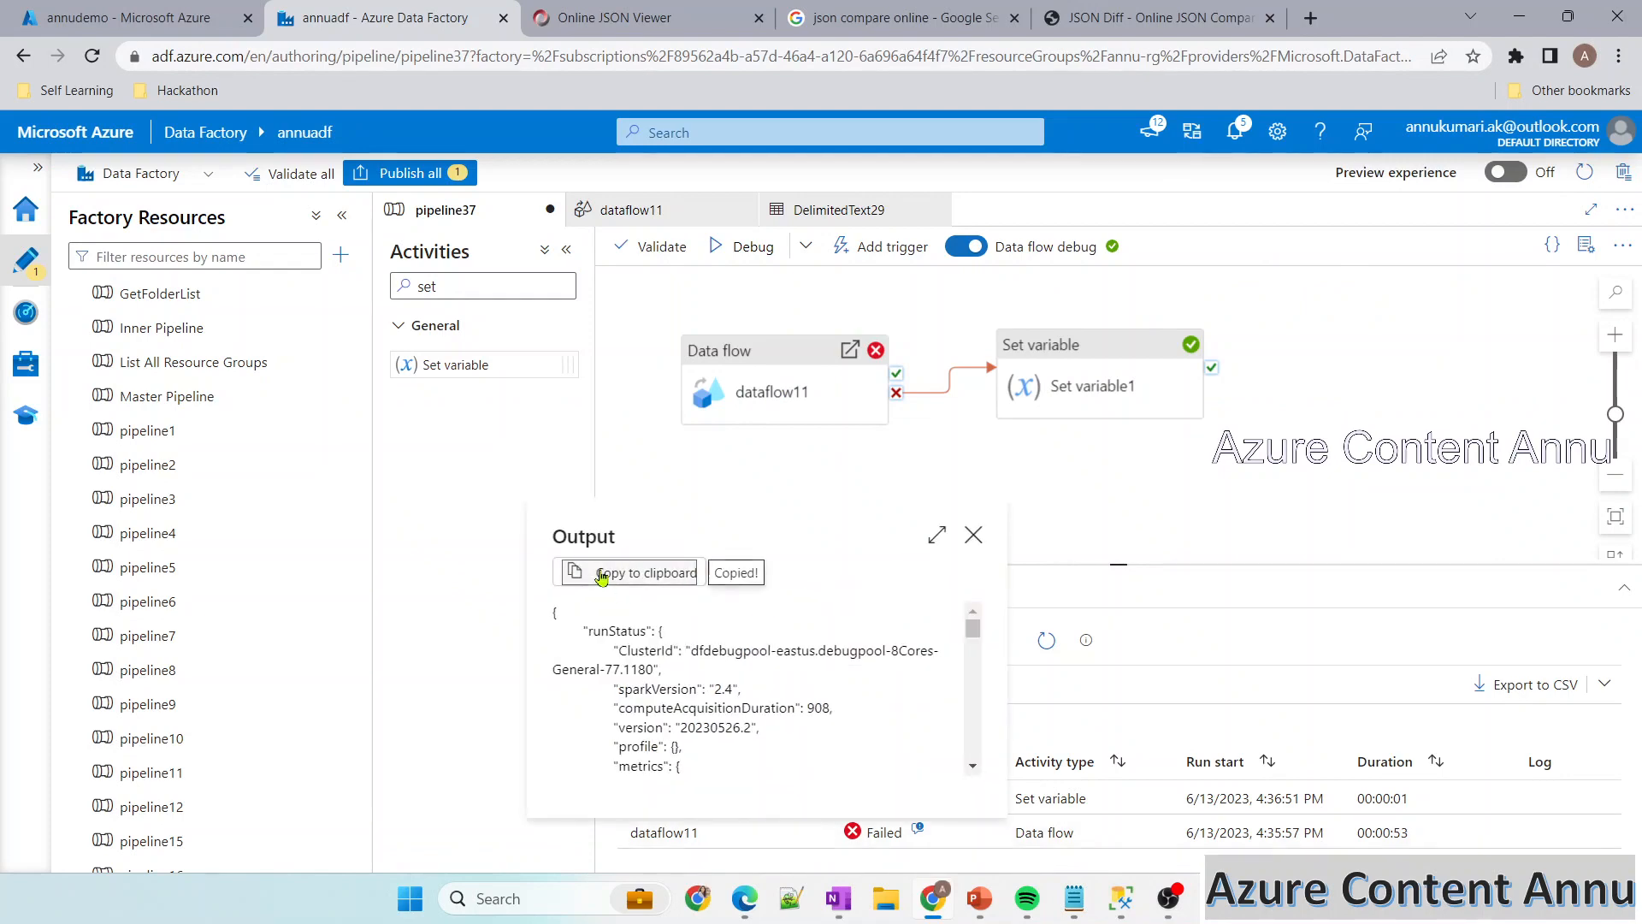
pyautogui.click(1108, 24)
pyautogui.click(1140, 341)
pyautogui.hotkey('ctrl', 'v')
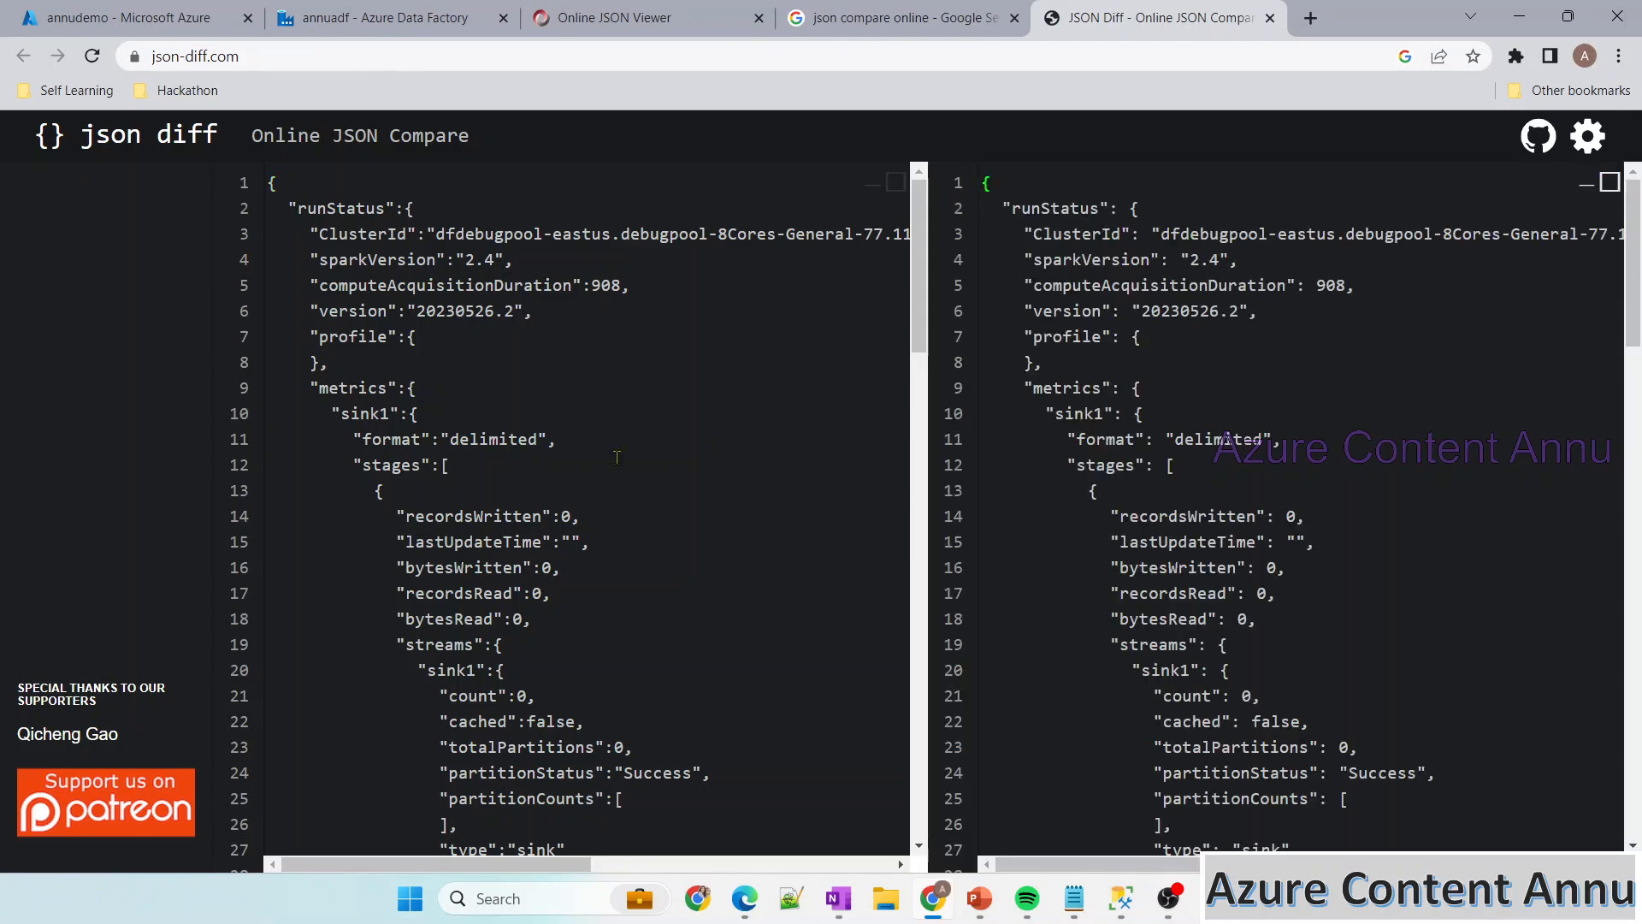
# Examine the highlighted differences between the captureError JSON and the dataflow11 output, including the full dsl line
pyautogui.scroll(-2, 814, 456)
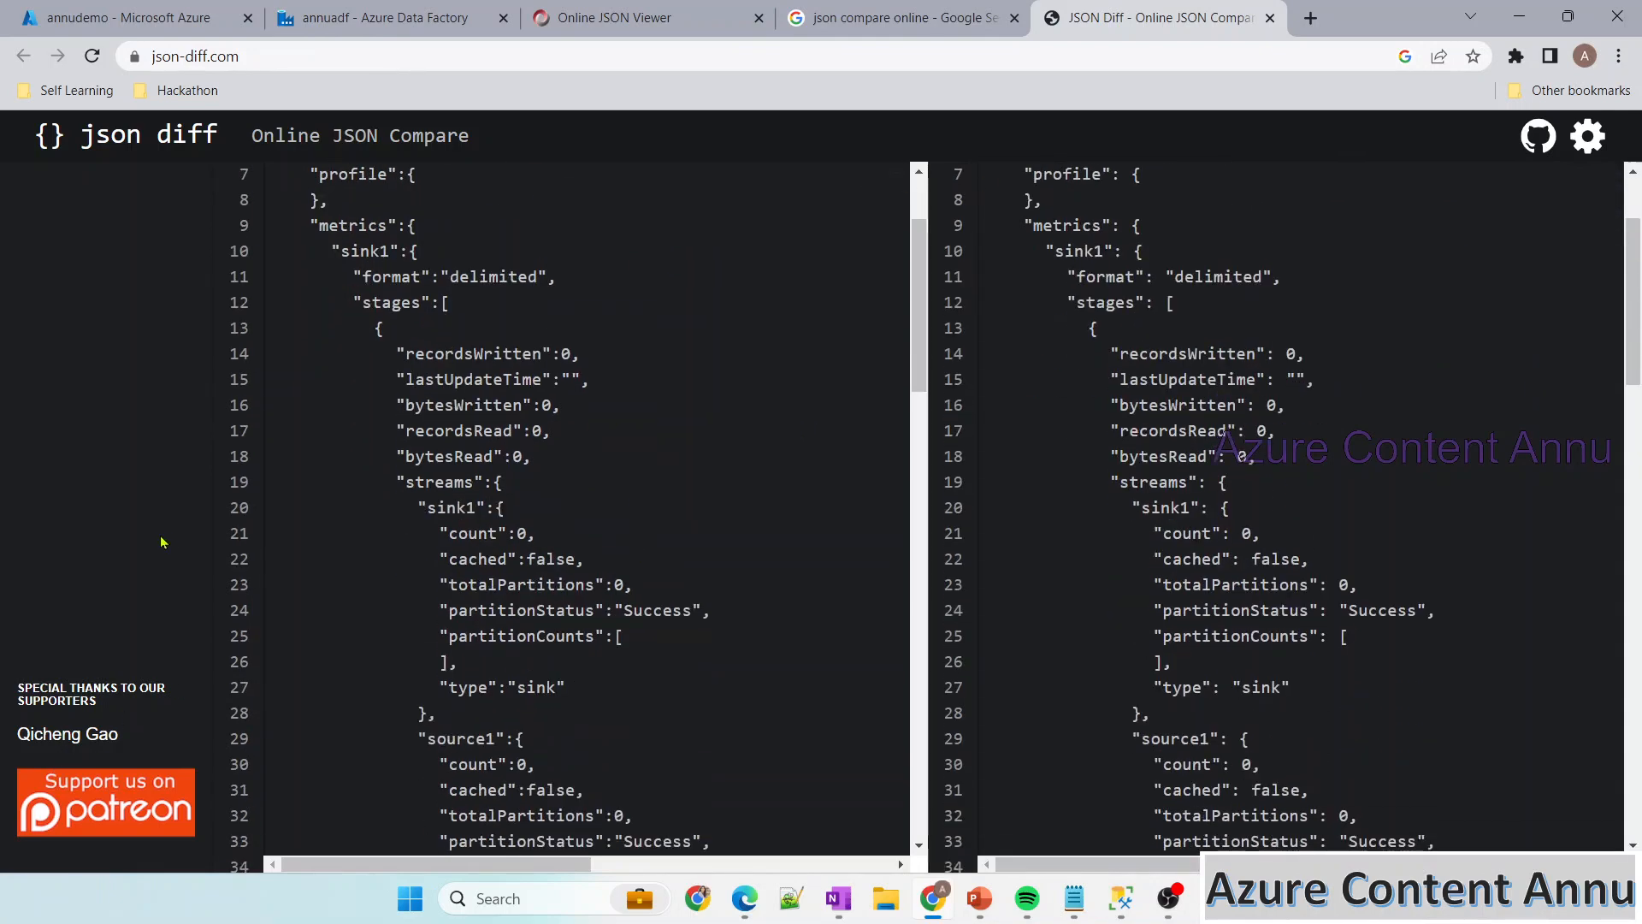
pyautogui.scroll(-20, 651, 549)
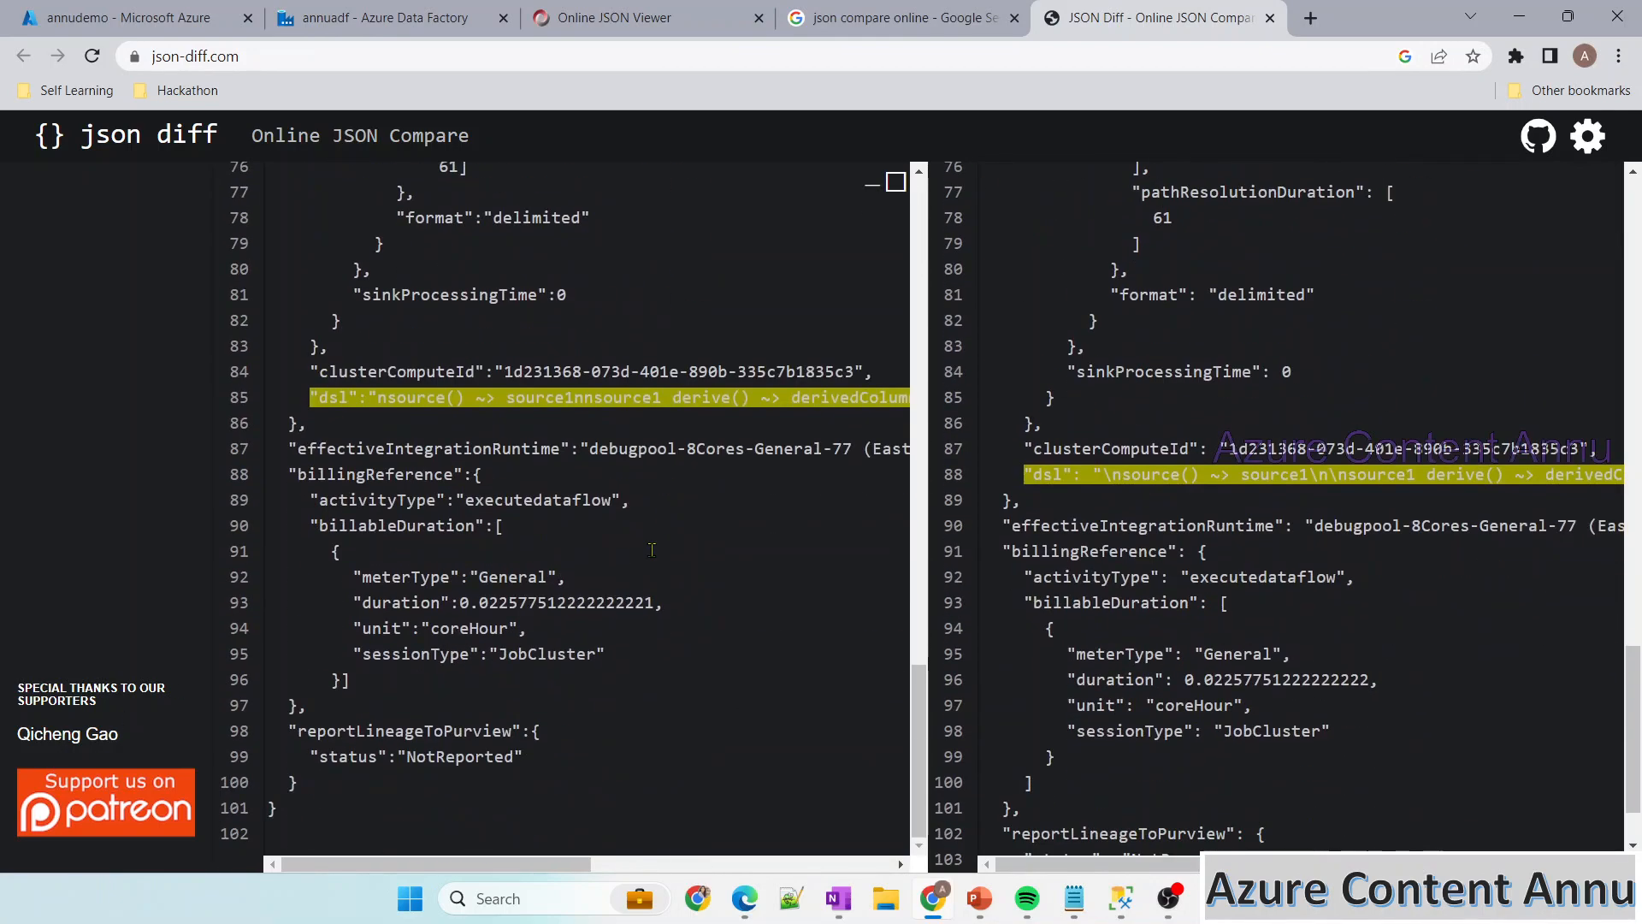
pyautogui.scroll(10, 500, 453)
pyautogui.scroll(-8, 668, 664)
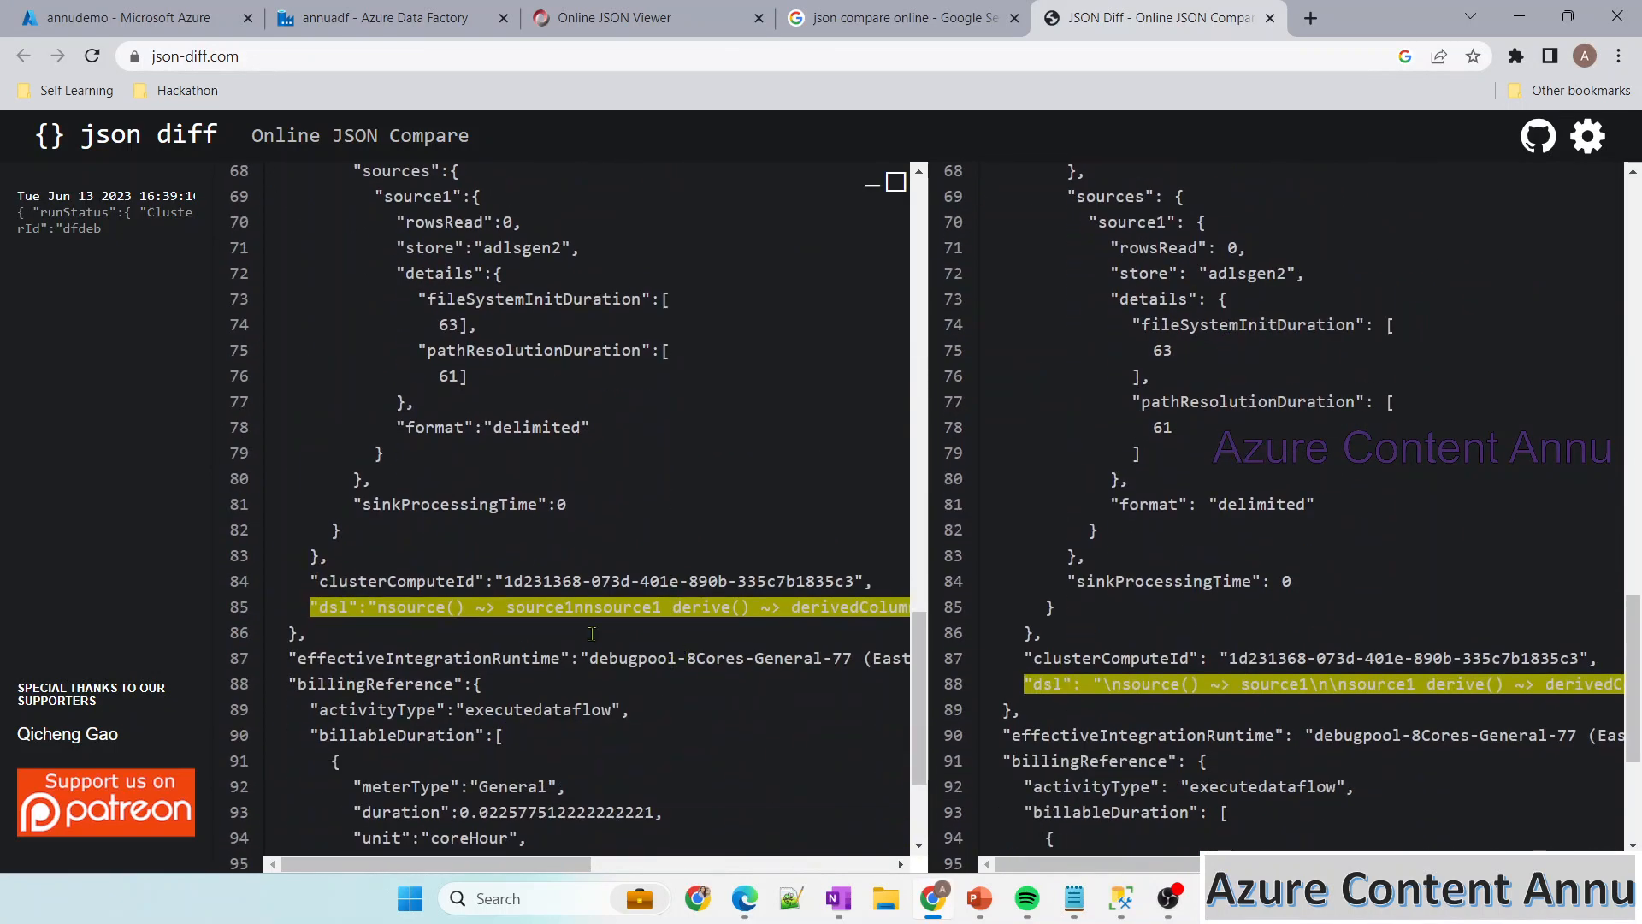
pyautogui.scroll(-3, 560, 631)
pyautogui.scroll(2, 590, 570)
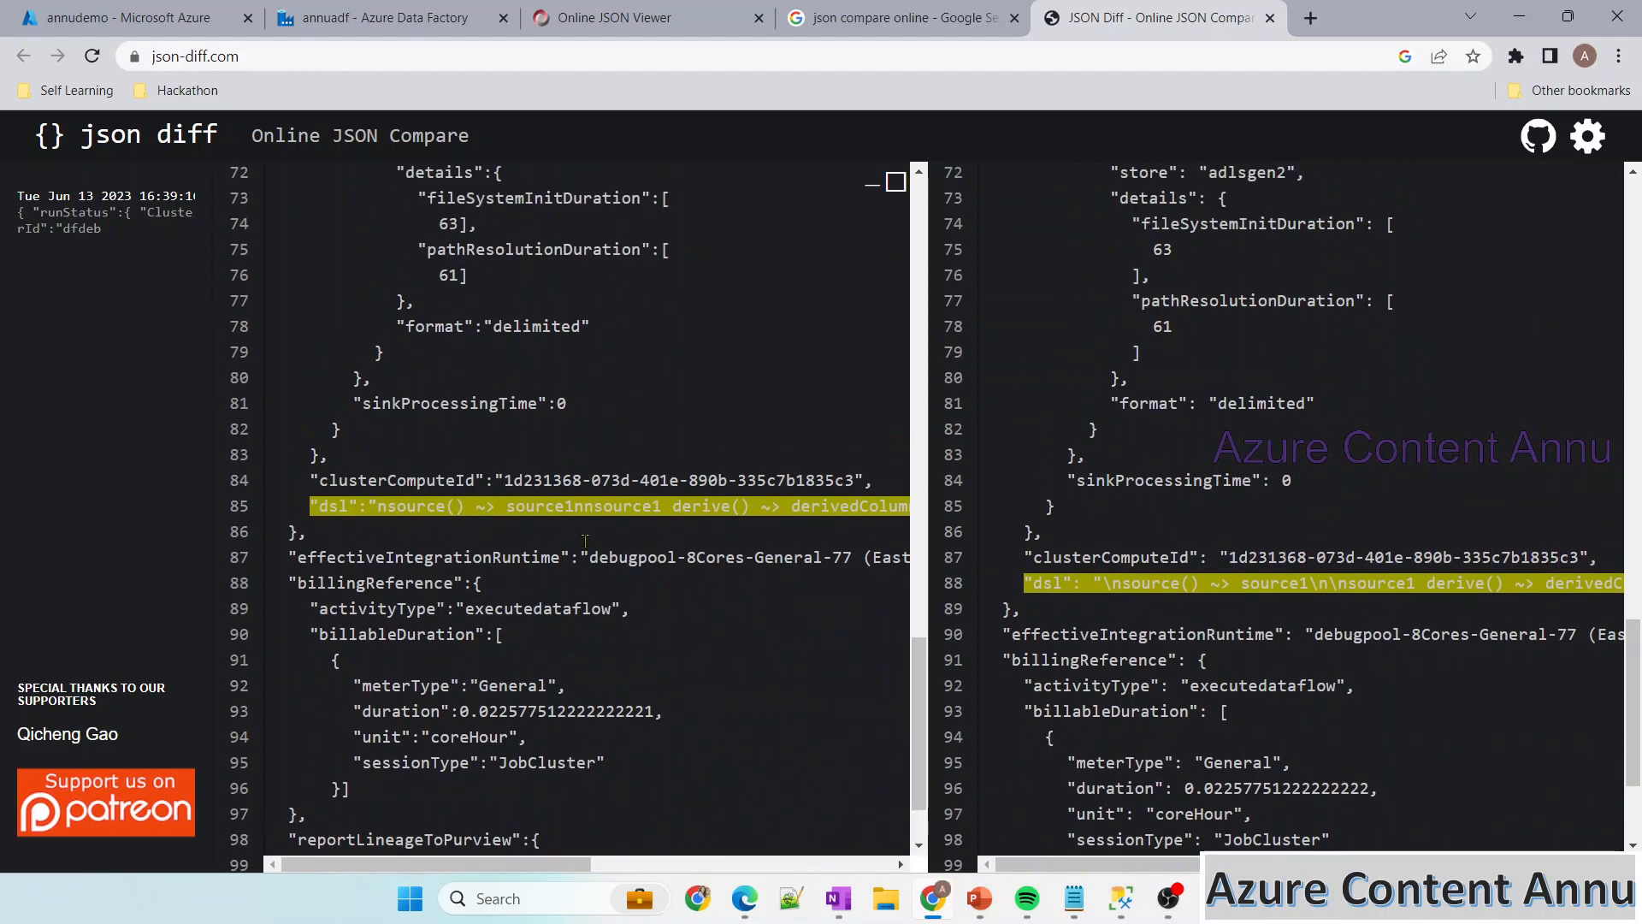
pyautogui.hscroll(10, 624, 514)
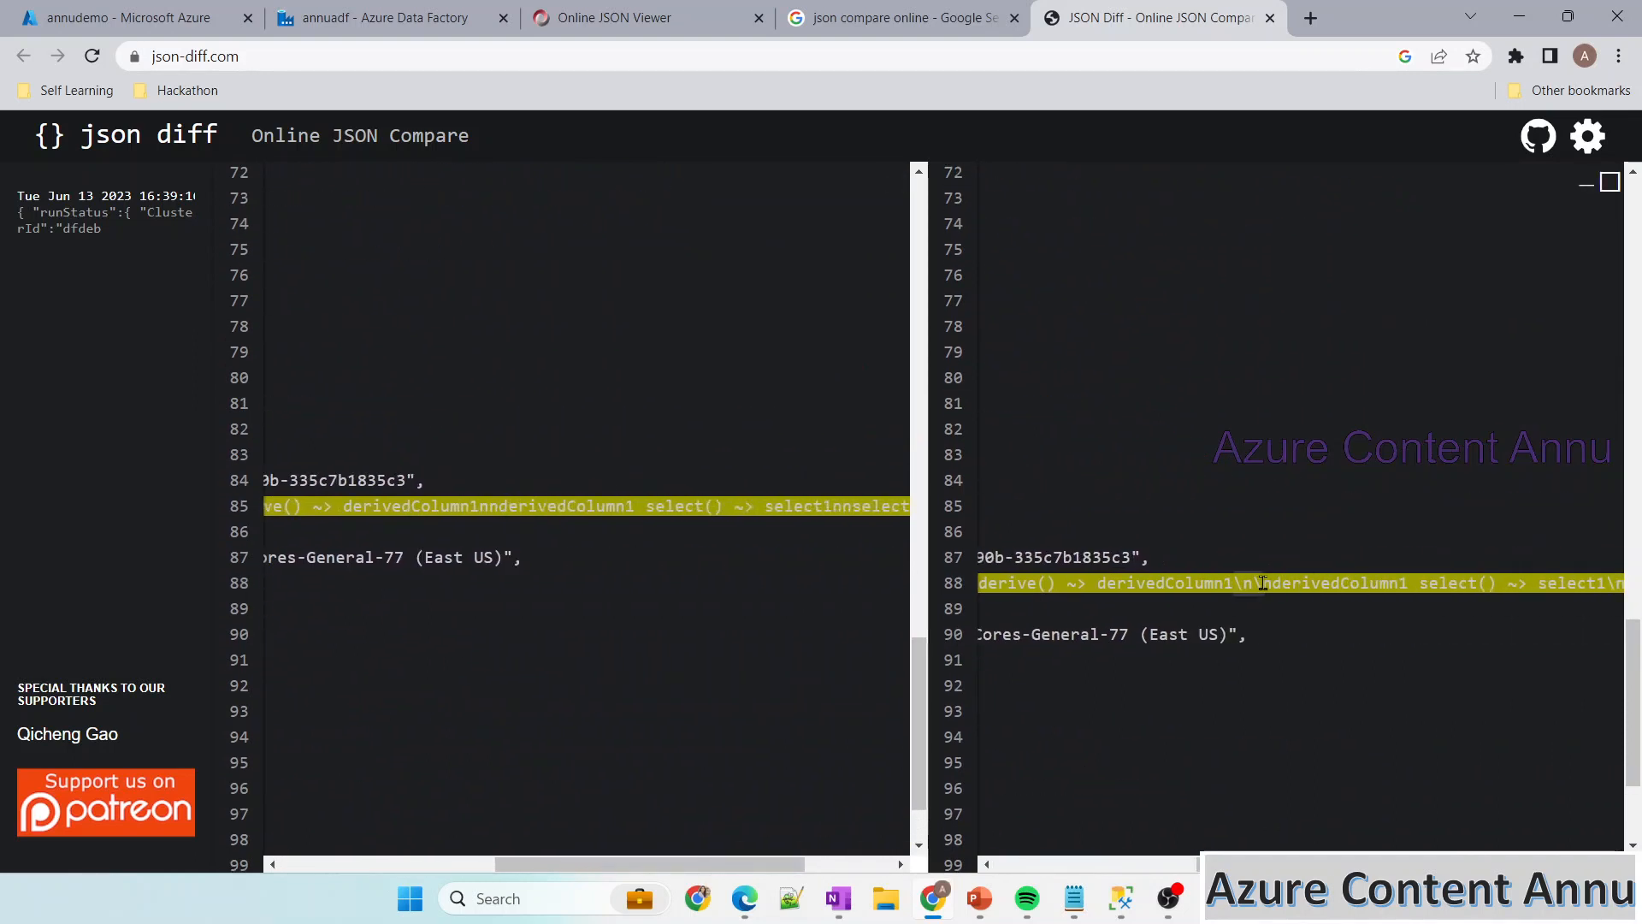
pyautogui.hscroll(-2, 562, 514)
pyautogui.hscroll(-3, 576, 511)
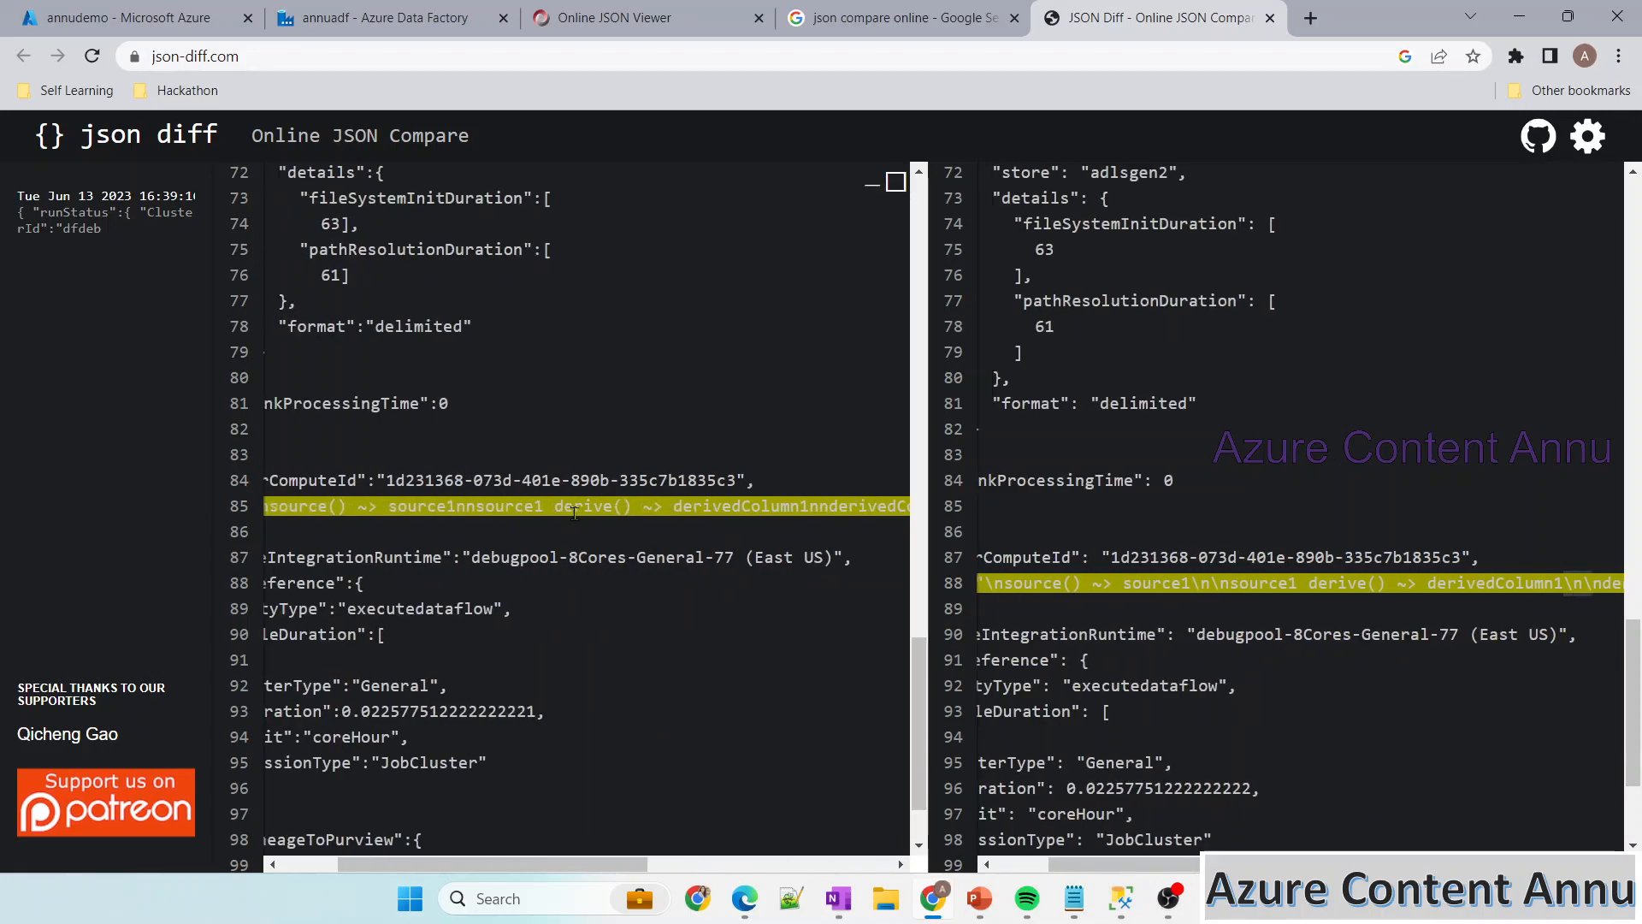
pyautogui.hscroll(-3, 612, 506)
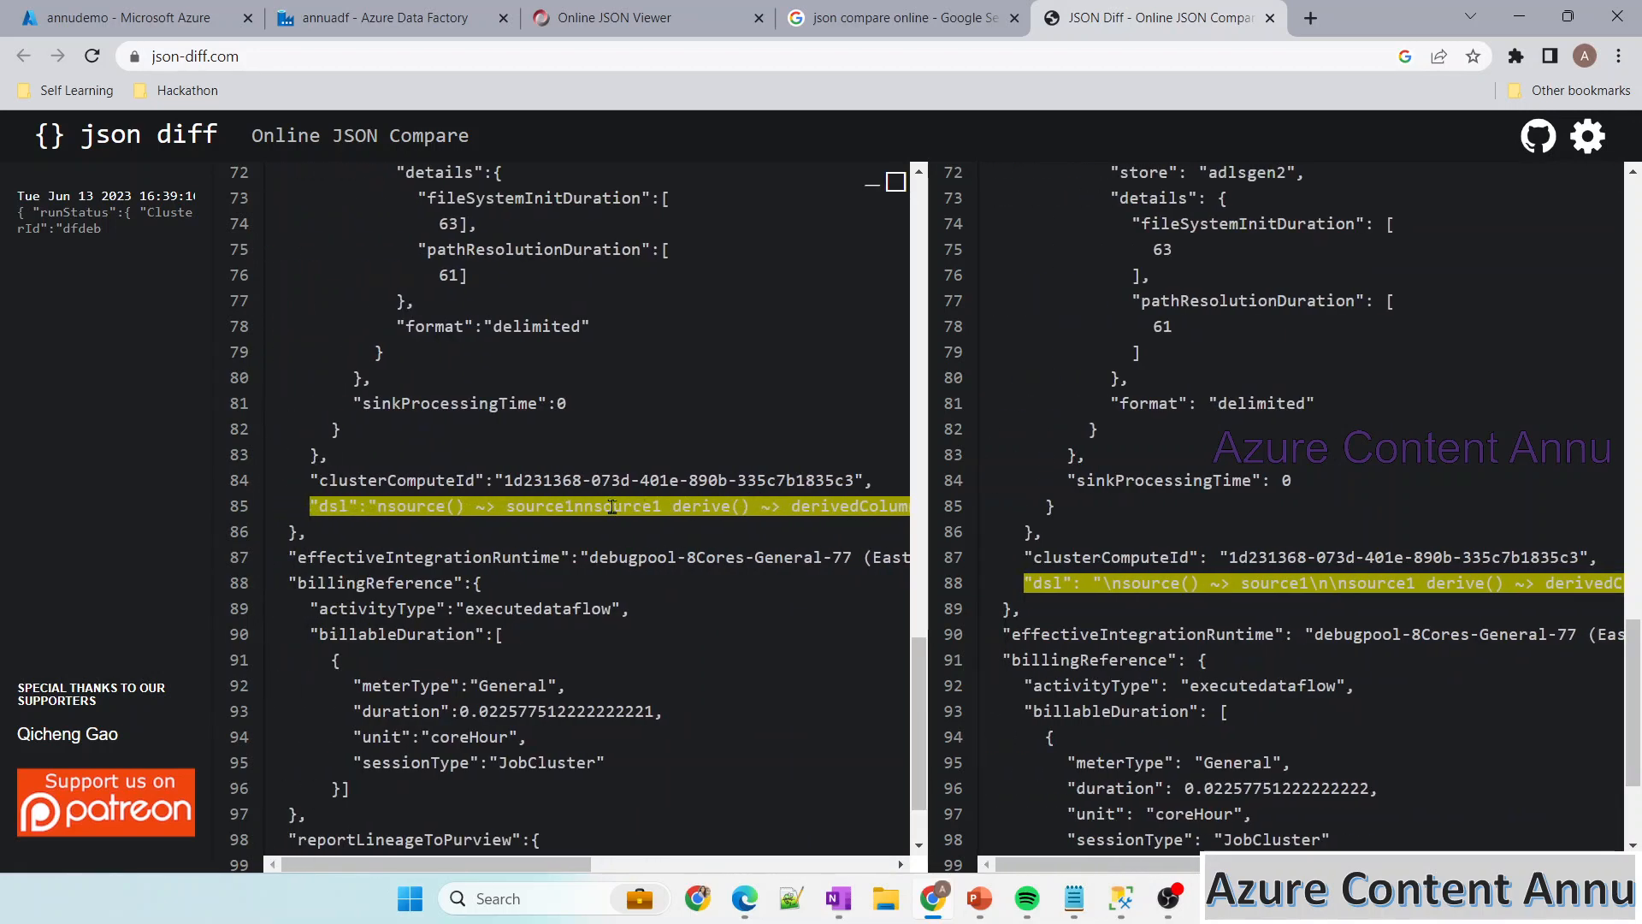
pyautogui.scroll(20, 760, 509)
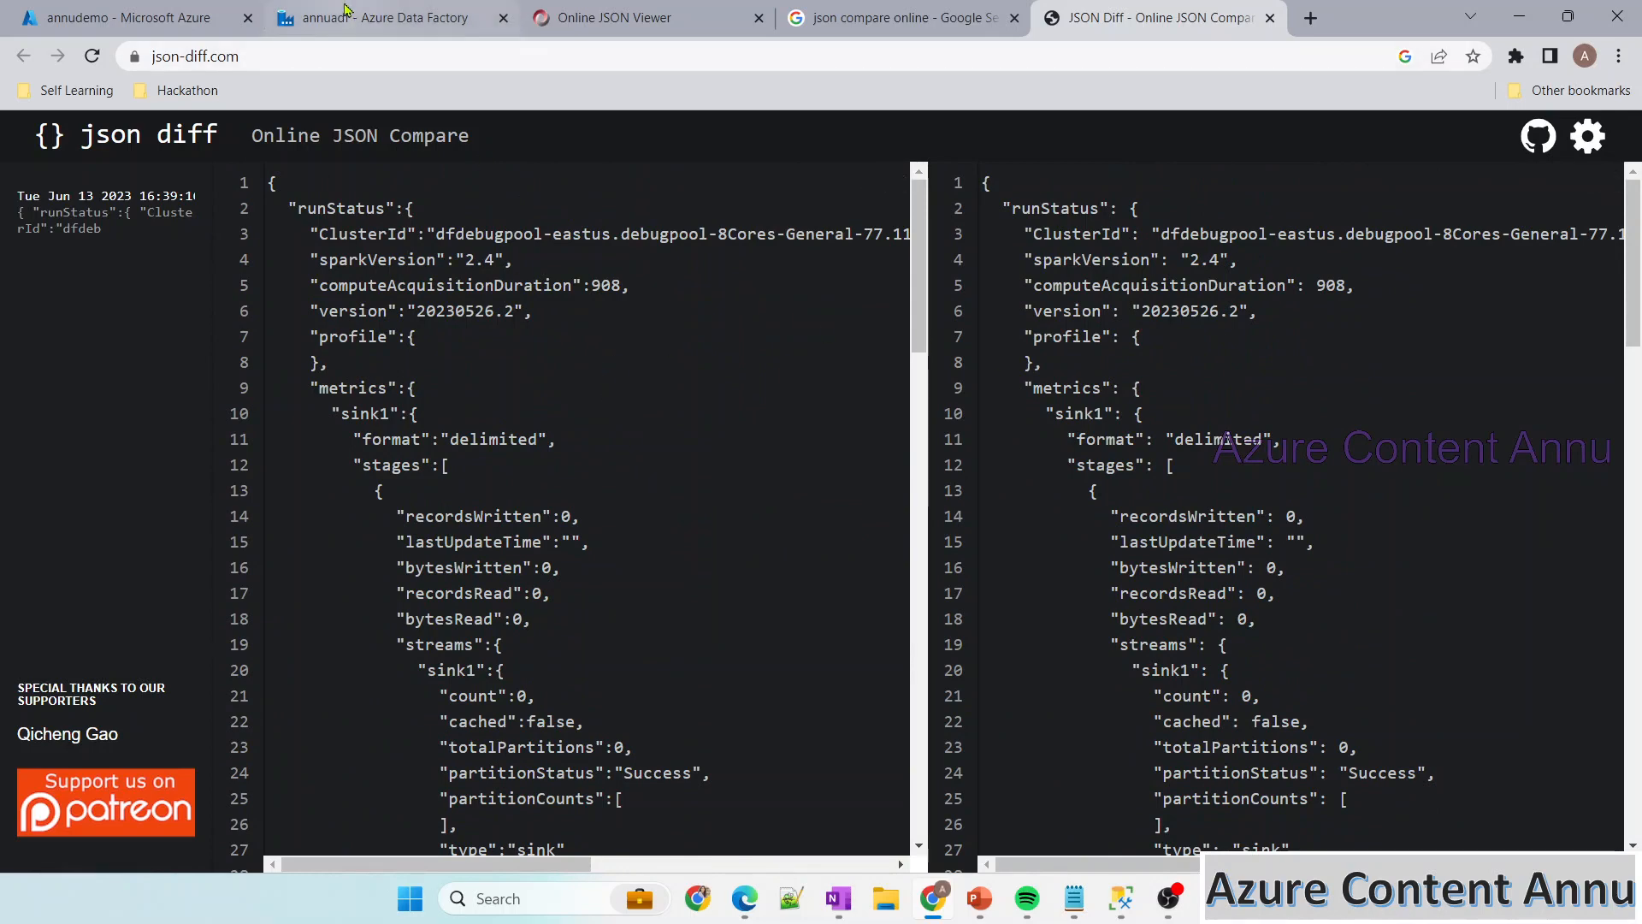
# Return to pipeline37 in Data Factory, close the dataflow11 output, and review the settings of Set variable1
pyautogui.click(396, 9)
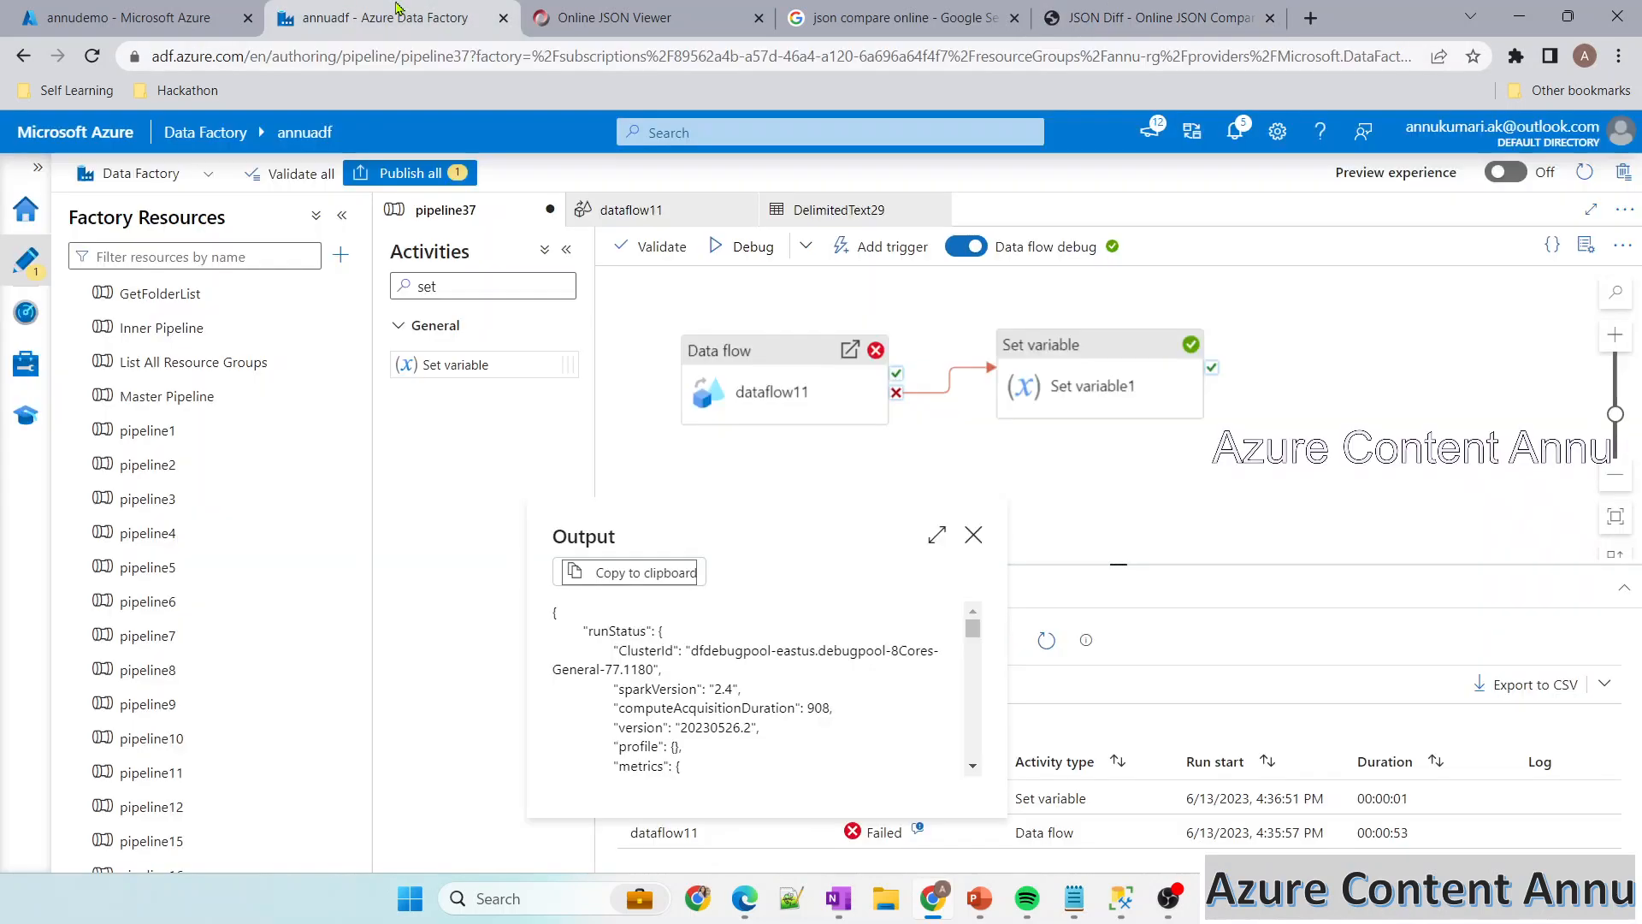
pyautogui.click(973, 535)
pyautogui.click(1084, 394)
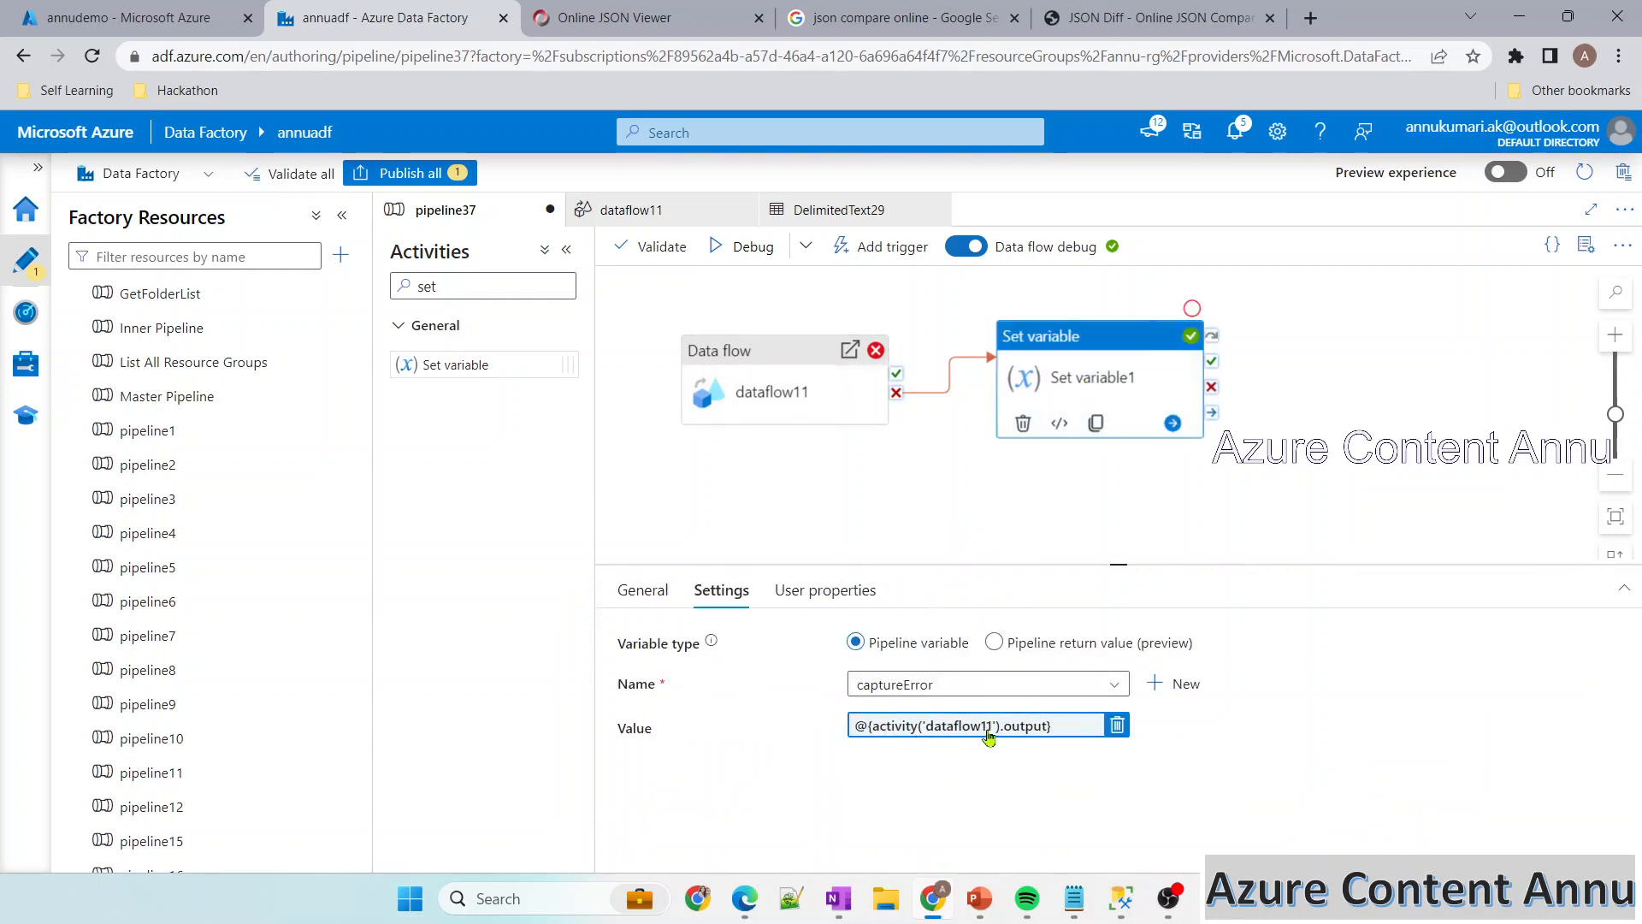
# Search the compared JSON on json-diff.com for "error", then return to pipeline37 in Data Factory
pyautogui.click(1154, 18)
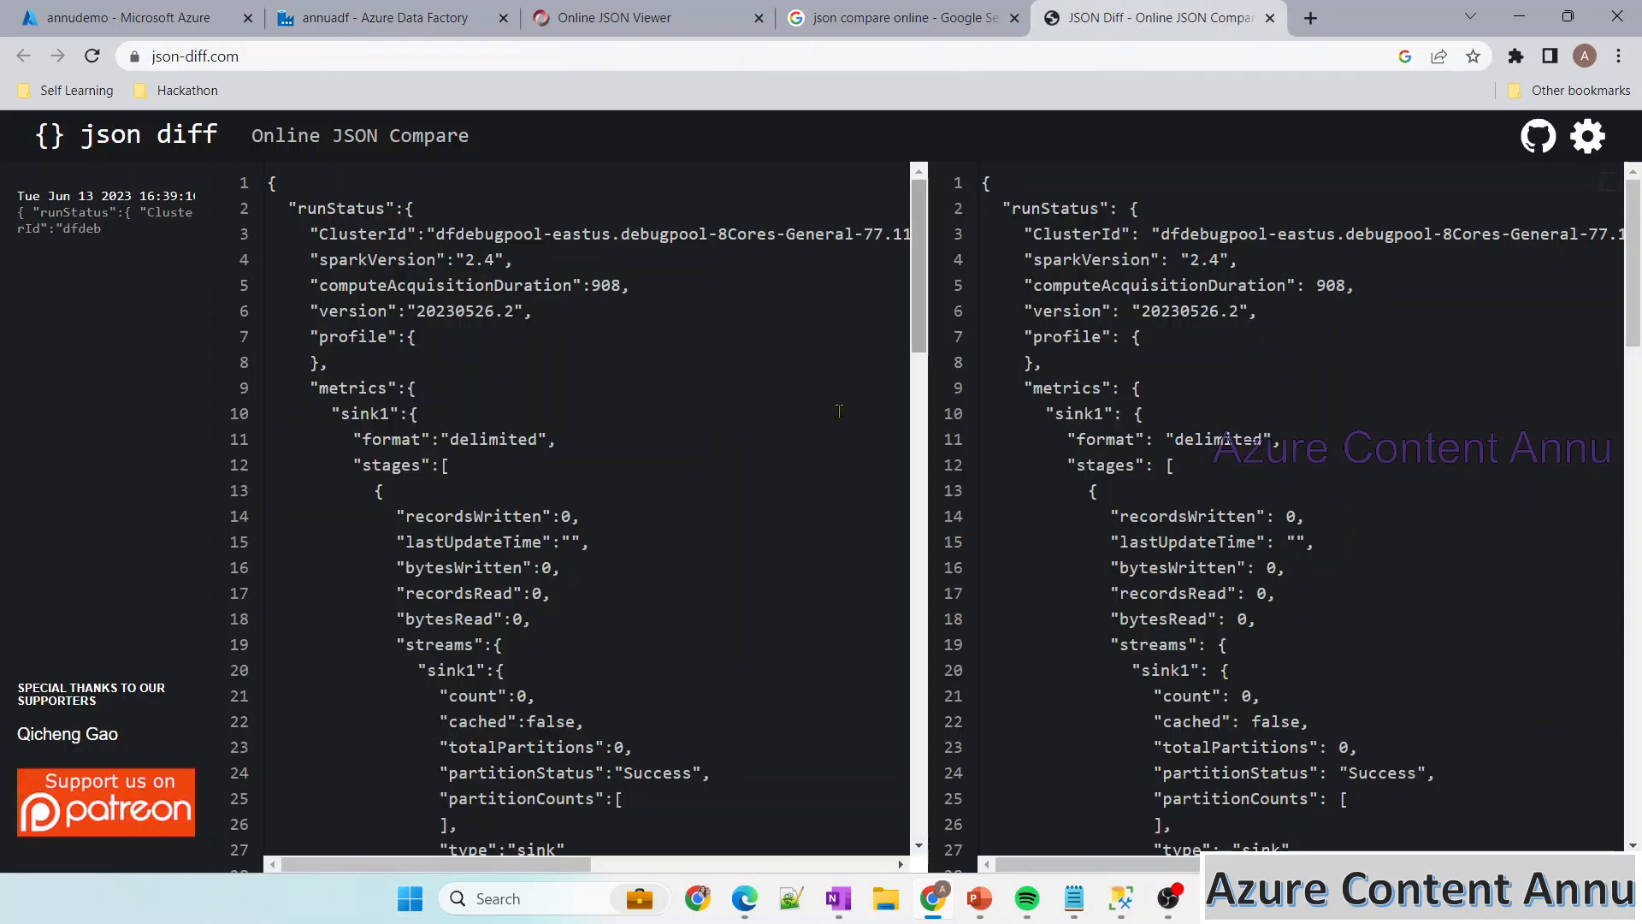
pyautogui.hotkey('ctrl', 'f')
pyautogui.write('error')
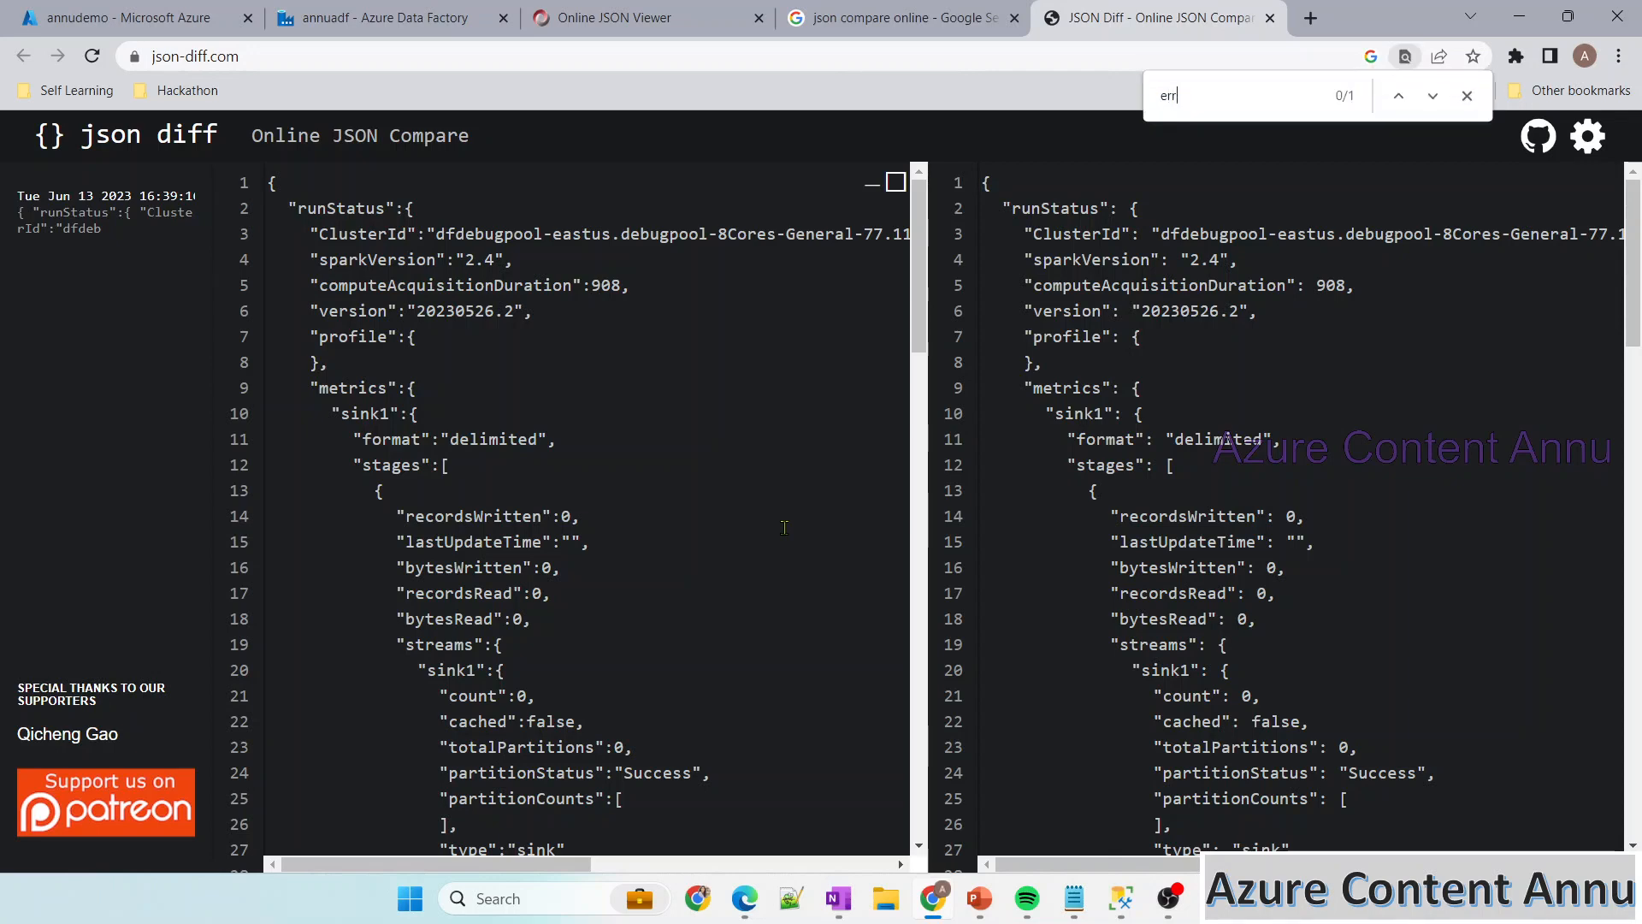
pyautogui.click(1465, 97)
pyautogui.click(385, 18)
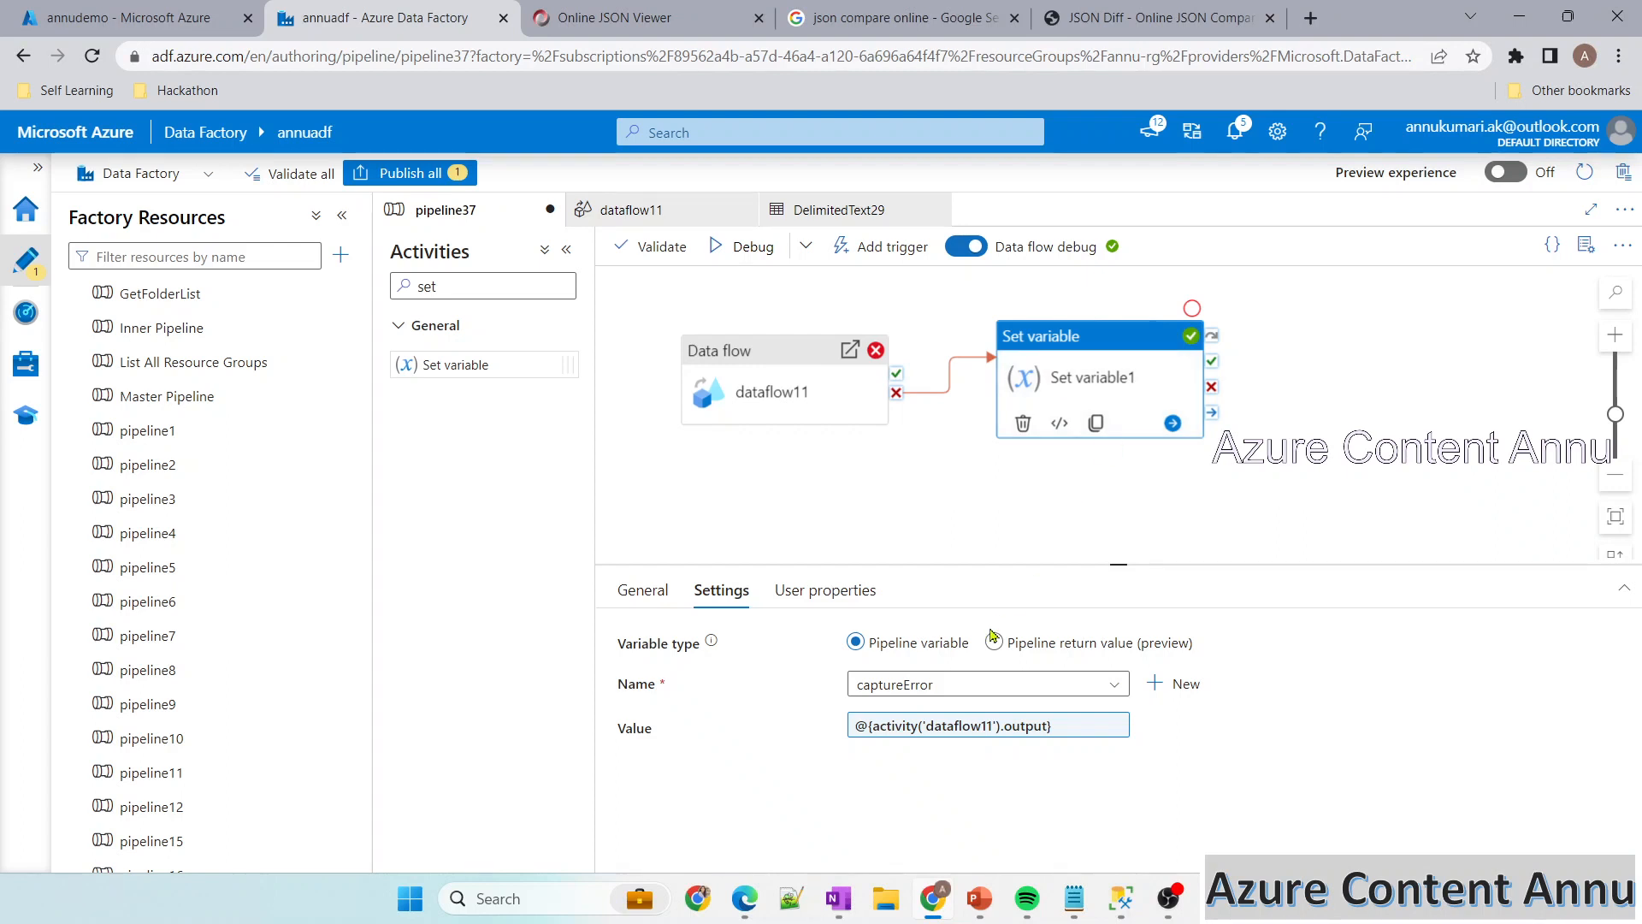
# Change Set variable1's value expression to @{activity('dataflow11')} and start a new debug run of pipeline37
pyautogui.click(994, 738)
pyautogui.doubleClick(1214, 243)
pyautogui.press('BackSpace')
pyautogui.press('BackSpace')
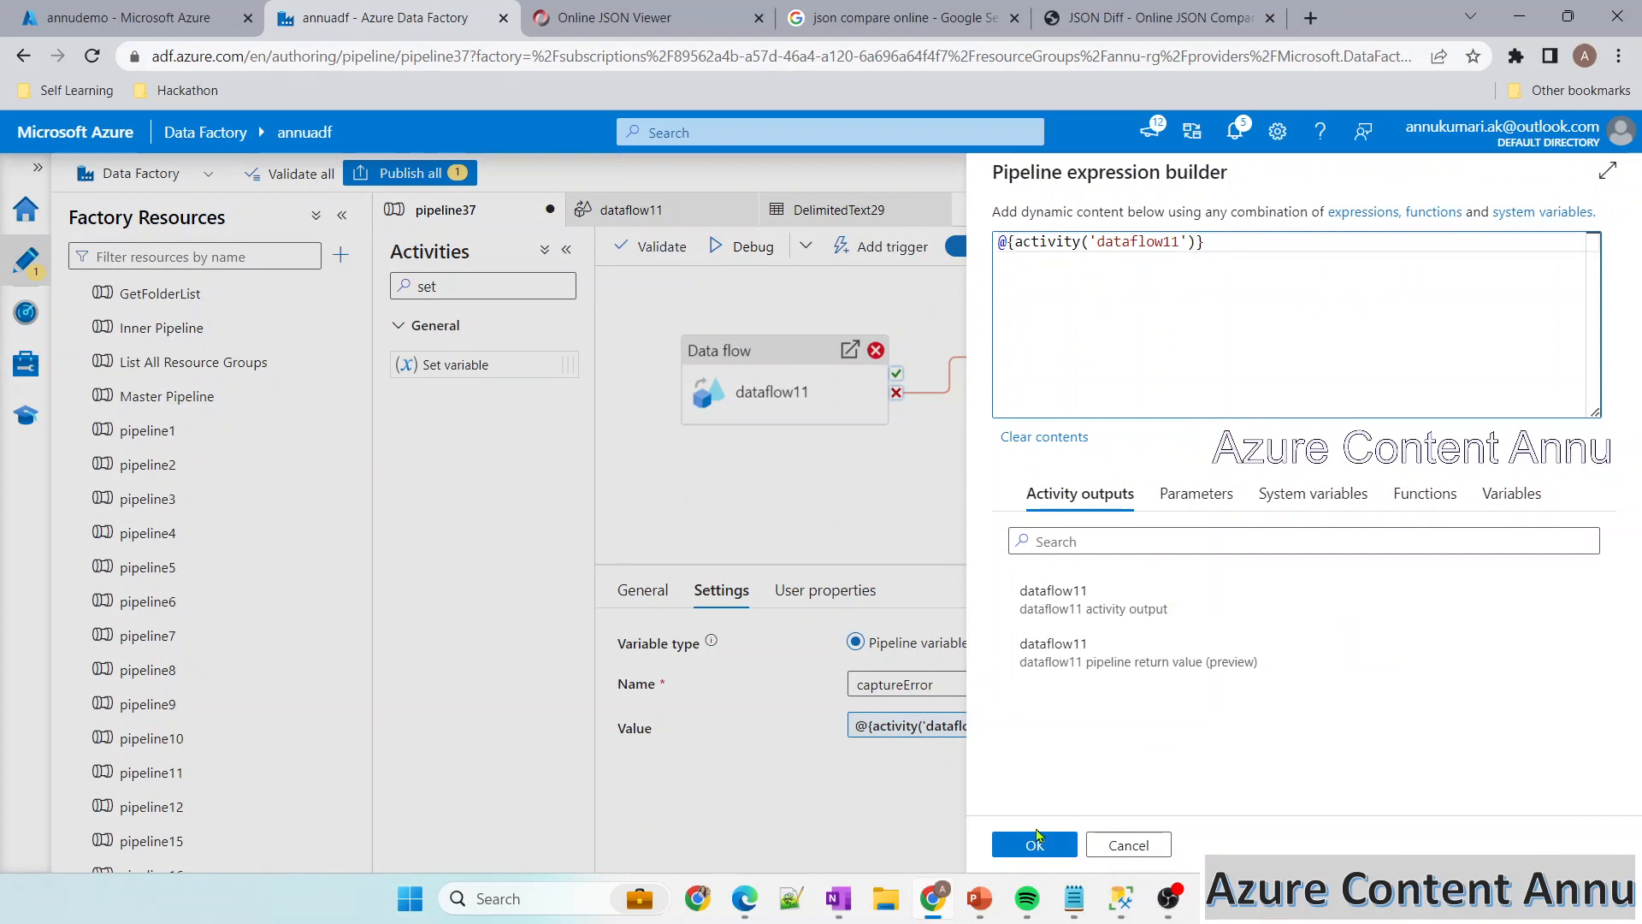
pyautogui.click(1034, 844)
pyautogui.click(728, 256)
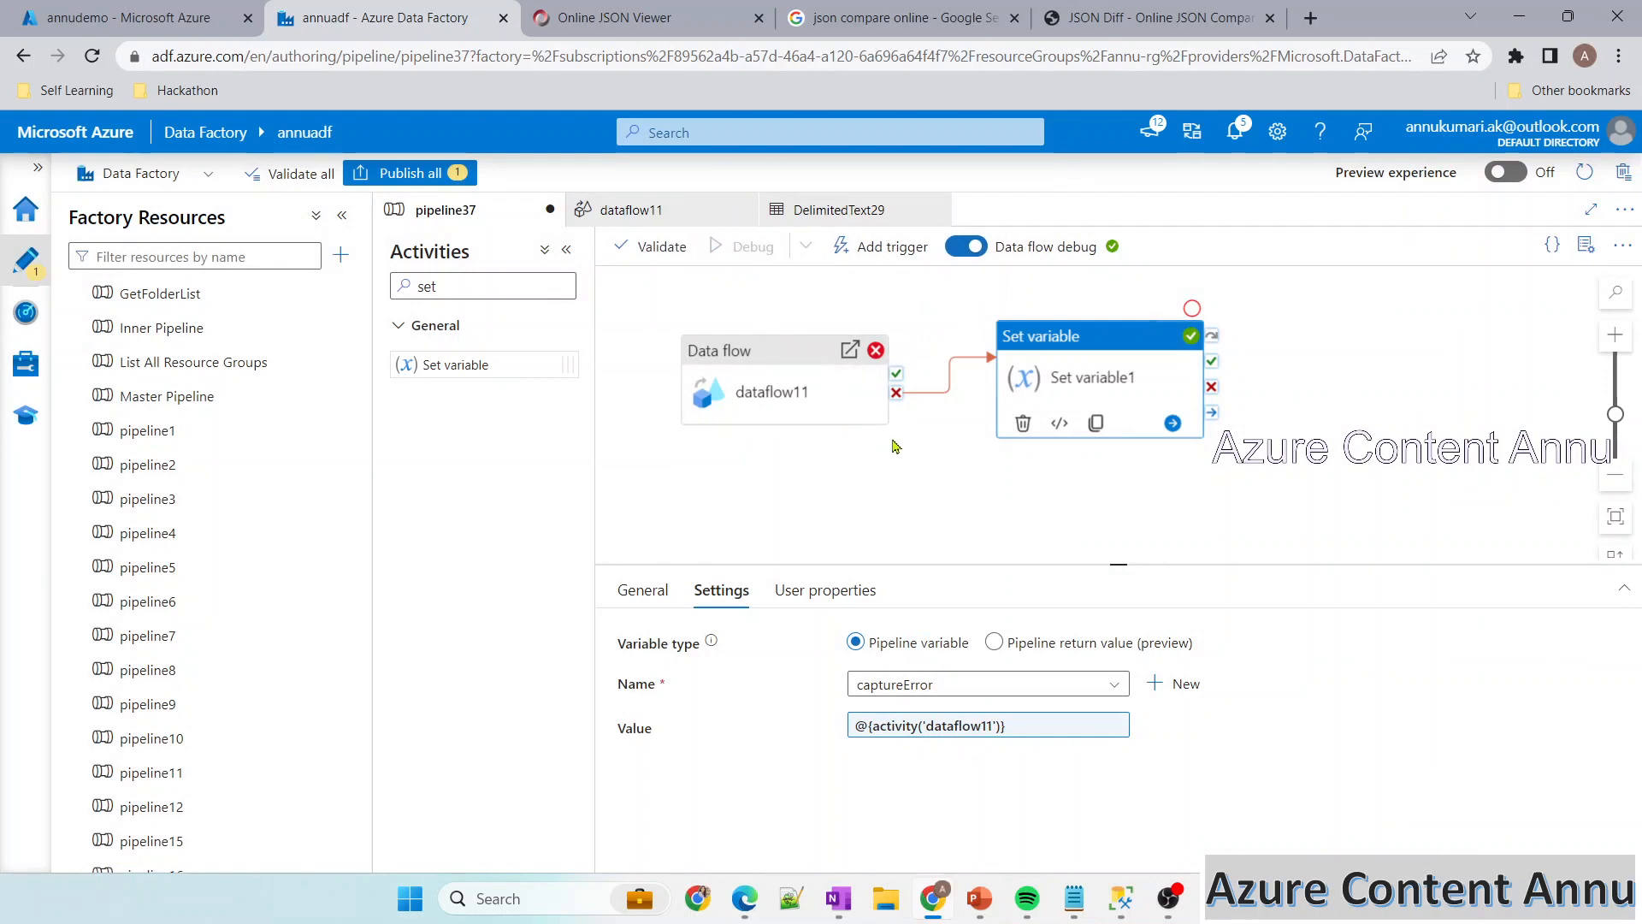
pyautogui.click(810, 437)
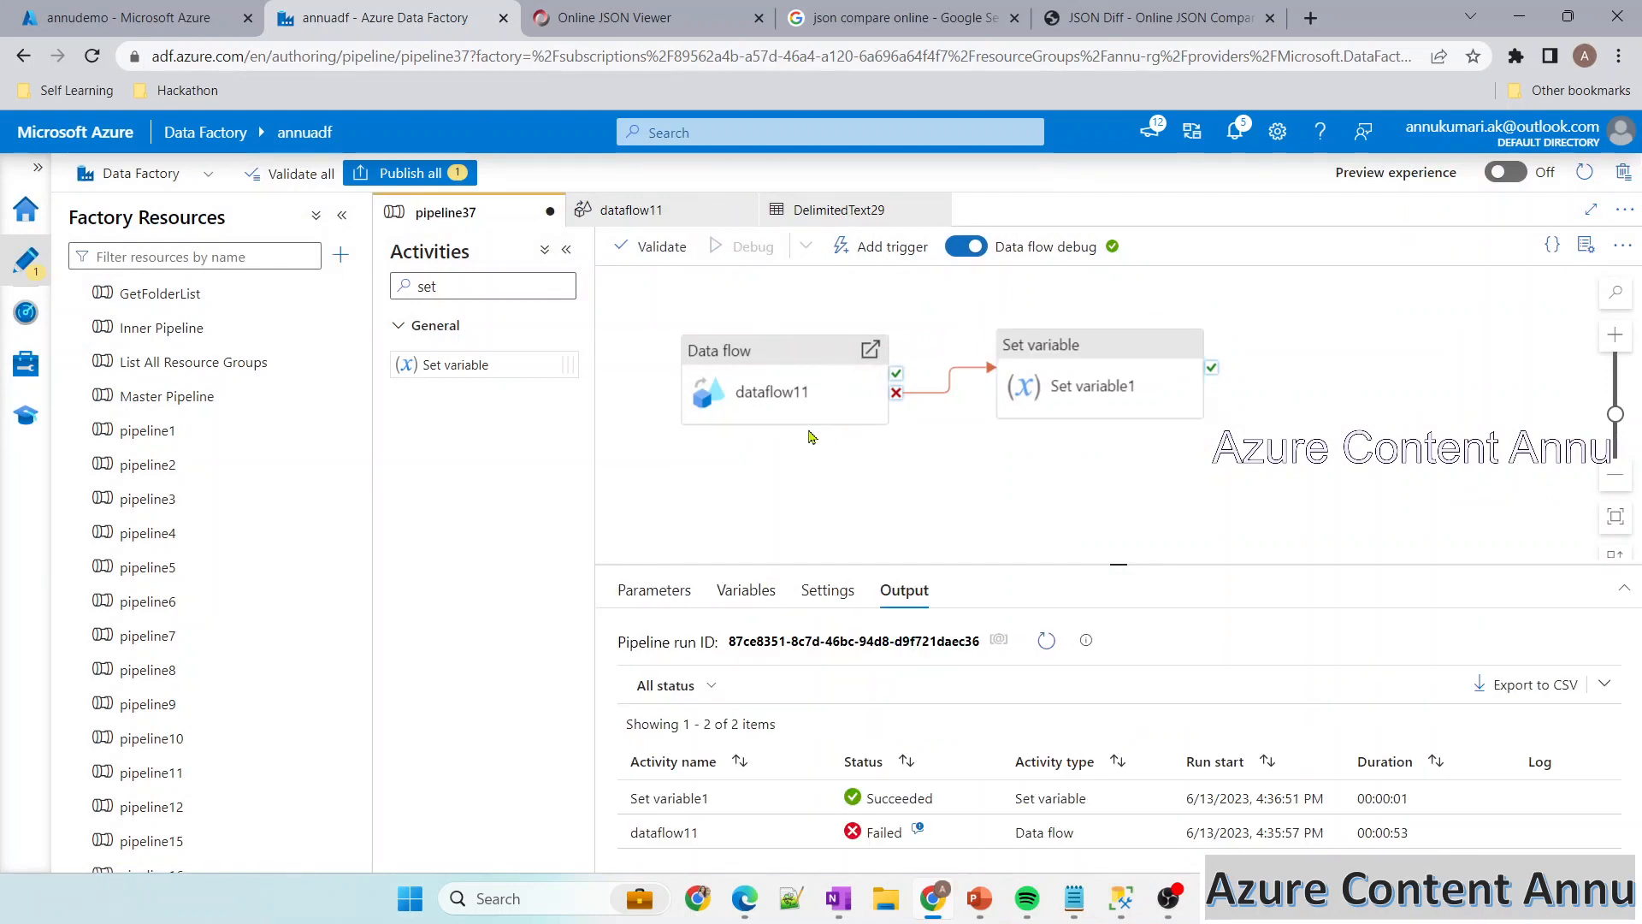
# Refresh the pipeline37 debug run and examine Set variable1's output in full view, including PipelineName and PipelineRunId
pyautogui.click(1045, 643)
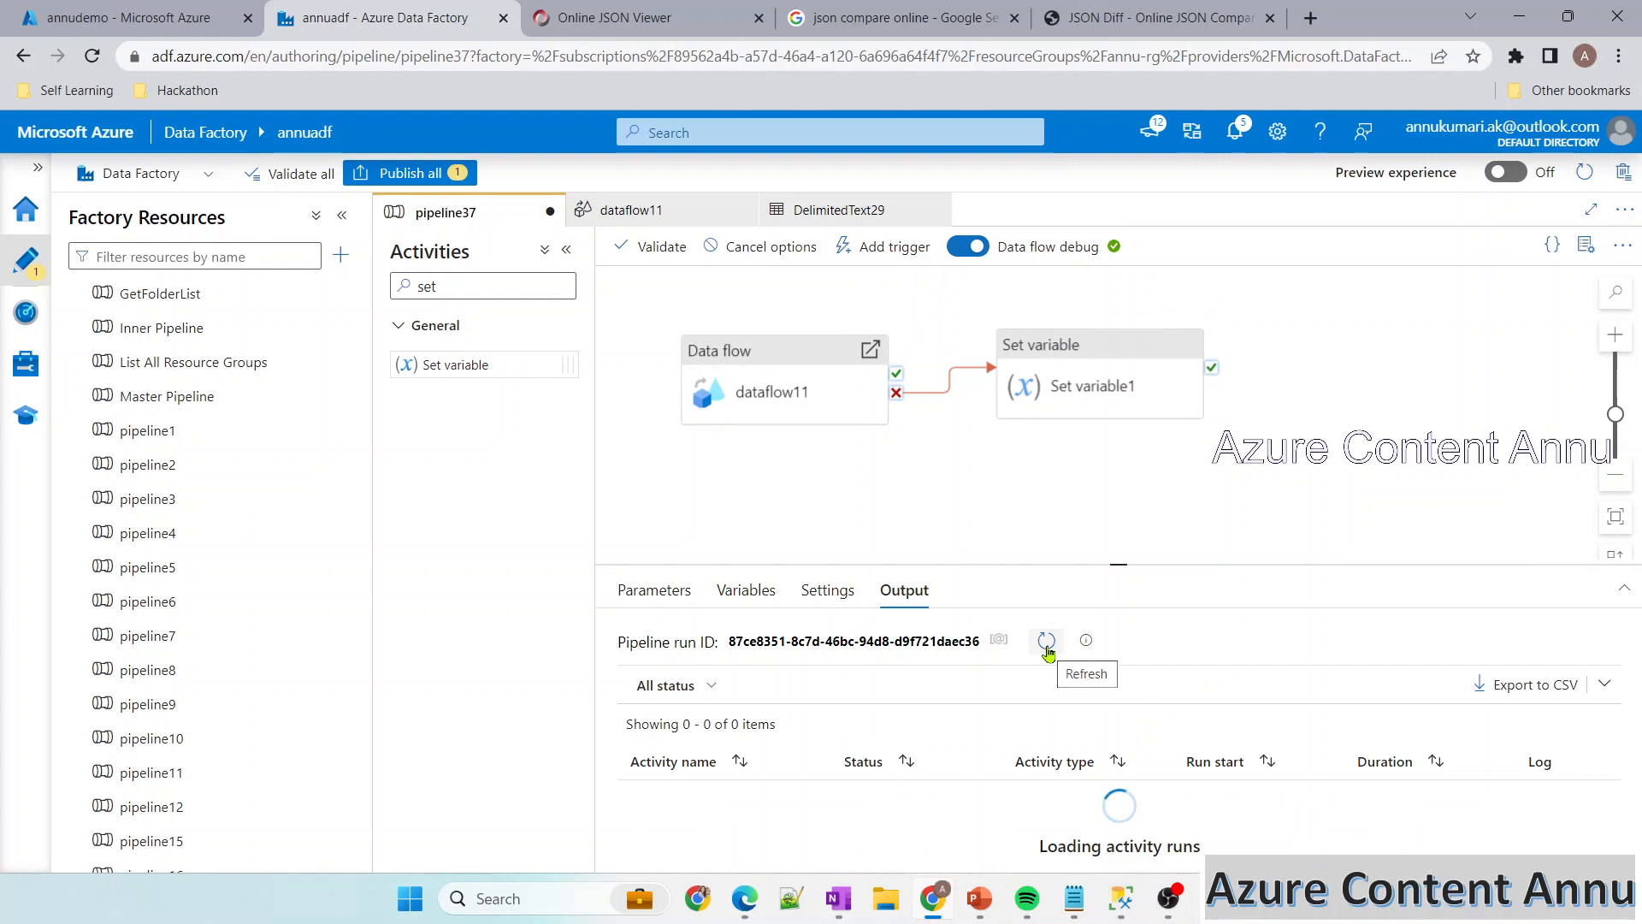
pyautogui.click(1045, 643)
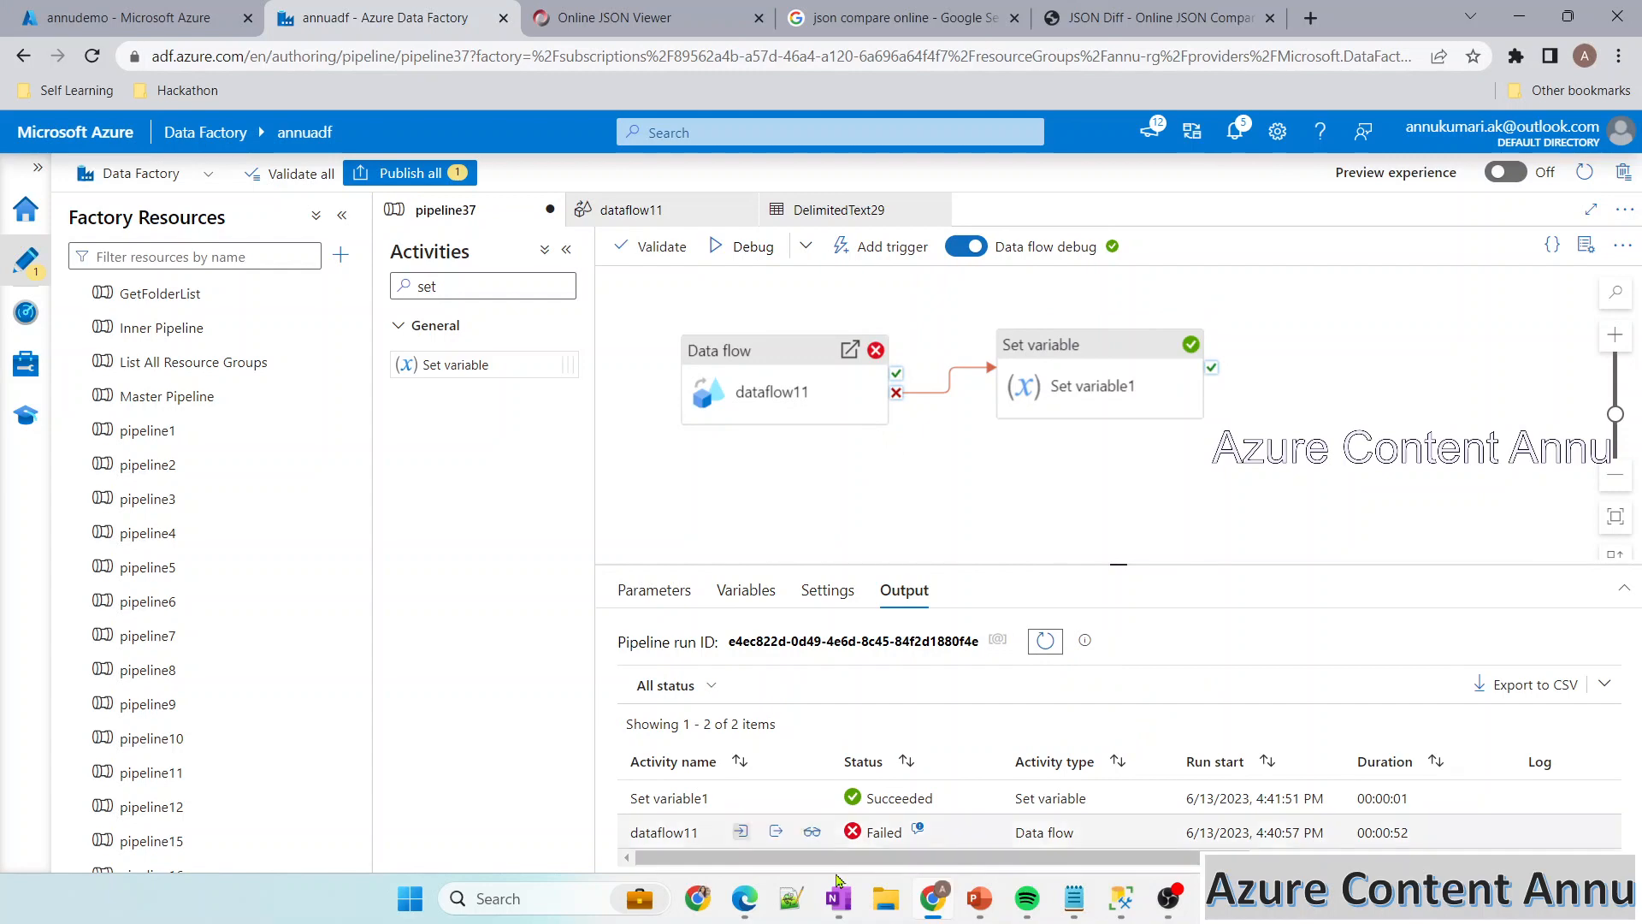
pyautogui.moveTo(782, 799)
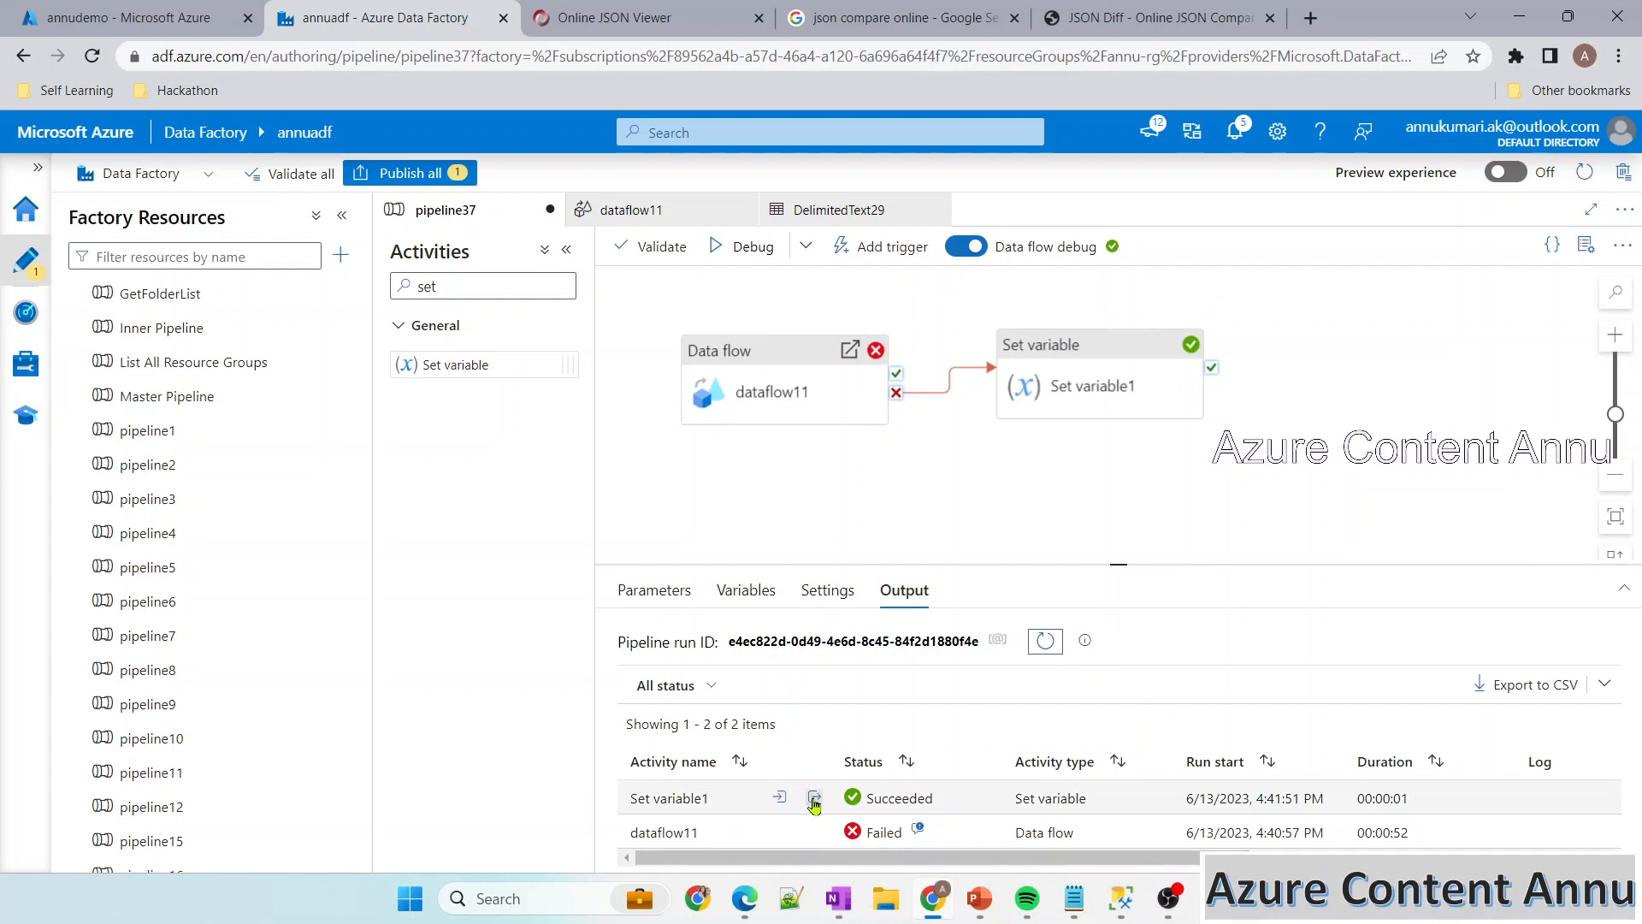
pyautogui.click(814, 799)
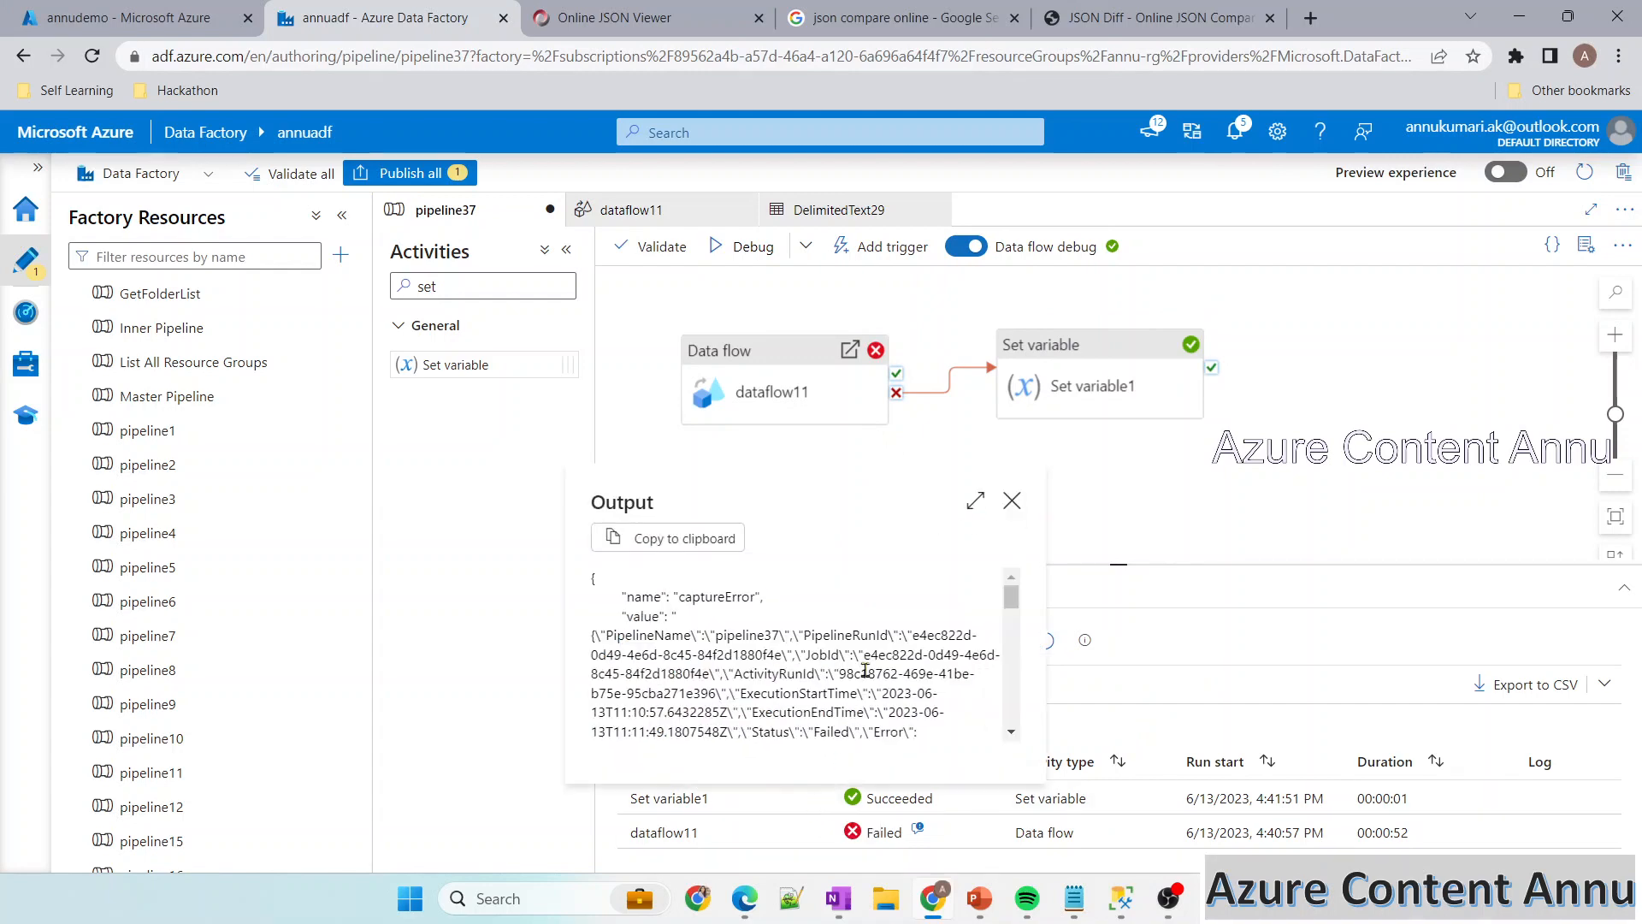
pyautogui.click(972, 505)
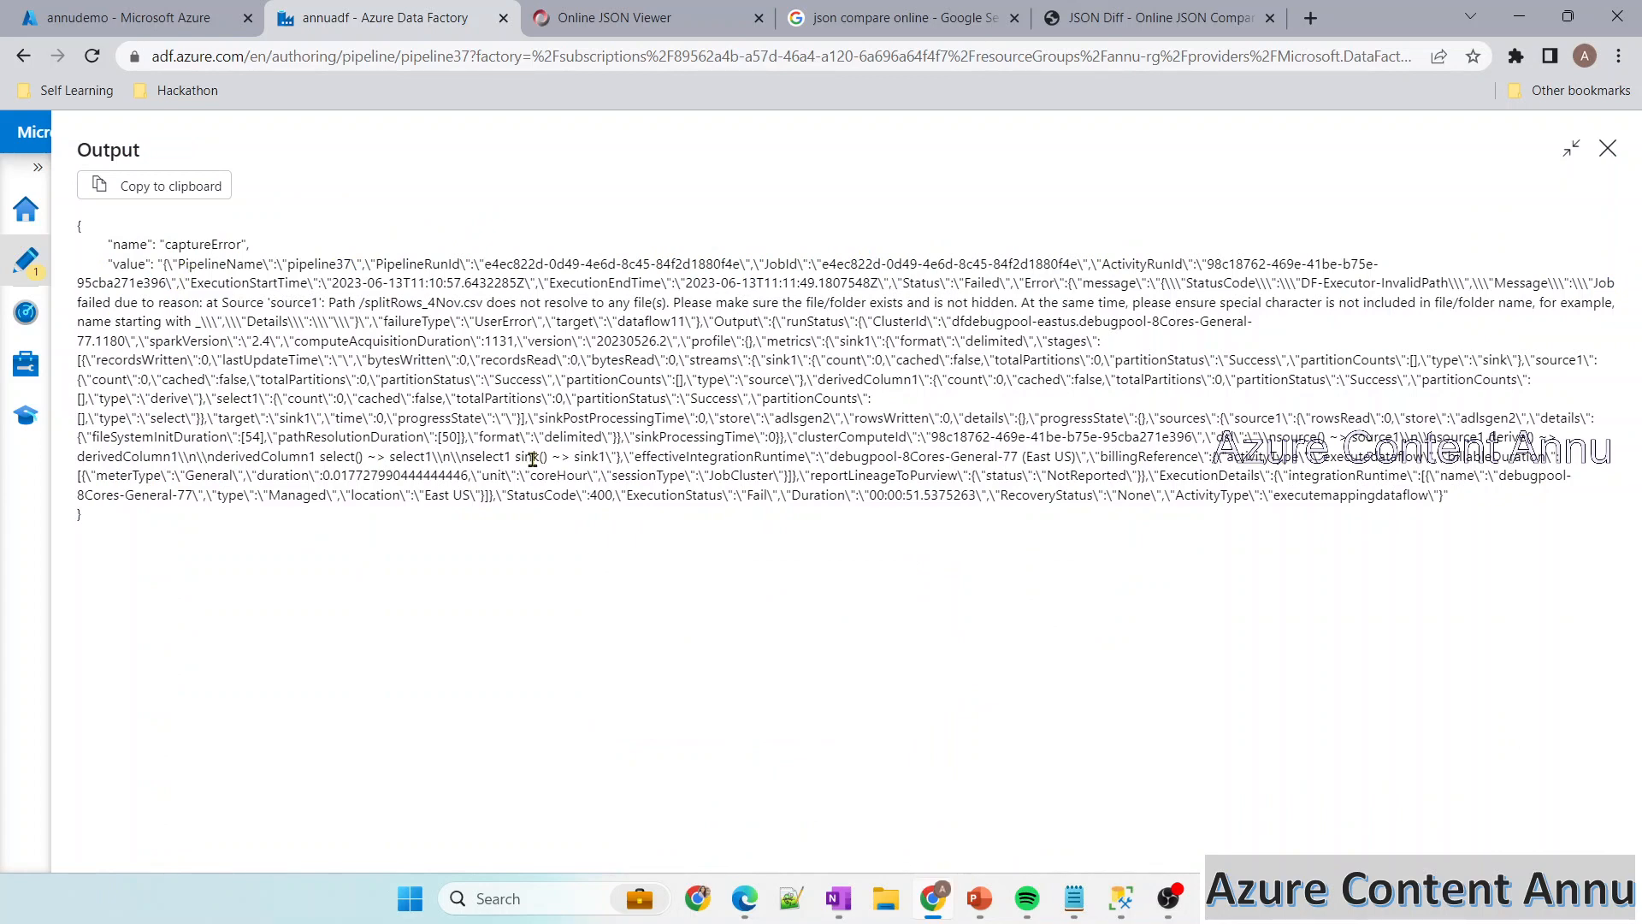
pyautogui.doubleClick(210, 265)
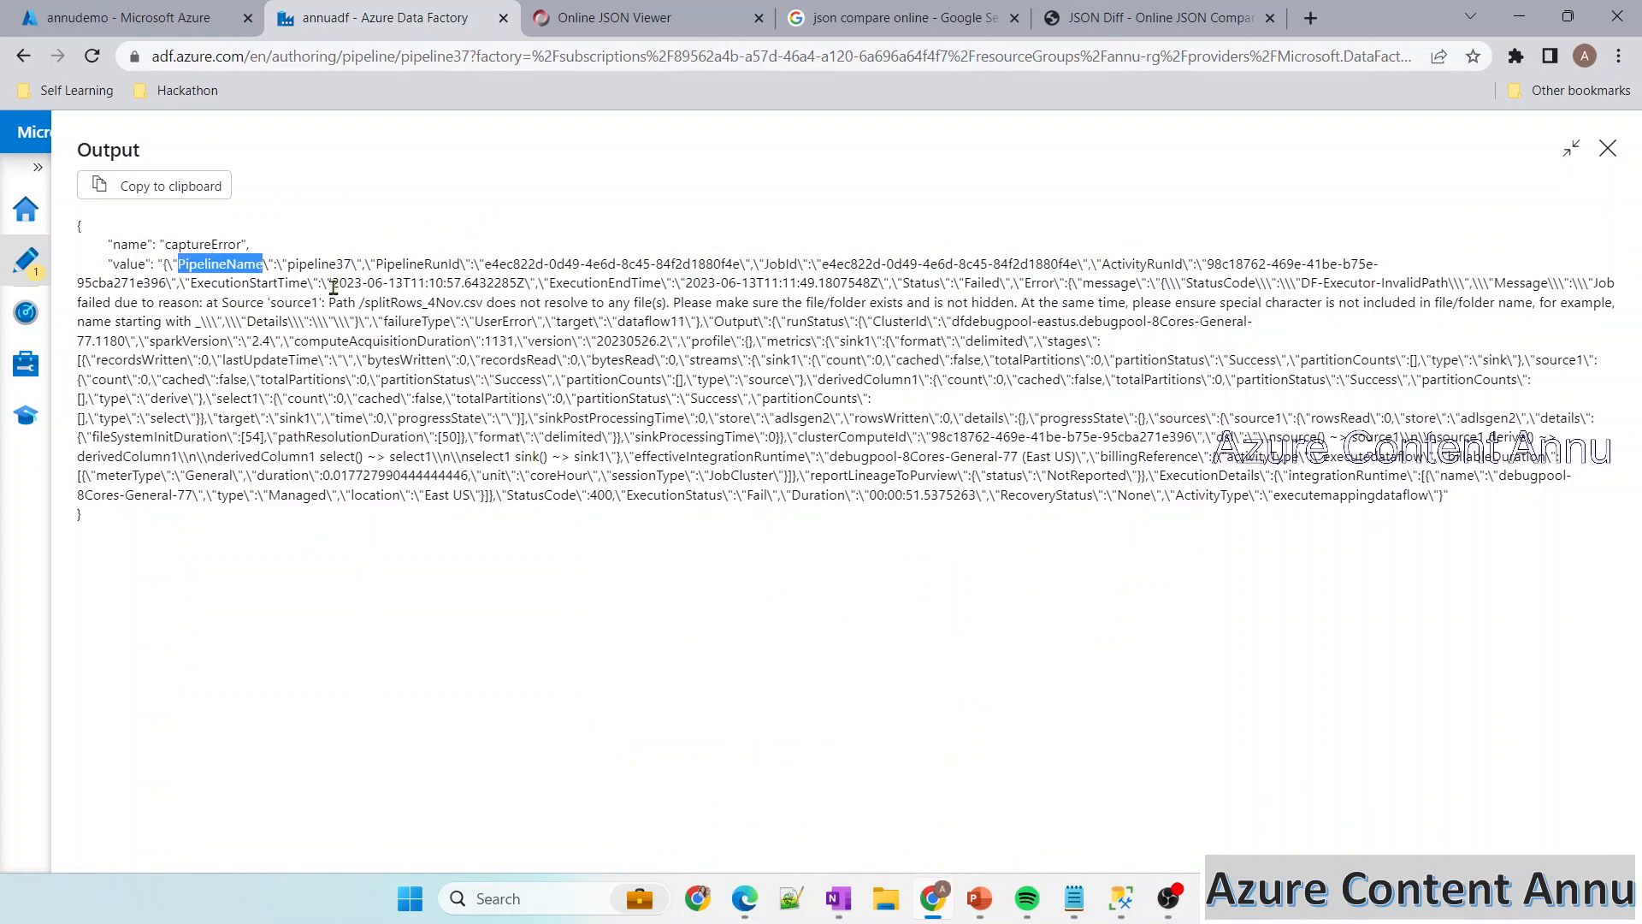
pyautogui.doubleClick(316, 268)
pyautogui.doubleClick(422, 268)
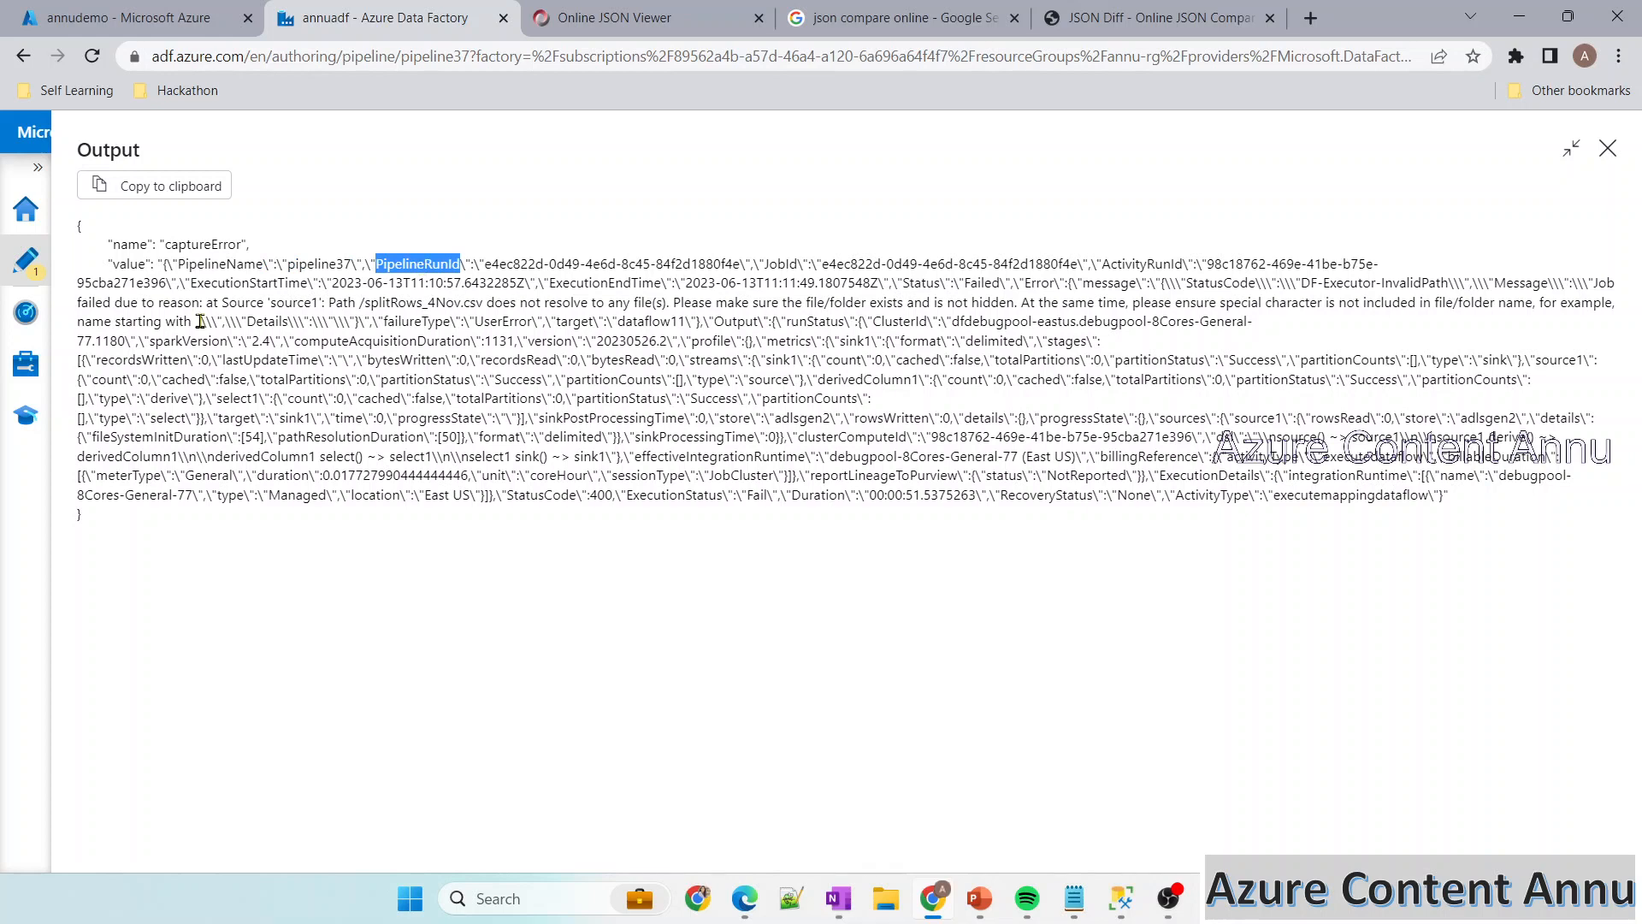
# Copy the captureError JSON value from the output and replace the contents of the runStatus Notepad file with it
pyautogui.moveTo(164, 268); pyautogui.dragTo(1444, 496)
pyautogui.hotkey('ctrl', 'c')
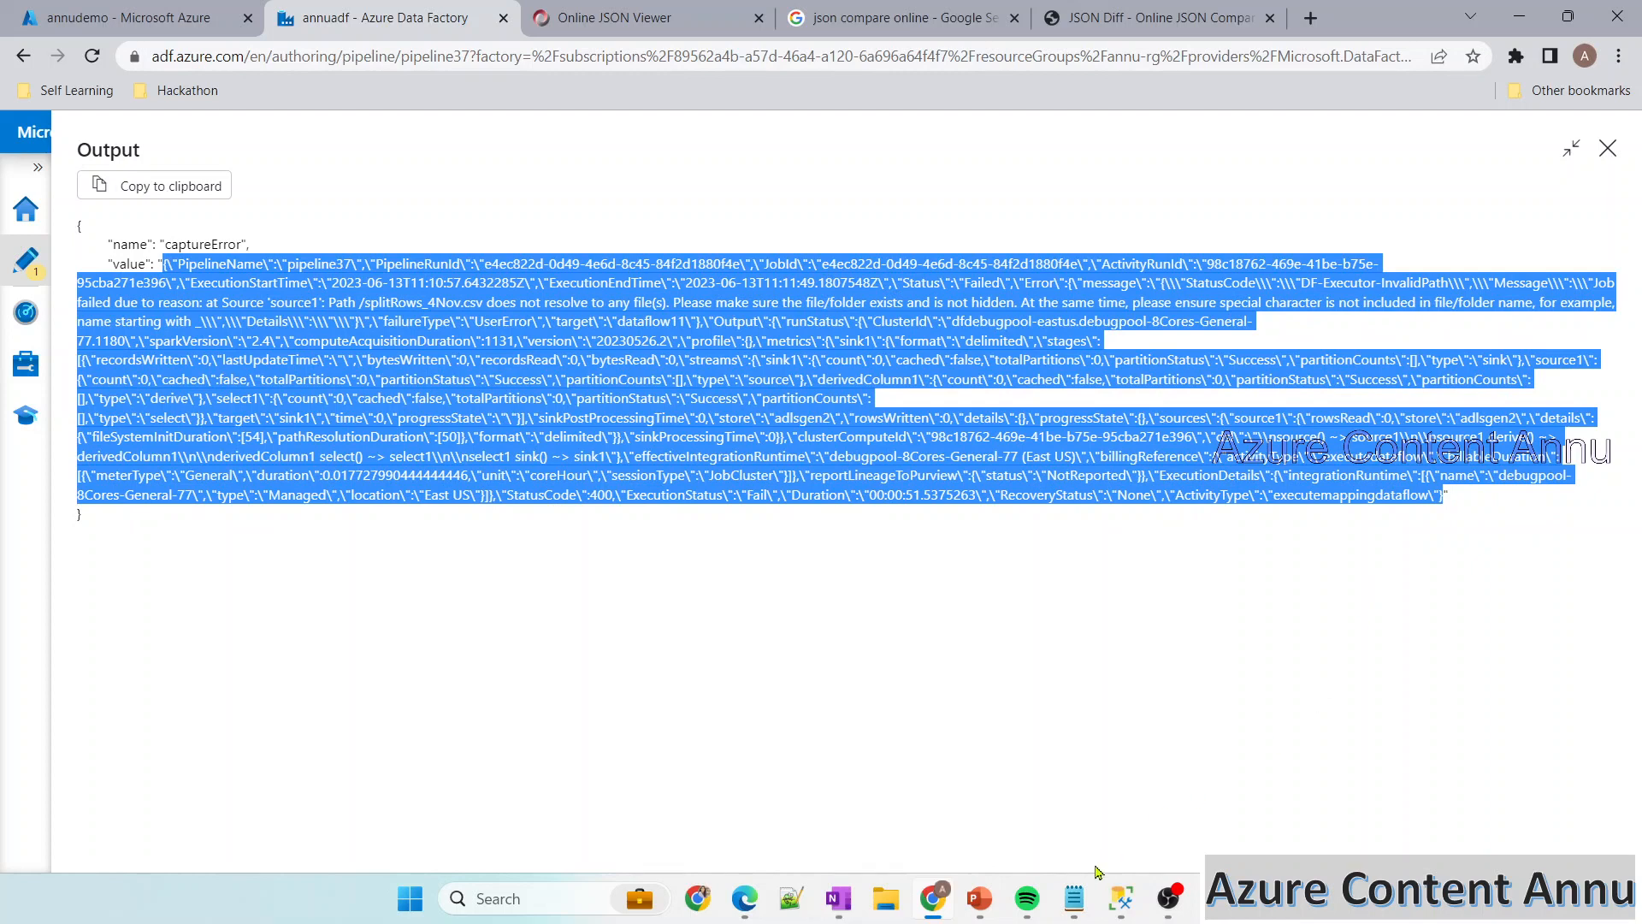
pyautogui.click(1082, 901)
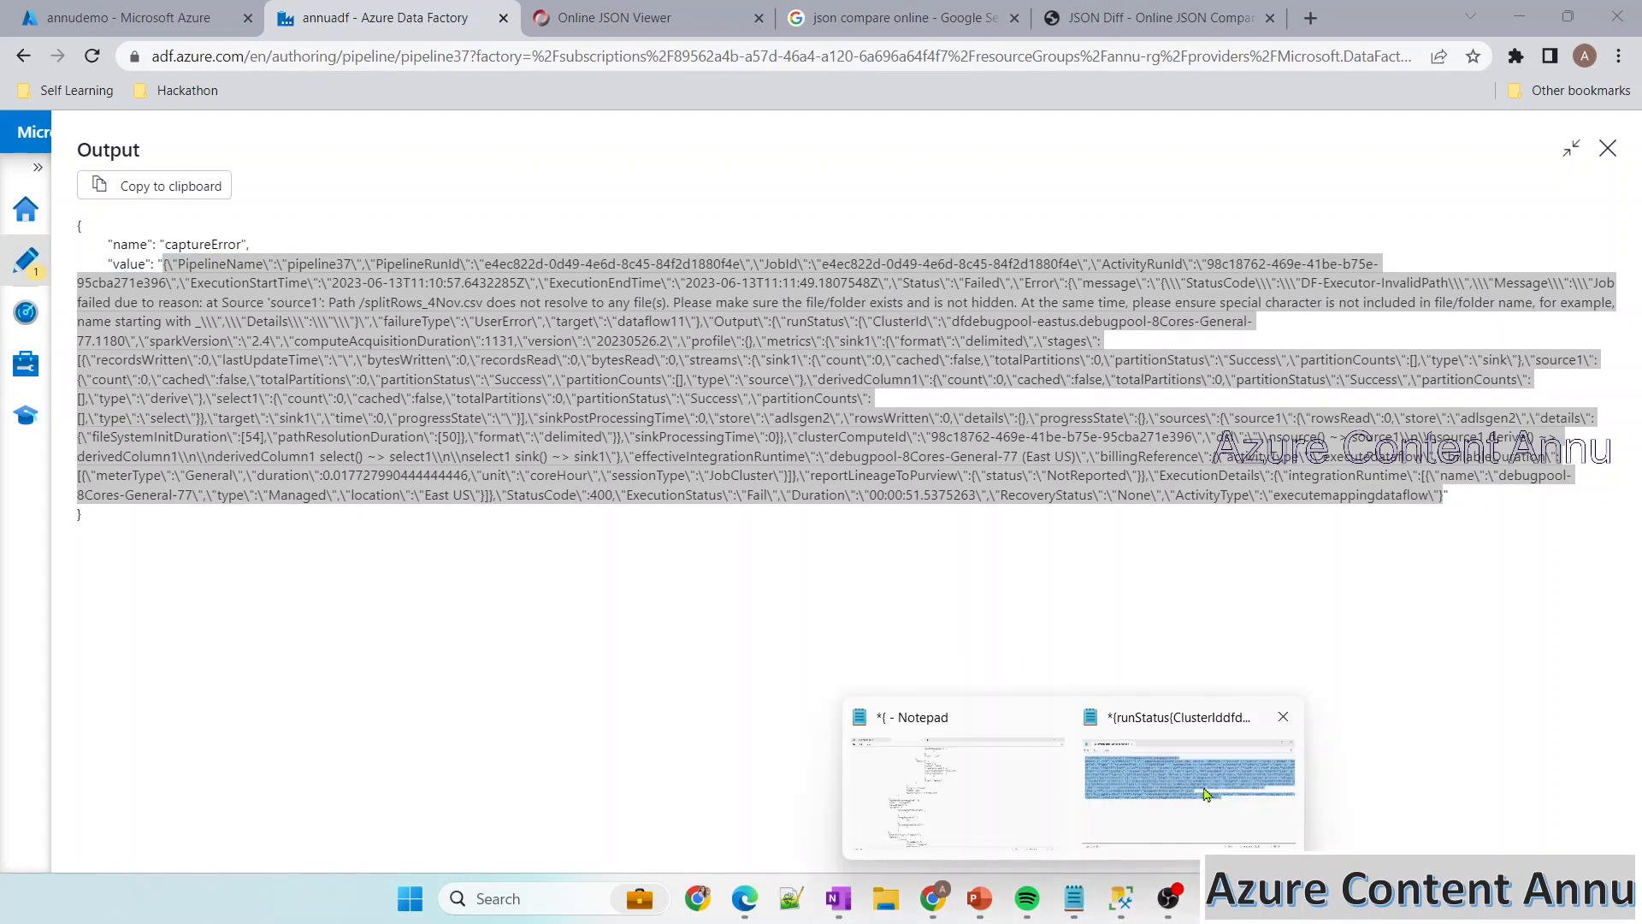
pyautogui.click(1202, 792)
pyautogui.click(649, 561)
pyautogui.hotkey('ctrl', 'a')
pyautogui.hotkey('ctrl', 'v')
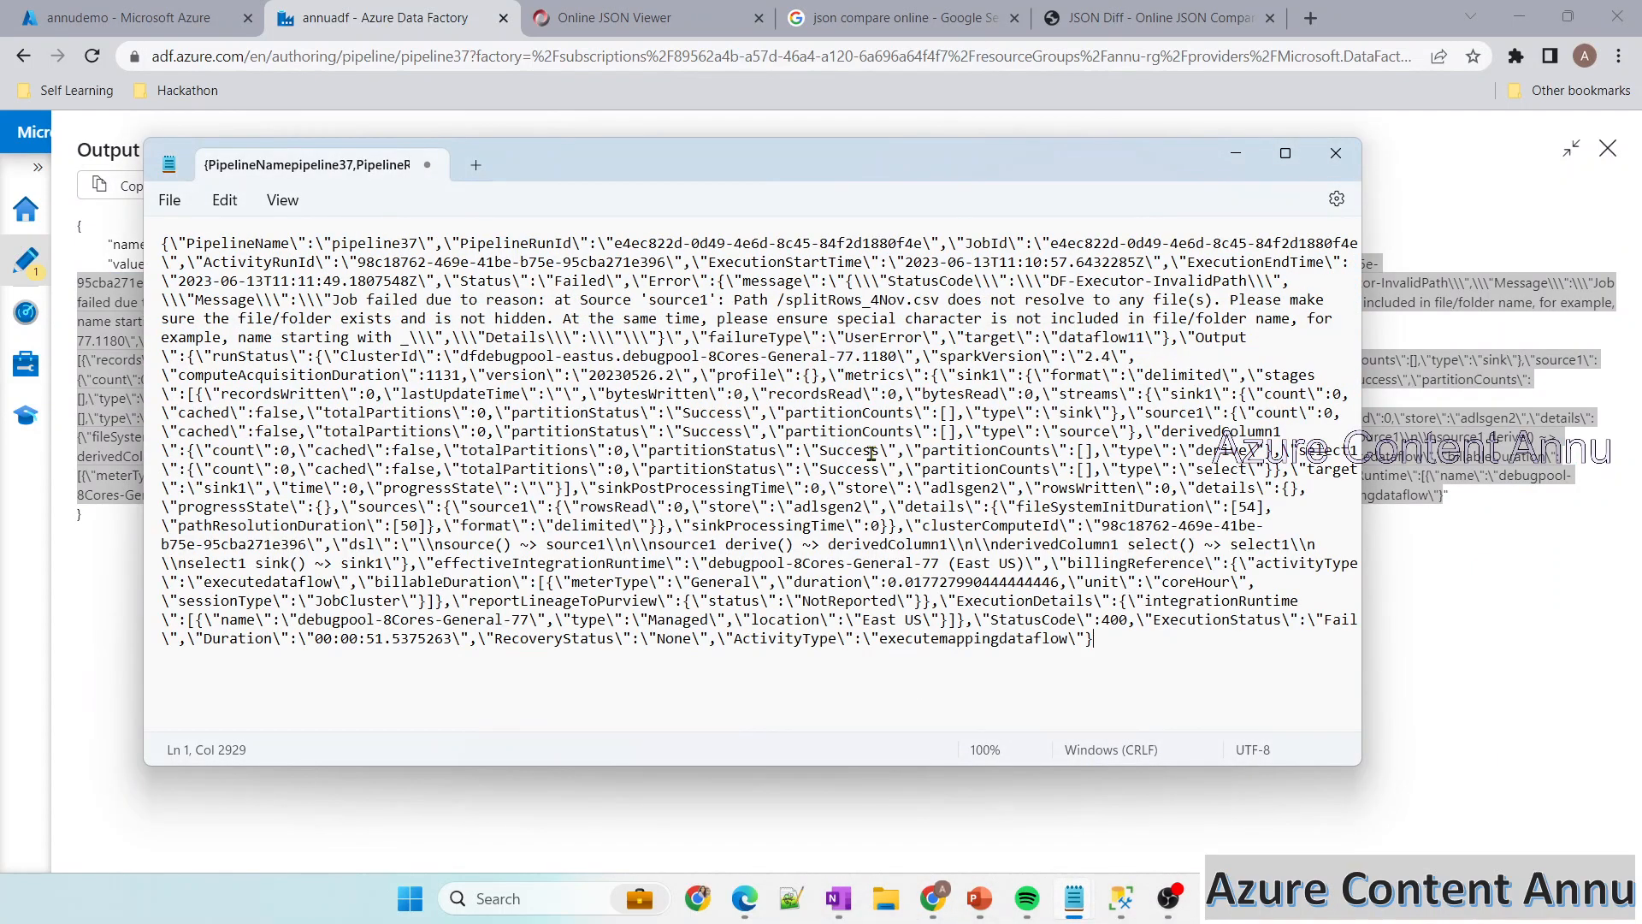
# Remove every backslash from the pasted JSON in Notepad with a replace-all
pyautogui.hotkey('ctrl', 'h')
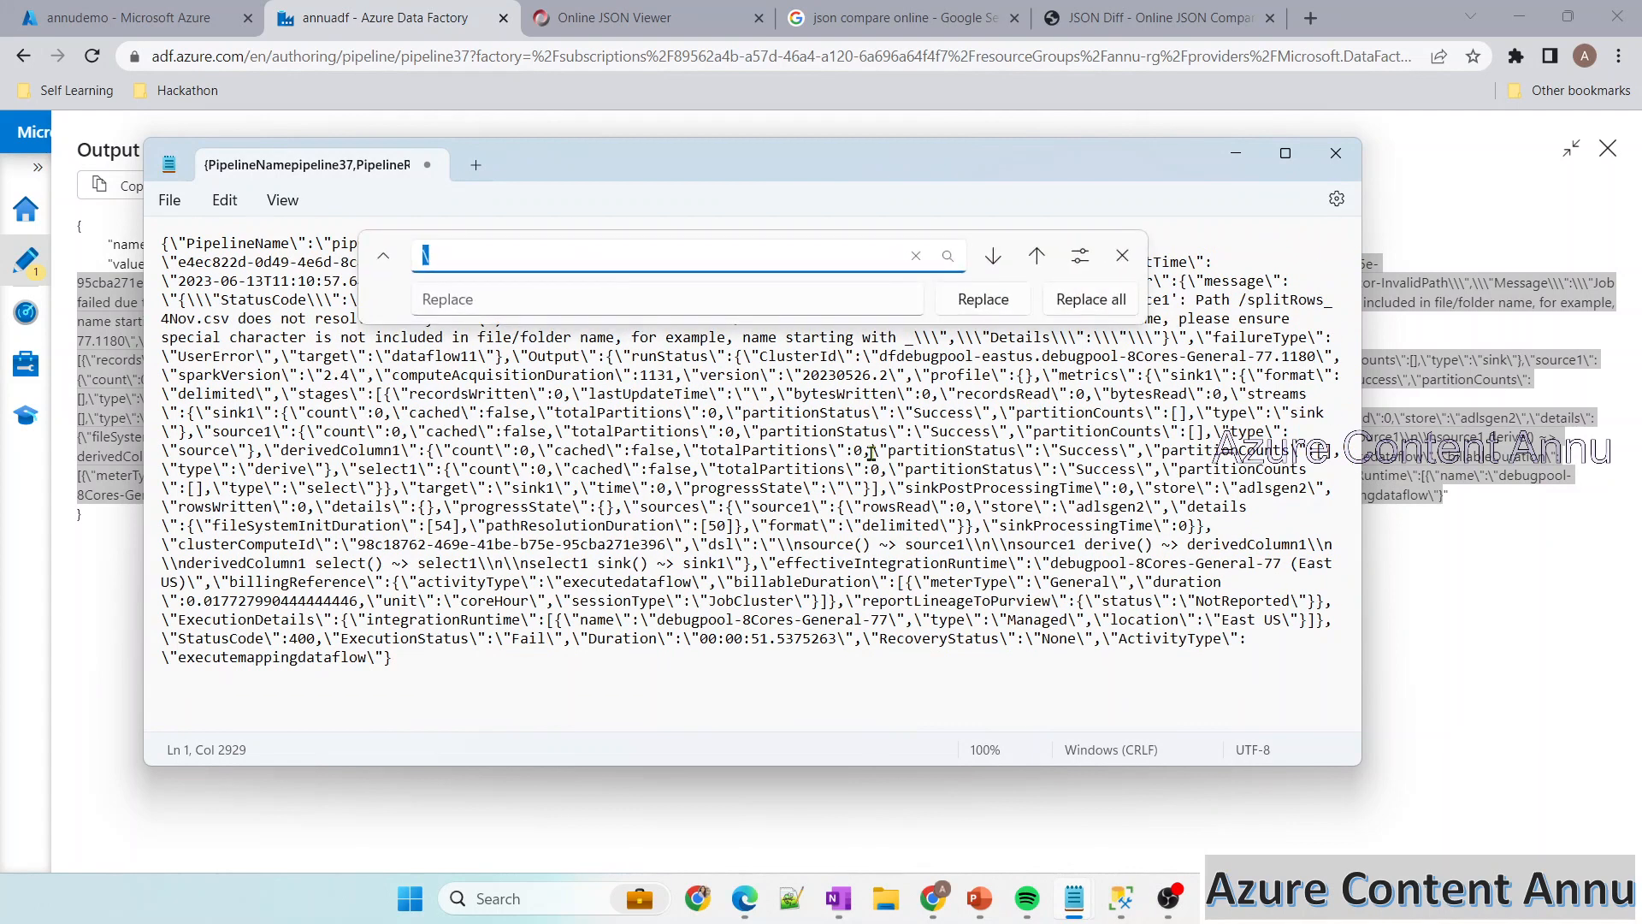
pyautogui.click(1129, 297)
pyautogui.click(1123, 257)
pyautogui.click(391, 684)
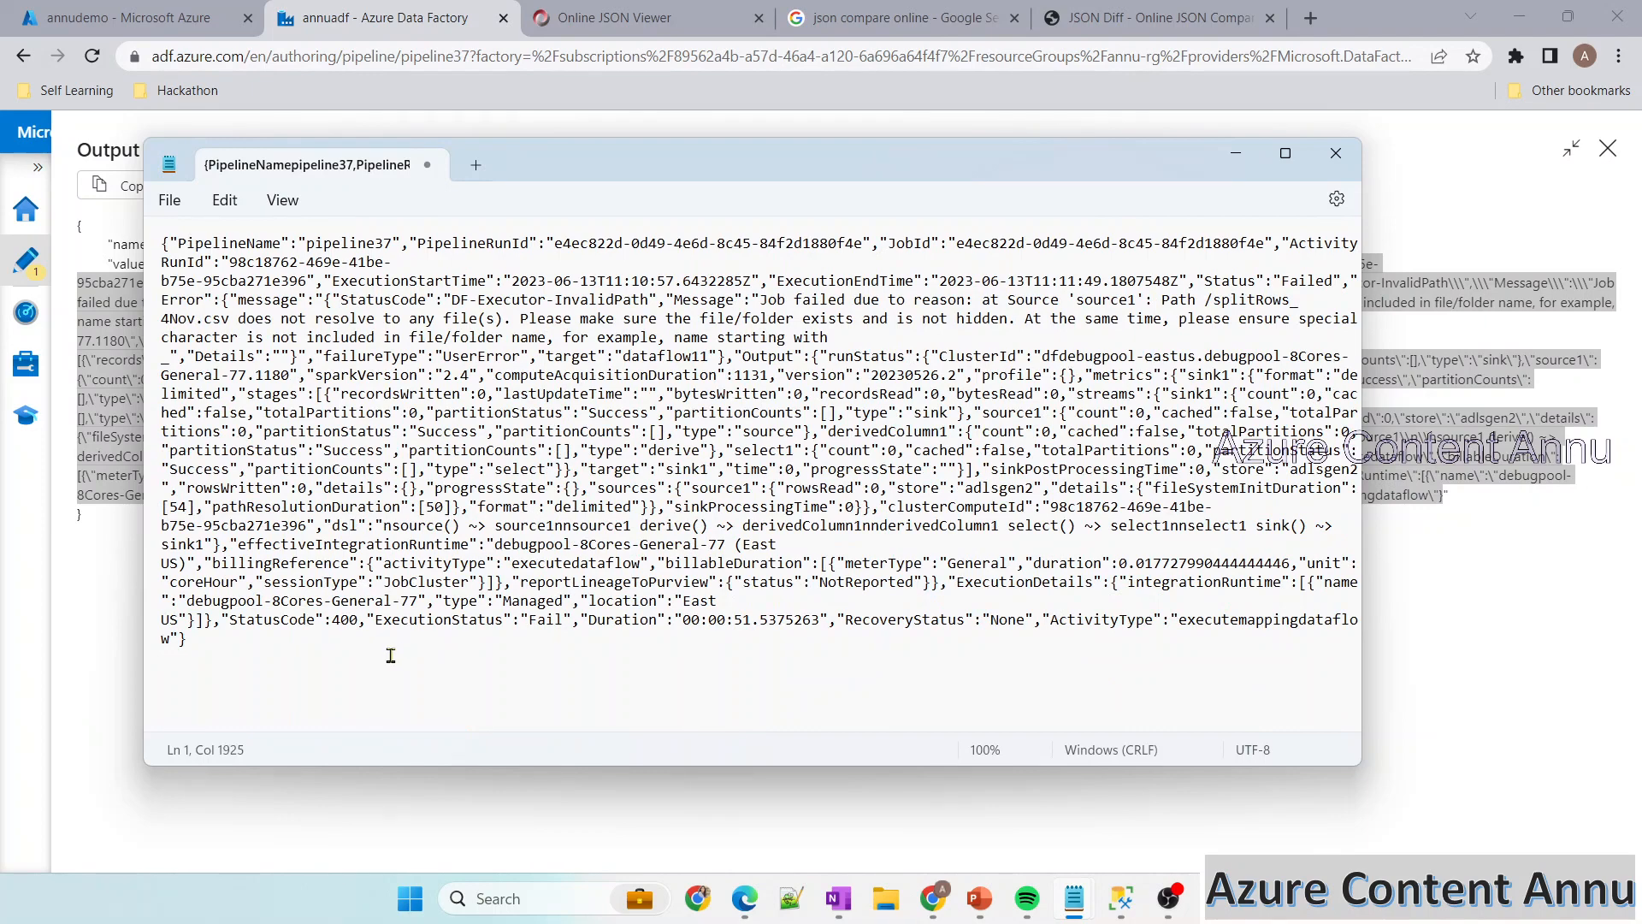
# Copy the cleaned JSON from Notepad into the Online JSON Viewer in the browser and format it
pyautogui.hotkey('ctrl', 'a')
pyautogui.hotkey('ctrl', 'c')
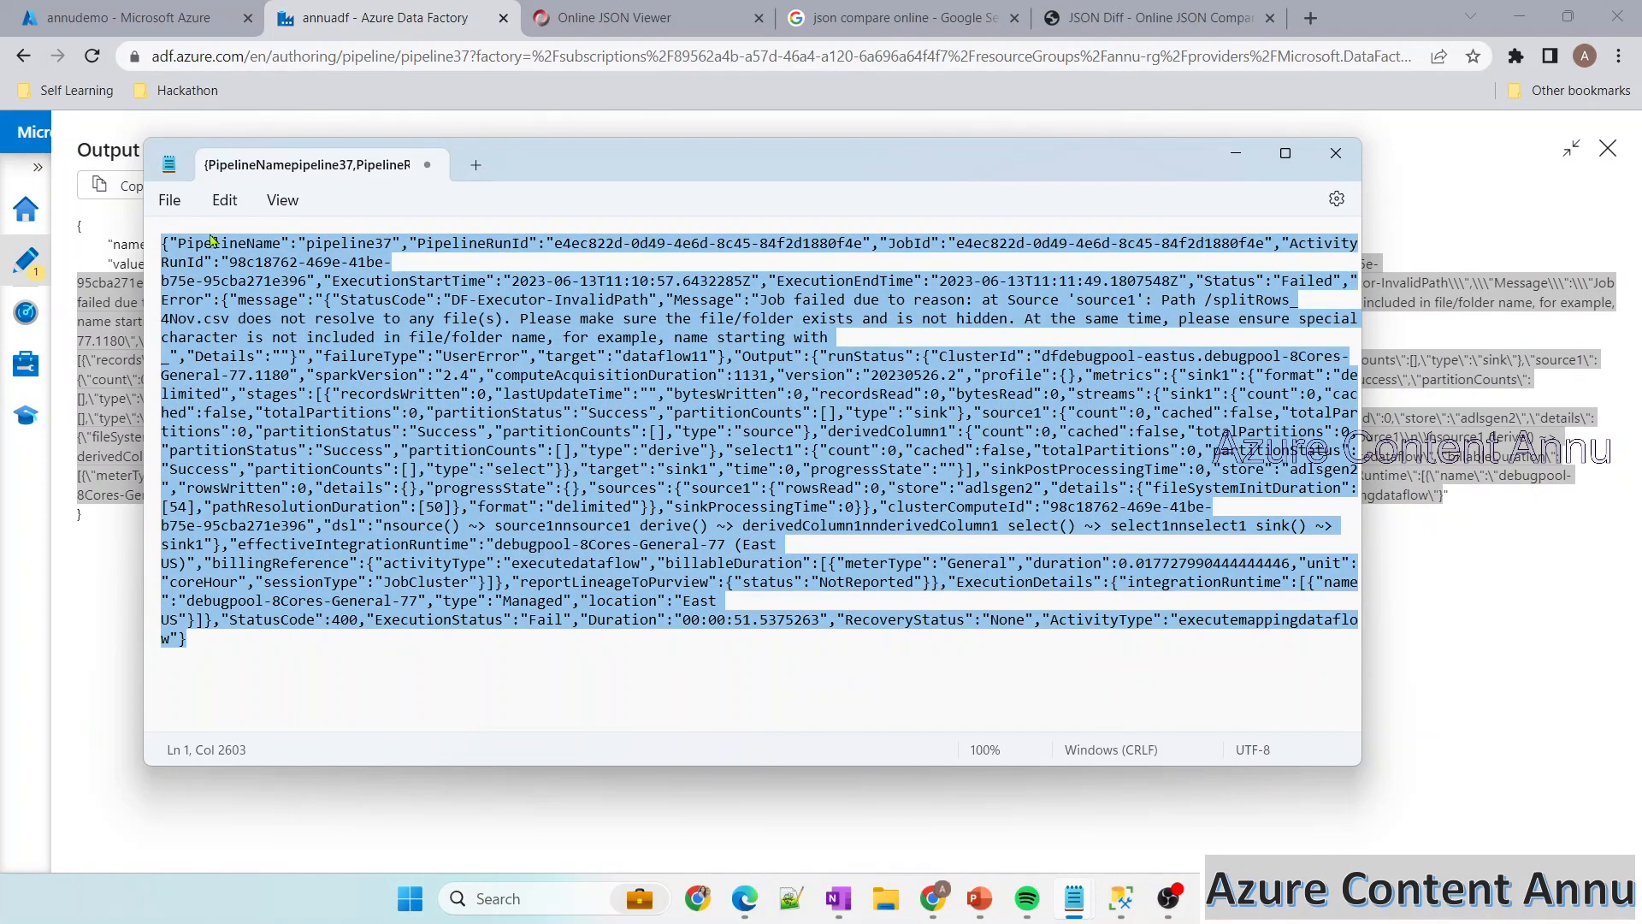
pyautogui.click(1235, 153)
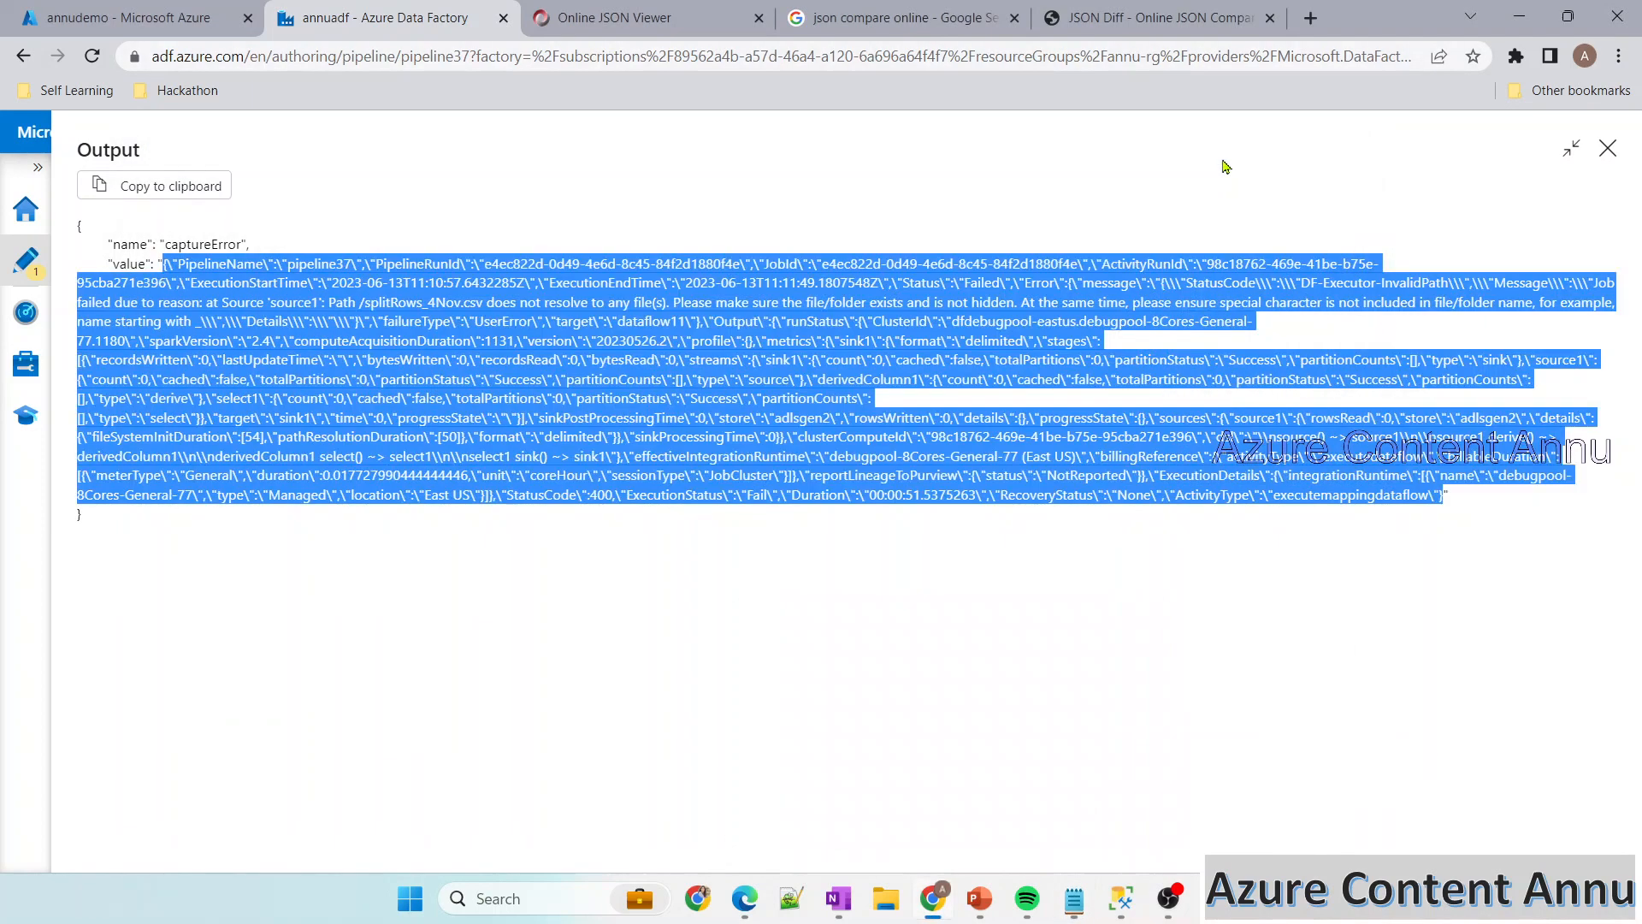
pyautogui.click(607, 17)
pyautogui.hotkey('ctrl', 'v')
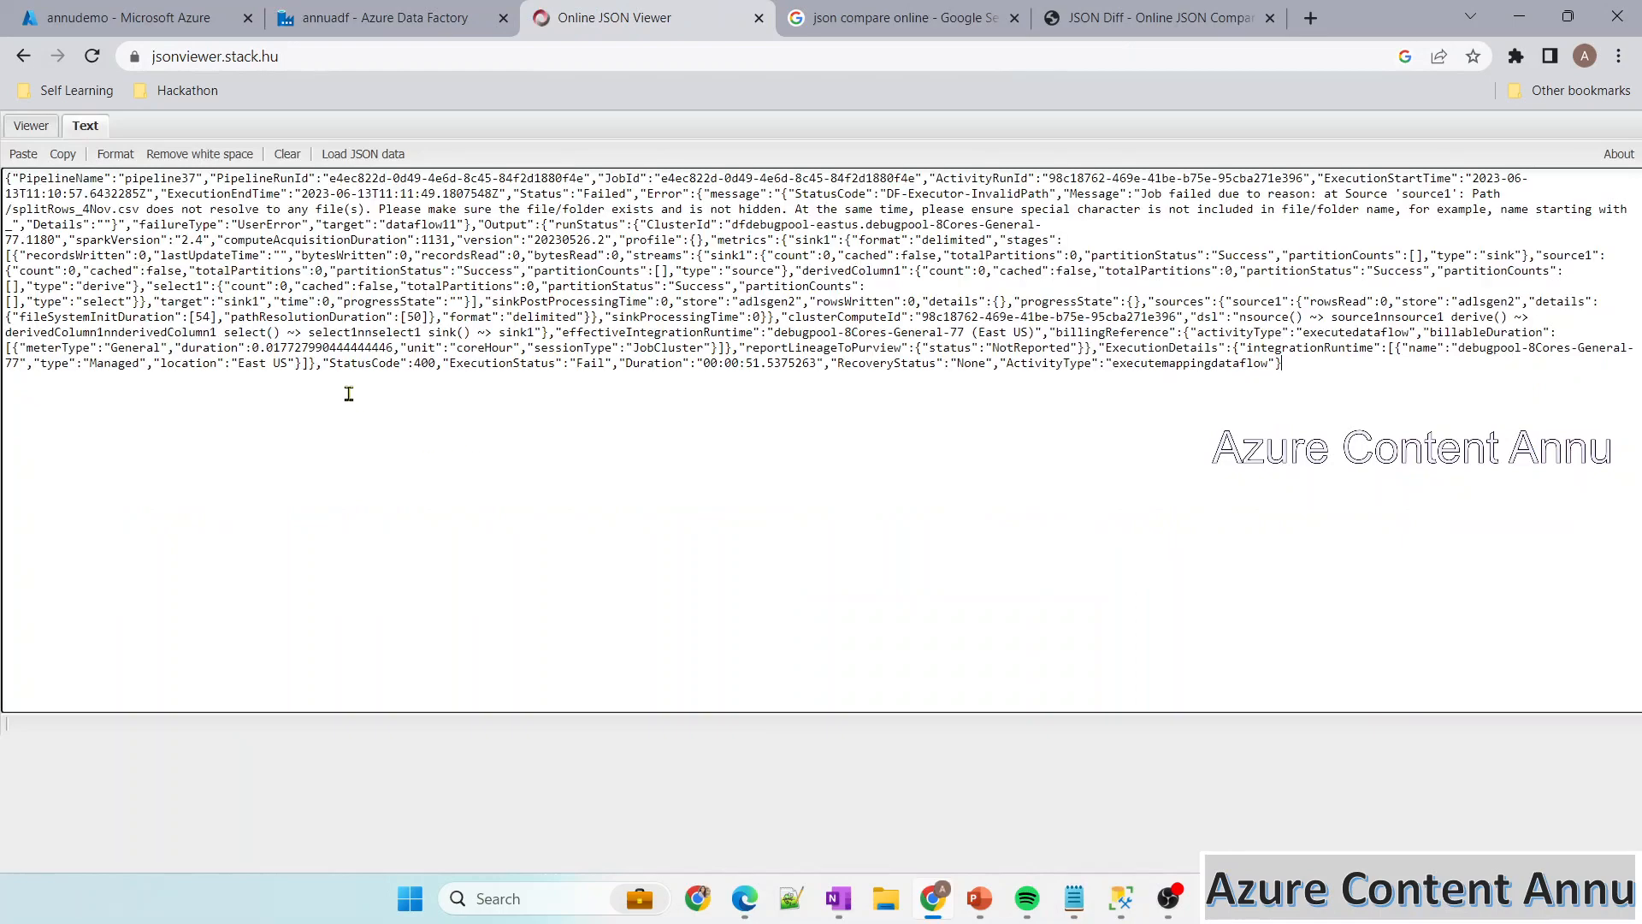
pyautogui.click(115, 159)
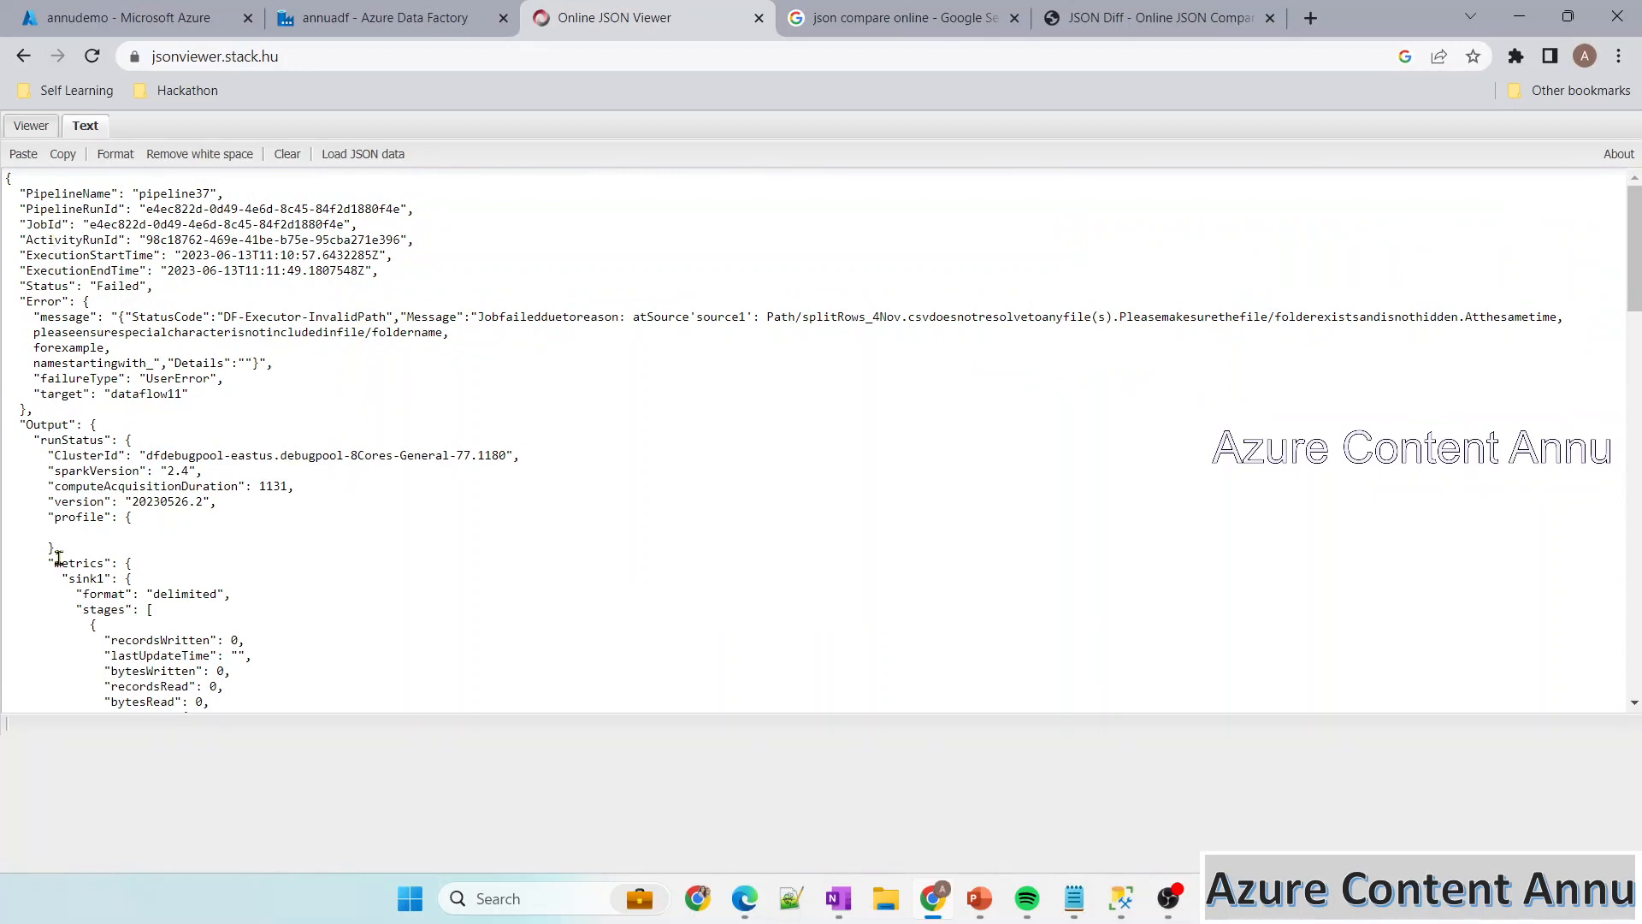
# Search the formatted JSON for "error" and examine the Error block's message, including the source path and failure reason
pyautogui.hotkey('ctrl', 'f')
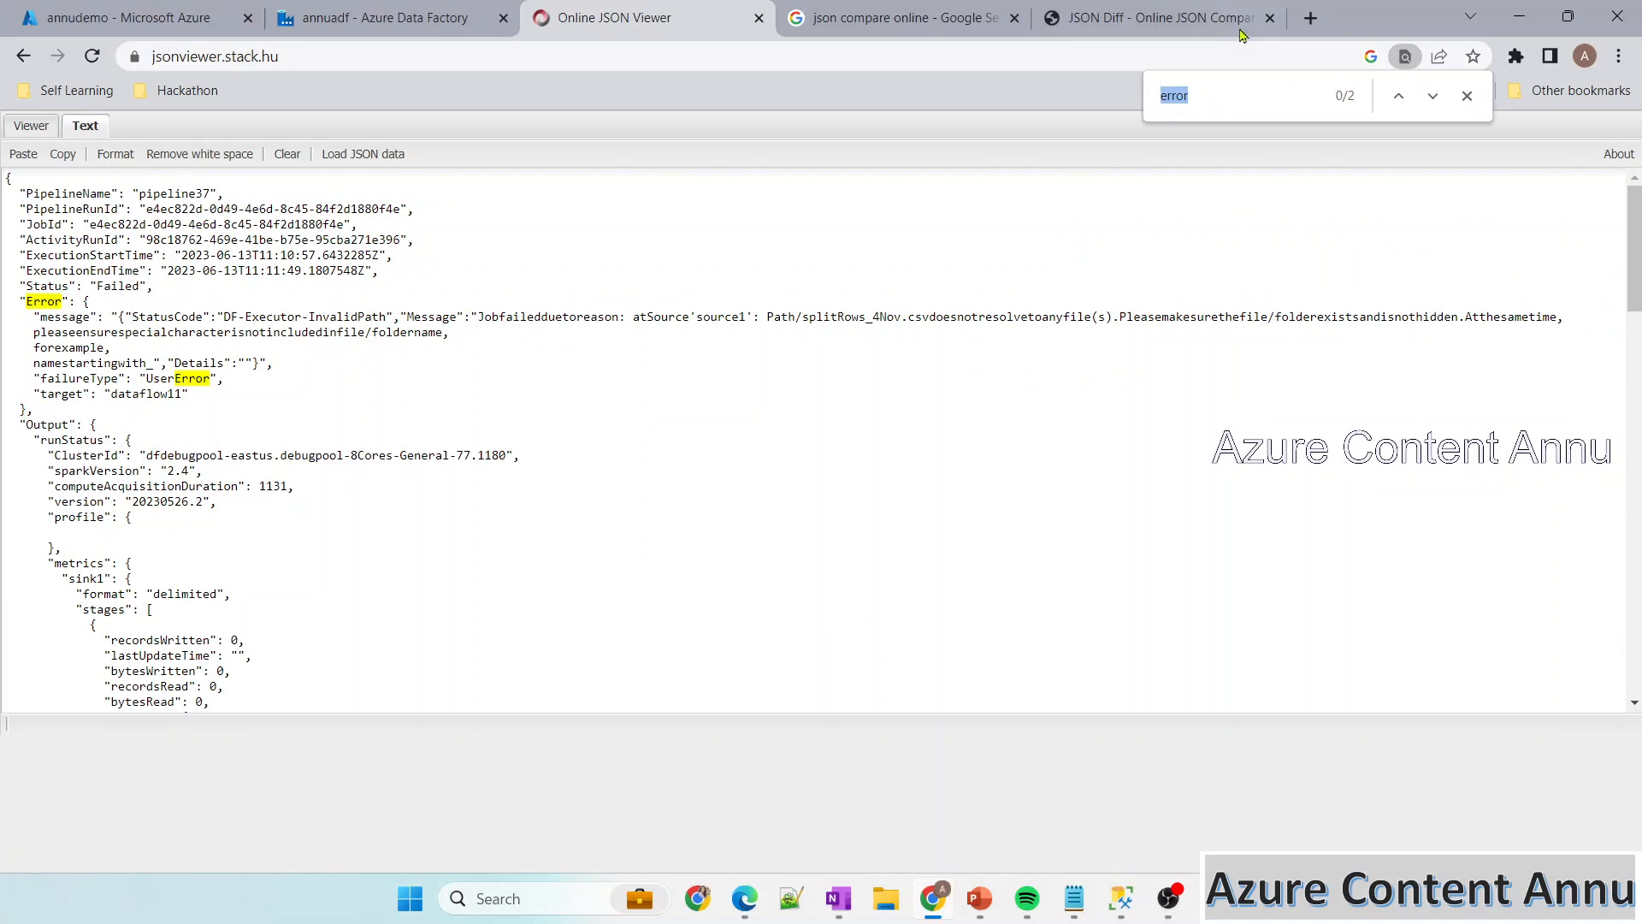
pyautogui.doubleClick(38, 305)
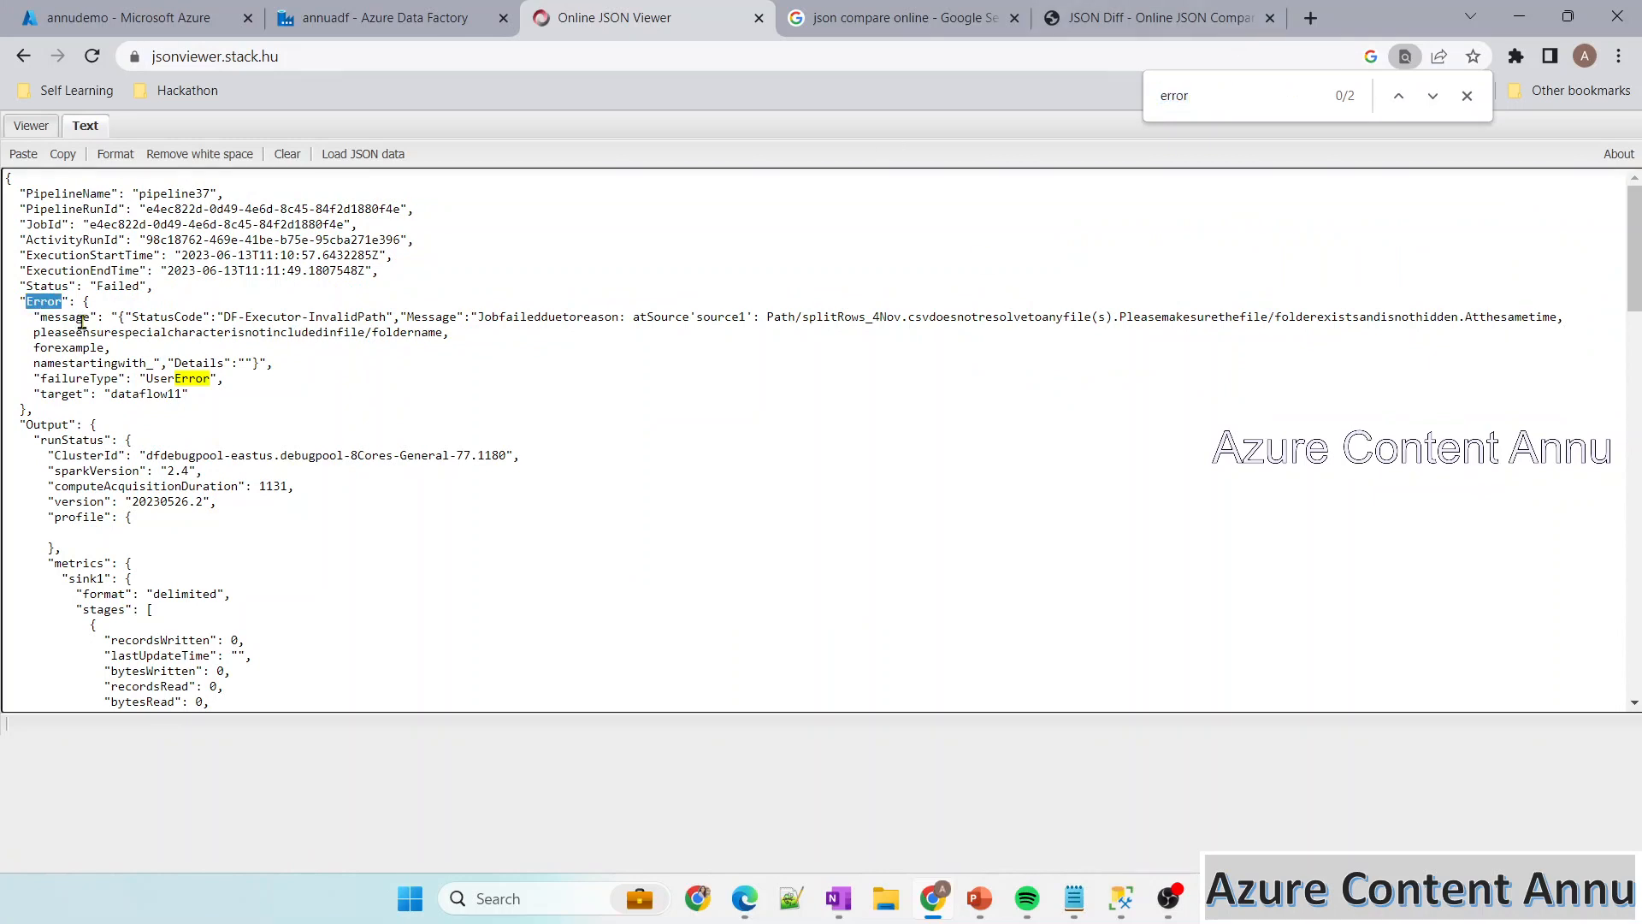
pyautogui.moveTo(145, 323); pyautogui.dragTo(583, 313)
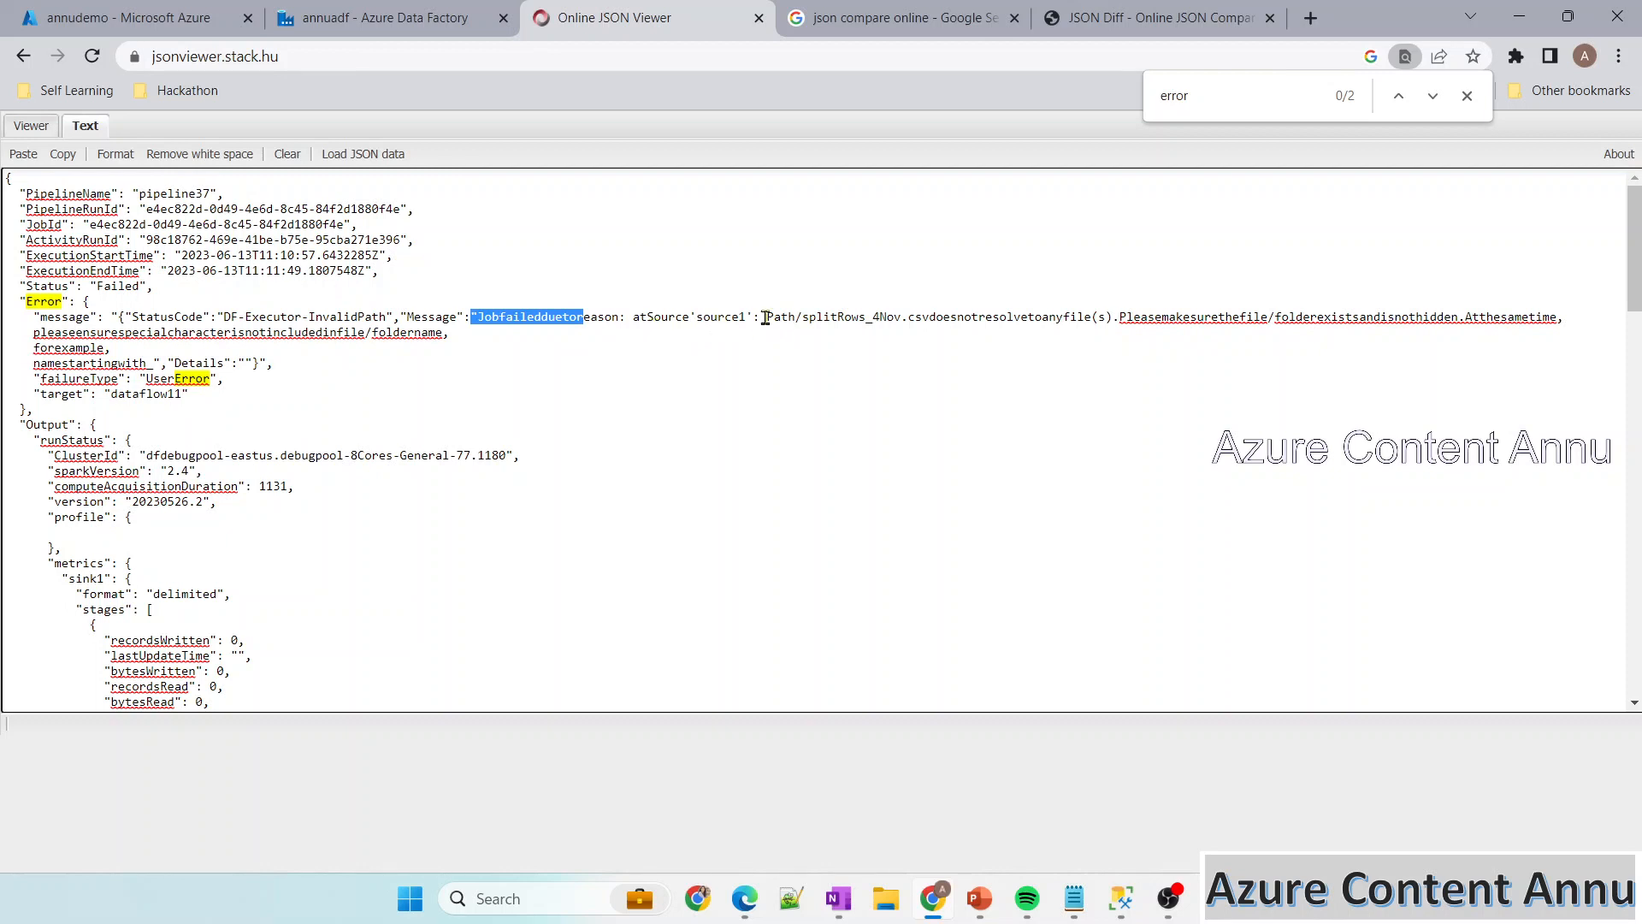
pyautogui.moveTo(765, 318); pyautogui.dragTo(910, 314)
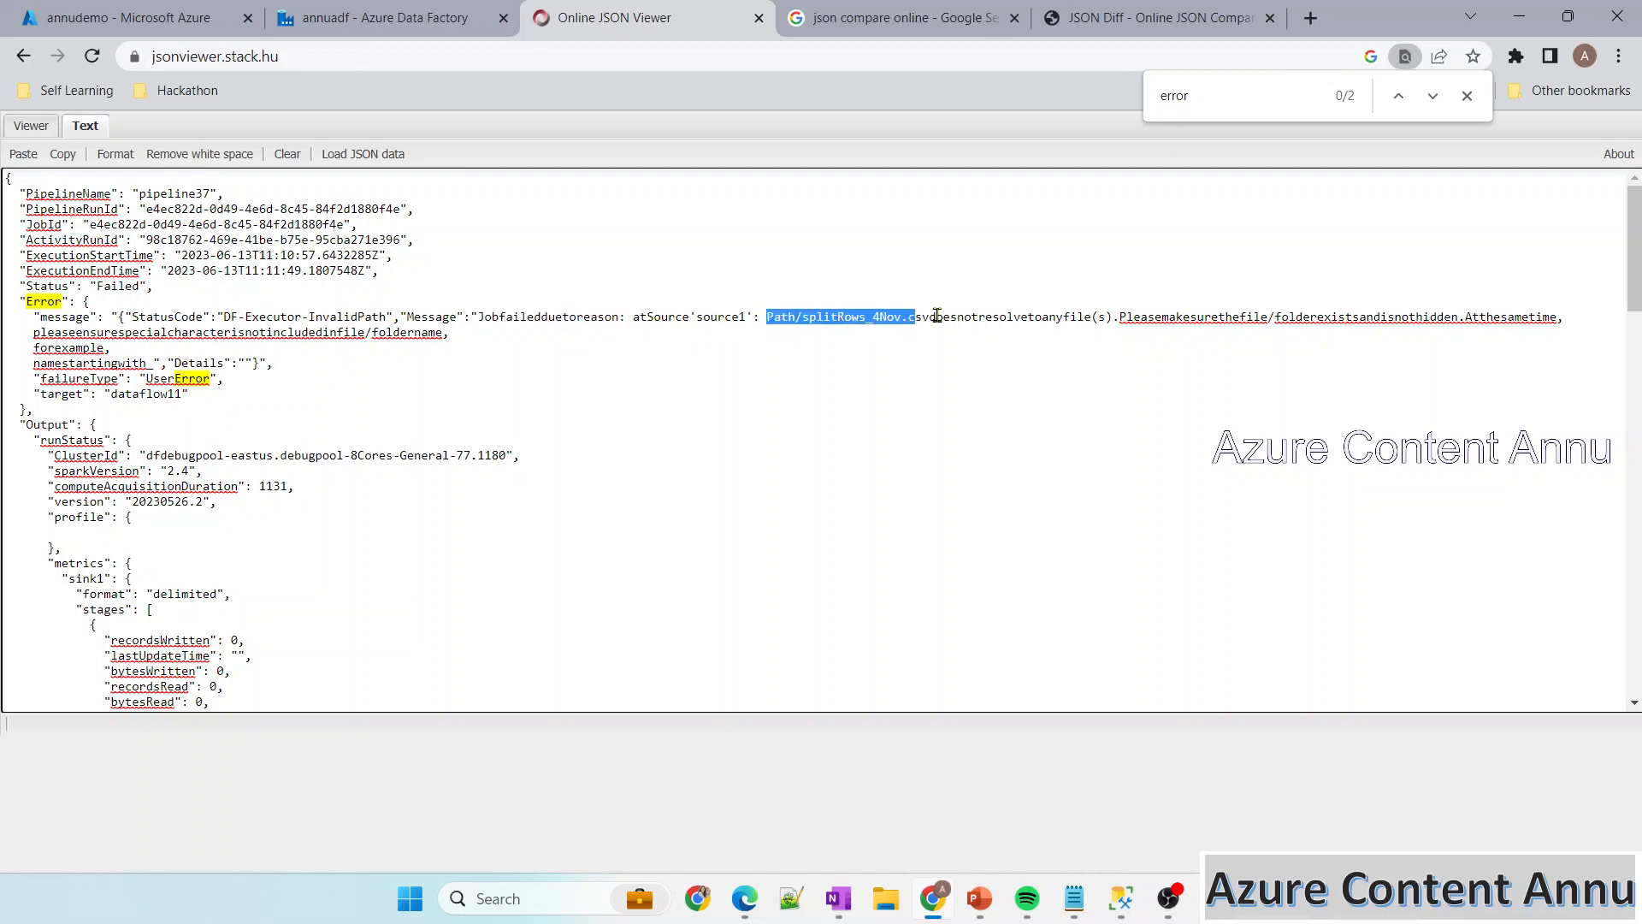
pyautogui.moveTo(1121, 316); pyautogui.dragTo(1416, 320)
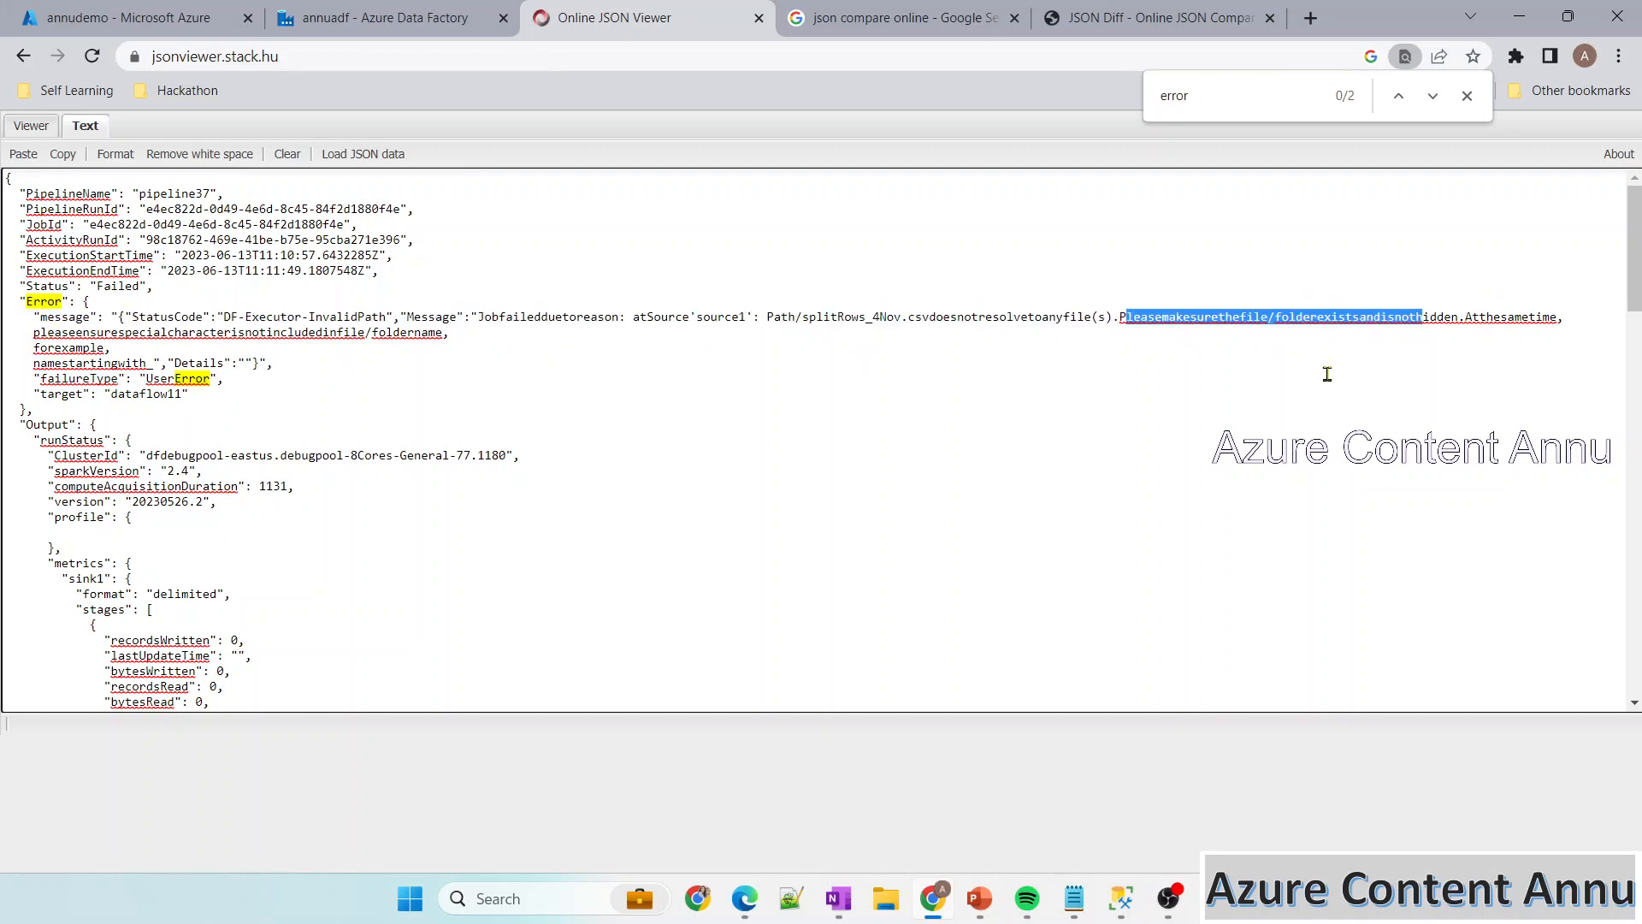
pyautogui.moveTo(26, 301); pyautogui.dragTo(468, 332)
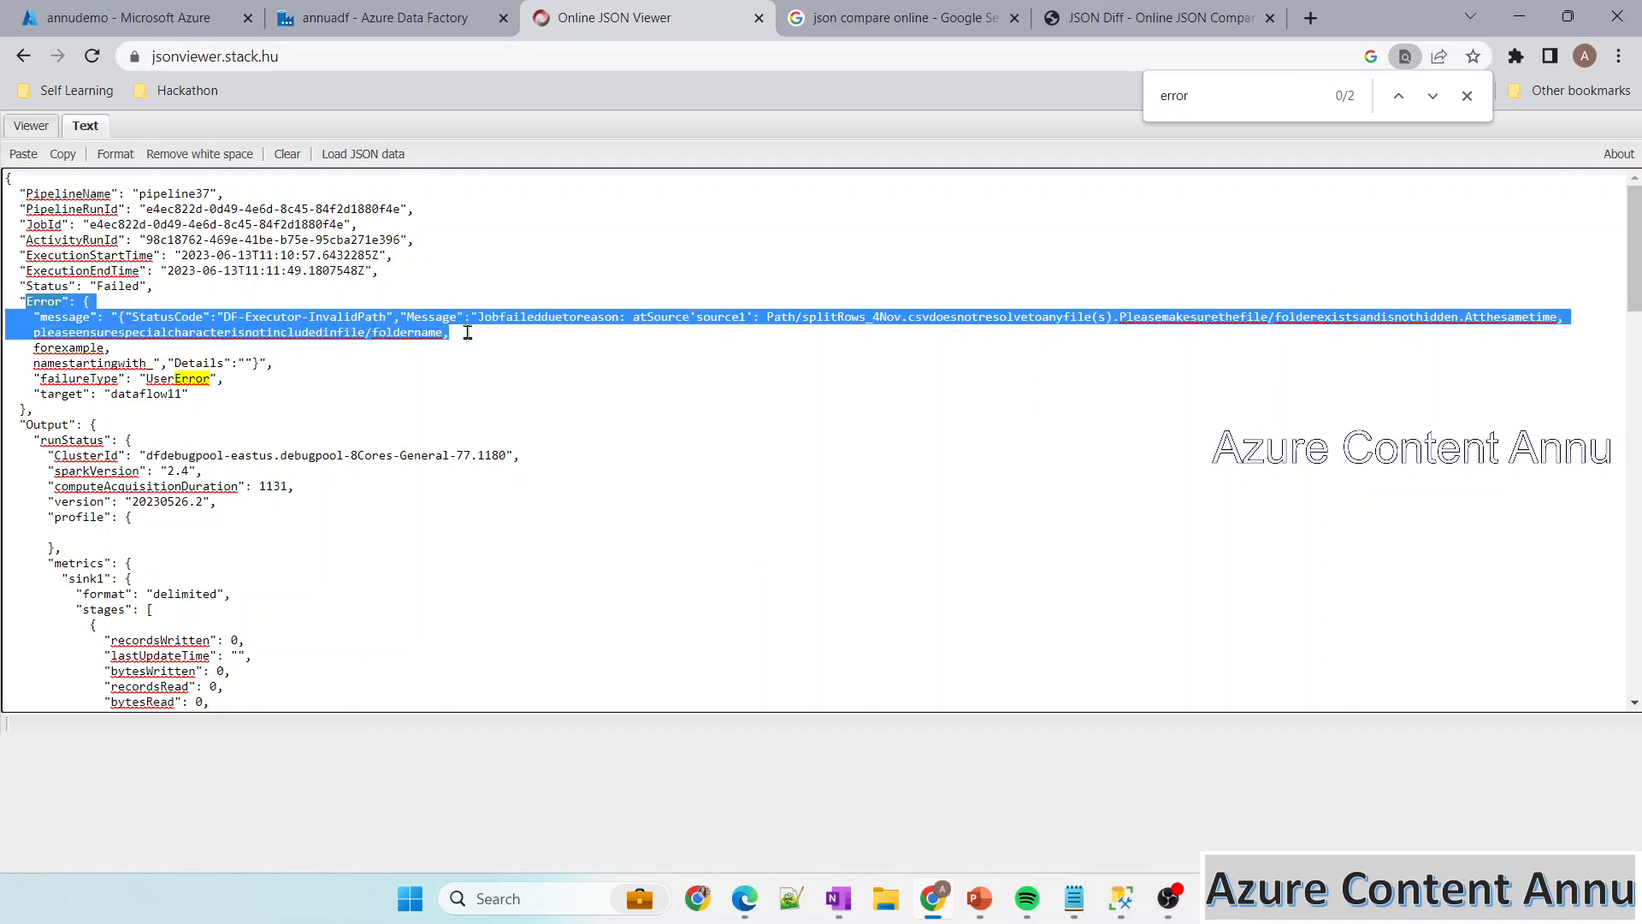
pyautogui.click(478, 360)
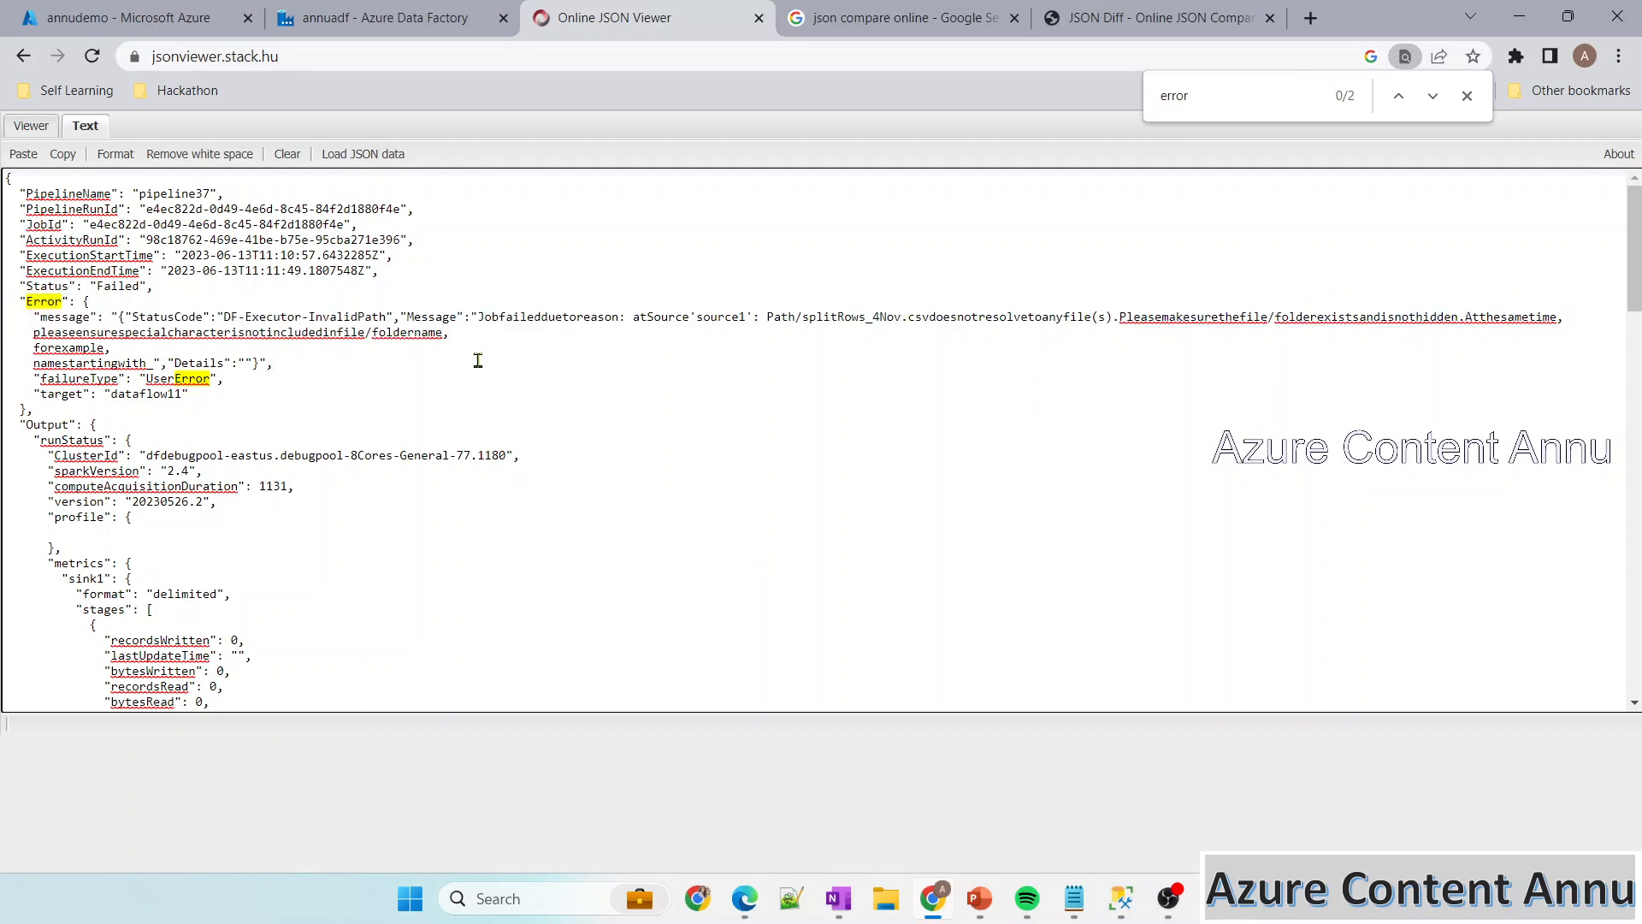
# Examine the JSON's top-level fields, including PipelineName, PipelineRunId, ExecutionEndTime, Status, Error and Output, and close the text search
pyautogui.doubleClick(43, 302)
pyautogui.doubleClick(49, 194)
pyautogui.doubleClick(51, 211)
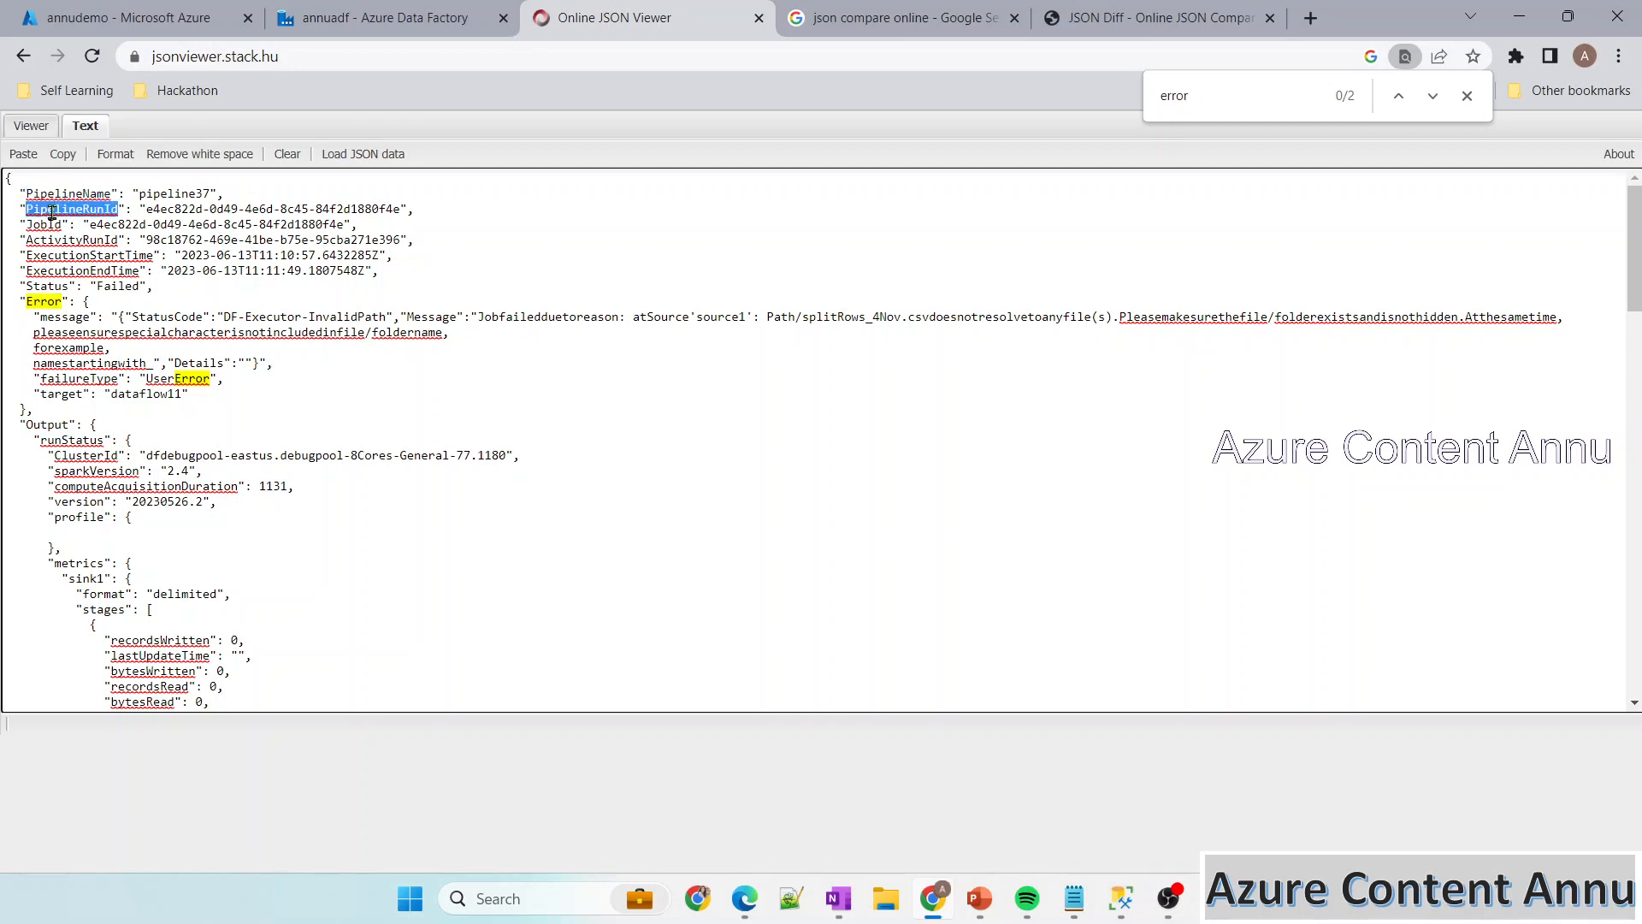
pyautogui.doubleClick(57, 270)
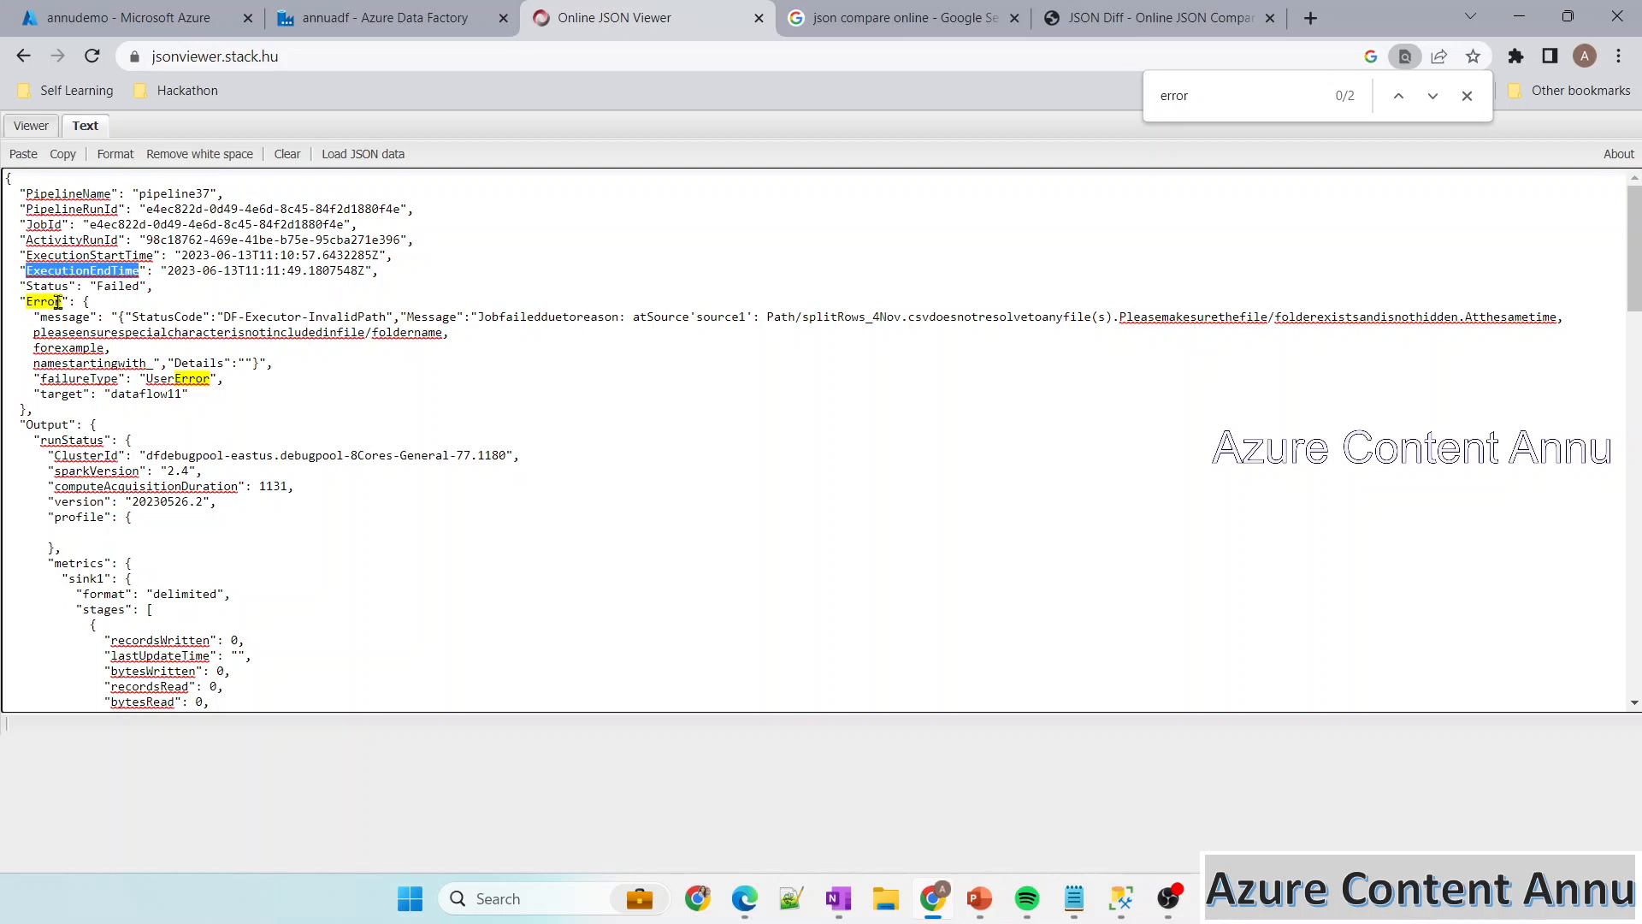
pyautogui.doubleClick(41, 288)
pyautogui.moveTo(96, 285); pyautogui.dragTo(147, 287)
pyautogui.click(80, 287)
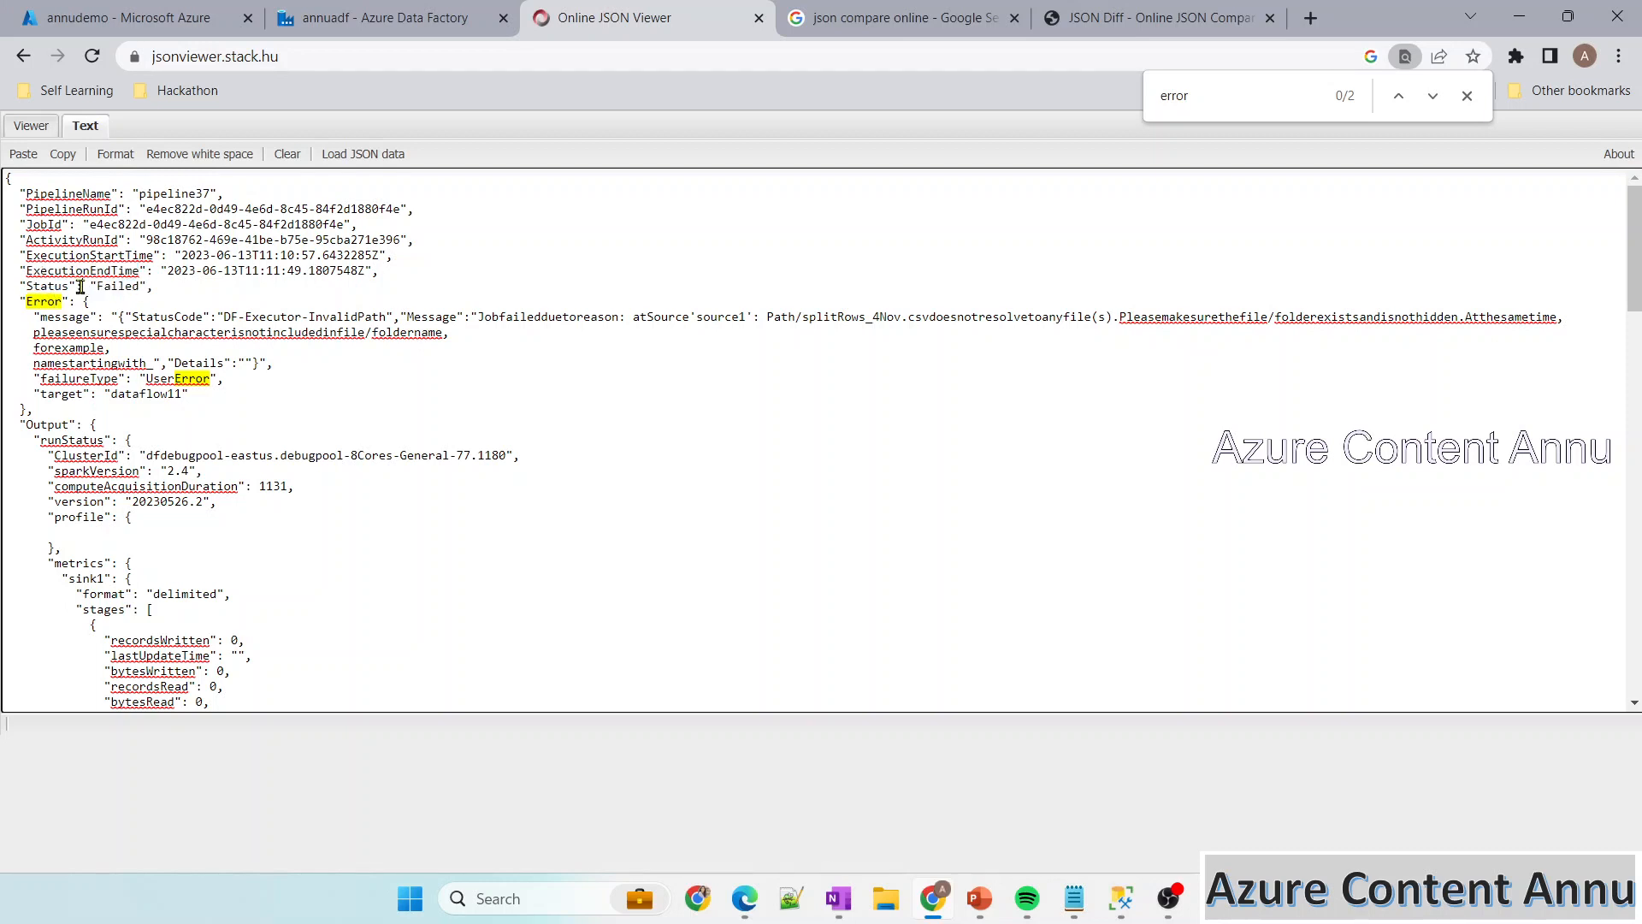
pyautogui.doubleClick(33, 427)
pyautogui.click(1467, 96)
# Close Set variable1's output in Data Factory, open dataflow11's output, and compare it with the runStatus section in the JSON viewer
pyautogui.click(368, 11)
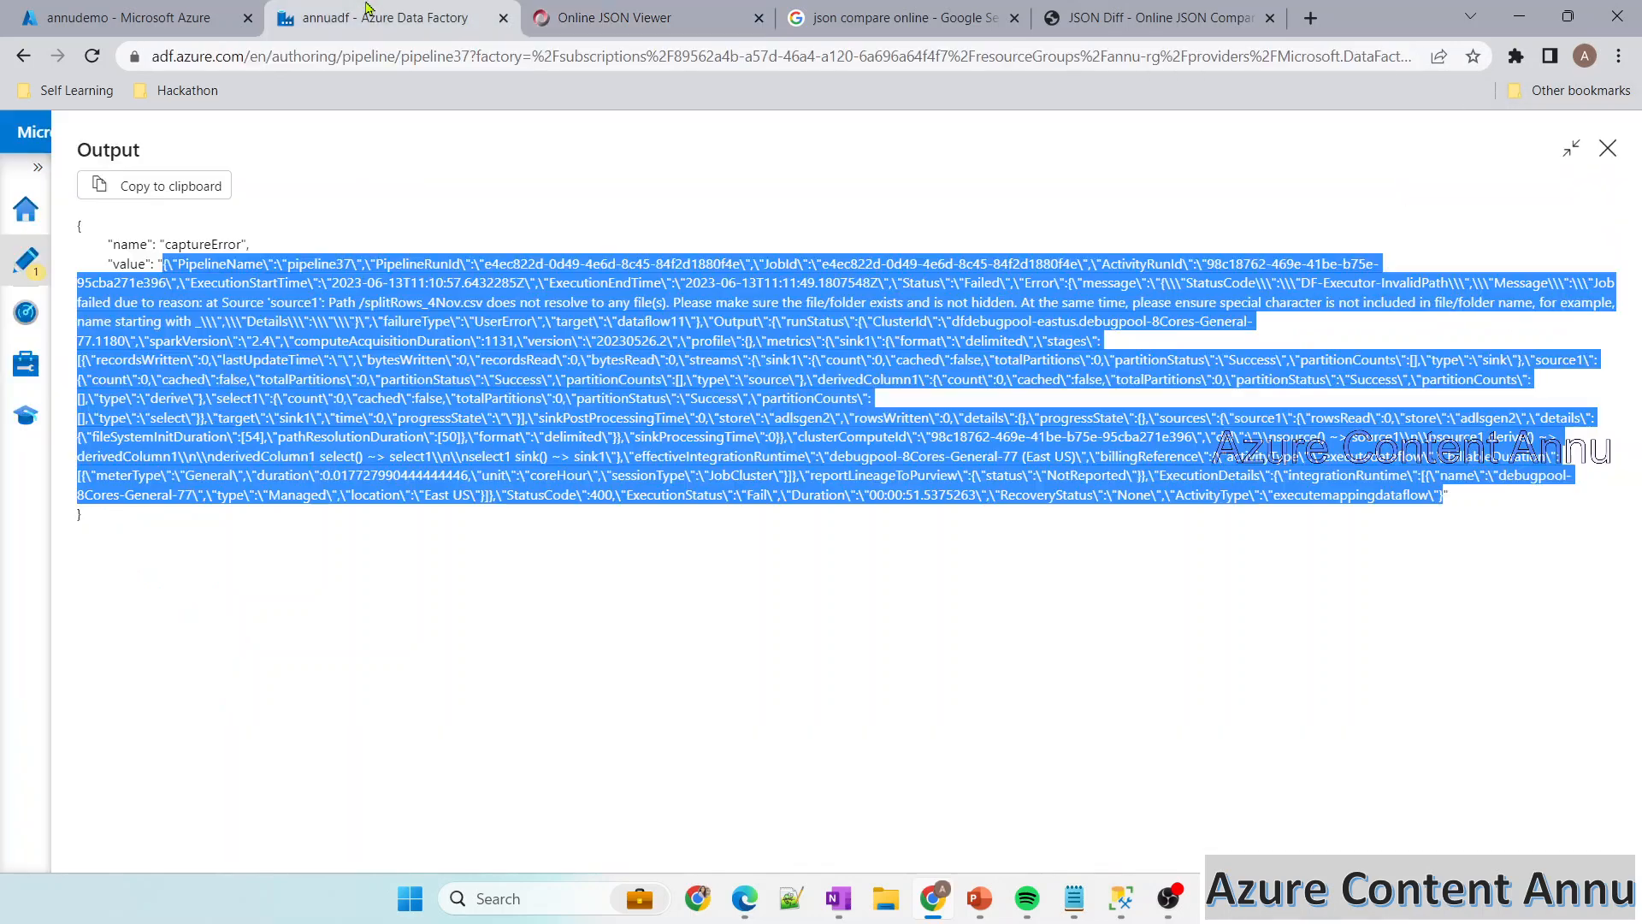
pyautogui.click(1606, 150)
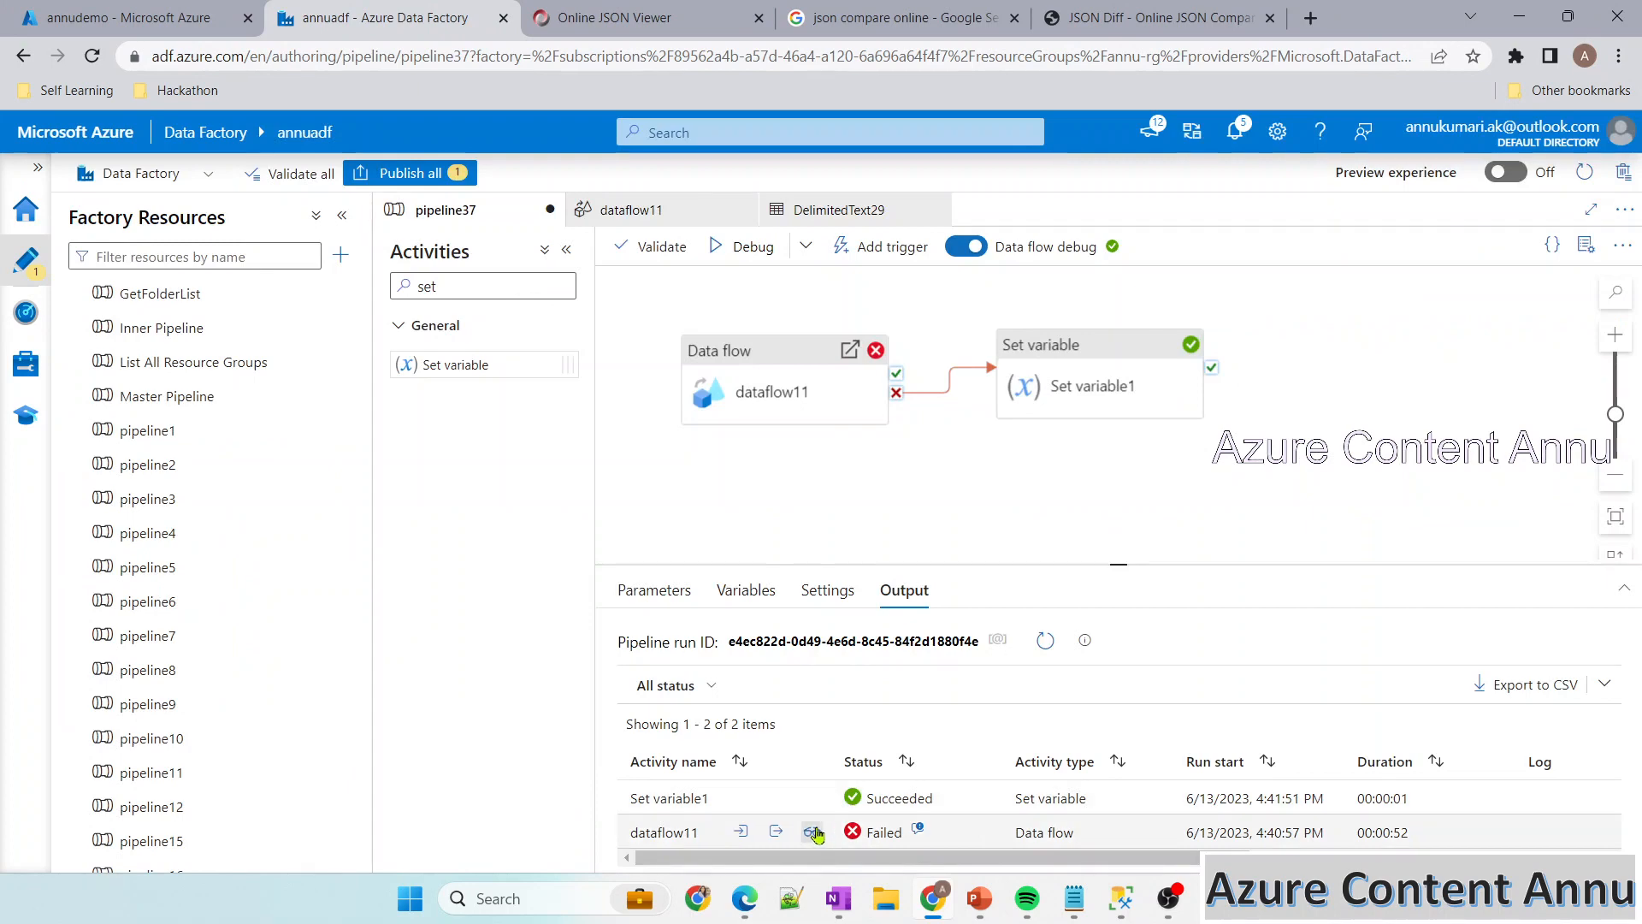
pyautogui.click(814, 831)
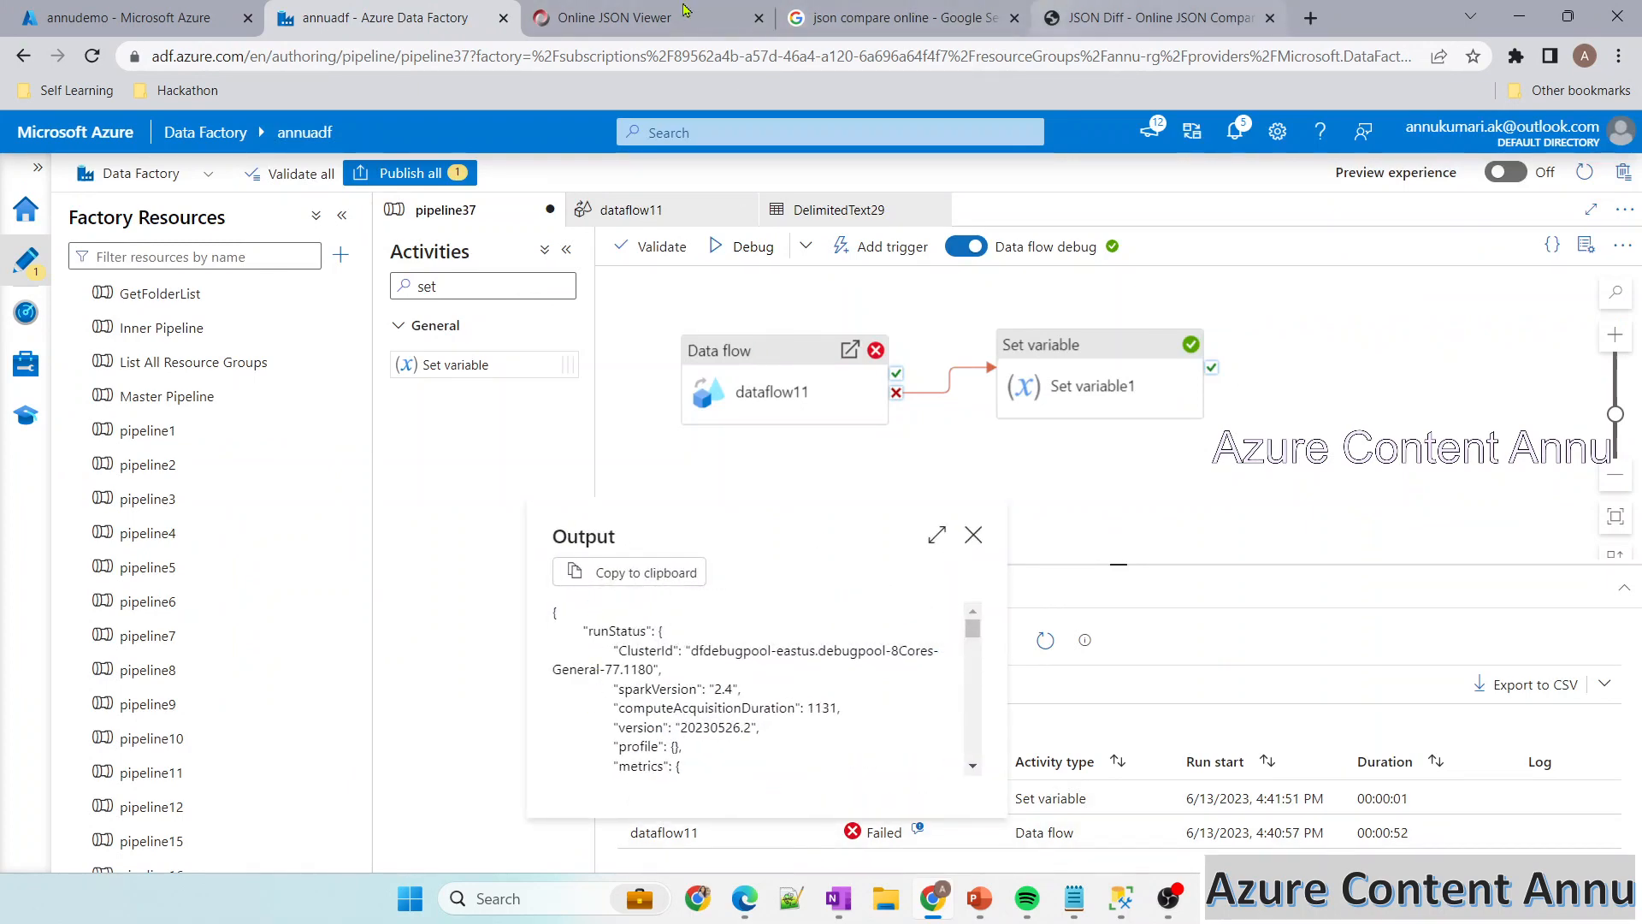
pyautogui.click(614, 17)
pyautogui.moveTo(35, 440); pyautogui.dragTo(146, 655)
pyautogui.scroll(-1, 195, 565)
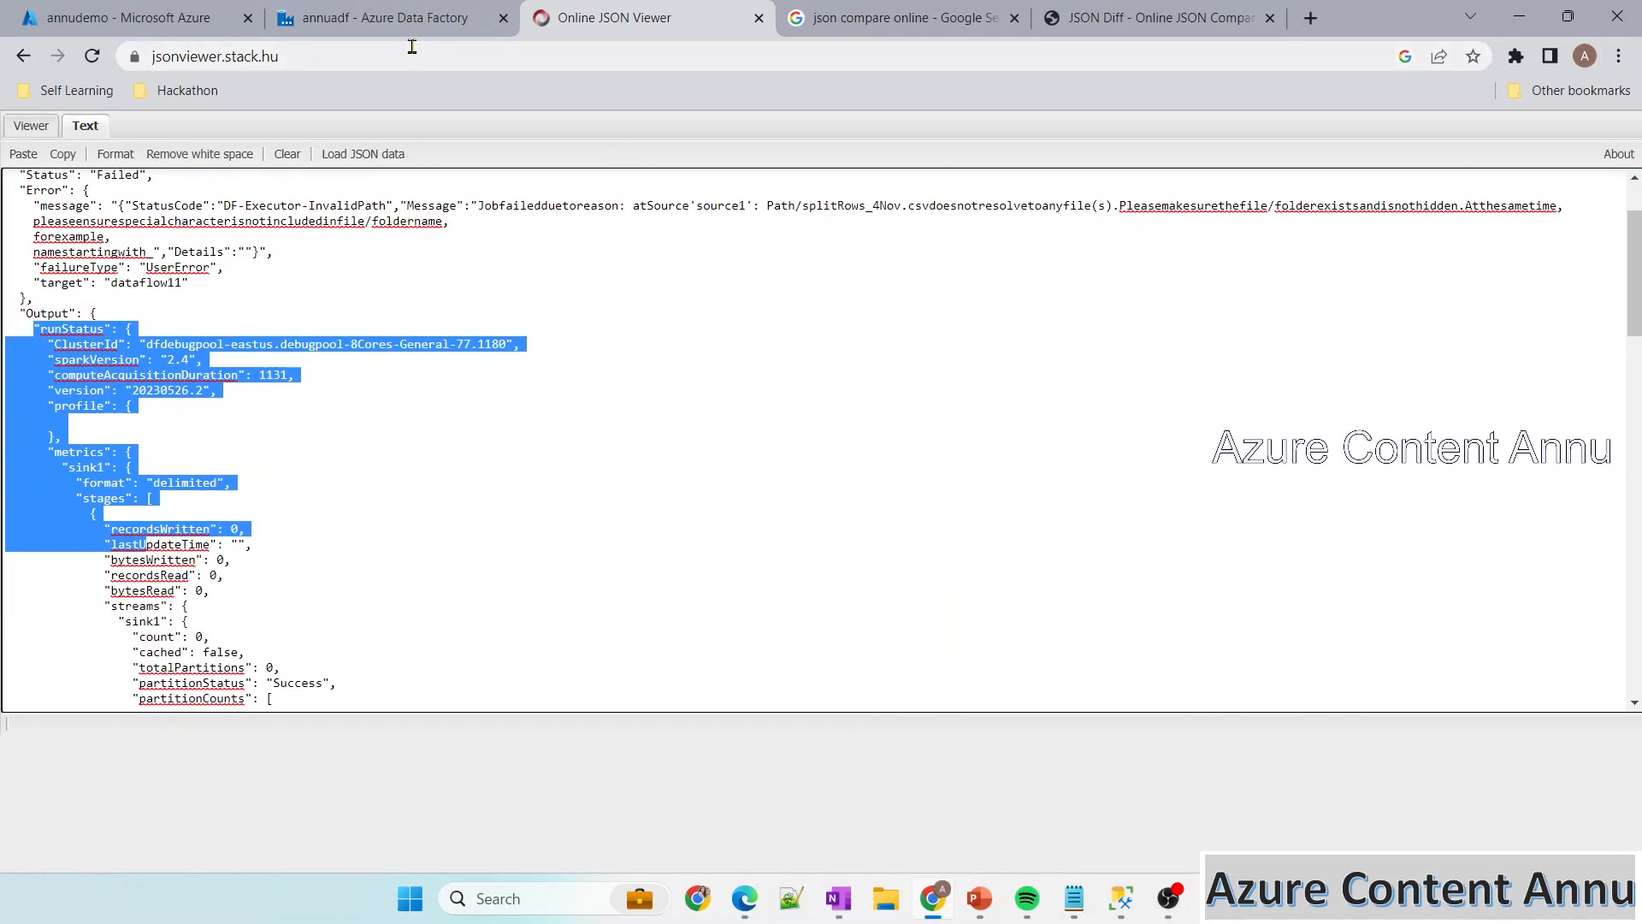
# Return to pipeline37 in Data Factory and open Set variable1's value in the expression builder to review it
pyautogui.click(402, 18)
pyautogui.click(1072, 351)
pyautogui.click(1072, 395)
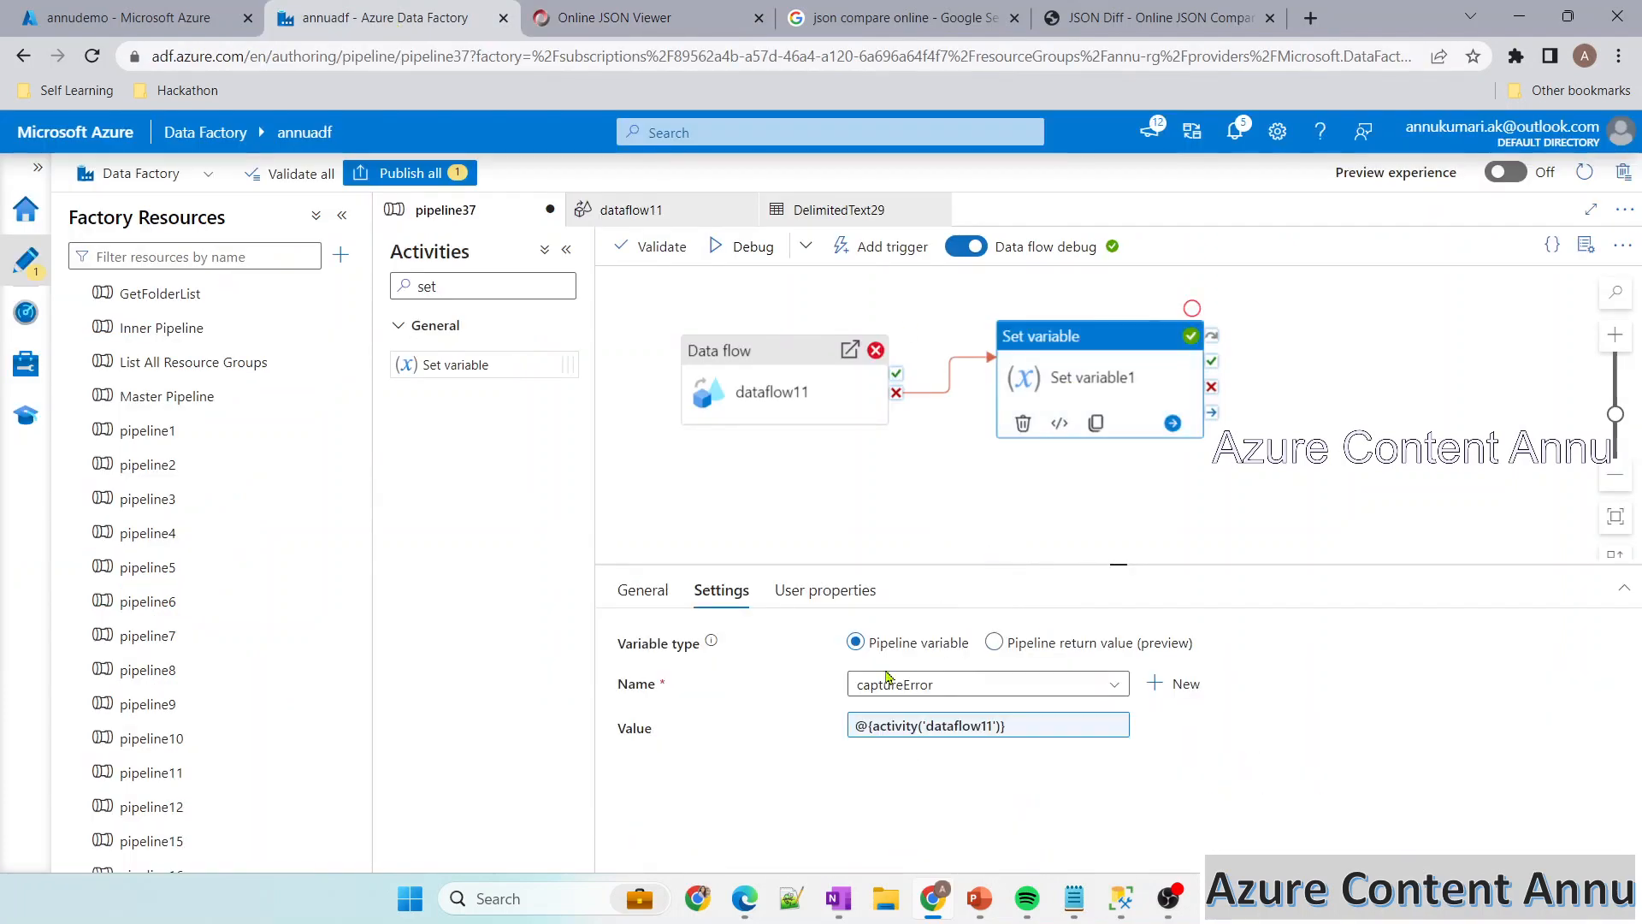
pyautogui.click(945, 726)
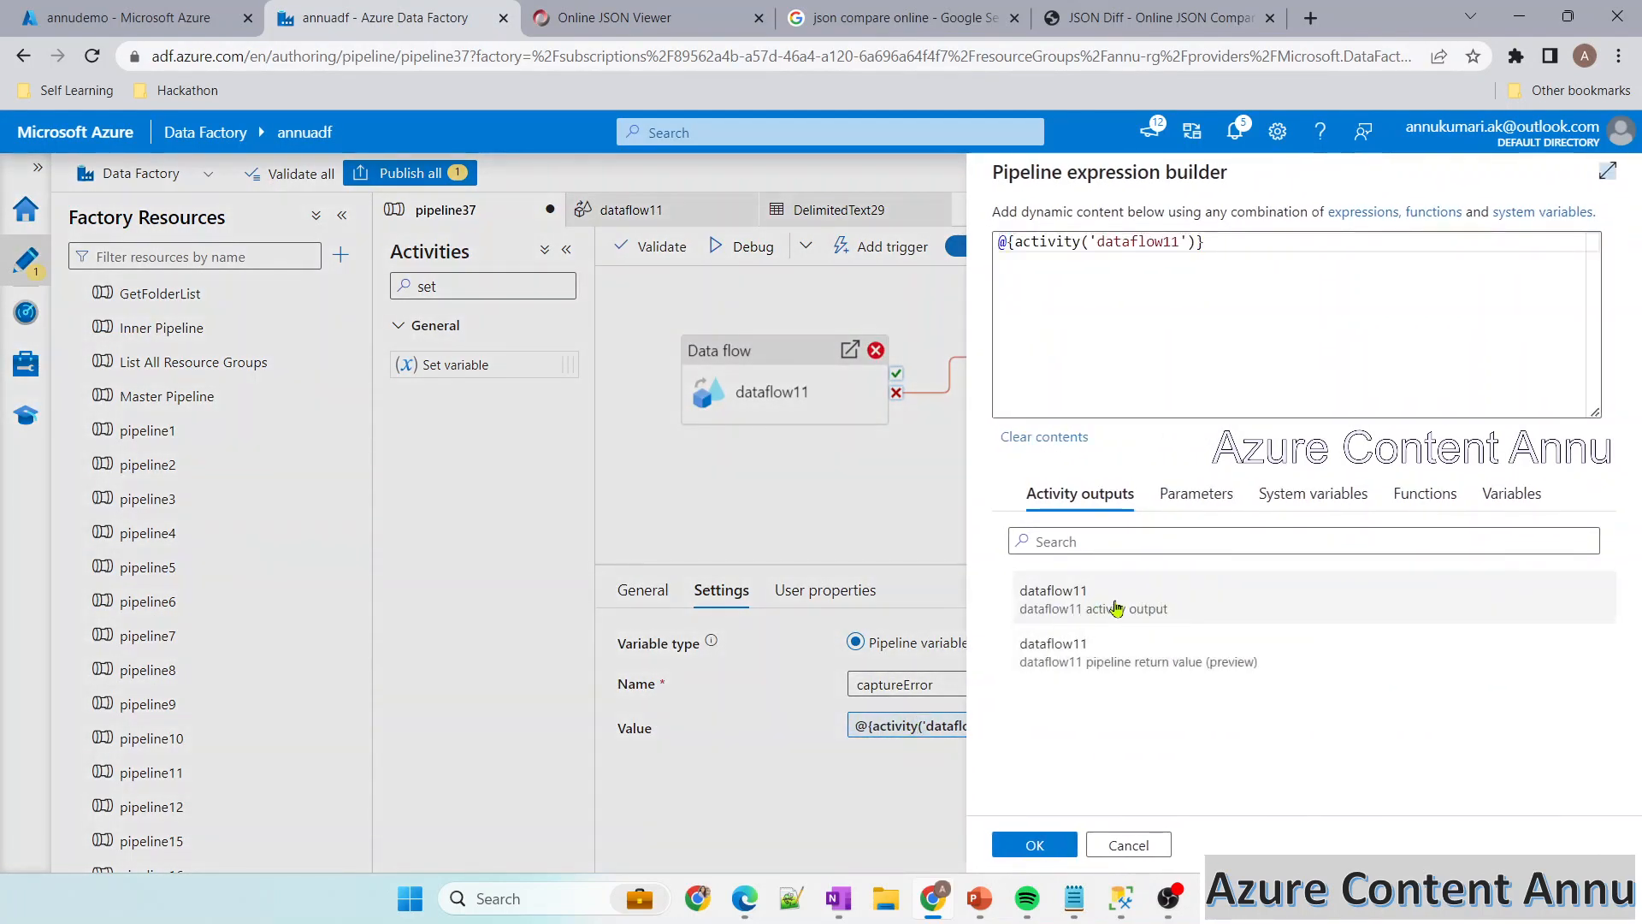
# Return to the Online JSON Viewer and examine the Output section against the fields from PipelineName through Error
pyautogui.click(648, 12)
pyautogui.click(35, 313)
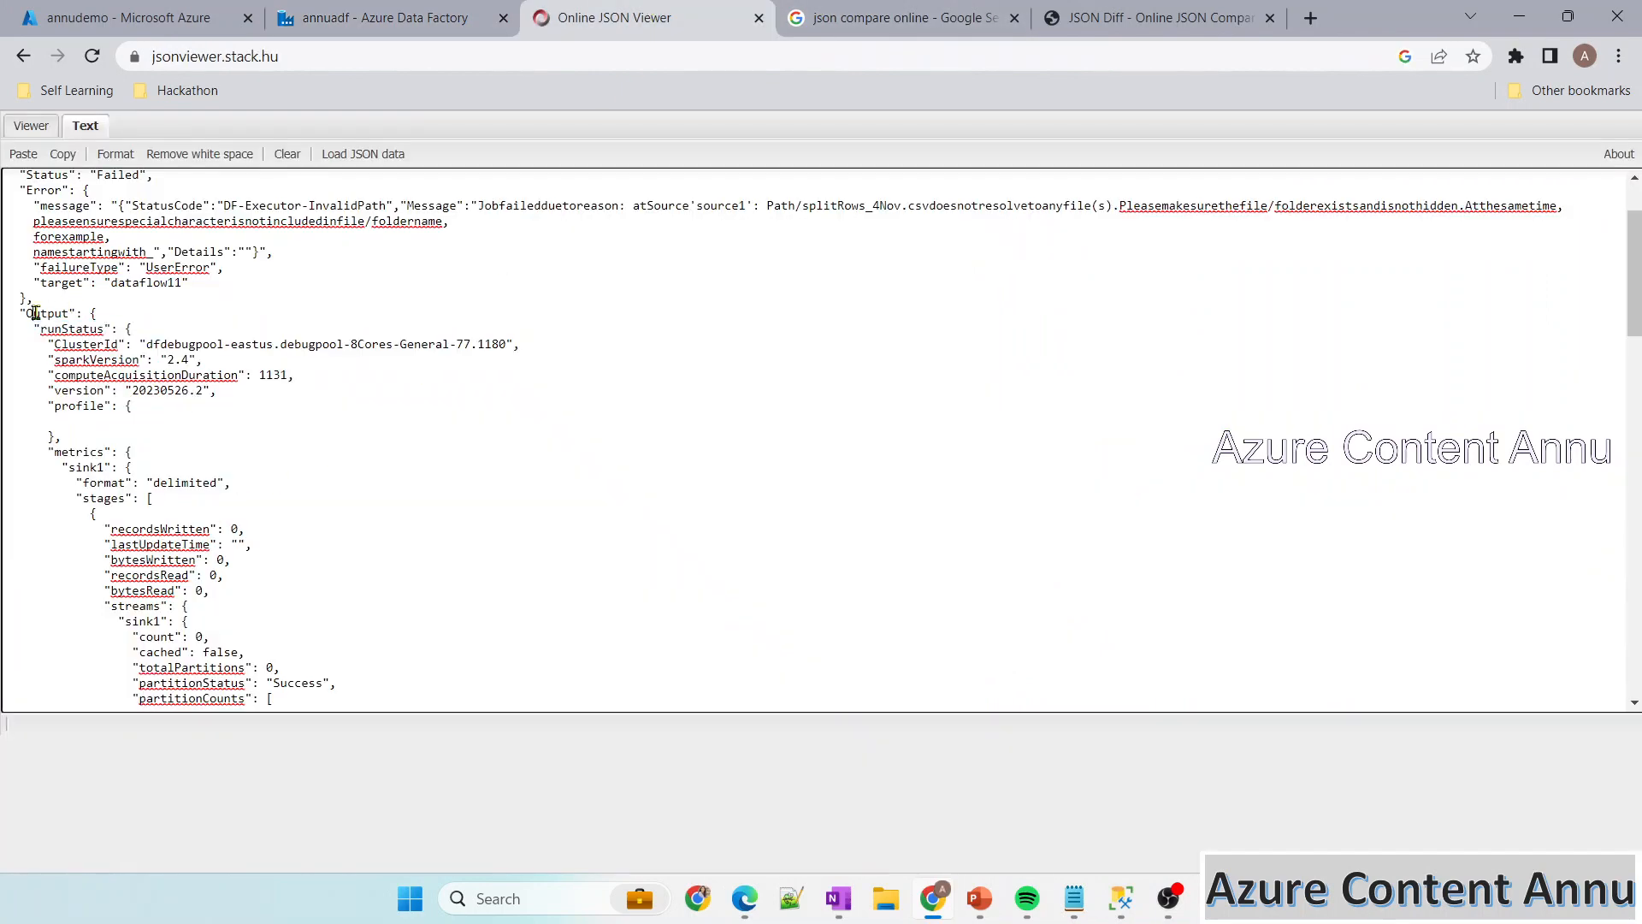
pyautogui.moveTo(28, 313); pyautogui.dragTo(154, 653)
pyautogui.scroll(2, 76, 479)
pyautogui.doubleClick(53, 425)
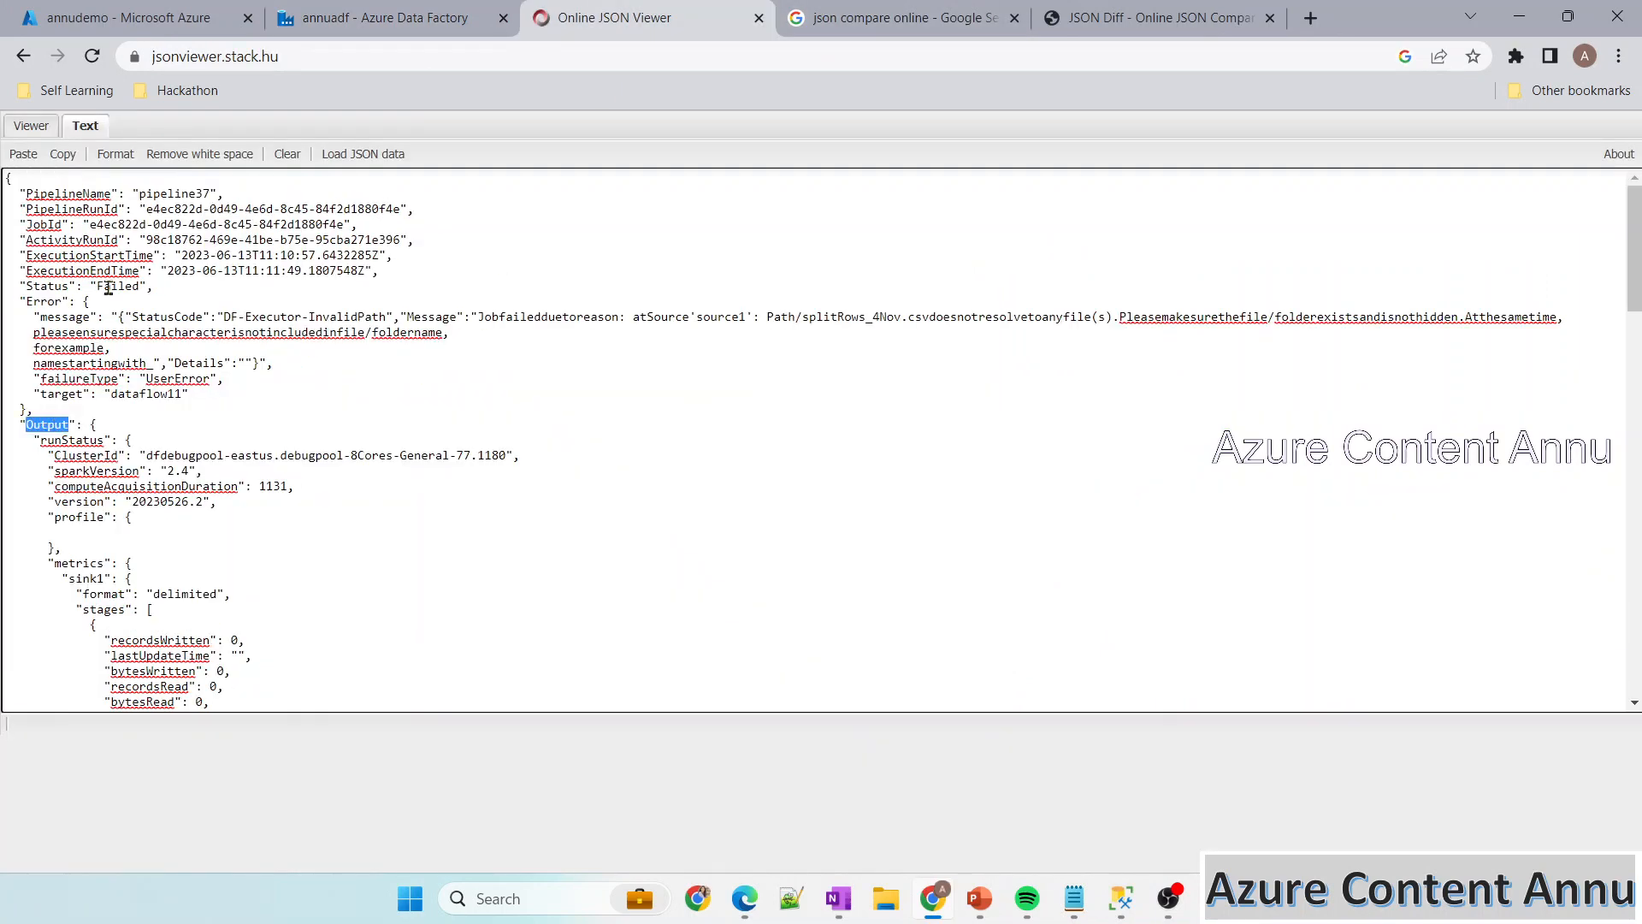
pyautogui.moveTo(17, 196); pyautogui.dragTo(33, 409)
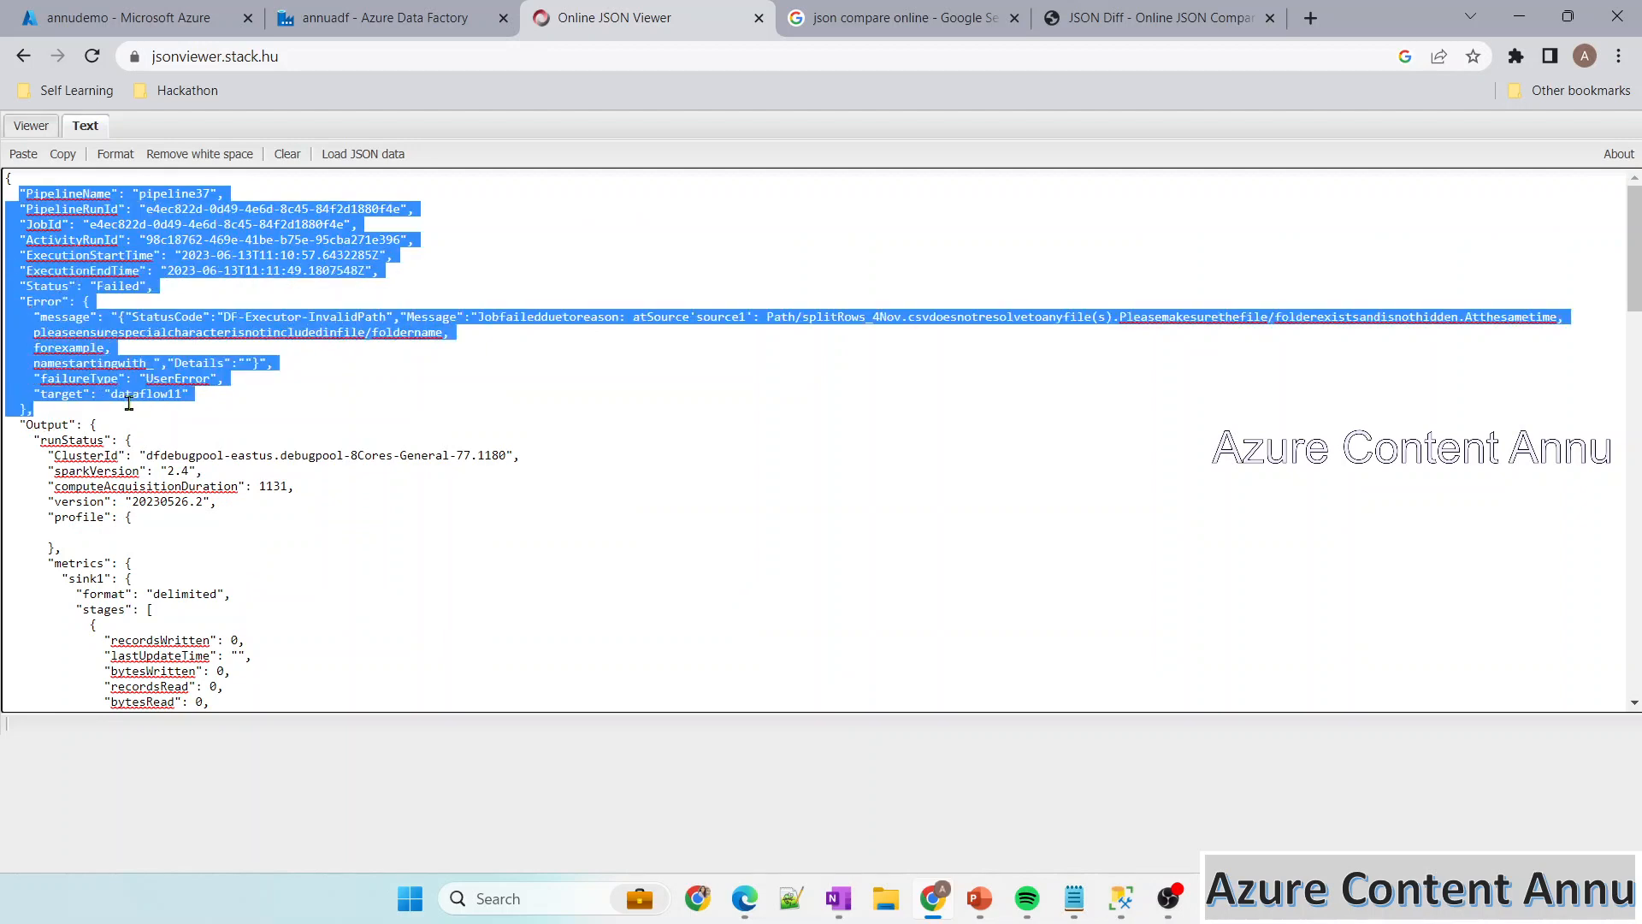
# Examine the Error object in the JSON, including its message field and the message text
pyautogui.scroll(-5, 128, 402)
pyautogui.scroll(-10, 128, 402)
pyautogui.scroll(15, 128, 402)
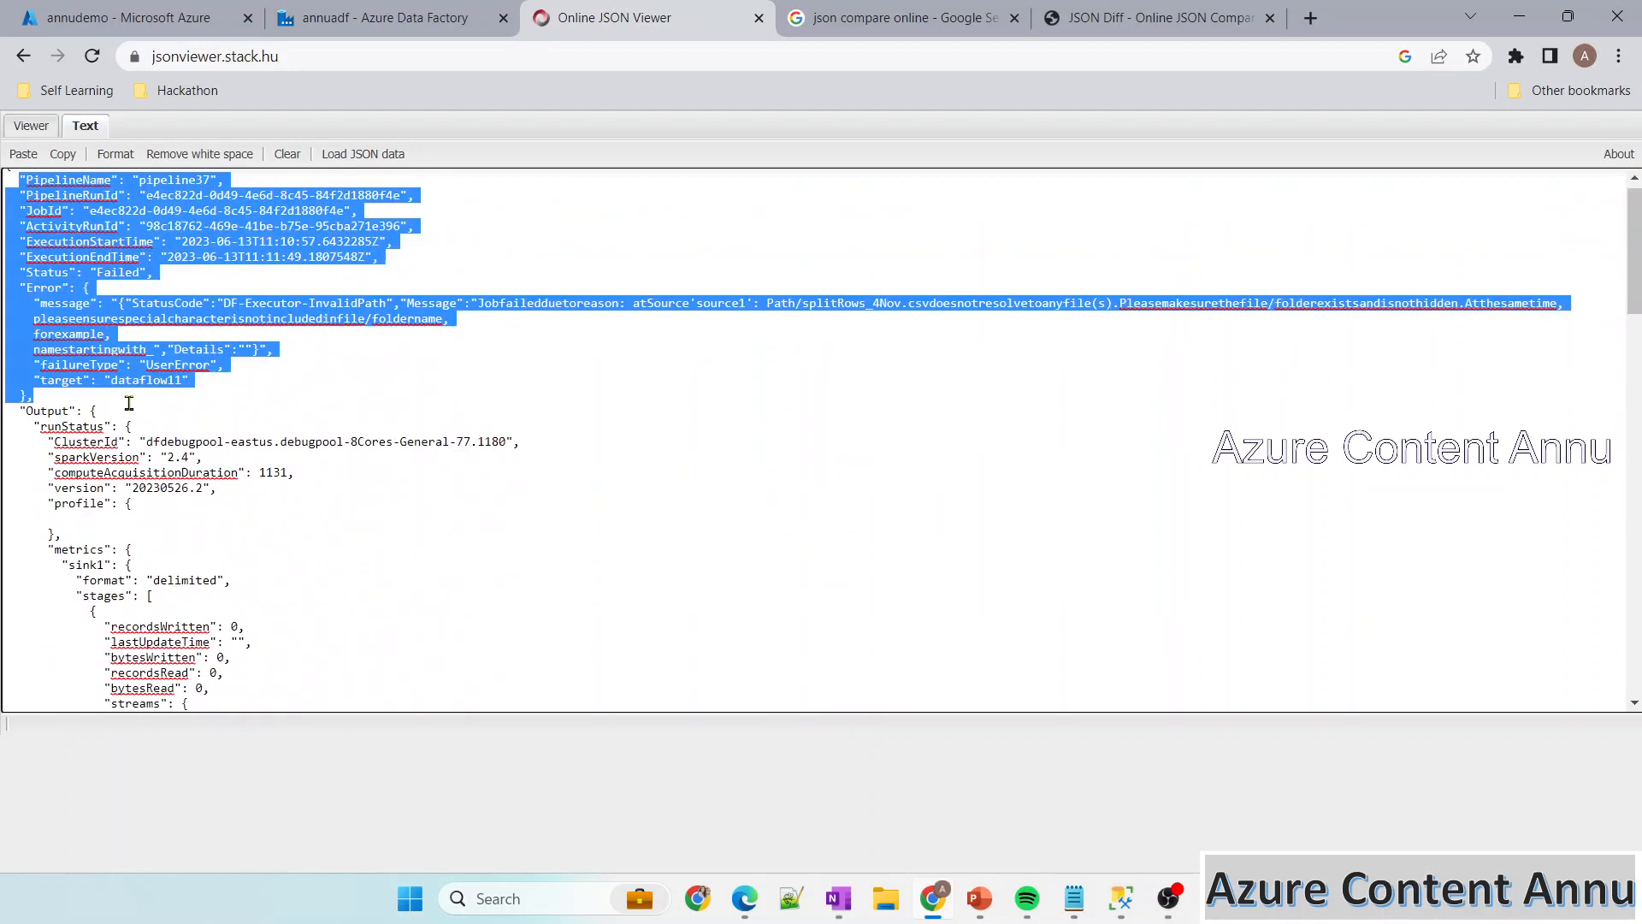
pyautogui.click(174, 396)
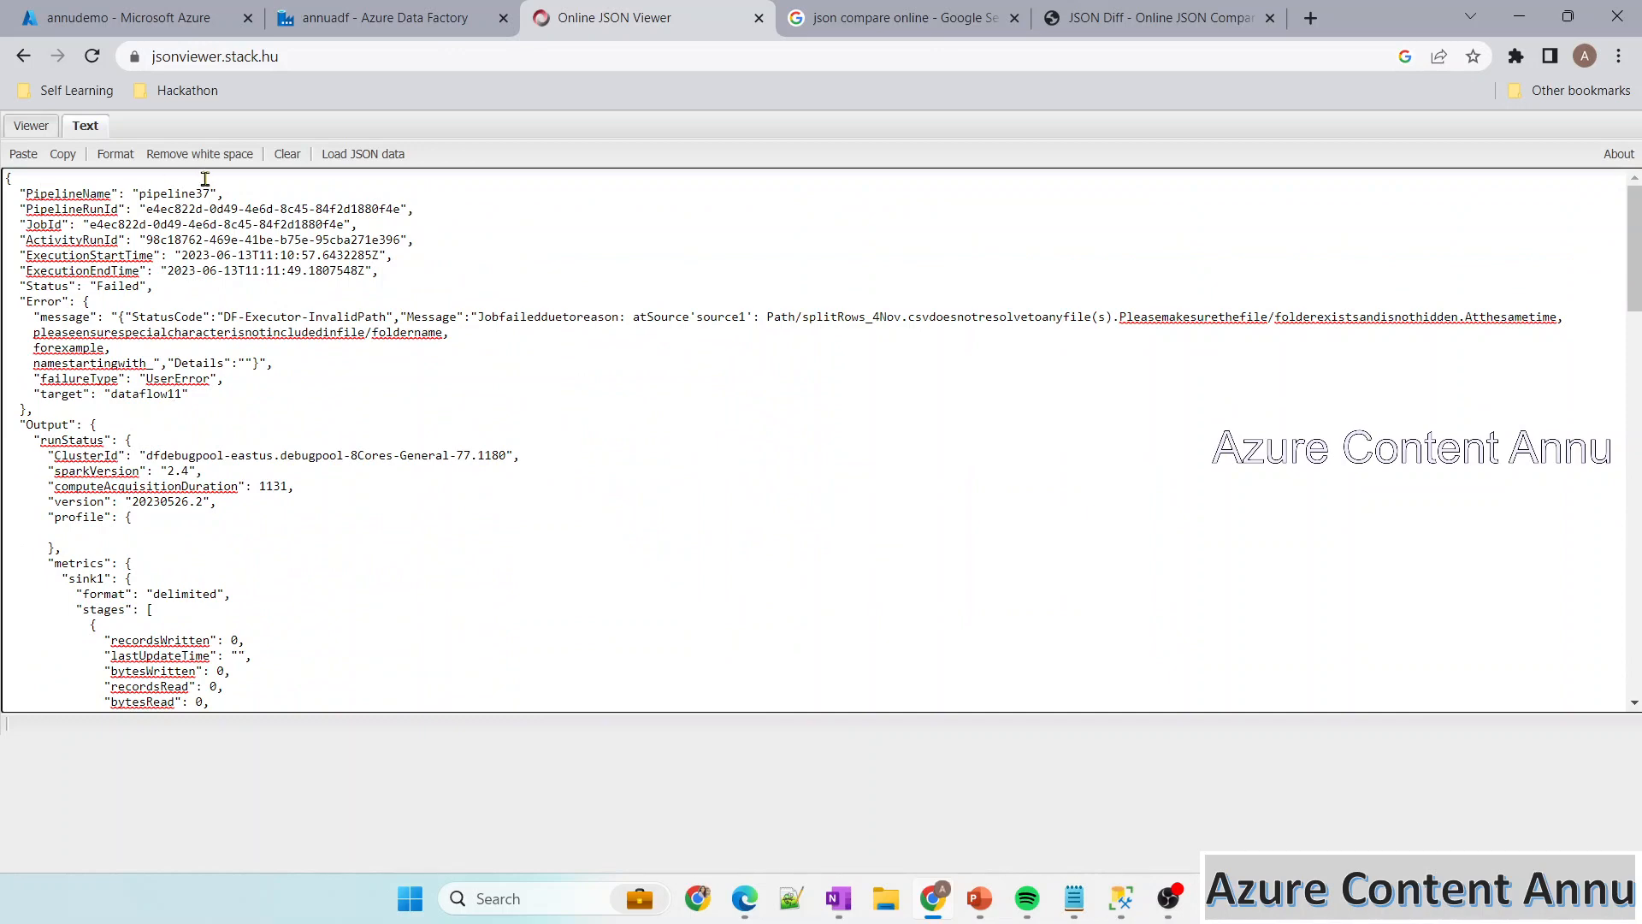
pyautogui.click(514, 10)
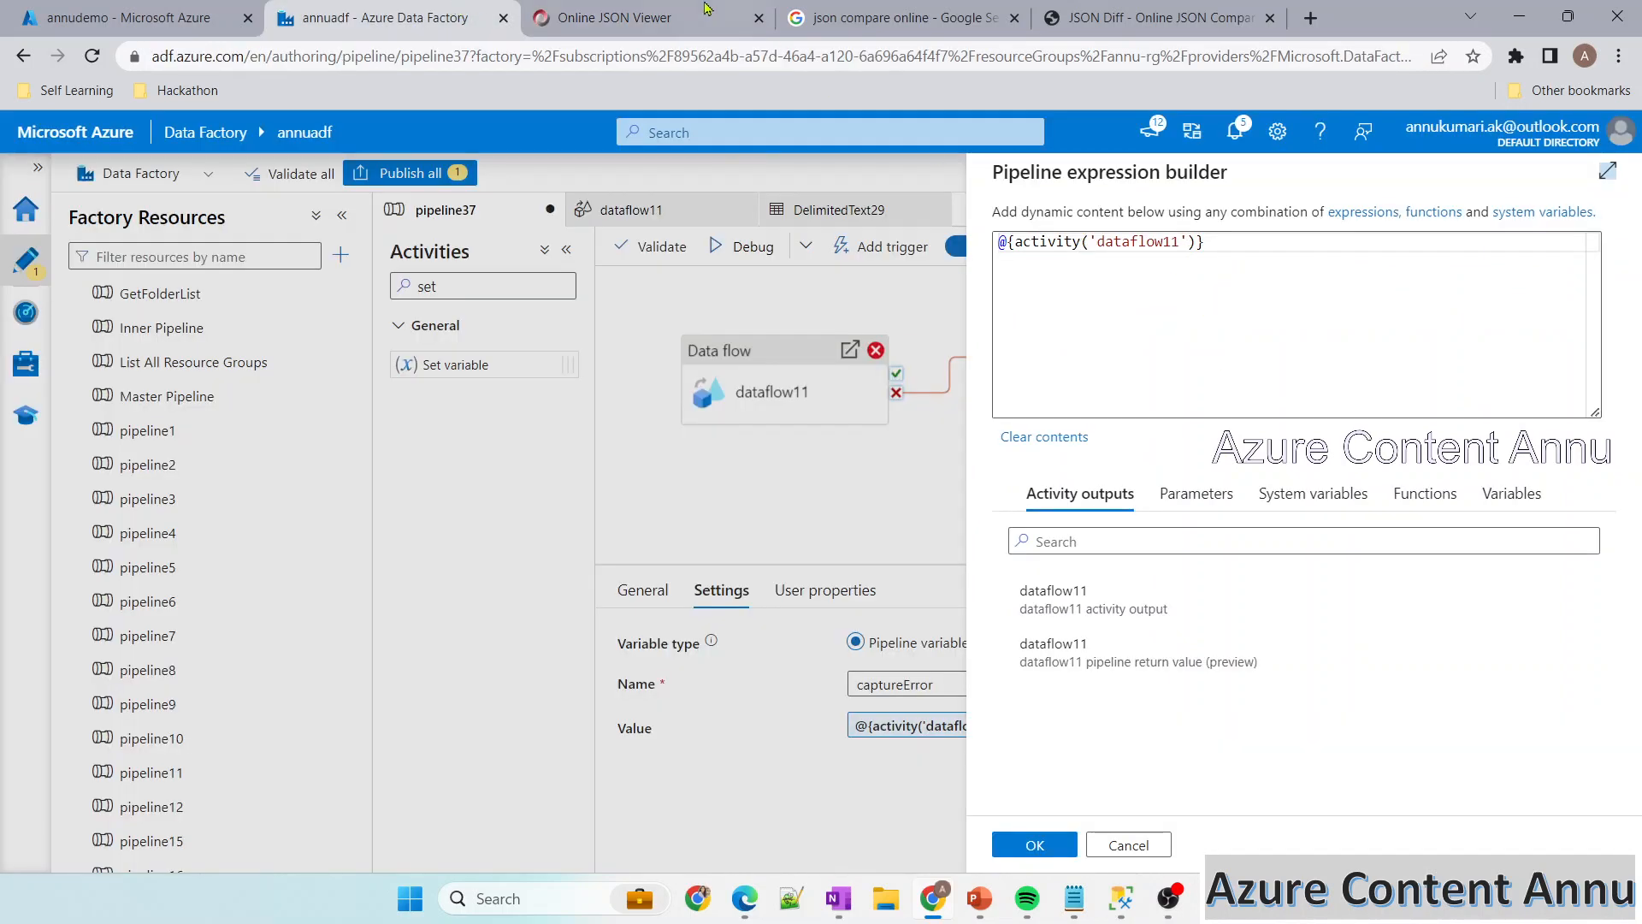
pyautogui.click(686, 9)
pyautogui.doubleClick(38, 301)
pyautogui.doubleClick(64, 317)
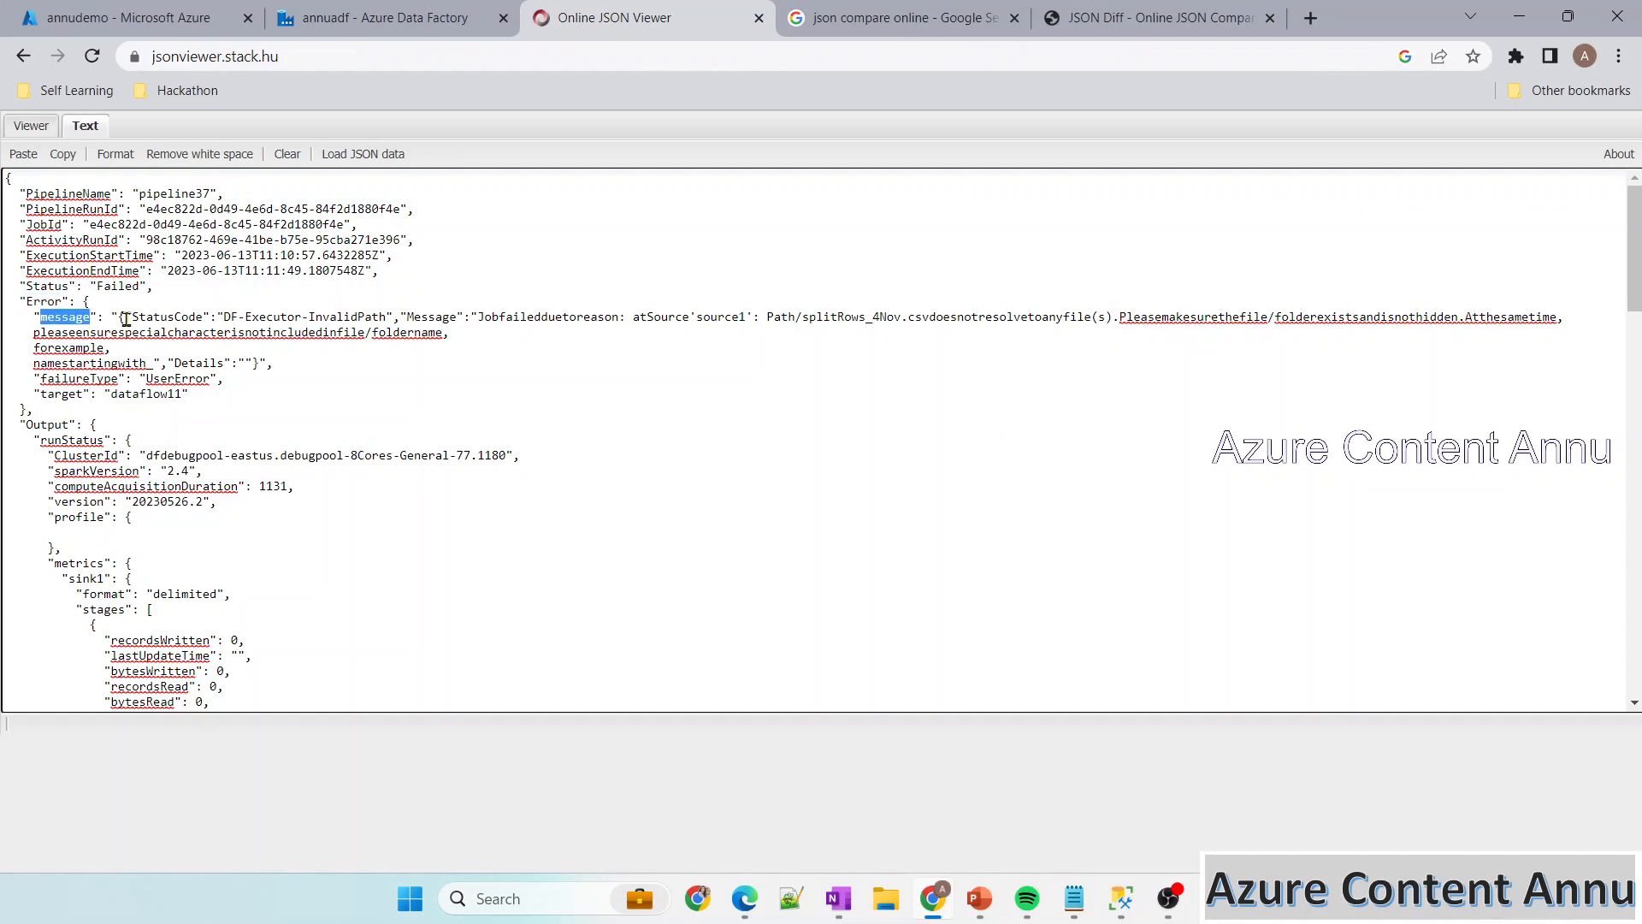
pyautogui.moveTo(117, 316); pyautogui.dragTo(301, 367)
# Complete the captureError value in Data Factory as @{activity('dataflow11').Error.message}, copying the field names from the JSON viewer, and apply it
pyautogui.doubleClick(46, 301)
pyautogui.hotkey('ctrl', 'c')
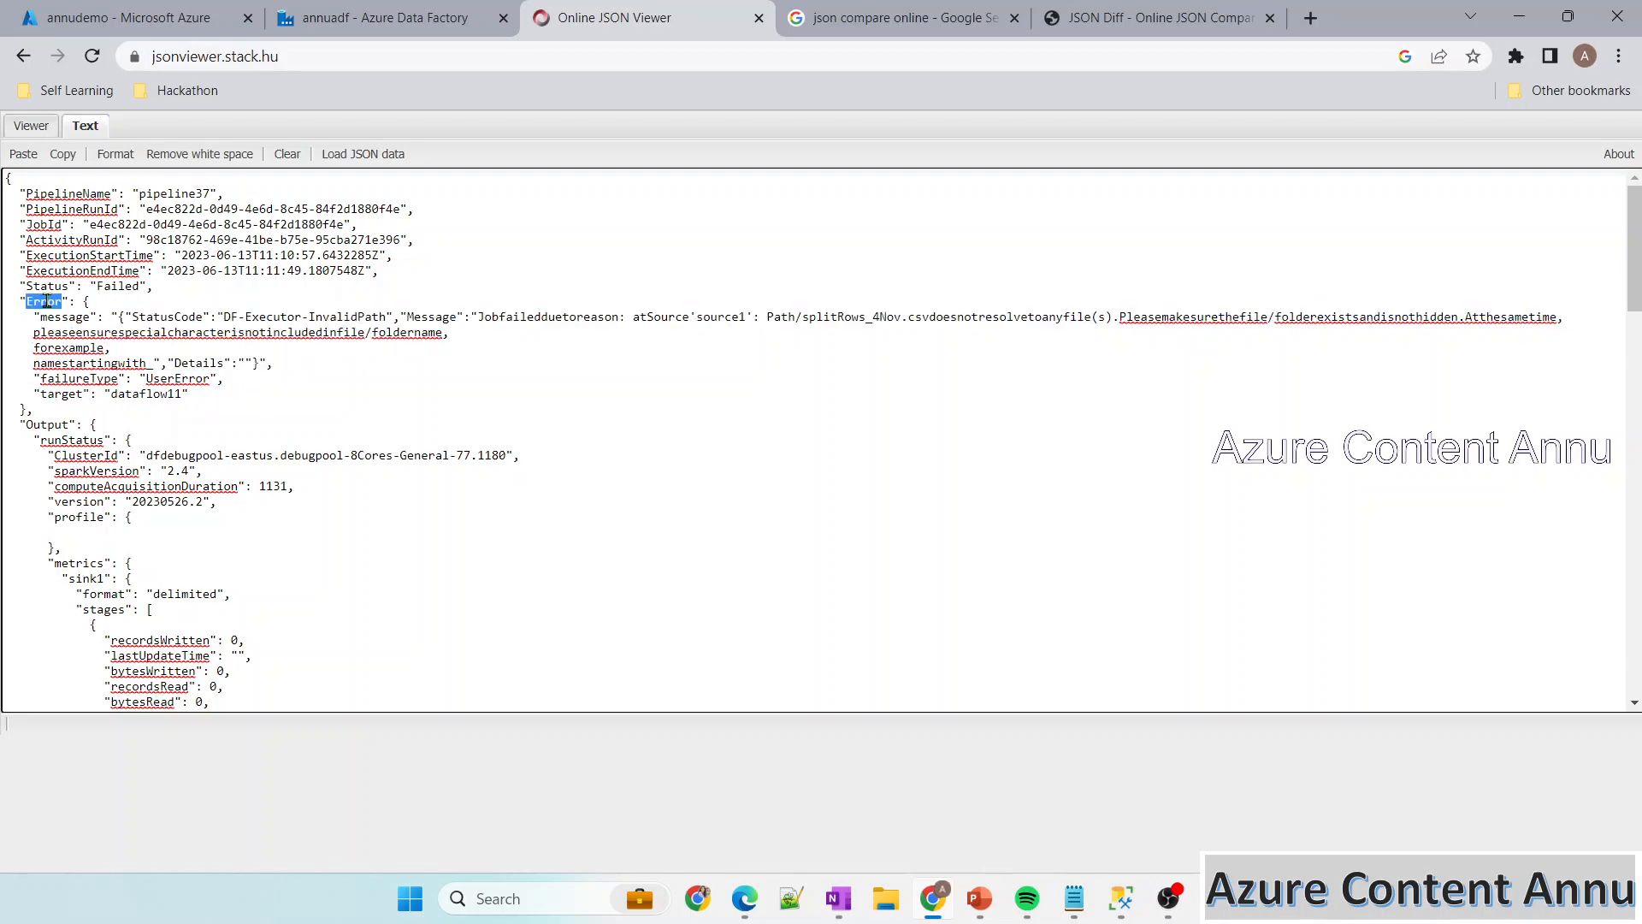
pyautogui.click(385, 18)
pyautogui.click(1194, 244)
pyautogui.write('.')
pyautogui.hotkey('ctrl', 'v')
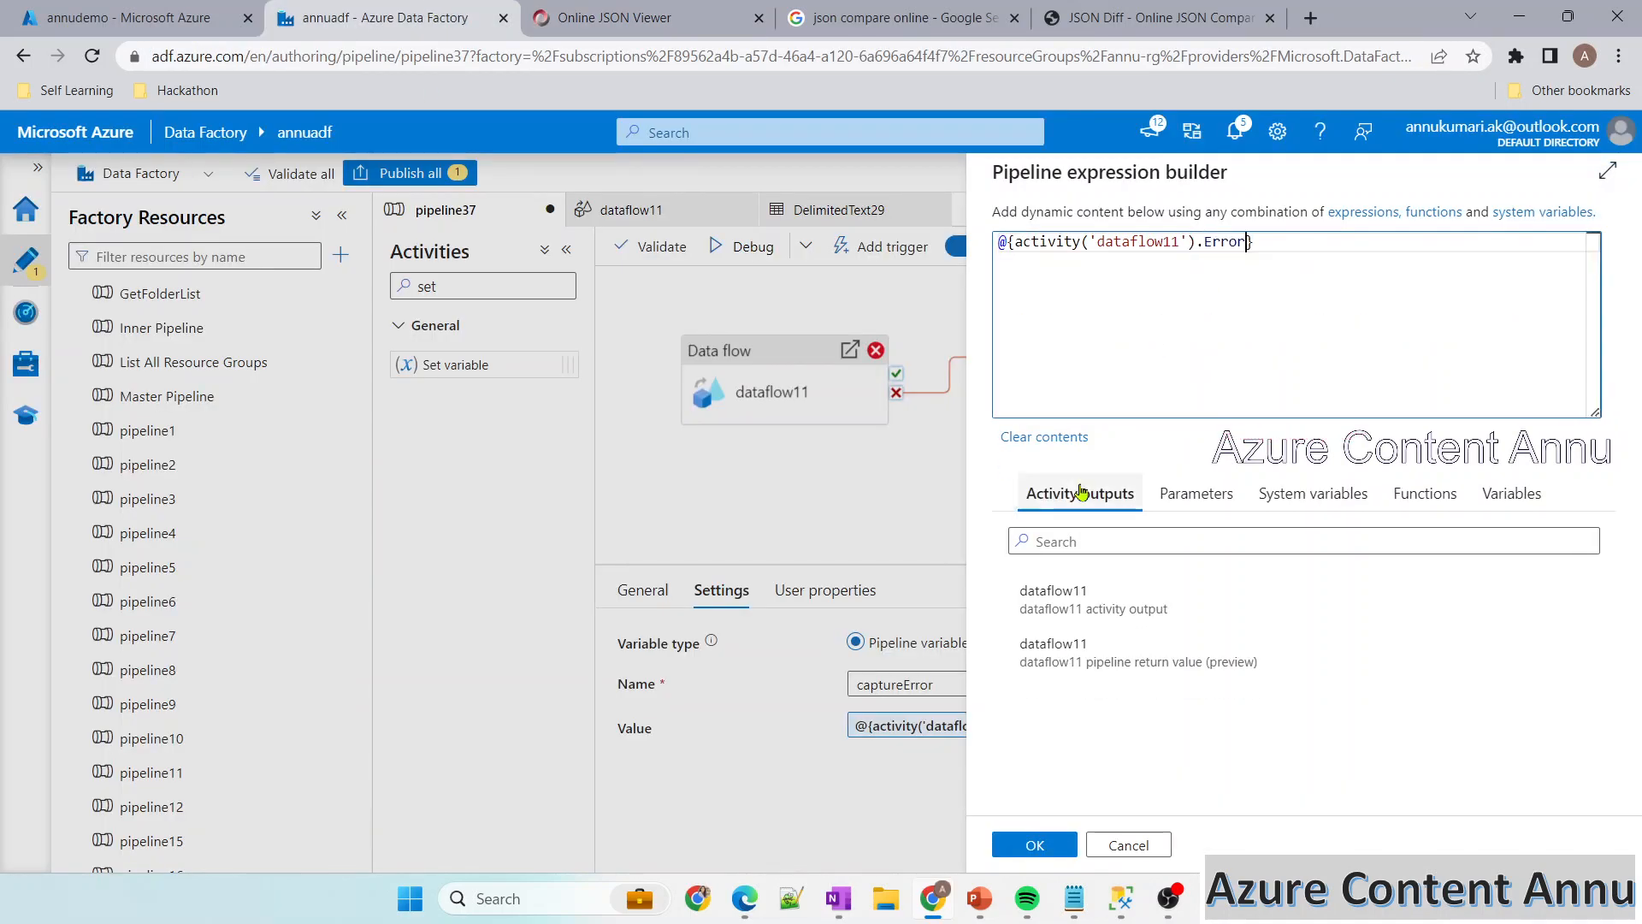
pyautogui.click(685, 17)
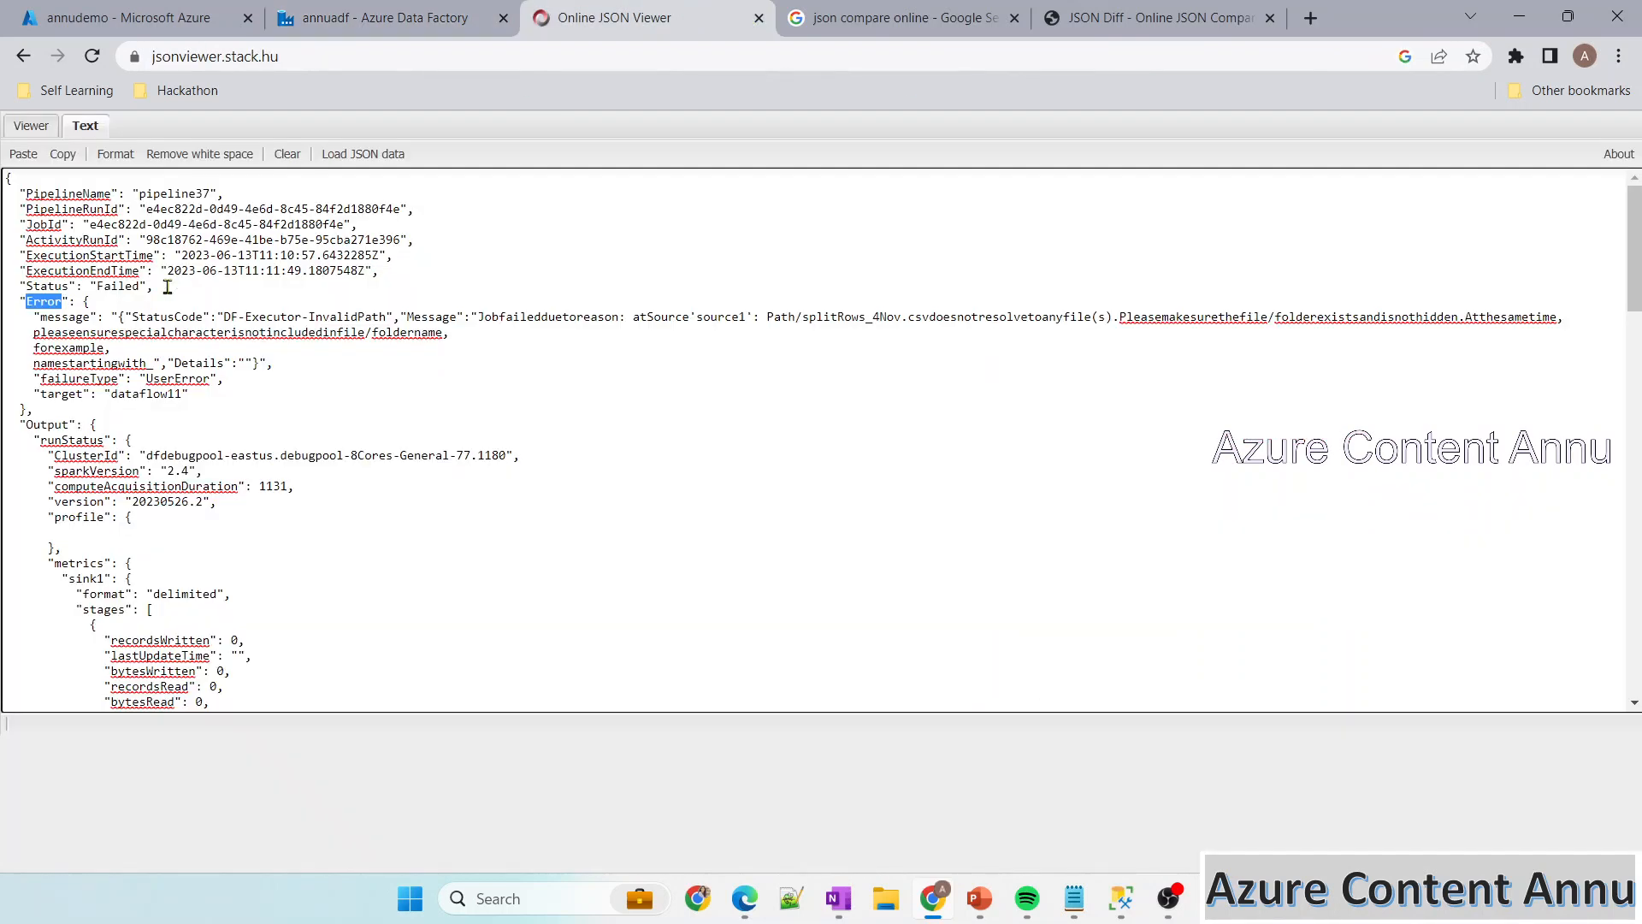
pyautogui.doubleClick(46, 317)
pyautogui.hotkey('ctrl', 'c')
pyautogui.click(344, 24)
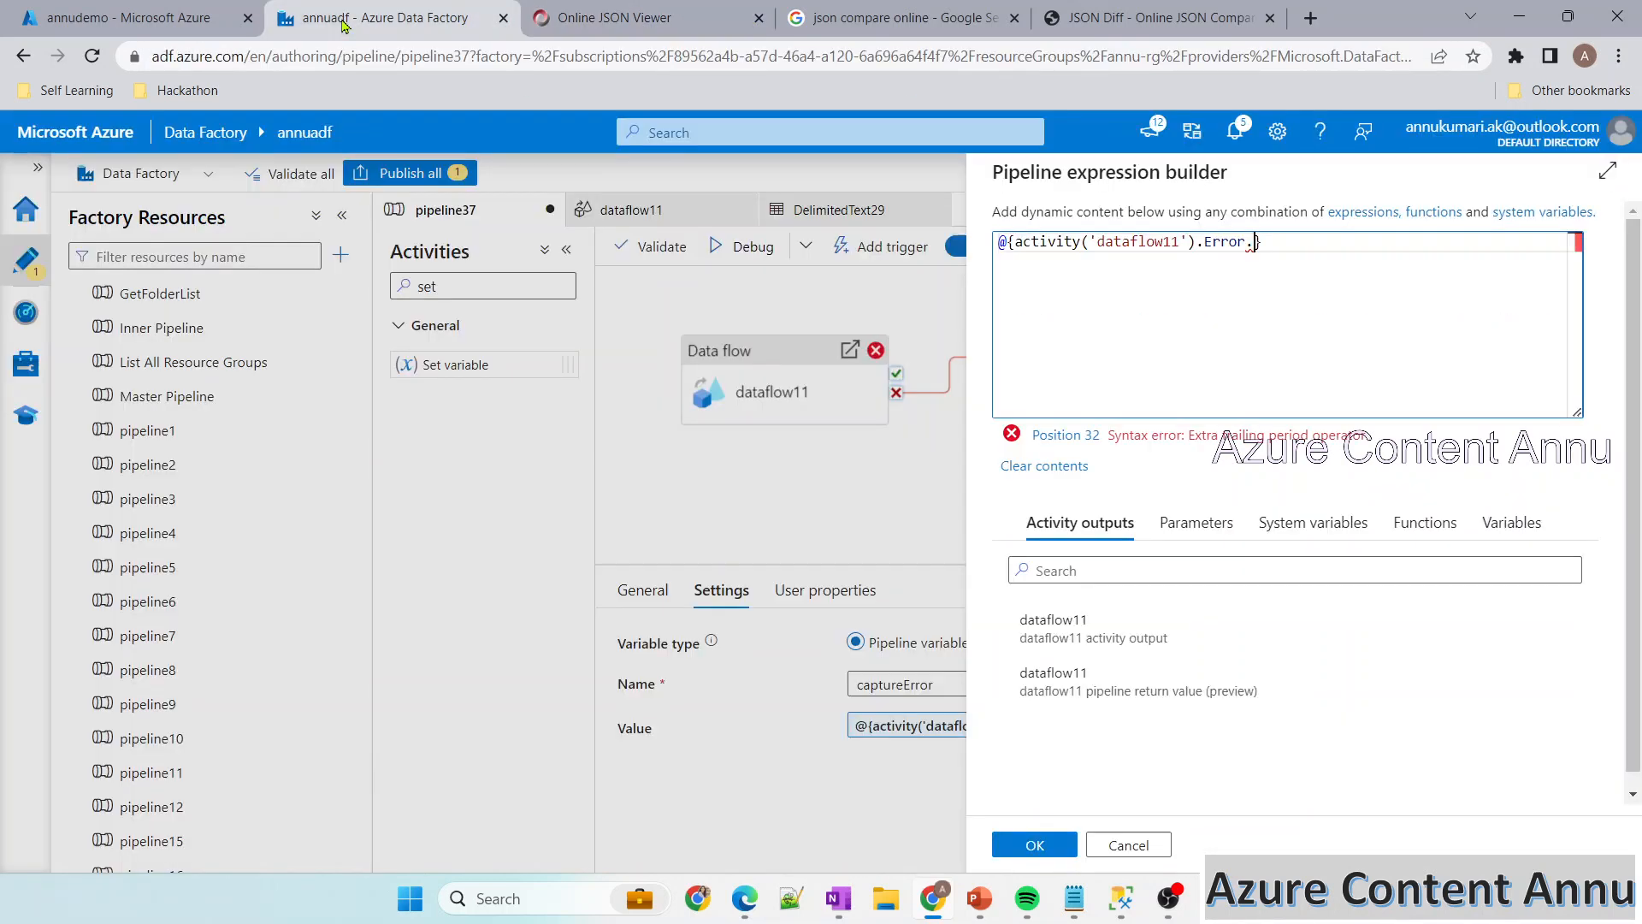
pyautogui.hotkey('ctrl', 'v')
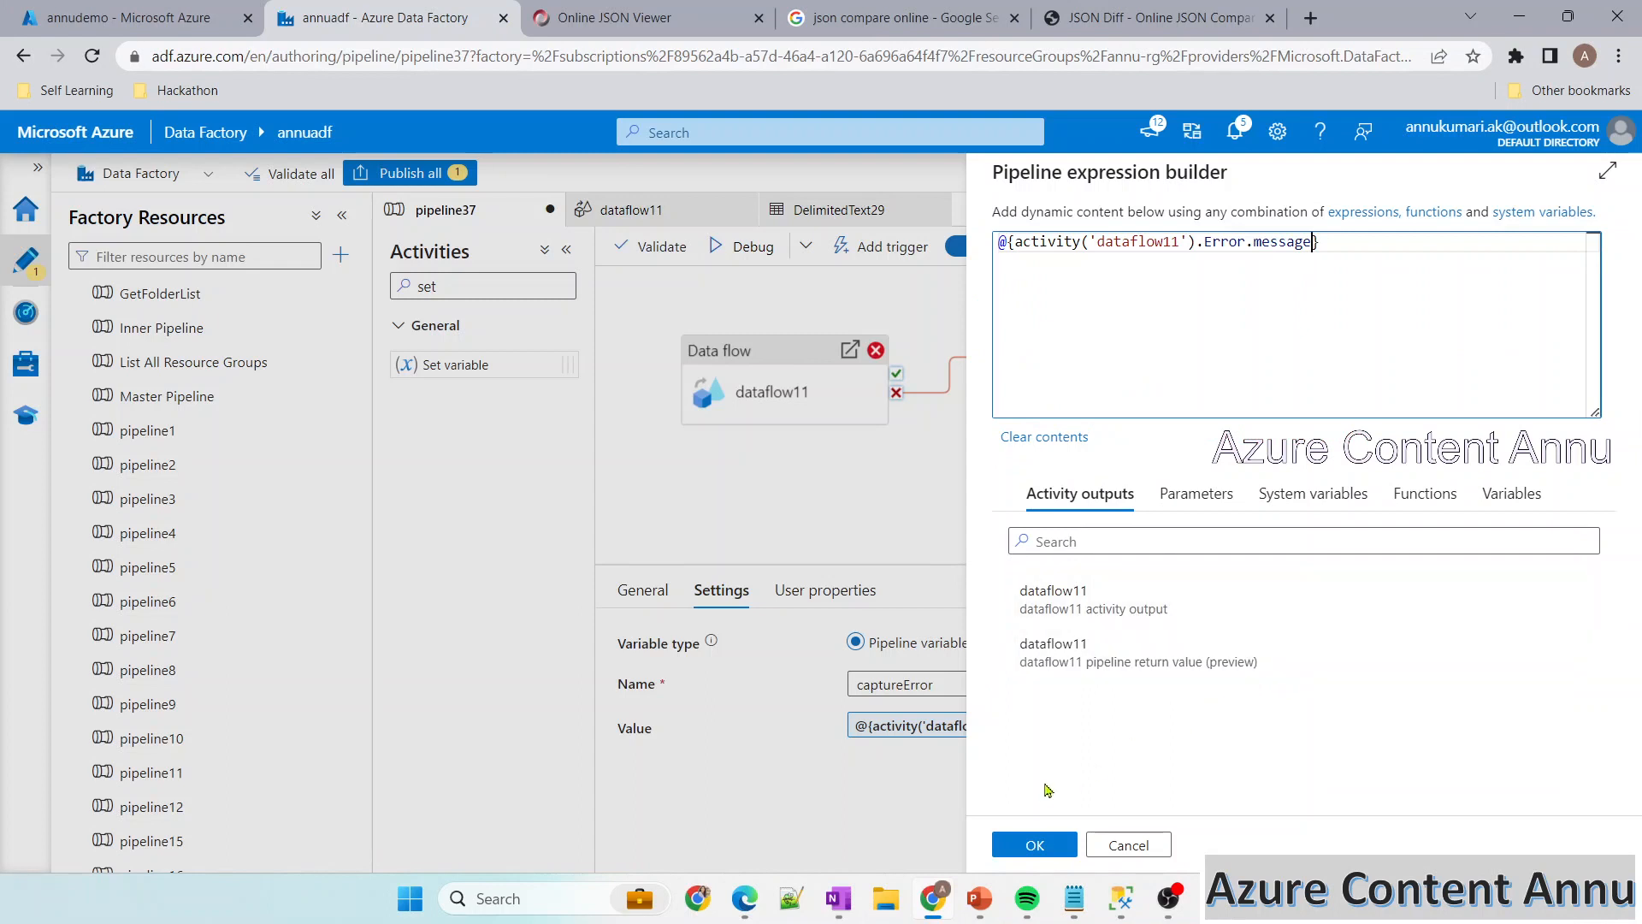
pyautogui.click(1031, 847)
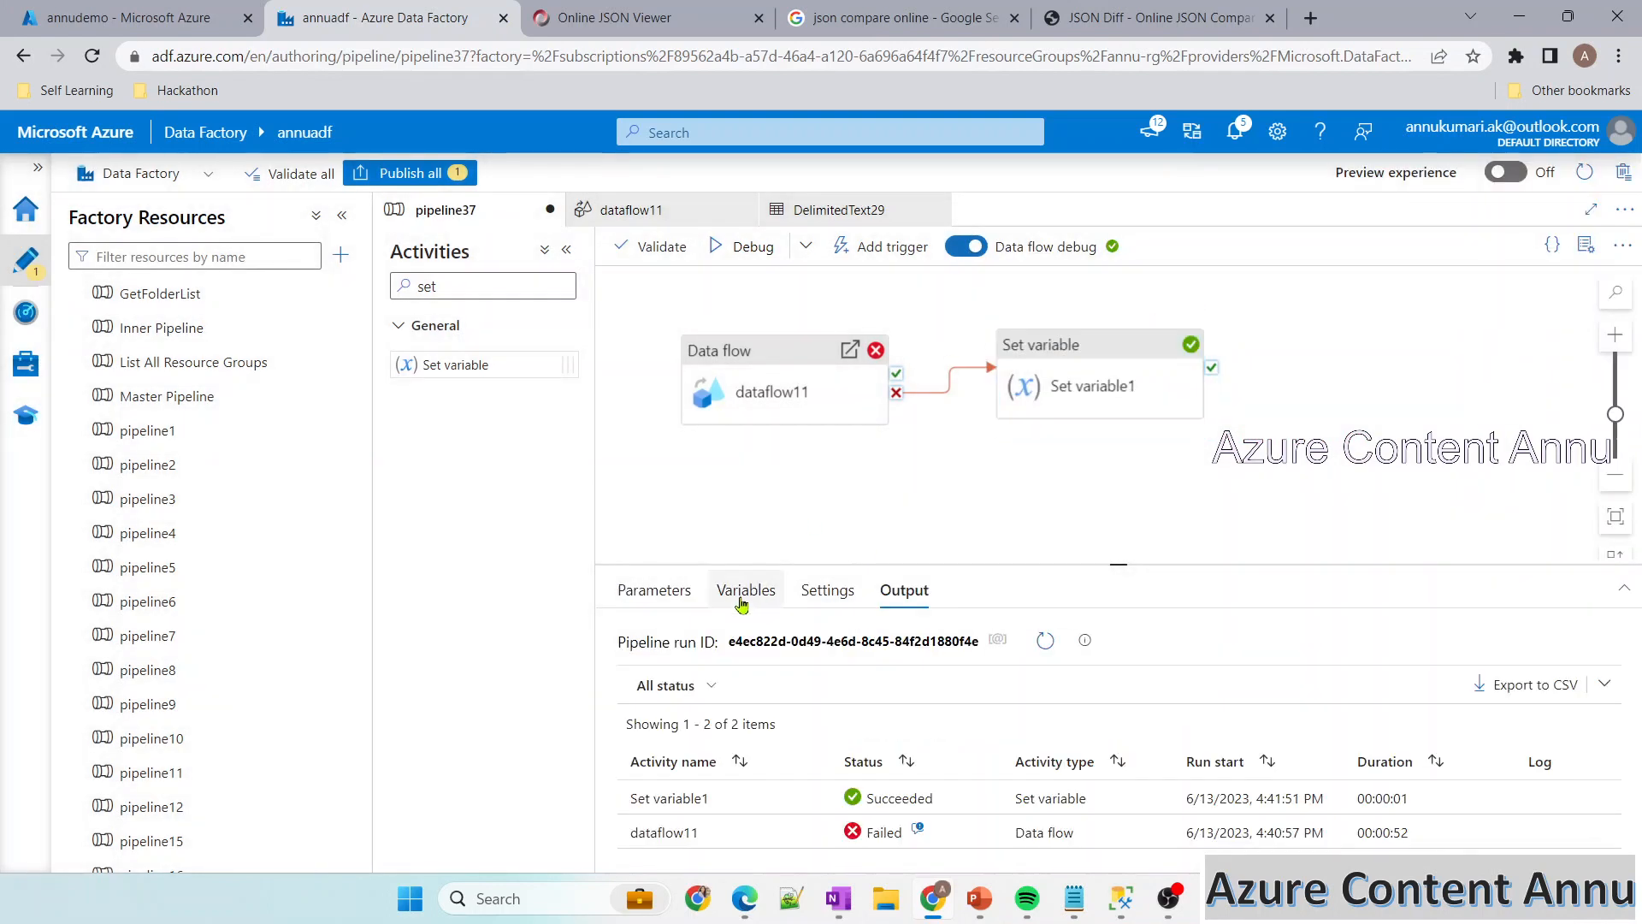
# Add a String variable named status to pipeline37
pyautogui.click(741, 598)
pyautogui.click(659, 648)
pyautogui.click(708, 760)
pyautogui.write('status')
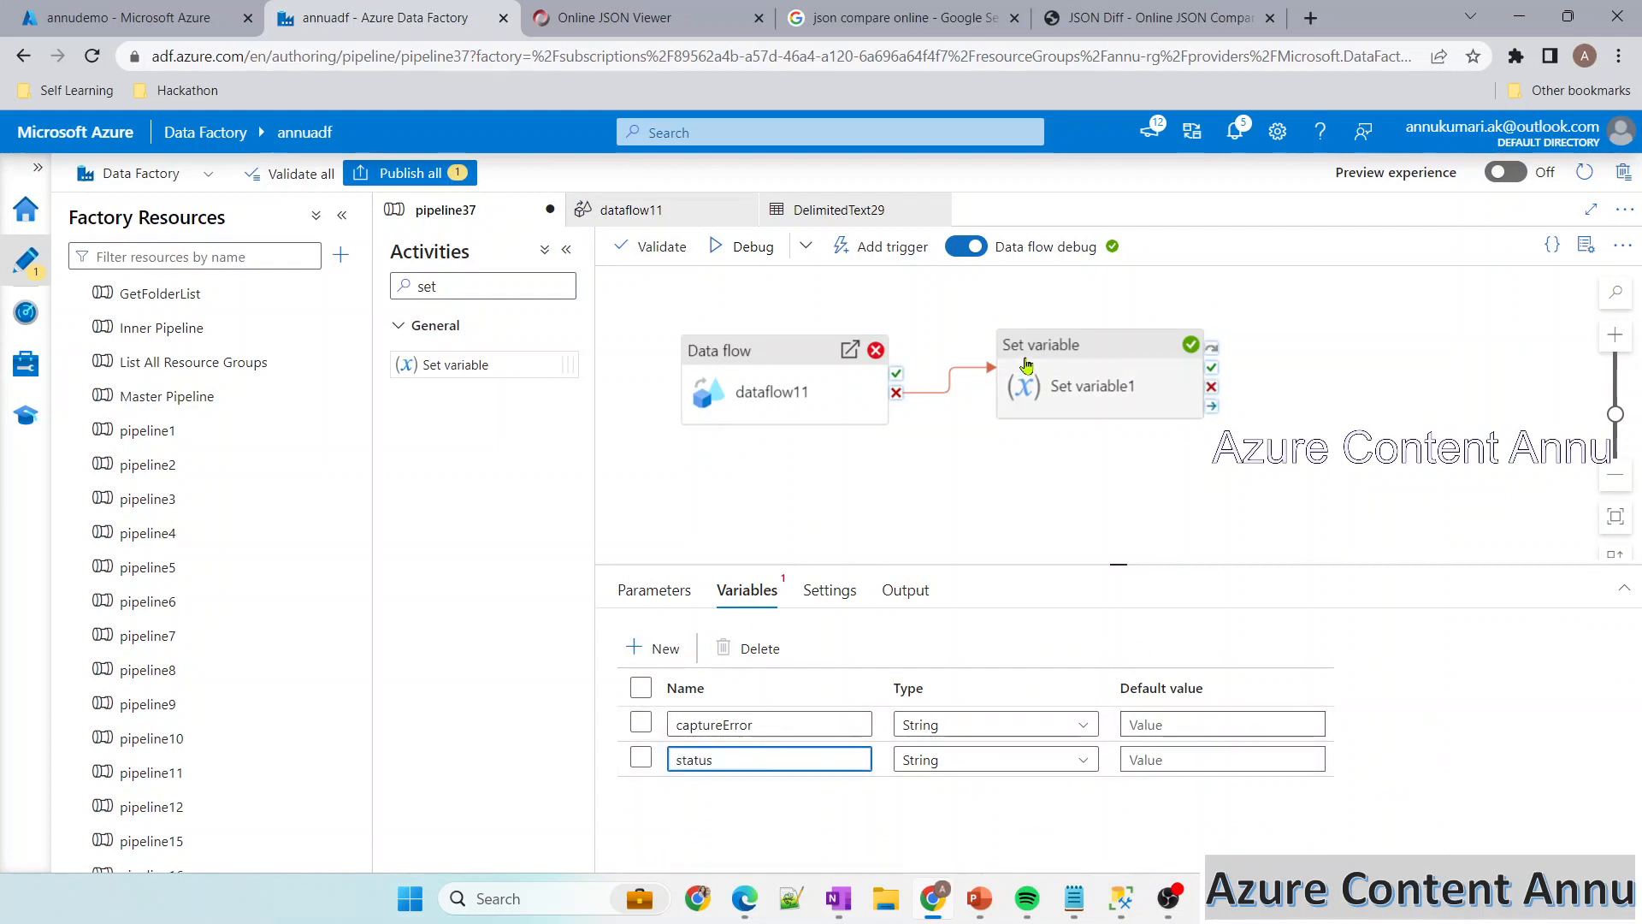
# Add a second Set variable activity on dataflow11's failure path and choose status as its pipeline variable
pyautogui.moveTo(458, 365); pyautogui.dragTo(1017, 424)
pyautogui.moveTo(895, 391); pyautogui.dragTo(1017, 449)
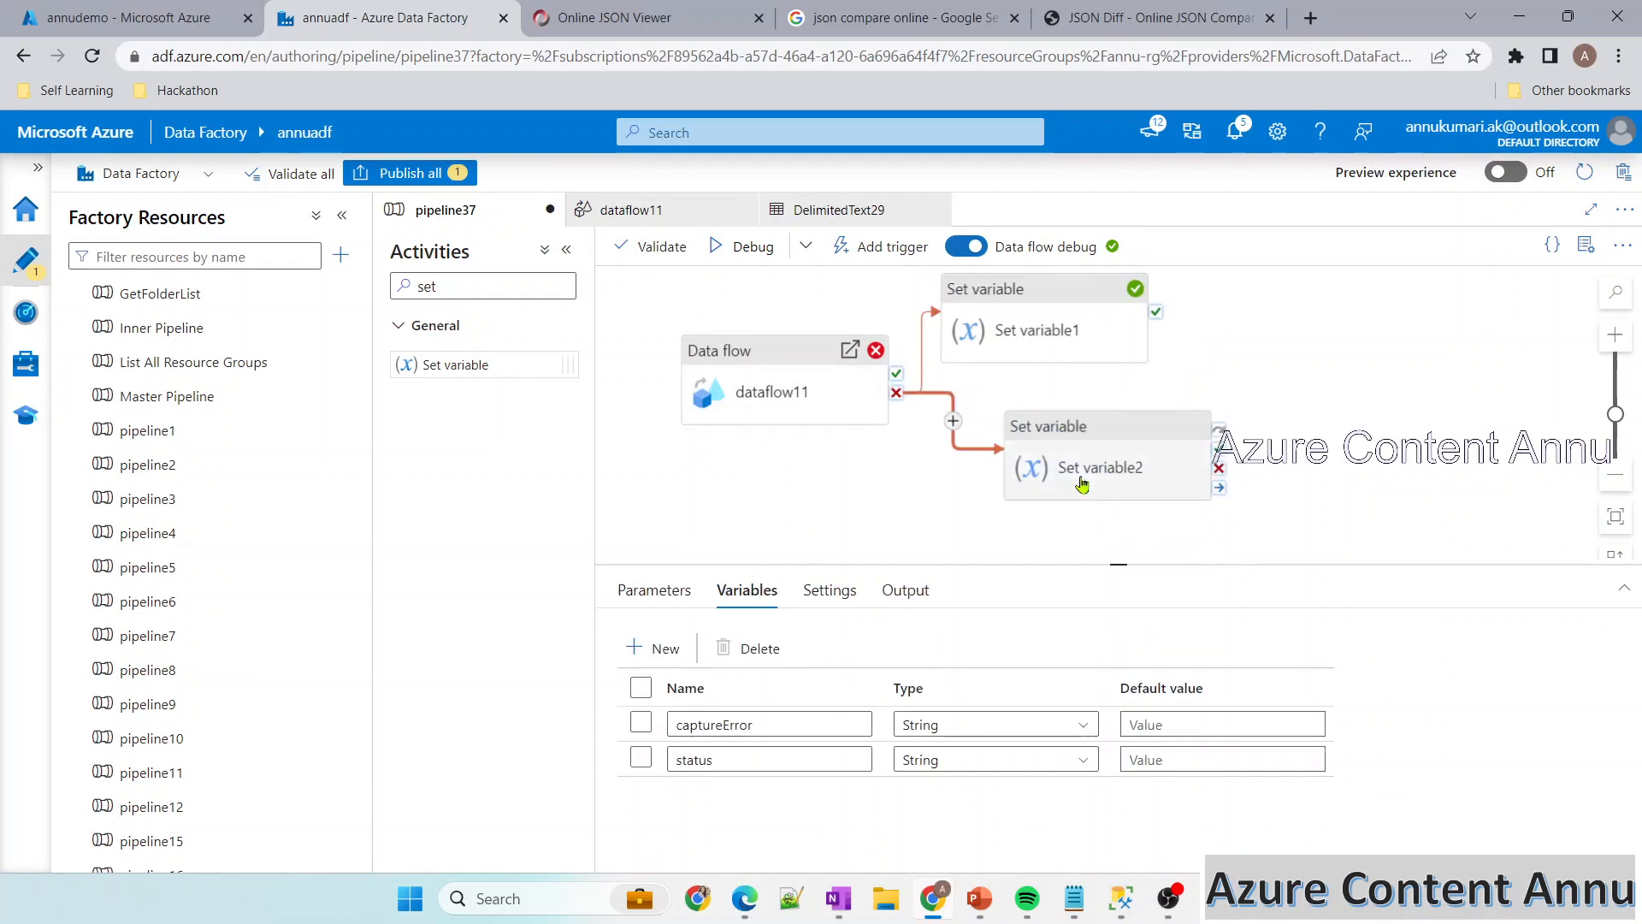
pyautogui.click(722, 592)
pyautogui.click(927, 683)
pyautogui.click(897, 747)
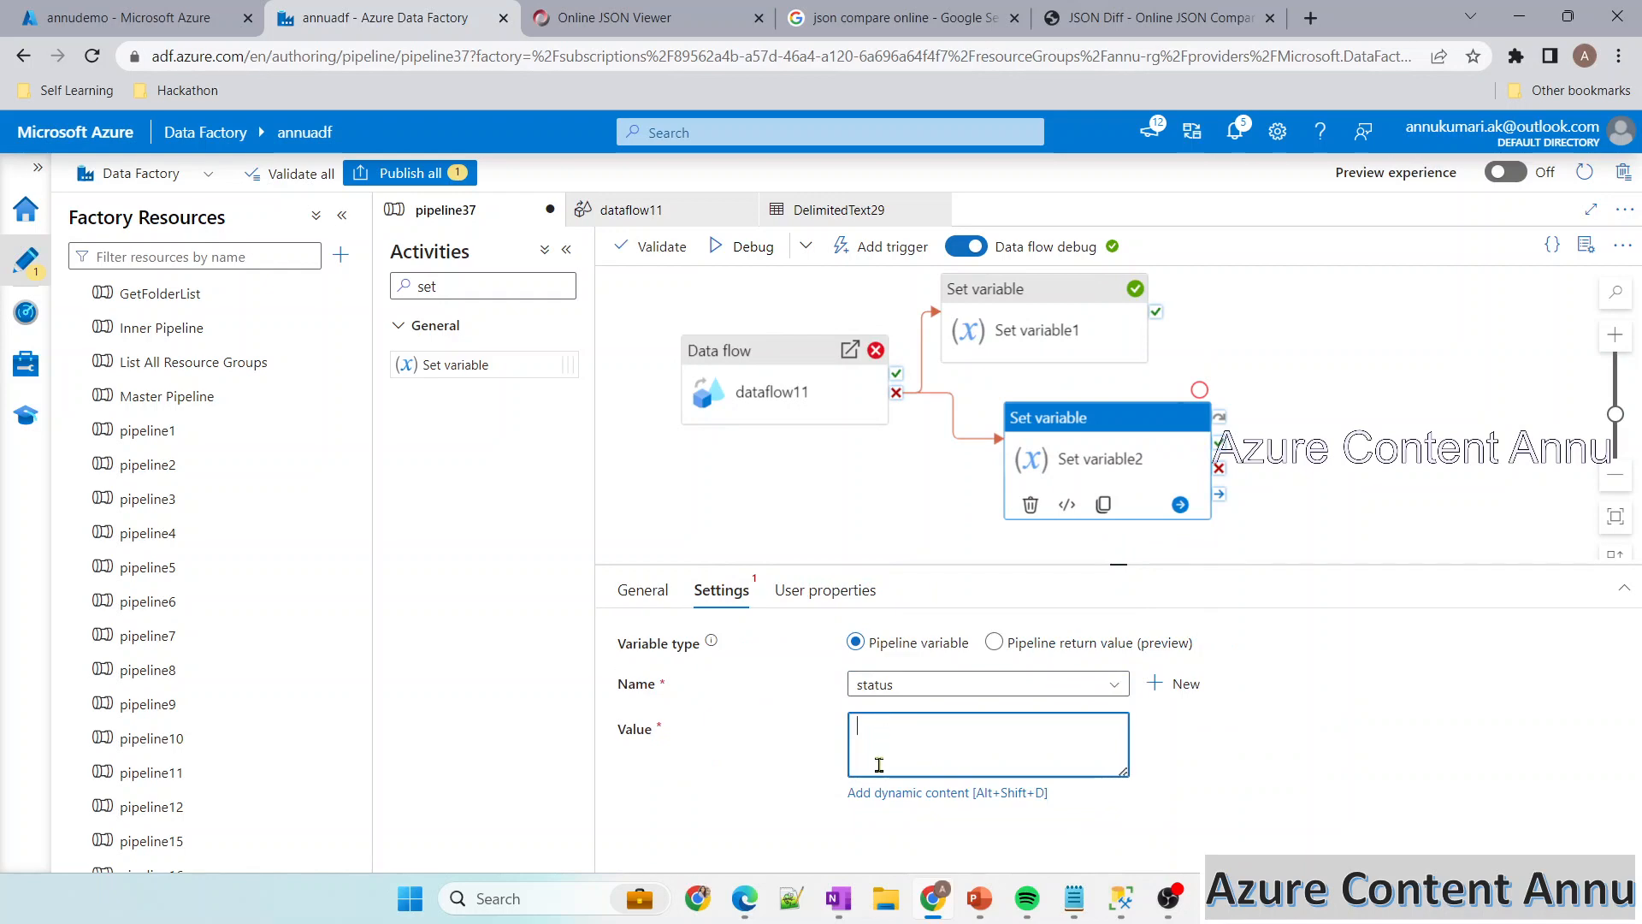
pyautogui.click(872, 793)
pyautogui.click(1065, 608)
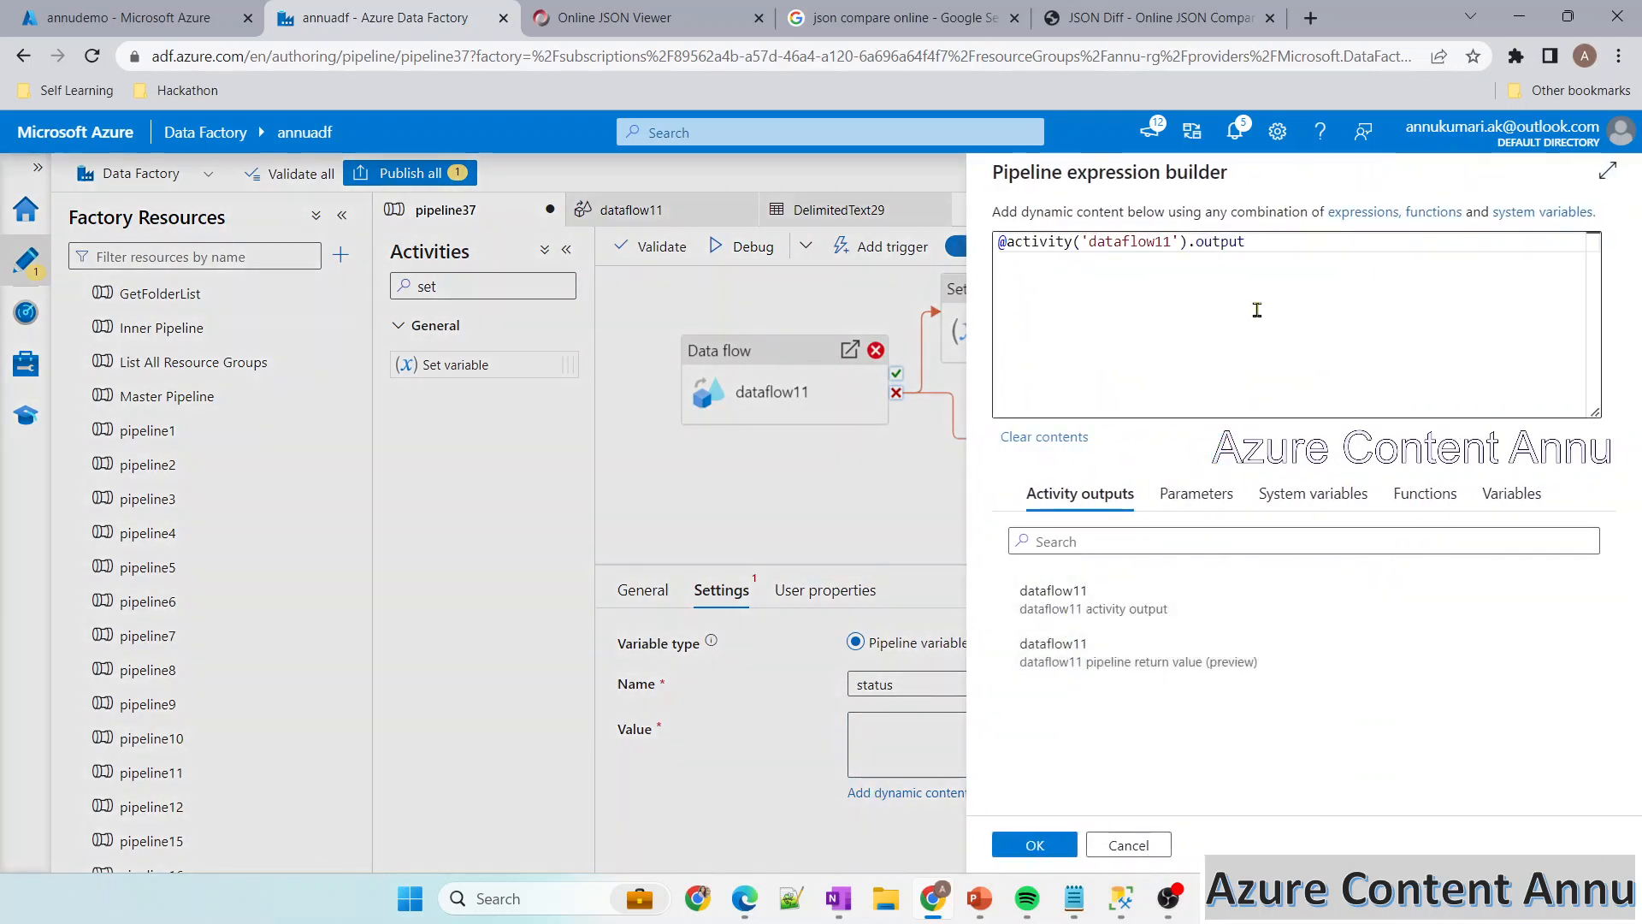
pyautogui.doubleClick(1214, 243)
pyautogui.press('BackSpace')
pyautogui.click(633, 17)
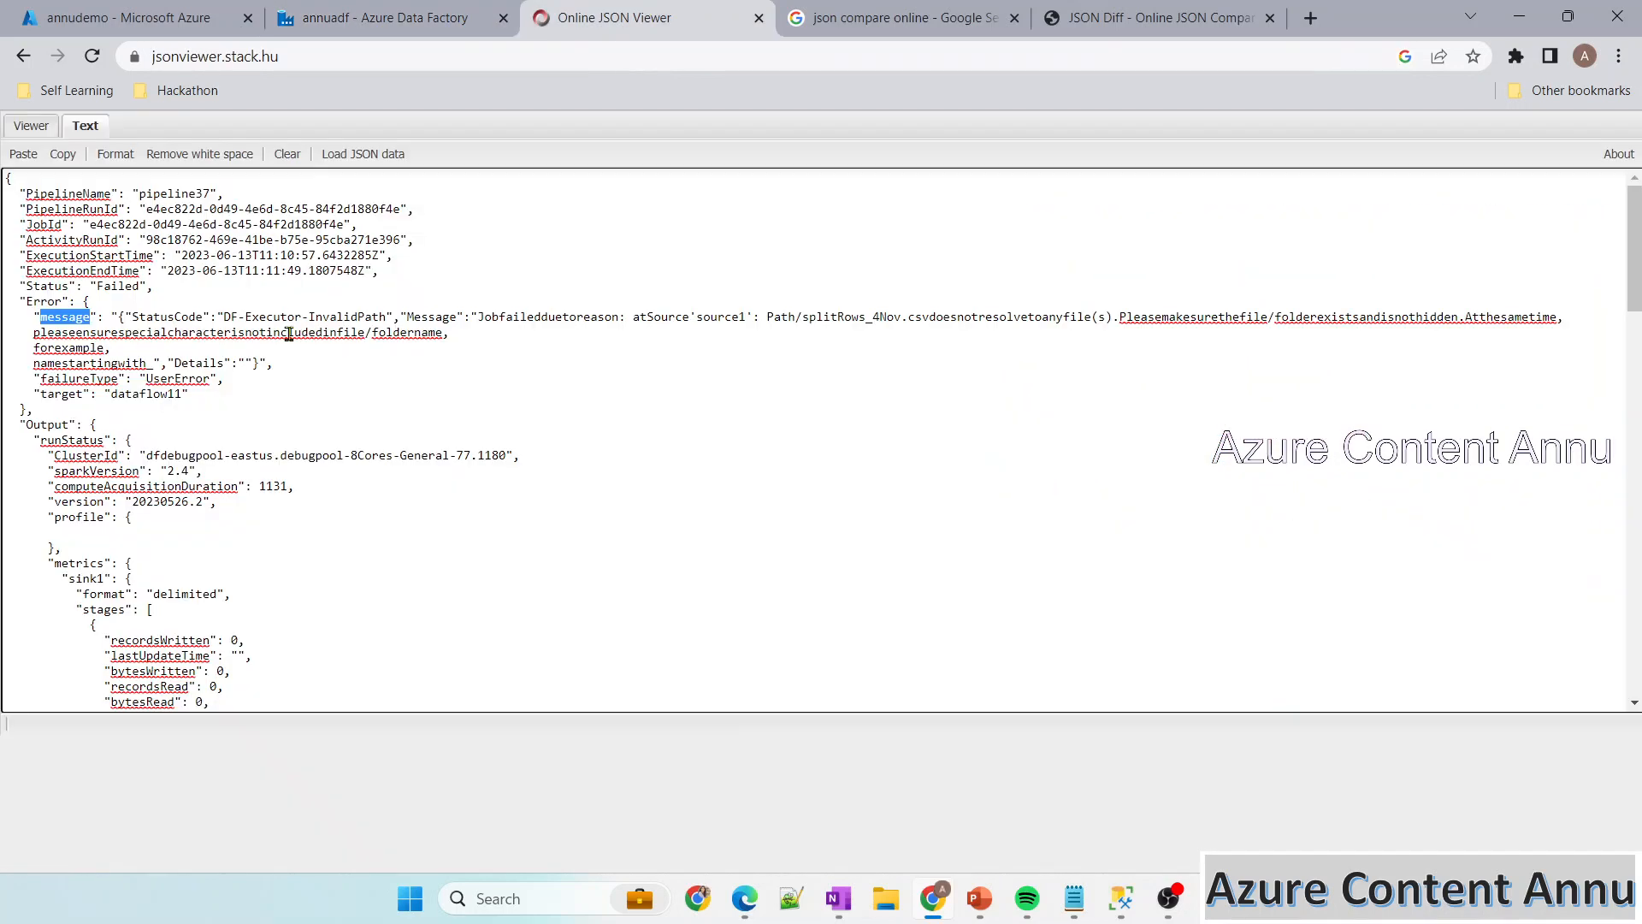
pyautogui.doubleClick(34, 285)
pyautogui.hotkey('ctrl', 'c')
pyautogui.click(377, 17)
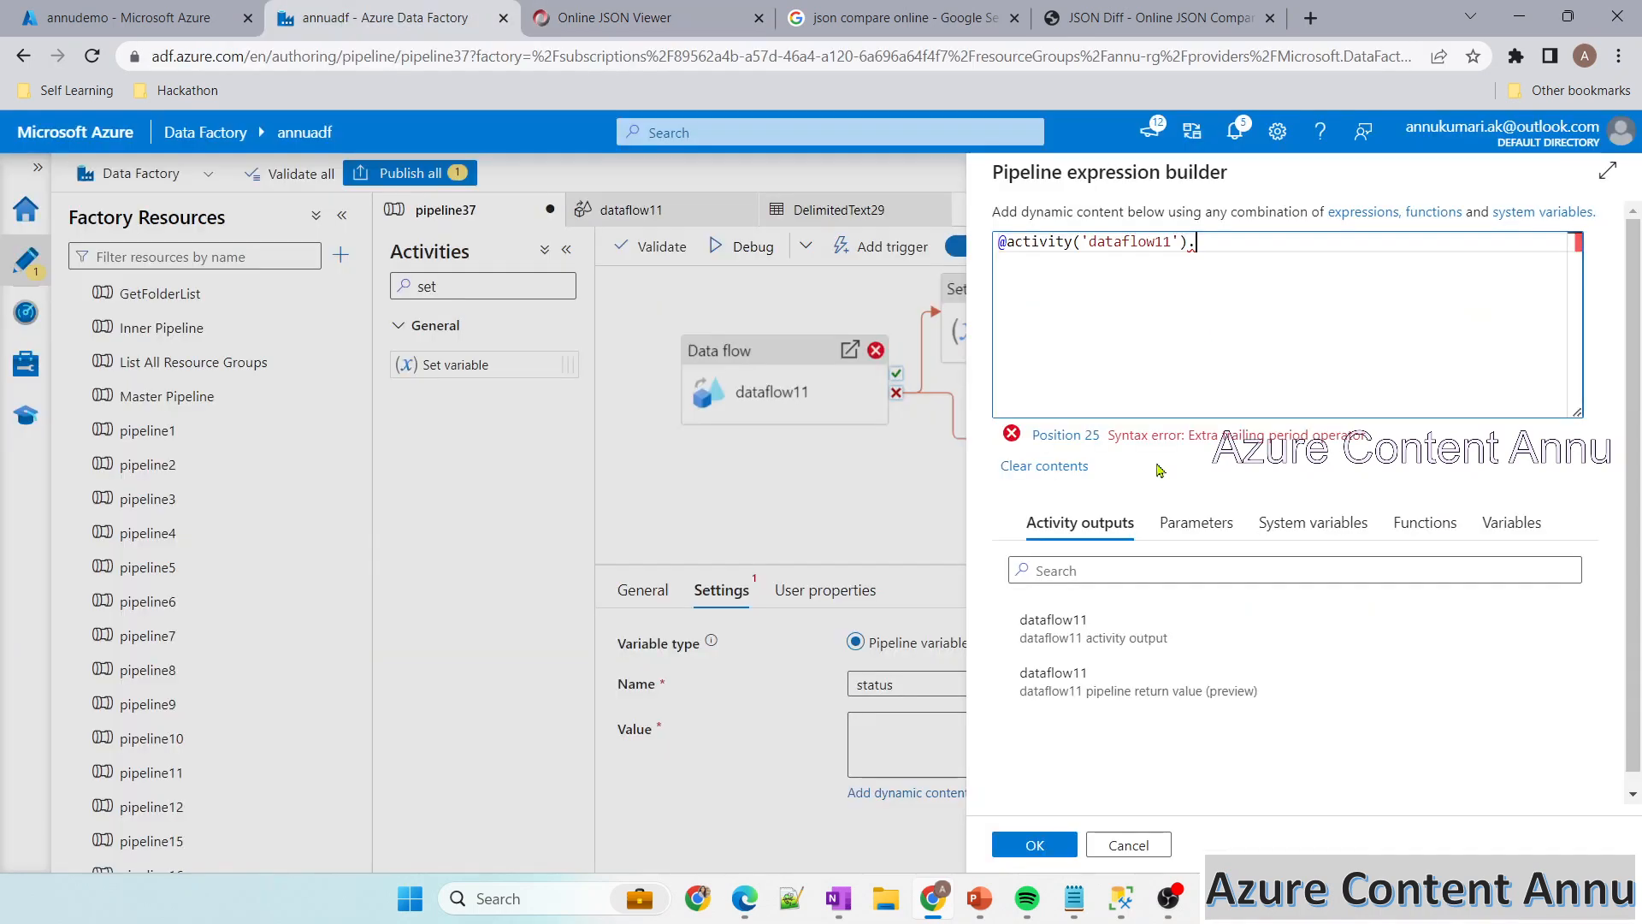
pyautogui.hotkey('ctrl', 'v')
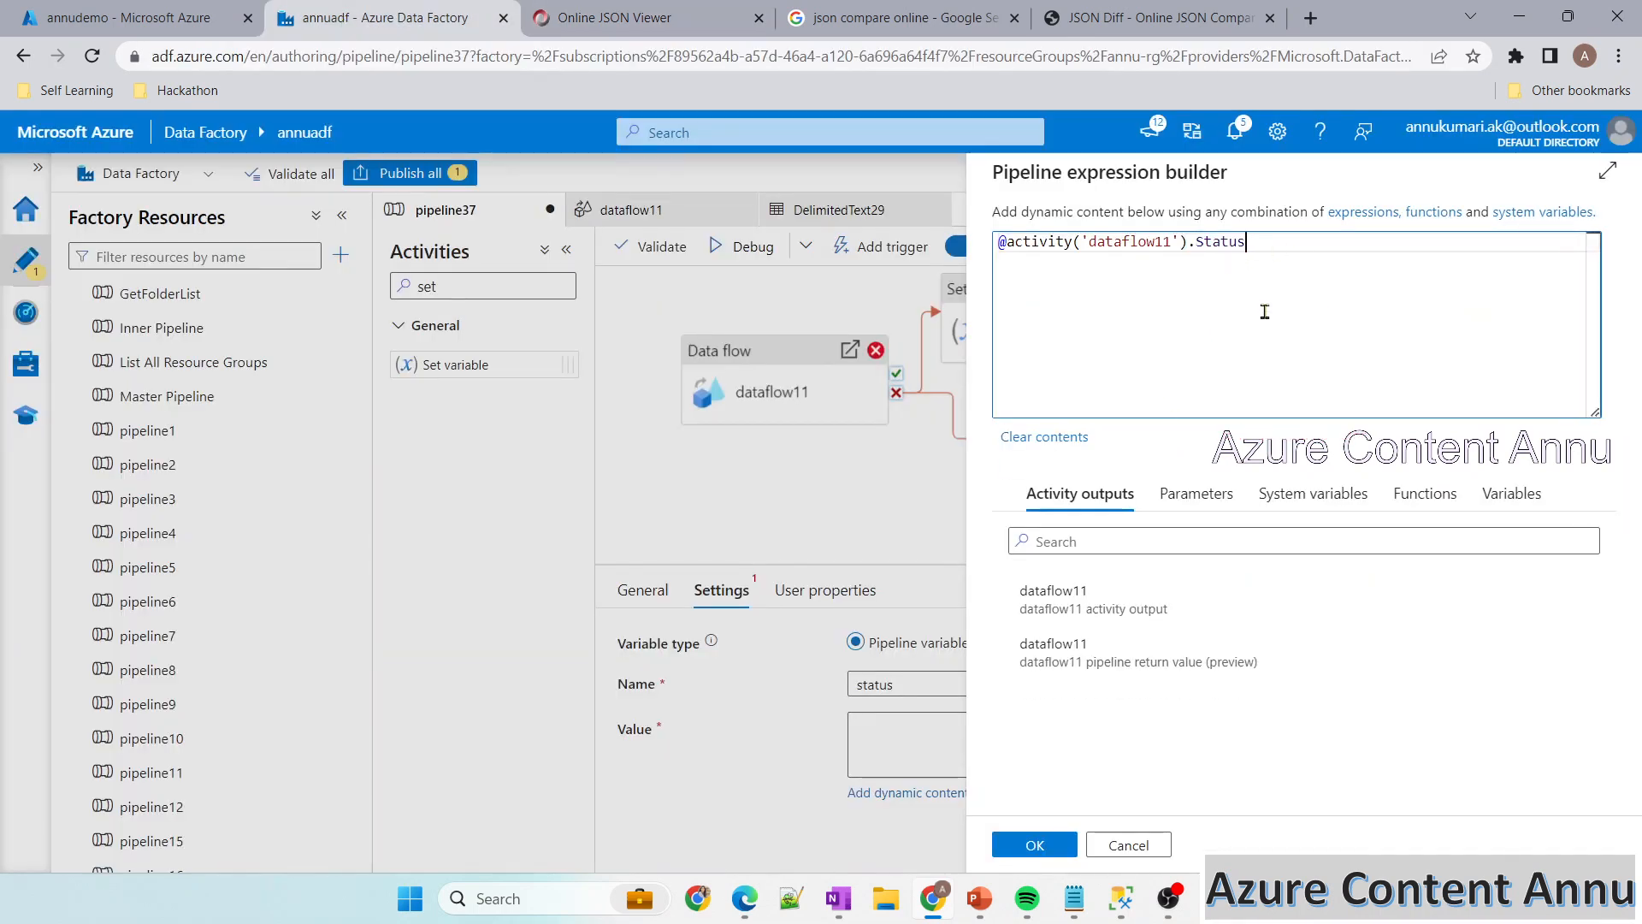
pyautogui.click(1034, 845)
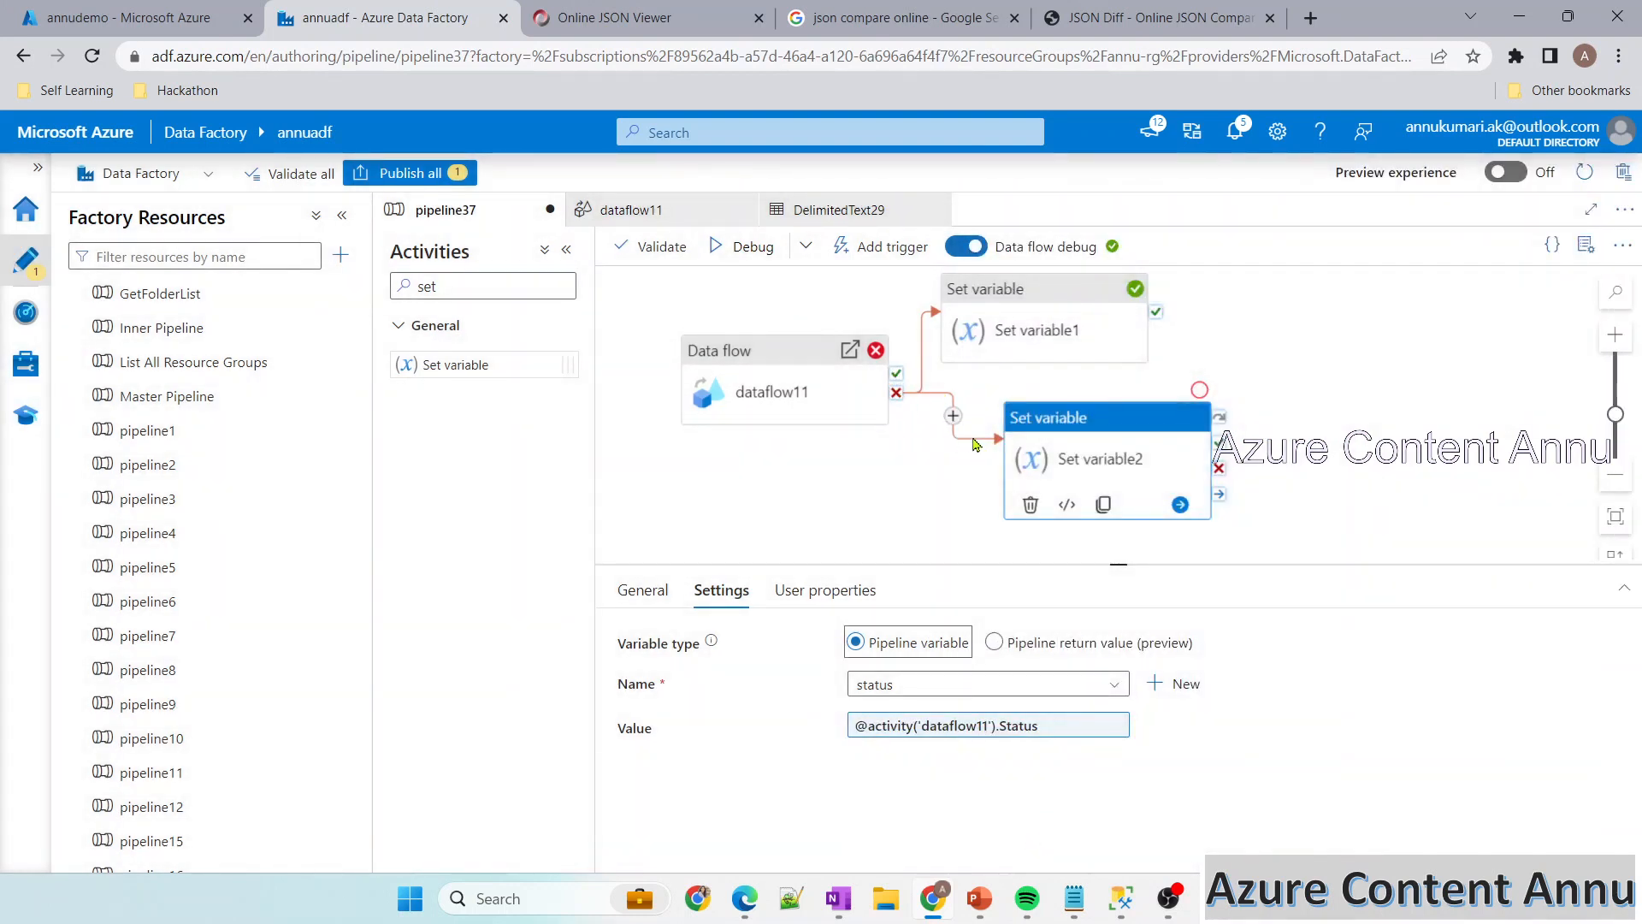
# Replace the failure dependency between dataflow11 and Set variable2 with an on-completion dependency
pyautogui.click(971, 445)
pyautogui.press('Delete')
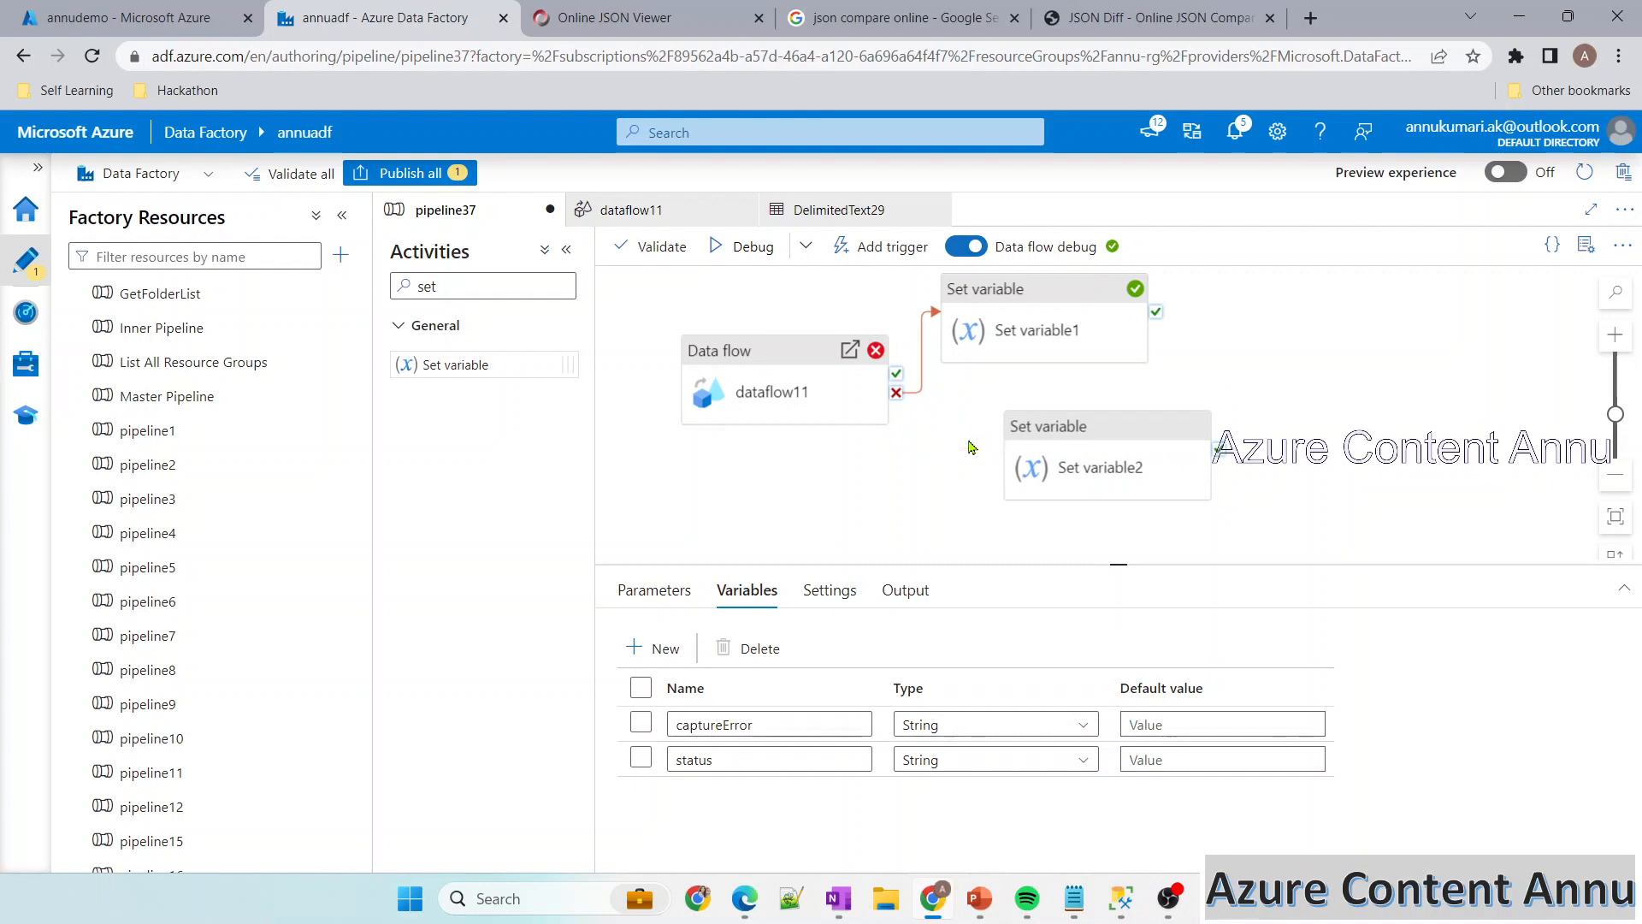
pyautogui.click(862, 387)
pyautogui.moveTo(896, 418); pyautogui.dragTo(1046, 459)
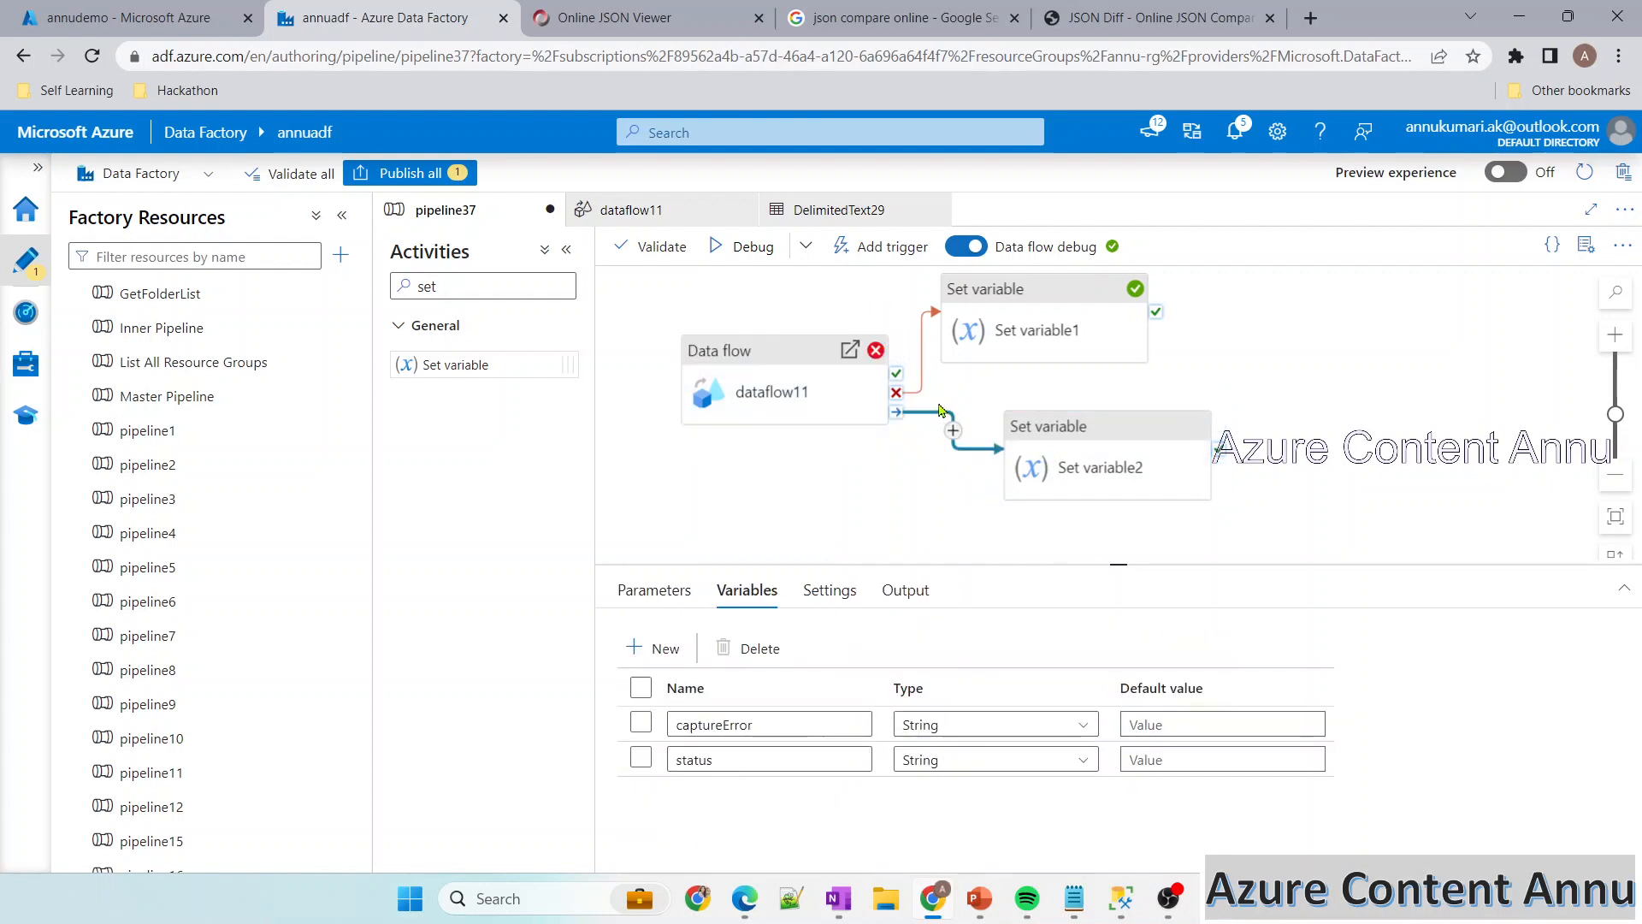
pyautogui.click(1060, 466)
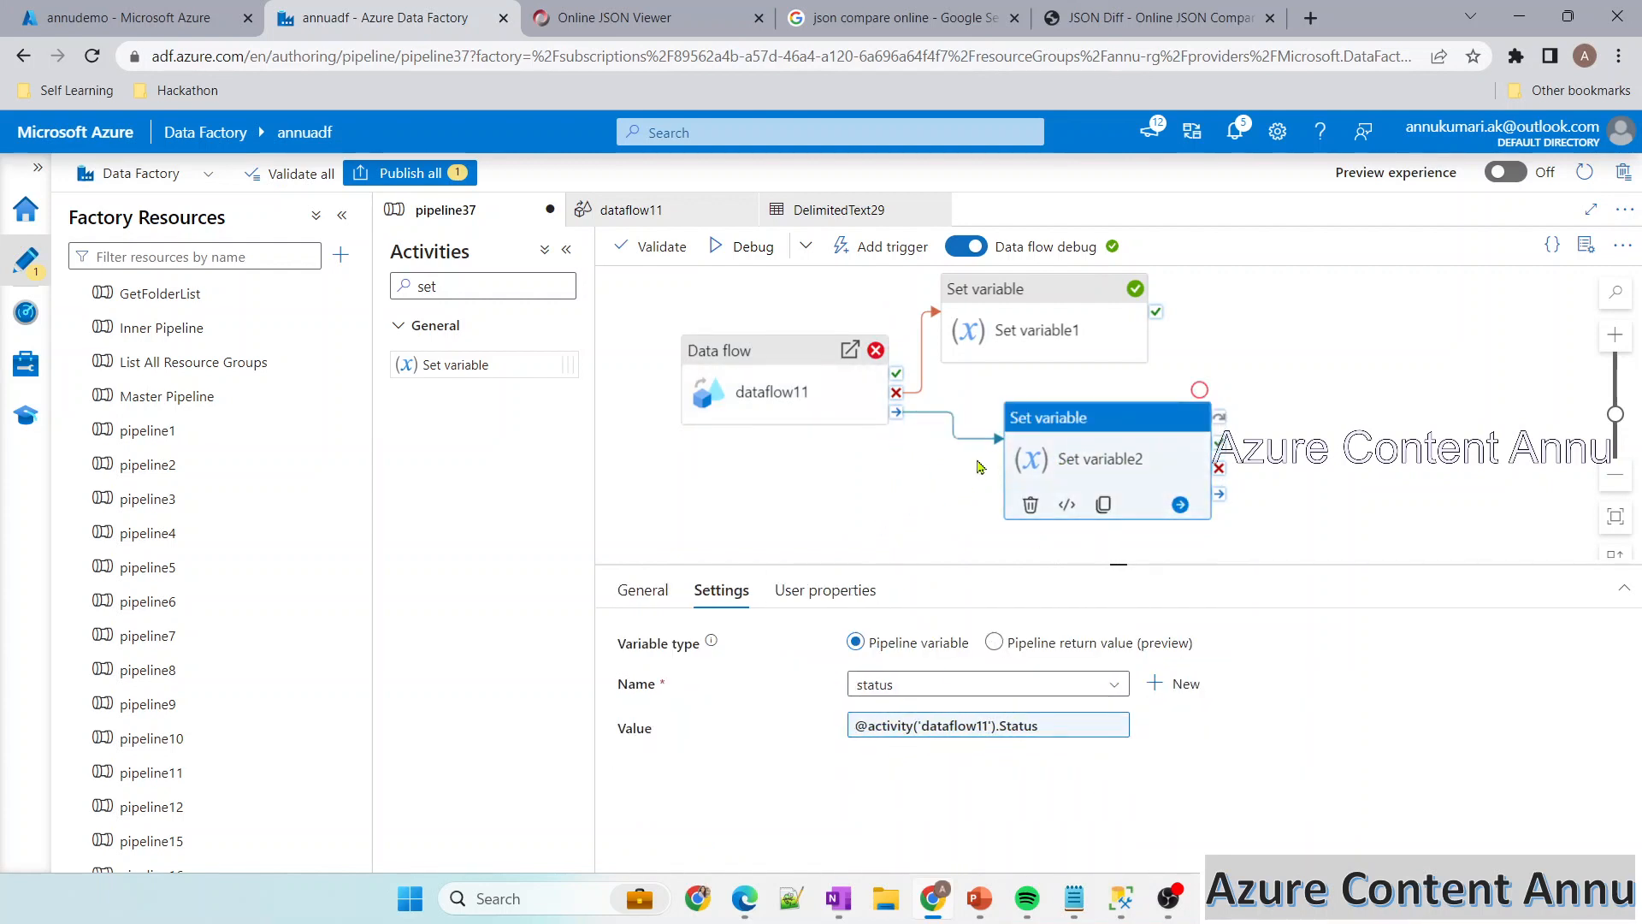
# Run pipeline37 in debug mode and refresh its activity run status
pyautogui.click(749, 247)
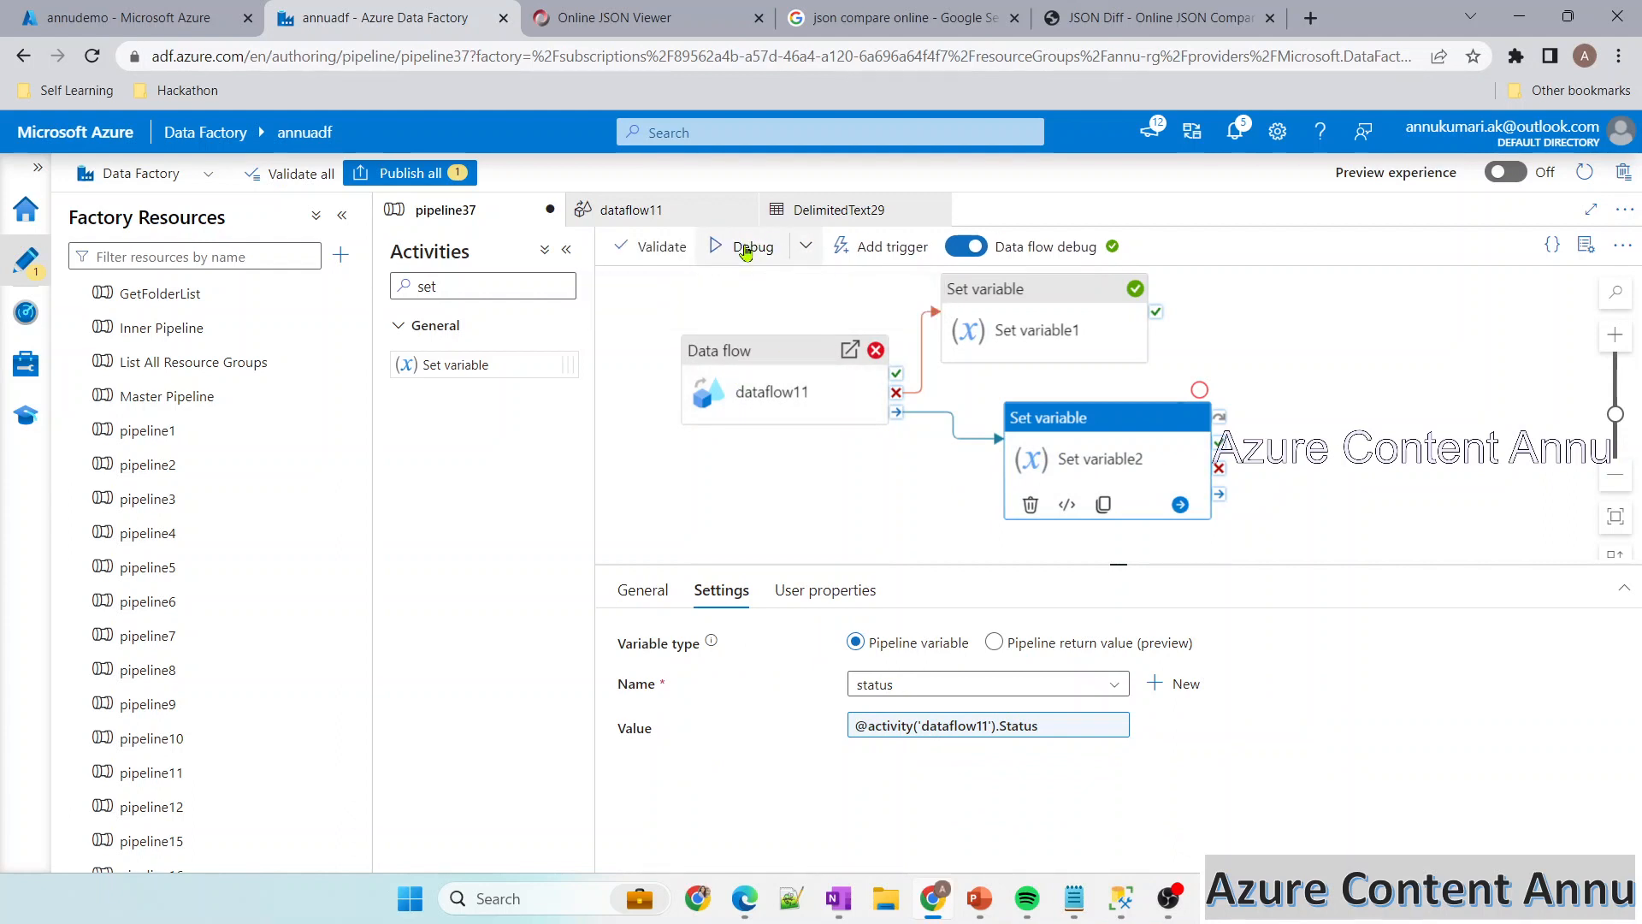
pyautogui.click(787, 474)
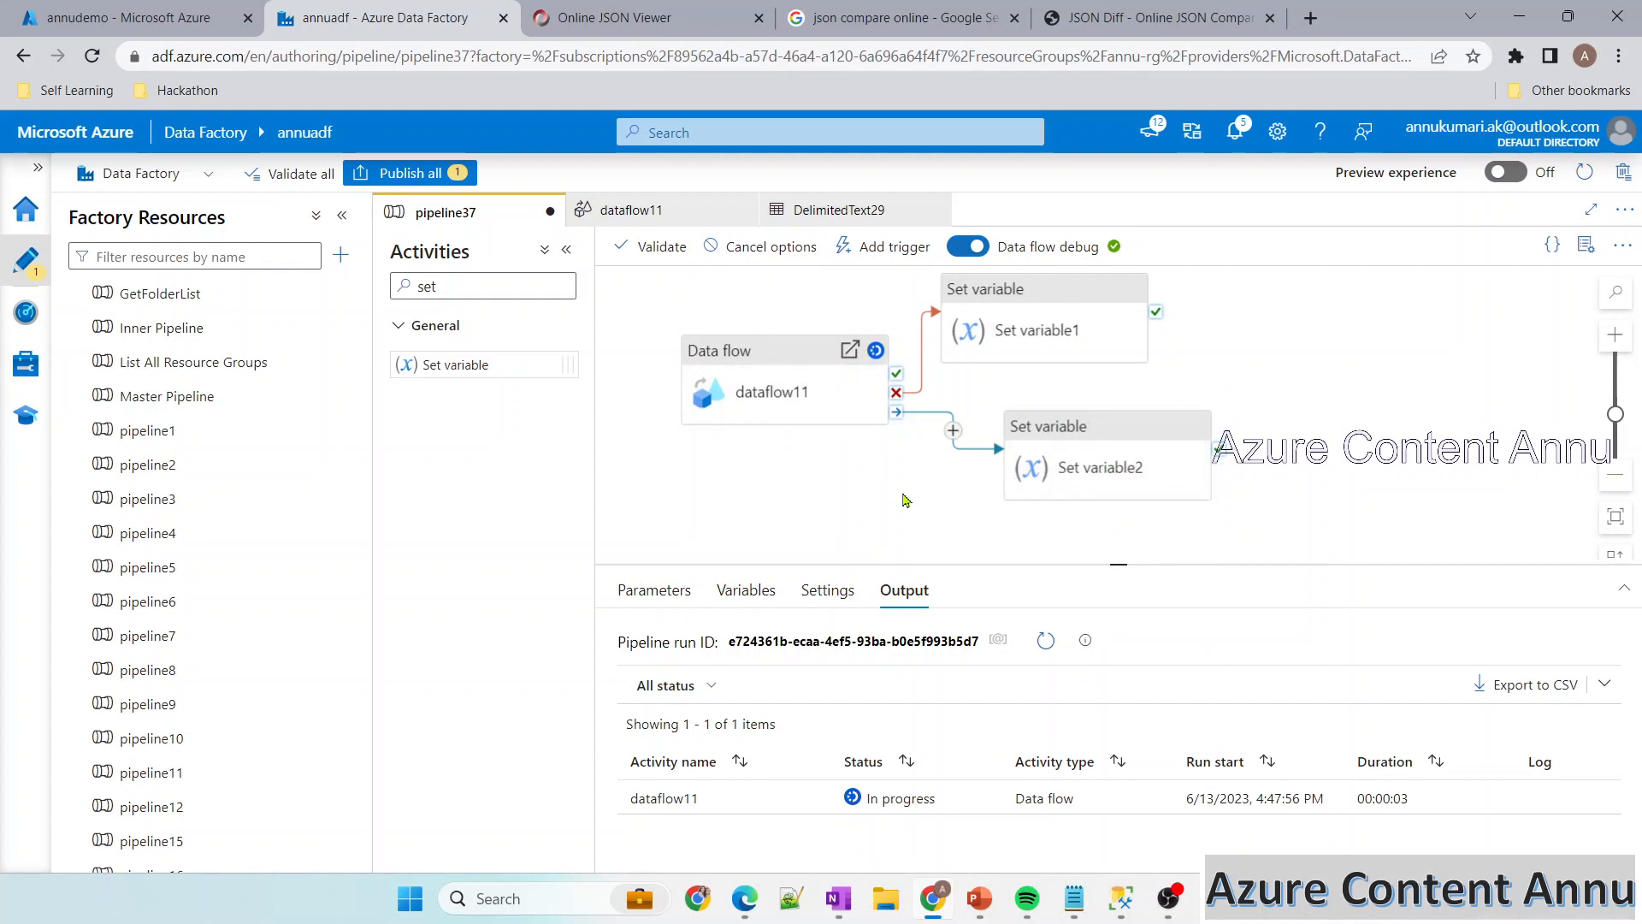
pyautogui.click(1045, 640)
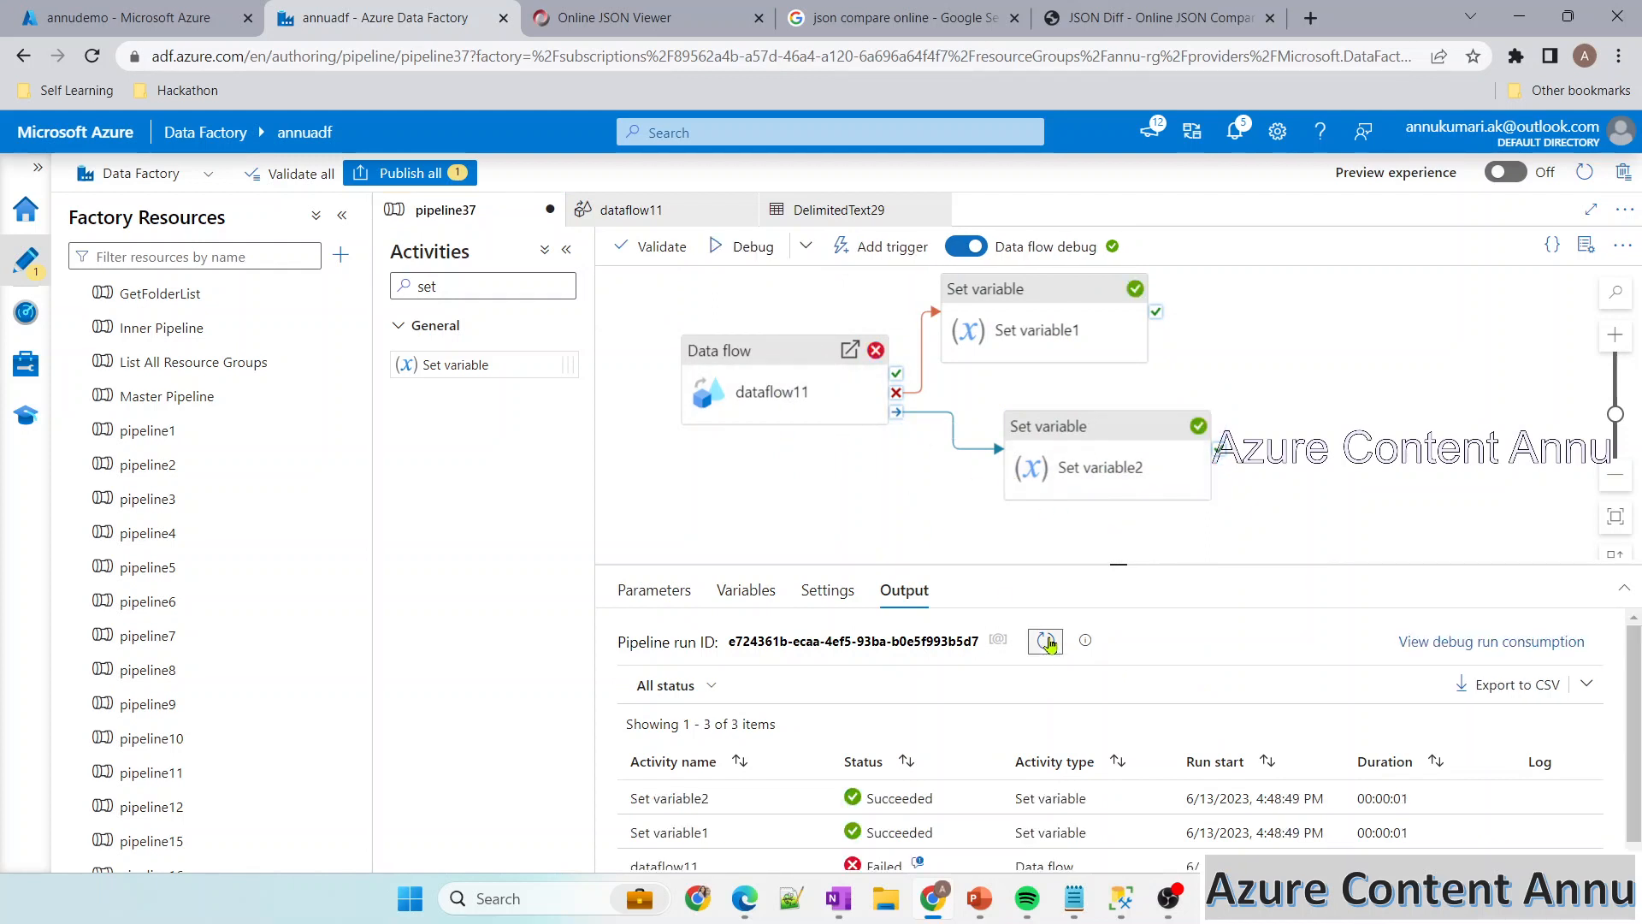
# Enlarge the run results area, then examine the captureError value in Set variable1's output and close it
pyautogui.moveTo(1120, 561); pyautogui.dragTo(1120, 454)
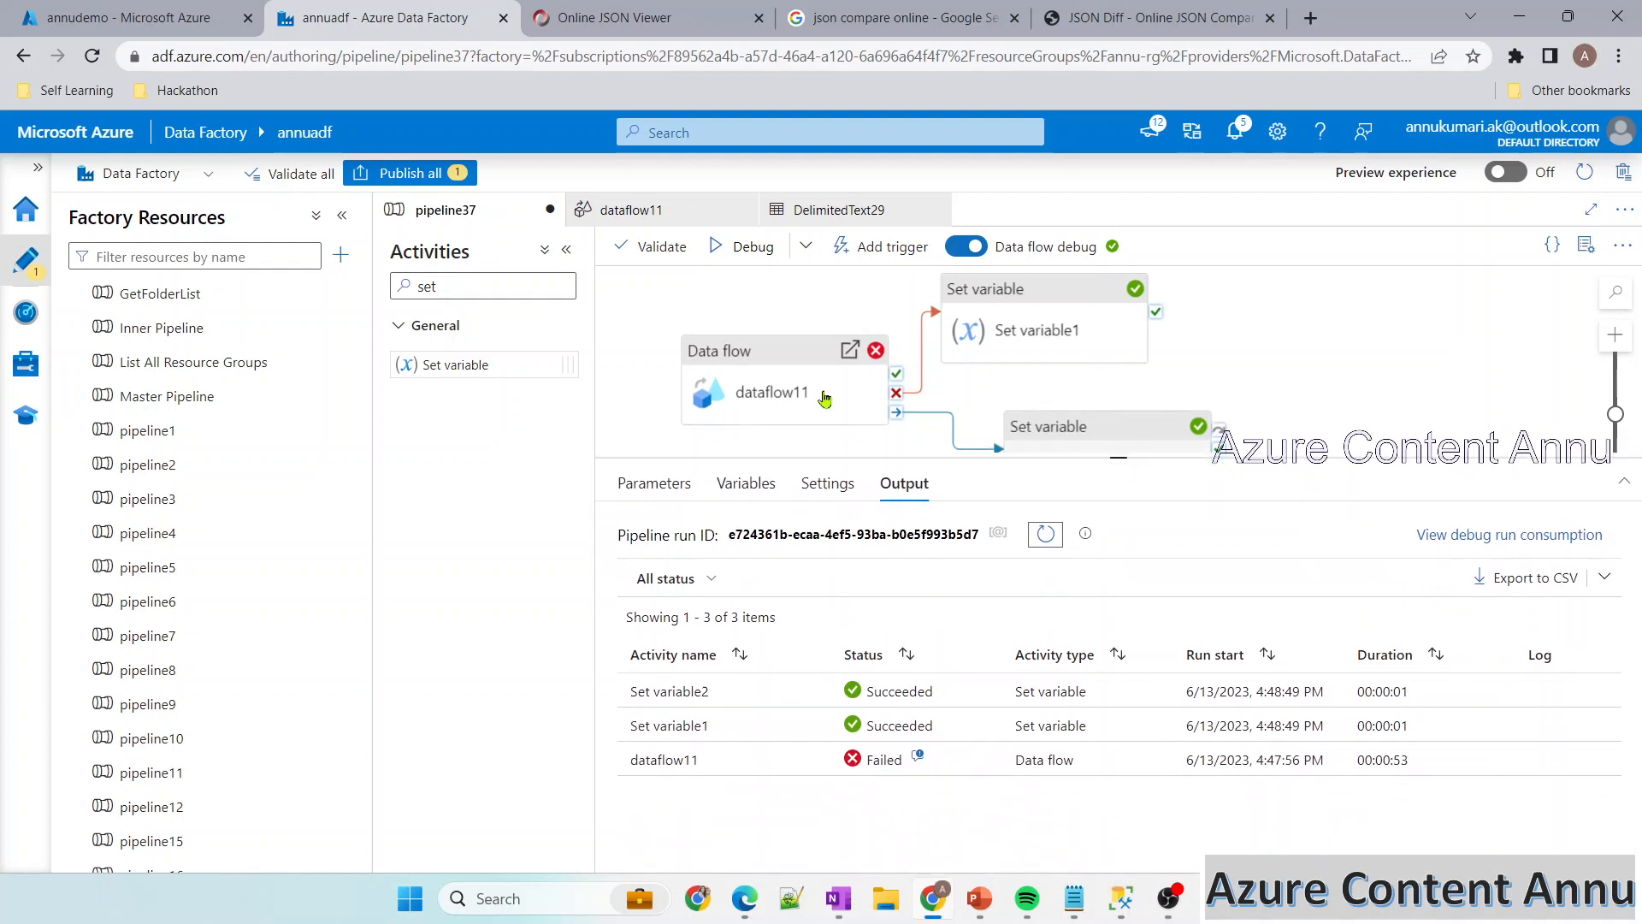
pyautogui.click(566, 249)
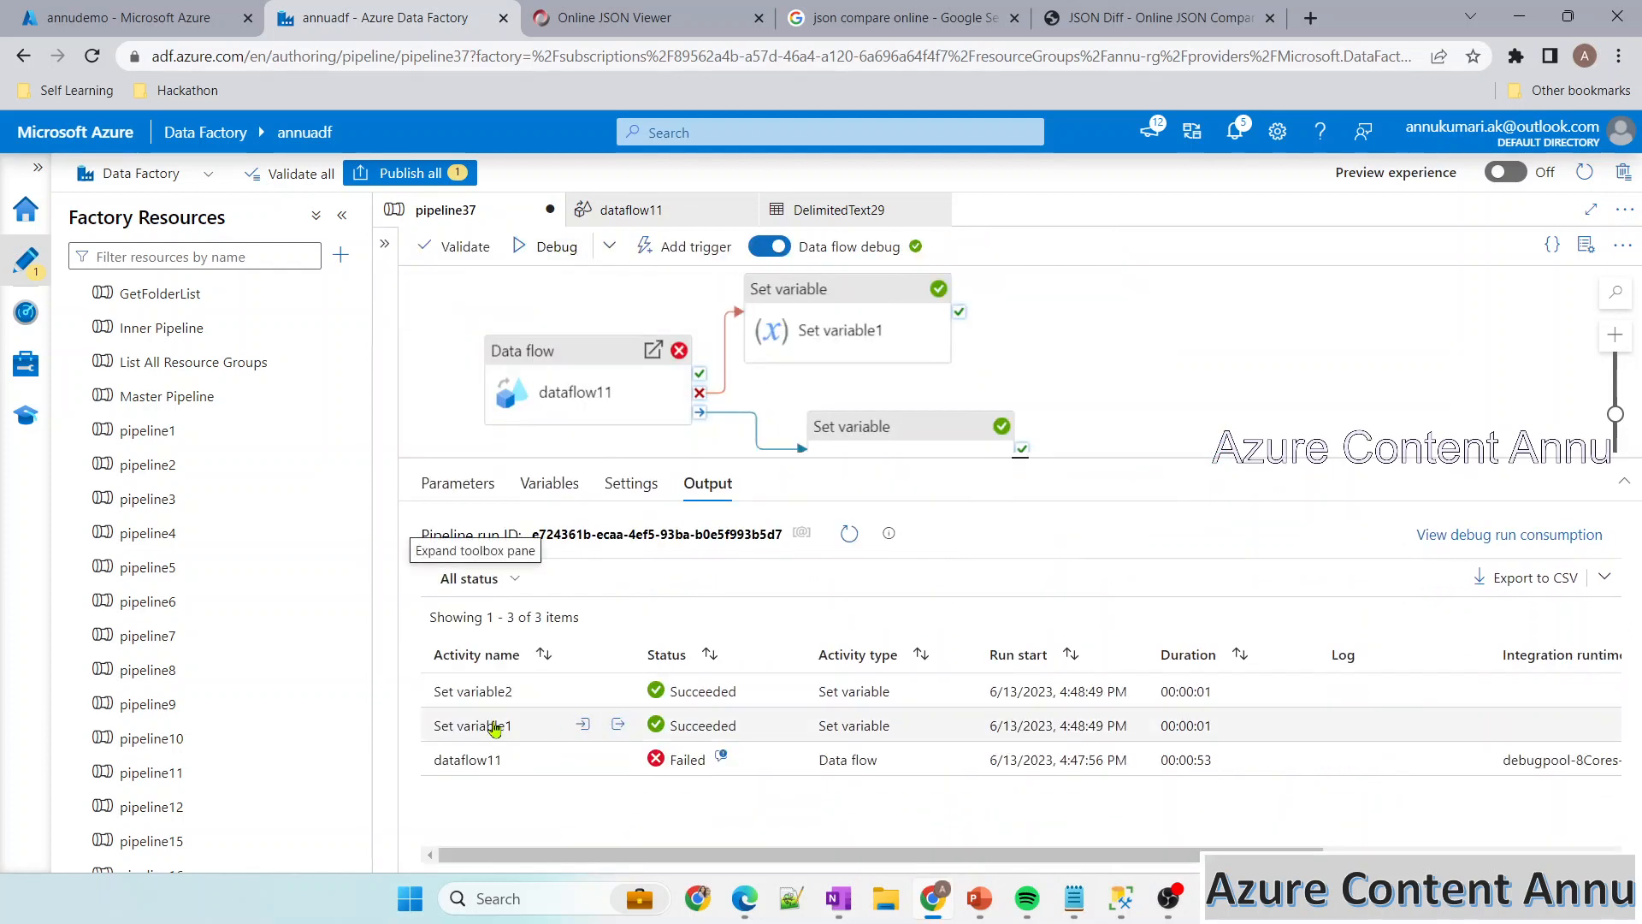
pyautogui.click(617, 726)
pyautogui.doubleClick(507, 525)
pyautogui.moveTo(481, 544); pyautogui.dragTo(708, 625)
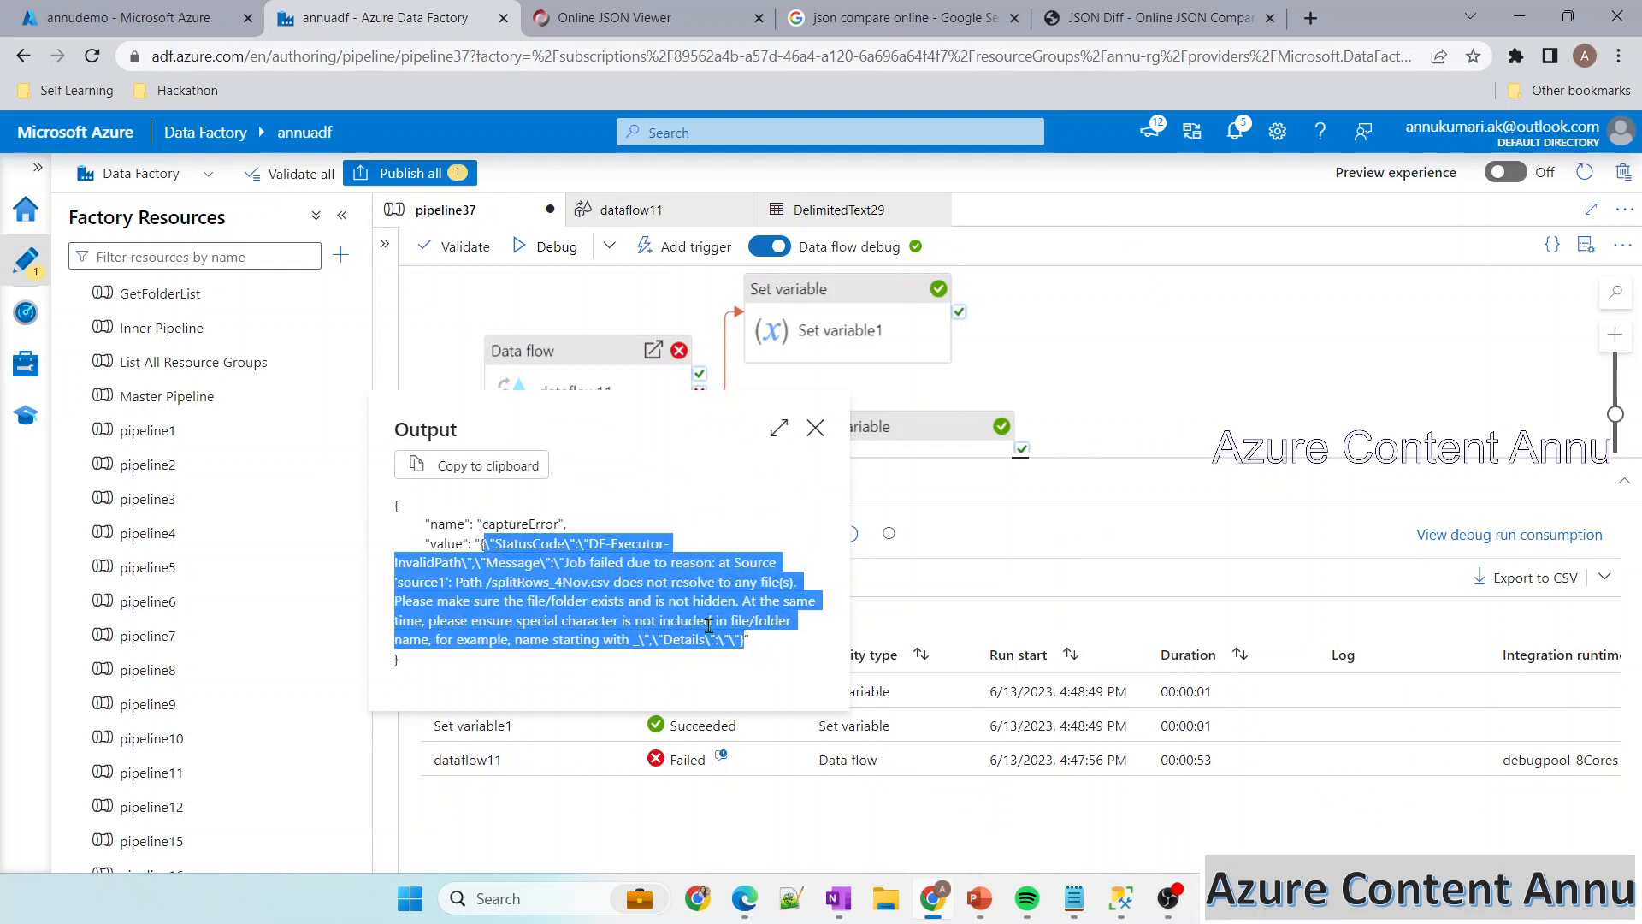
pyautogui.click(529, 559)
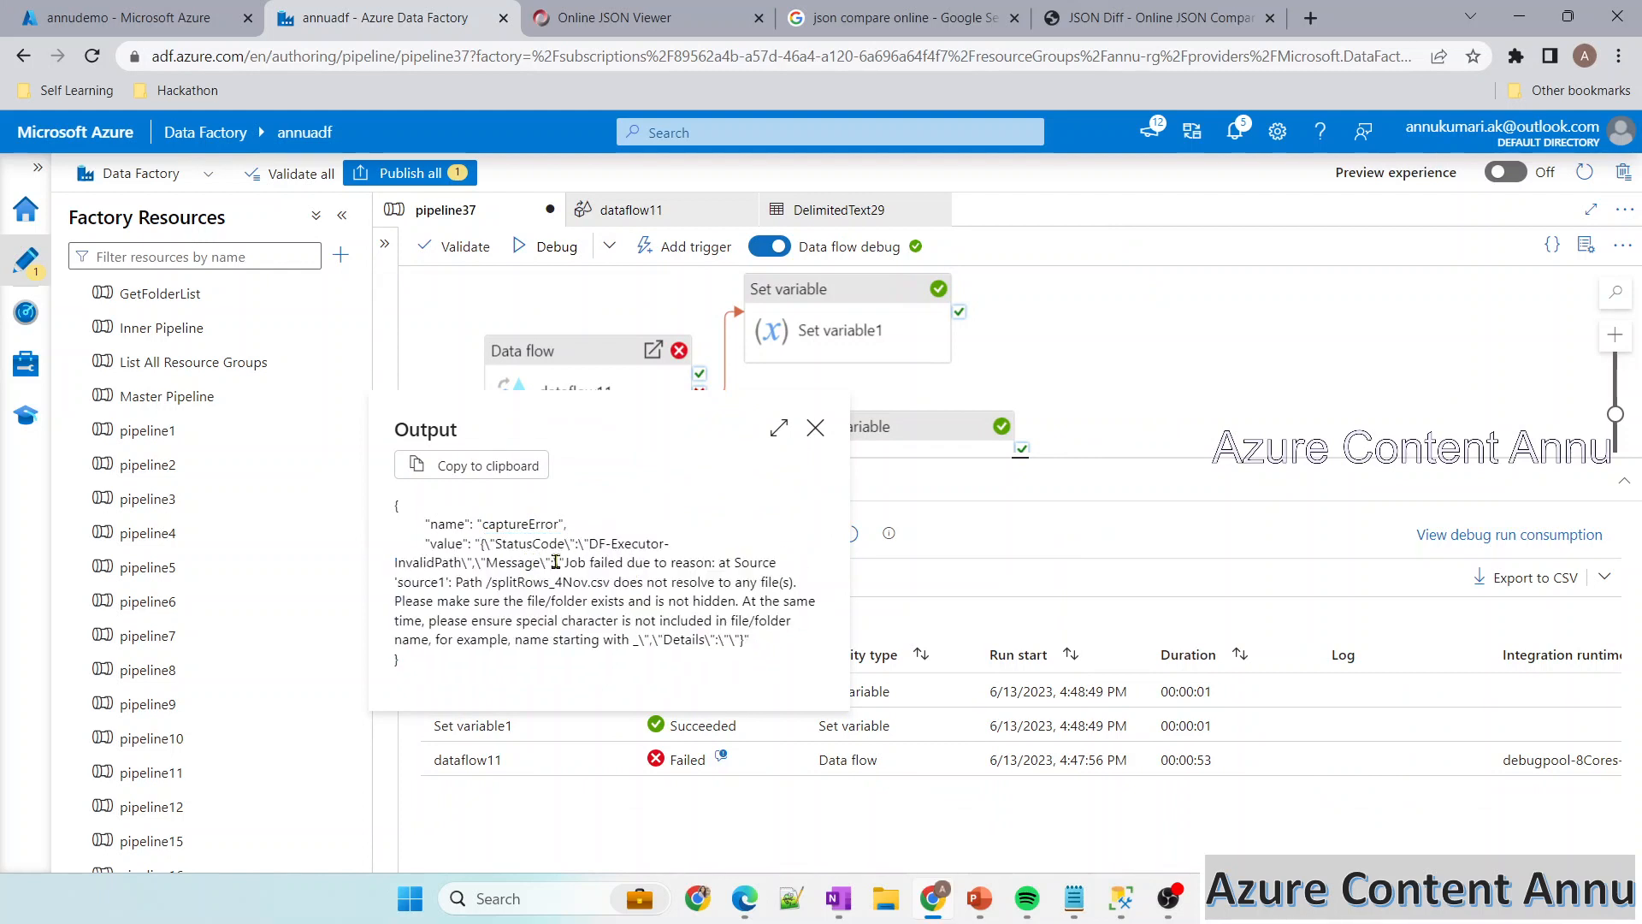
pyautogui.moveTo(562, 562); pyautogui.dragTo(705, 640)
pyautogui.moveTo(599, 544); pyautogui.dragTo(666, 556)
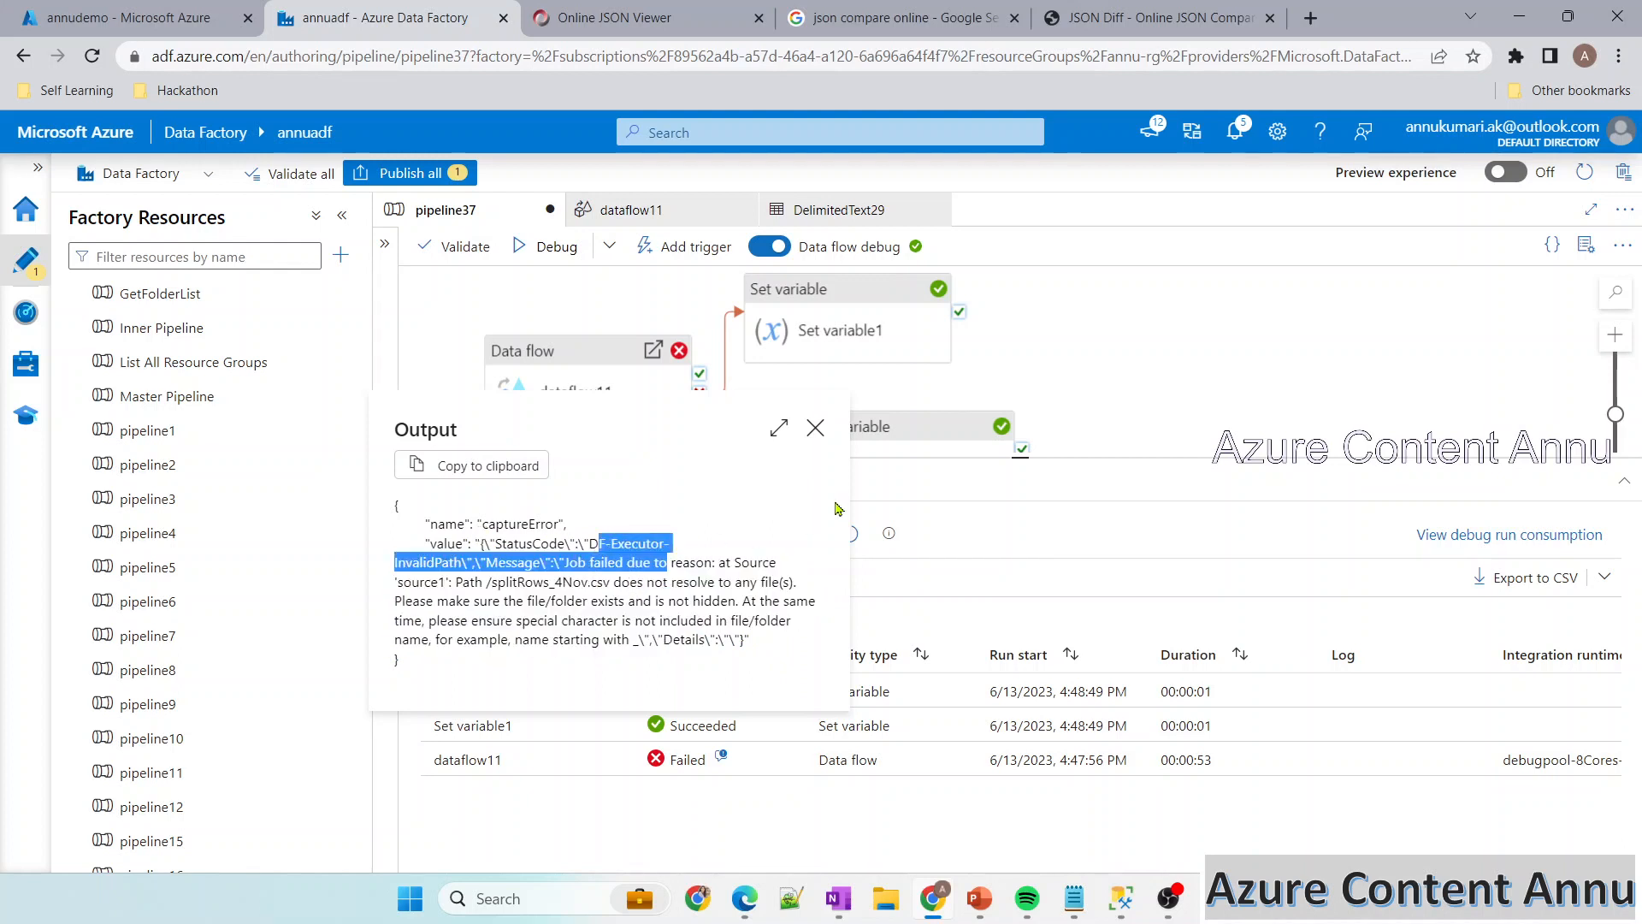
pyautogui.click(815, 428)
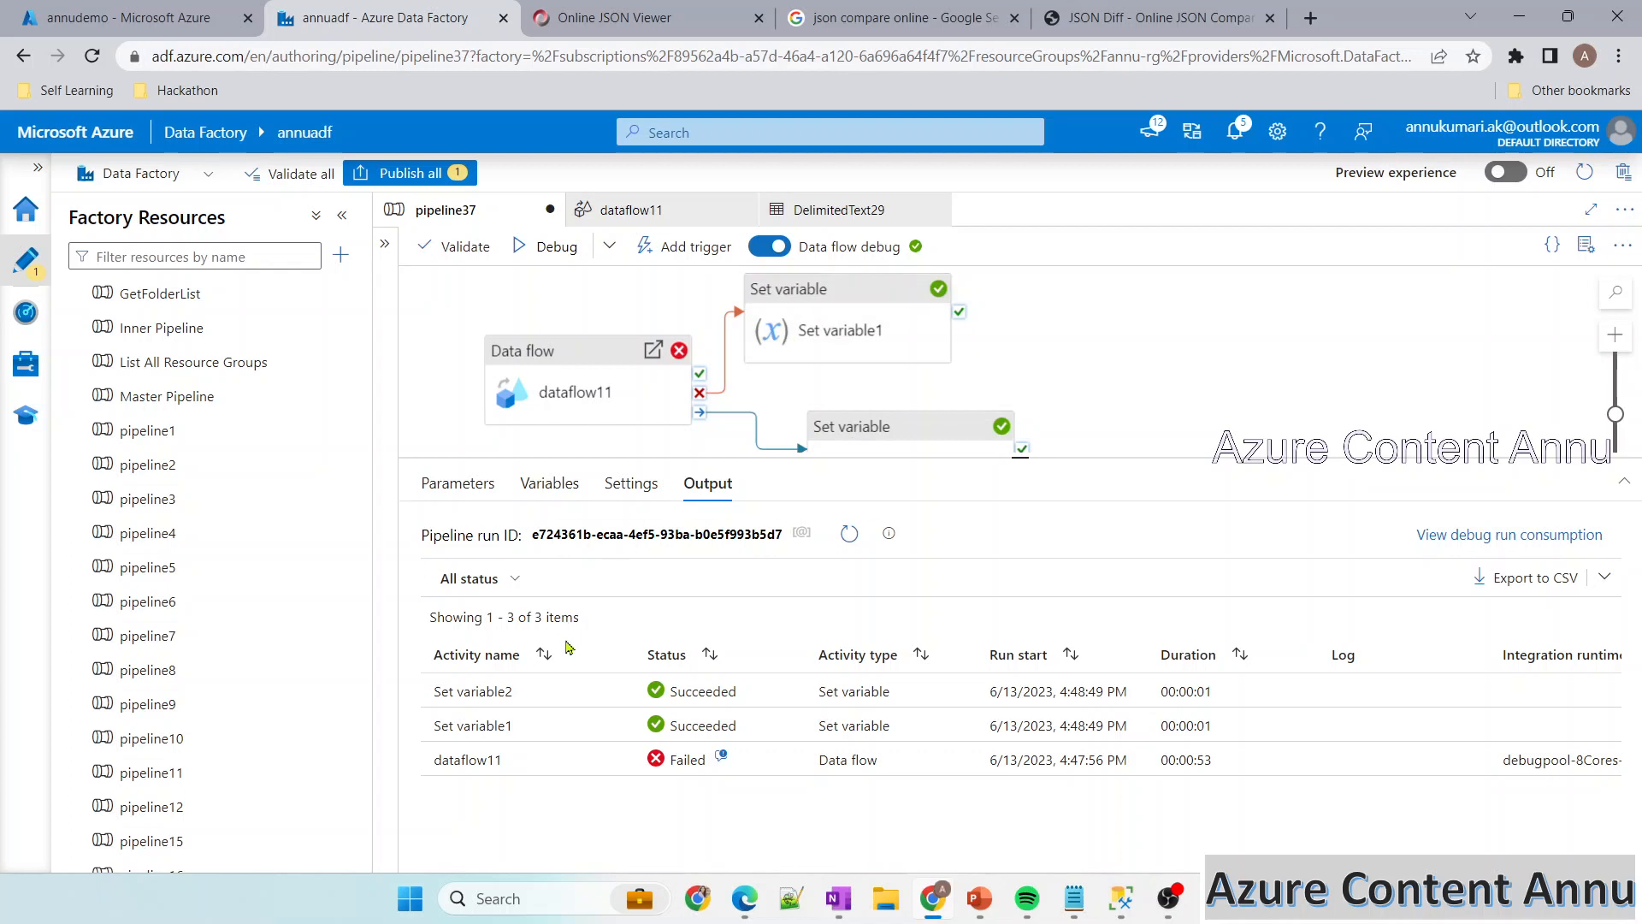
# Check the status variable's name and value in Set variable2's output, then close it
pyautogui.moveTo(466, 695)
pyautogui.click(618, 692)
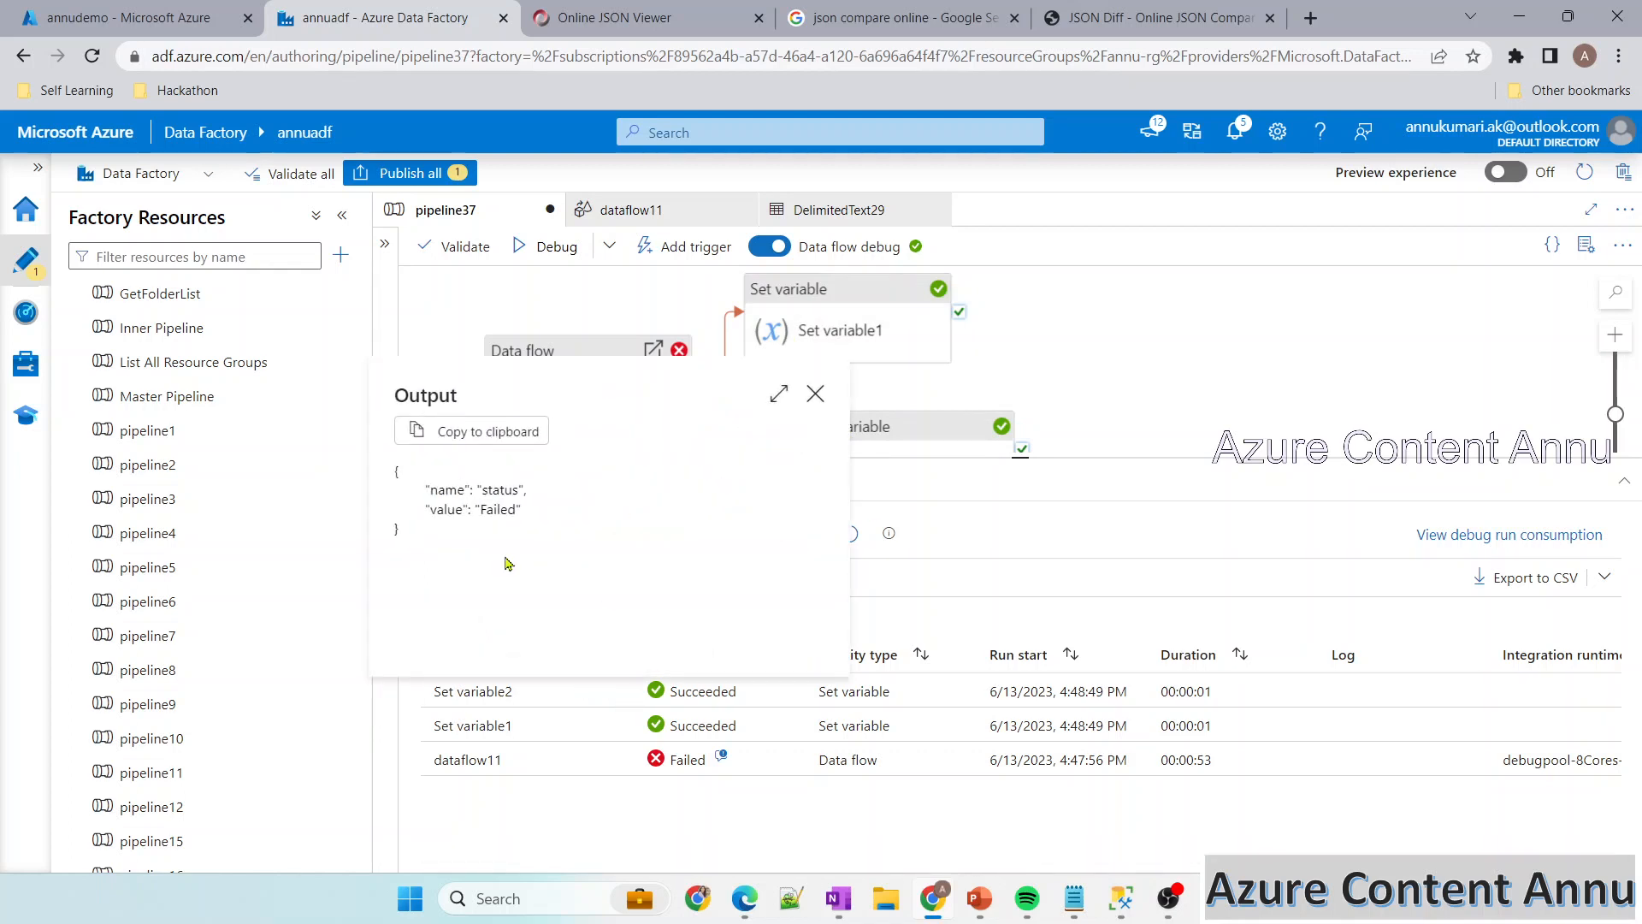
pyautogui.doubleClick(496, 492)
pyautogui.doubleClick(496, 510)
pyautogui.click(815, 392)
# Point the DelimitedText29 dataset's file path to oddEven.csv in the annudemo container
pyautogui.click(631, 210)
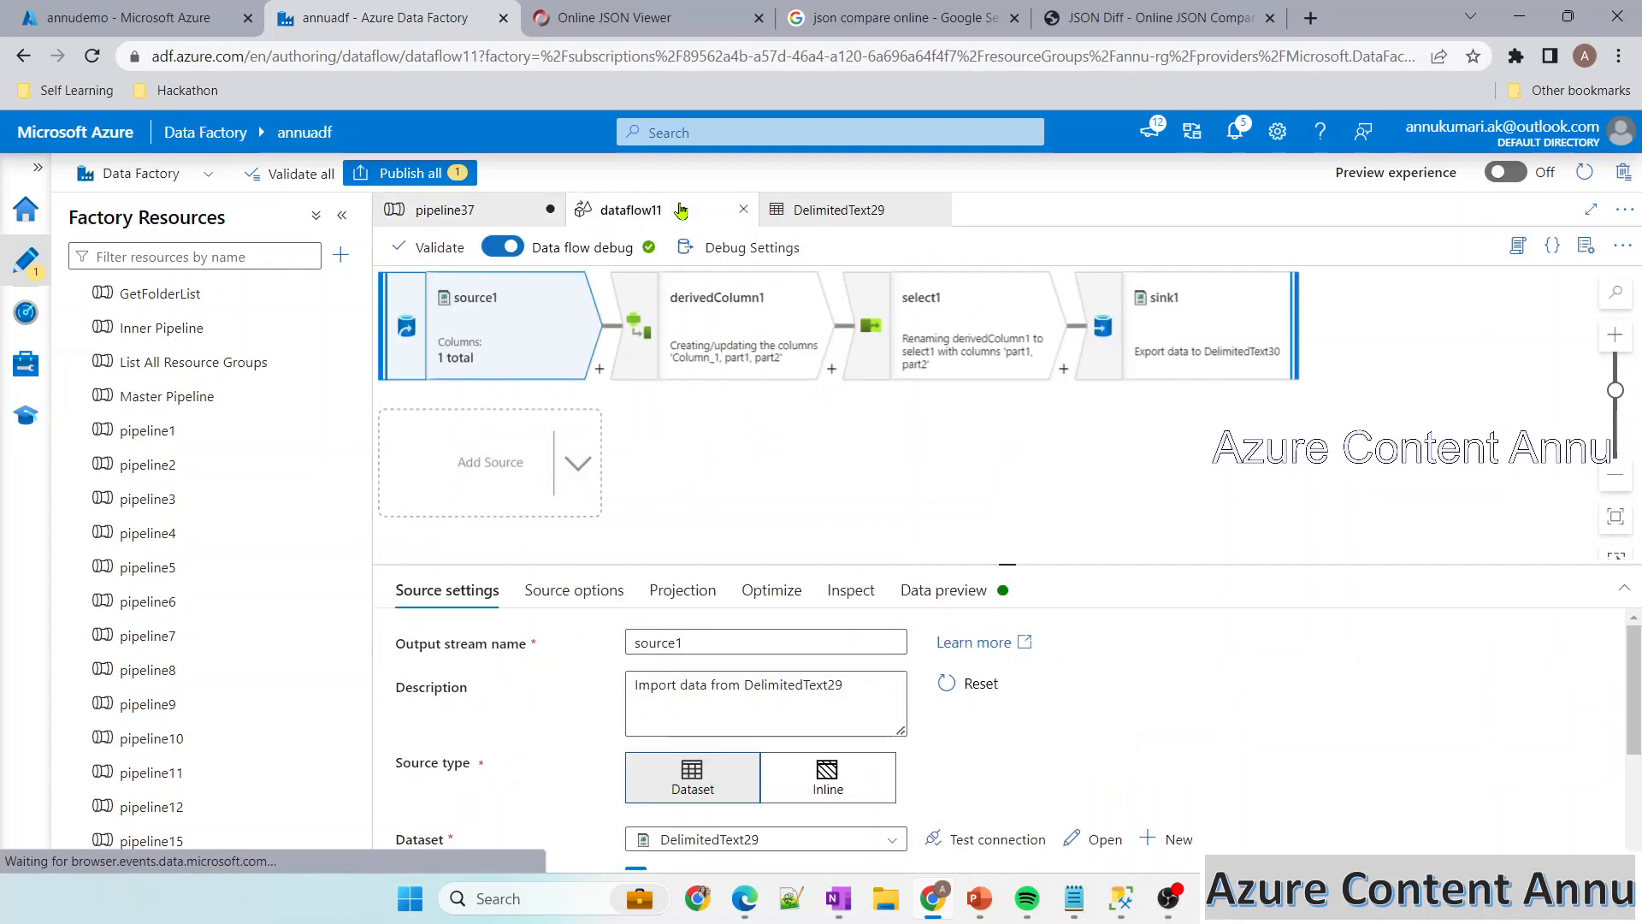
pyautogui.click(862, 210)
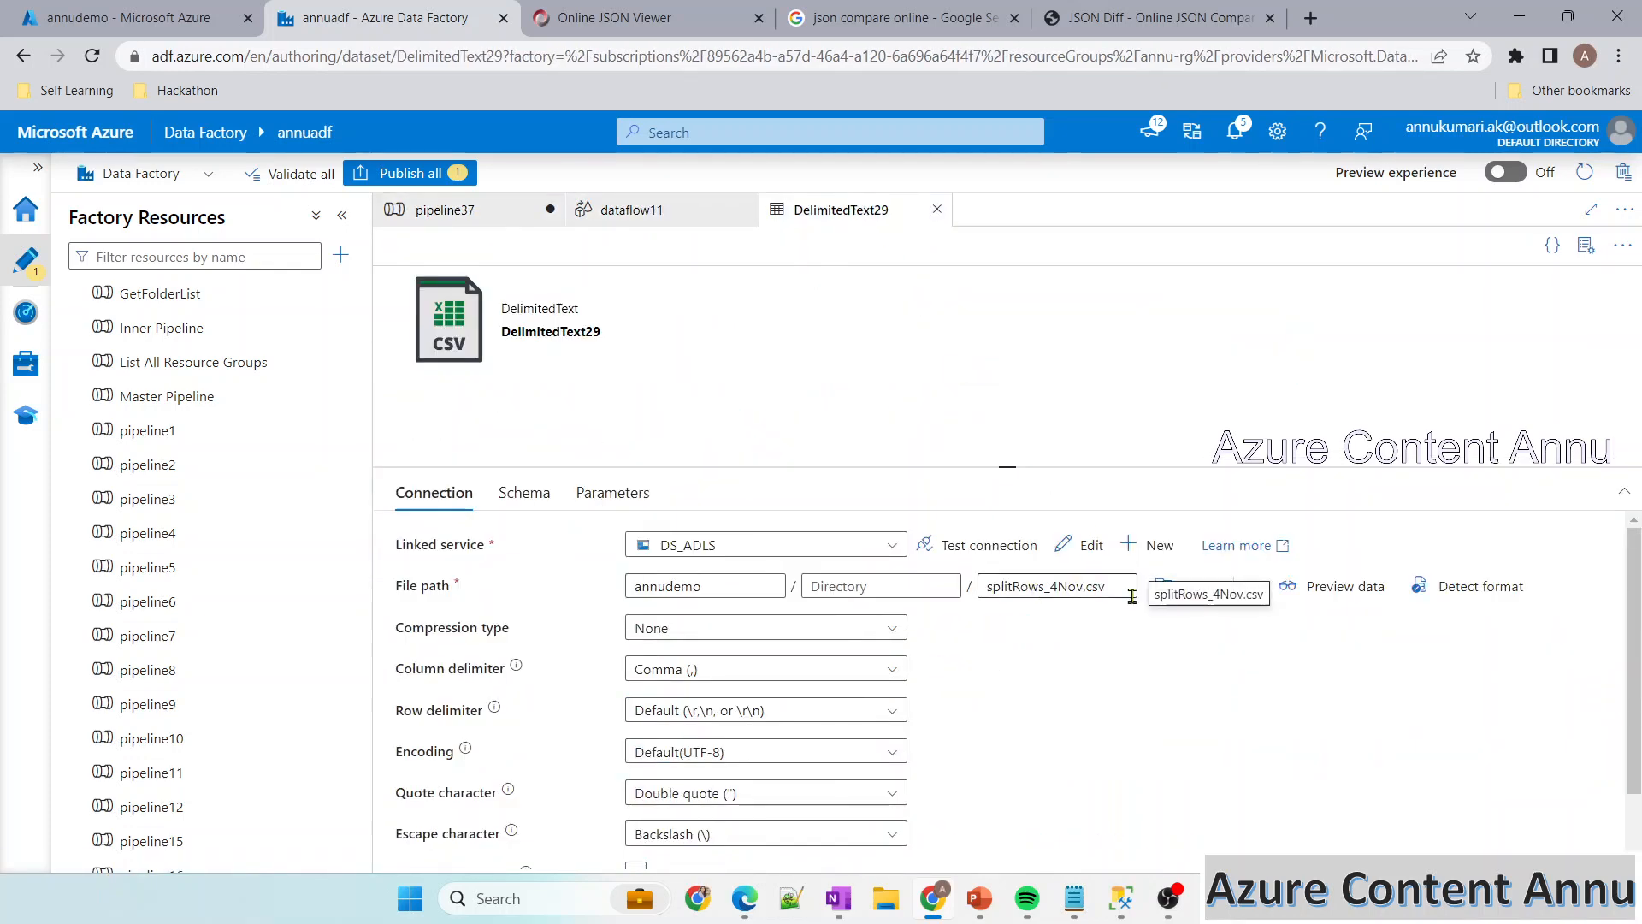
pyautogui.click(1193, 586)
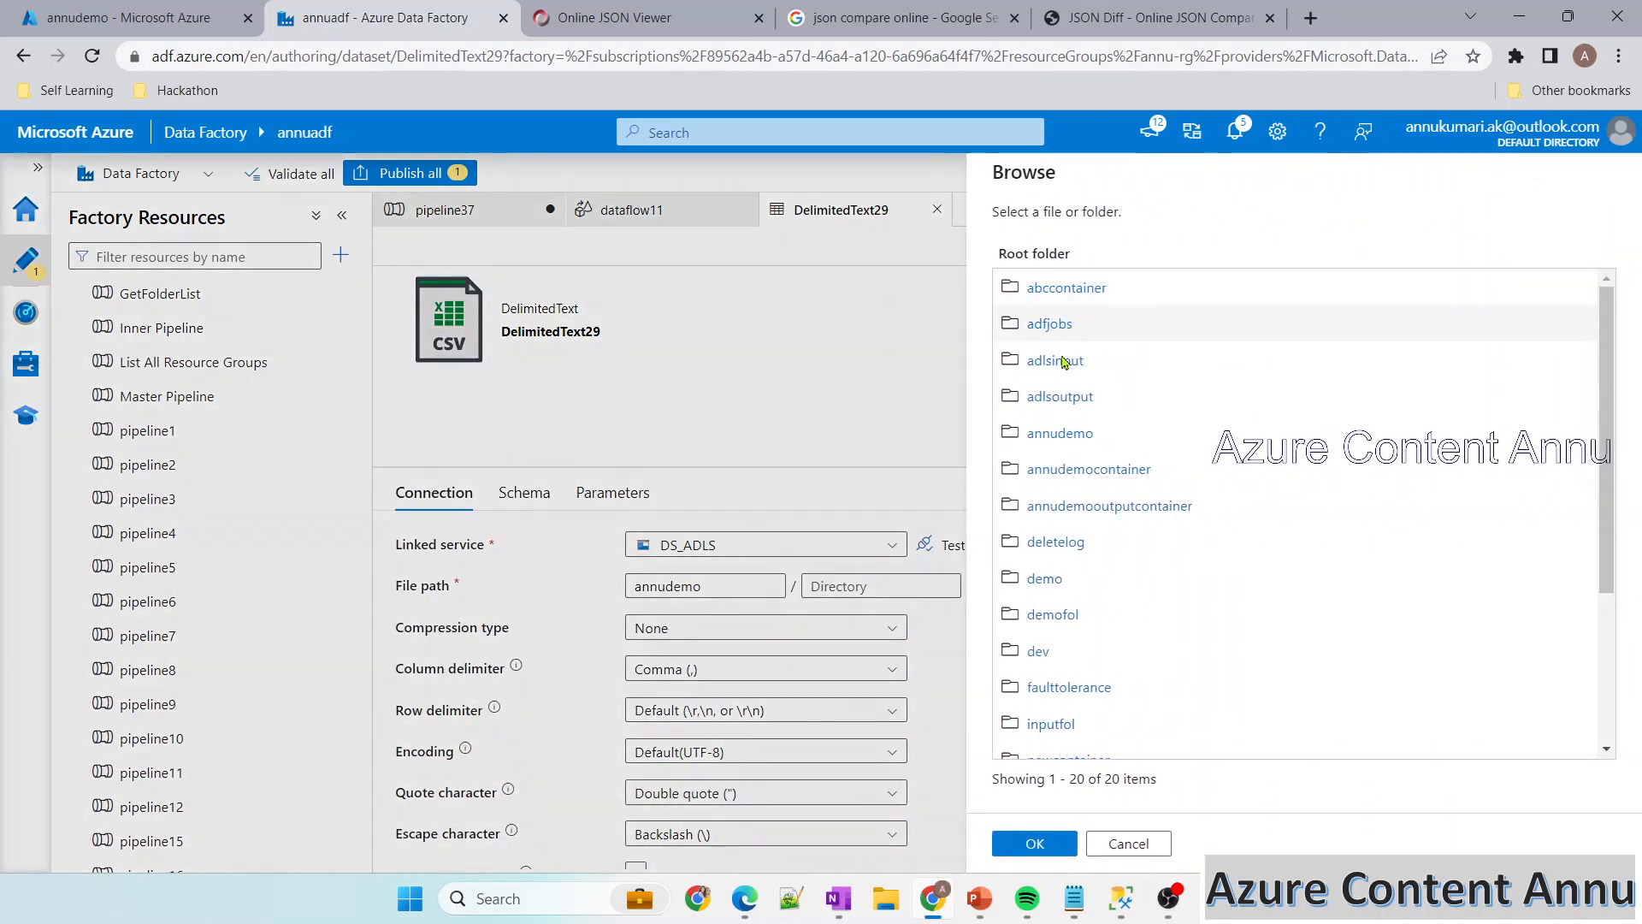
pyautogui.click(1057, 432)
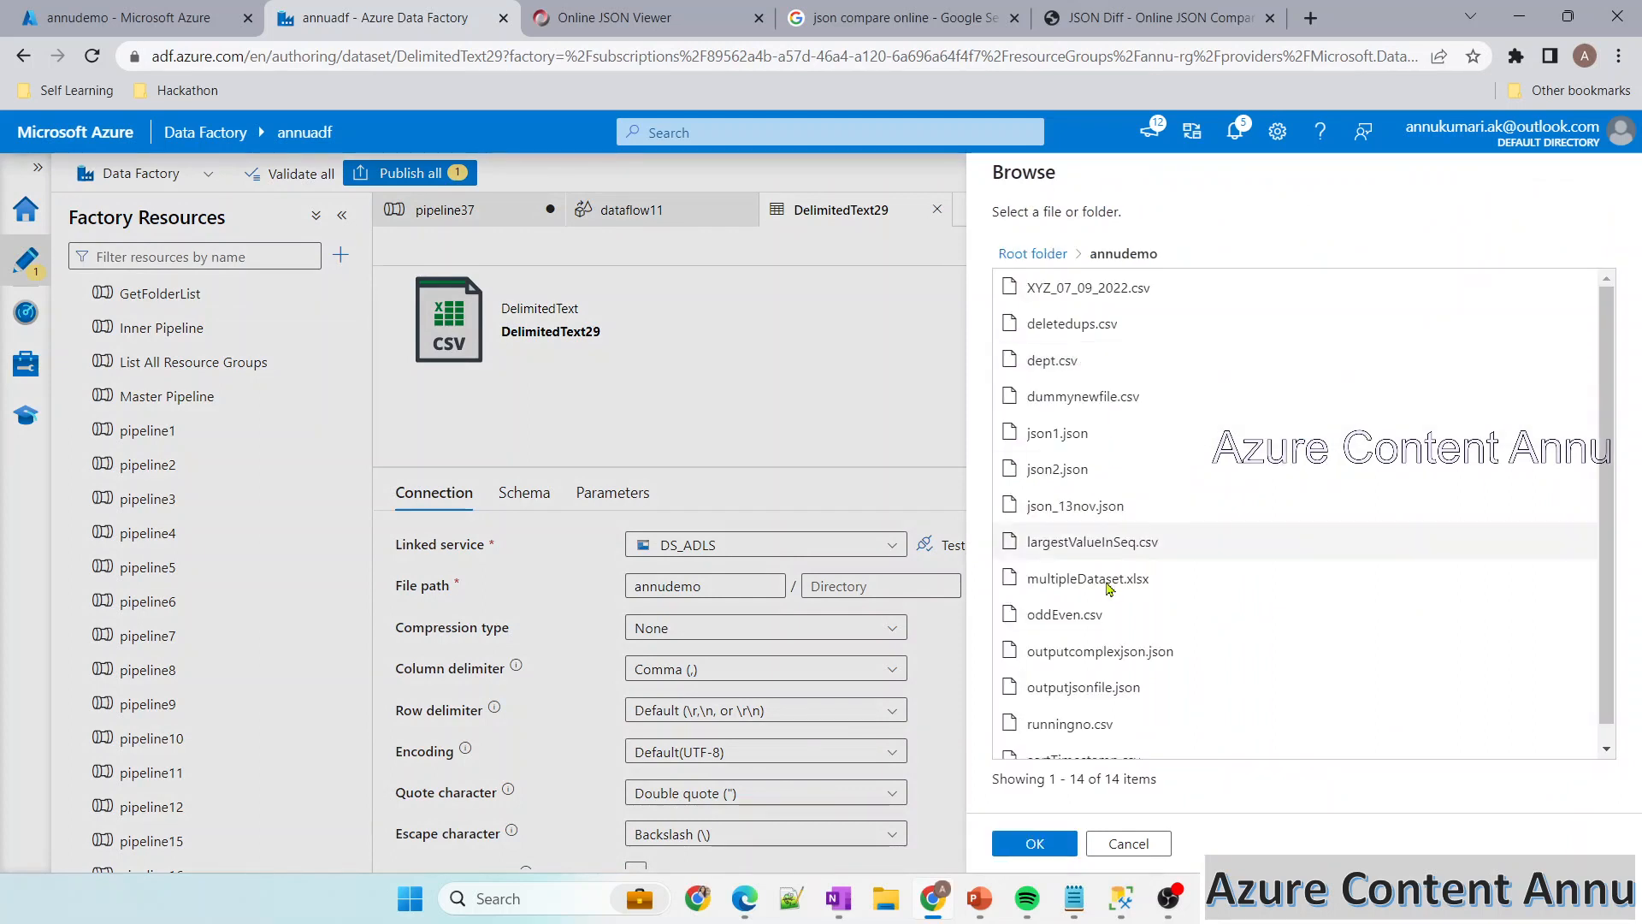
pyautogui.click(1072, 626)
pyautogui.click(1033, 843)
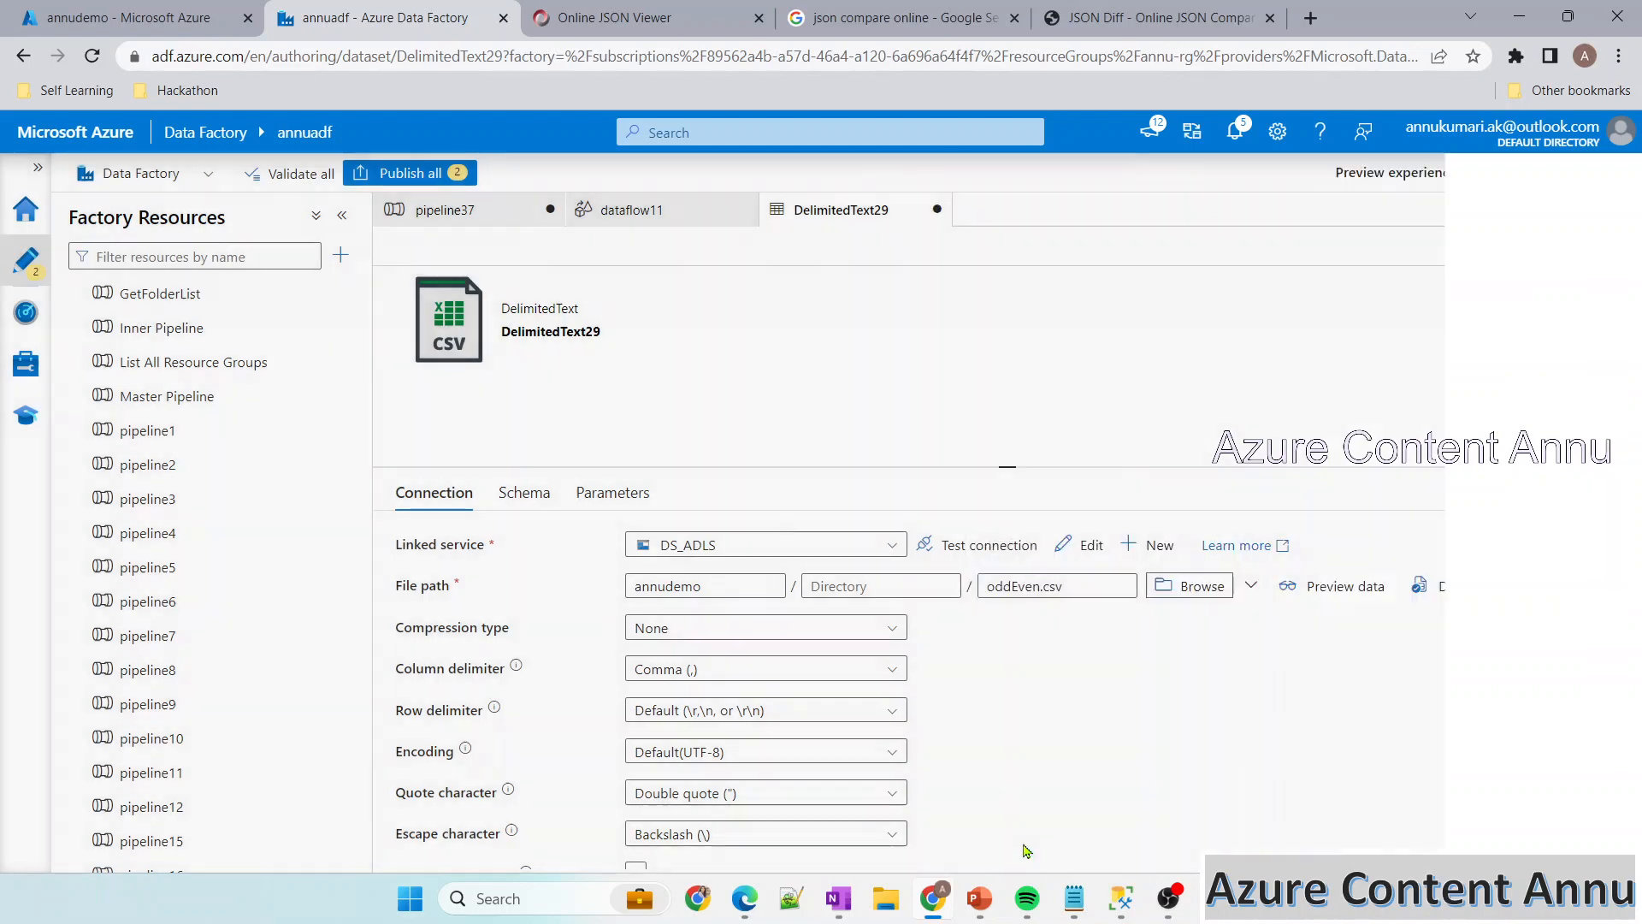
# Rerun pipeline37 in debug mode and check the status value in Set variable2's output
pyautogui.click(469, 212)
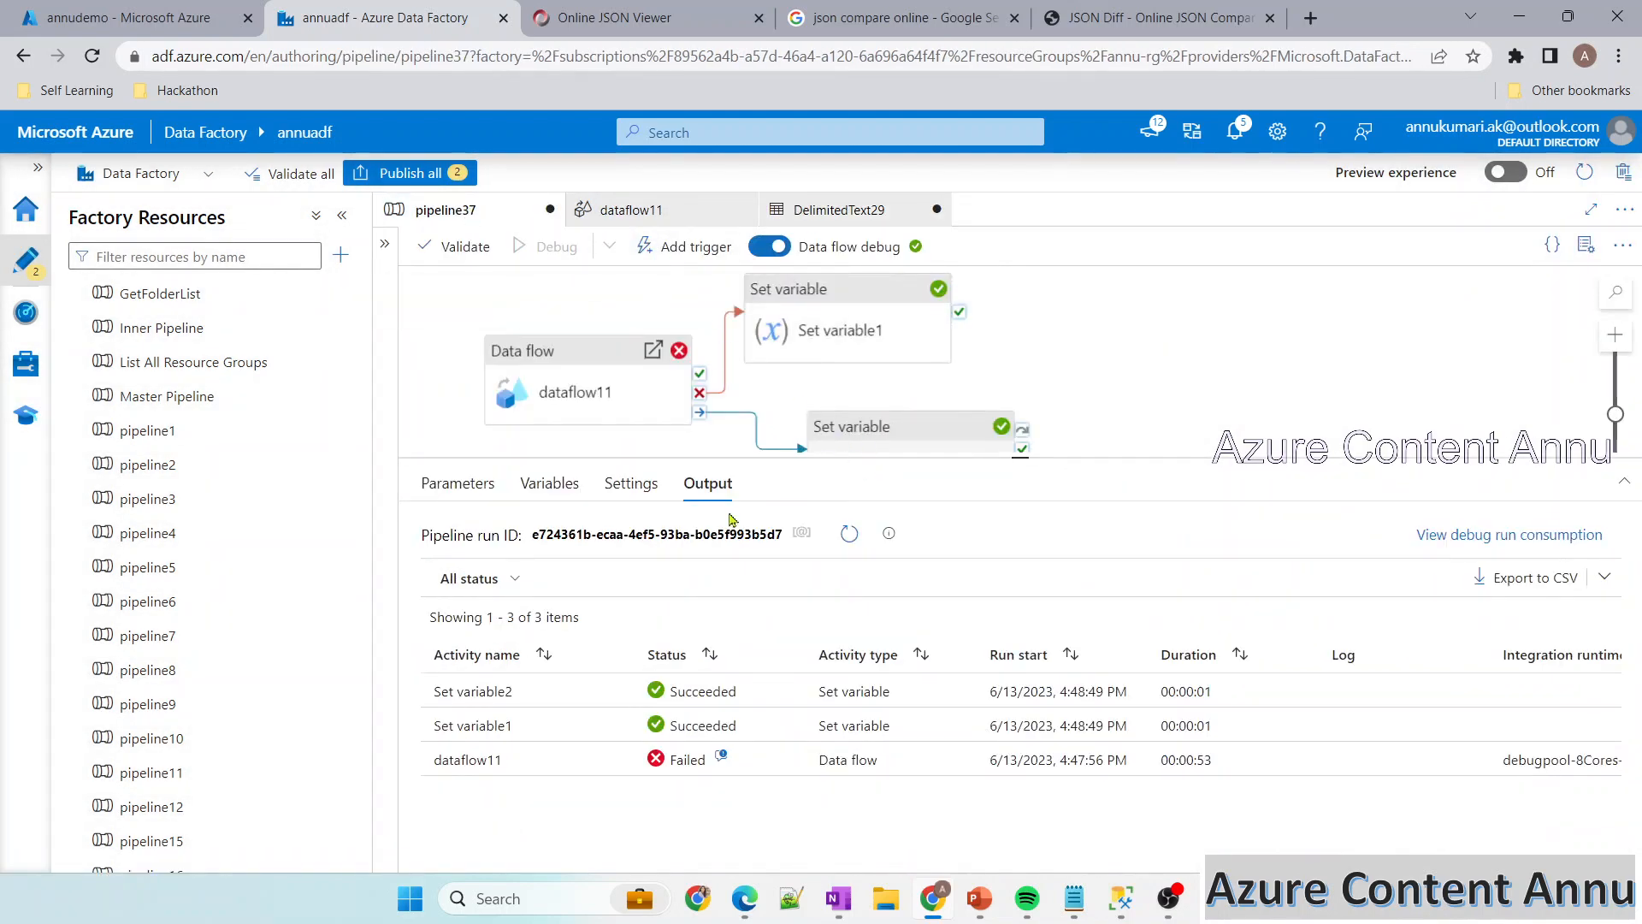
pyautogui.click(849, 537)
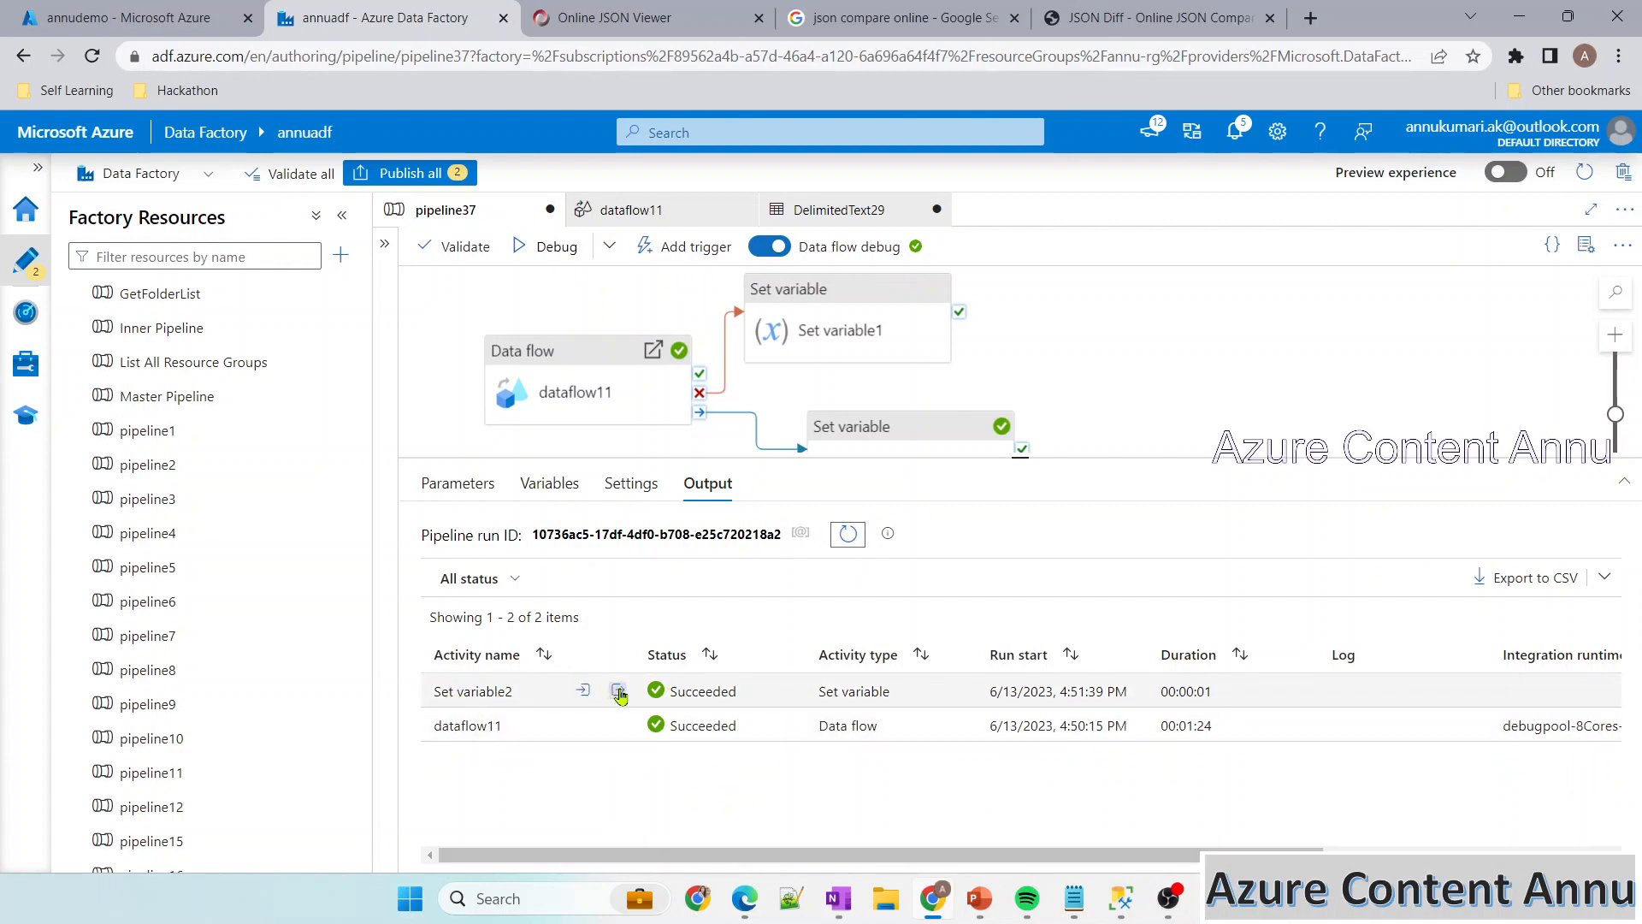
pyautogui.click(619, 691)
pyautogui.moveTo(447, 509); pyautogui.dragTo(571, 517)
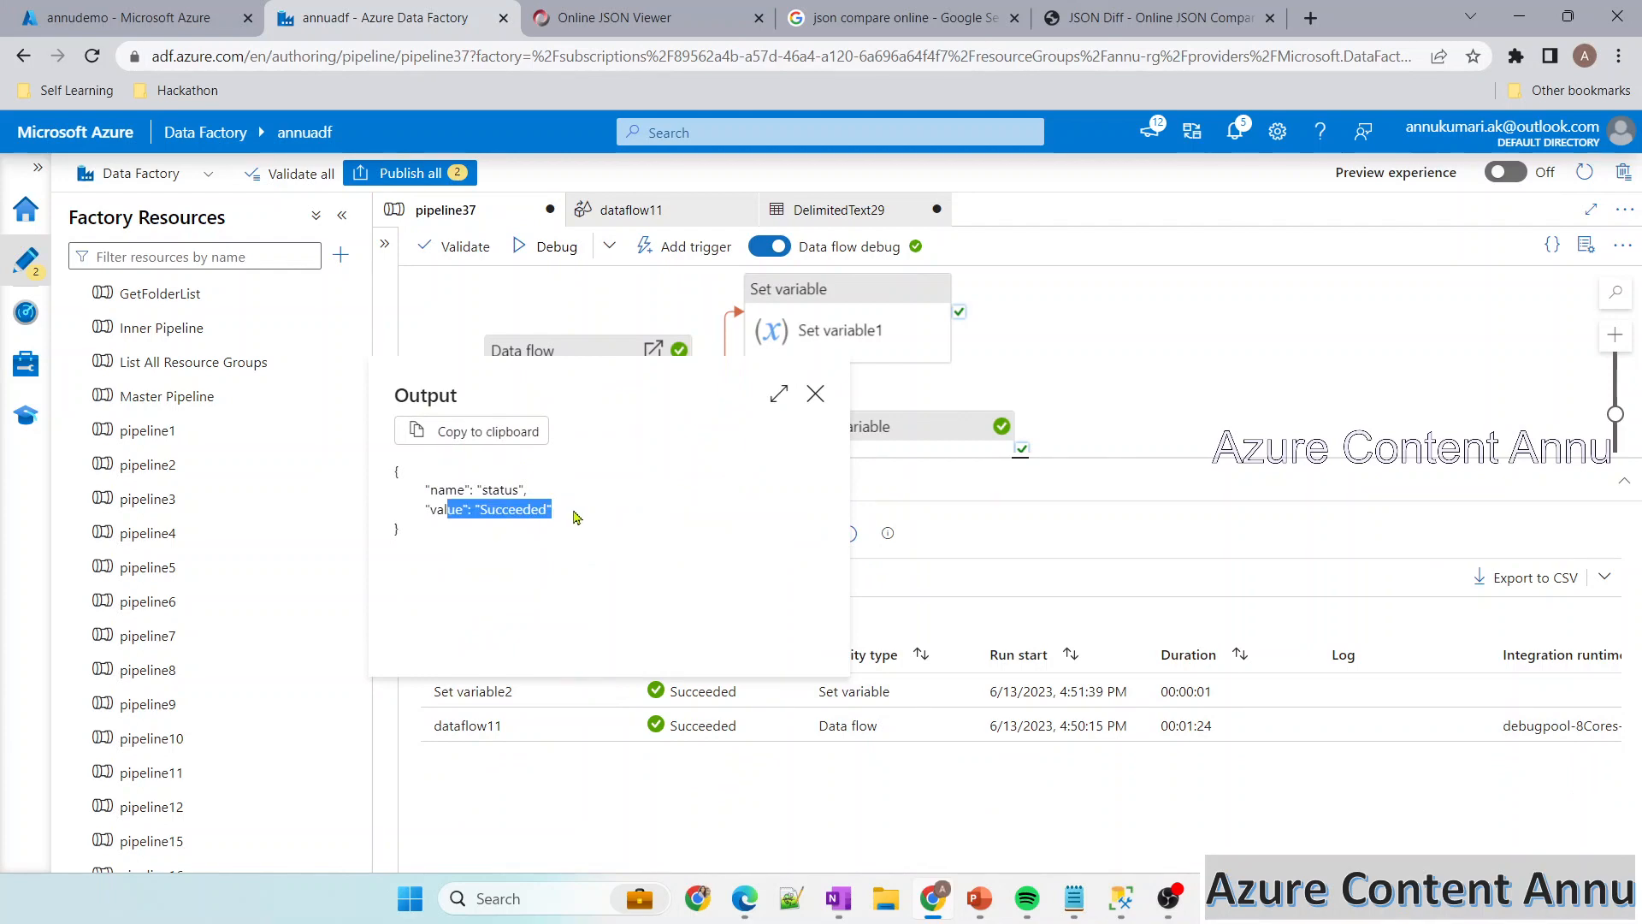
pyautogui.click(814, 394)
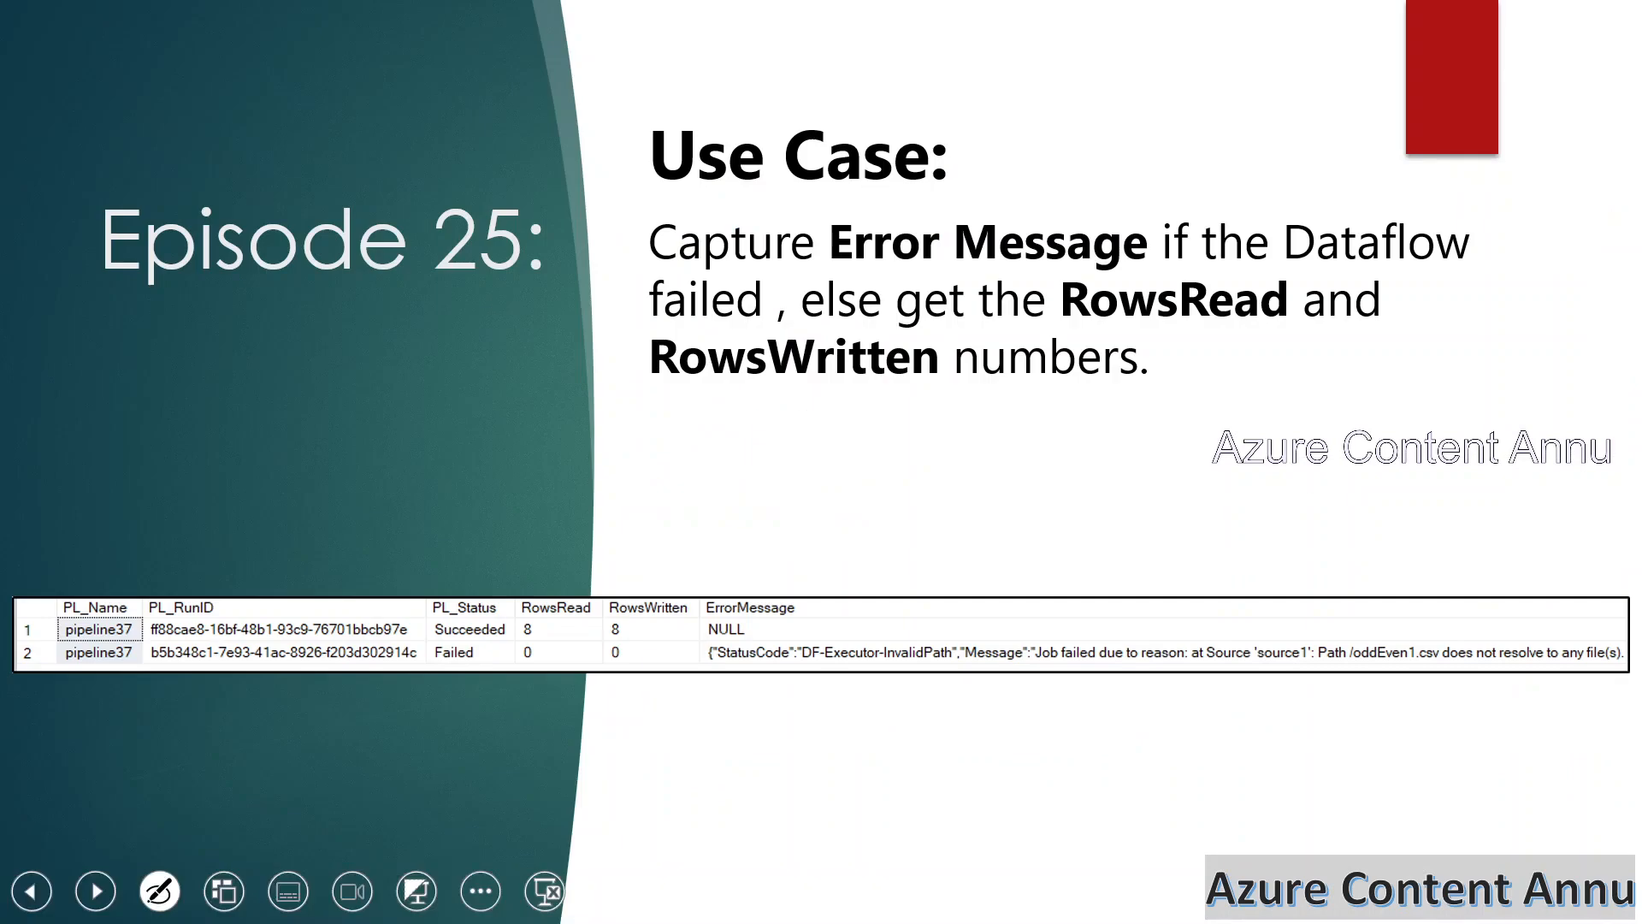
pyautogui.moveTo(67, 579); pyautogui.dragTo(56, 680)
pyautogui.moveTo(119, 581)
pyautogui.mouseDown()
pyautogui.moveTo(564, 525)
pyautogui.moveTo(505, 672)
pyautogui.moveTo(109, 686)
pyautogui.mouseUp()
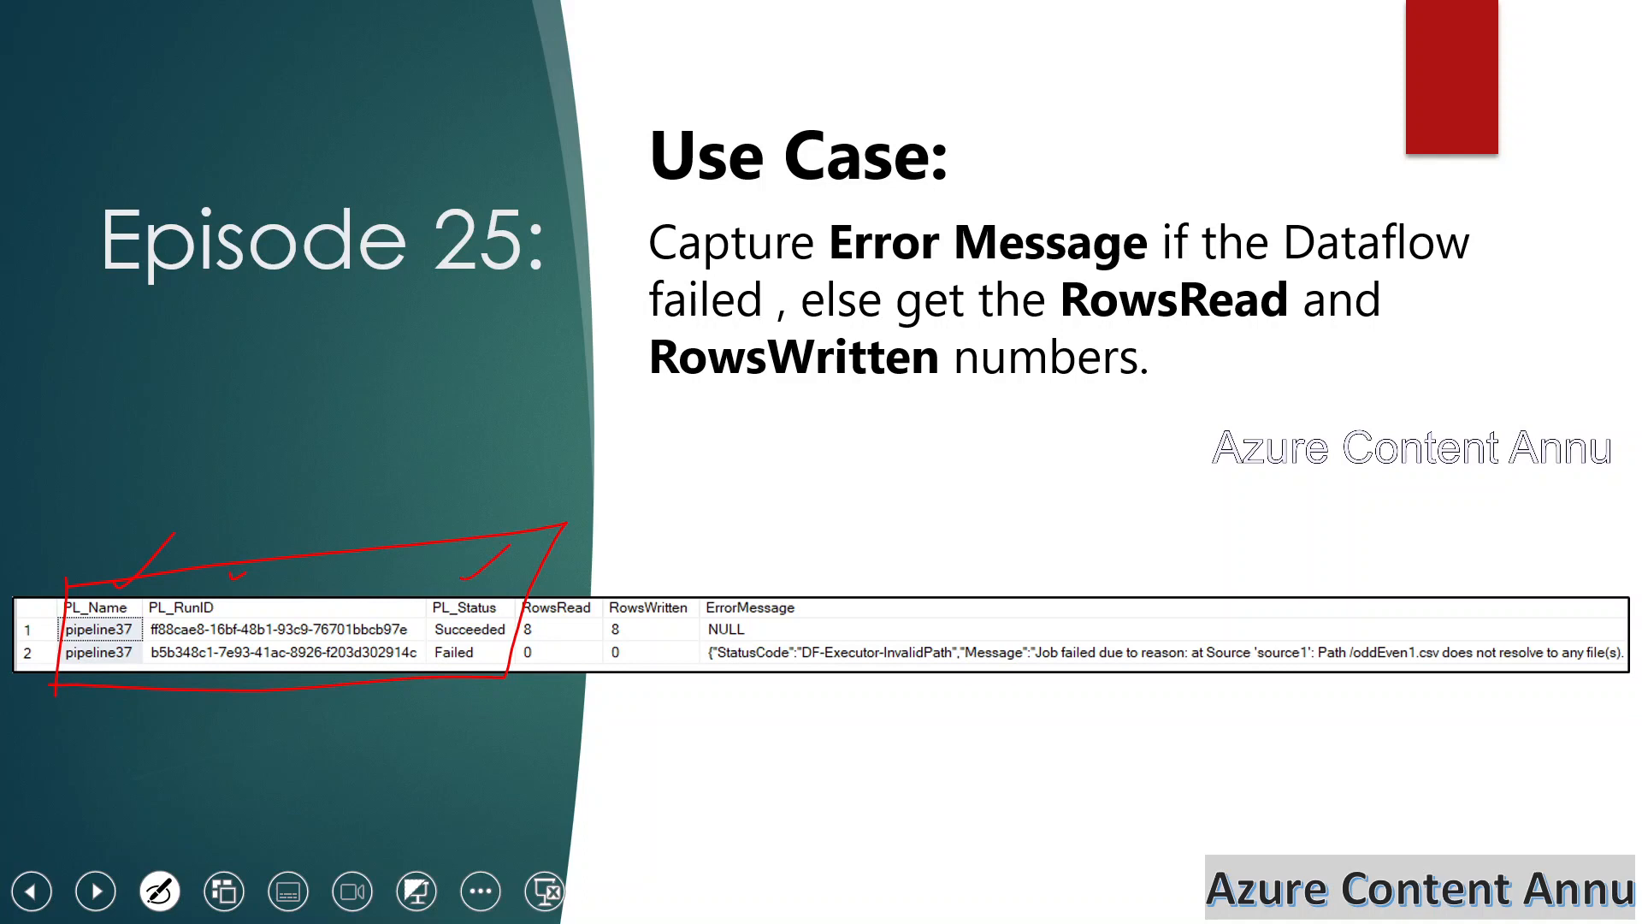
pyautogui.moveTo(702, 674)
pyautogui.mouseDown()
pyautogui.moveTo(721, 556)
pyautogui.moveTo(1035, 543)
pyautogui.moveTo(1544, 569)
pyautogui.moveTo(720, 718)
pyautogui.mouseUp()
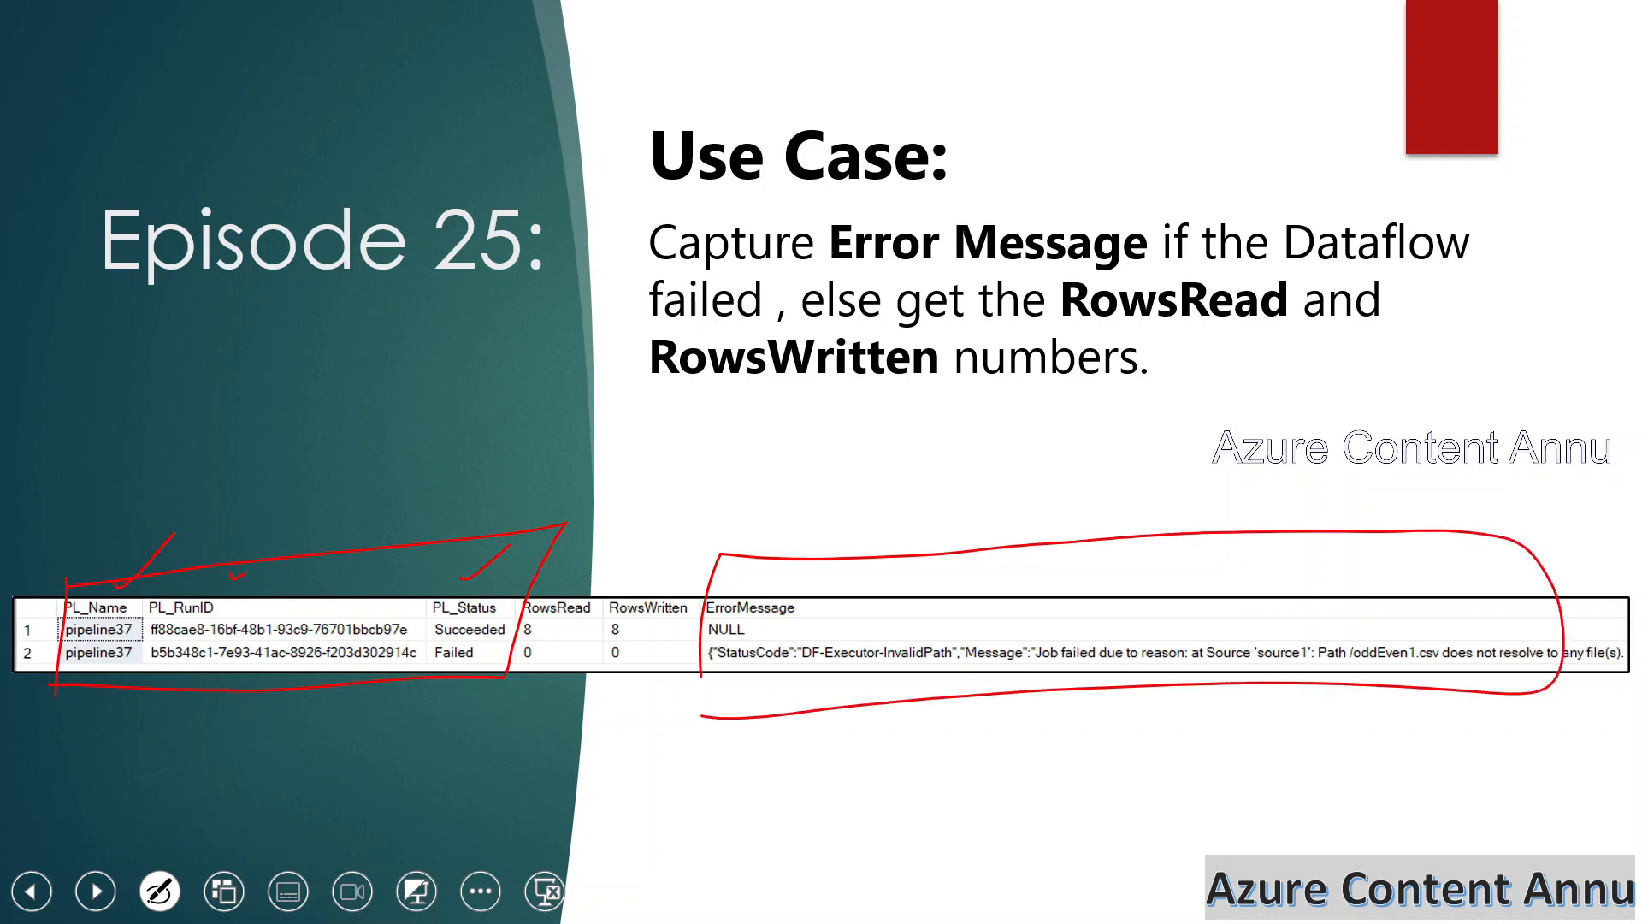
pyautogui.moveTo(860, 556); pyautogui.dragTo(945, 473)
pyautogui.moveTo(913, 484)
pyautogui.mouseDown()
pyautogui.moveTo(945, 471)
pyautogui.moveTo(934, 517)
pyautogui.mouseUp()
pyautogui.moveTo(1017, 436)
pyautogui.mouseDown()
pyautogui.moveTo(1073, 427)
pyautogui.moveTo(1127, 345)
pyautogui.moveTo(1214, 313)
pyautogui.moveTo(1466, 286)
pyautogui.moveTo(1450, 342)
pyautogui.mouseUp()
pyautogui.click(1260, 364)
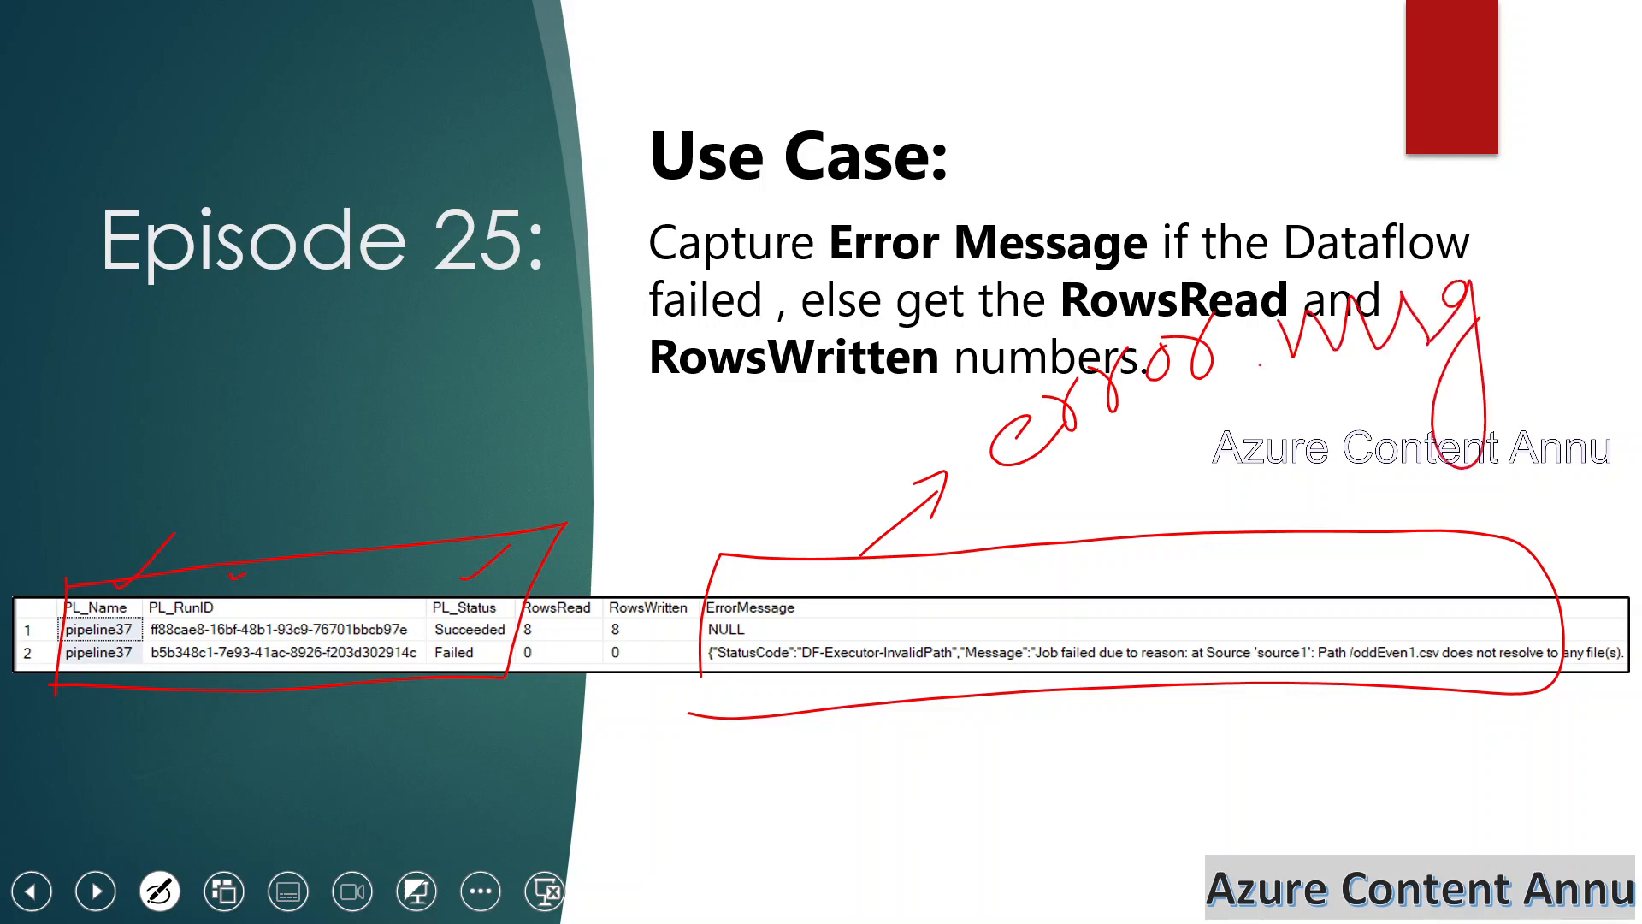
pyautogui.moveTo(583, 577)
pyautogui.mouseDown()
pyautogui.moveTo(650, 515)
pyautogui.moveTo(647, 540)
pyautogui.moveTo(725, 487)
pyautogui.moveTo(721, 533)
pyautogui.mouseUp()
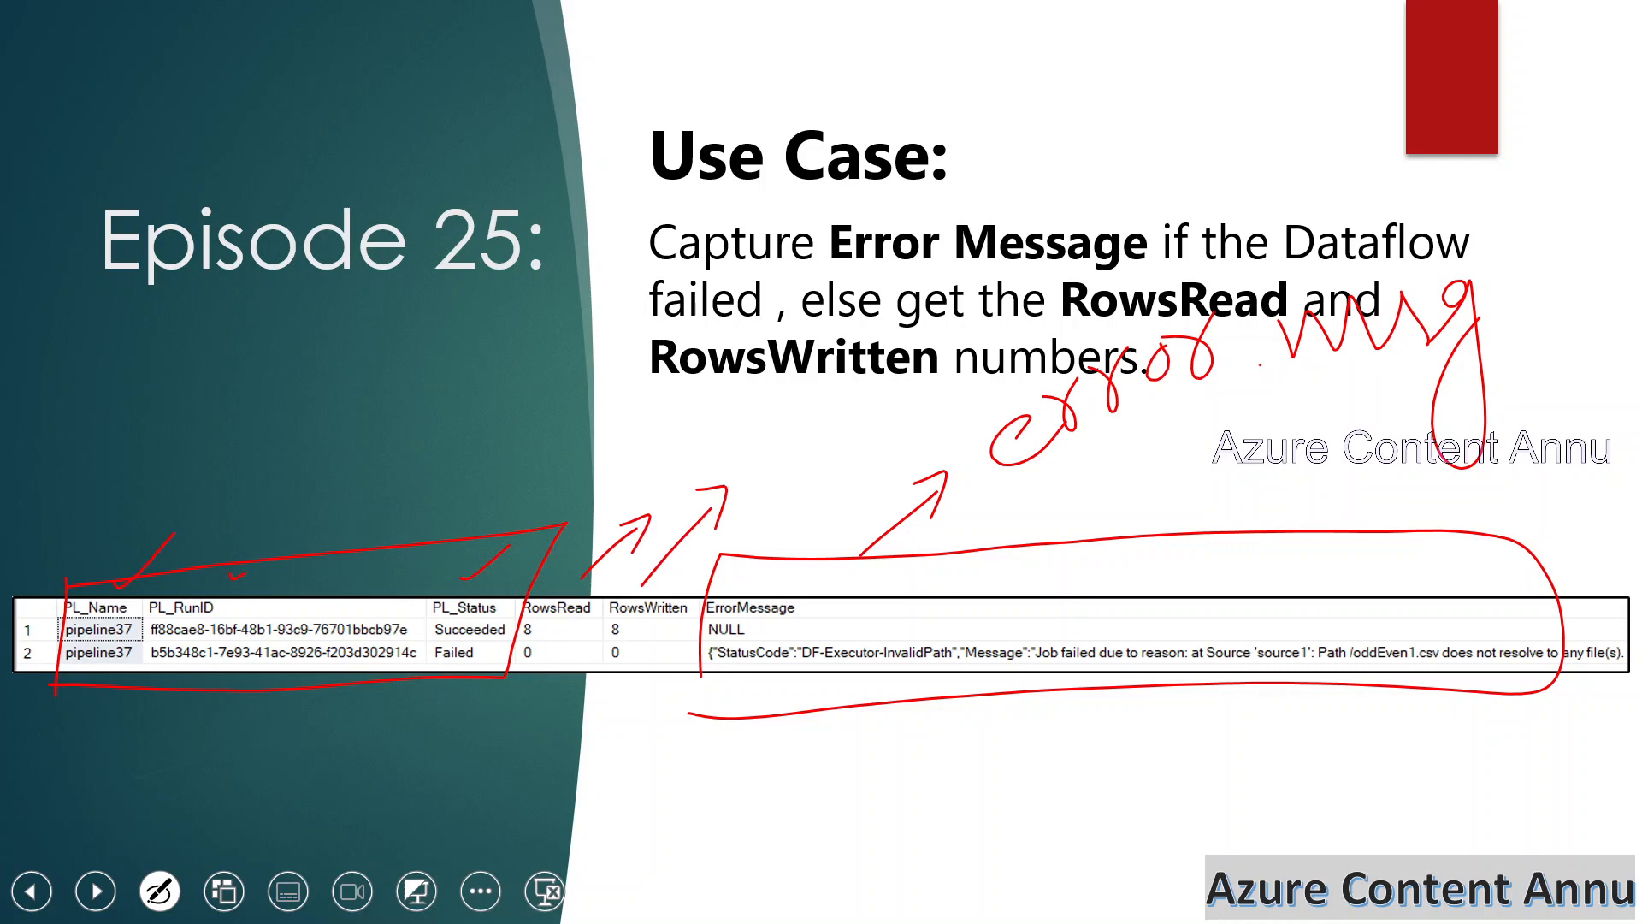
pyautogui.moveTo(590, 698)
pyautogui.mouseDown()
pyautogui.moveTo(534, 580)
pyautogui.moveTo(524, 672)
pyautogui.mouseUp()
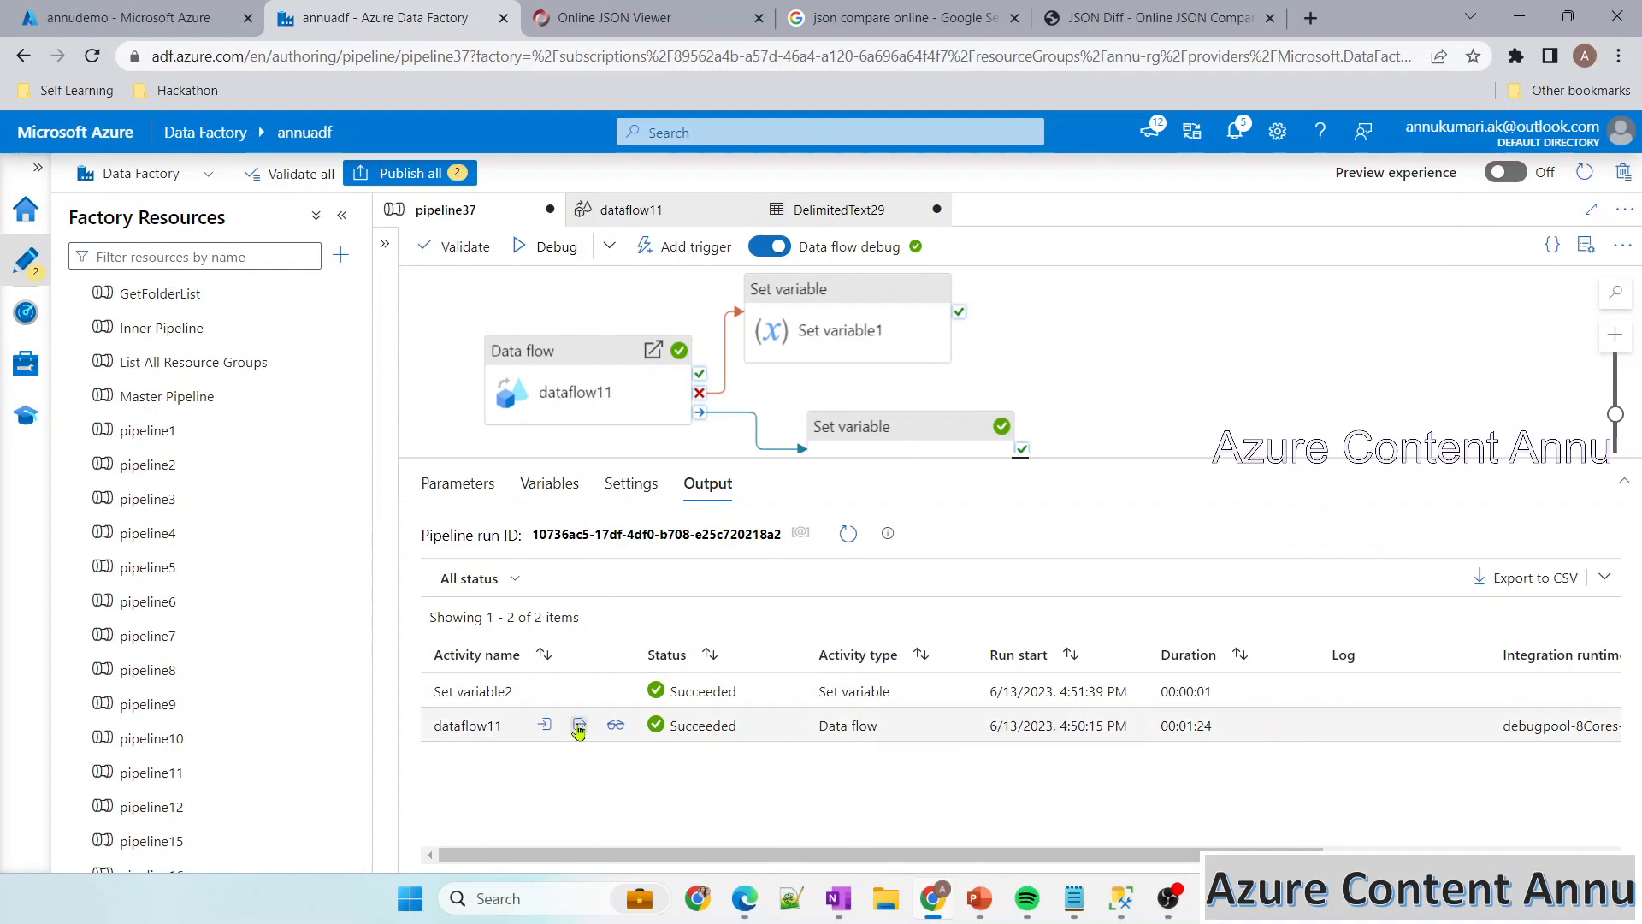
# Open dataflow11's run output in the enlarged view and copy it to the clipboard
pyautogui.click(580, 725)
pyautogui.click(735, 426)
pyautogui.click(224, 188)
# Switch to Online JSON Viewer, replace its text with the copied output, format it and show it as a tree
pyautogui.click(610, 16)
pyautogui.click(202, 238)
pyautogui.hotkey('ctrl', 'a')
pyautogui.hotkey('ctrl', 'v')
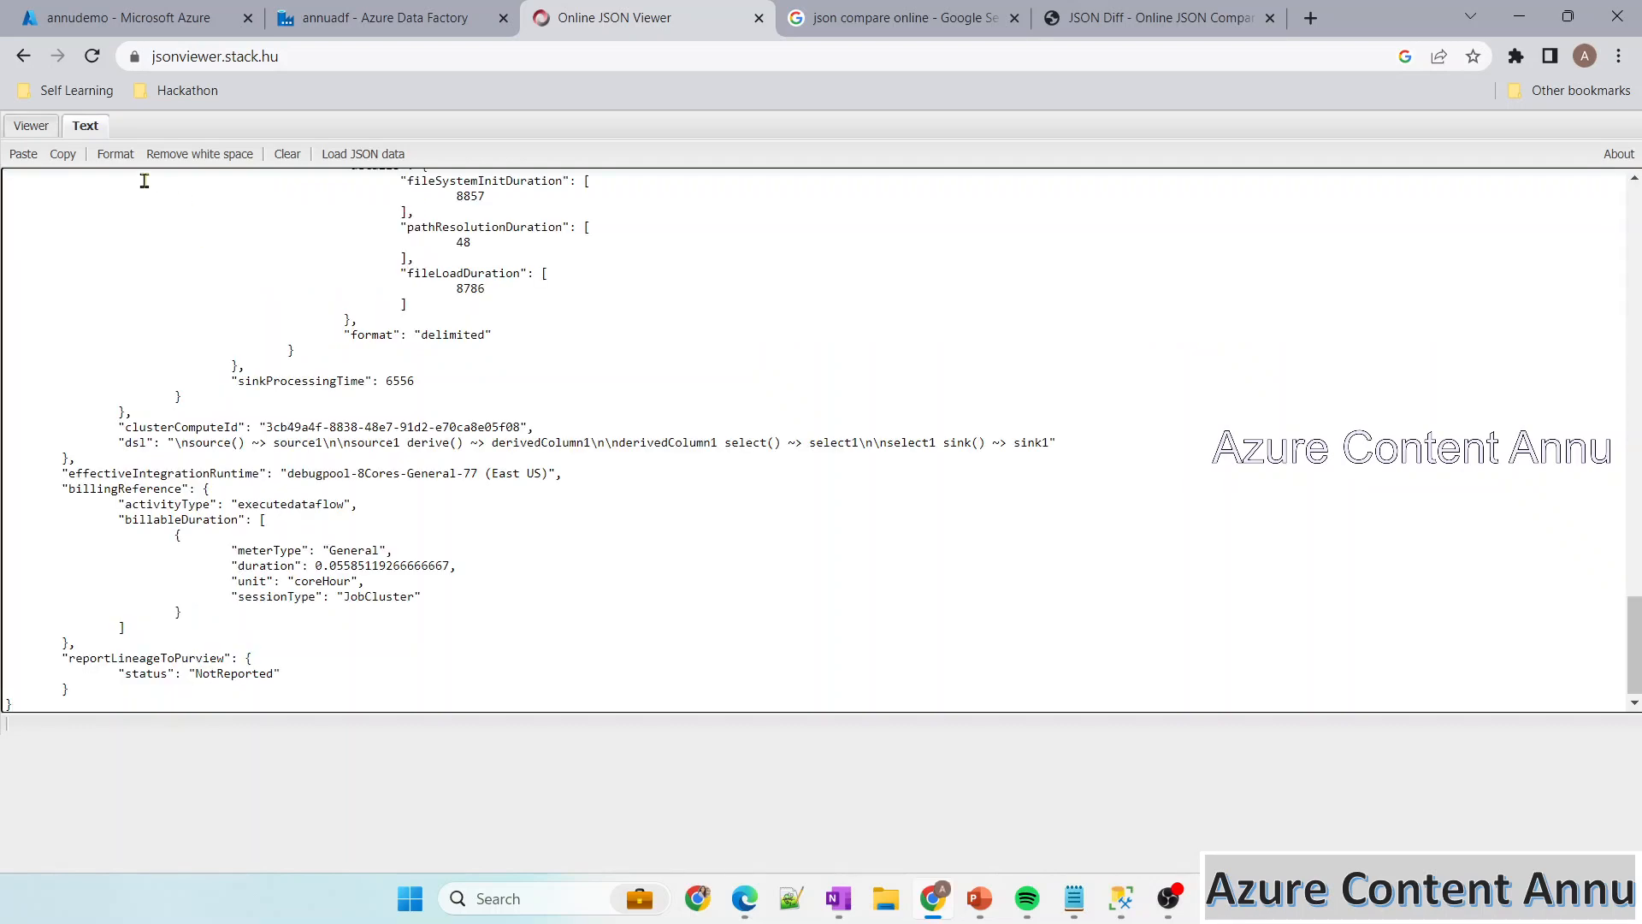
pyautogui.click(116, 154)
pyautogui.scroll(10, 200, 376)
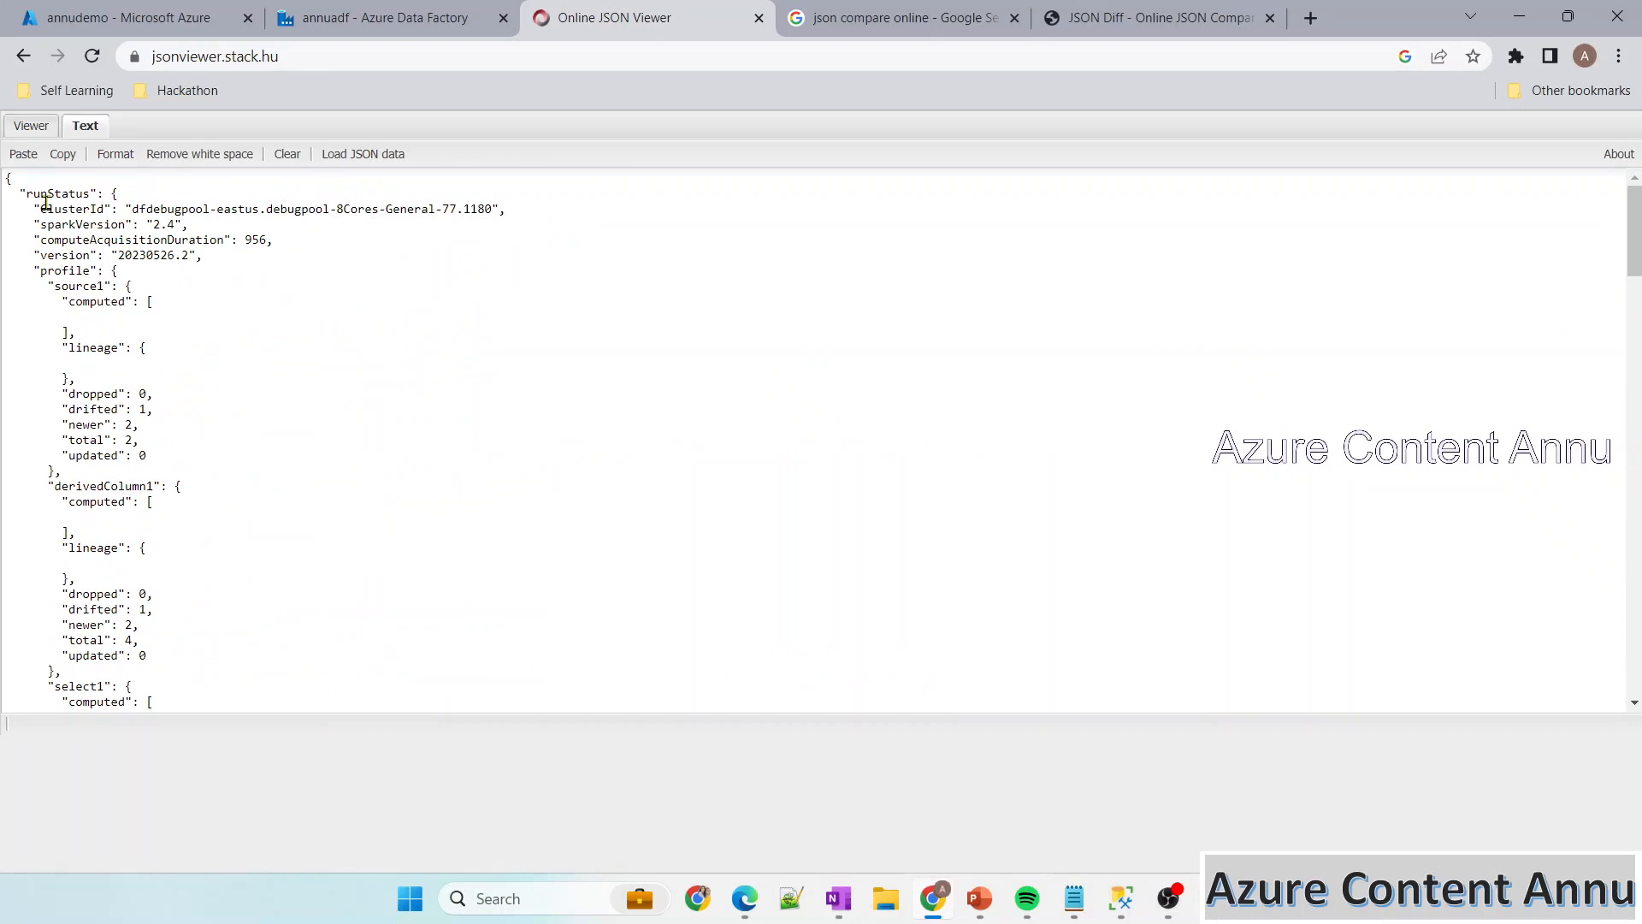
pyautogui.click(20, 128)
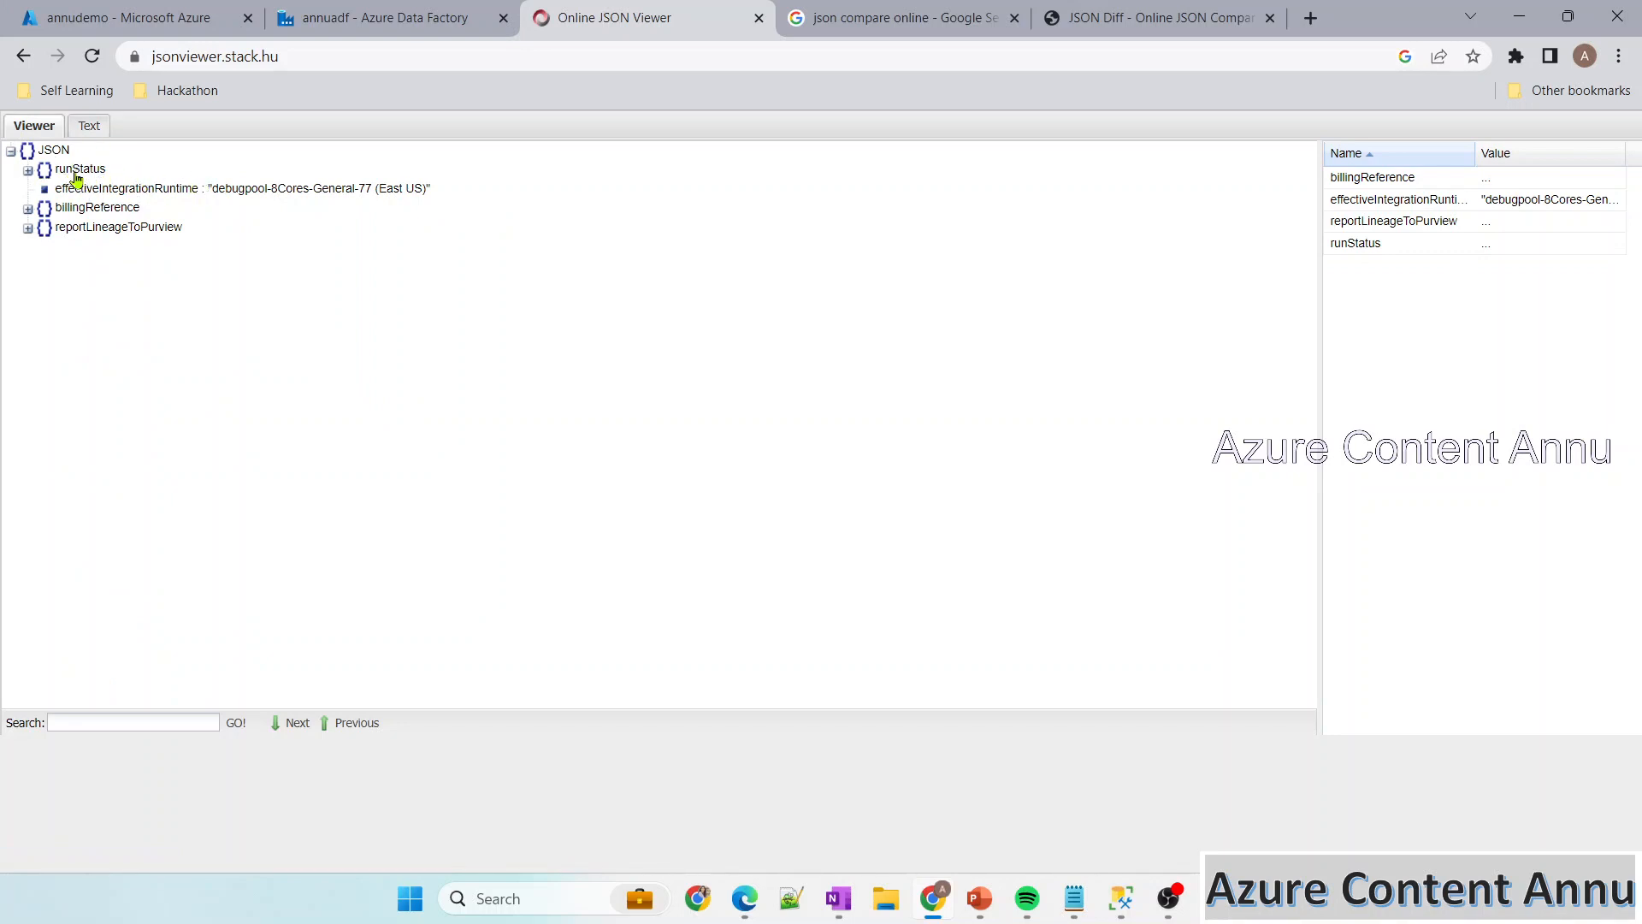
# Return to dataflow11's output in Azure Data Factory and examine the key hierarchy from runStatus down to profile
pyautogui.click(352, 24)
pyautogui.doubleClick(121, 244)
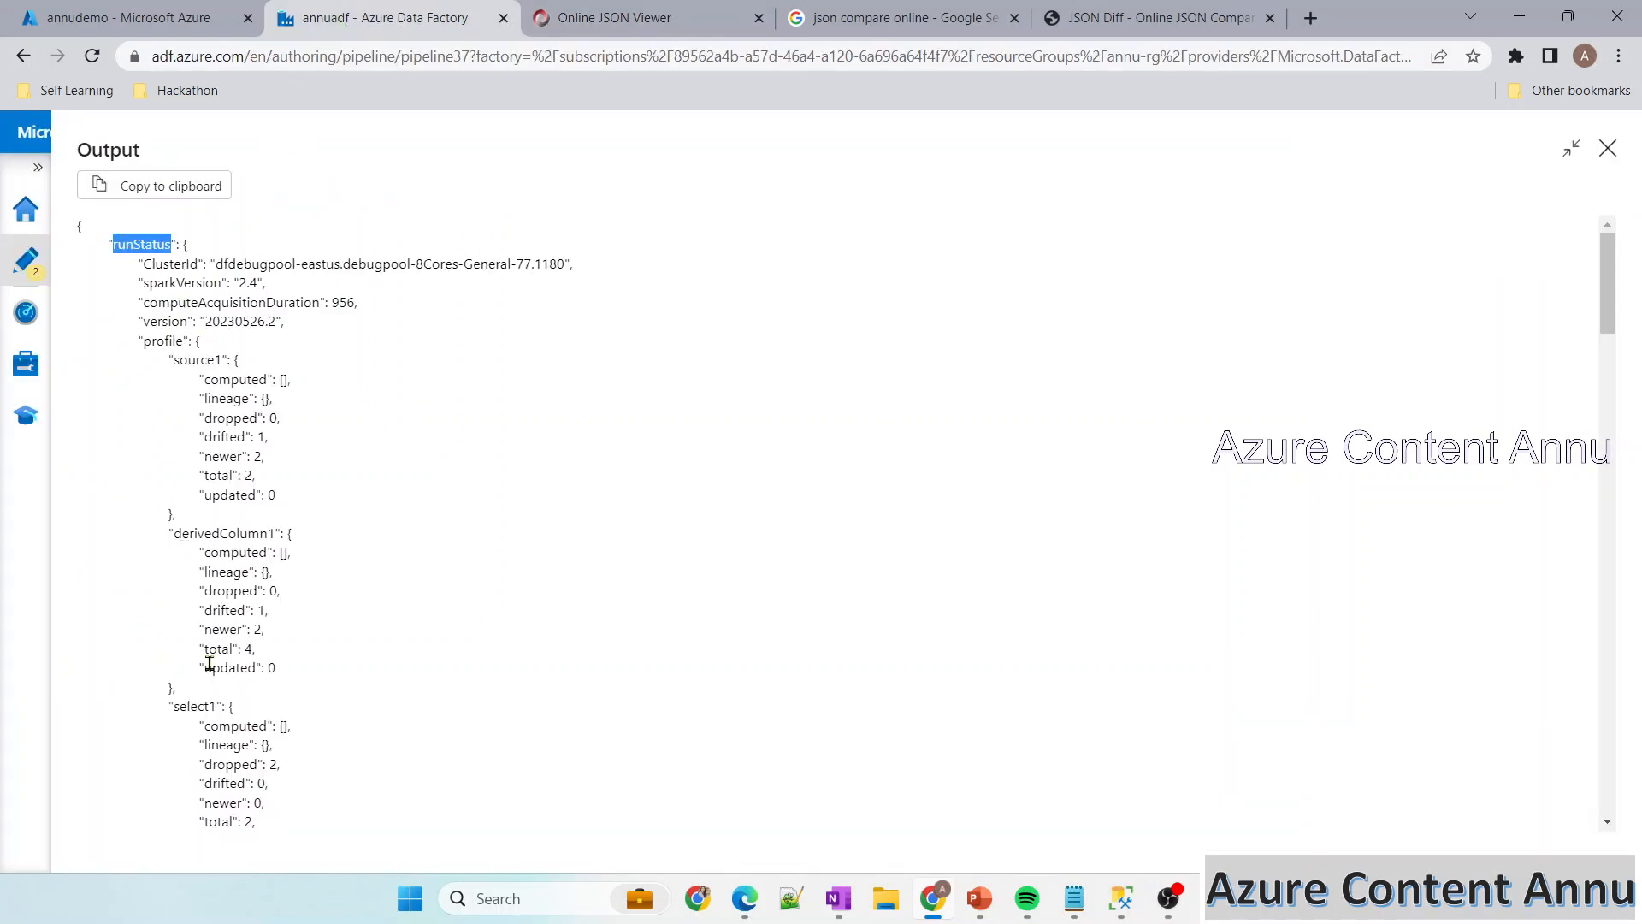
pyautogui.scroll(-1, 270, 476)
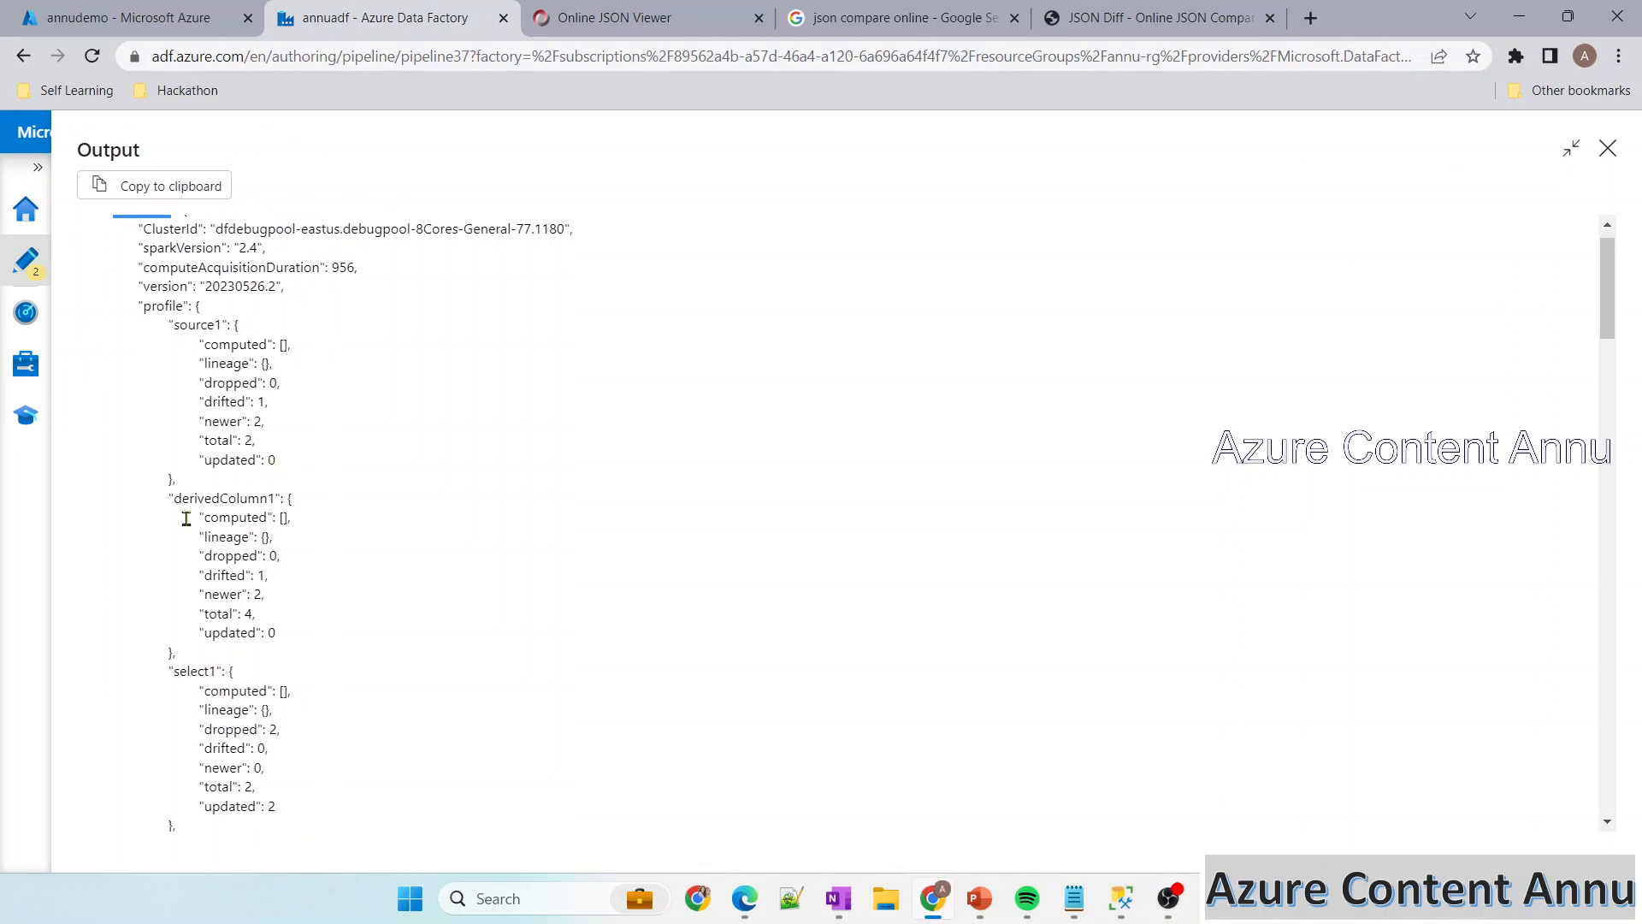
pyautogui.scroll(1, 172, 313)
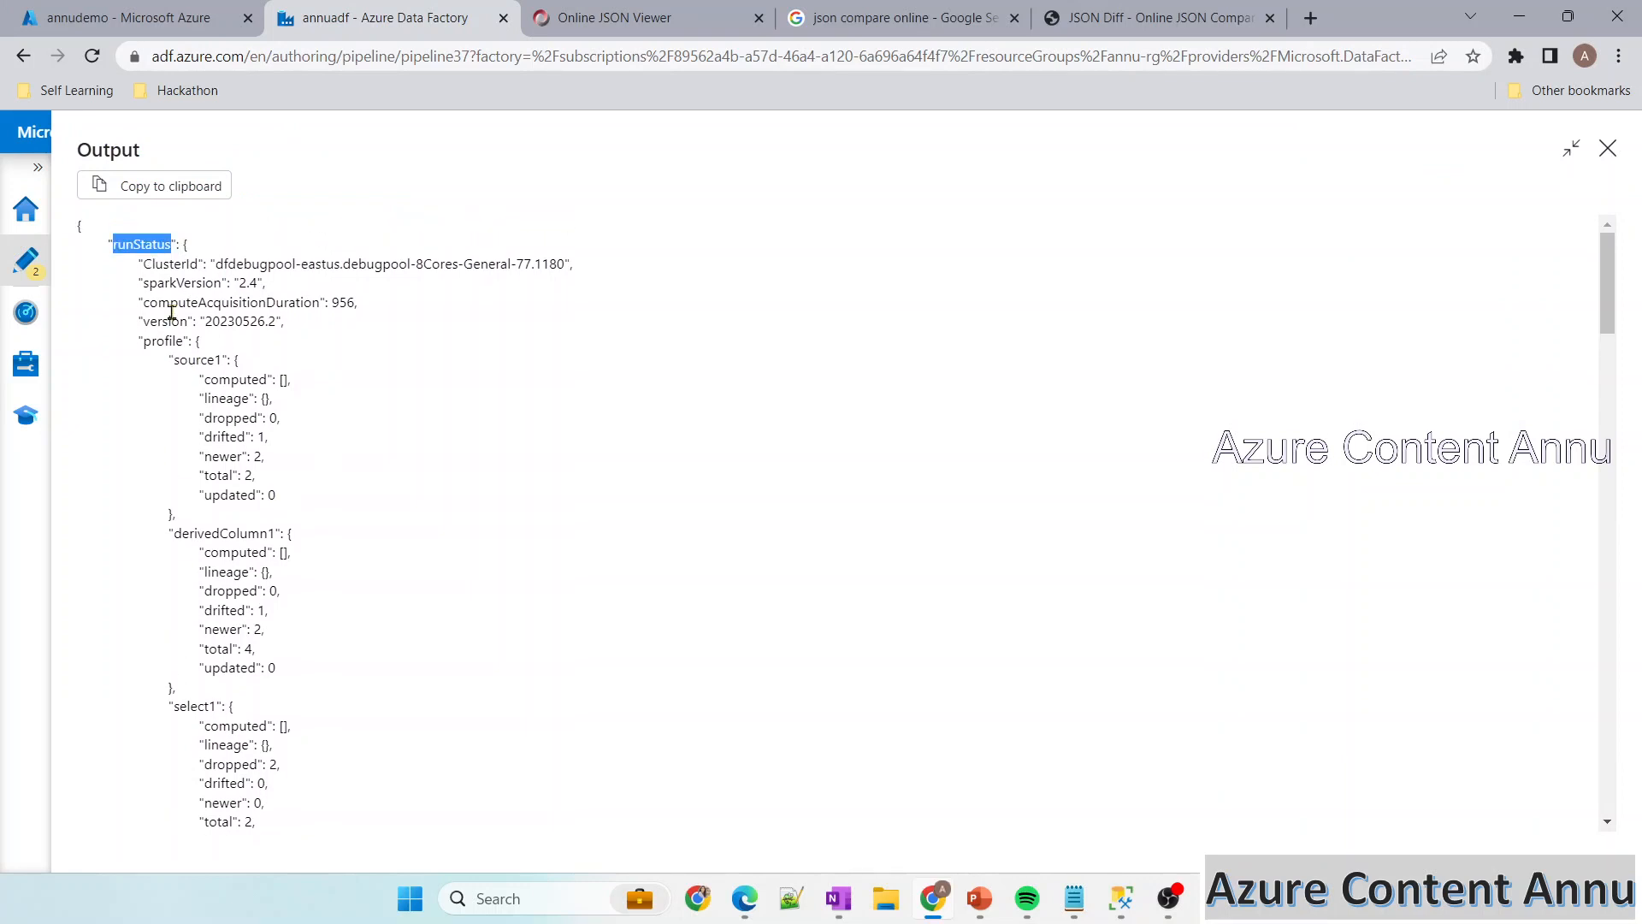
pyautogui.doubleClick(152, 343)
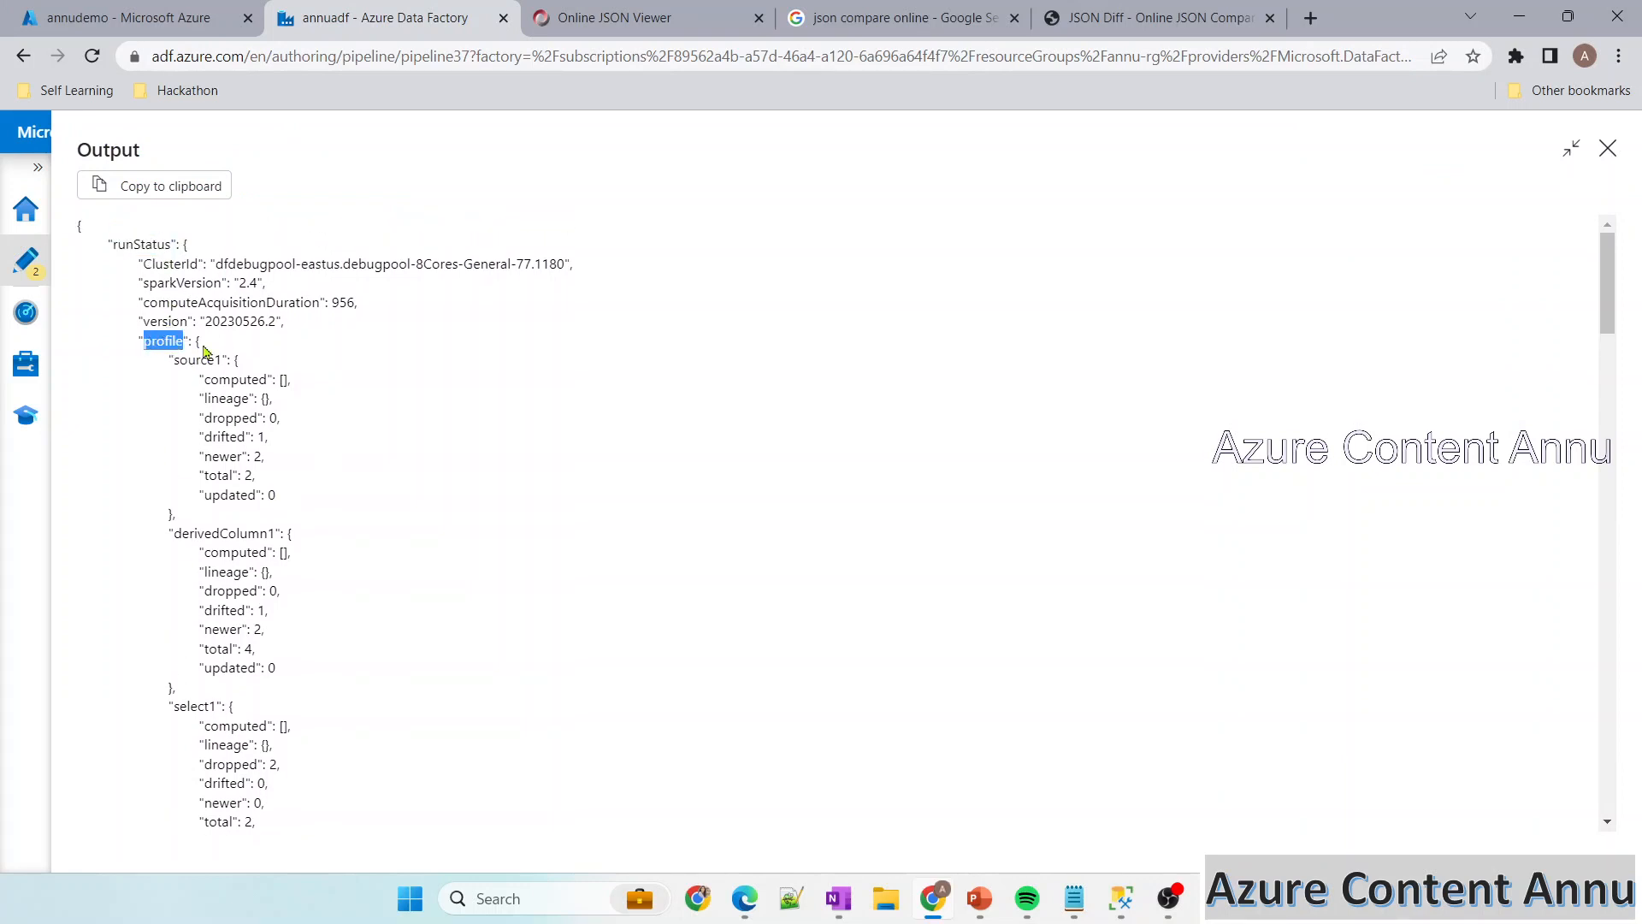
# Examine the data flow activity's output JSON from the profile section down to the metrics section
pyautogui.scroll(-5, 201, 353)
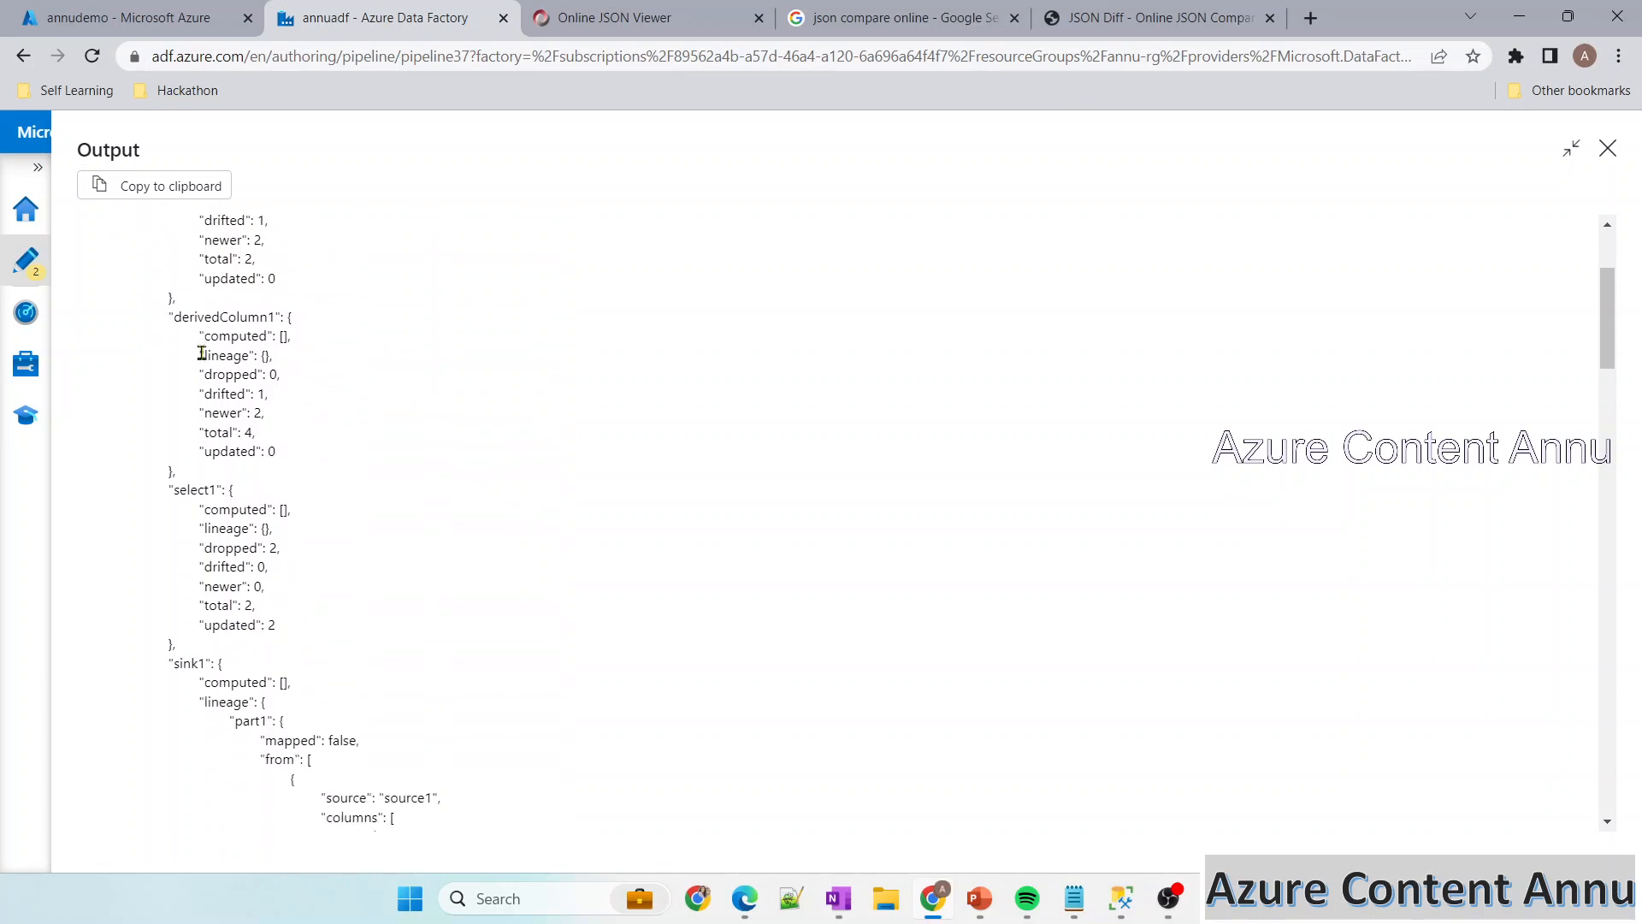
pyautogui.scroll(-10, 214, 487)
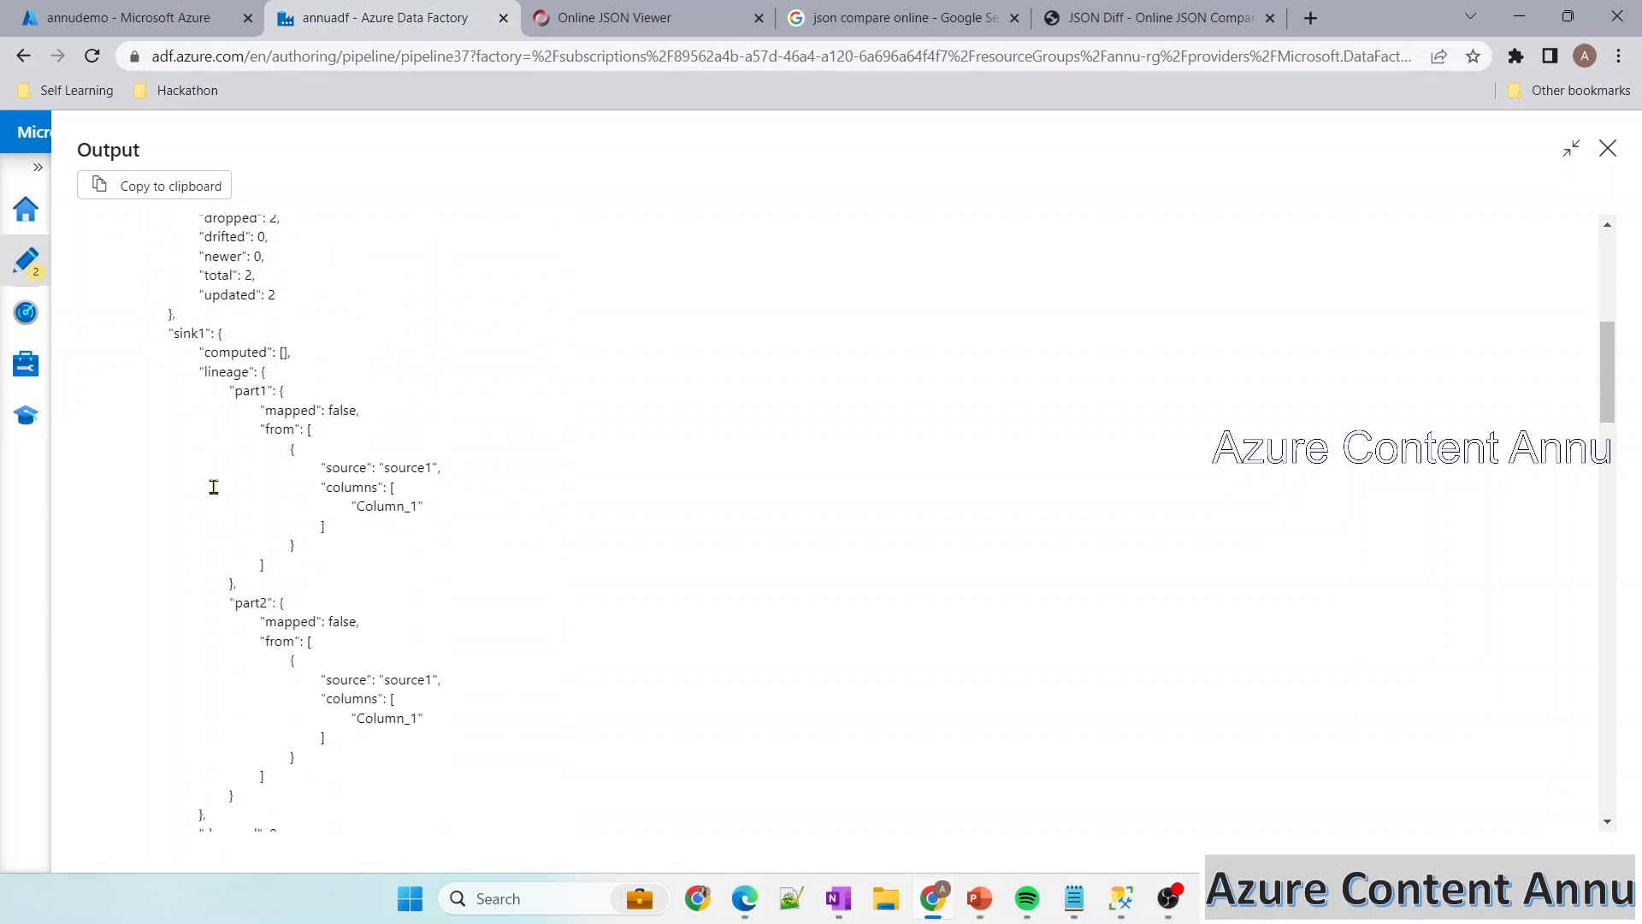
pyautogui.scroll(-10, 214, 487)
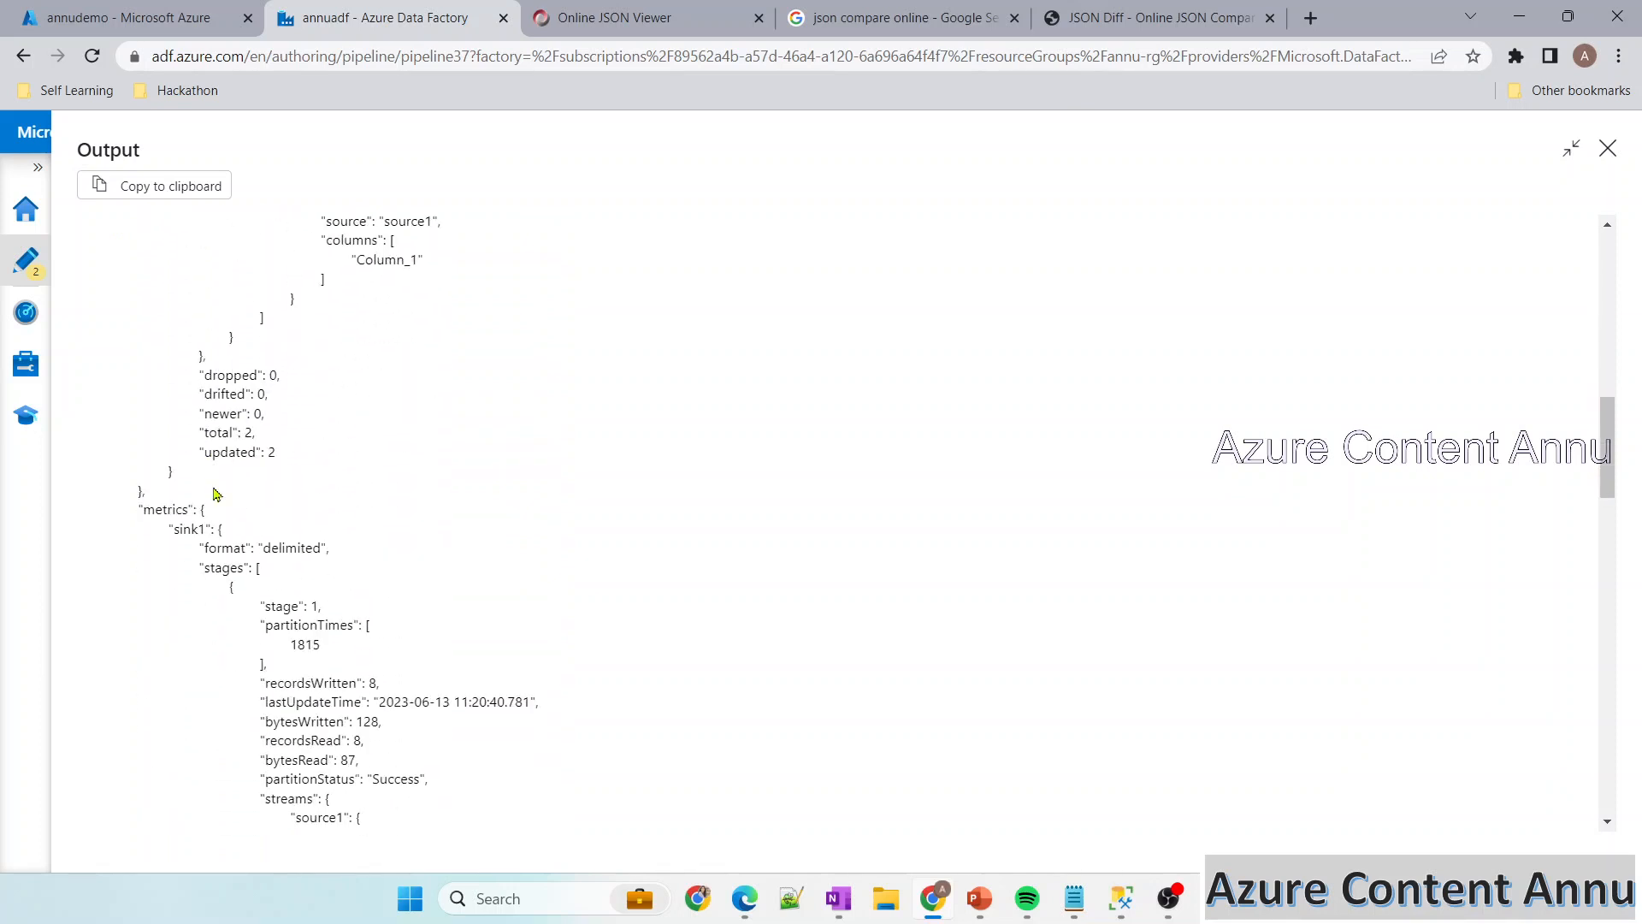
pyautogui.doubleClick(158, 372)
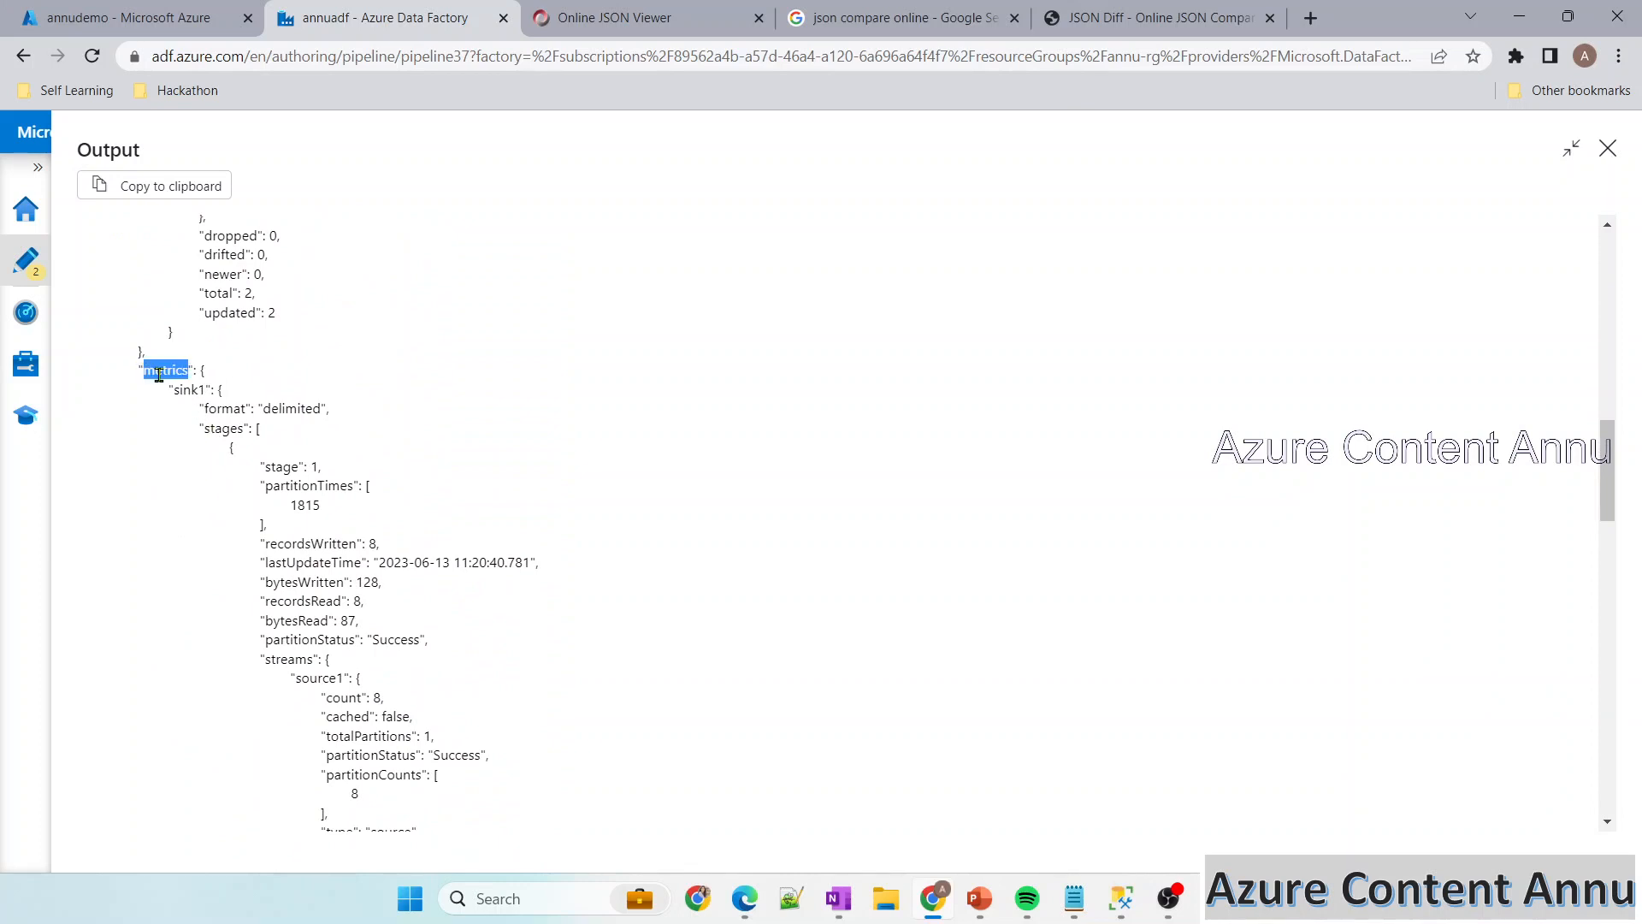
pyautogui.scroll(-2, 225, 437)
# Switch to the Online JSON Viewer and expand the runStatus node and its metrics node
pyautogui.click(633, 17)
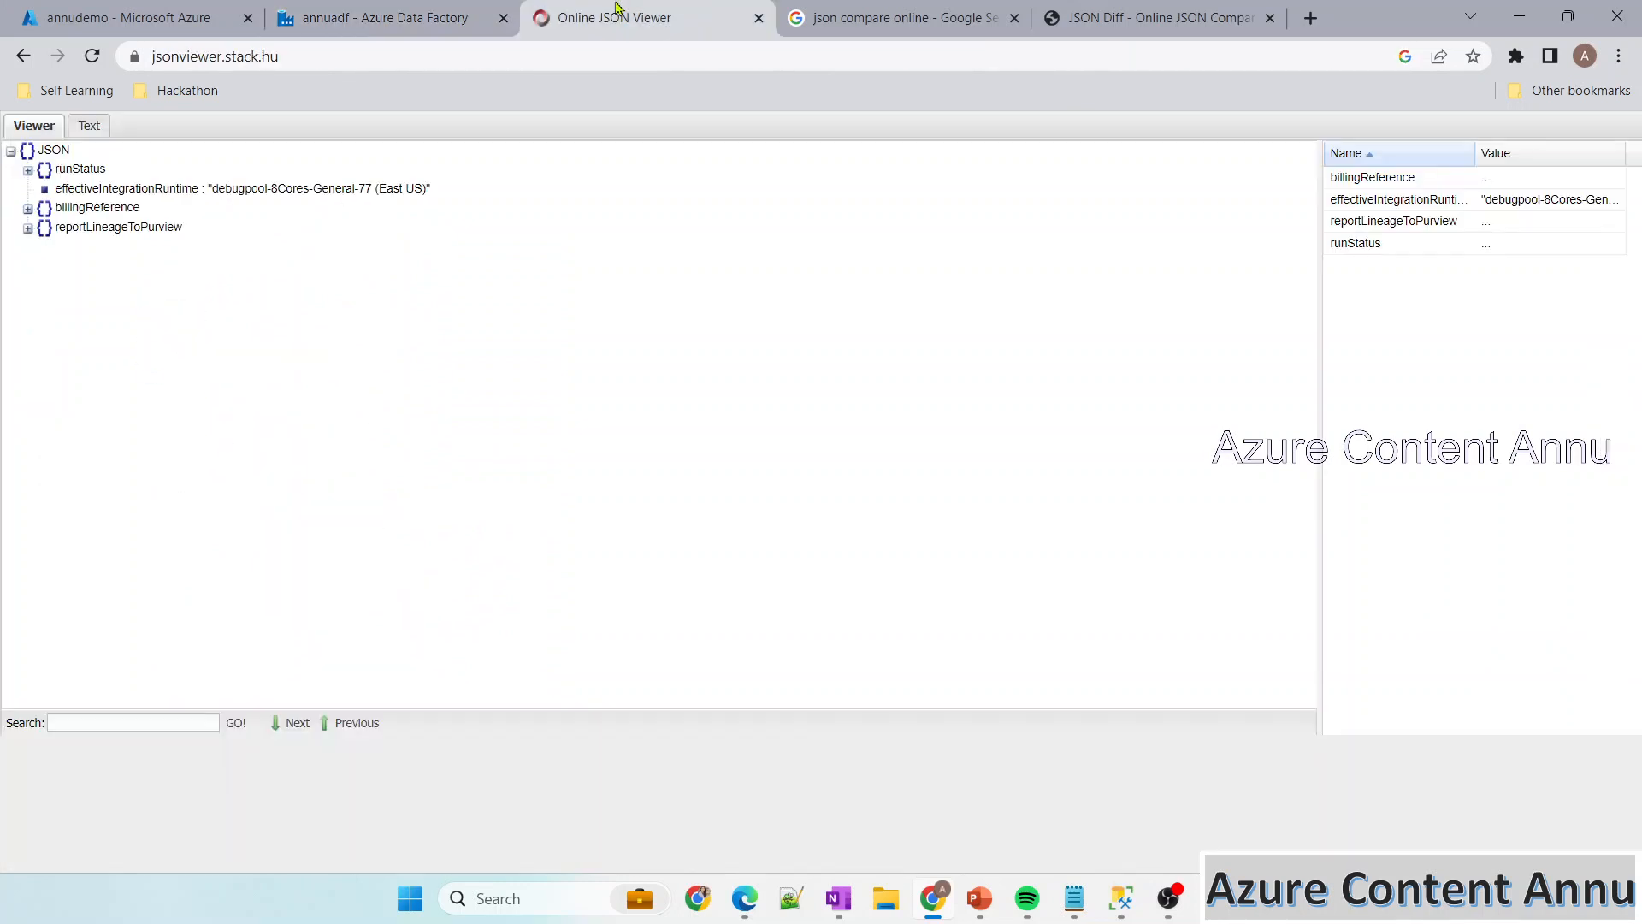
pyautogui.click(28, 170)
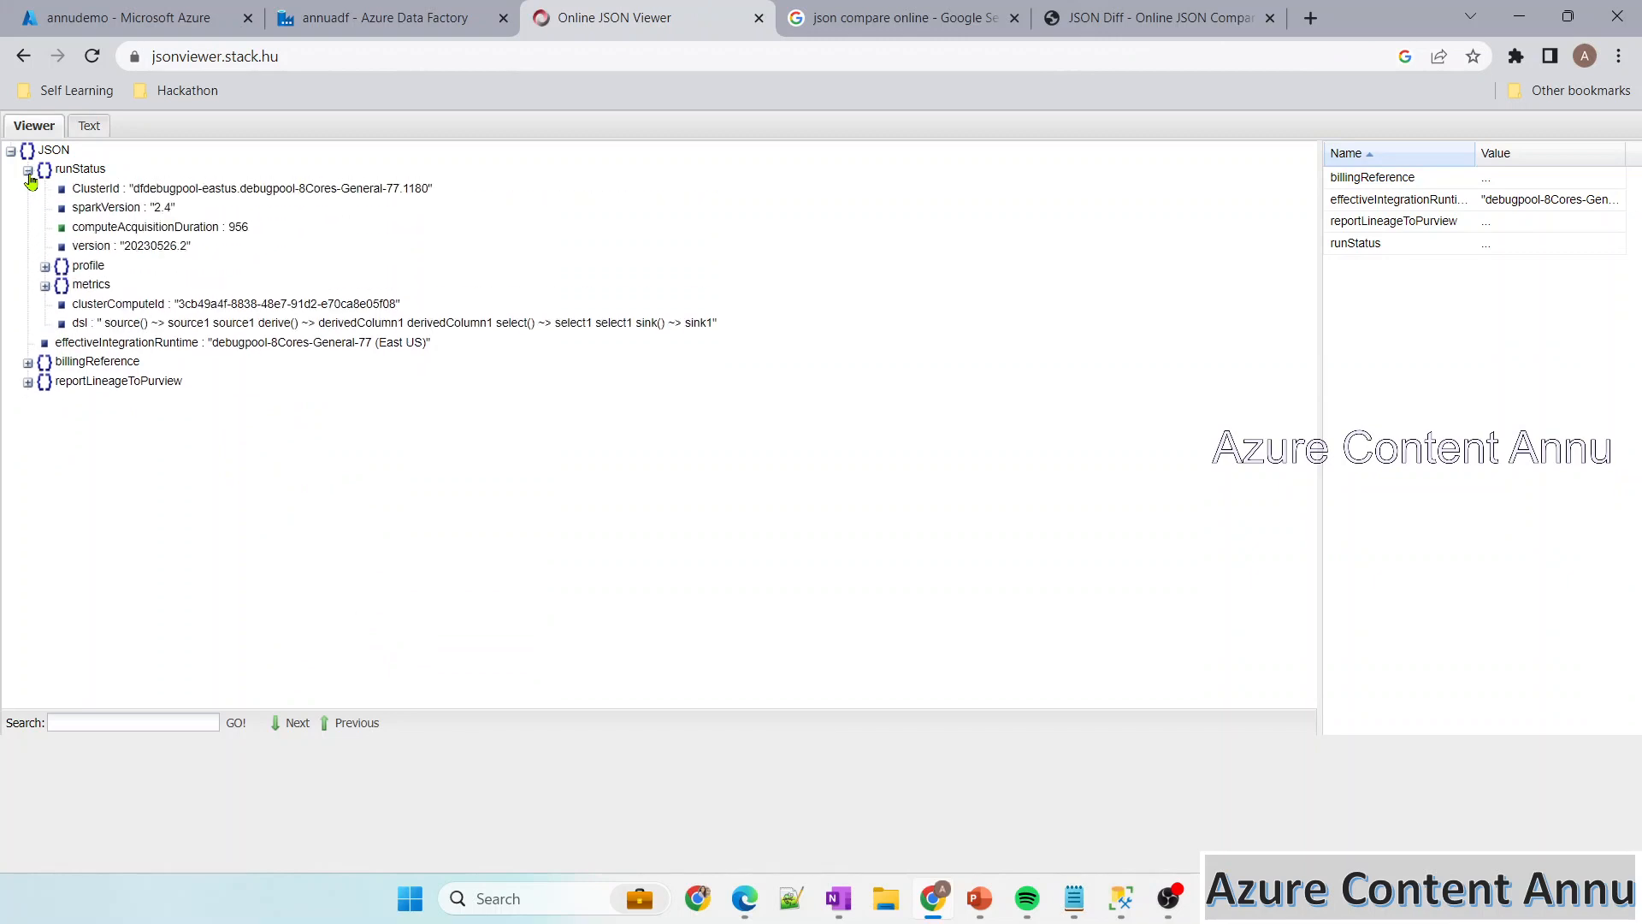
pyautogui.click(44, 287)
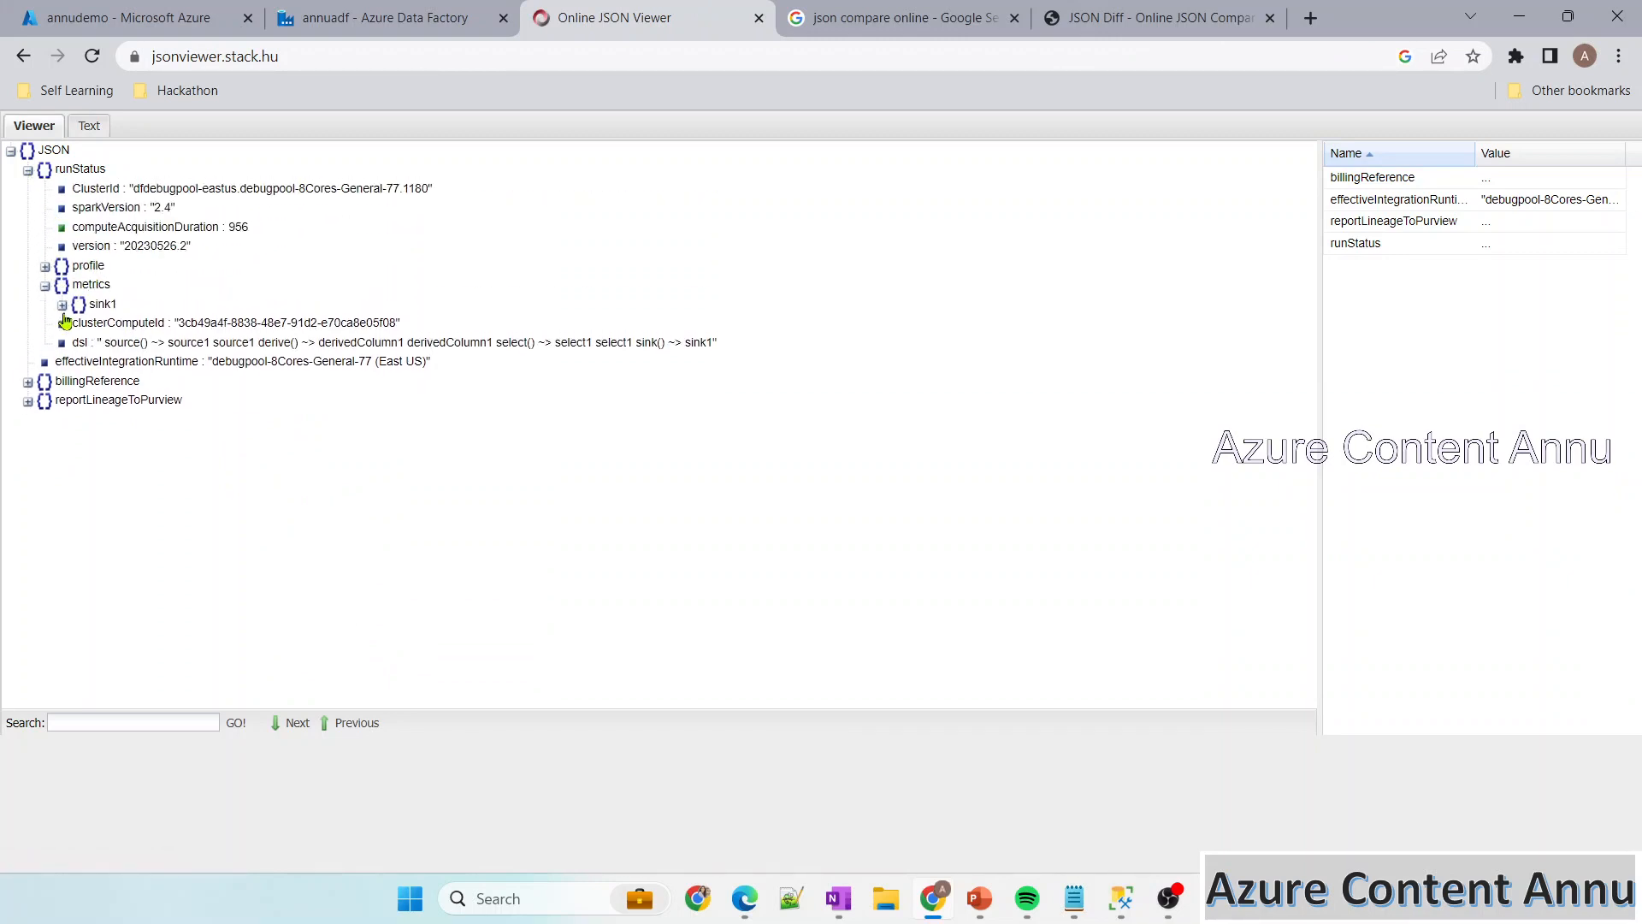
# Return to the Data Factory output and examine the sink1 block under metrics, including its stages and streams
pyautogui.click(385, 17)
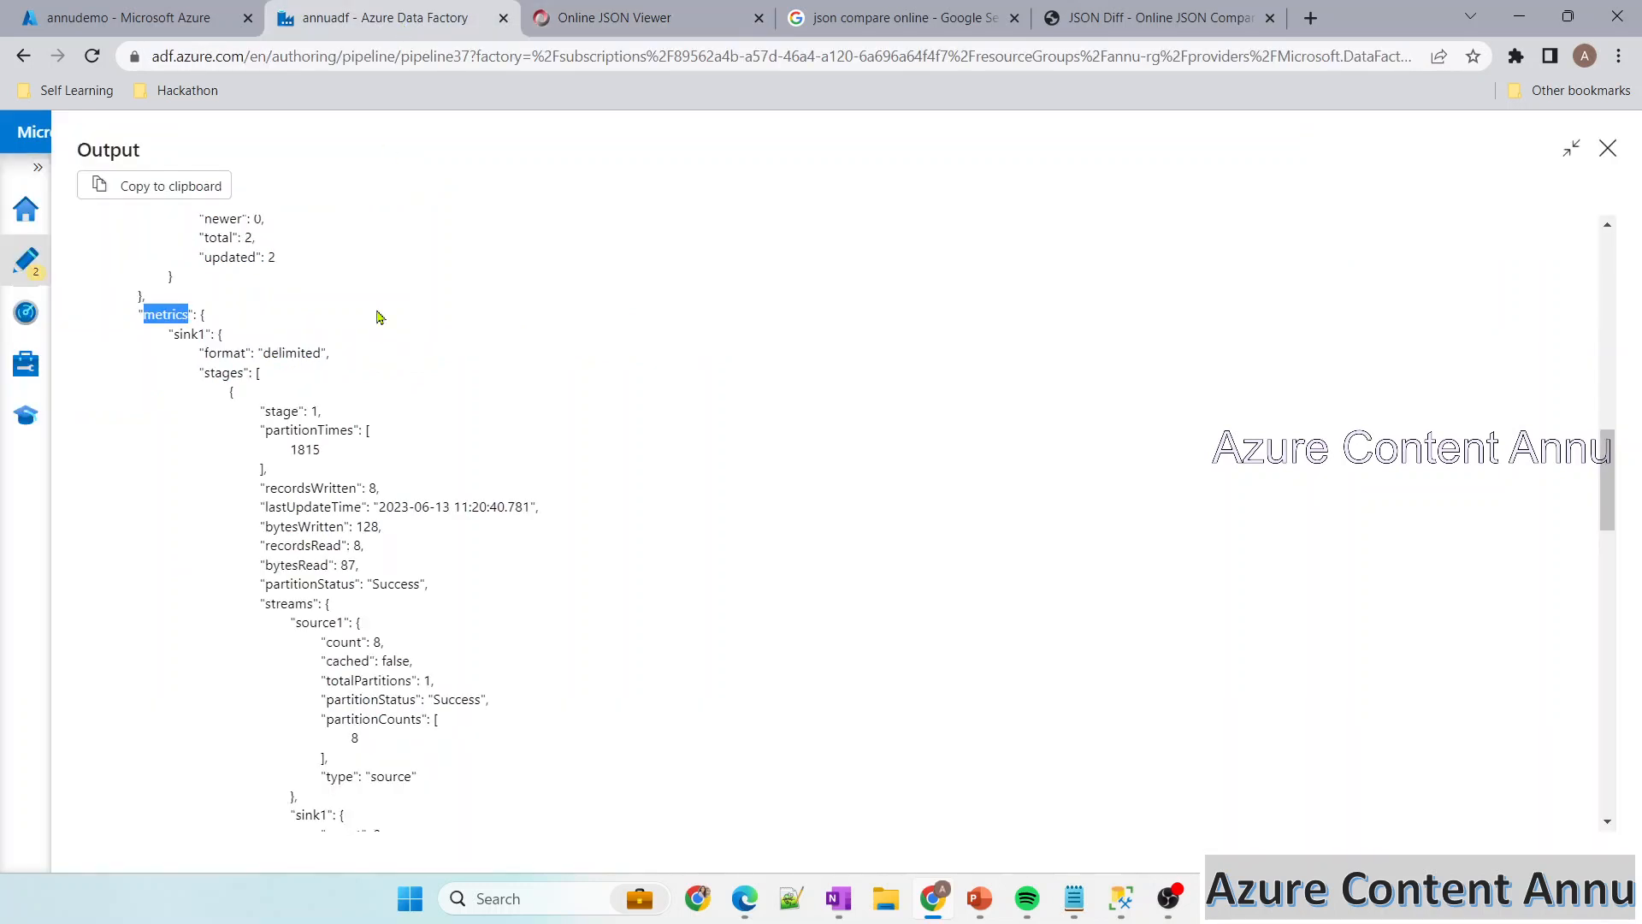
pyautogui.doubleClick(189, 334)
pyautogui.scroll(-1, 224, 240)
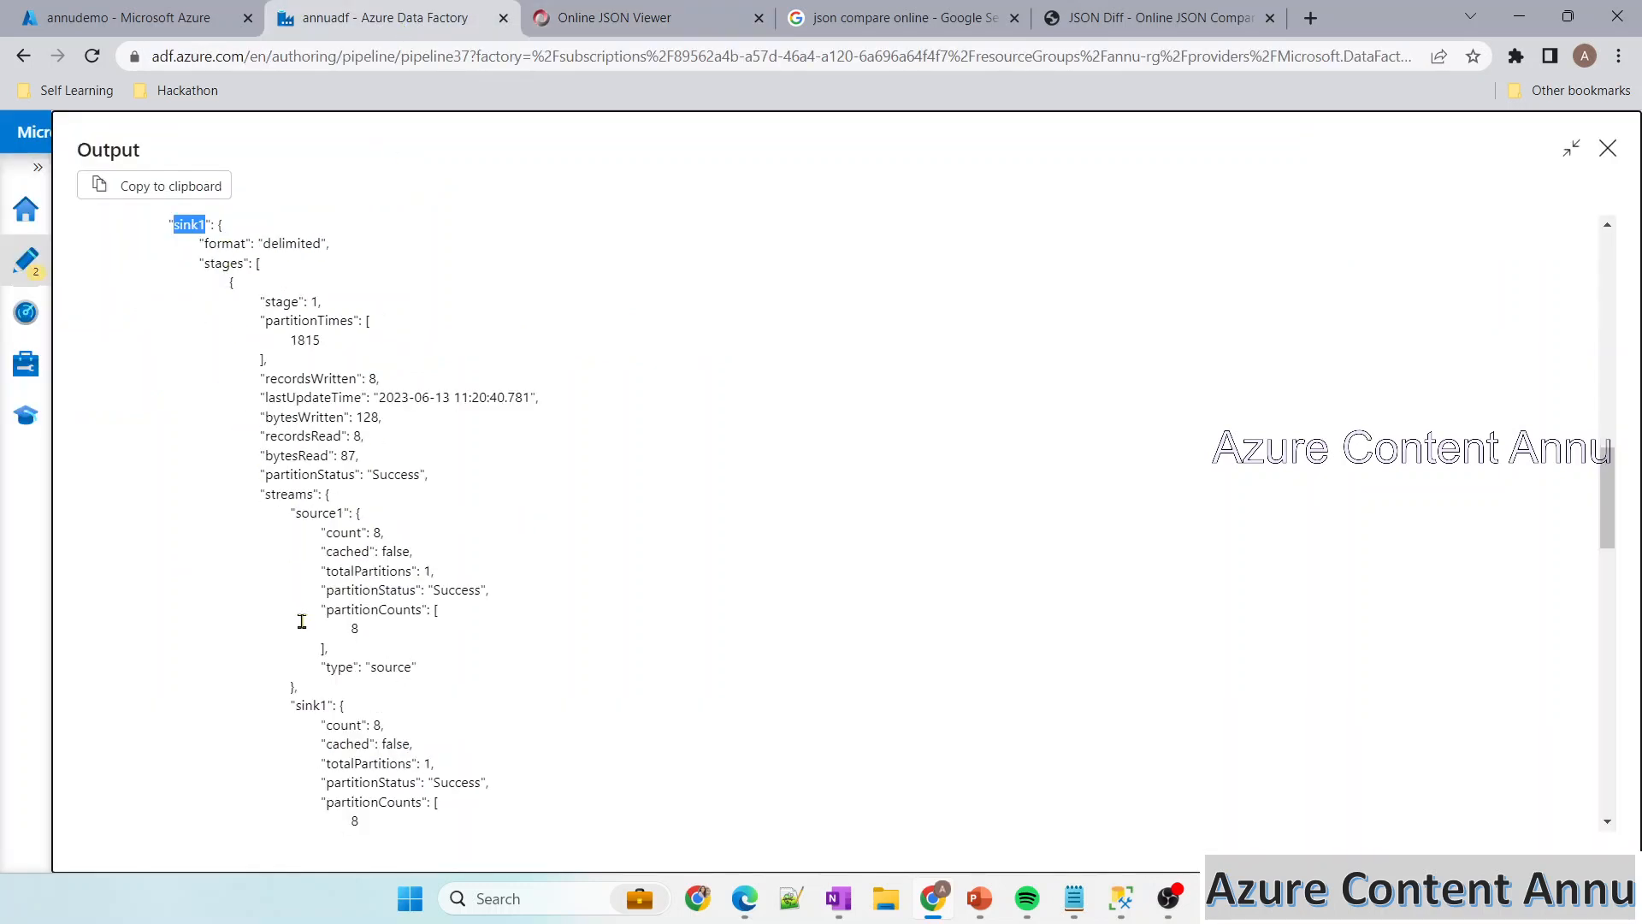
pyautogui.scroll(-4, 302, 620)
pyautogui.scroll(-3, 302, 621)
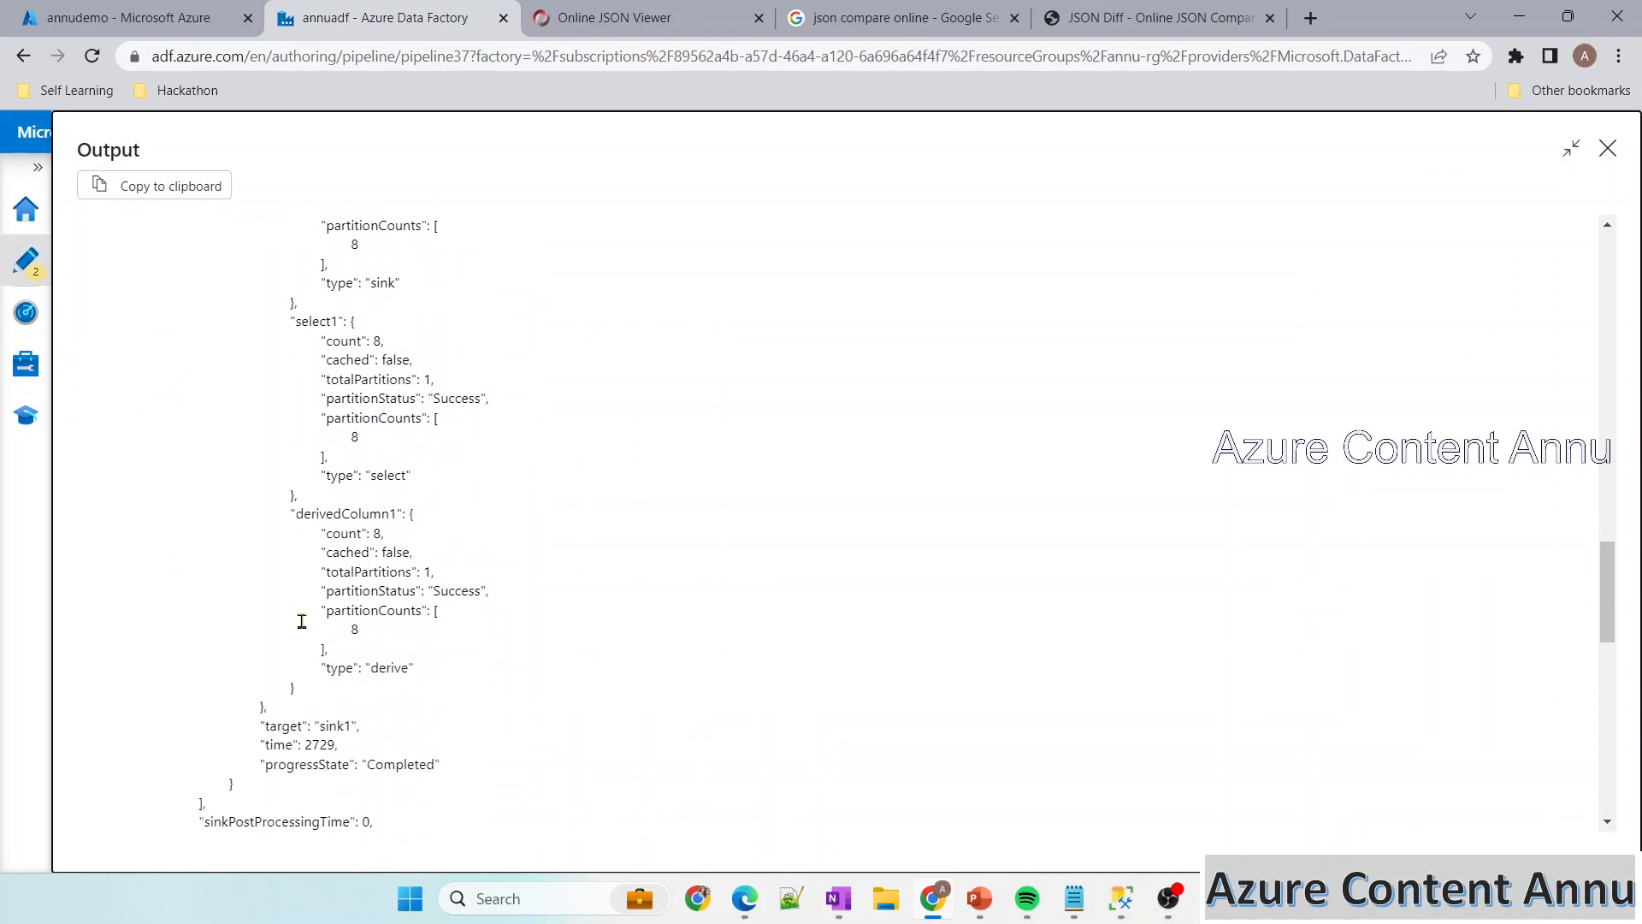
pyautogui.scroll(4, 302, 621)
# In the Online JSON Viewer, expand sink1 under metrics and highlight its rowsWritten entry
pyautogui.click(588, 19)
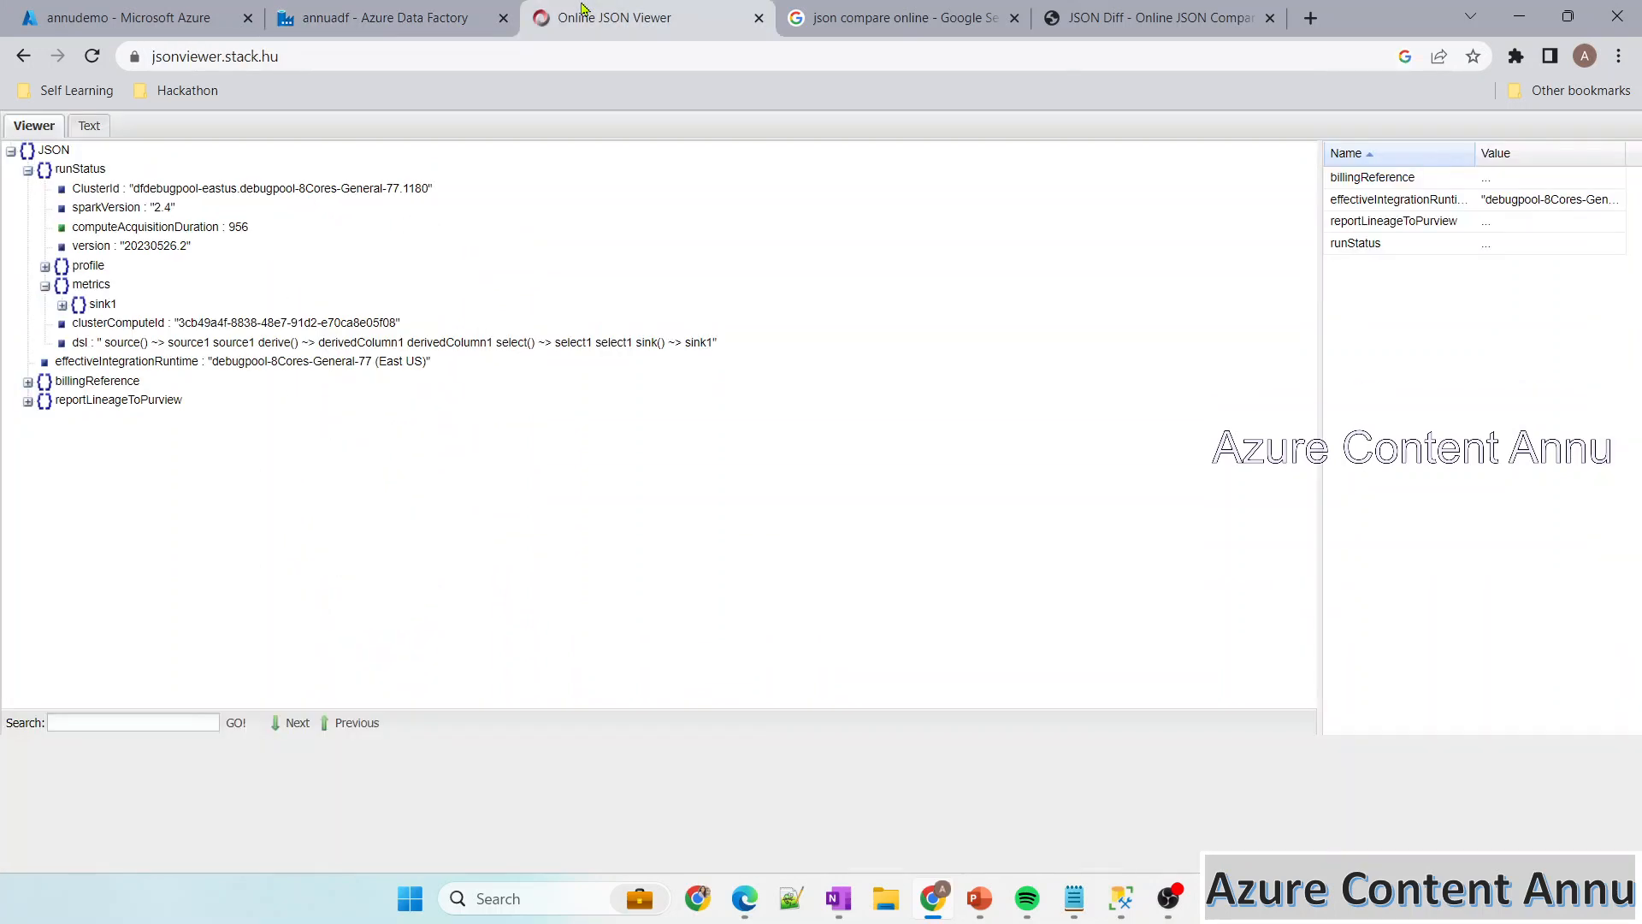
pyautogui.click(63, 305)
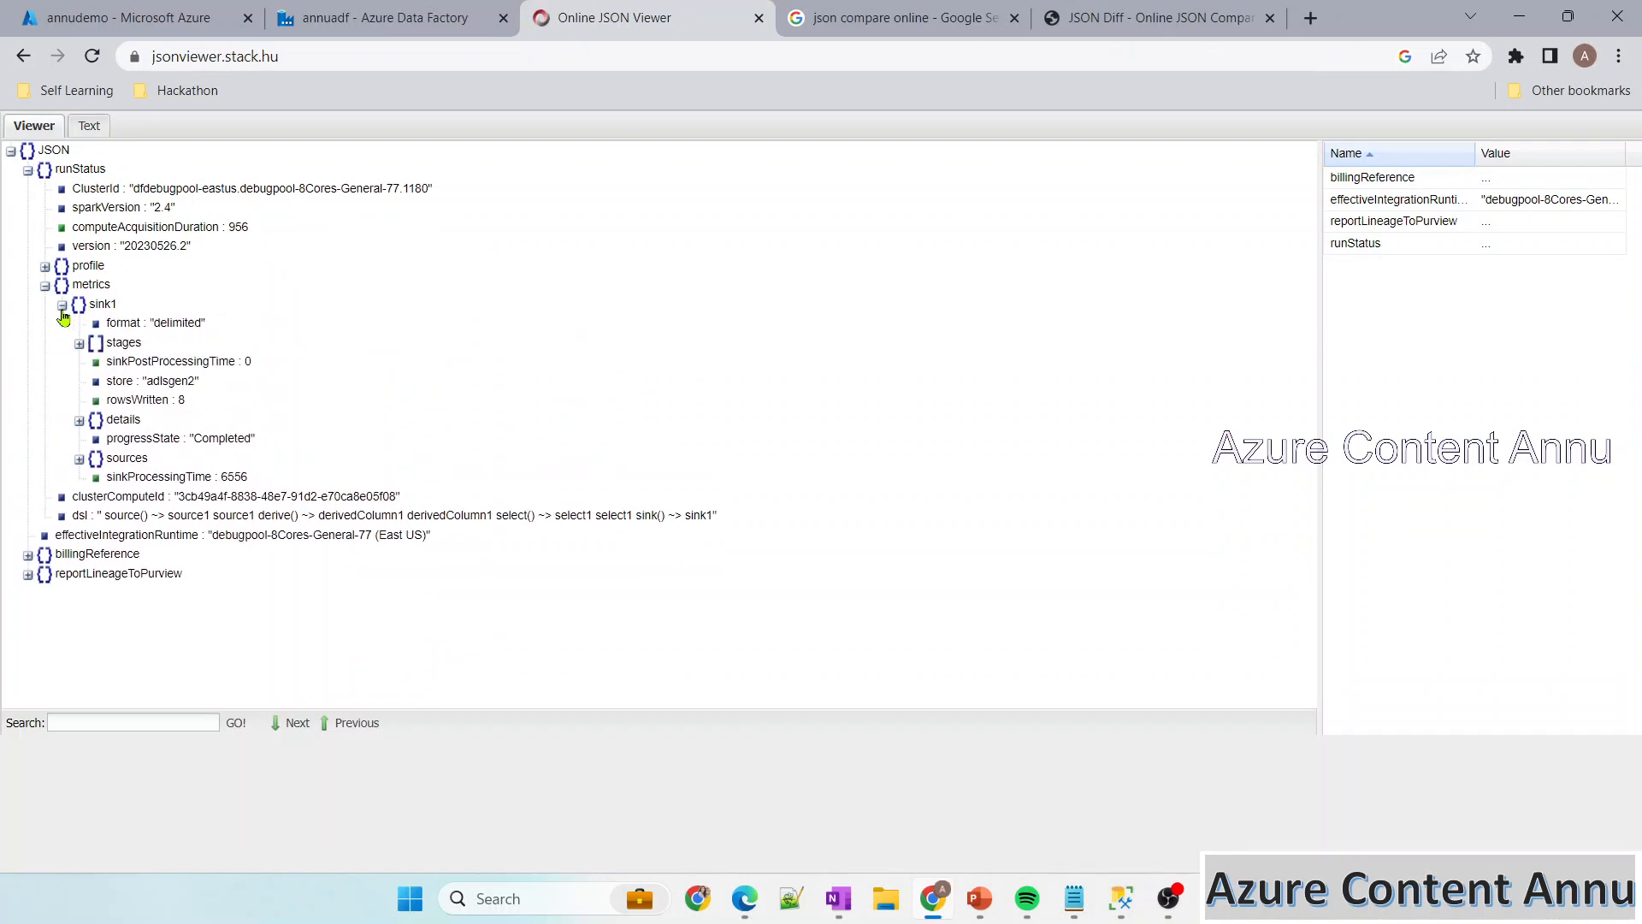
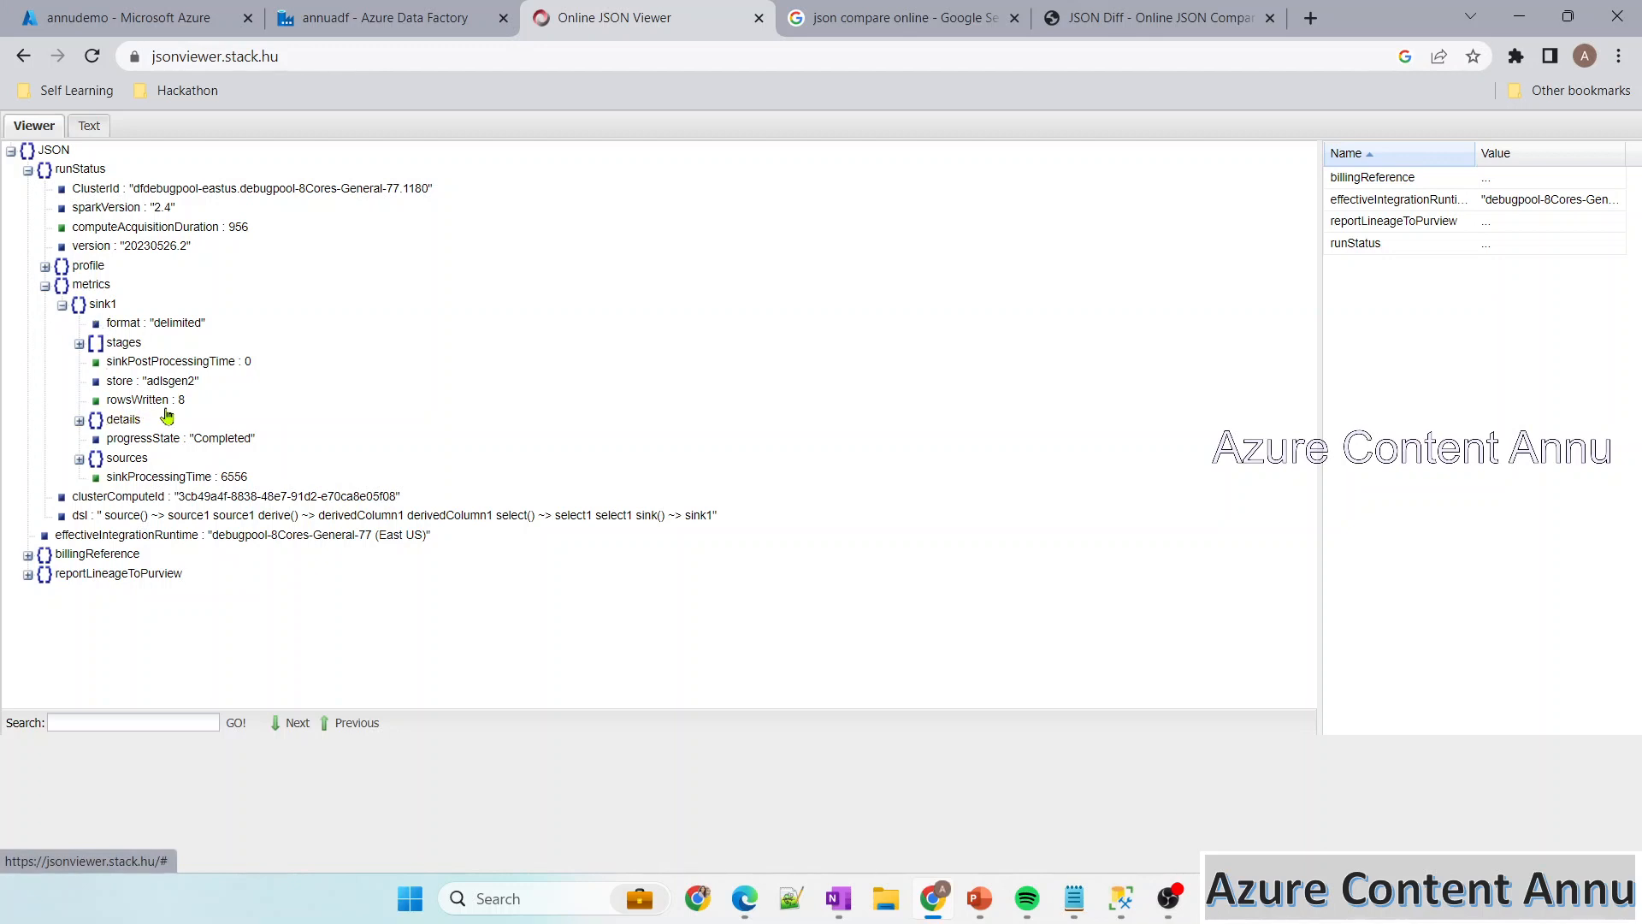
pyautogui.moveTo(201, 409); pyautogui.dragTo(104, 401)
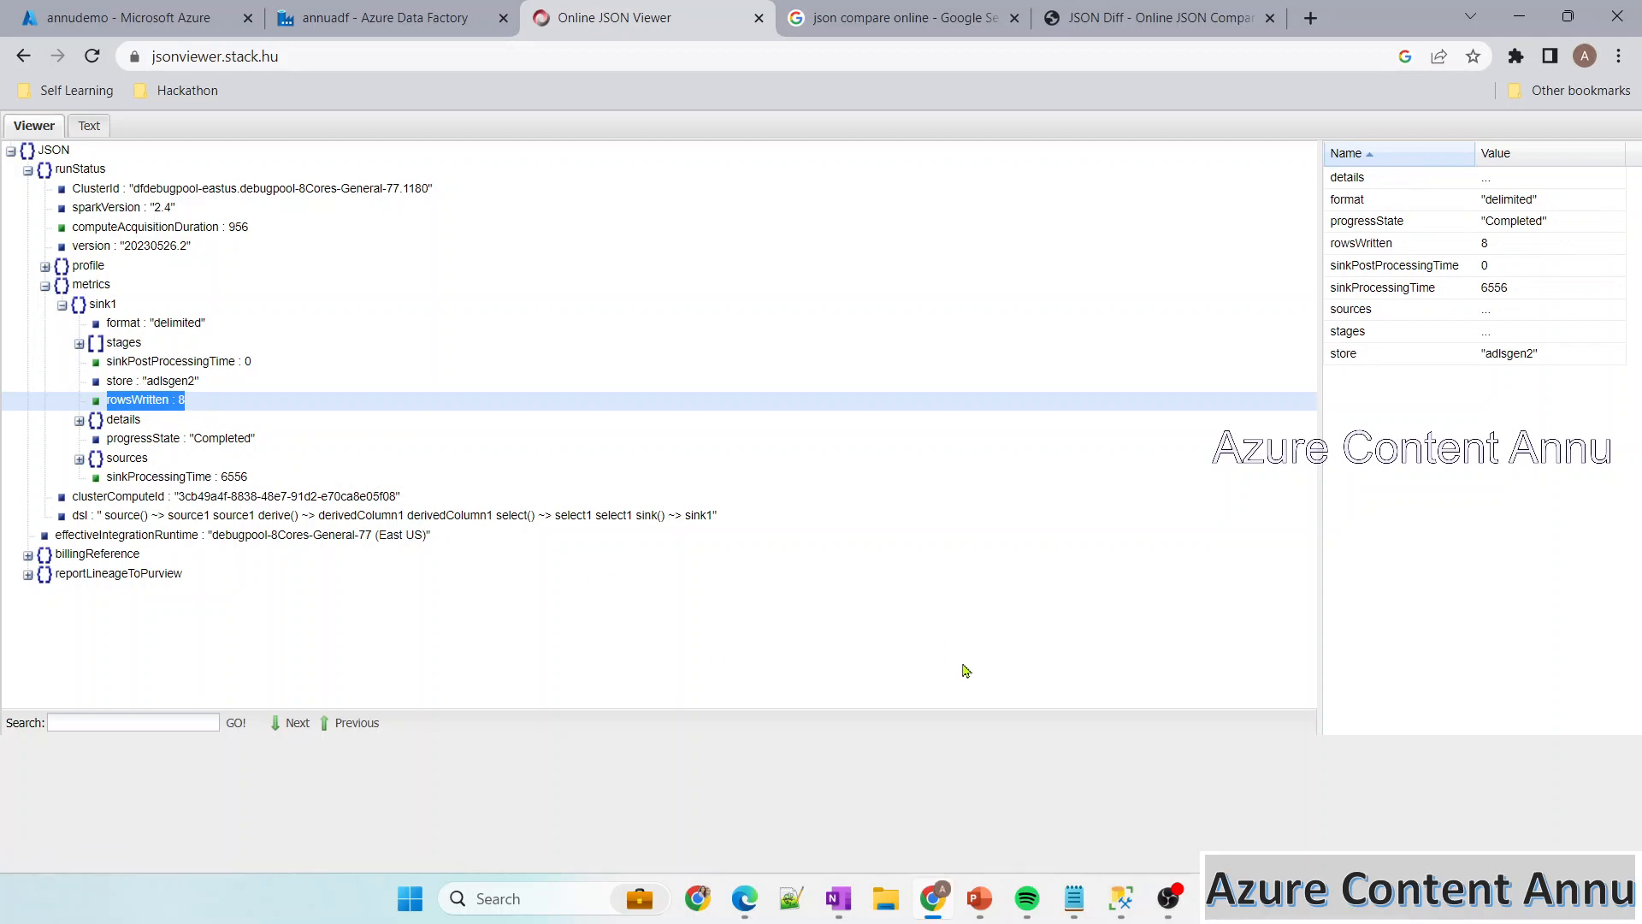
# Switch to Notepad and write "RowsWritten: runStatus.sink1." as the note's only text
pyautogui.click(1074, 898)
pyautogui.hotkey('ctrl', 'a')
pyautogui.write('RowsWritte')
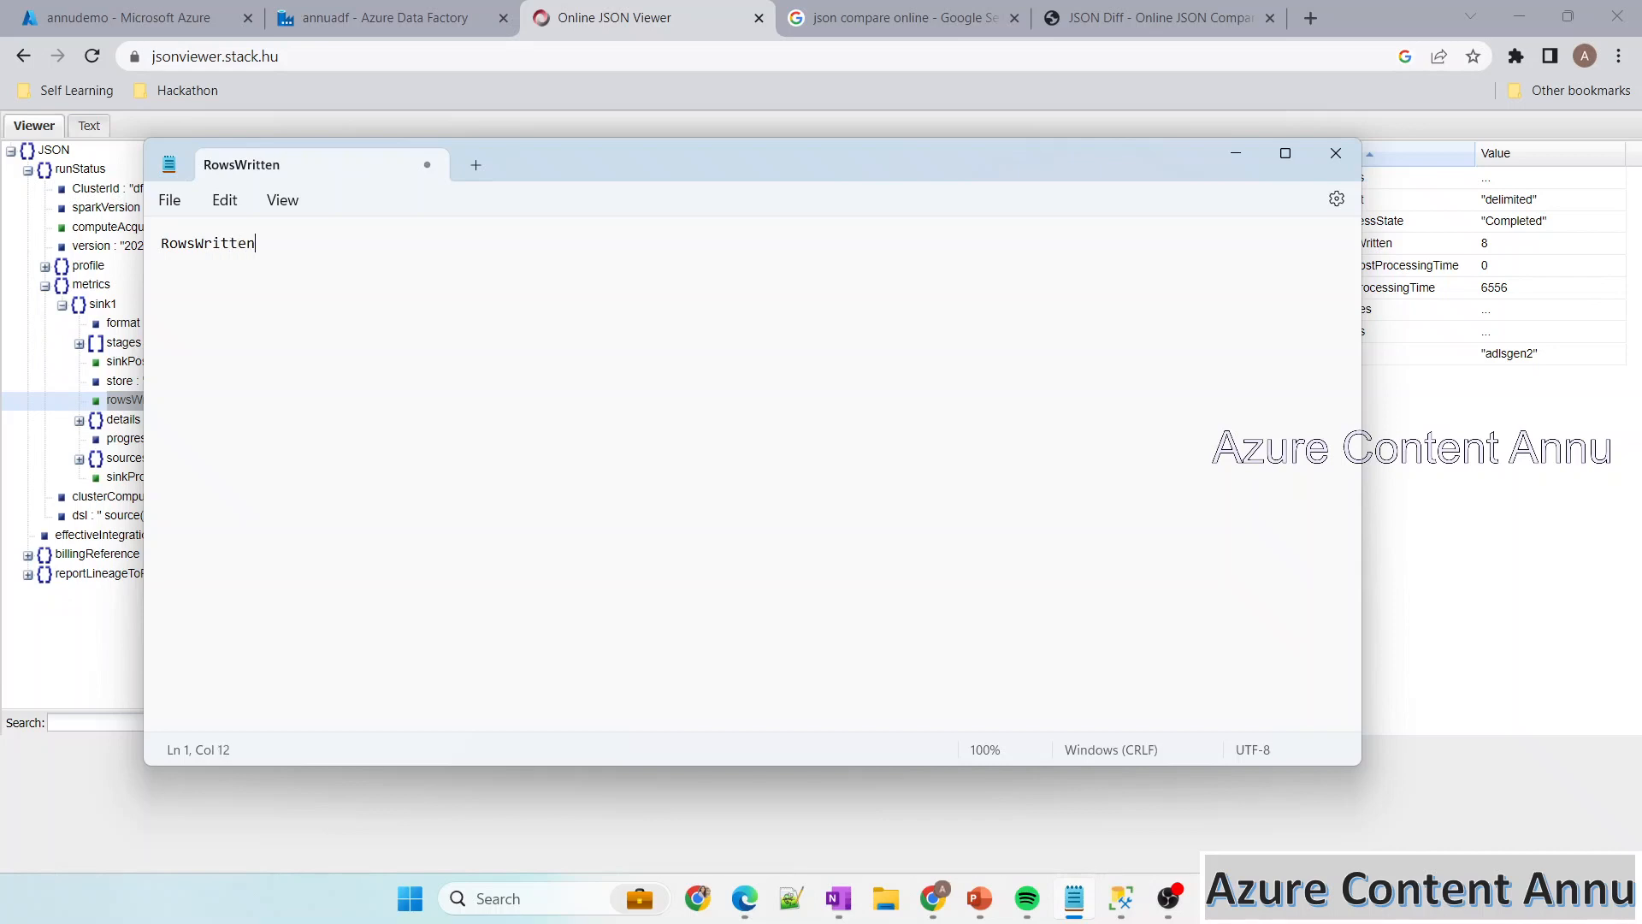
pyautogui.write('n: runStatus.sink1.')
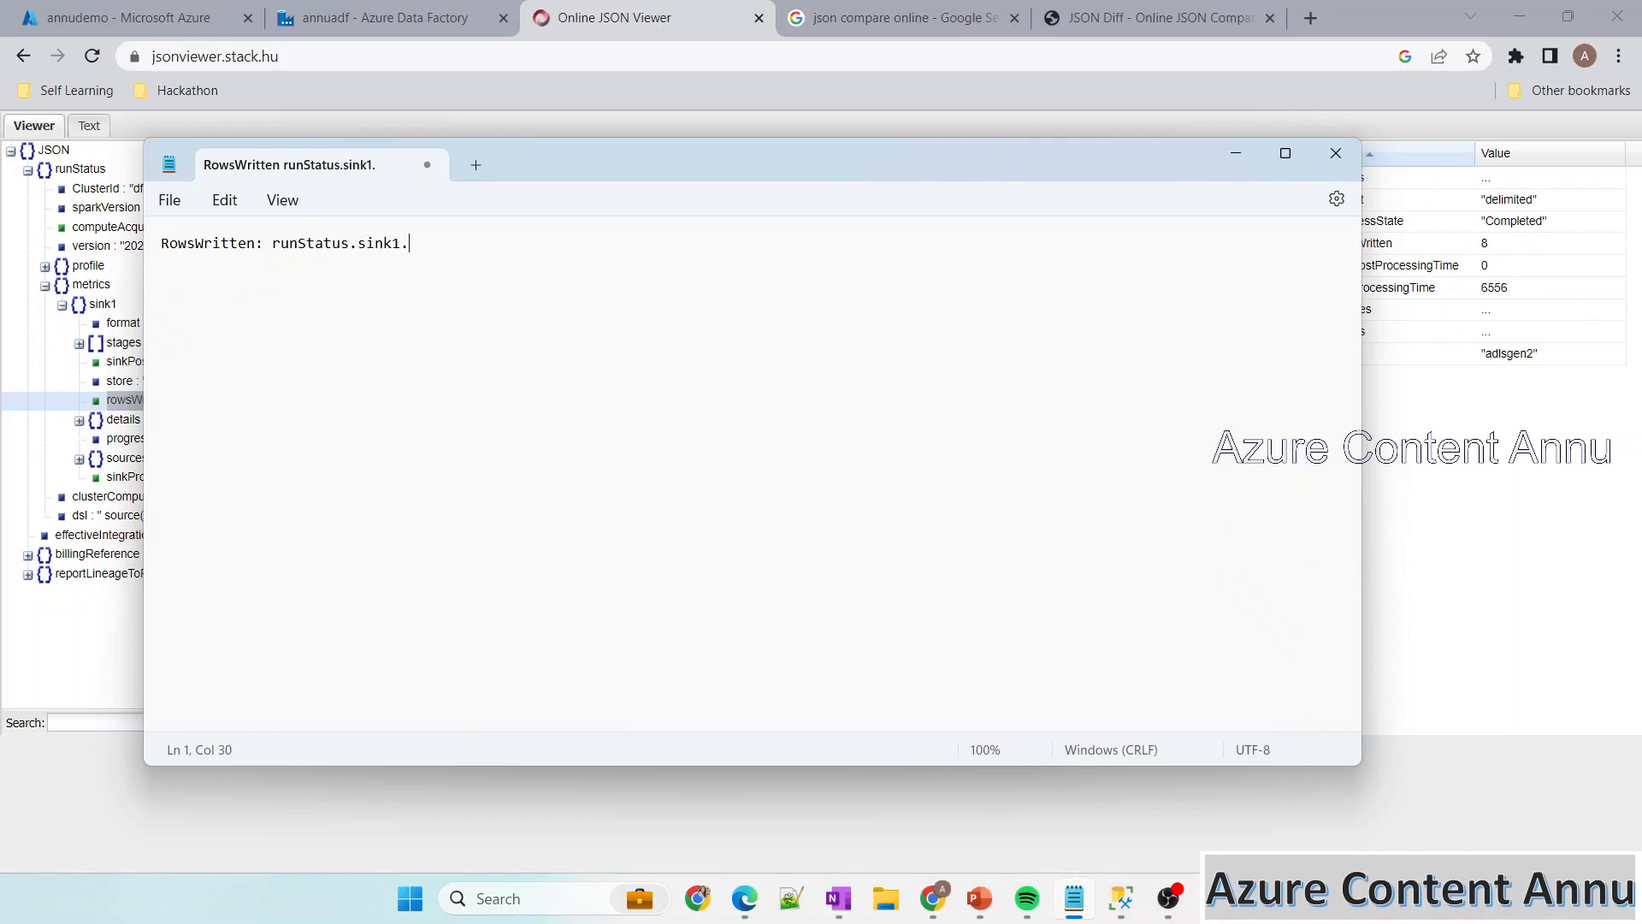
# Check the JSON tree and complete the RowsWritten path in Notepad as runStatus.metrics.sink1.rowsWritten
pyautogui.hotkey('alt', 'Tab')
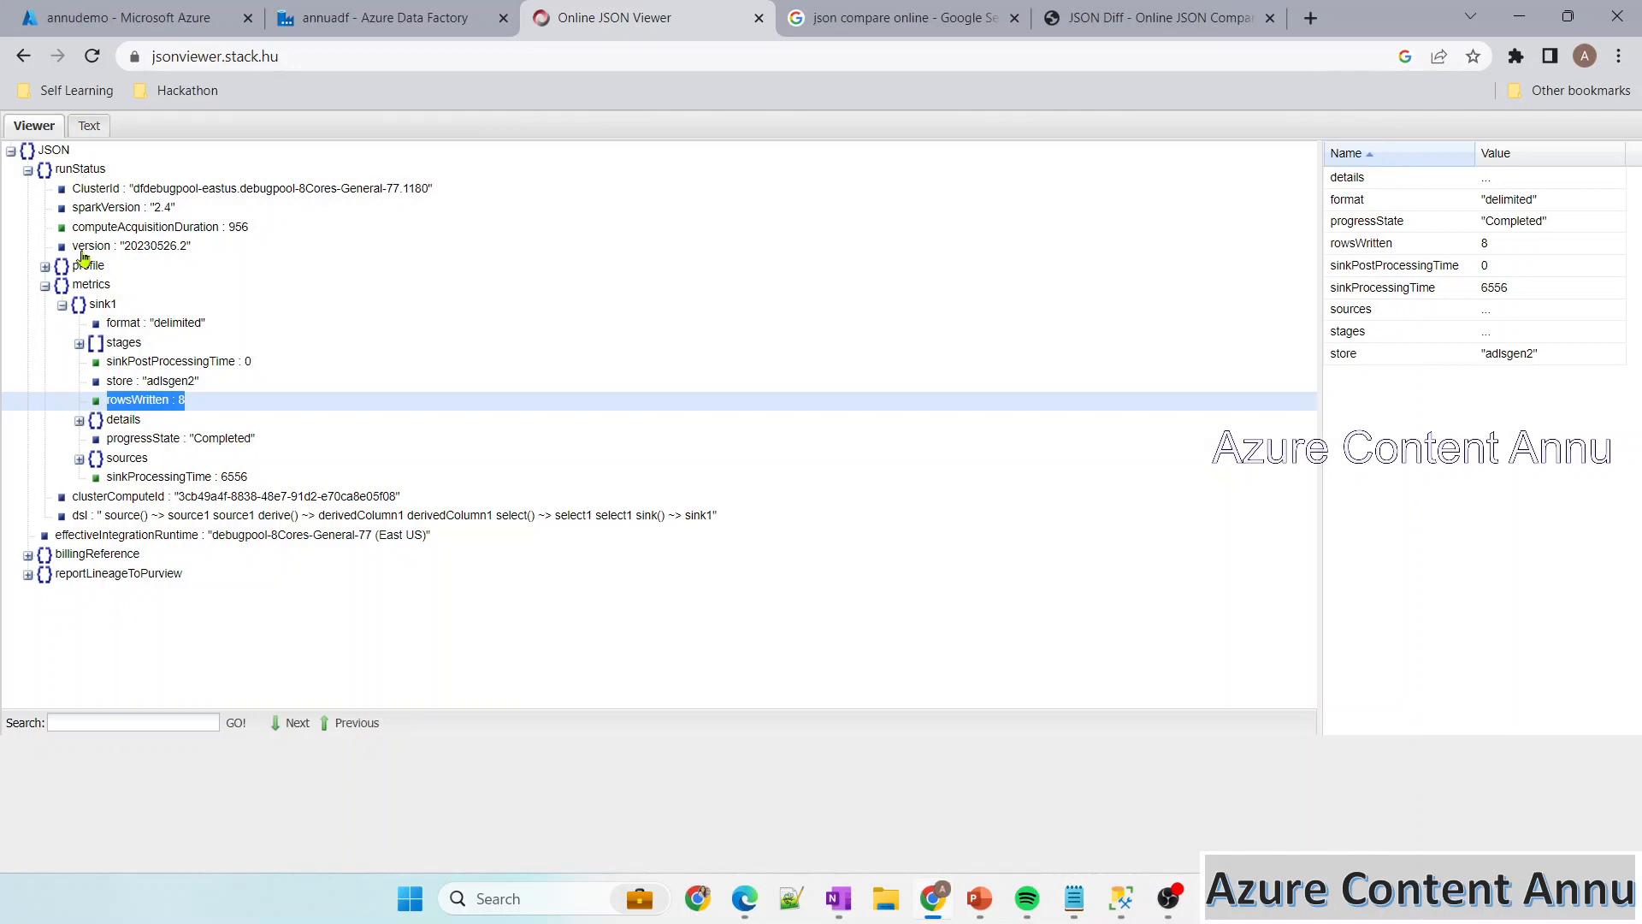
pyautogui.hotkey('alt', 'Tab')
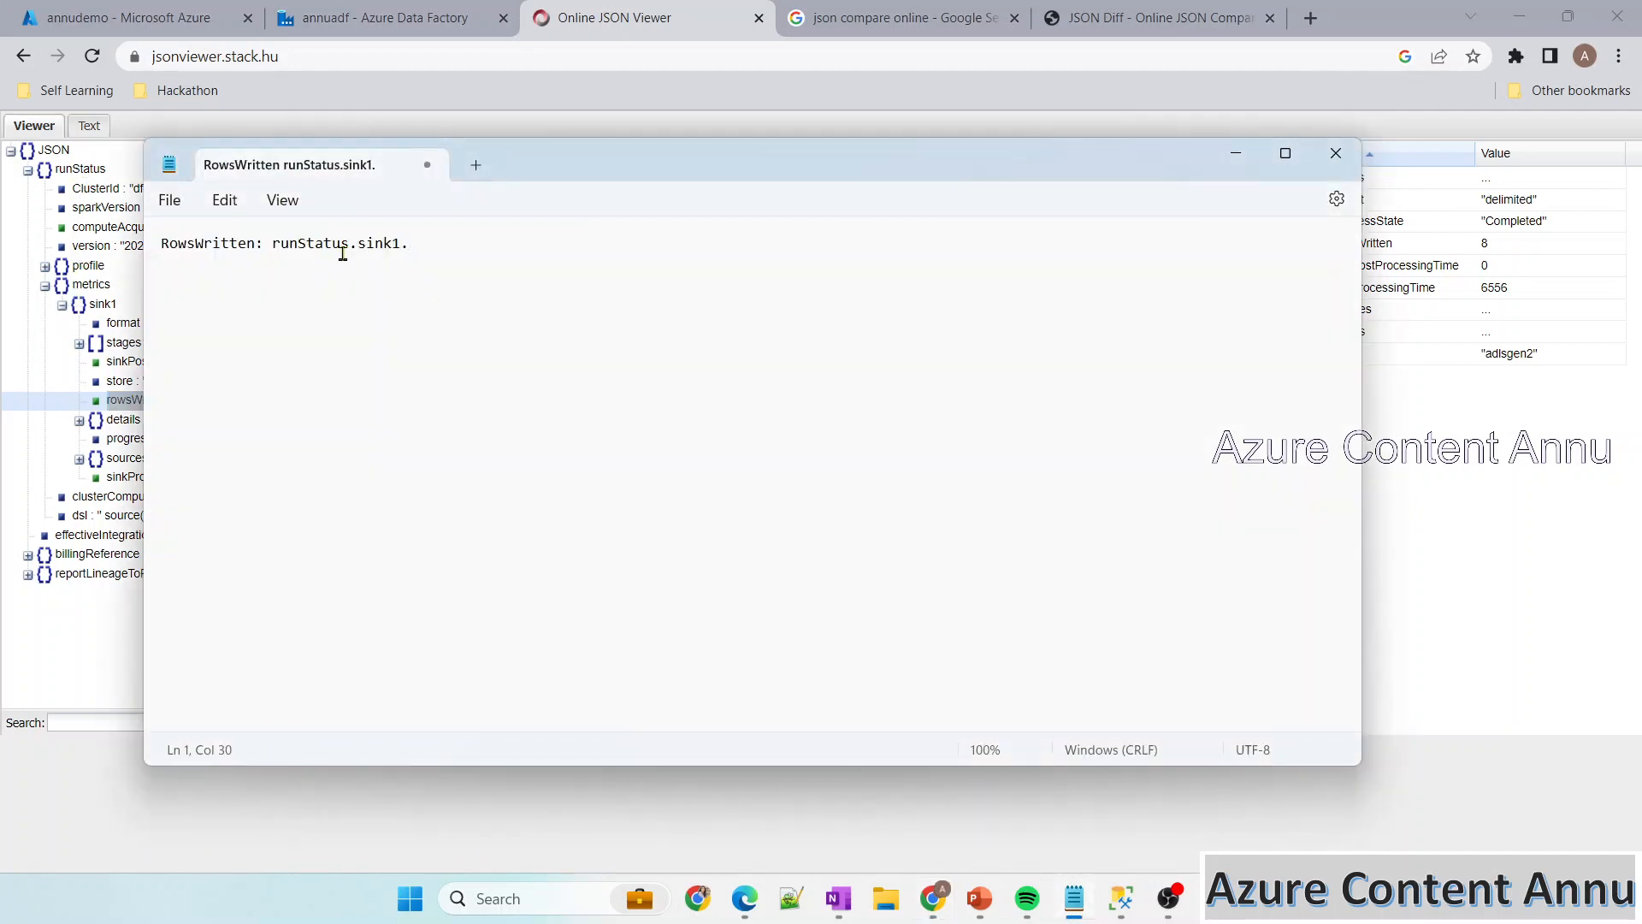
pyautogui.write('metrics.')
pyautogui.hotkey('alt', 'Tab')
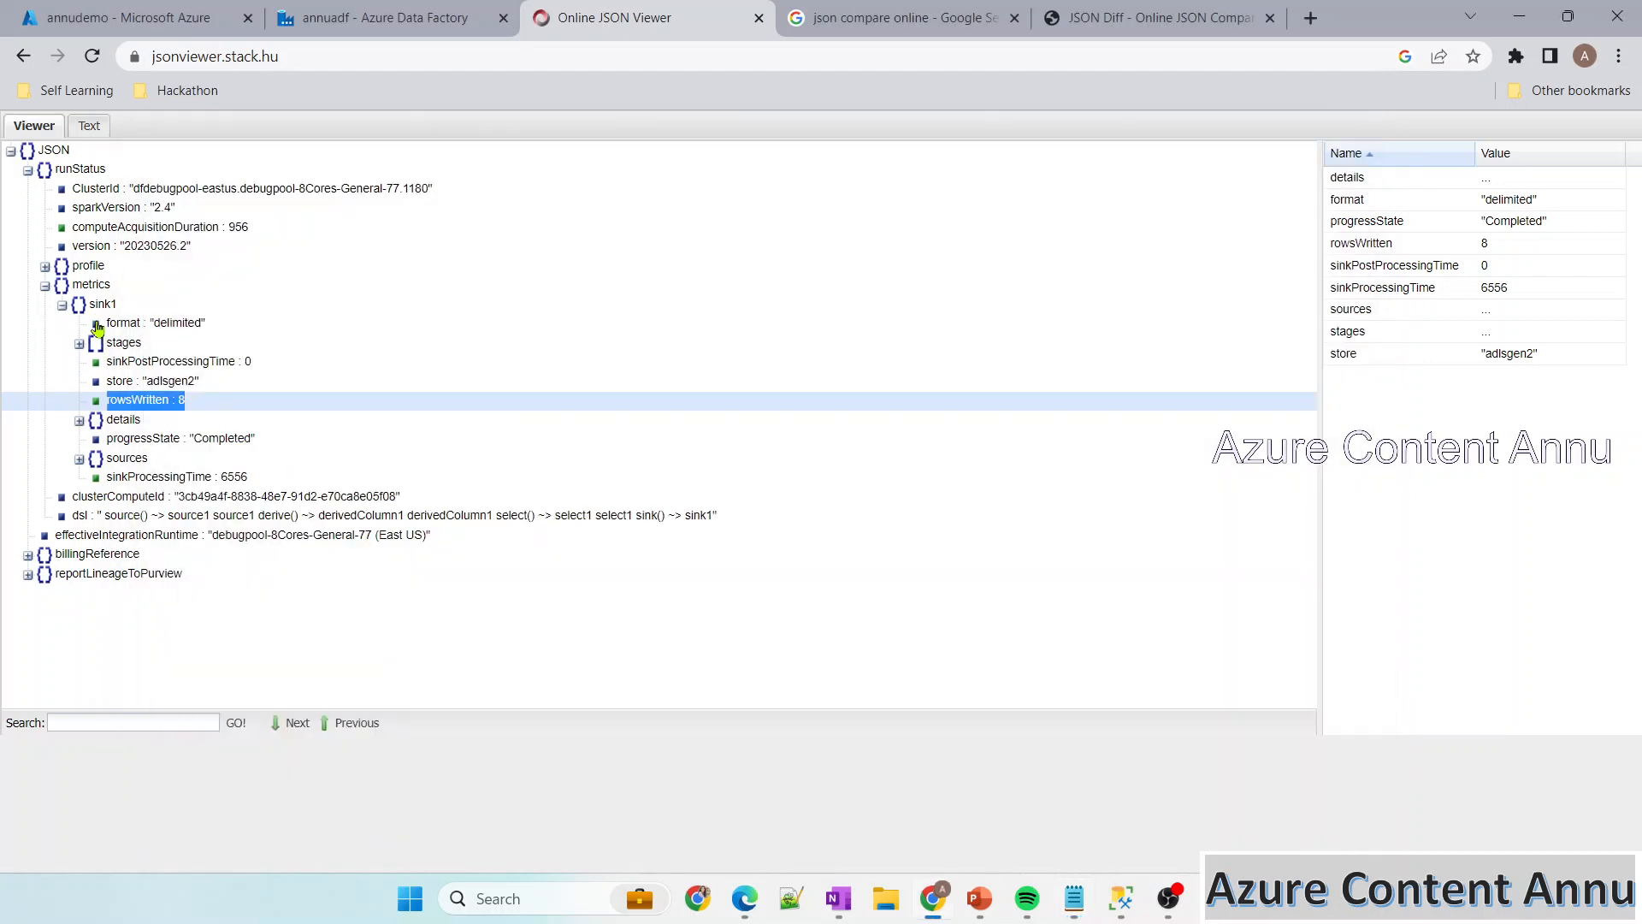
pyautogui.hotkey('alt', 'Tab')
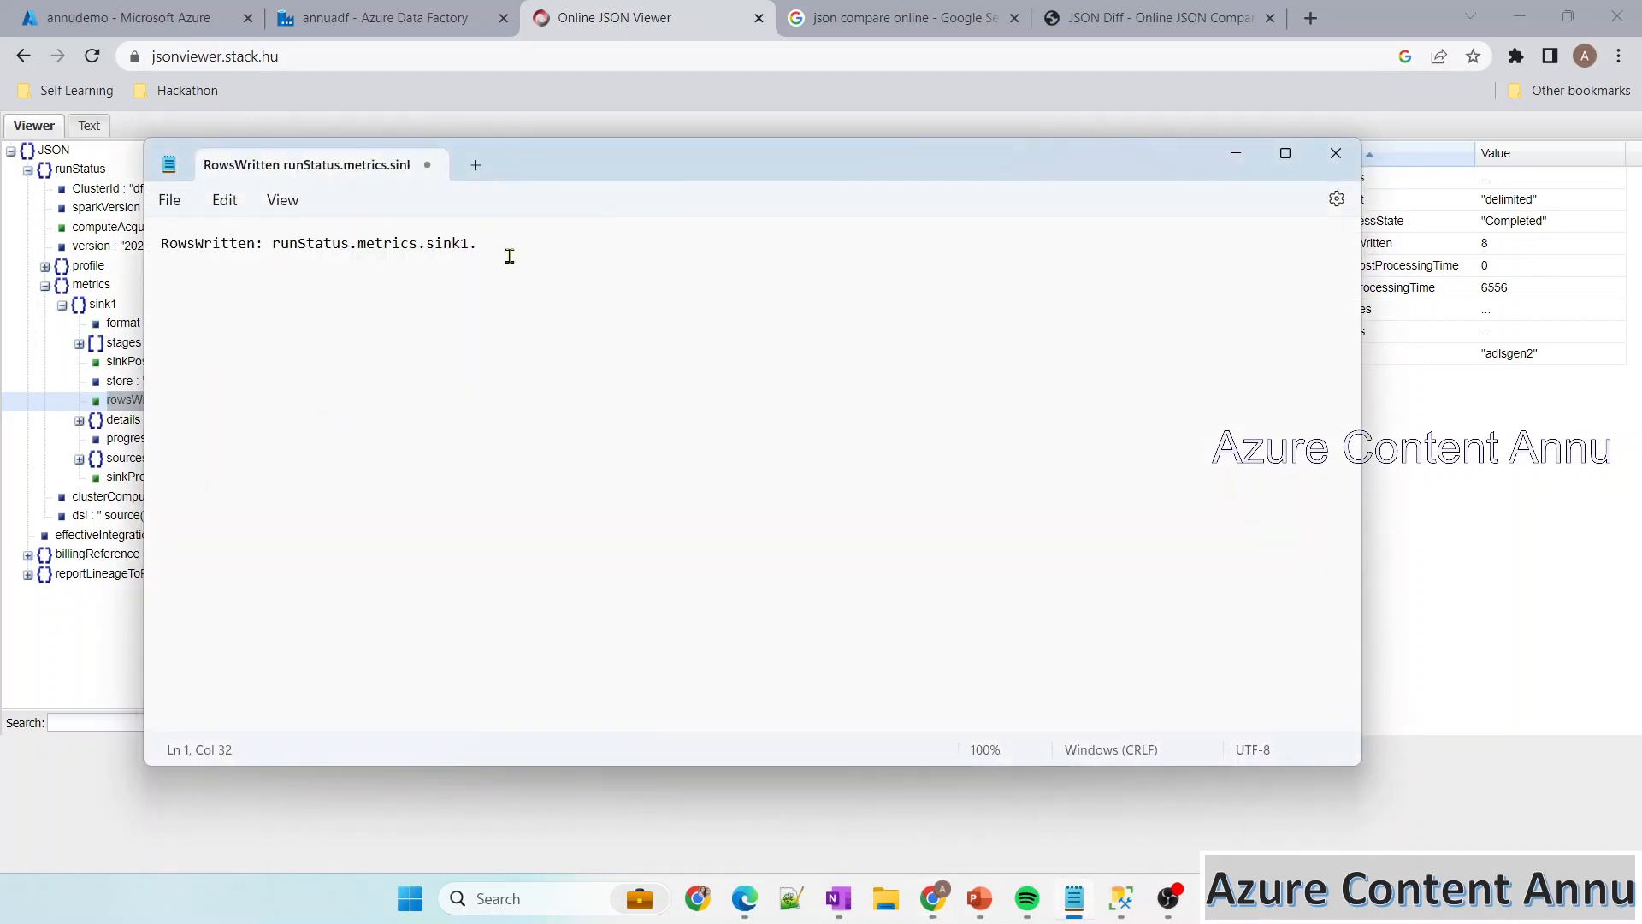
pyautogui.write('rowsWritten')
pyautogui.doubleClick(517, 243)
# In the Online JSON Viewer, expand sources and source1 under sink1 to locate rowsRead
pyautogui.hotkey('alt', 'Tab')
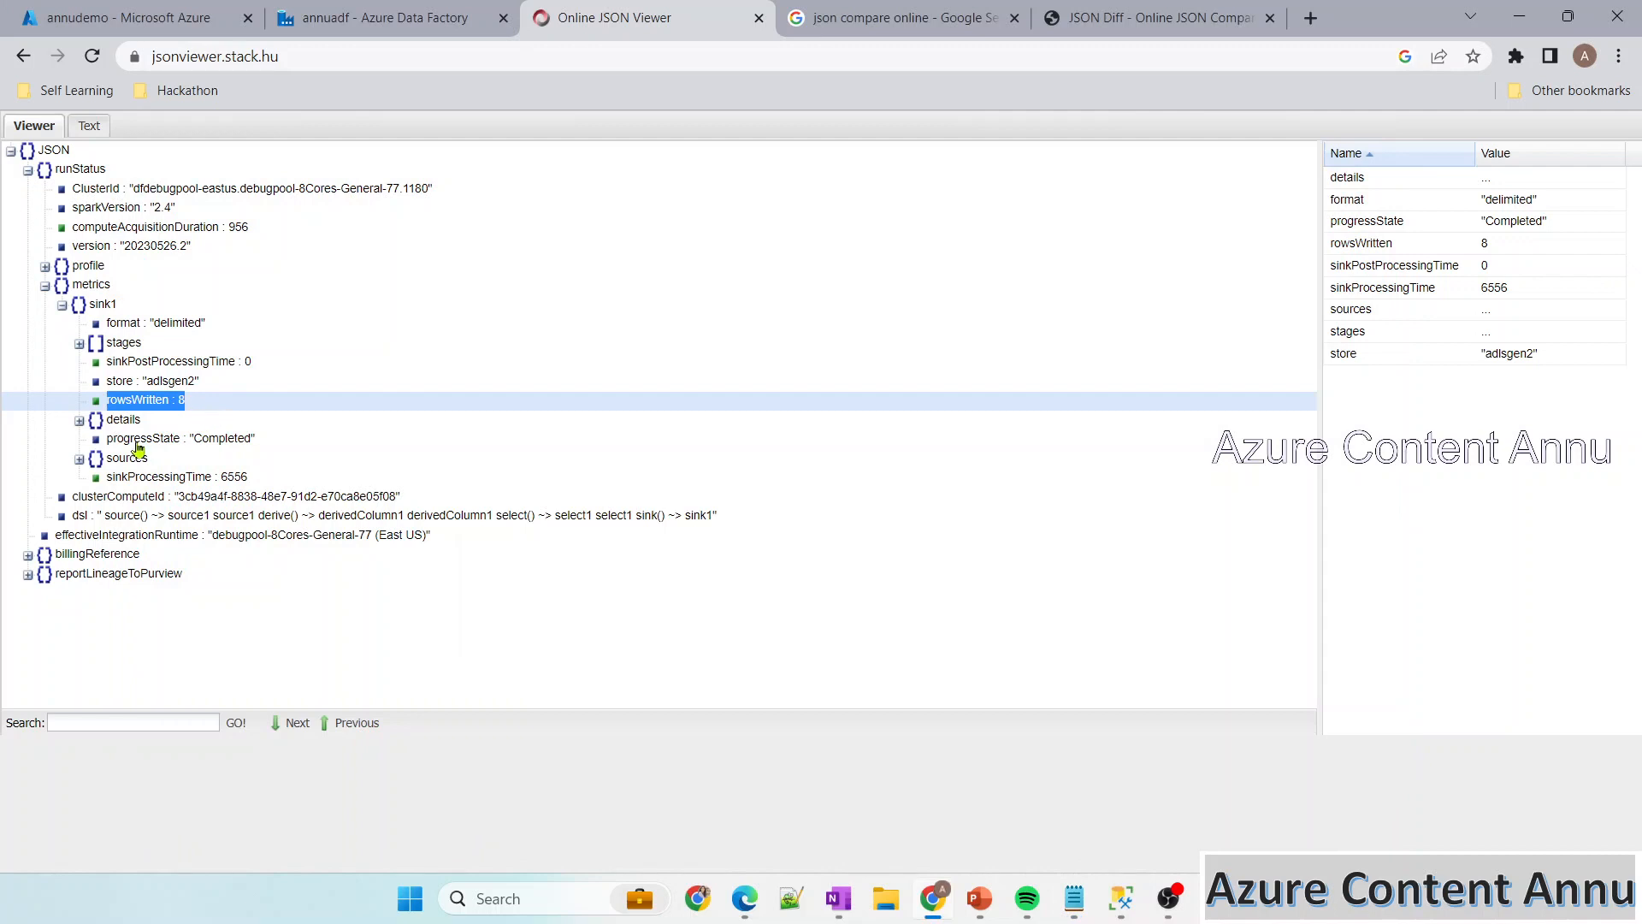
pyautogui.click(79, 461)
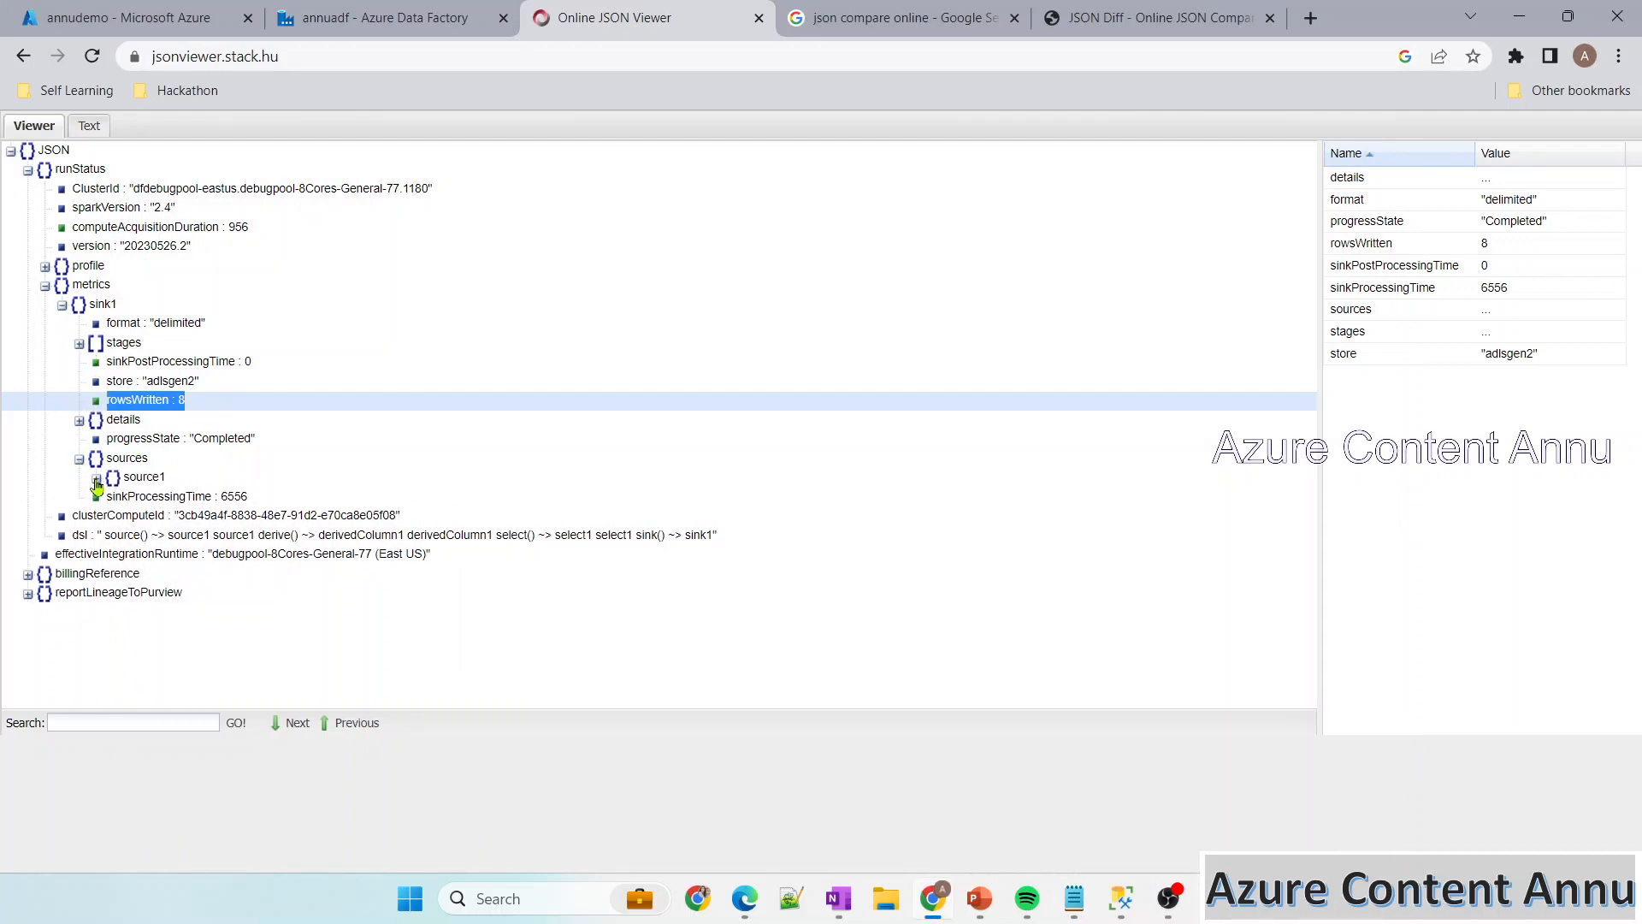
pyautogui.click(96, 480)
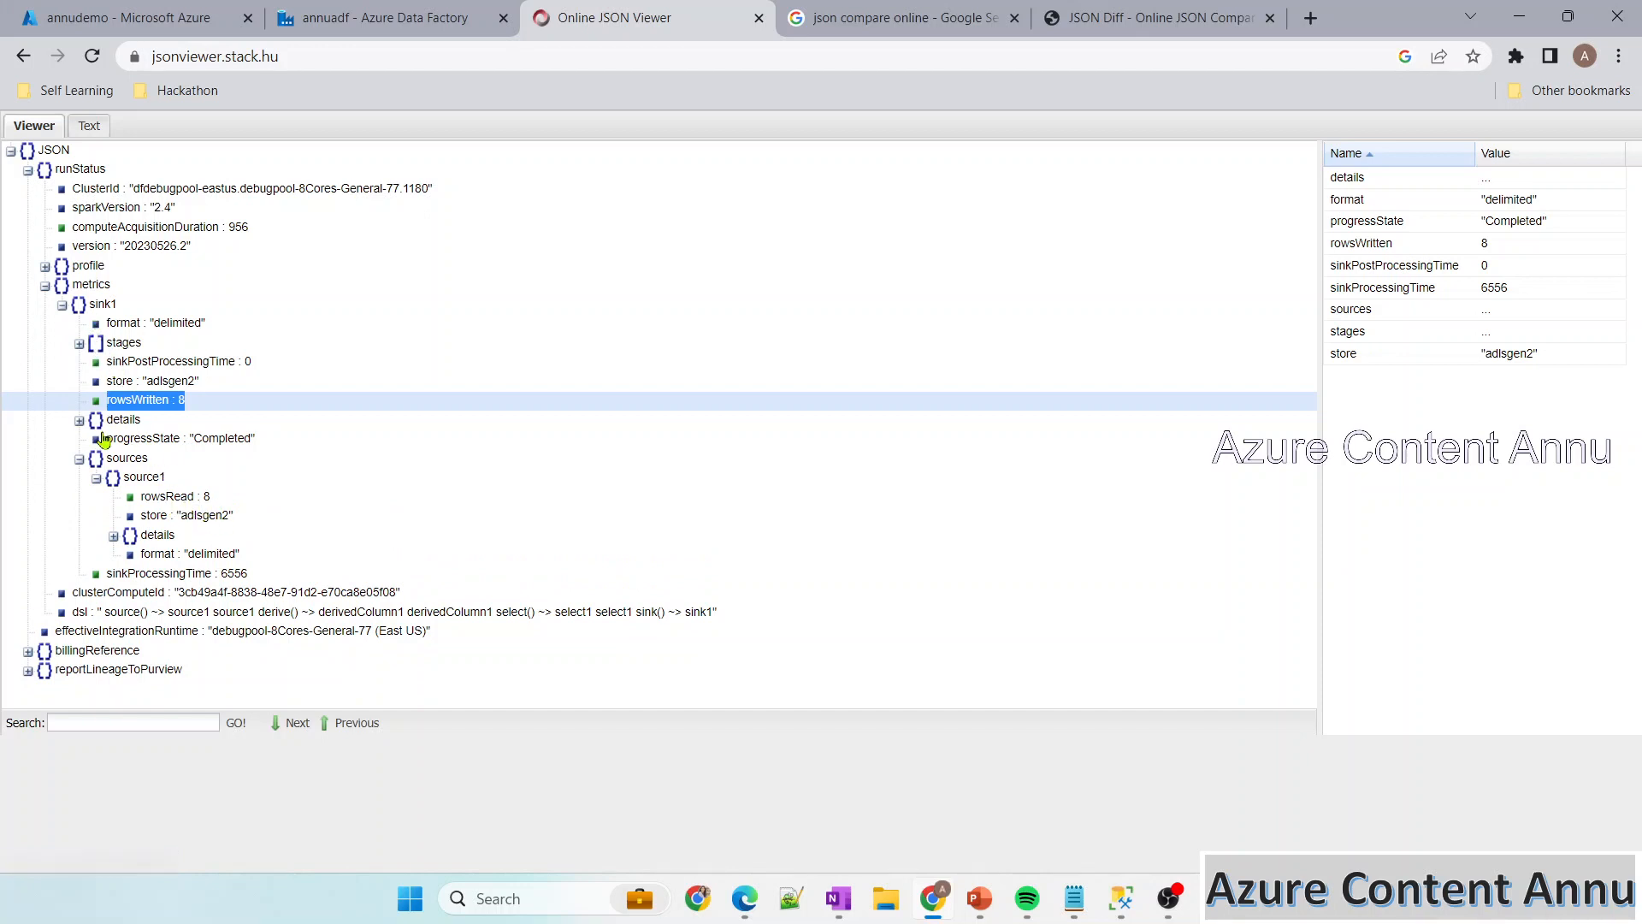
pyautogui.click(150, 494)
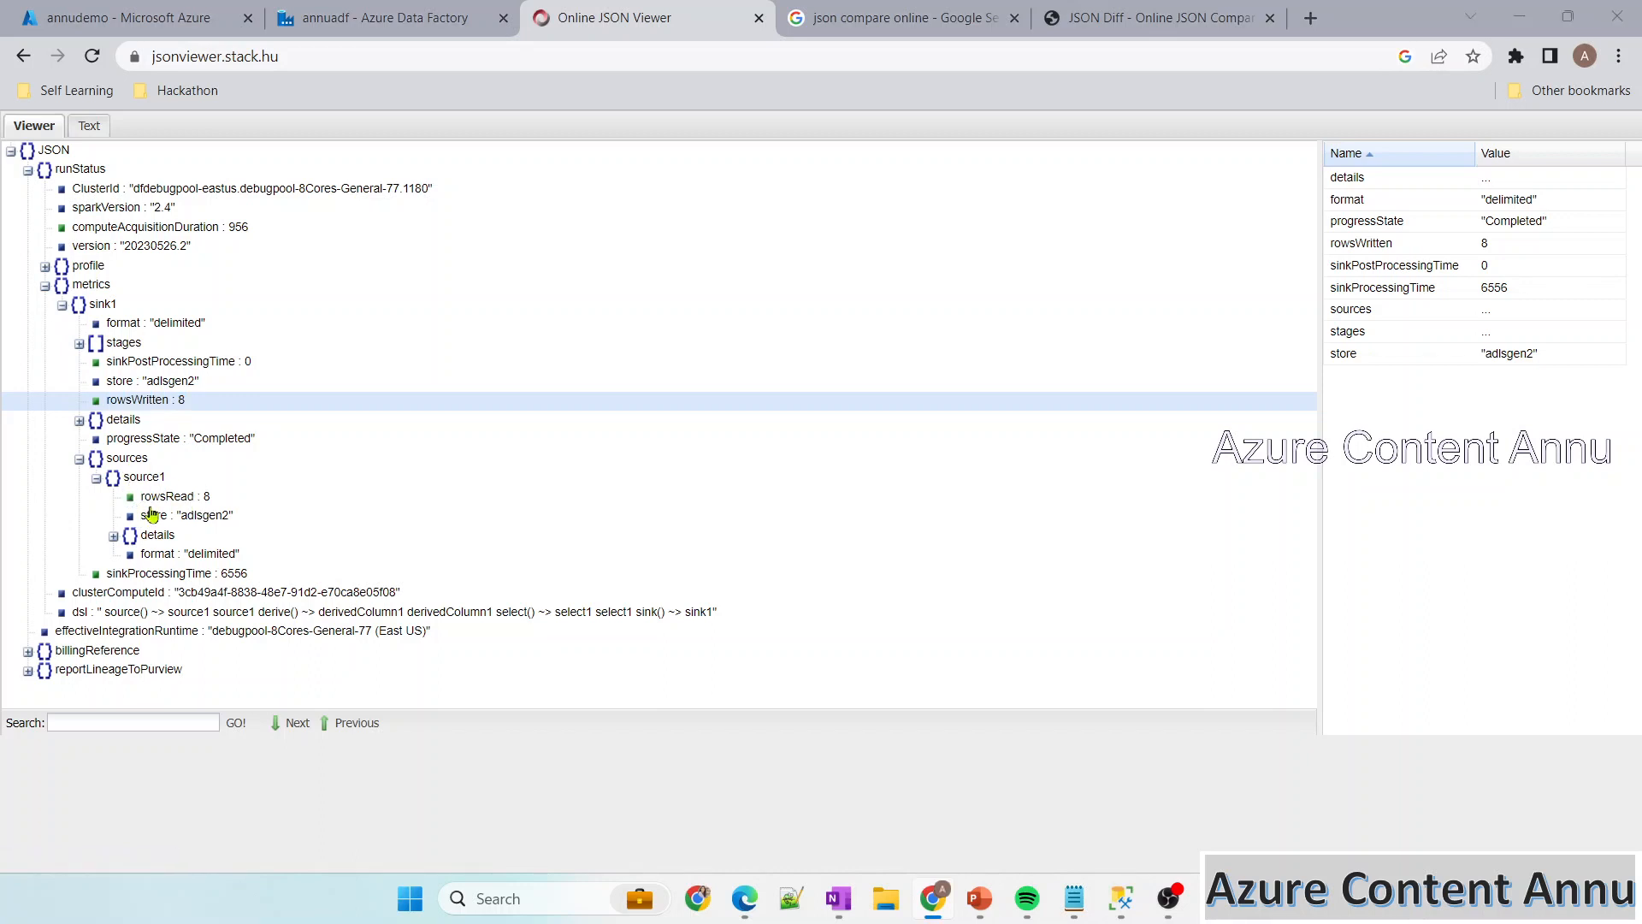
# Add a second line to the Notepad note reading "RowsRead: runStatus.metrics.sink1.sources.source1.rowsRead"
pyautogui.hotkey('alt', 'Tab')
pyautogui.moveTo(507, 159); pyautogui.dragTo(700, 172)
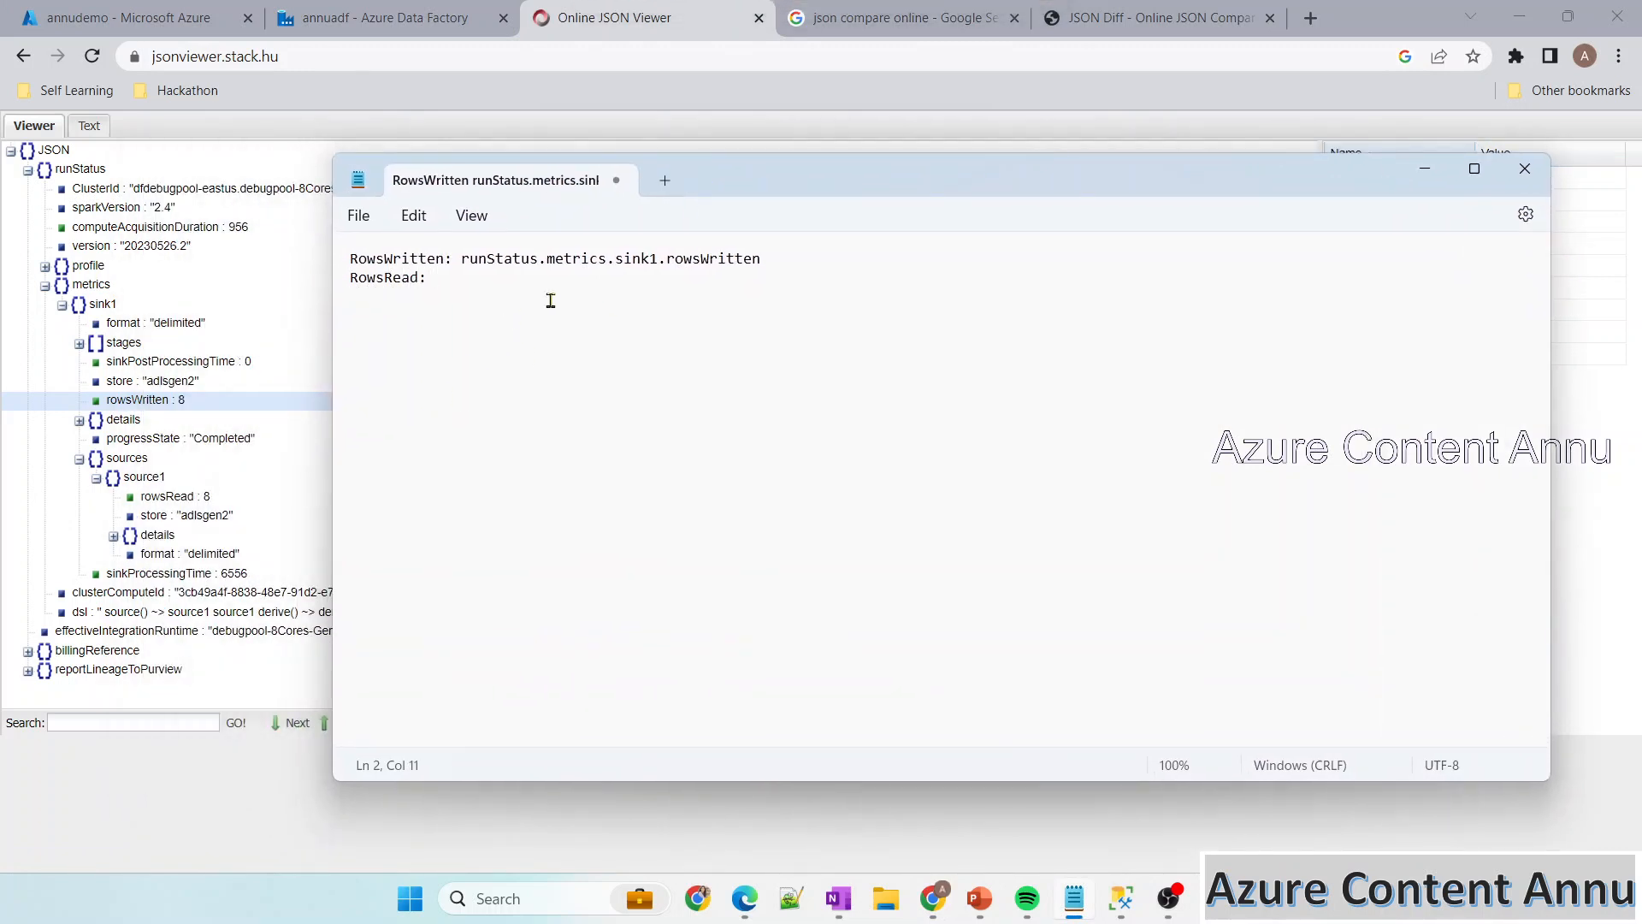
pyautogui.moveTo(459, 261); pyautogui.dragTo(667, 263)
pyautogui.hotkey('ctrl', 'c')
pyautogui.click(589, 309)
pyautogui.hotkey('ctrl', 'v')
pyautogui.click(590, 310)
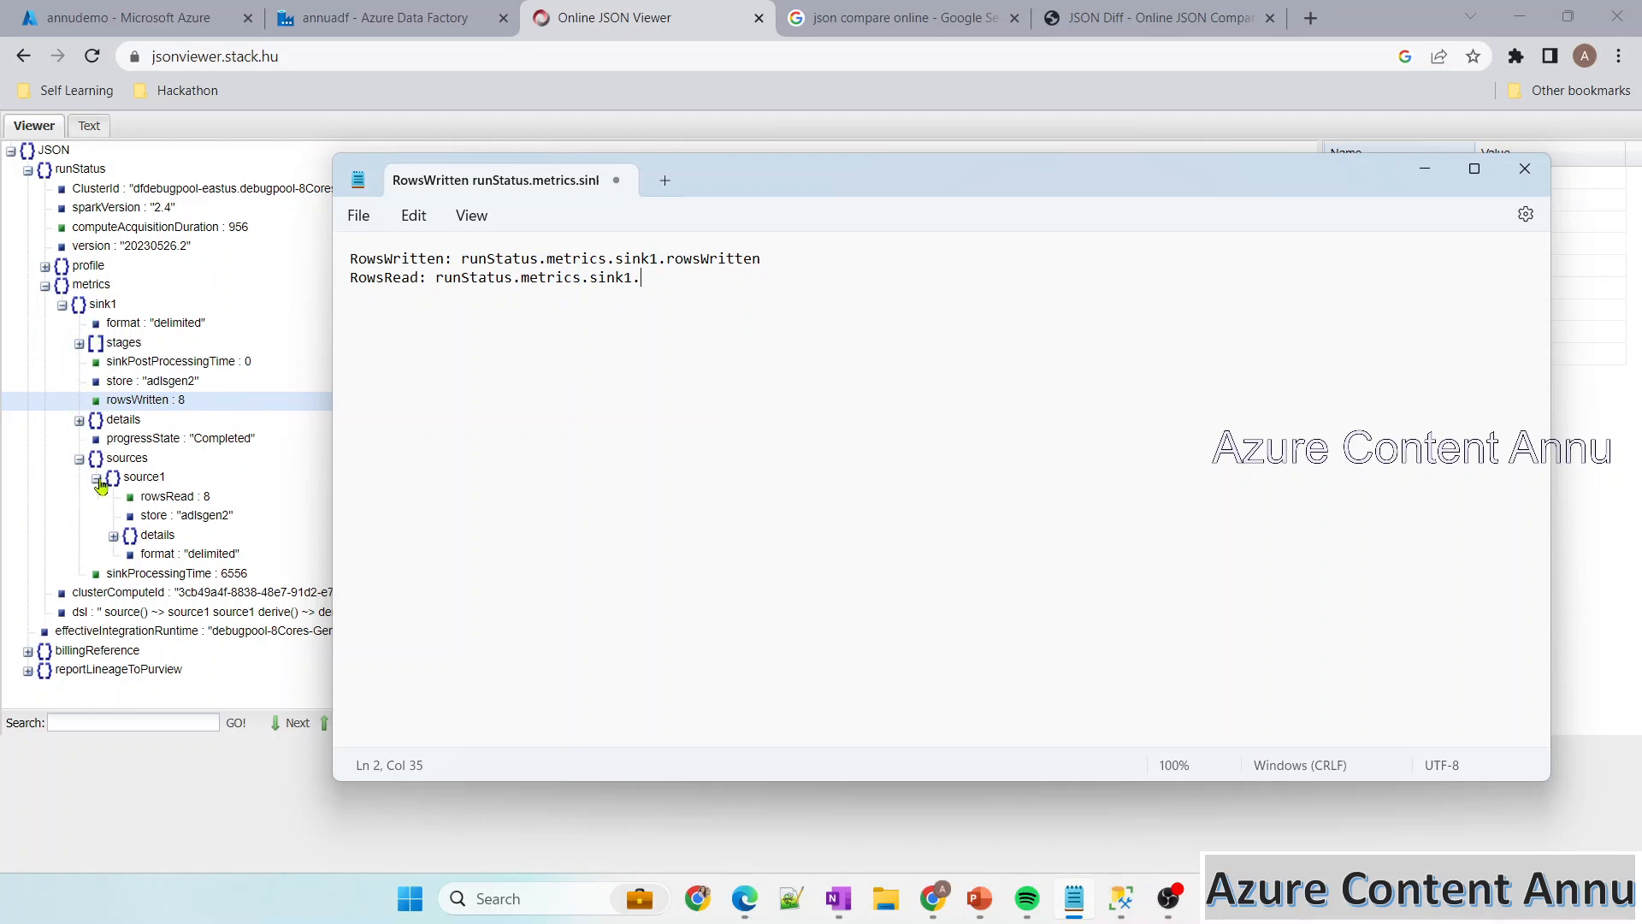
pyautogui.write('sources.source1.rowsRead')
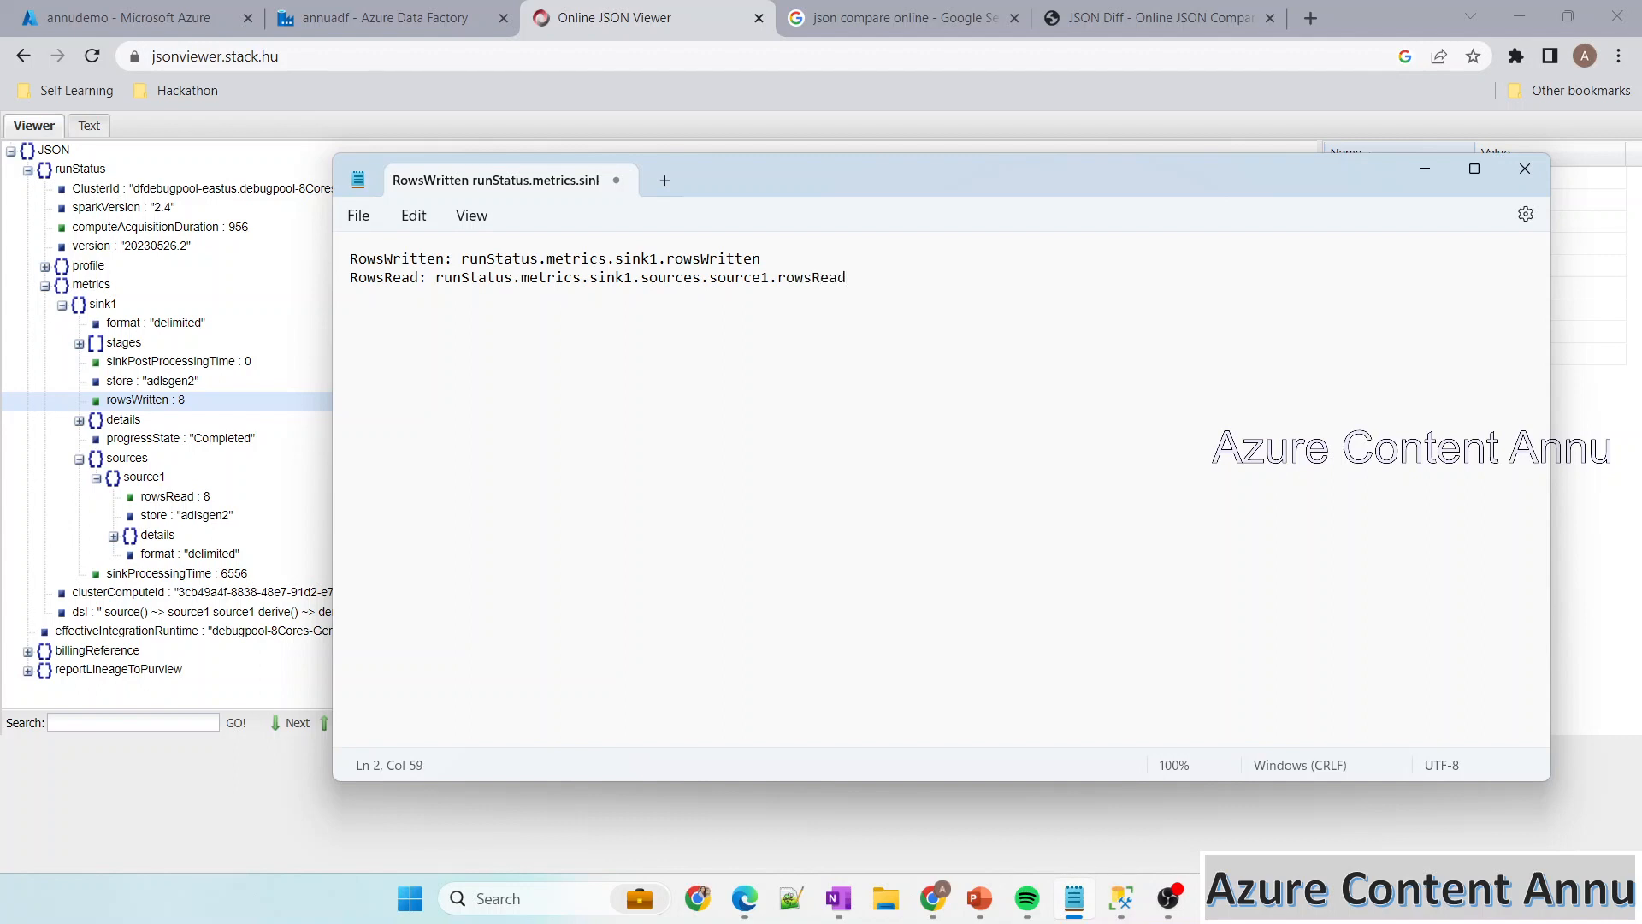
# Review the source1 and rowsRead parts of the RowsRead path in the note
pyautogui.doubleClick(818, 279)
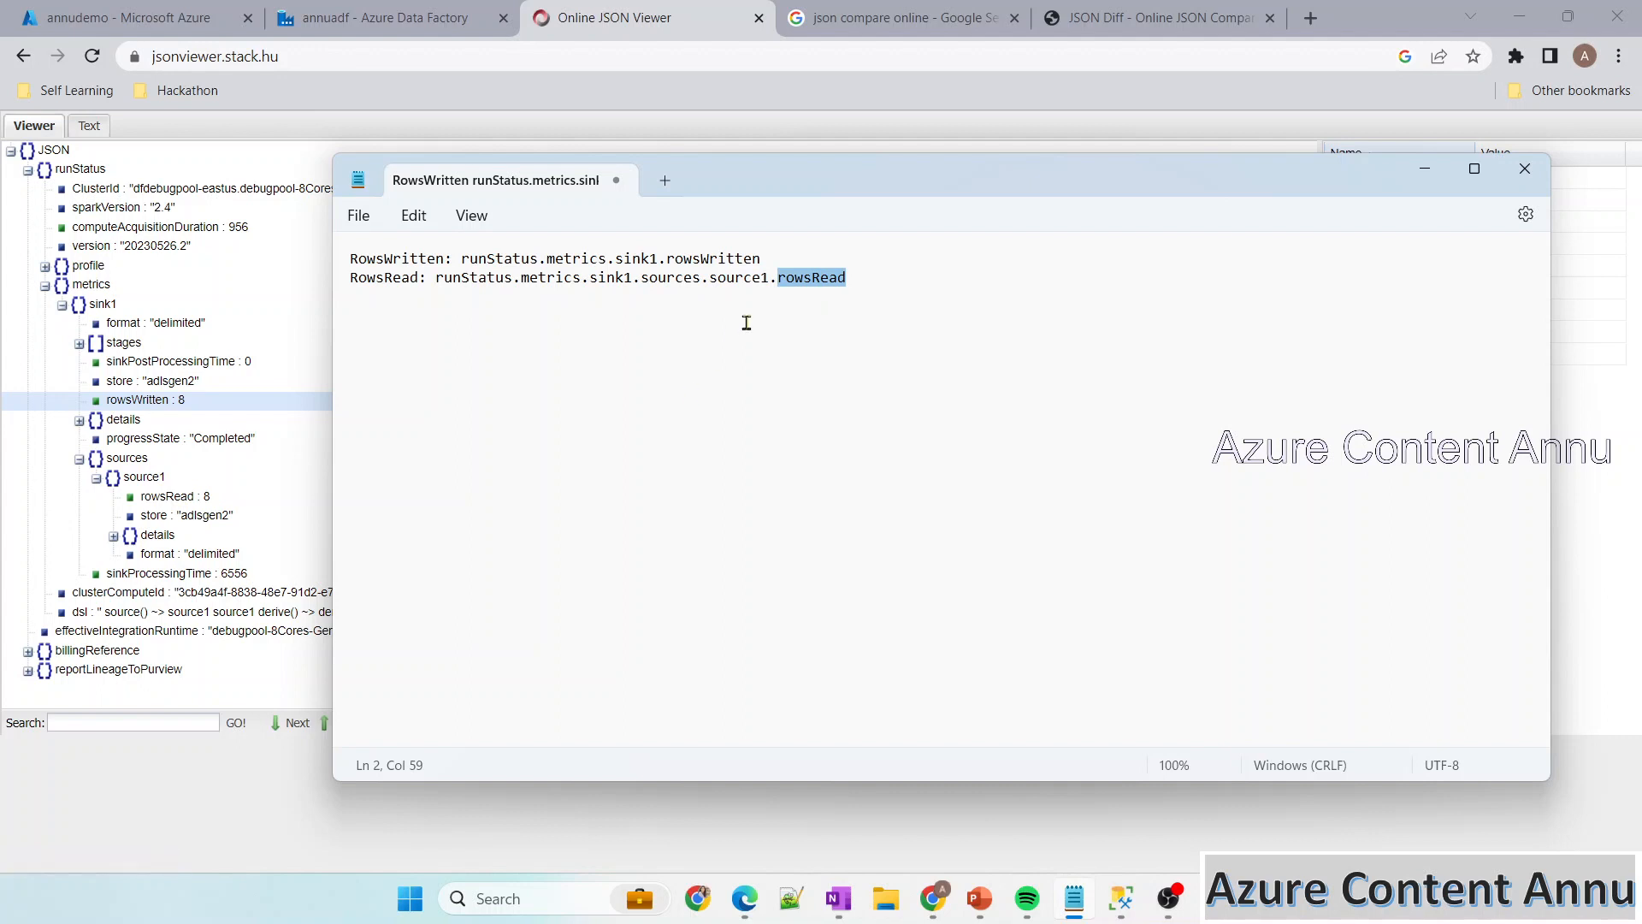
pyautogui.click(725, 275)
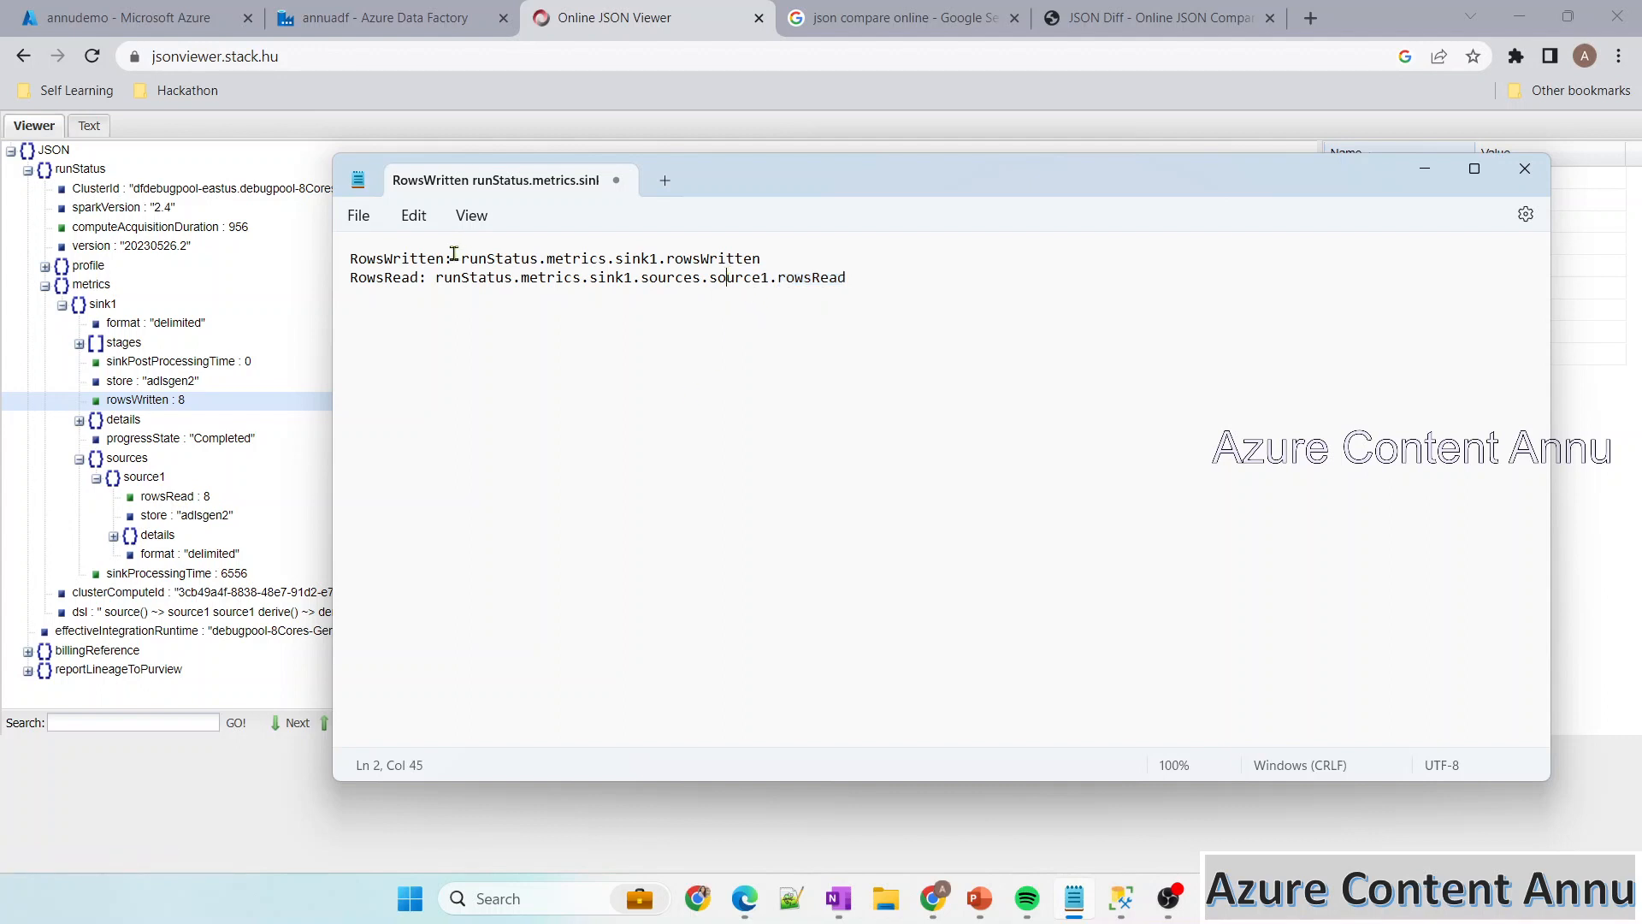
pyautogui.doubleClick(729, 271)
pyautogui.doubleClick(831, 279)
pyautogui.doubleClick(740, 278)
pyautogui.doubleClick(832, 282)
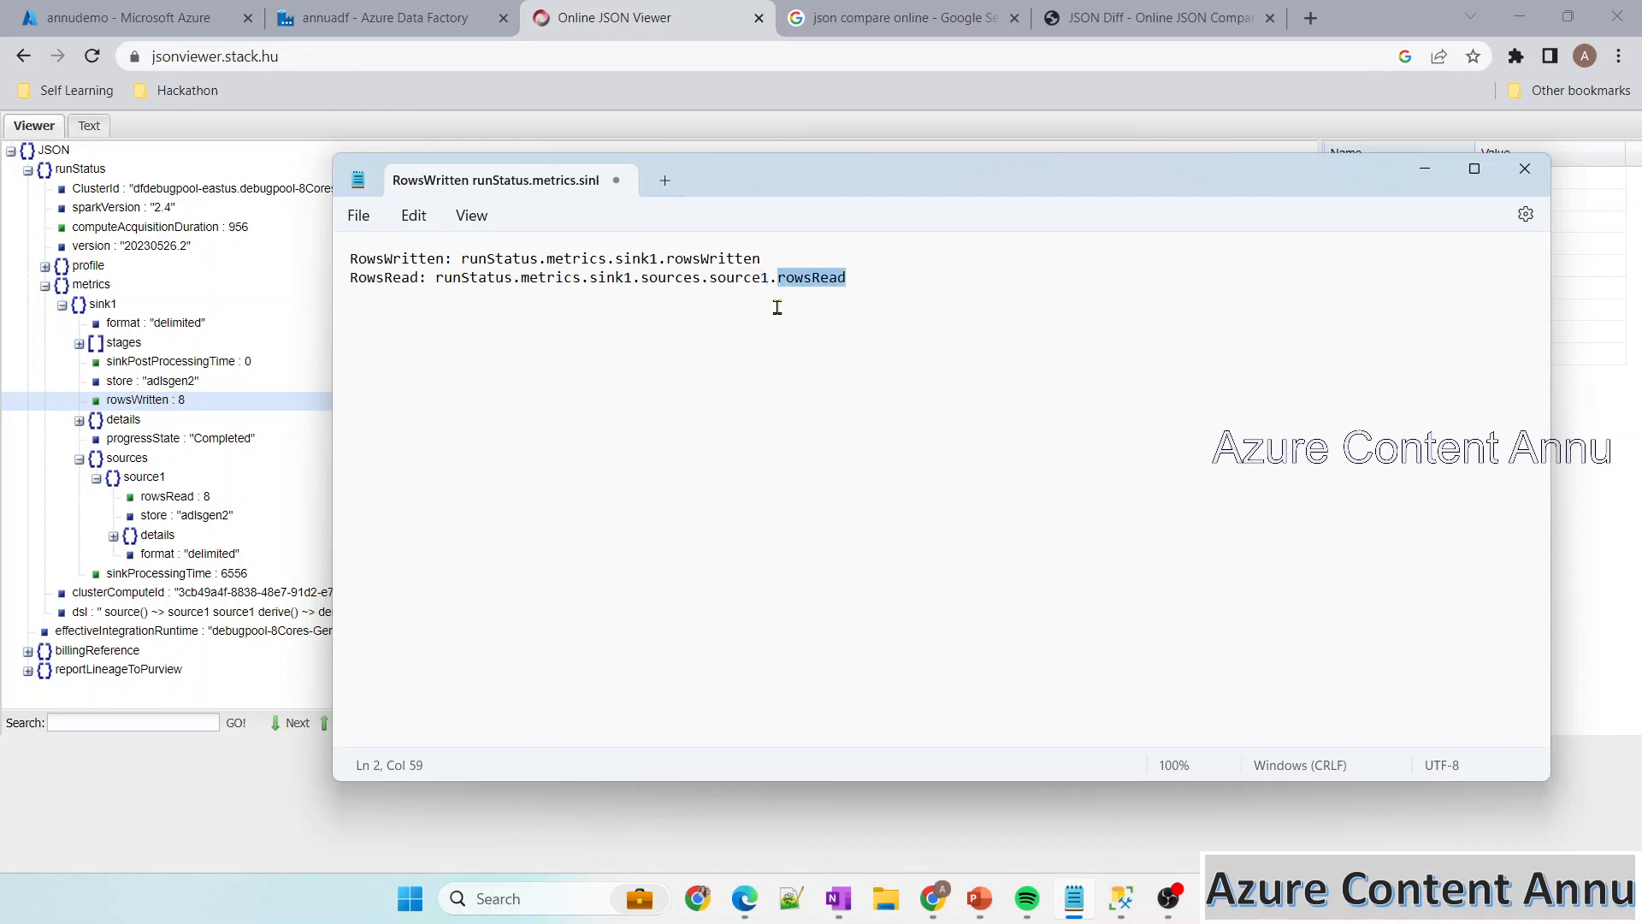
pyautogui.click(711, 316)
# Switch to SQL Server Management Studio and check the parameters of the dbo.SP_DFExecutionDetails procedure
pyautogui.click(320, 337)
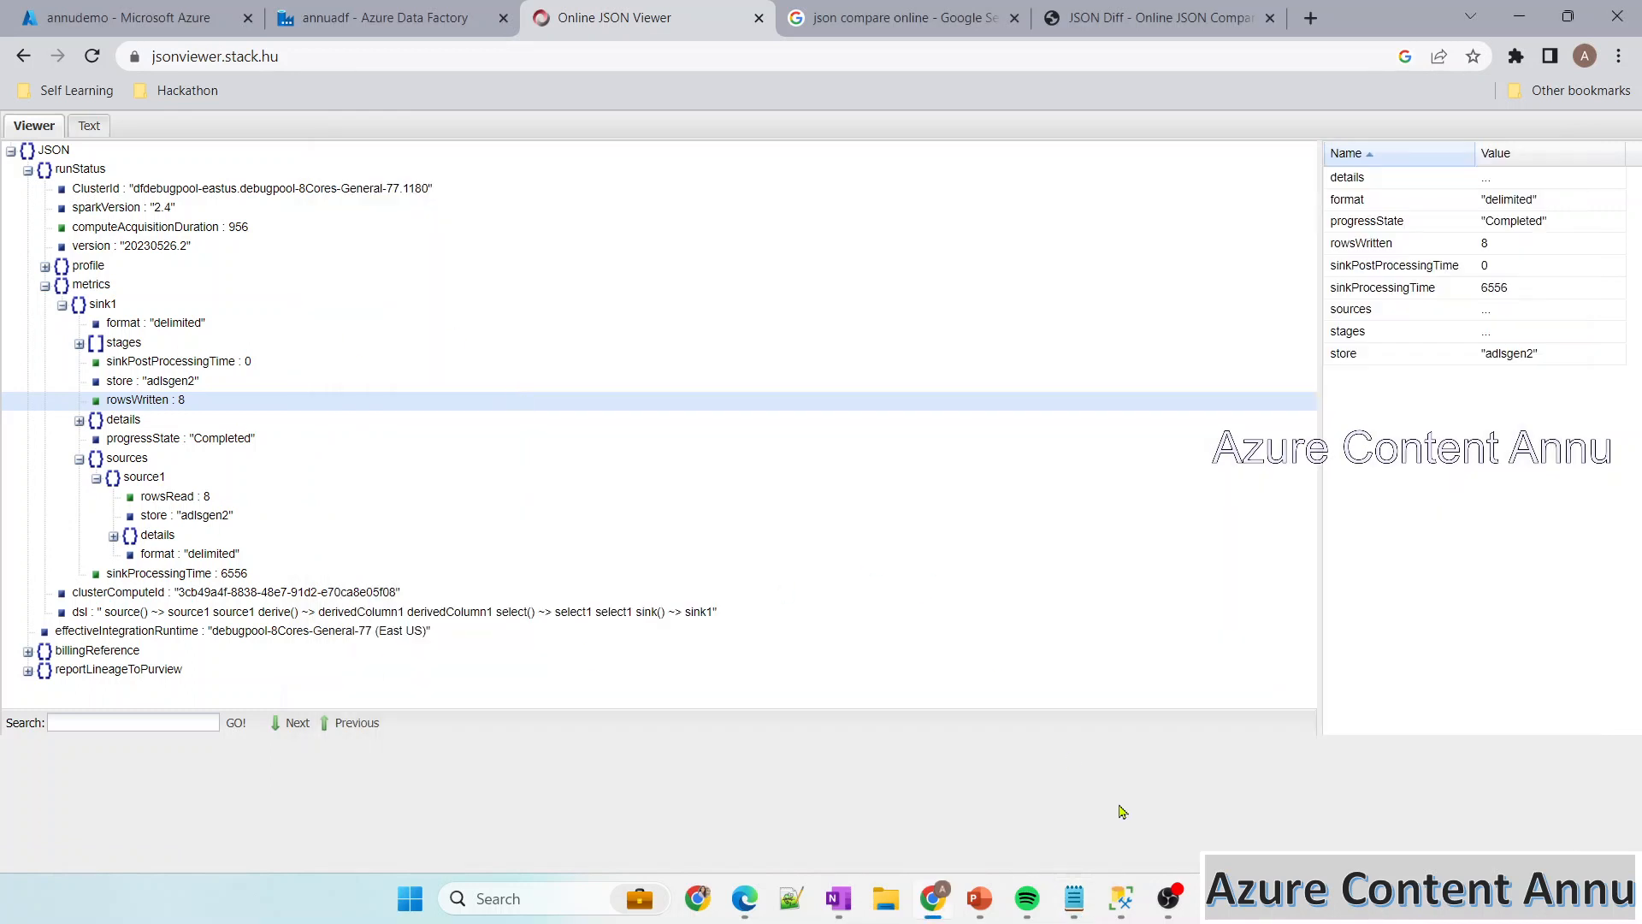
pyautogui.click(1121, 898)
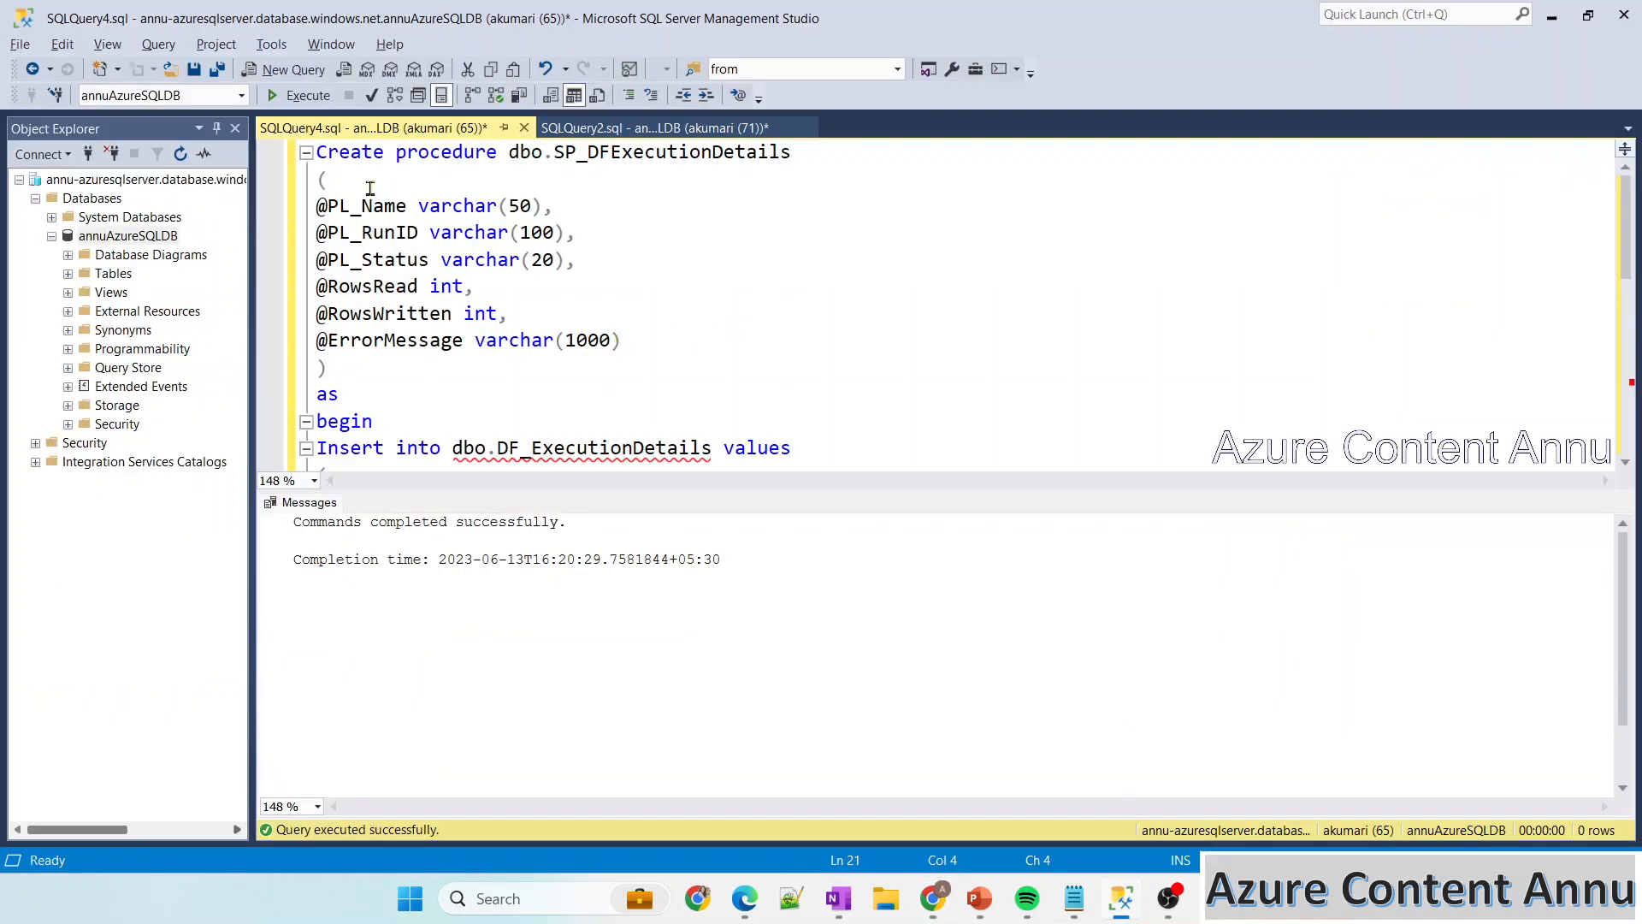
pyautogui.hotkey('alt', 'Tab')
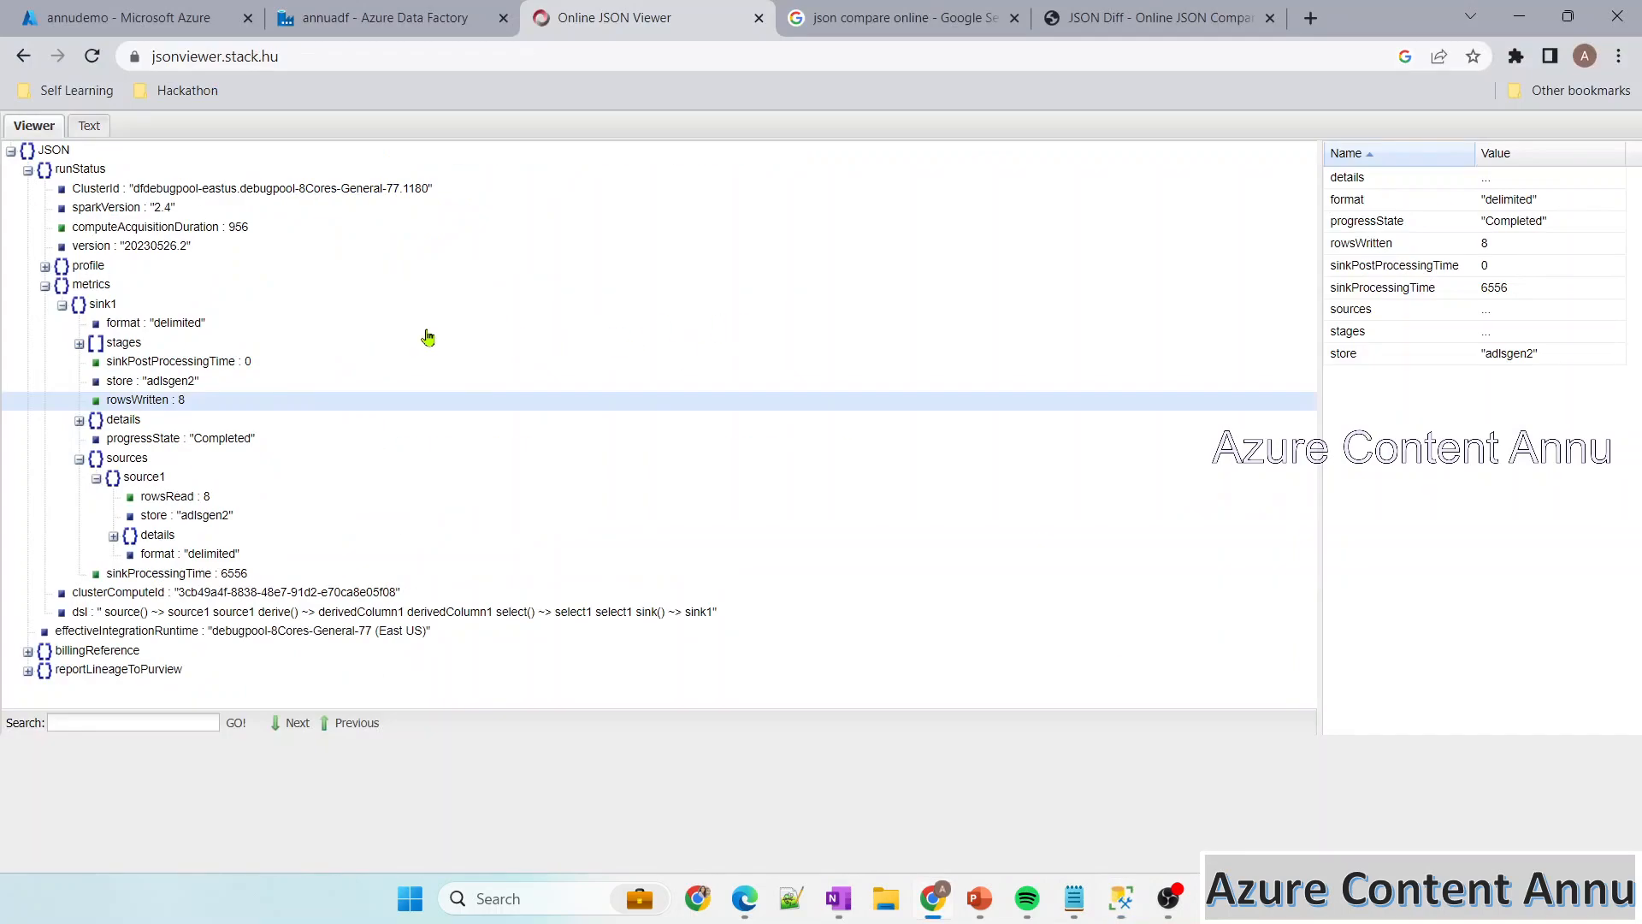
# Return to Azure Data Factory, close the activity output and enlarge the pipeline37 canvas area
pyautogui.click(399, 18)
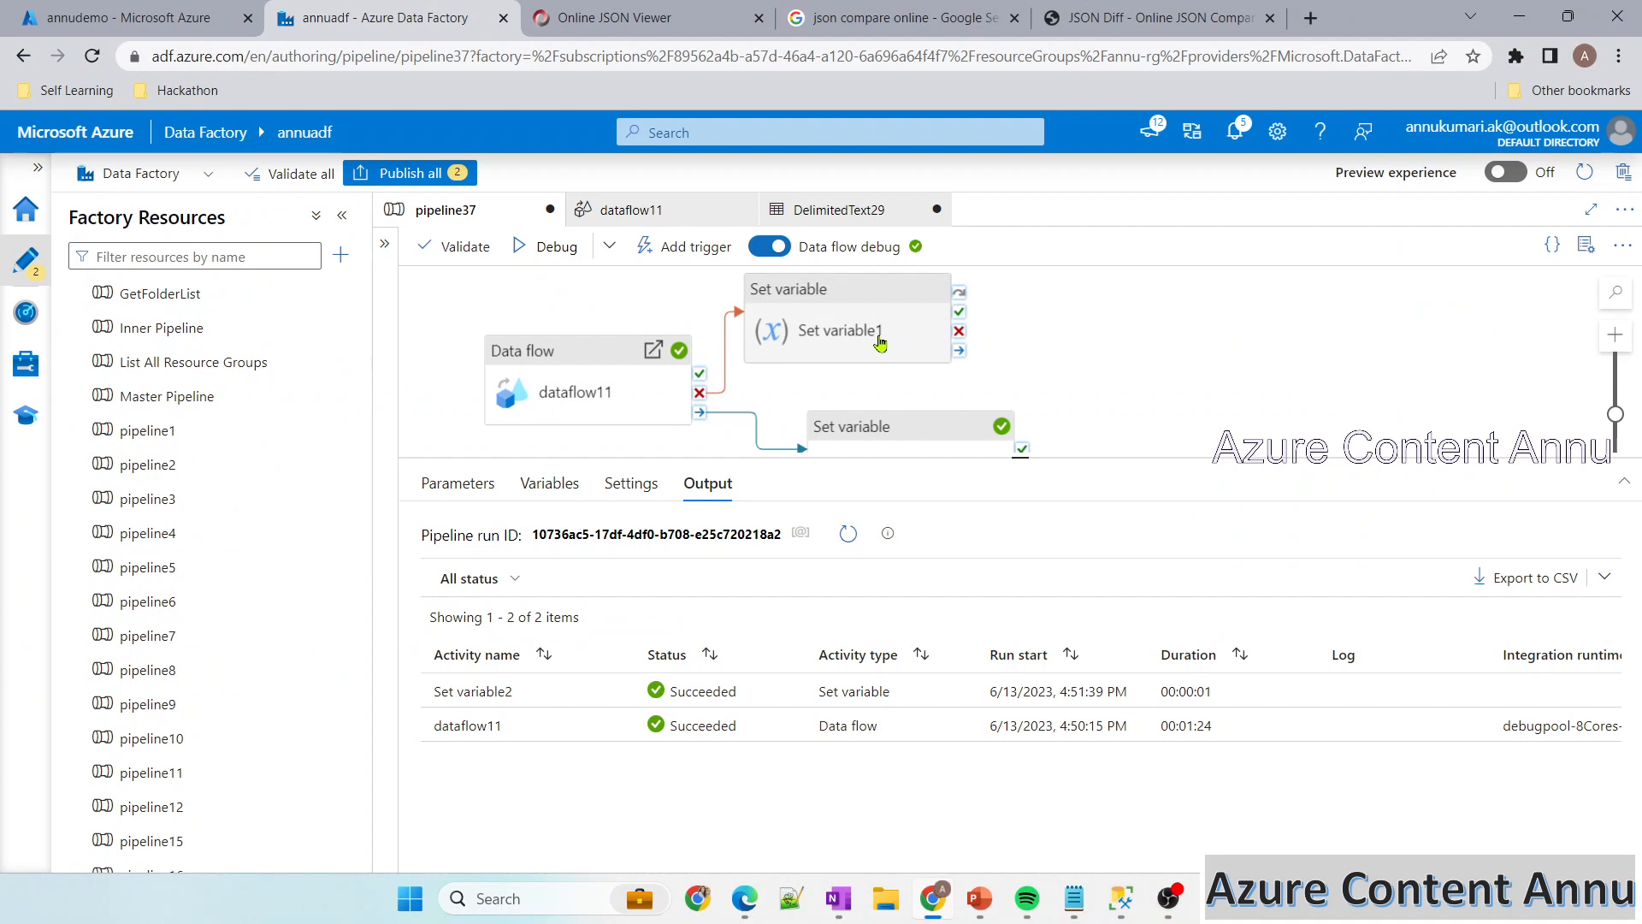
pyautogui.moveTo(1020, 456); pyautogui.dragTo(1006, 594)
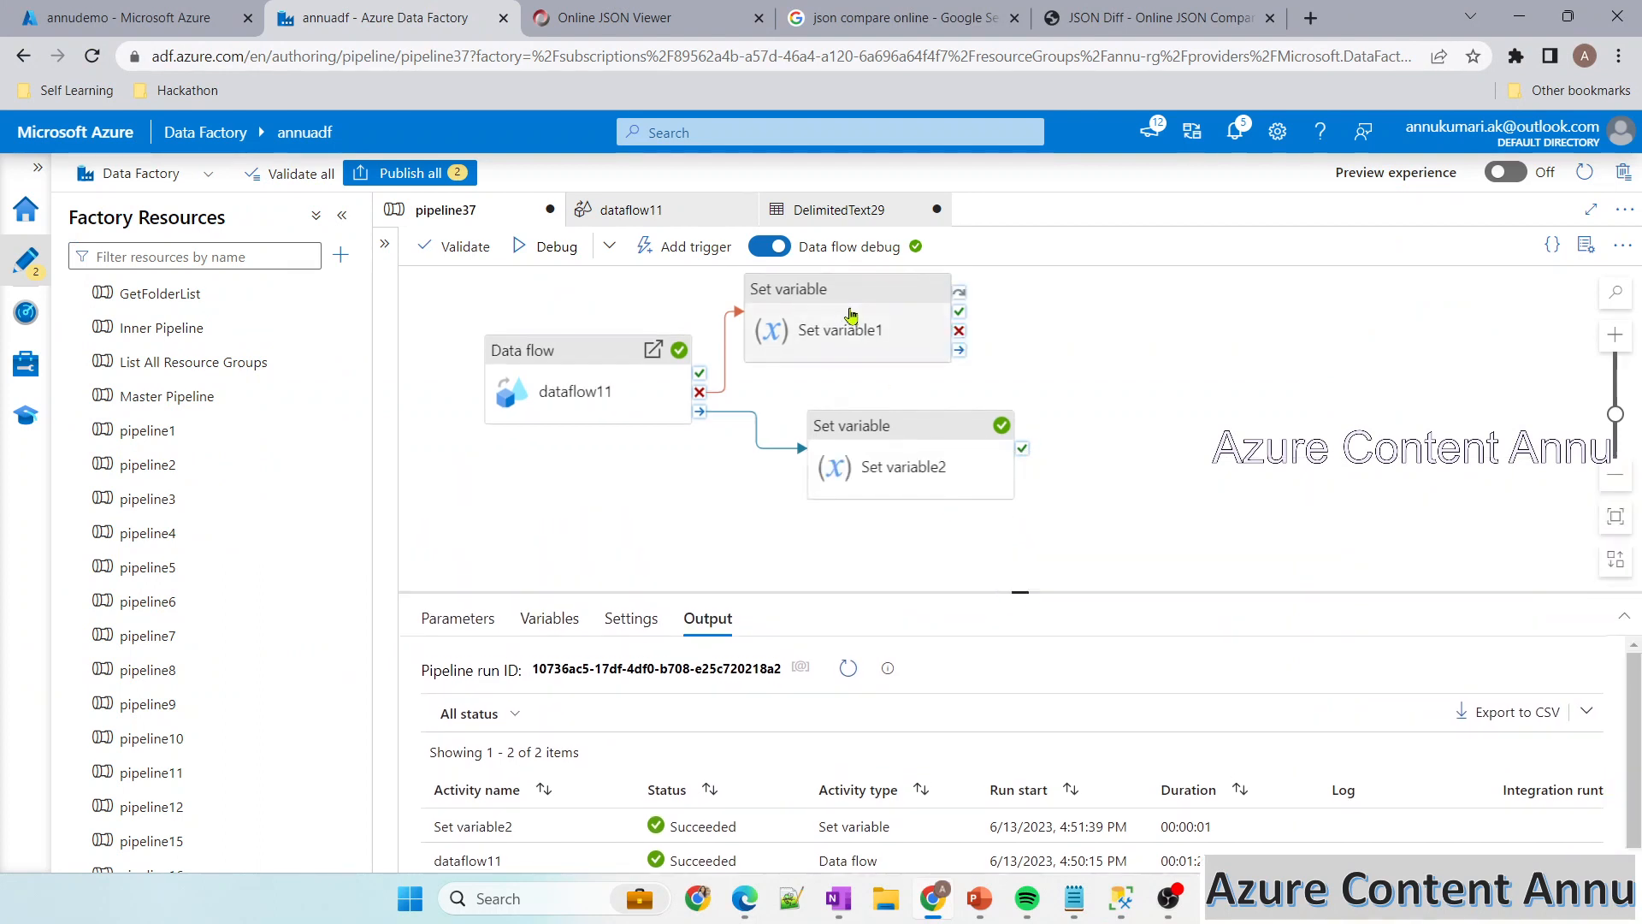
# Copy the value expression @{activity('dataflow11').Error.message} of the Set variable1 activity into the Notepad note below the RowsRead path
pyautogui.click(855, 319)
pyautogui.moveTo(899, 753); pyautogui.dragTo(623, 751)
pyautogui.hotkey('ctrl', 'c')
pyautogui.click(1074, 898)
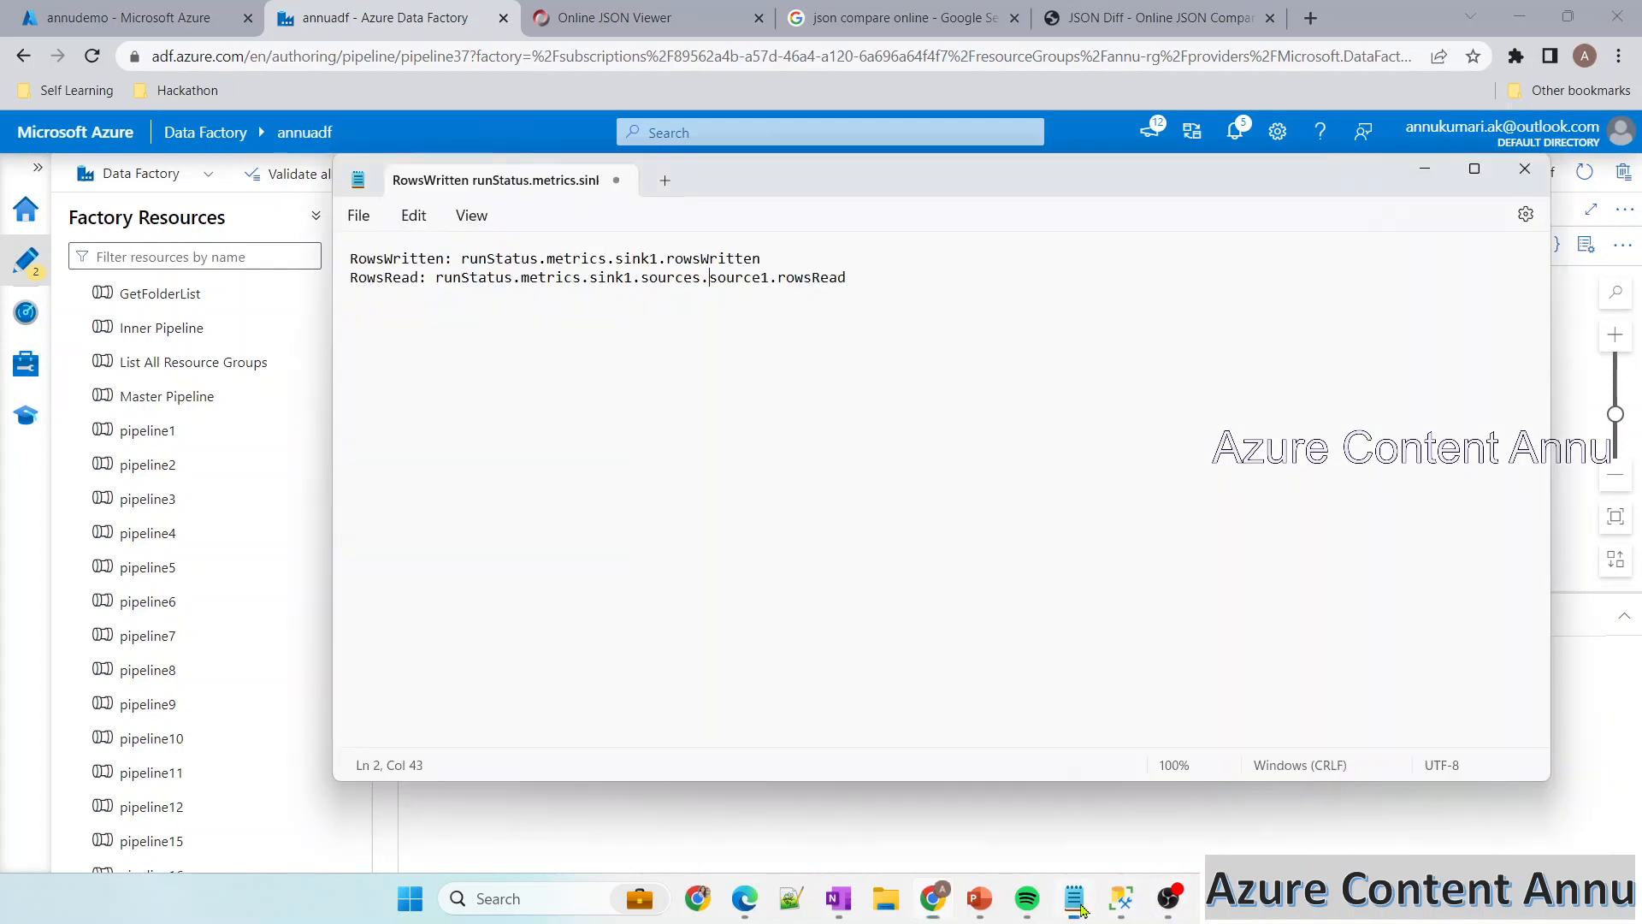
pyautogui.hotkey('ctrl', 'v')
pyautogui.hotkey('alt', 'Tab')
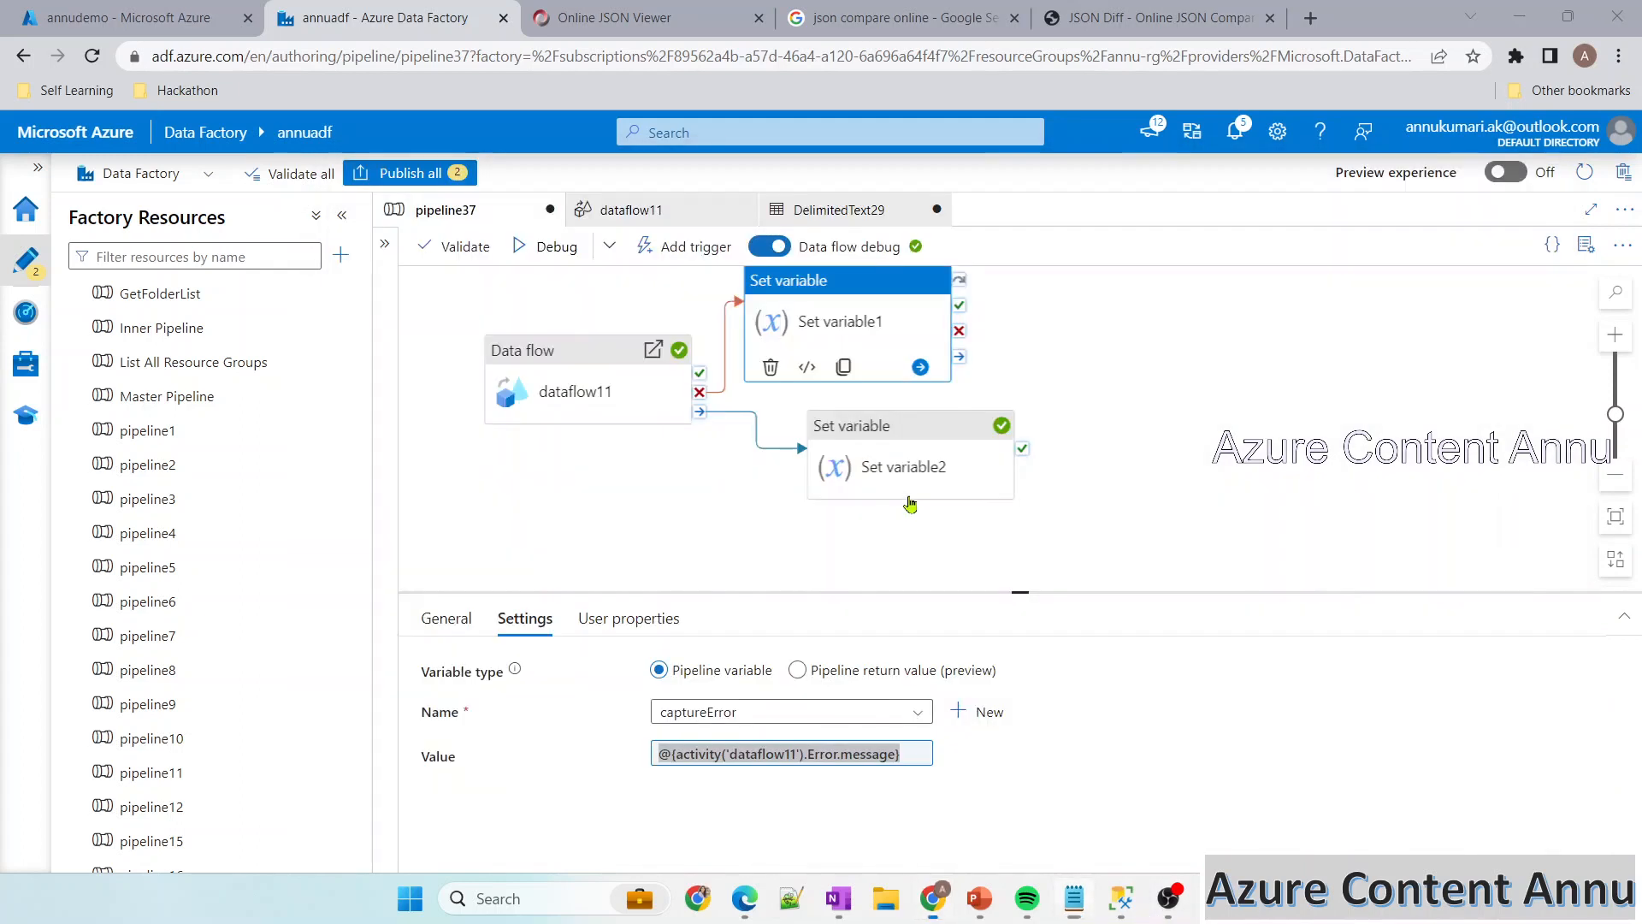
pyautogui.click(868, 483)
pyautogui.moveTo(907, 768); pyautogui.dragTo(576, 766)
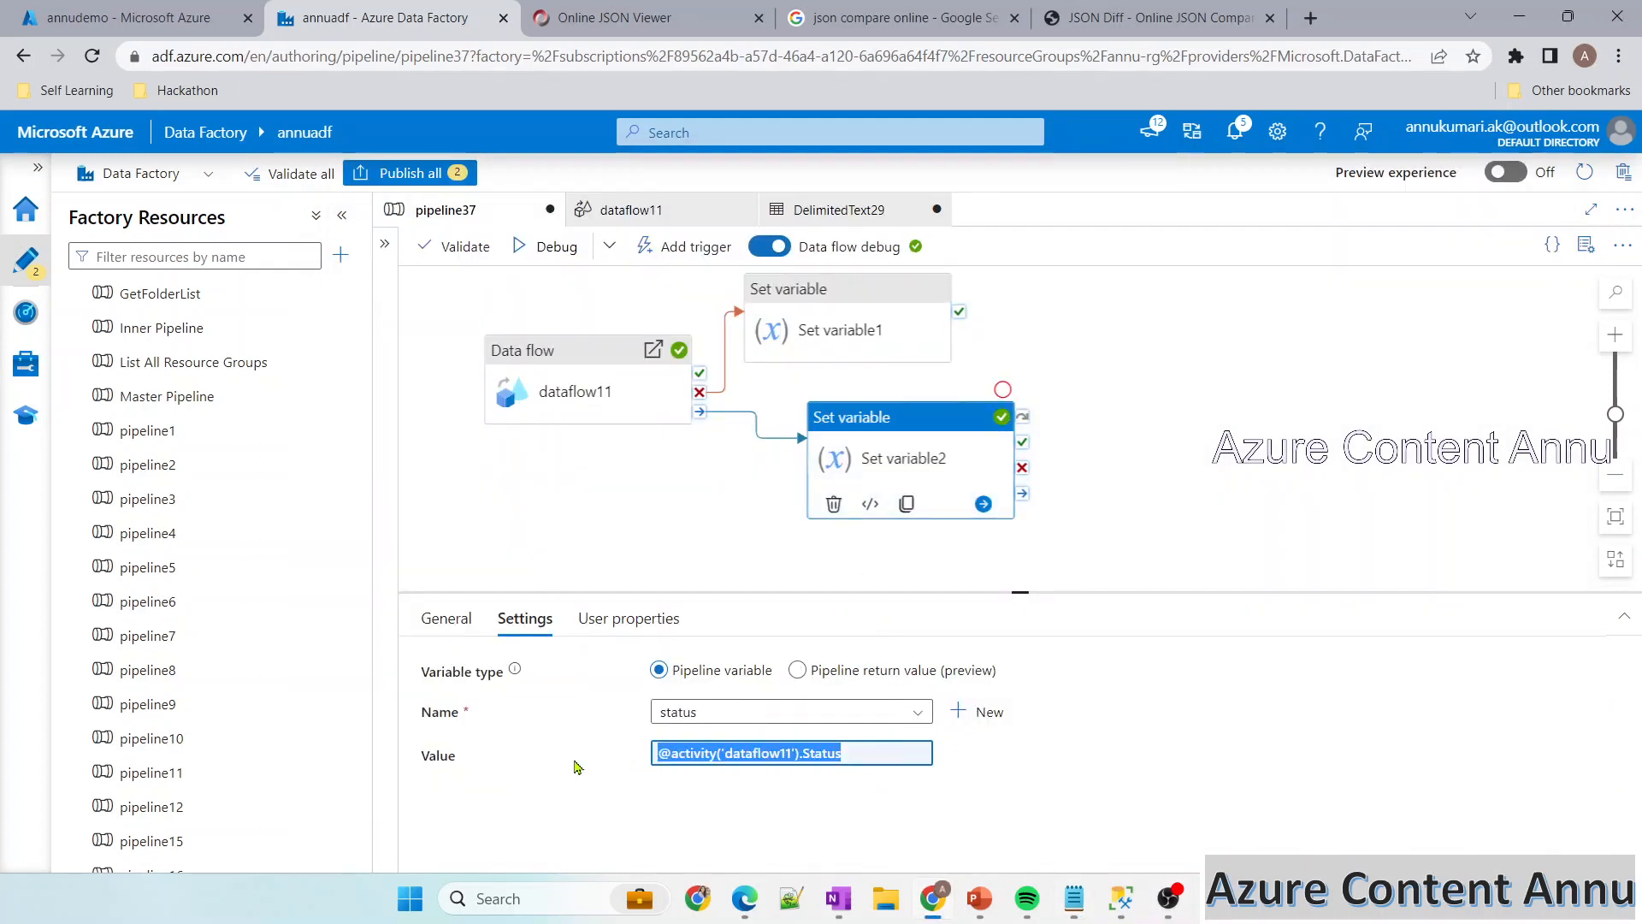
pyautogui.hotkey('alt', 'Tab')
pyautogui.write("@{activity('dataflow11').status}")
pyautogui.hotkey('alt', 'Tab')
# Delete the Set variable1 and Set variable2 activities from the pipeline37 canvas
pyautogui.click(812, 325)
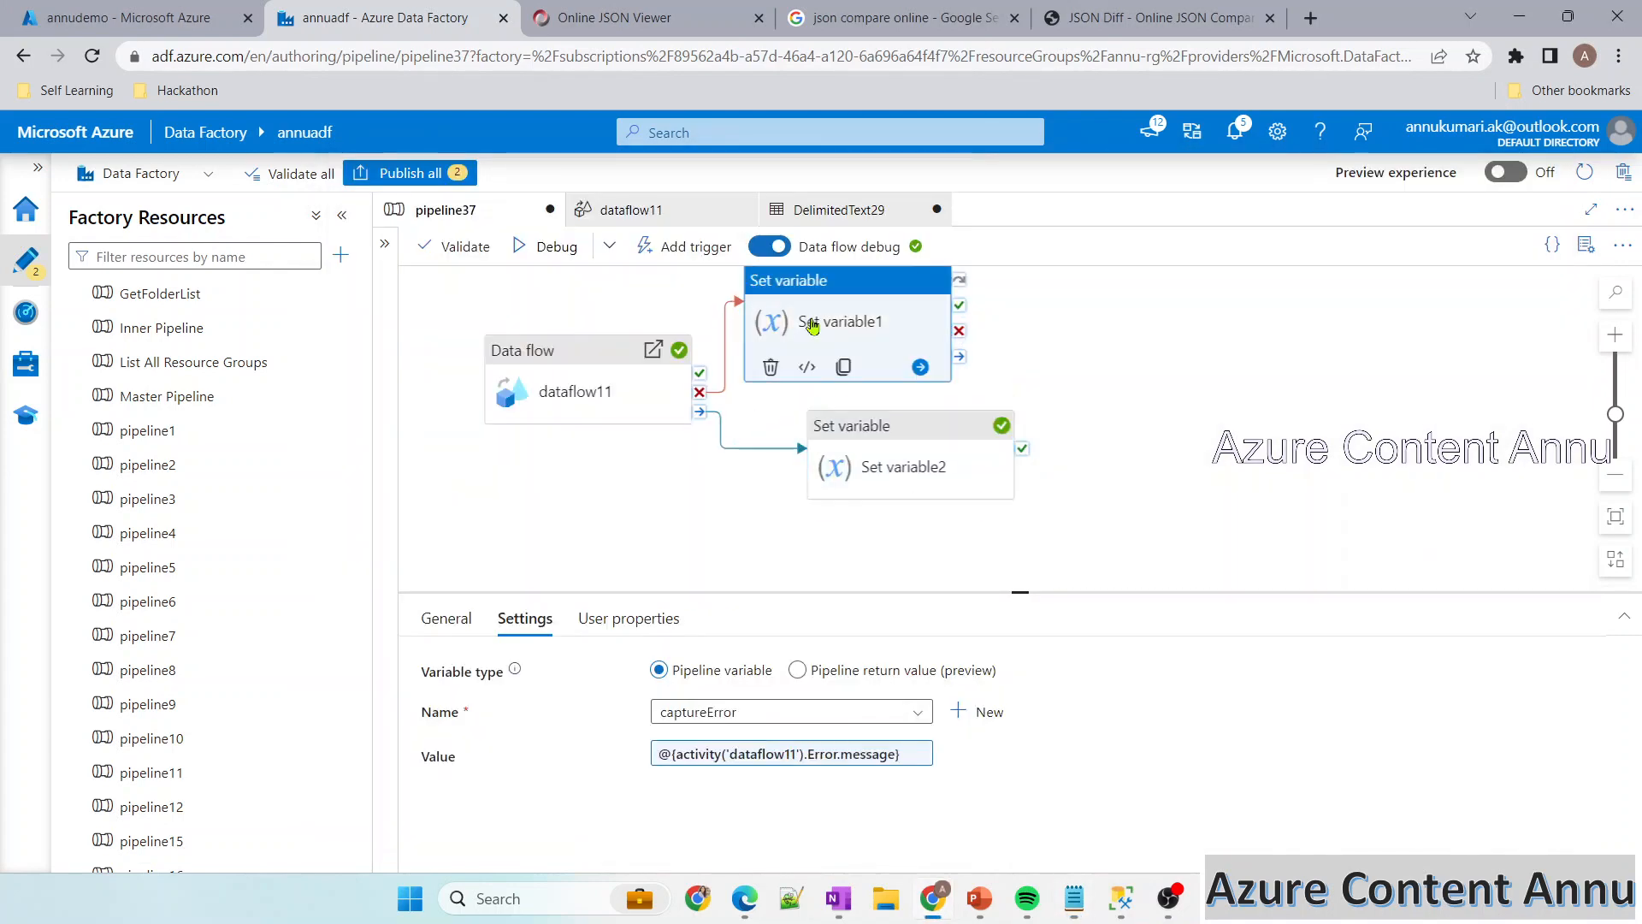
pyautogui.press('Delete')
pyautogui.click(872, 451)
pyautogui.press('Delete')
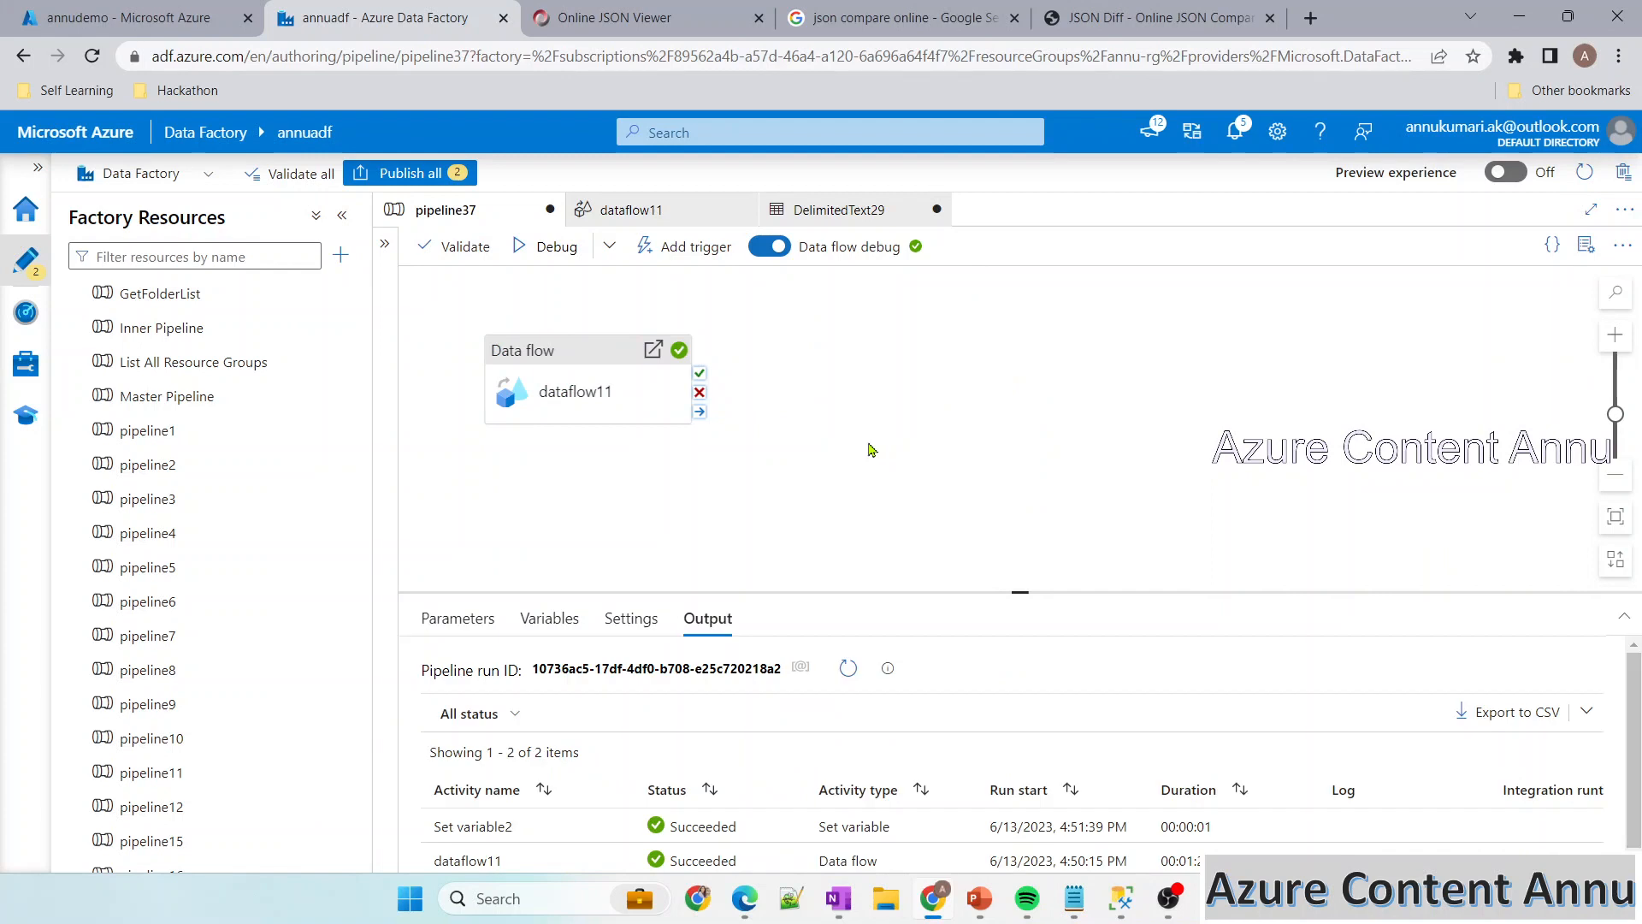
# Add a Stored procedure activity to pipeline37 and connect dataflow11 to it with an on-completion dependency
pyautogui.click(384, 244)
pyautogui.click(447, 285)
pyautogui.write('stor')
pyautogui.moveTo(473, 352); pyautogui.dragTo(1108, 357)
pyautogui.click(896, 395)
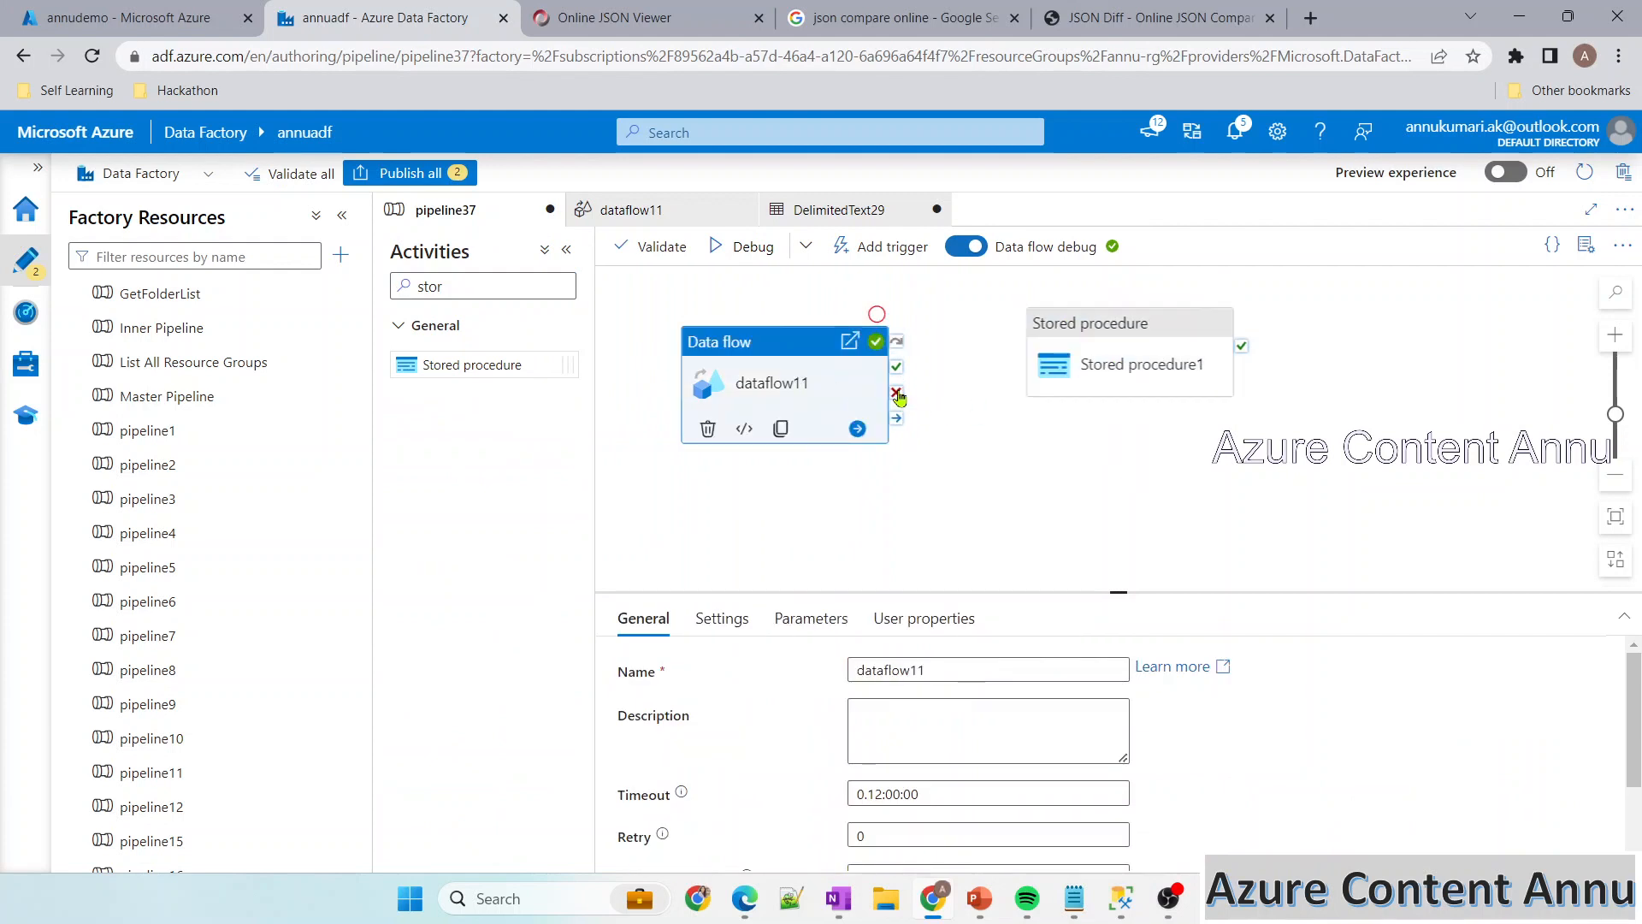
pyautogui.moveTo(896, 425); pyautogui.dragTo(1101, 366)
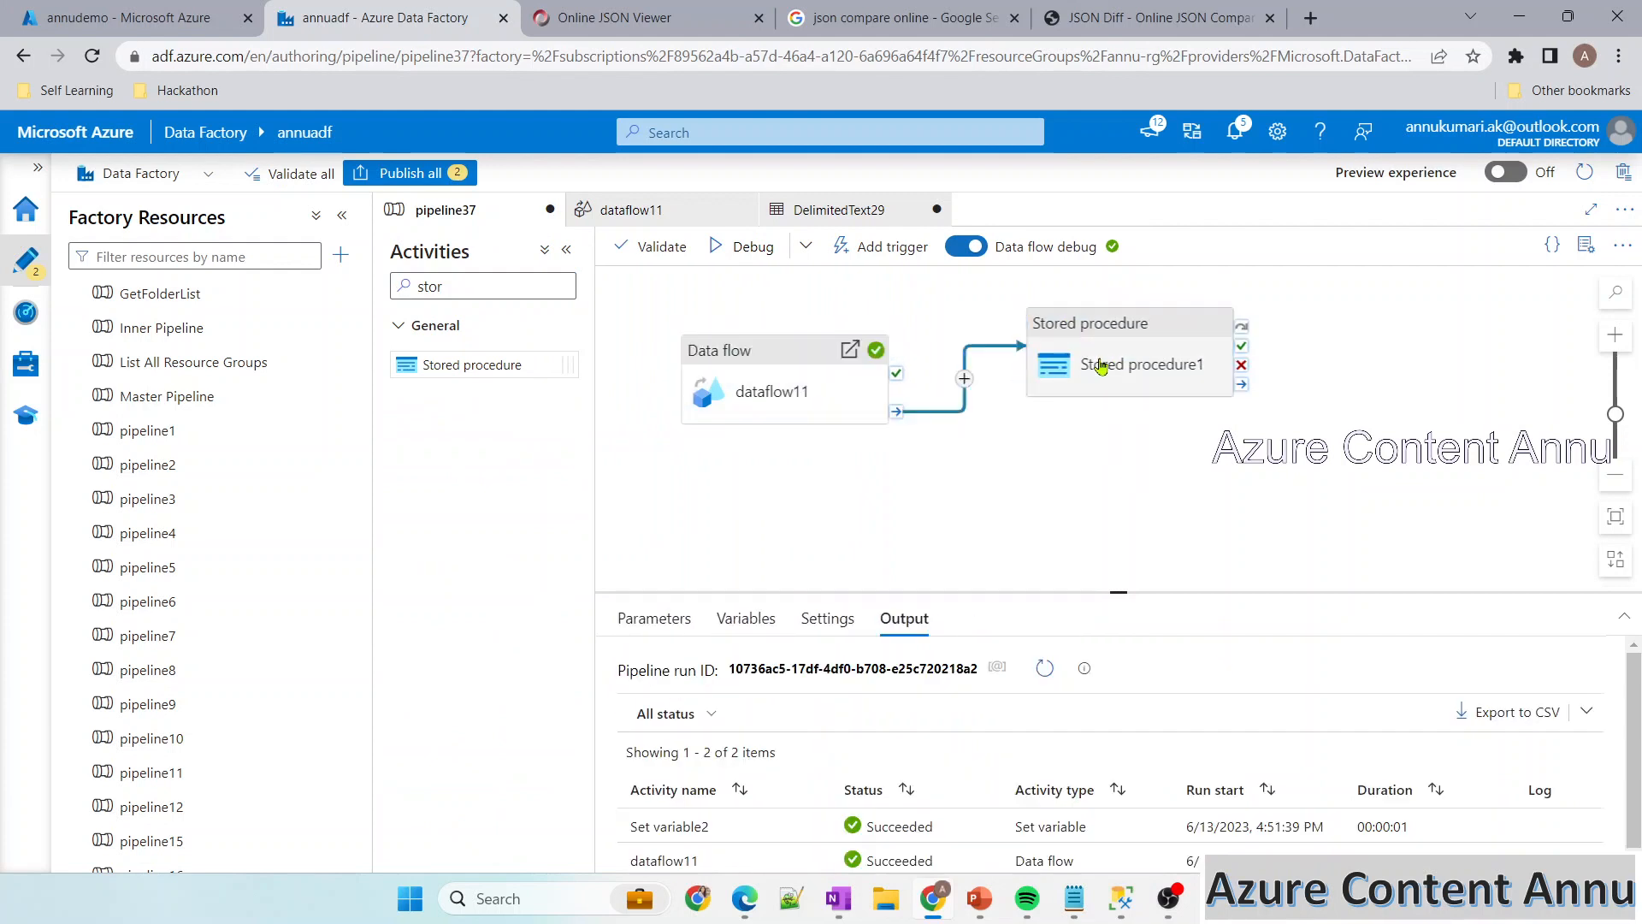
pyautogui.click(566, 249)
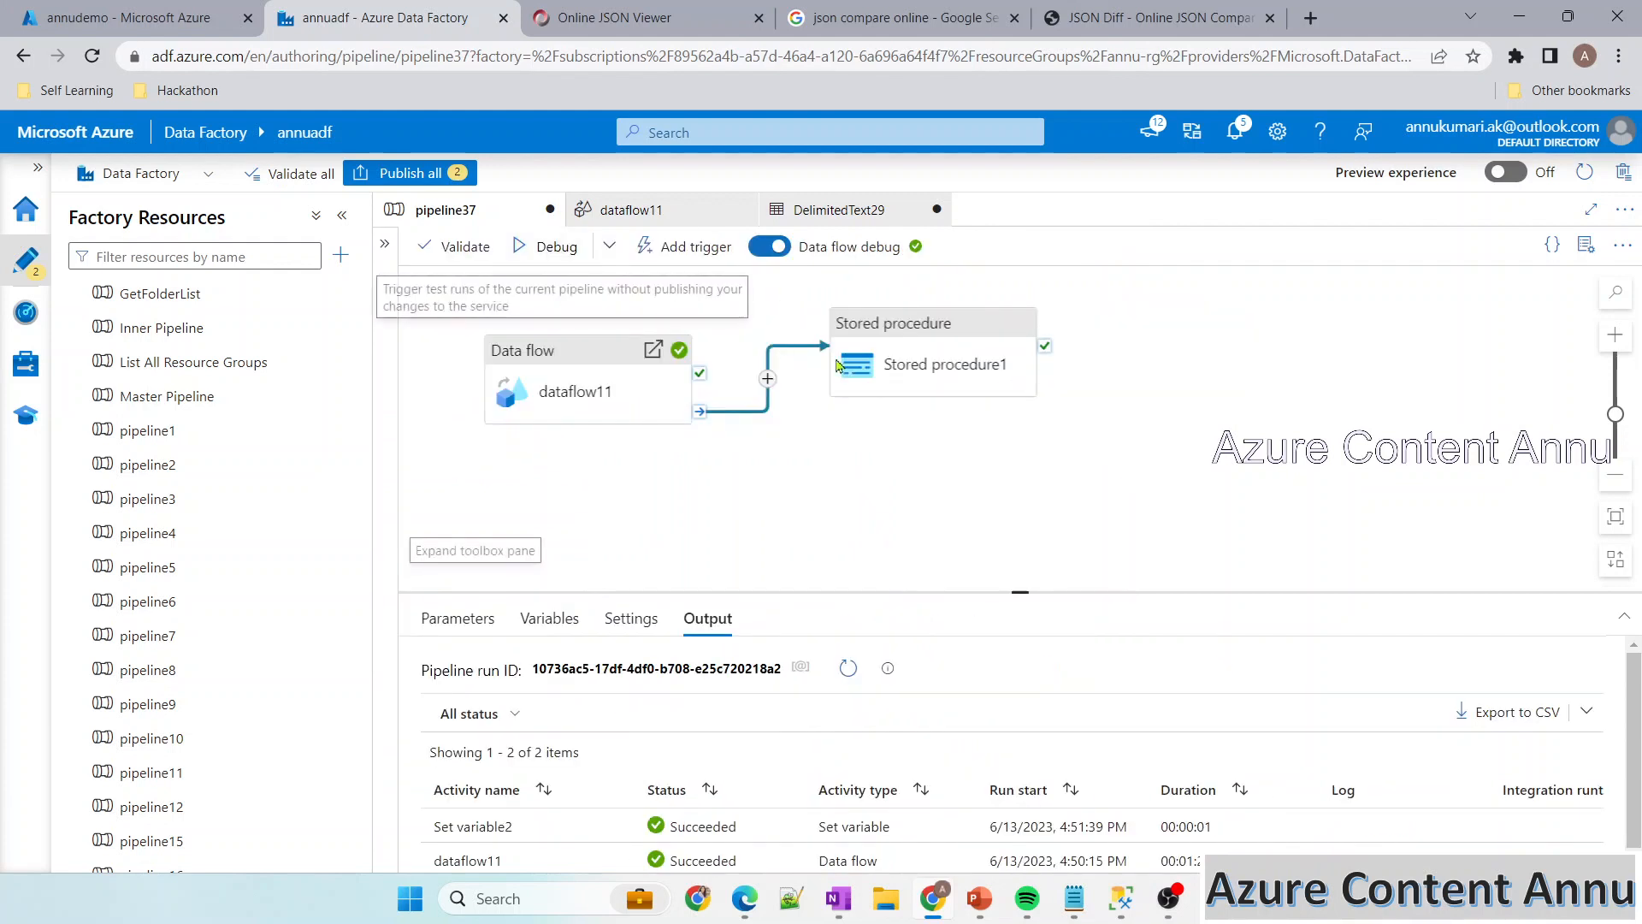
# Configure Stored procedure1 with linked service LS_AzureSql and procedure [dbo].[SP_DFExecutionDetails], importing the procedure's parameters
pyautogui.click(941, 368)
pyautogui.moveTo(992, 591); pyautogui.dragTo(992, 411)
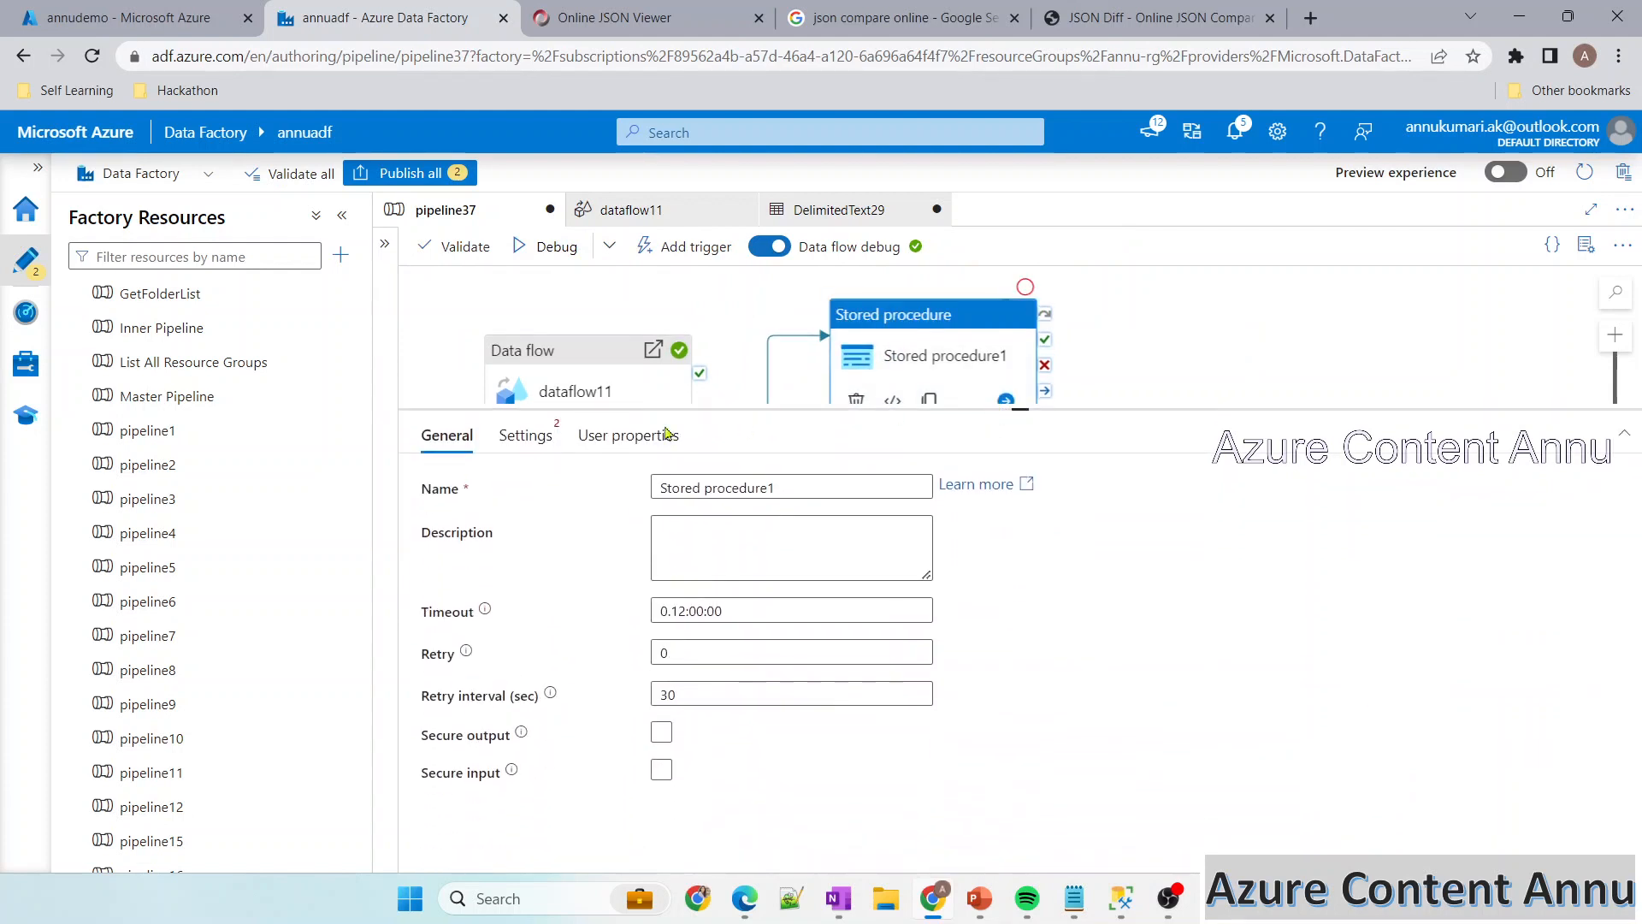
pyautogui.click(525, 435)
pyautogui.click(678, 486)
pyautogui.click(712, 590)
pyautogui.click(731, 530)
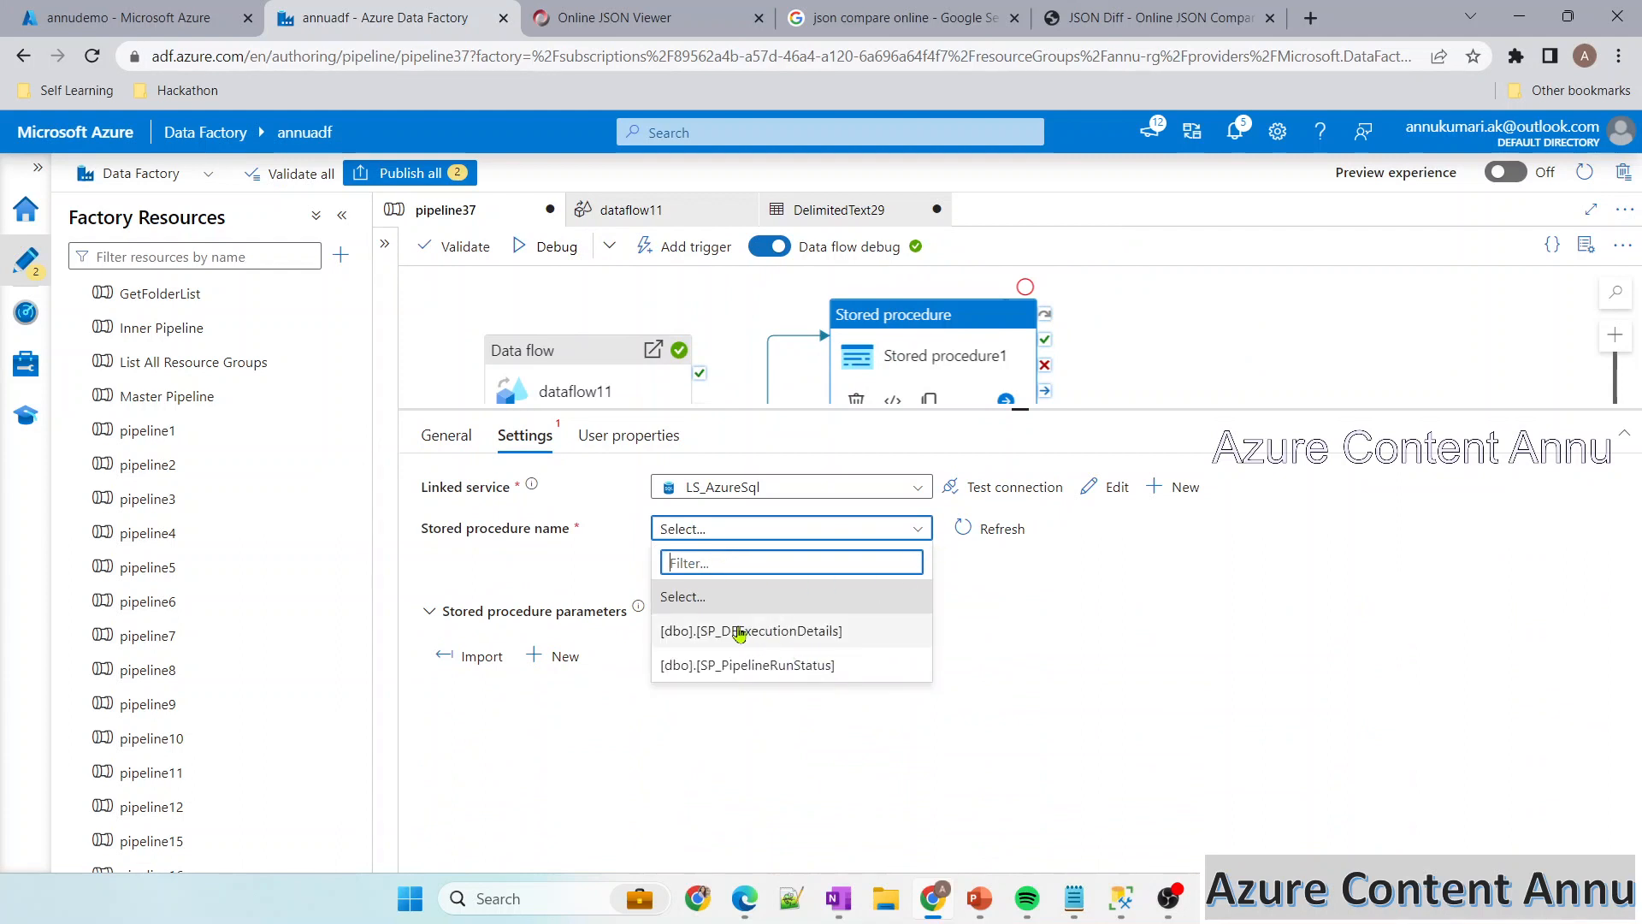
pyautogui.click(774, 637)
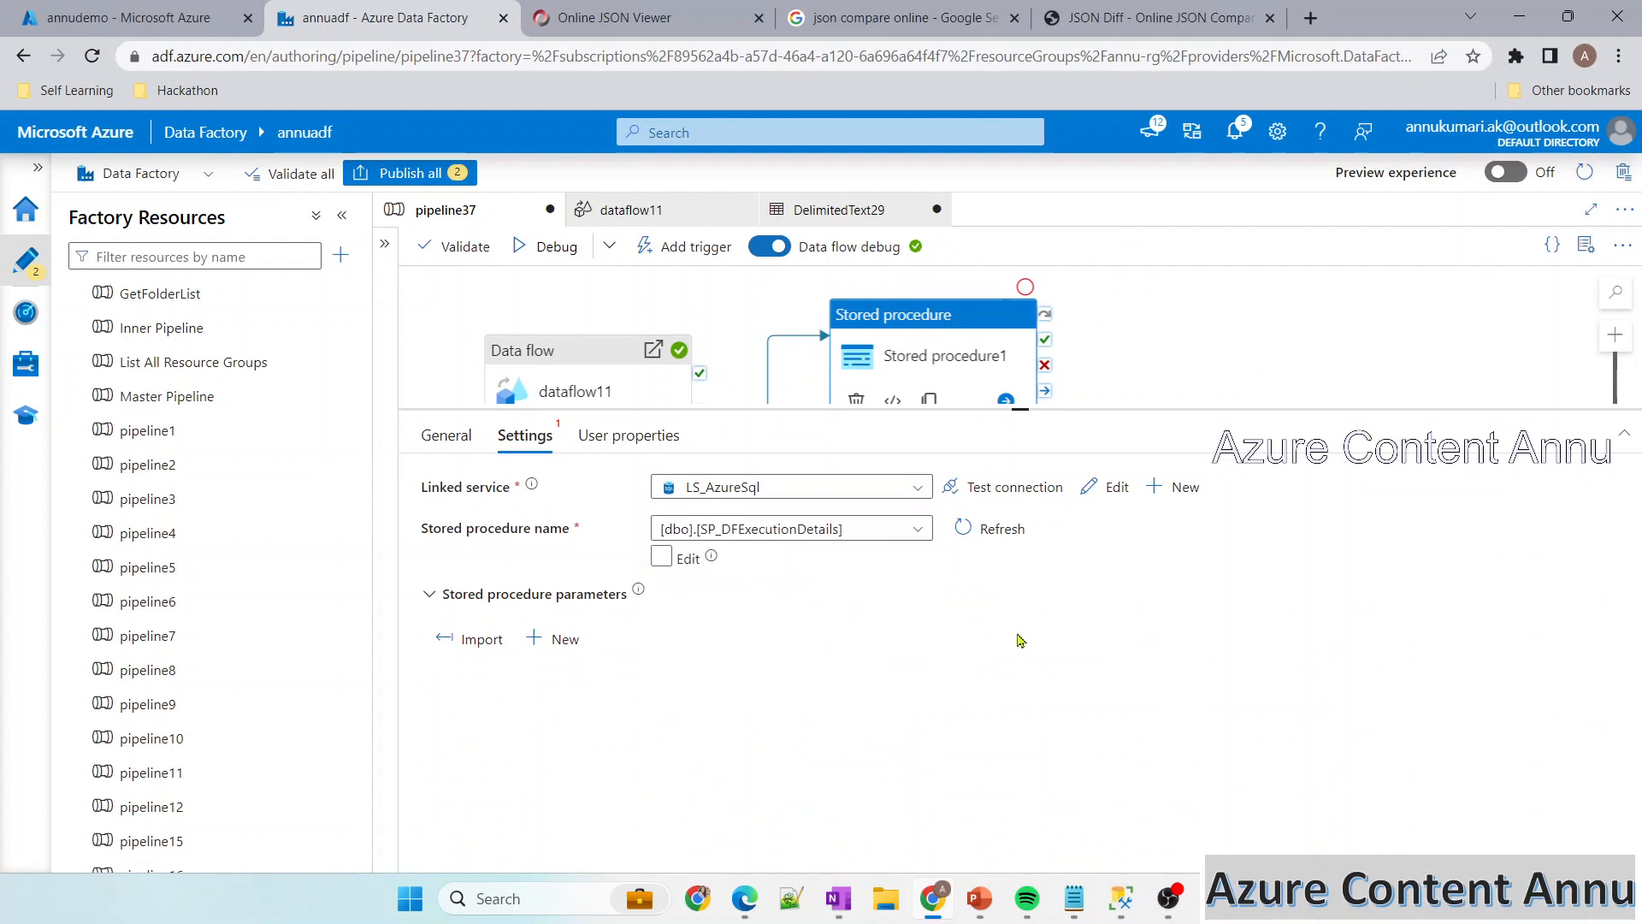
pyautogui.click(442, 642)
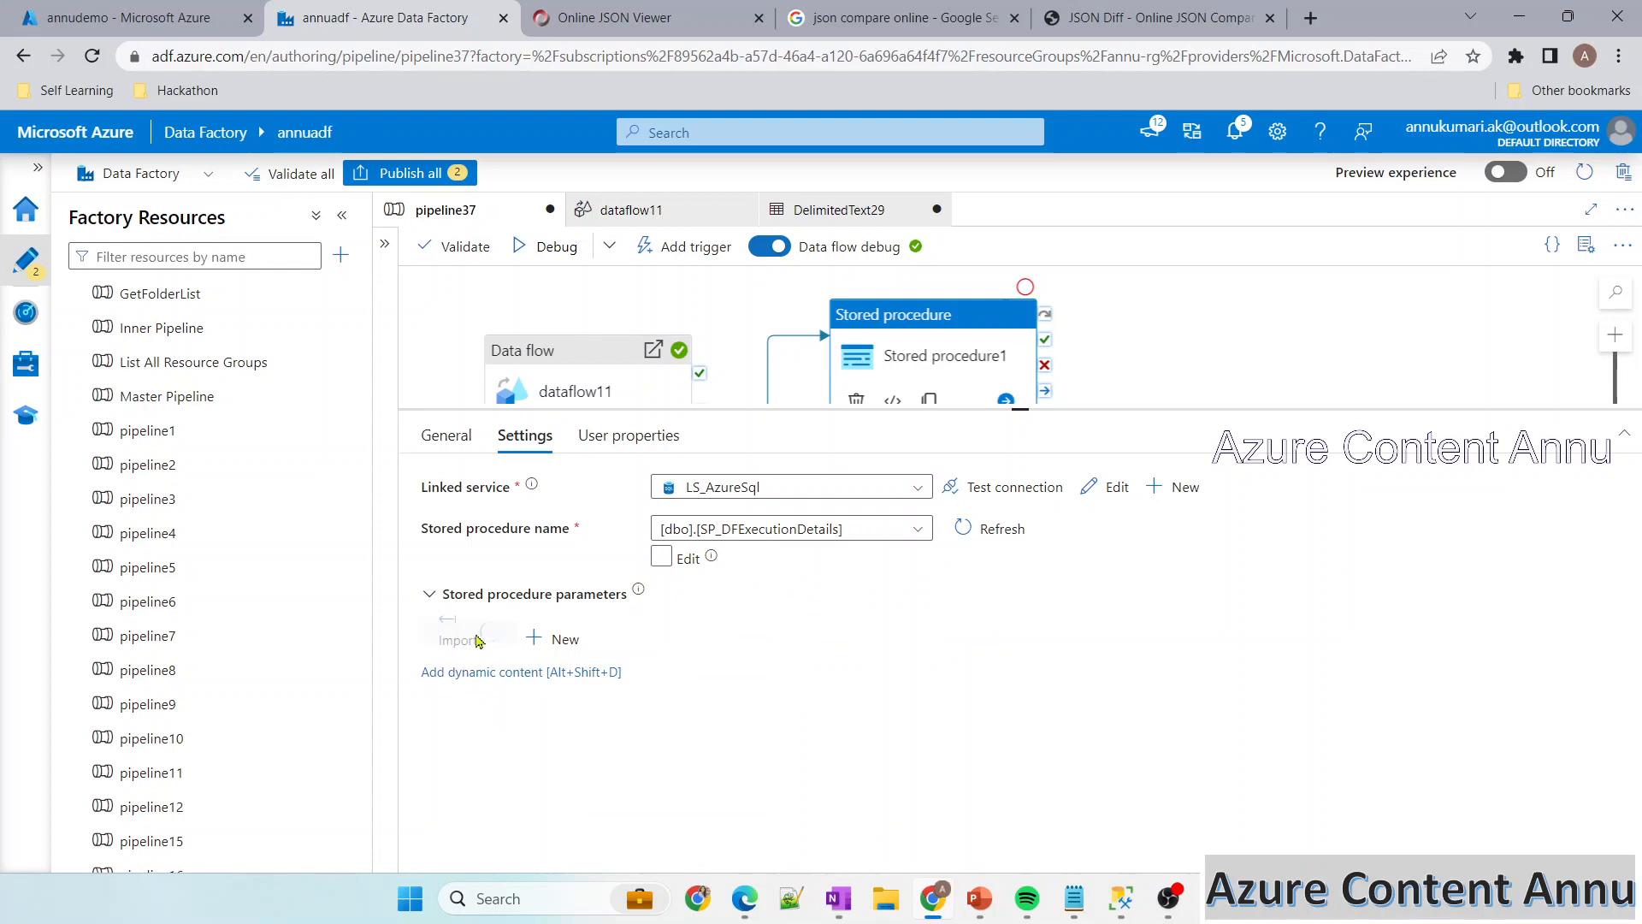
pyautogui.scroll(-2, 742, 665)
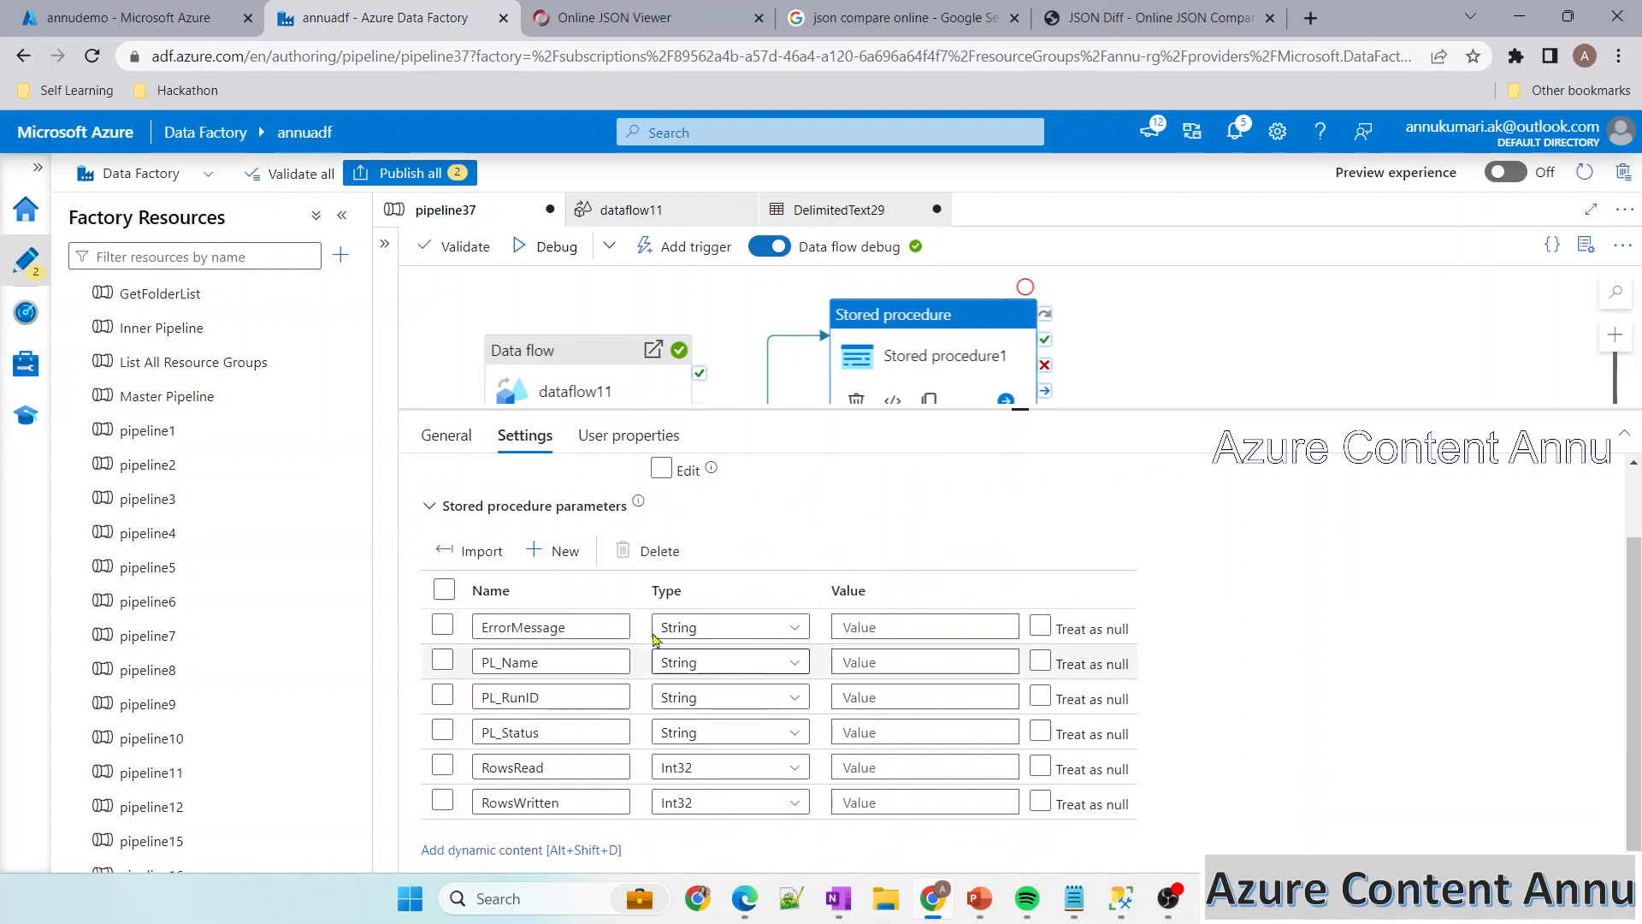
# Compare the imported stored procedure parameters one by one with the procedure definition in SQL Server Management Studio, leaving no parameter selected
pyautogui.hotkey('alt', 'Tab')
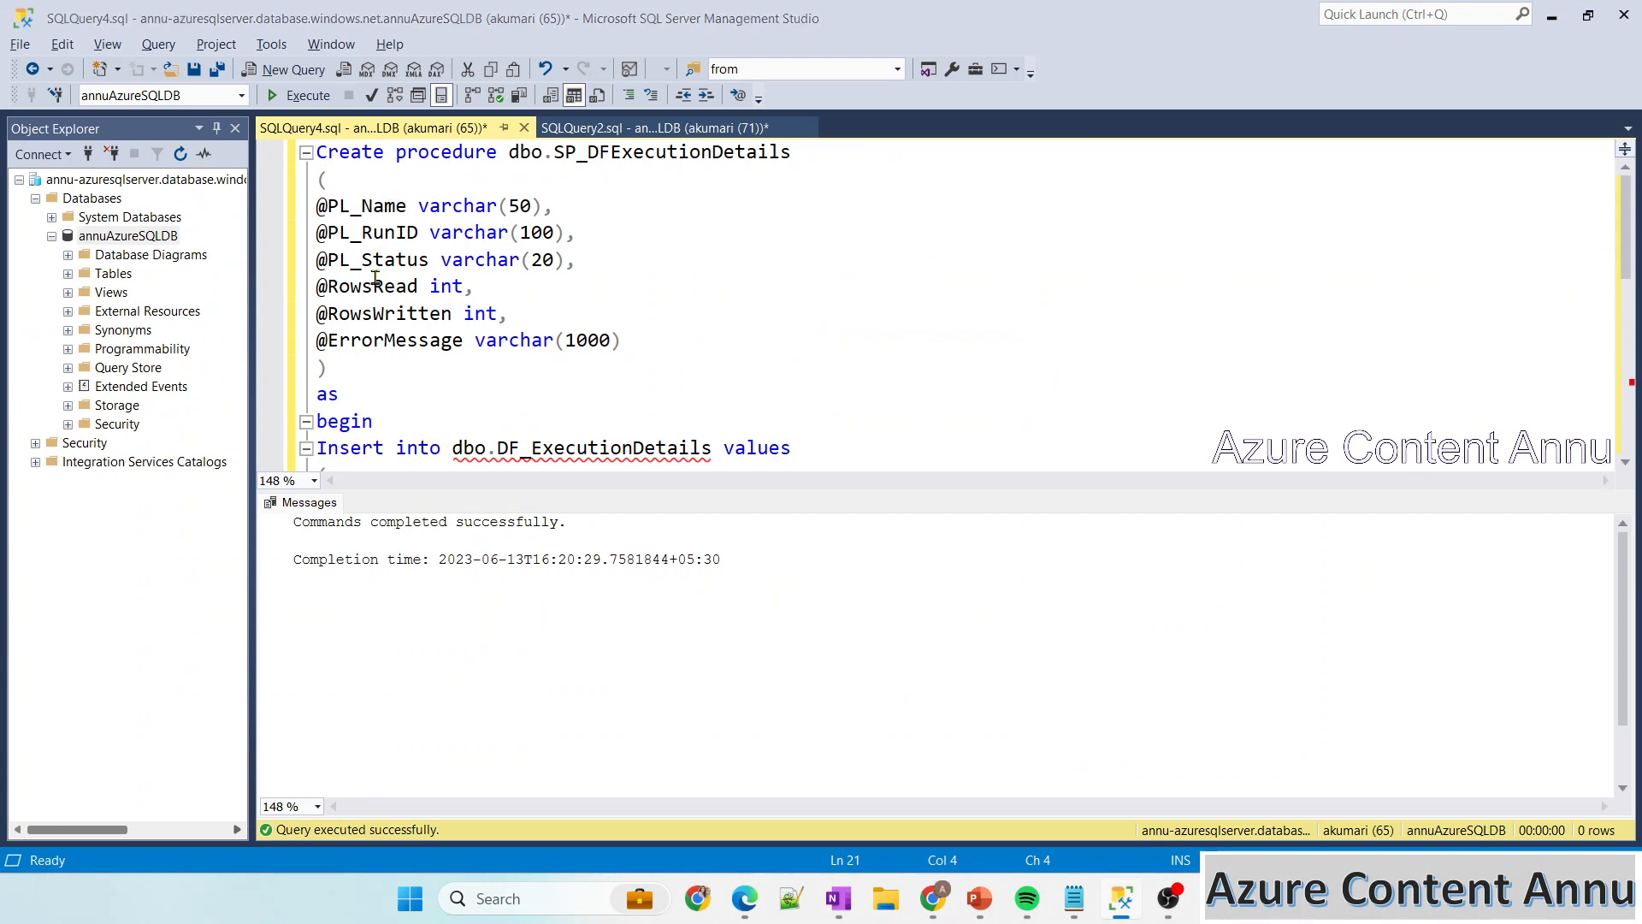
pyautogui.hotkey('alt', 'Tab')
pyautogui.click(441, 663)
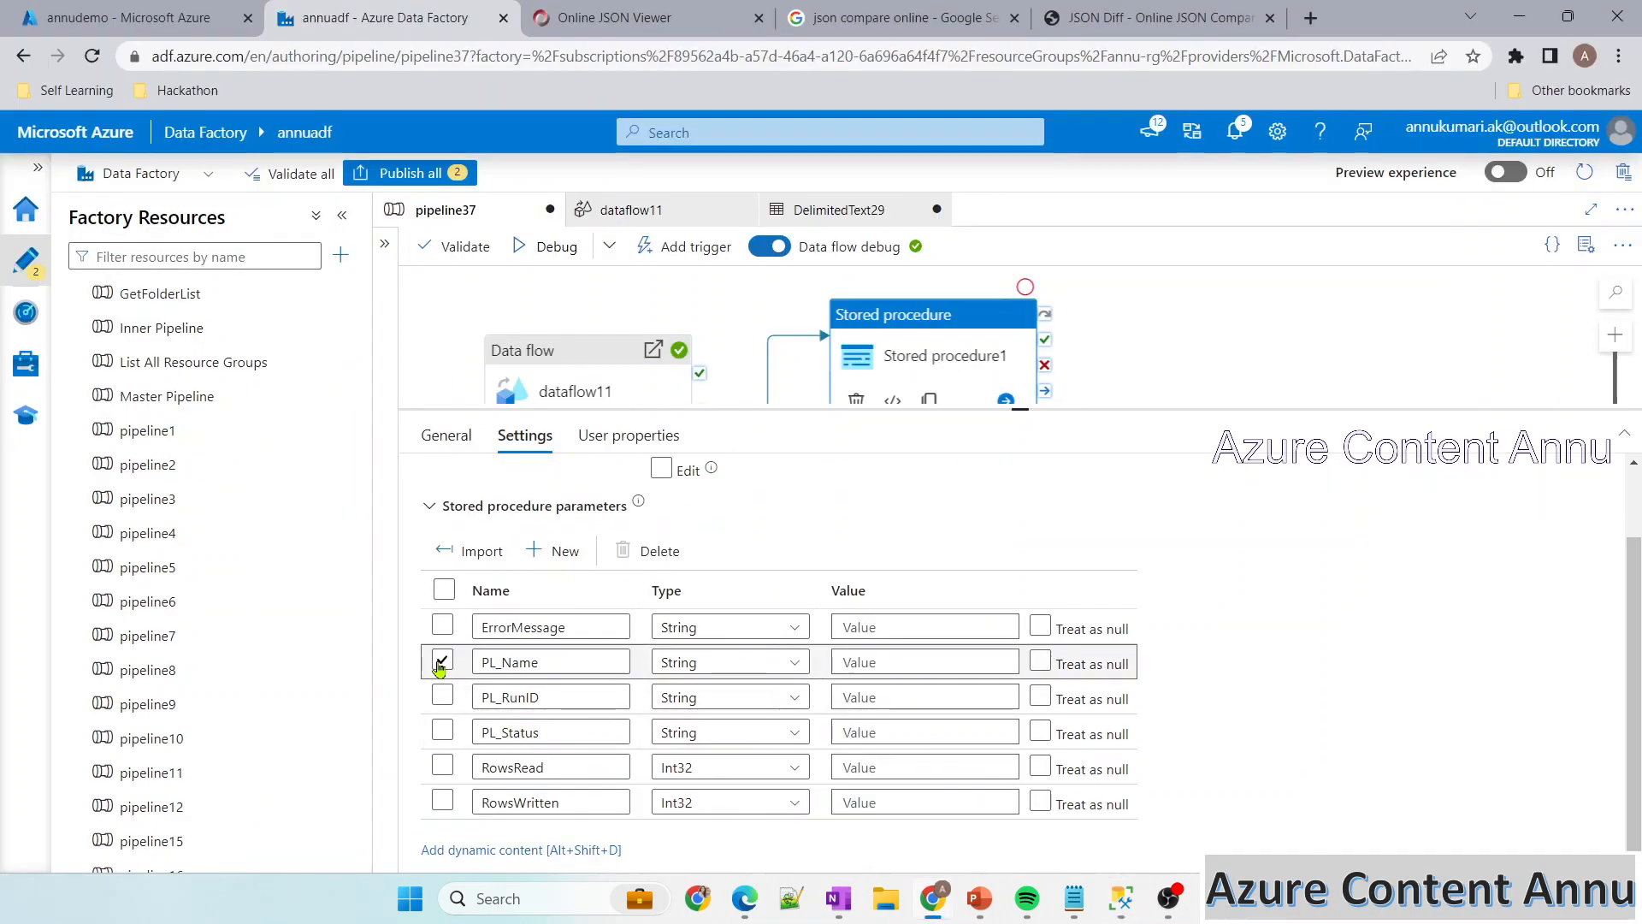
pyautogui.hotkey('alt', 'Tab')
pyautogui.hotkey('alt', 'Tab')
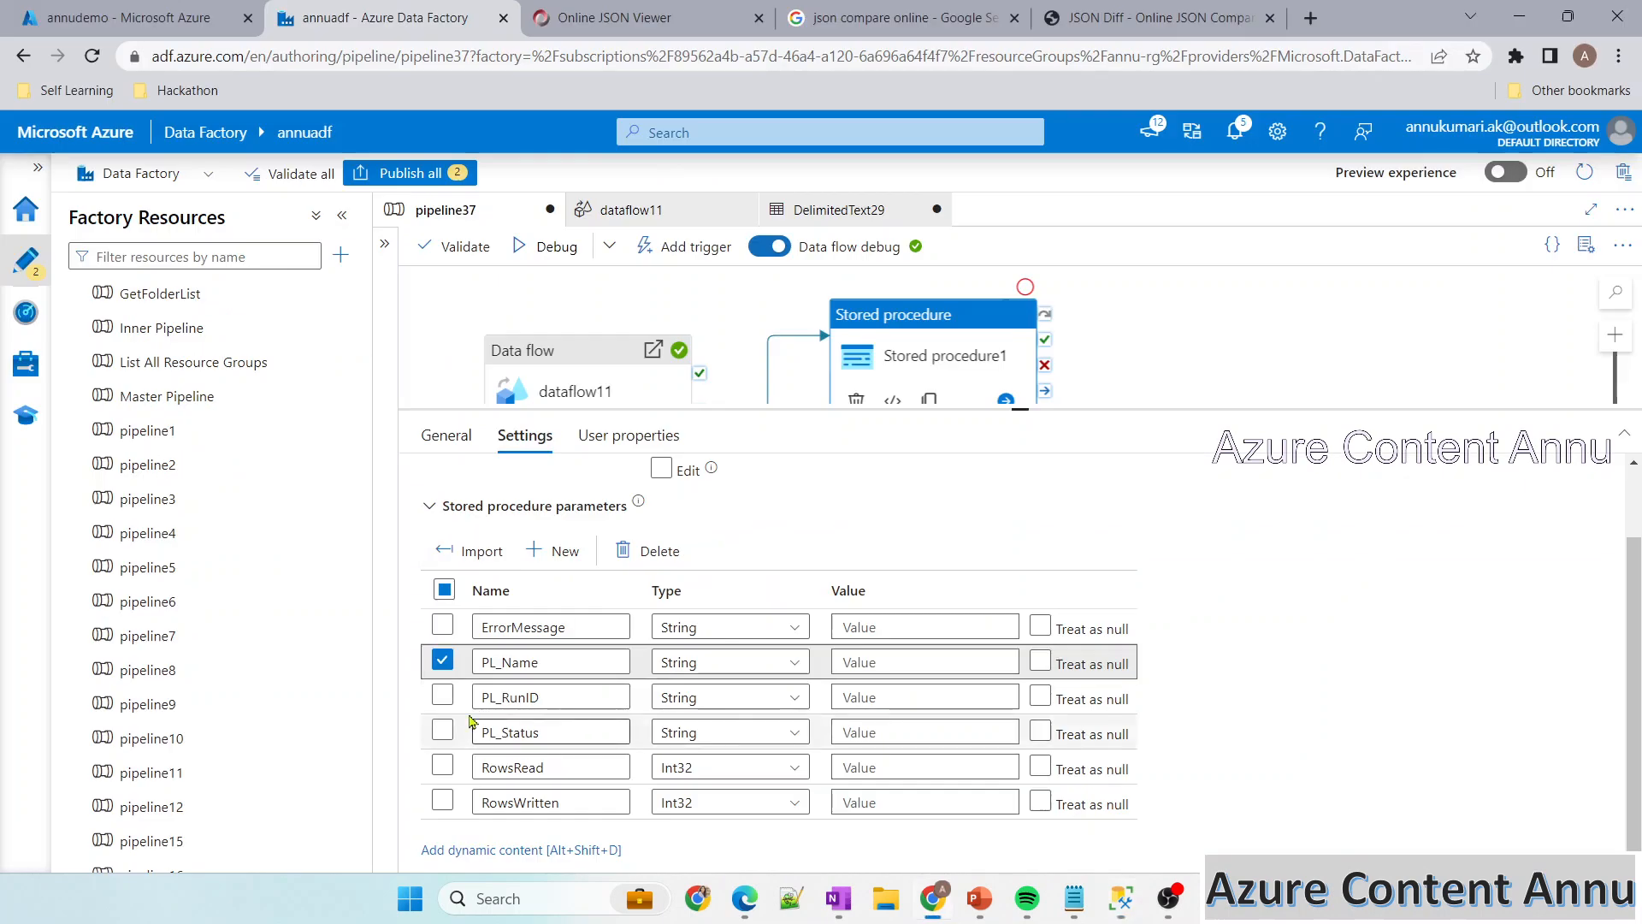
pyautogui.click(442, 695)
pyautogui.hotkey('alt', 'Tab')
pyautogui.hotkey('alt', 'Tab')
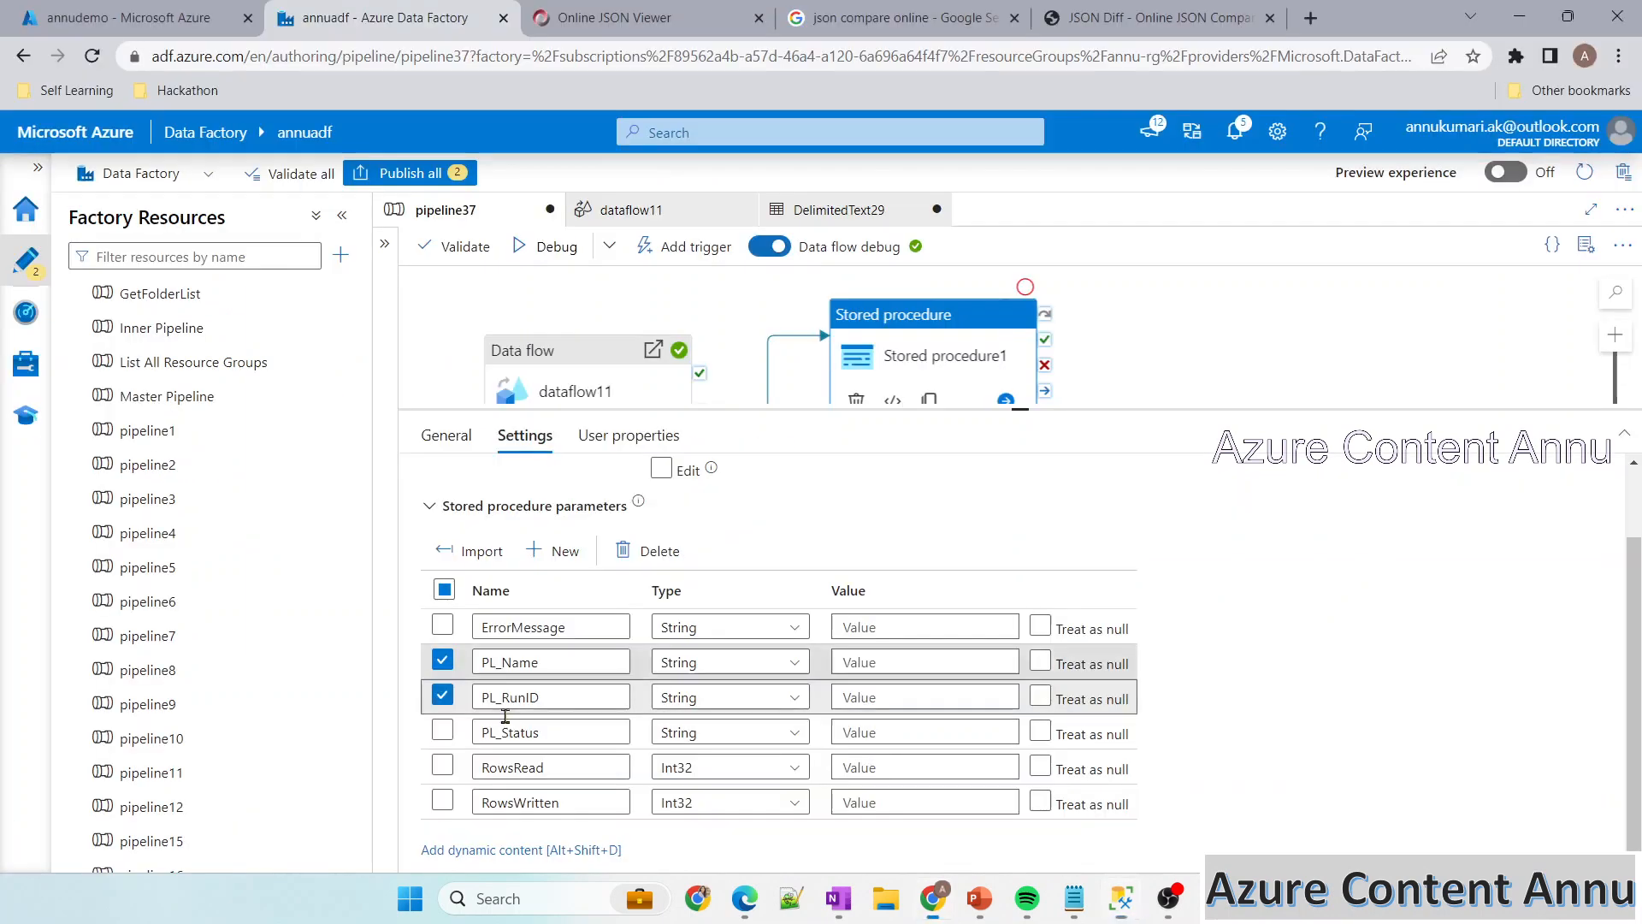
pyautogui.click(437, 730)
pyautogui.hotkey('alt', 'Tab')
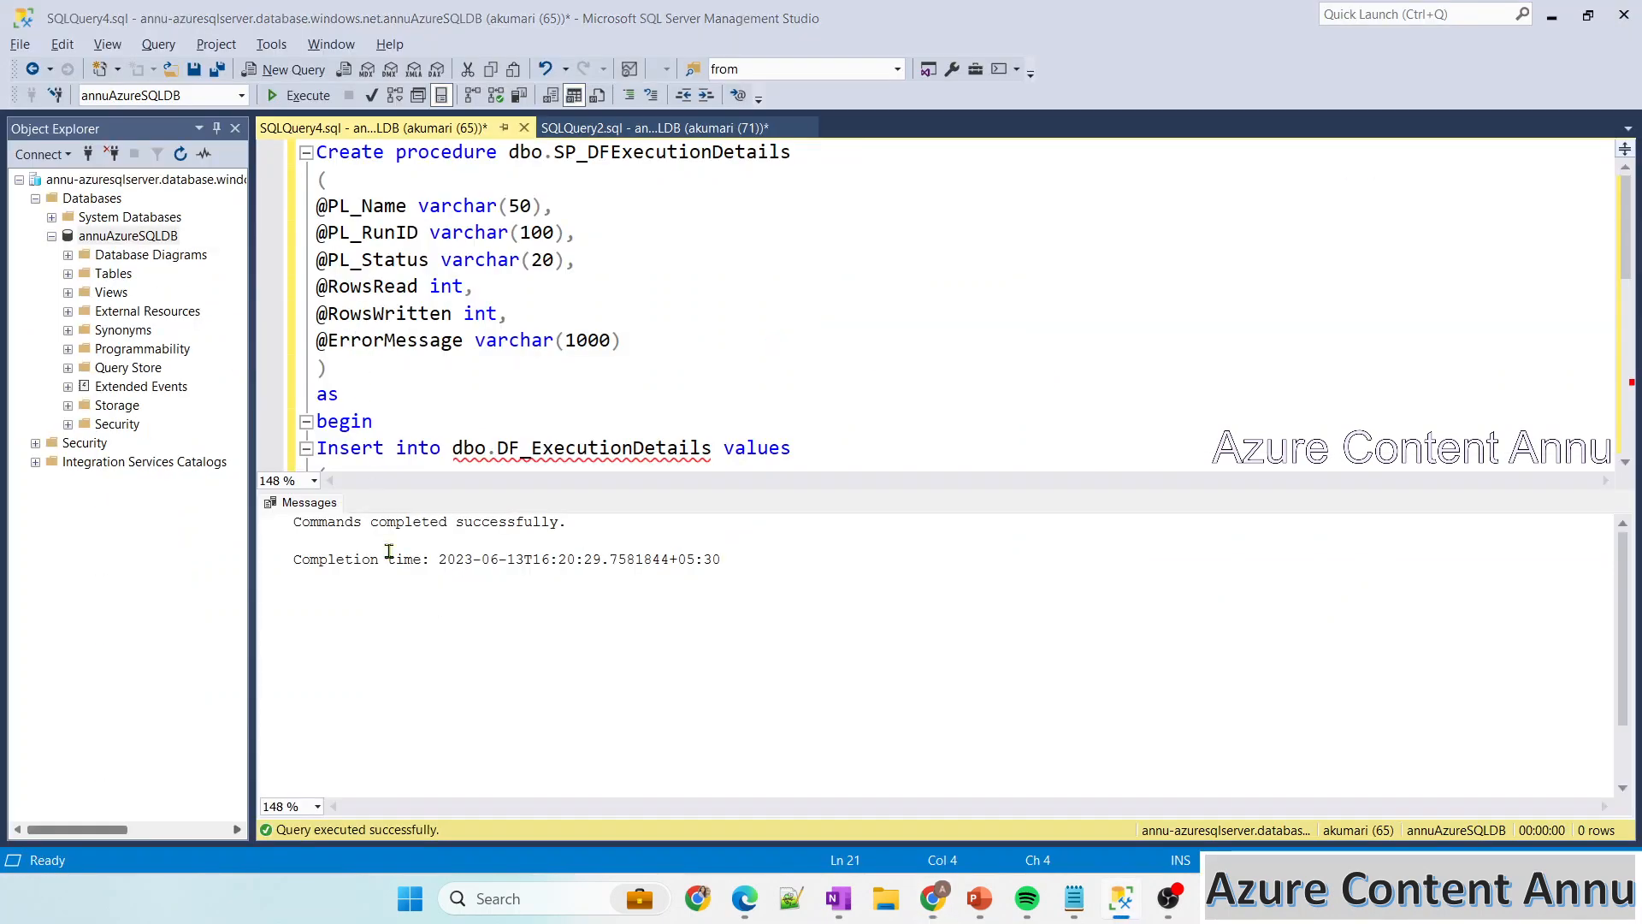
pyautogui.hotkey('alt', 'Tab')
pyautogui.click(442, 764)
pyautogui.click(442, 800)
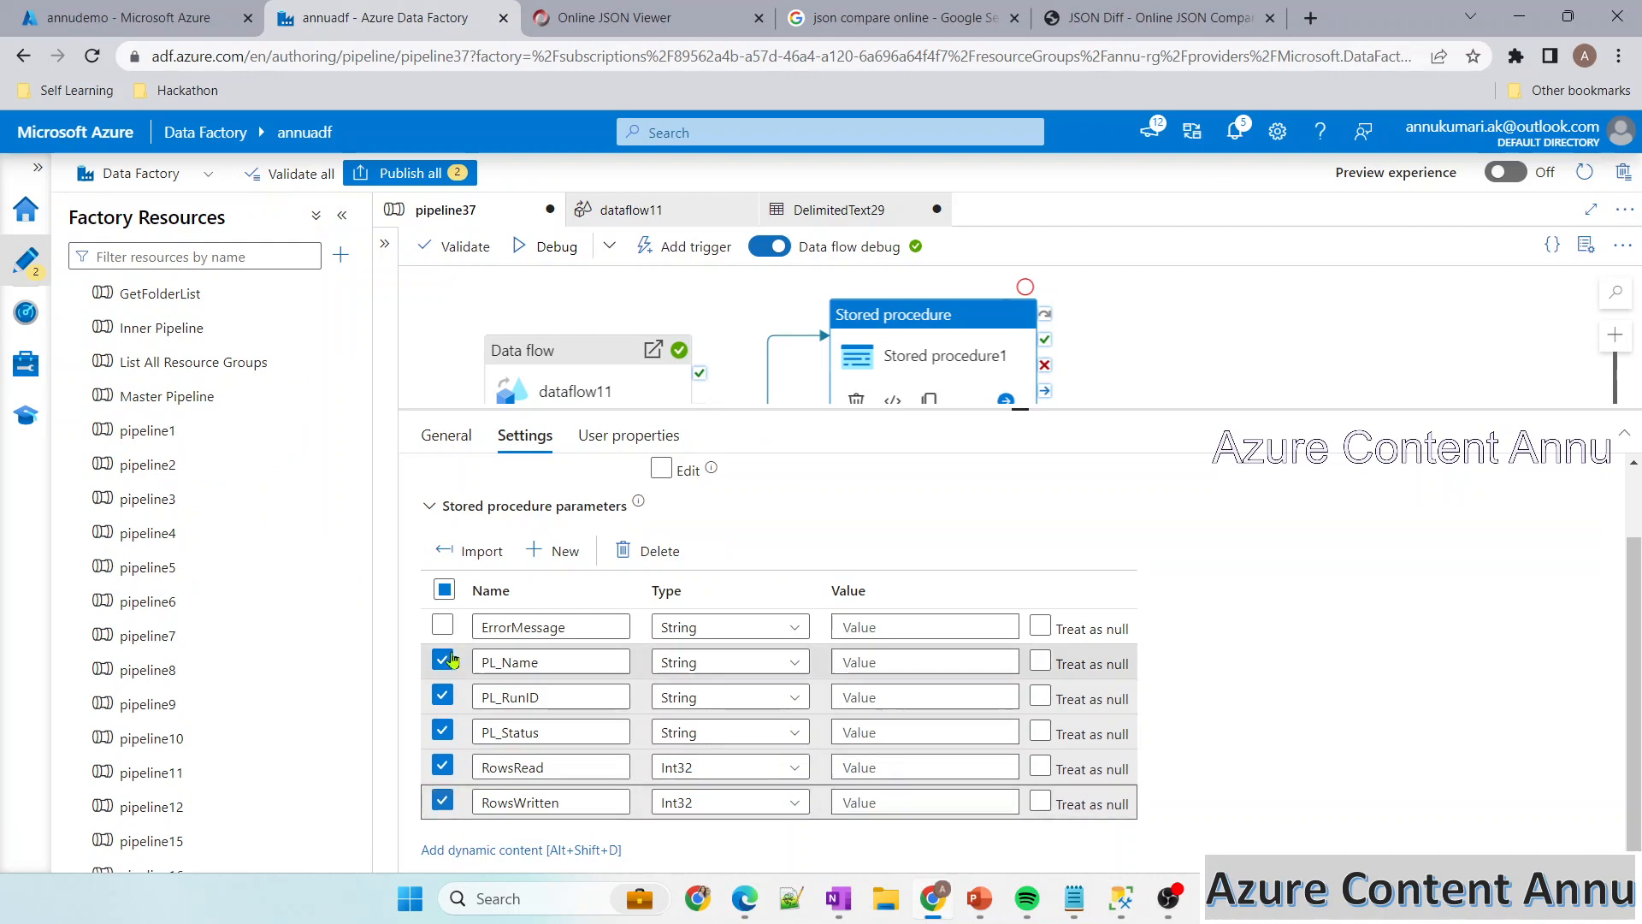
pyautogui.click(442, 625)
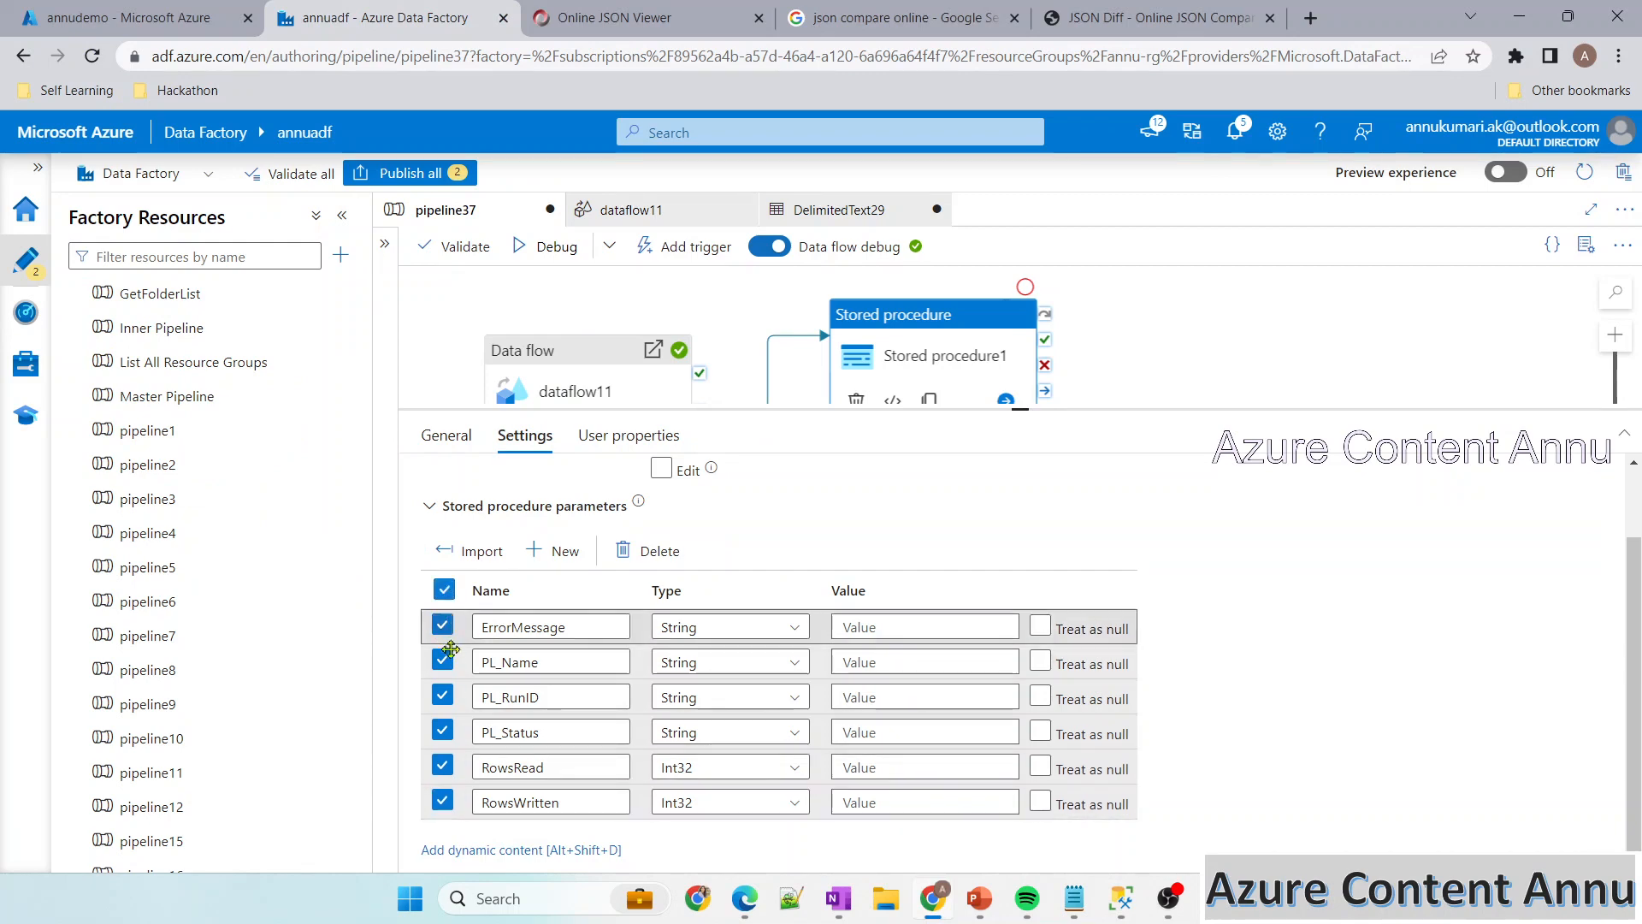
pyautogui.click(441, 594)
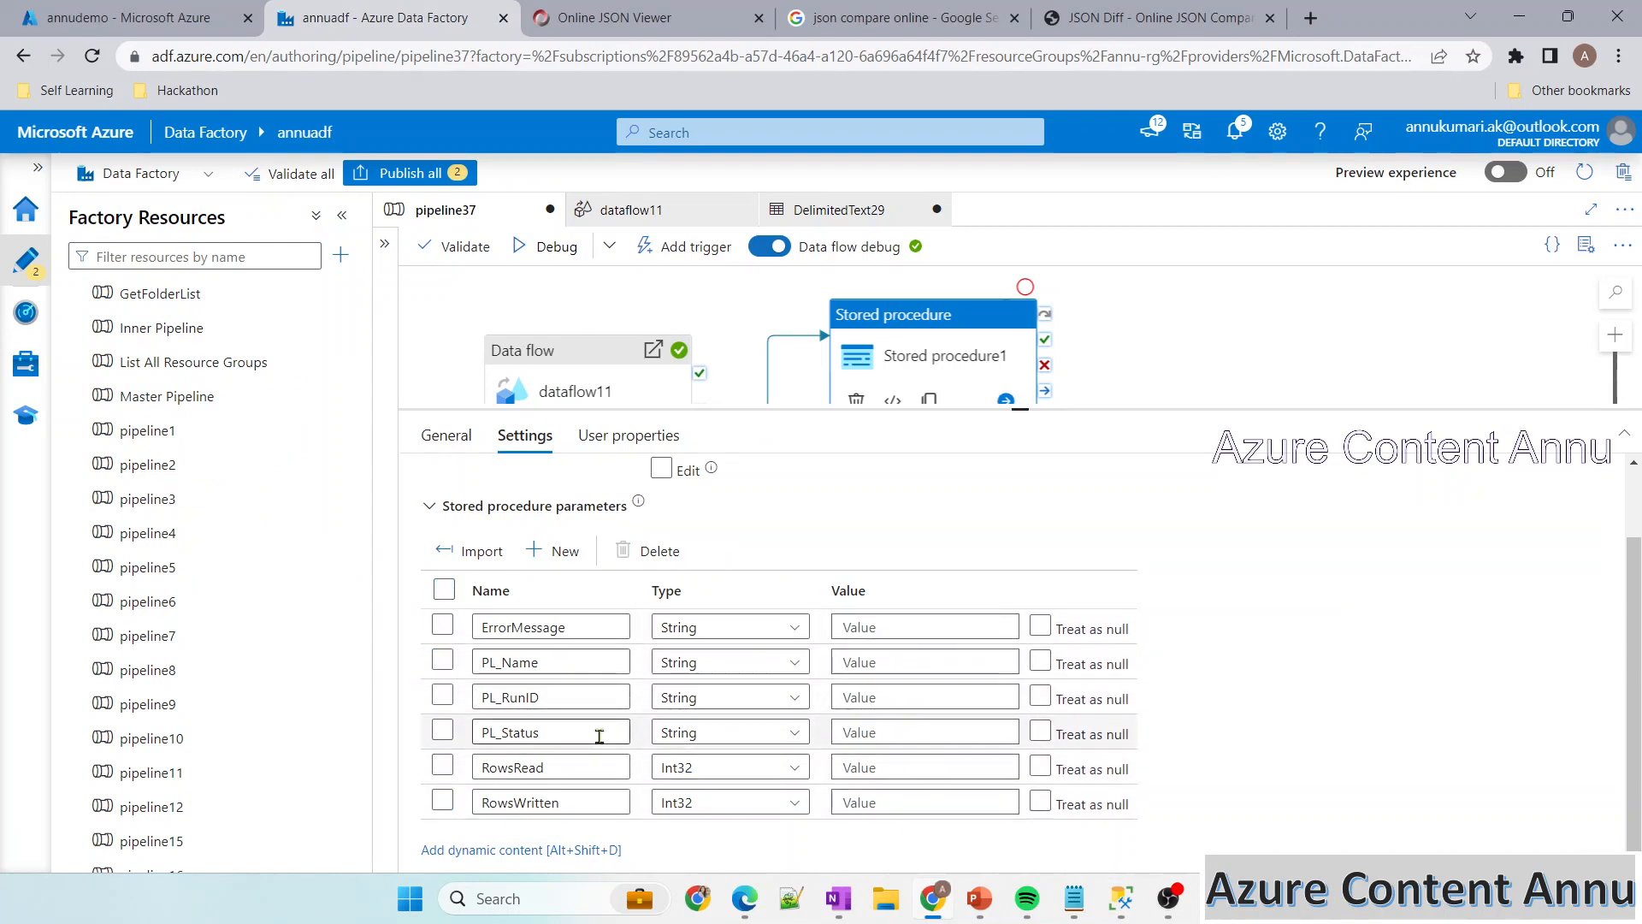
# Set the ErrorMessage parameter to the dynamic expression @{activity('dataflow11').Error.message} copied from the Notepad note
pyautogui.click(884, 629)
pyautogui.click(867, 649)
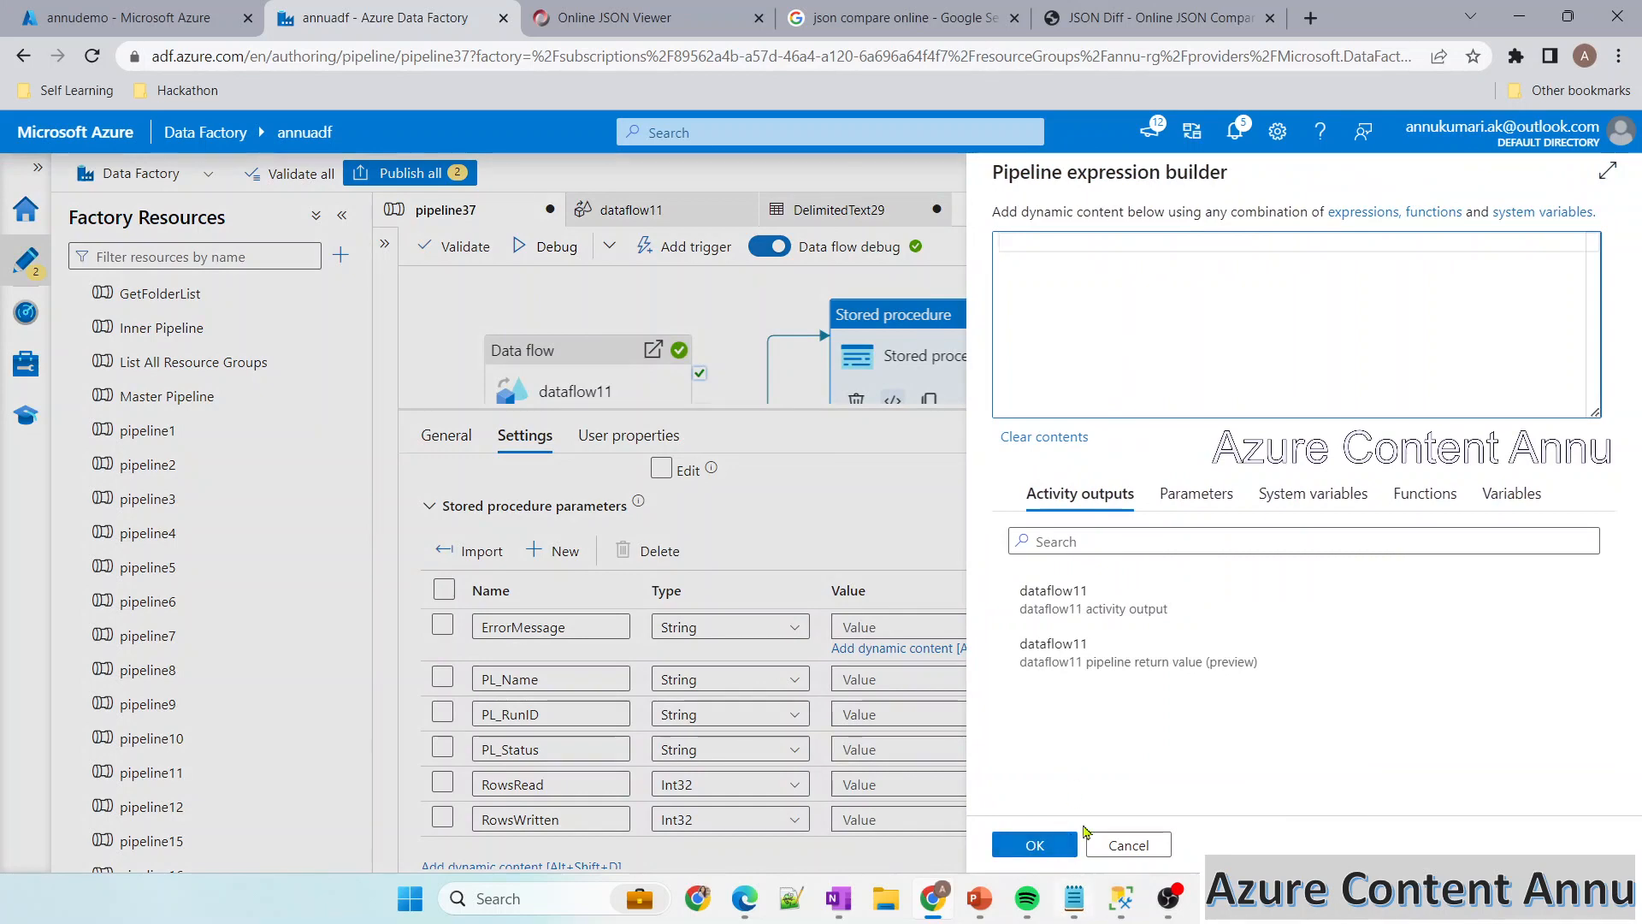
pyautogui.click(1072, 898)
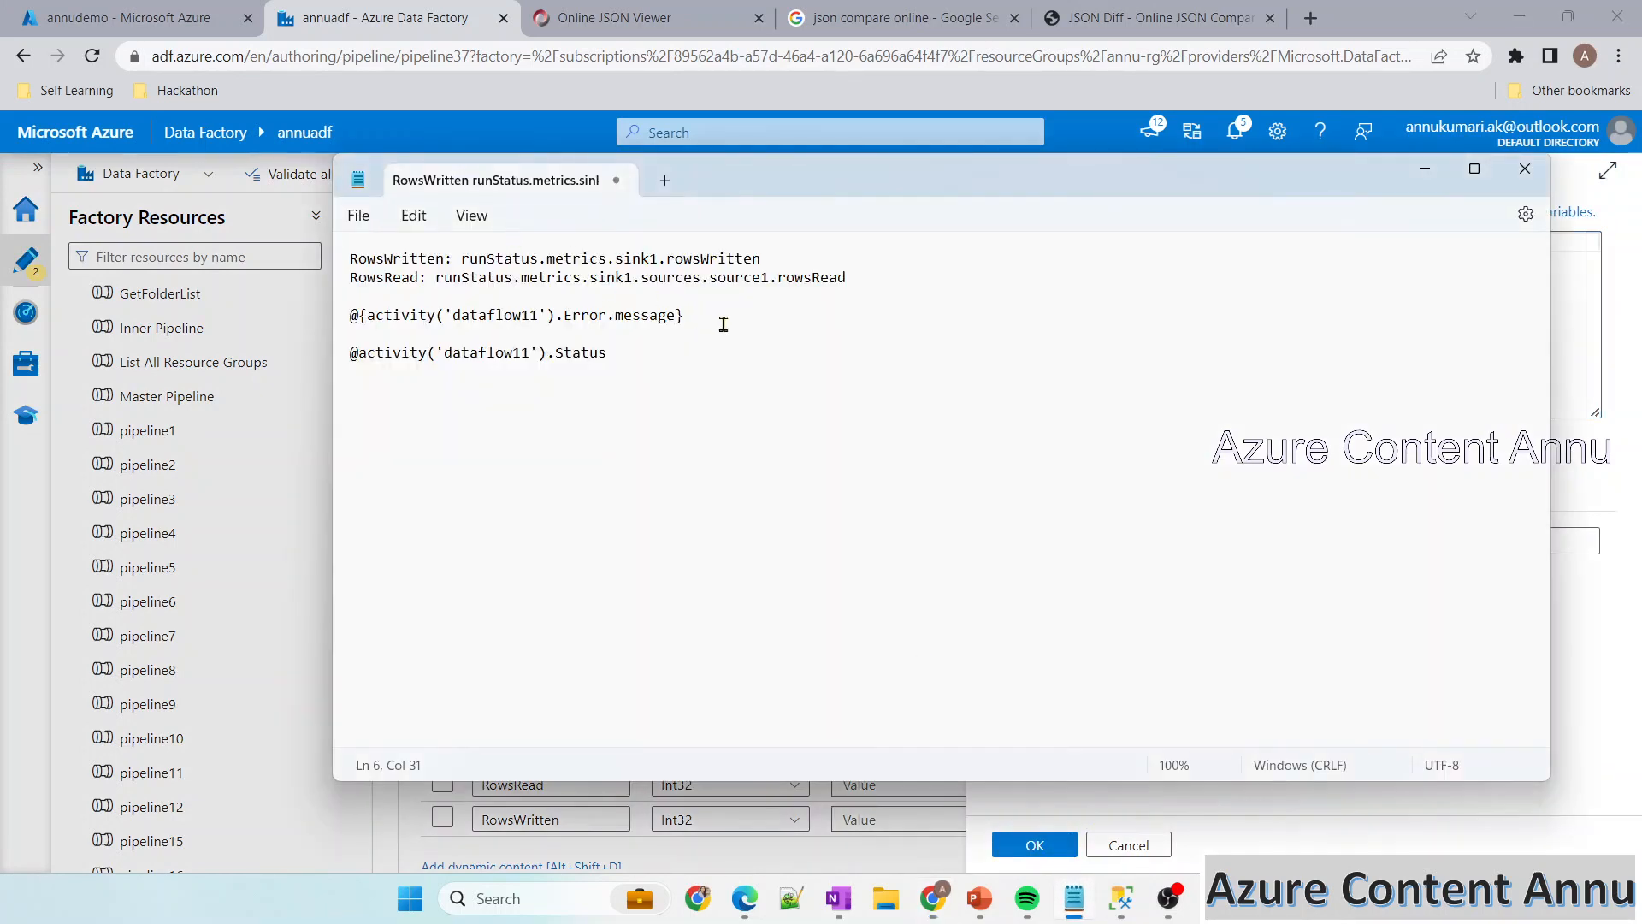
pyautogui.moveTo(688, 316); pyautogui.dragTo(350, 318)
pyautogui.hotkey('ctrl', 'c')
pyautogui.click(323, 329)
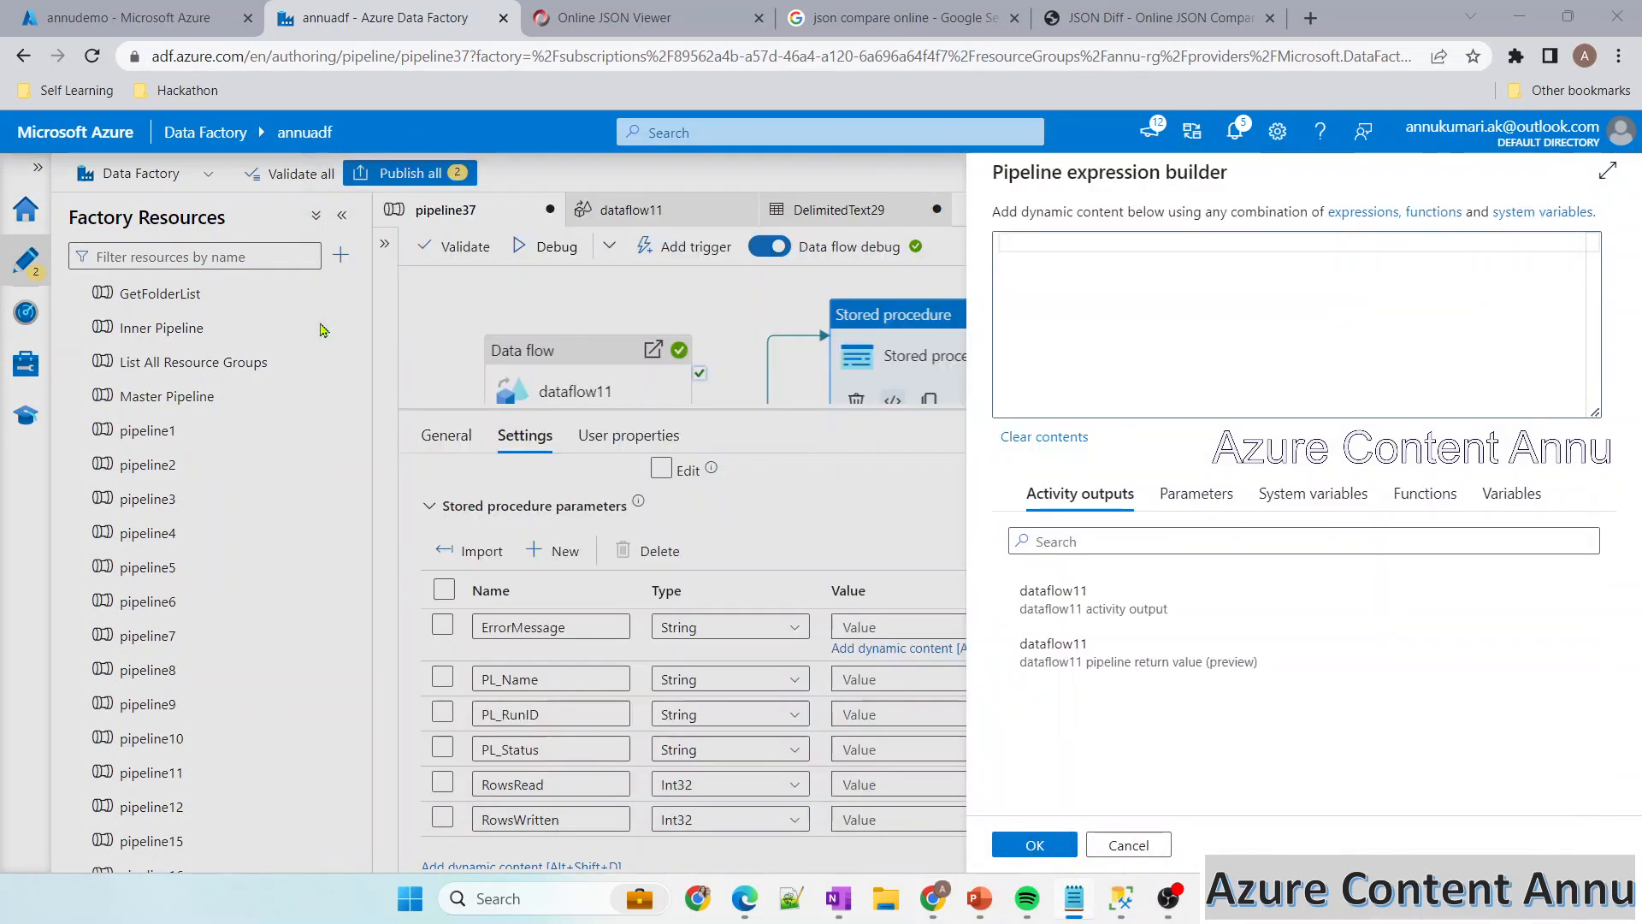
pyautogui.hotkey('ctrl', 'v')
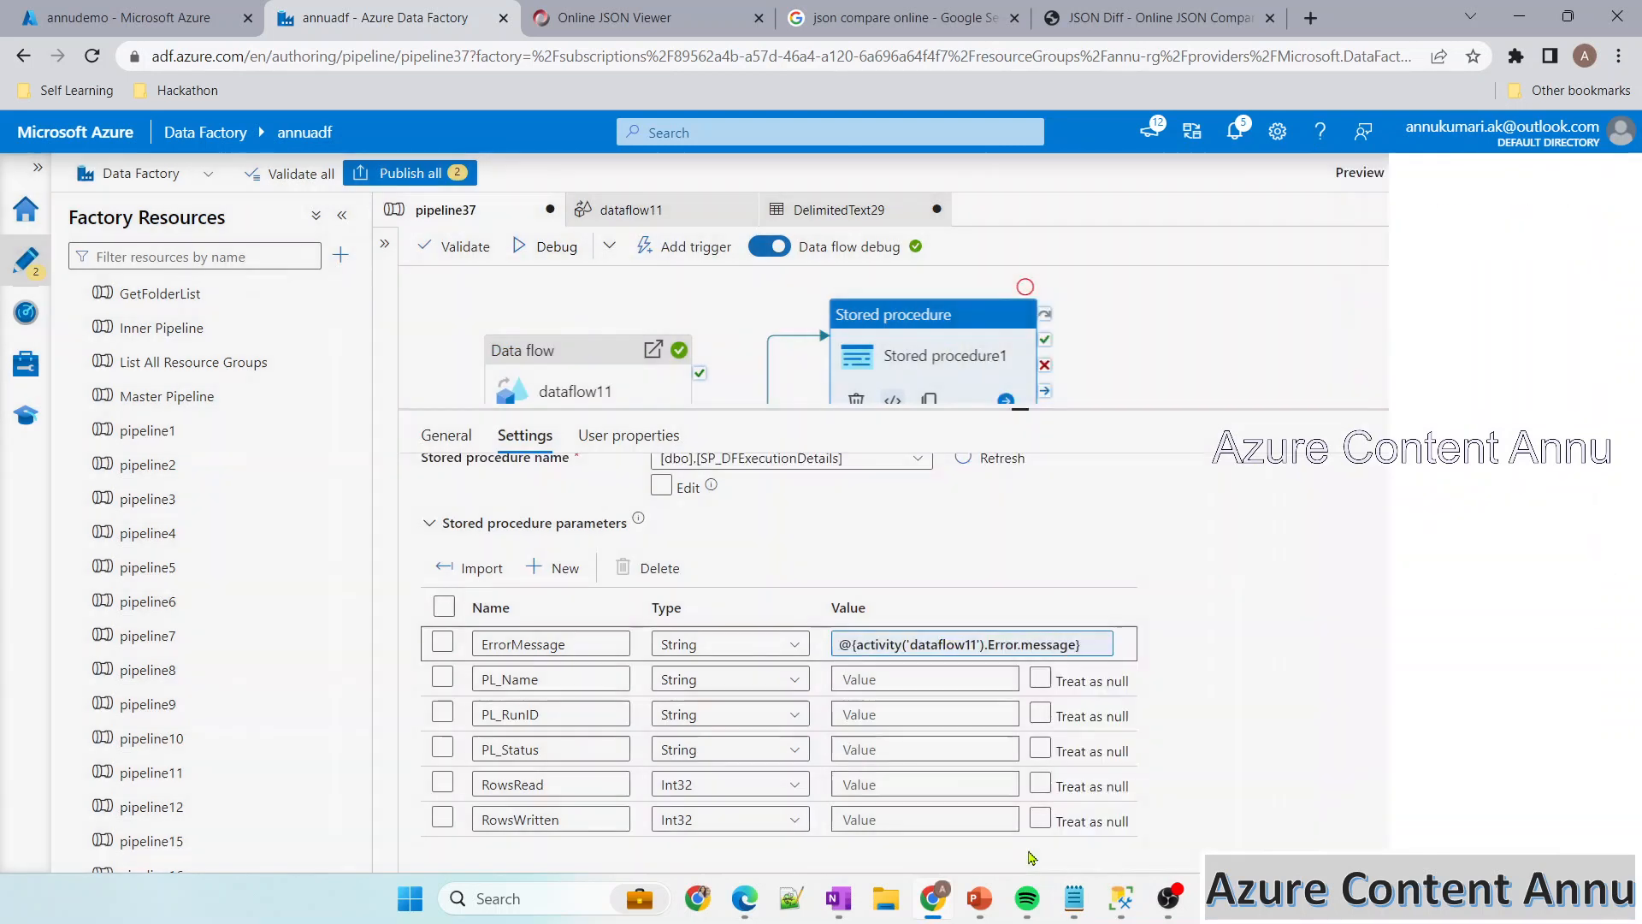
pyautogui.click(1035, 844)
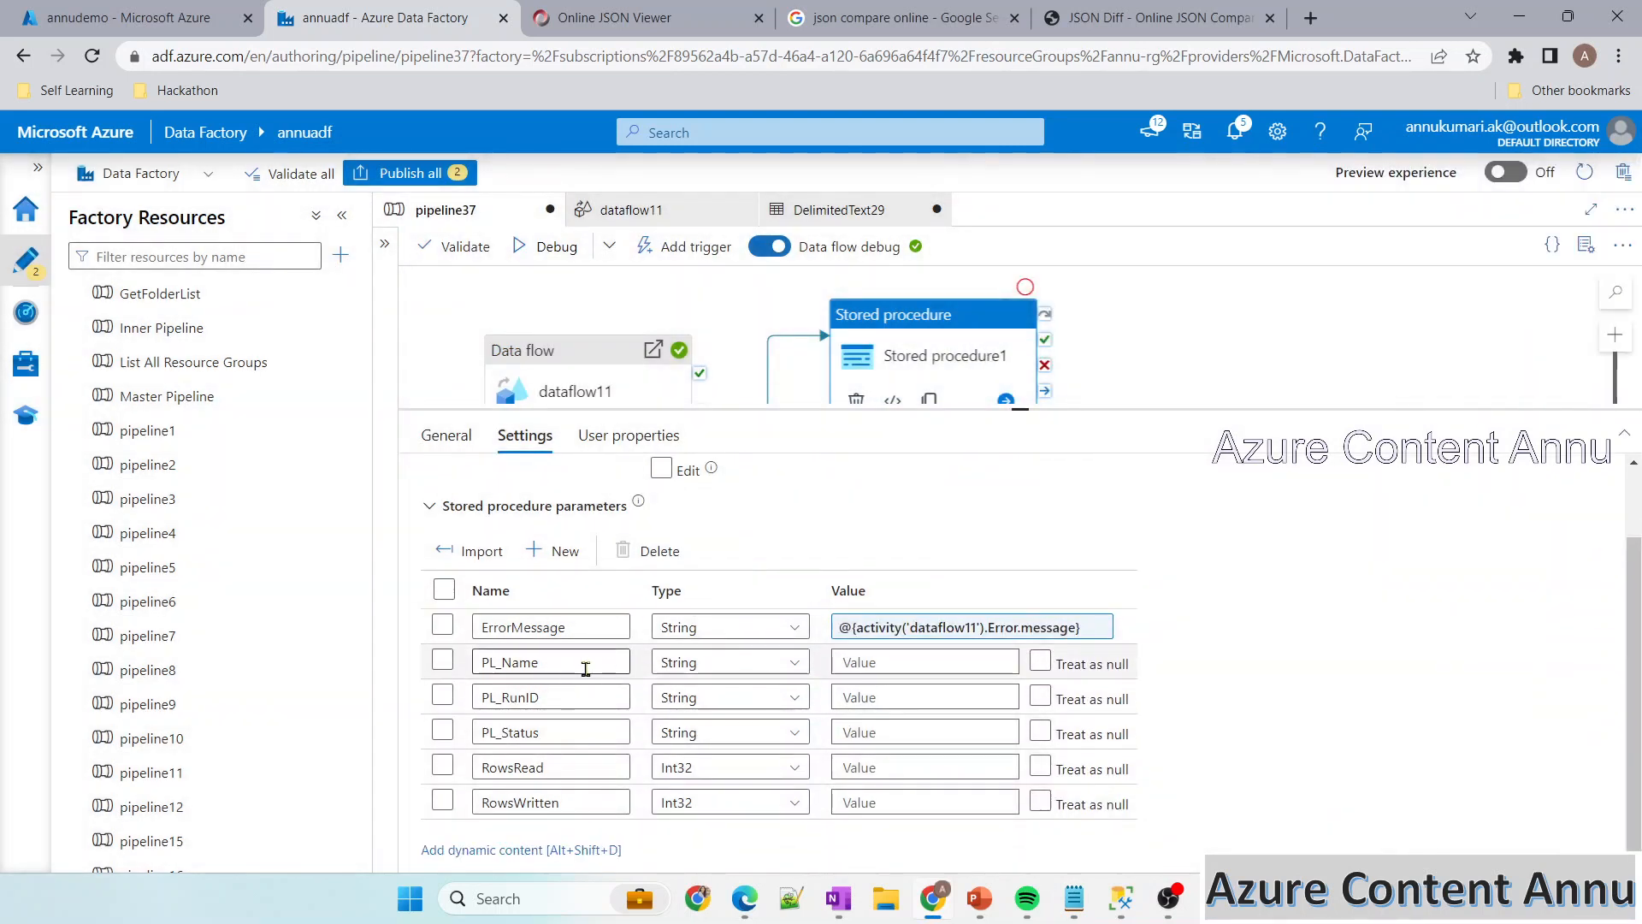
pyautogui.click(871, 666)
pyautogui.click(873, 683)
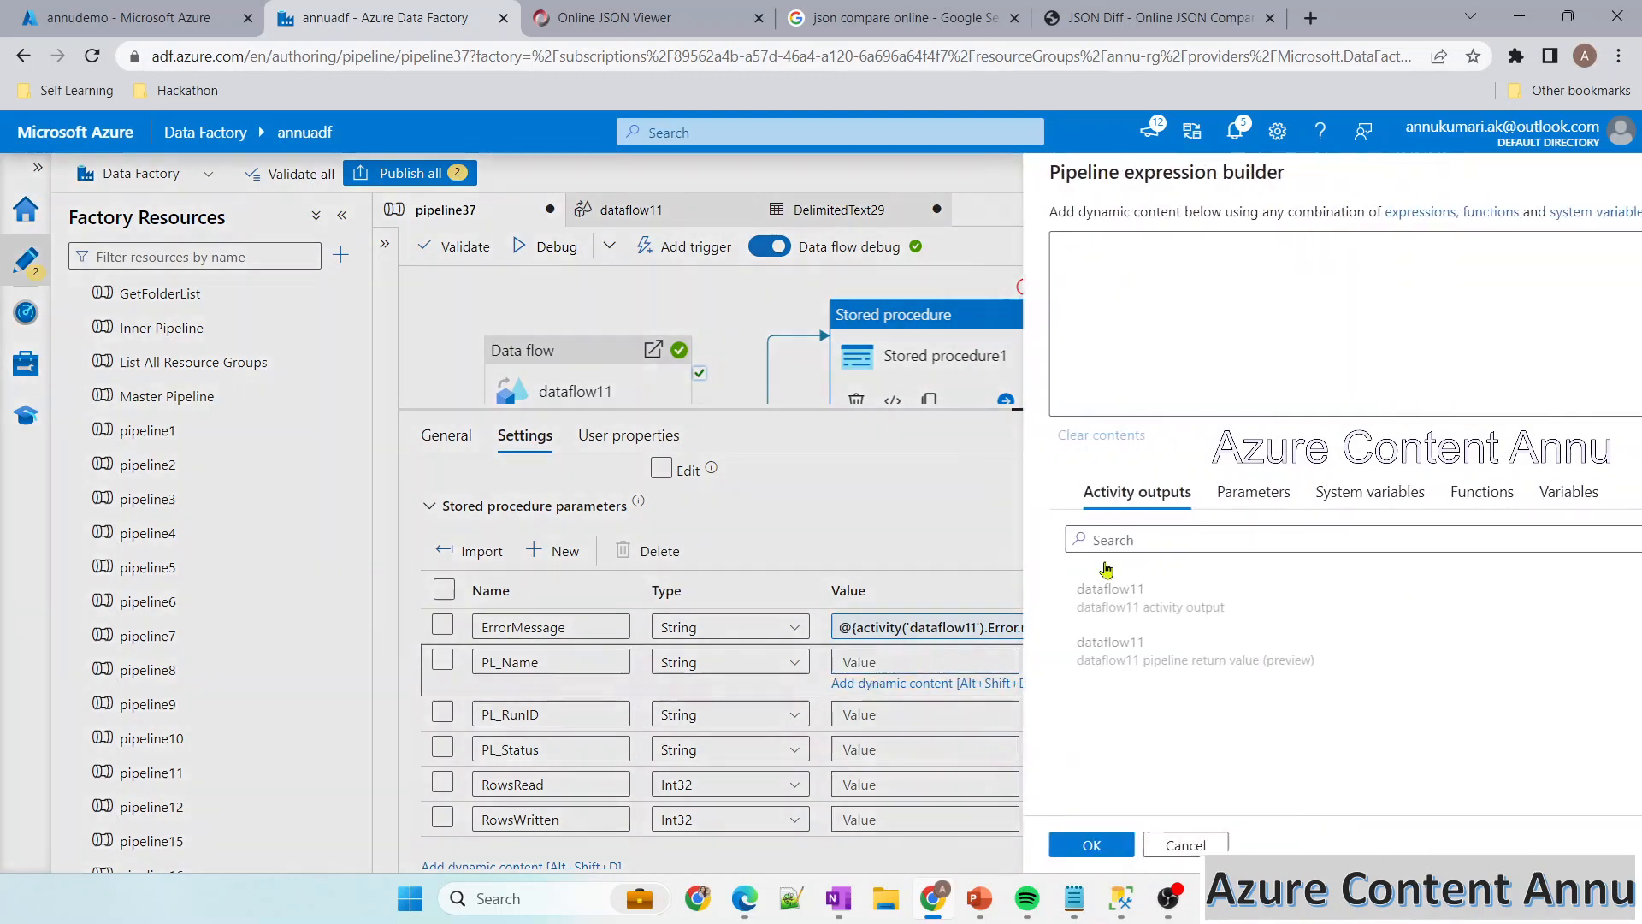
pyautogui.click(1310, 493)
pyautogui.click(1060, 658)
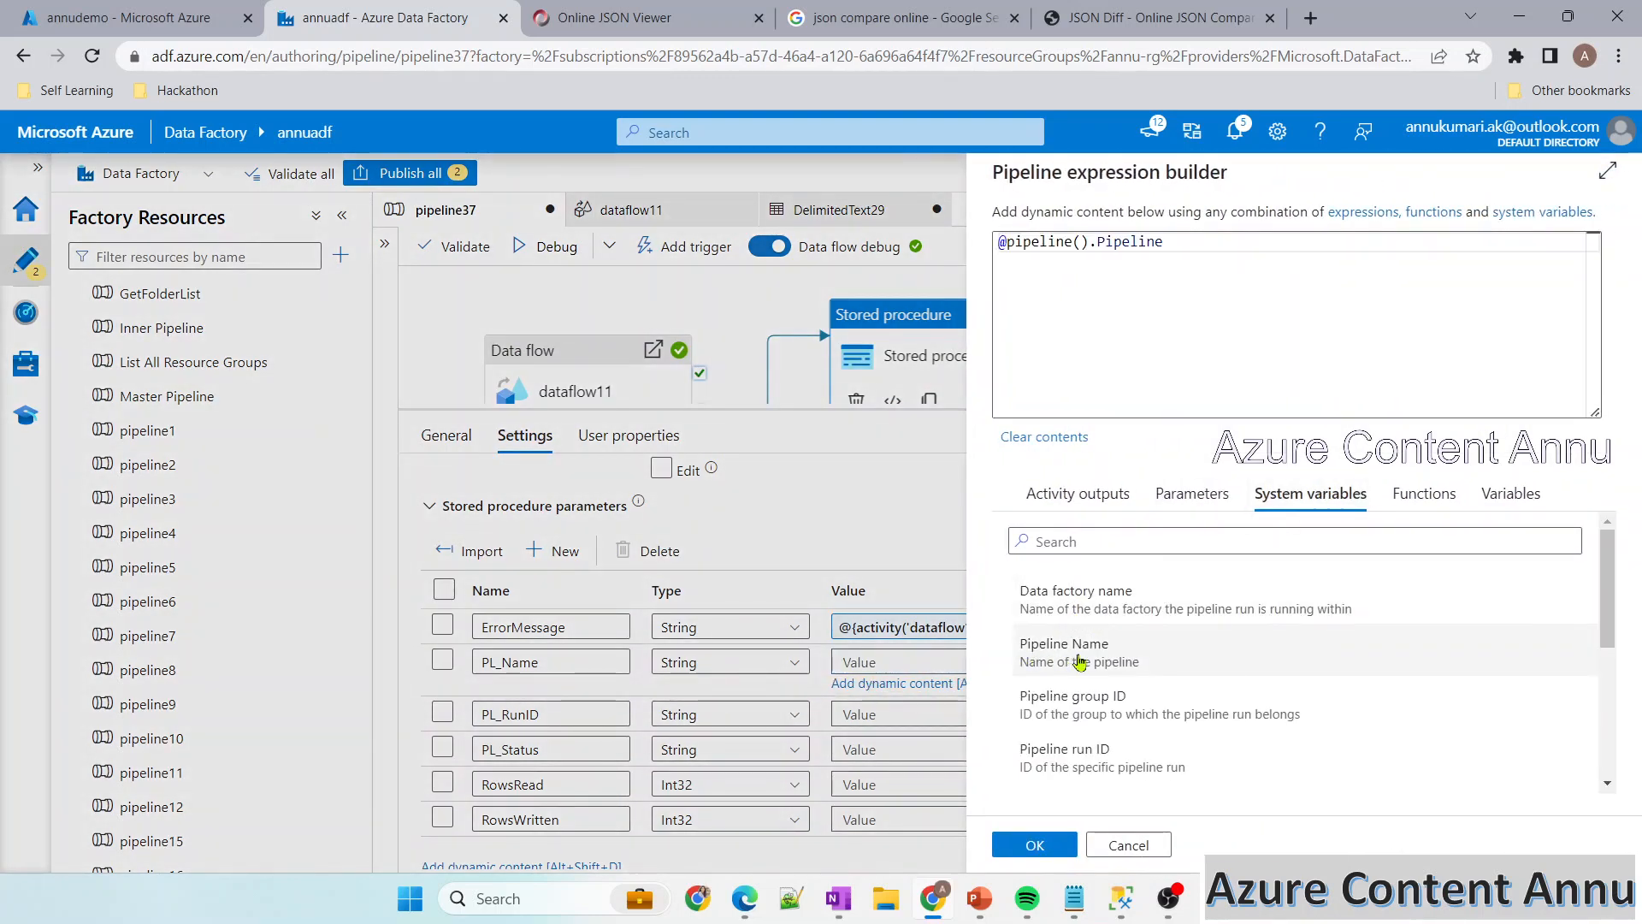
pyautogui.click(1035, 845)
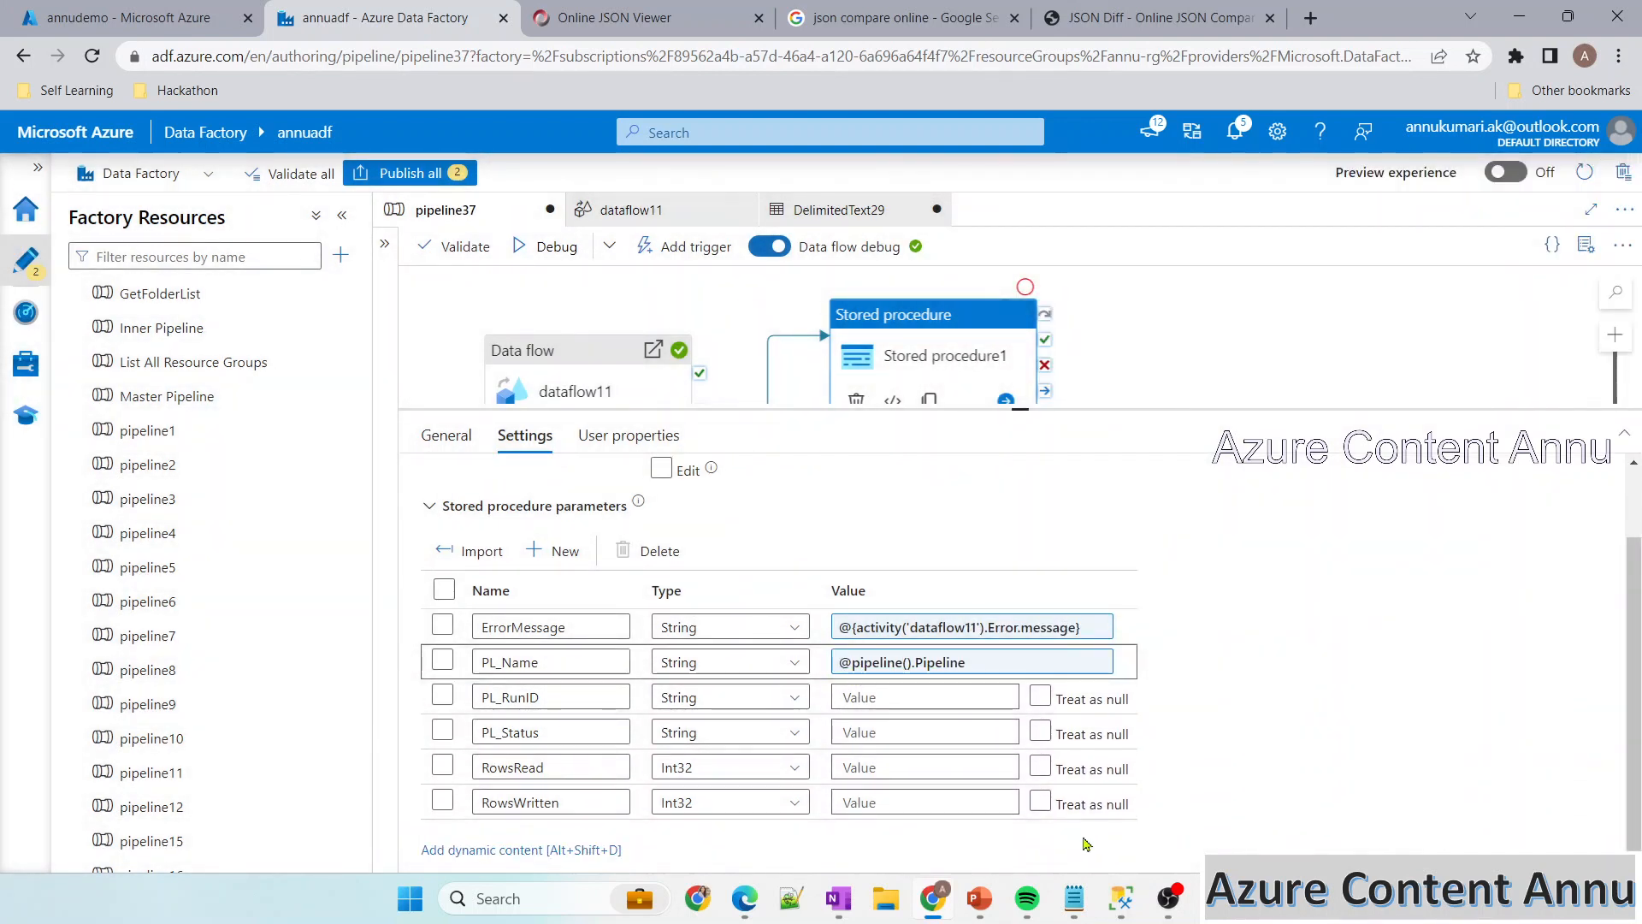
# Switch to Notepad and examine the PipelineName, PipelineRunId and Error properties in the saved dataflow11 activity JSON, enlarging the window
pyautogui.click(1077, 902)
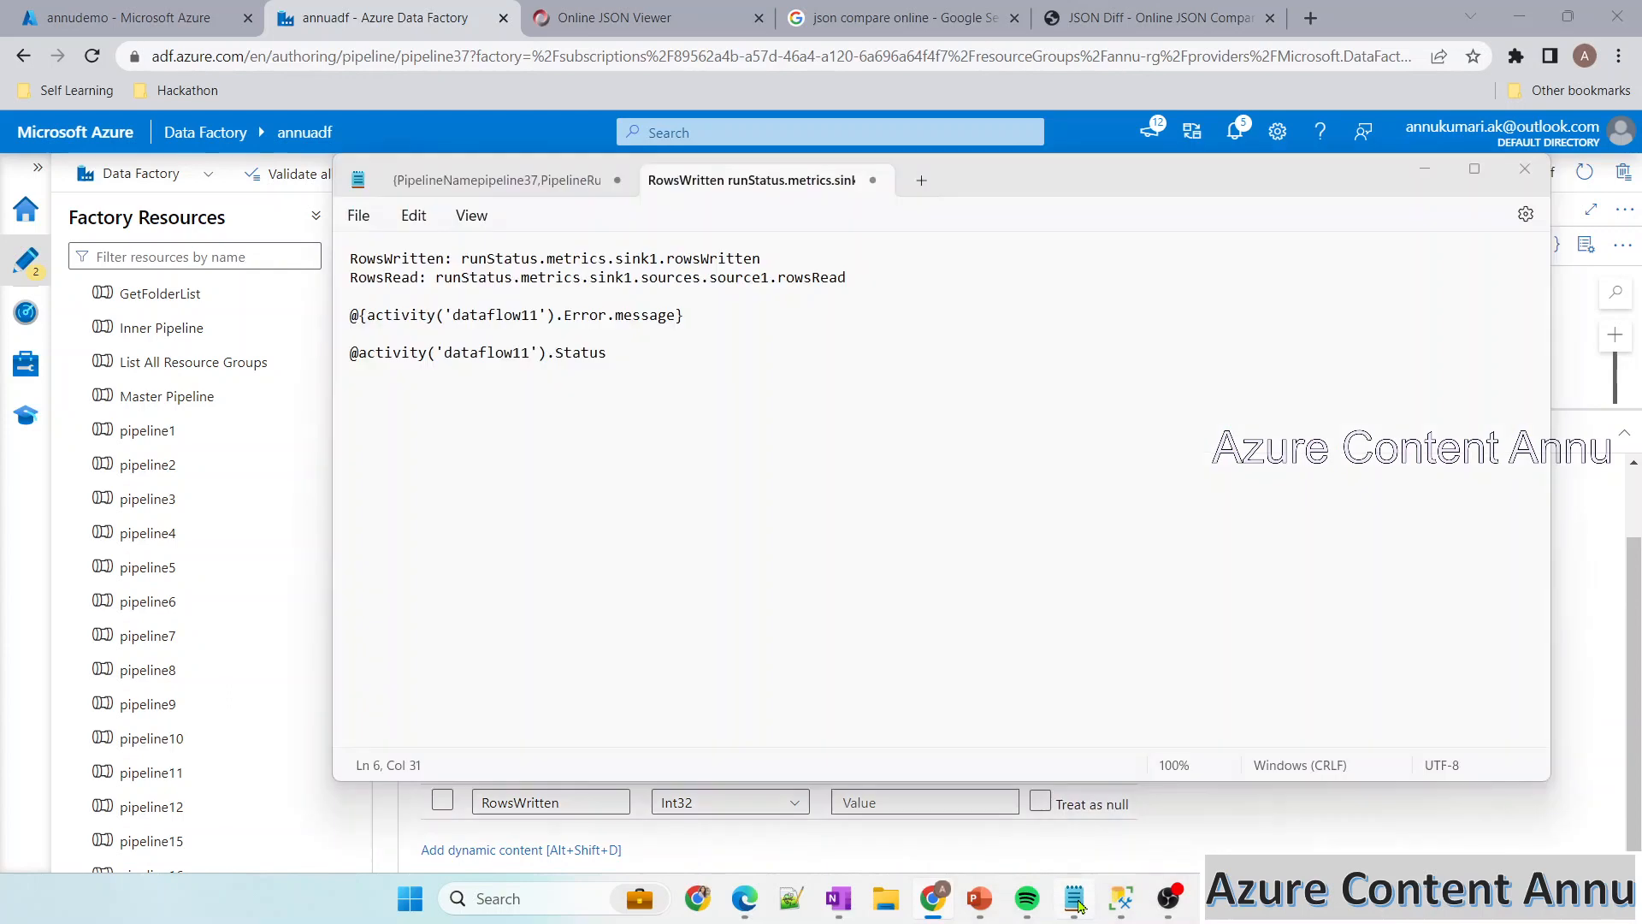
pyautogui.click(492, 183)
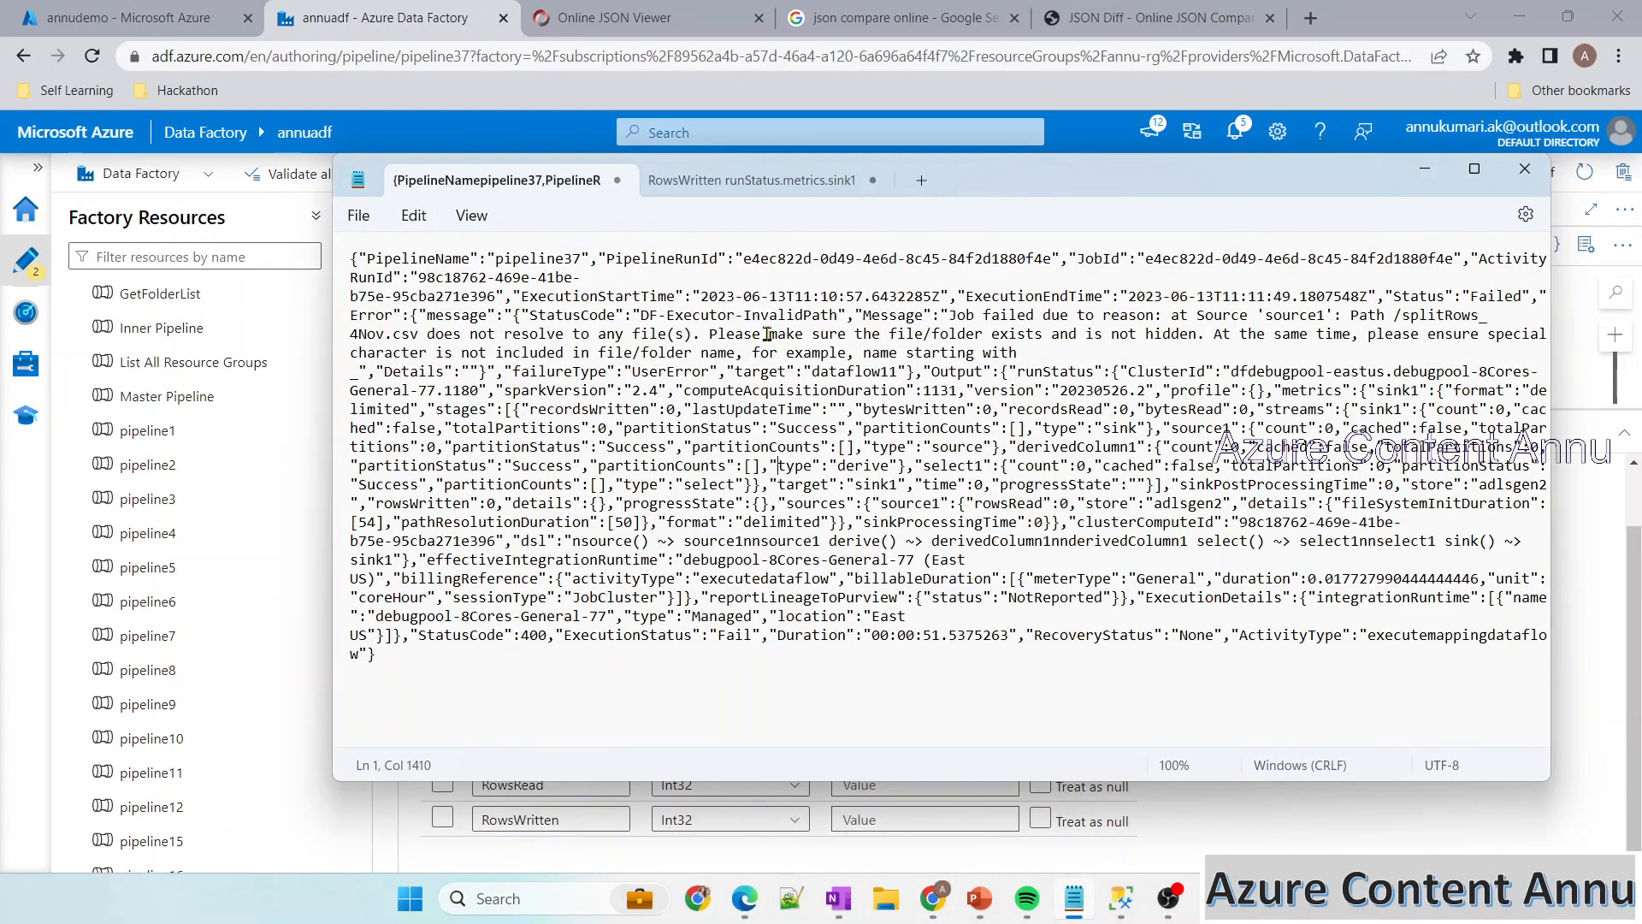
pyautogui.doubleClick(410, 256)
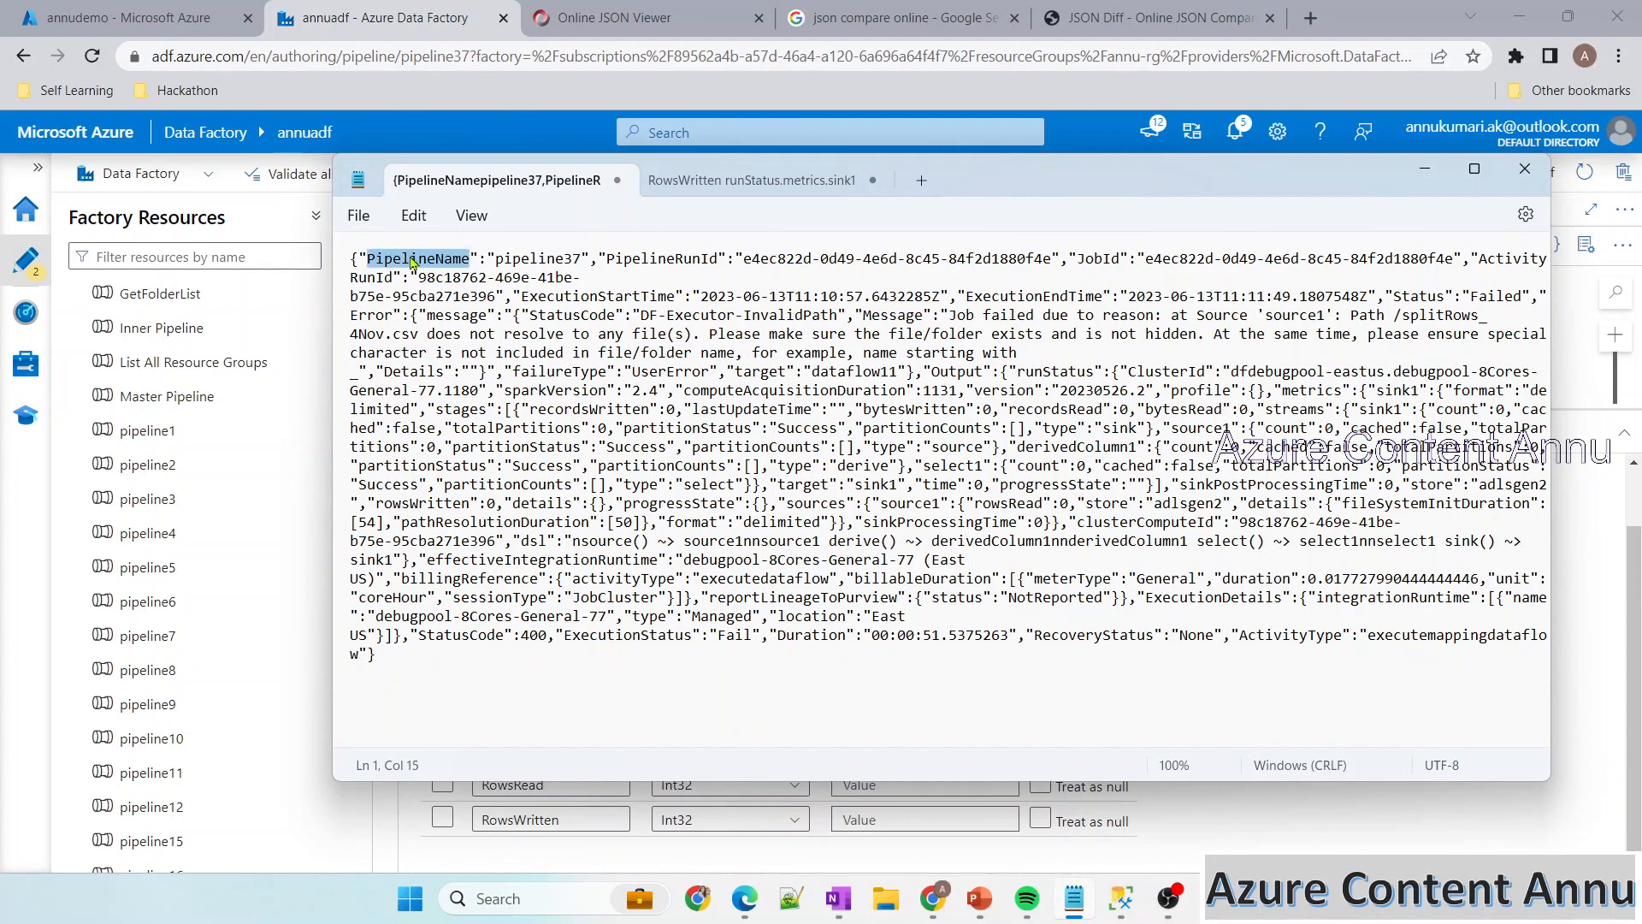
pyautogui.doubleClick(631, 259)
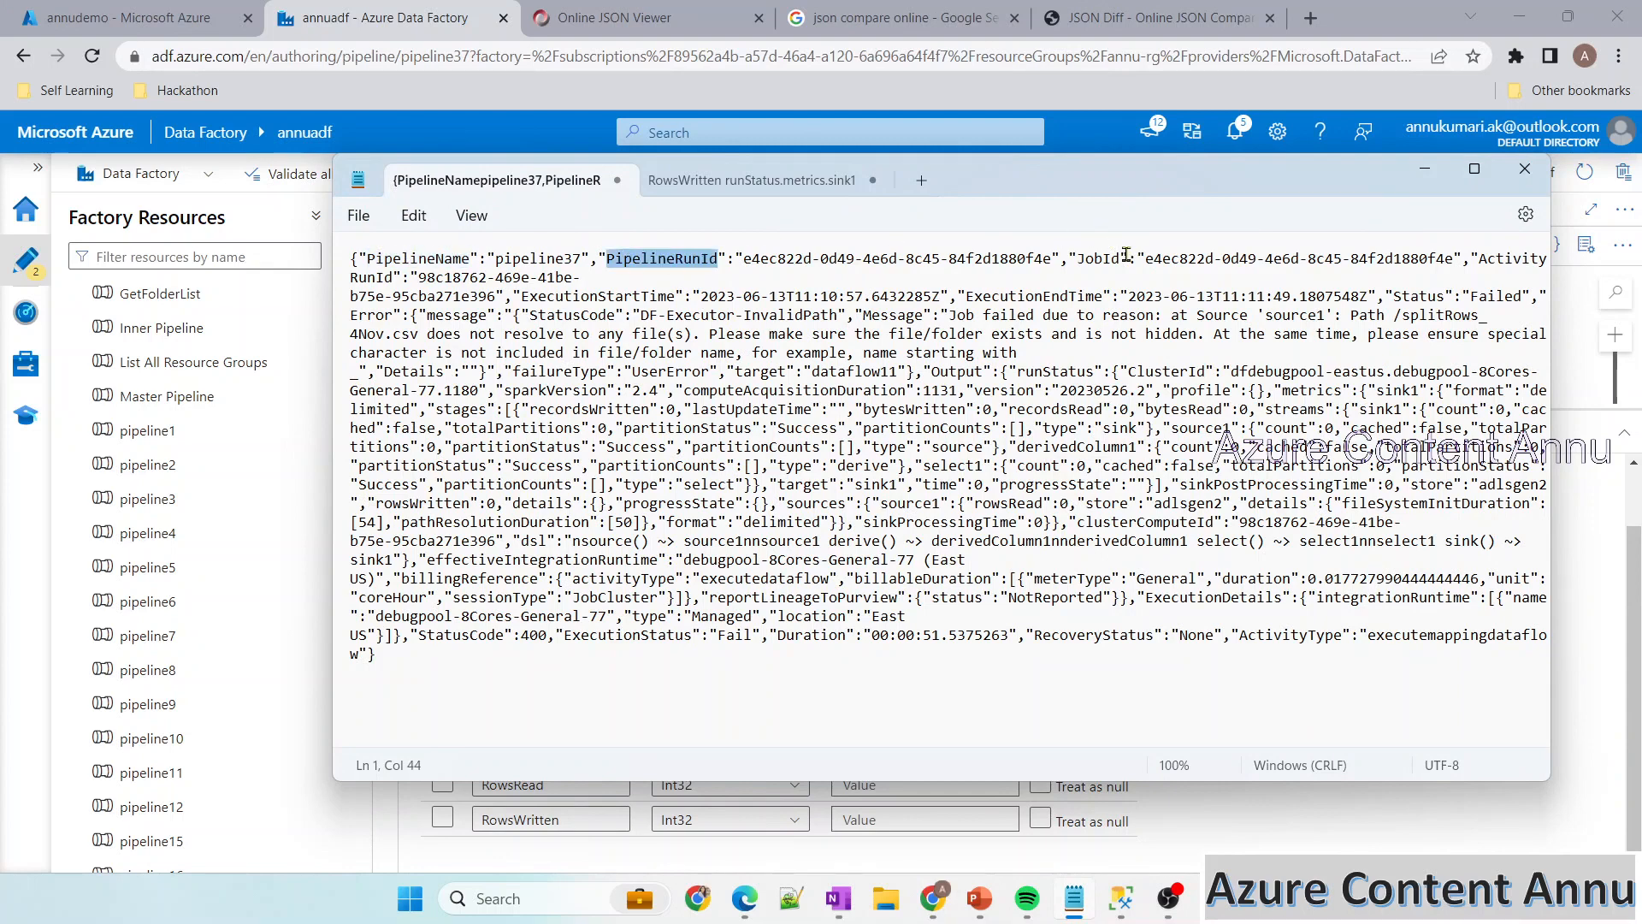
pyautogui.click(1474, 169)
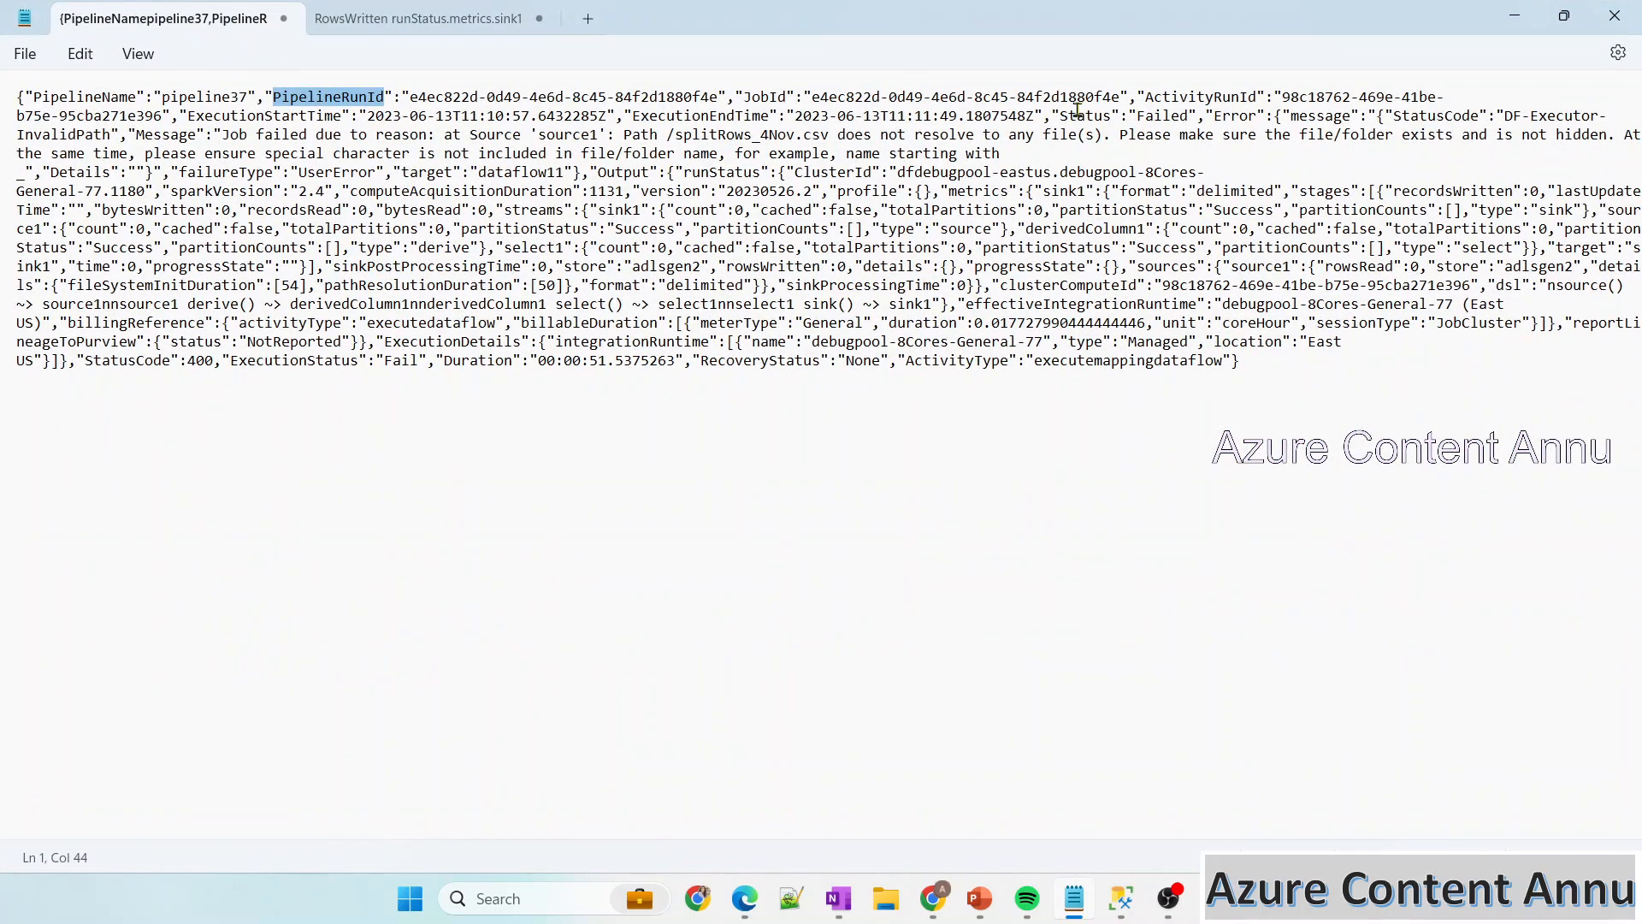
pyautogui.doubleClick(1236, 117)
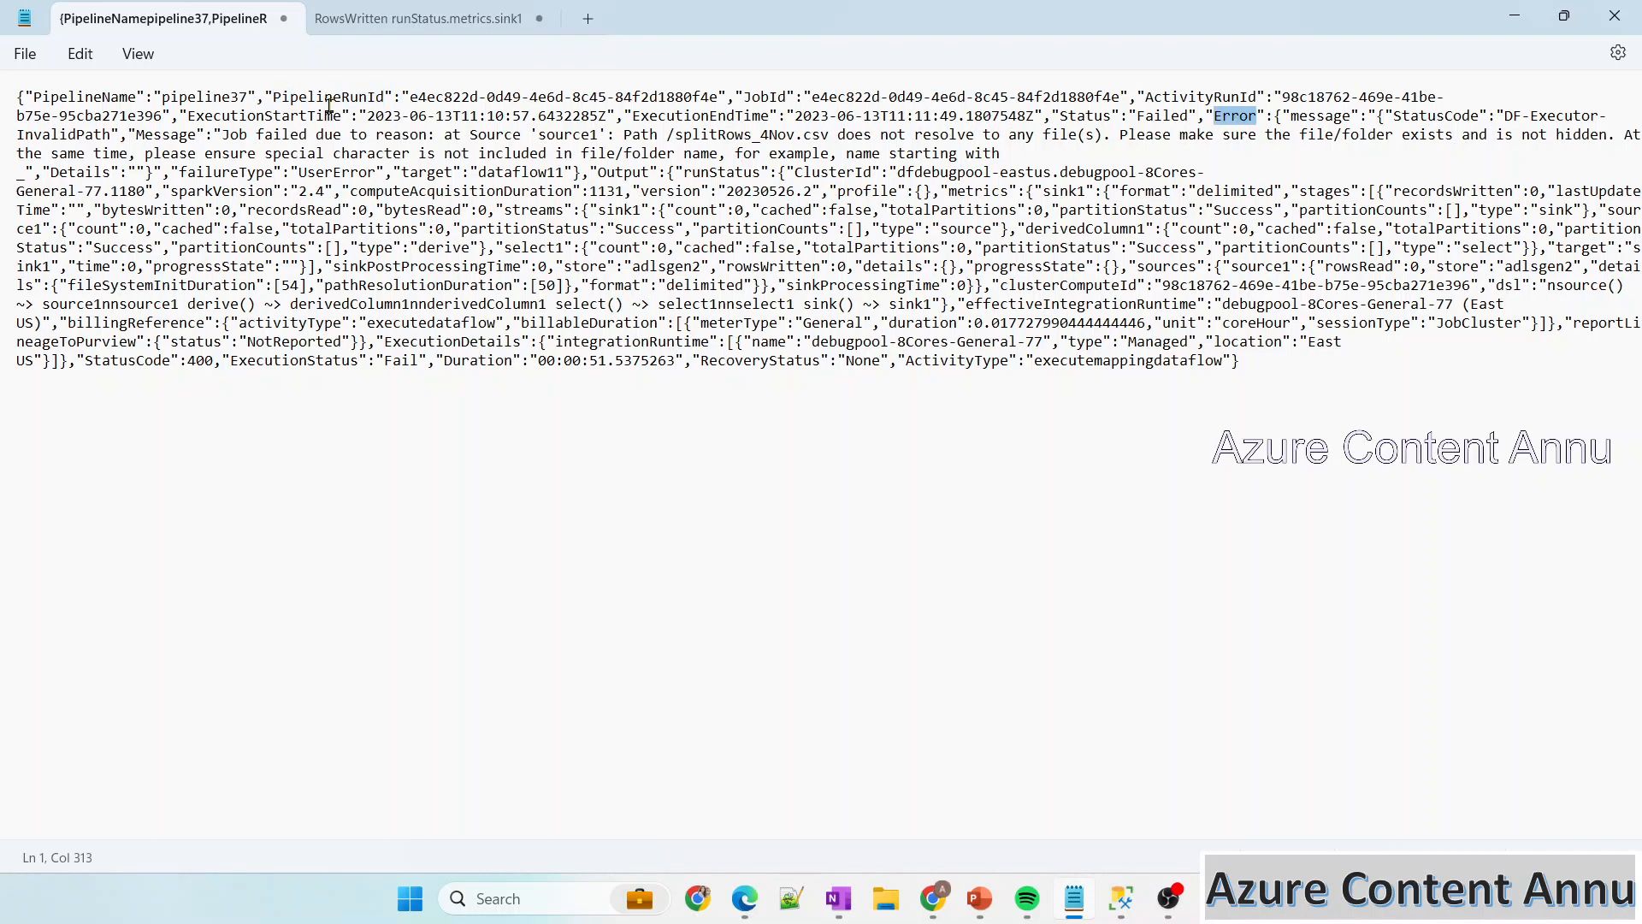
pyautogui.doubleClick(106, 97)
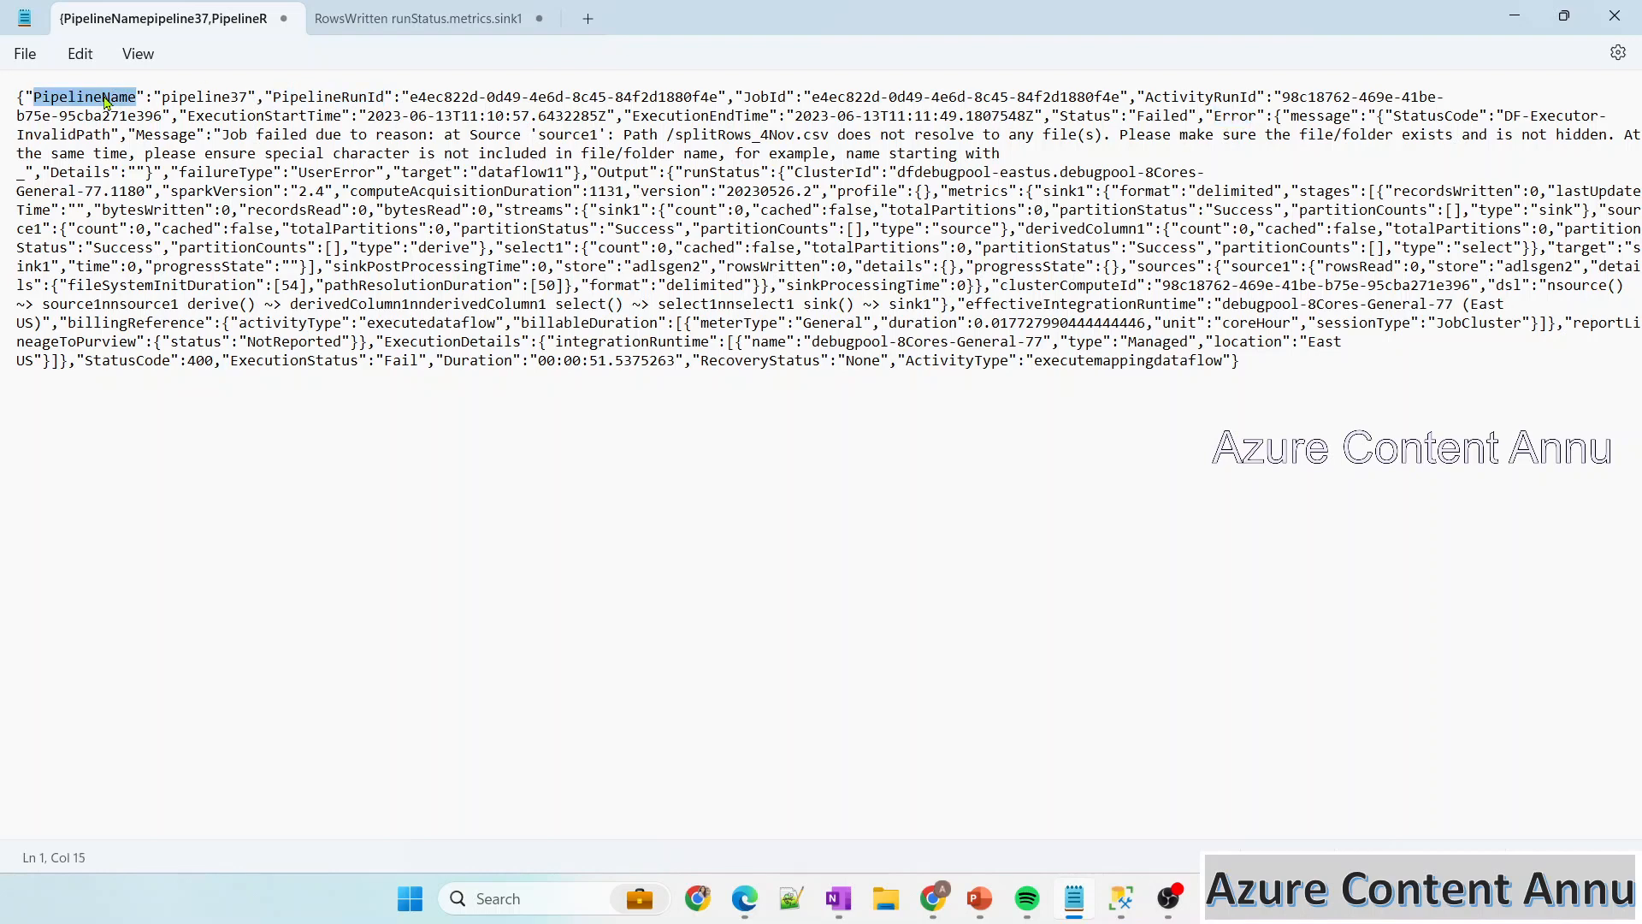
pyautogui.hotkey('alt', 'Tab')
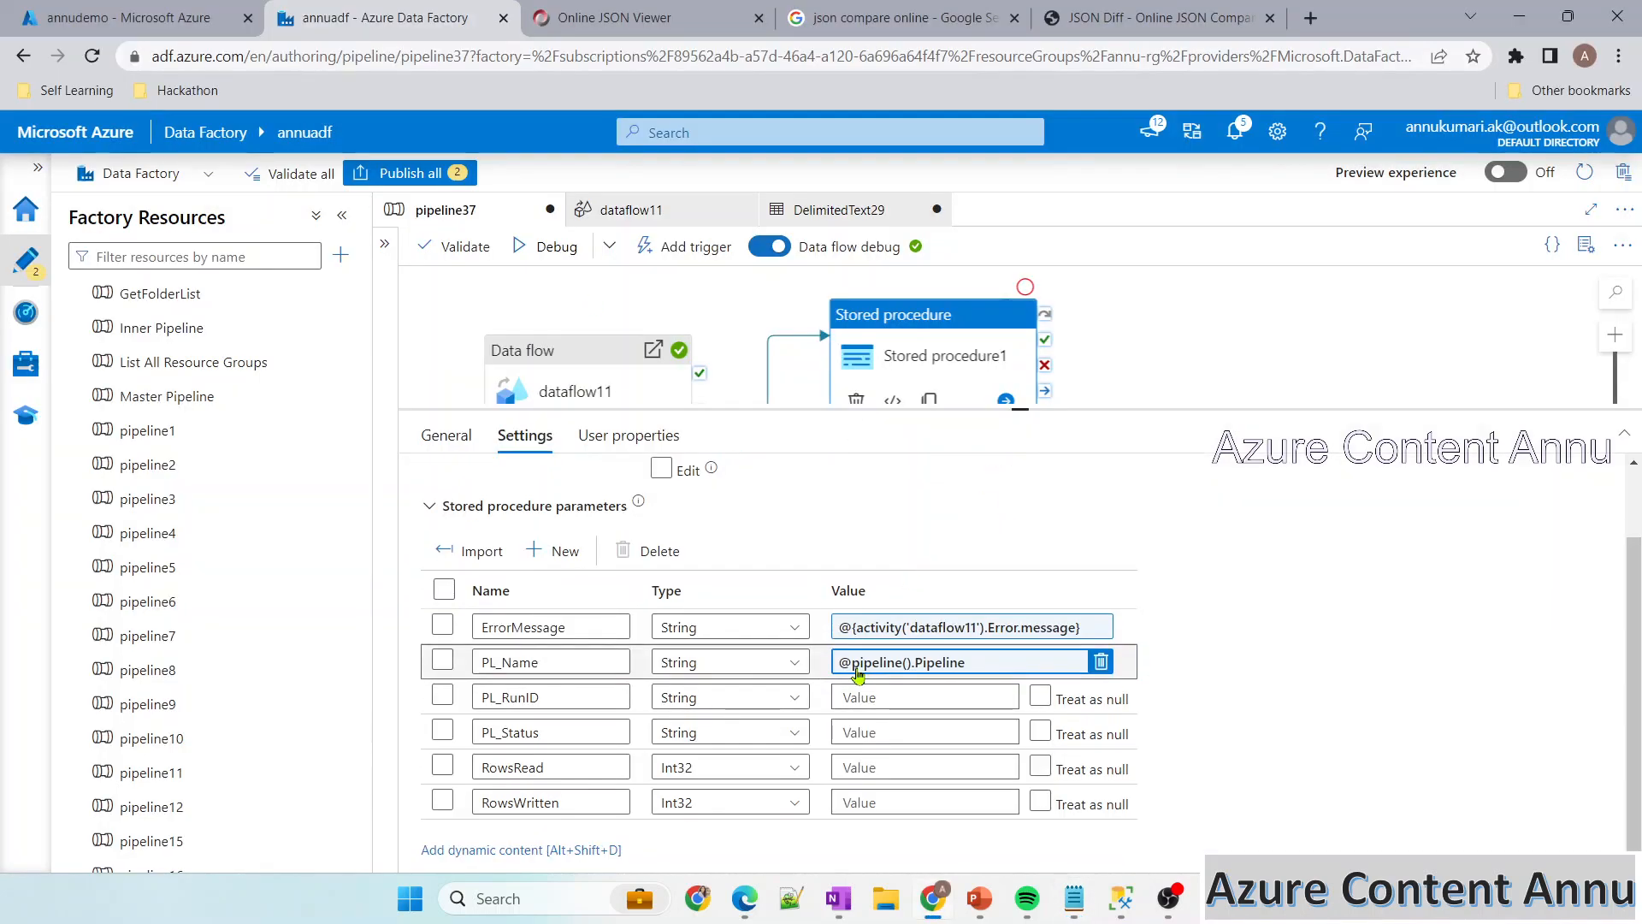
pyautogui.click(861, 673)
pyautogui.hotkey('ctrl', 'a')
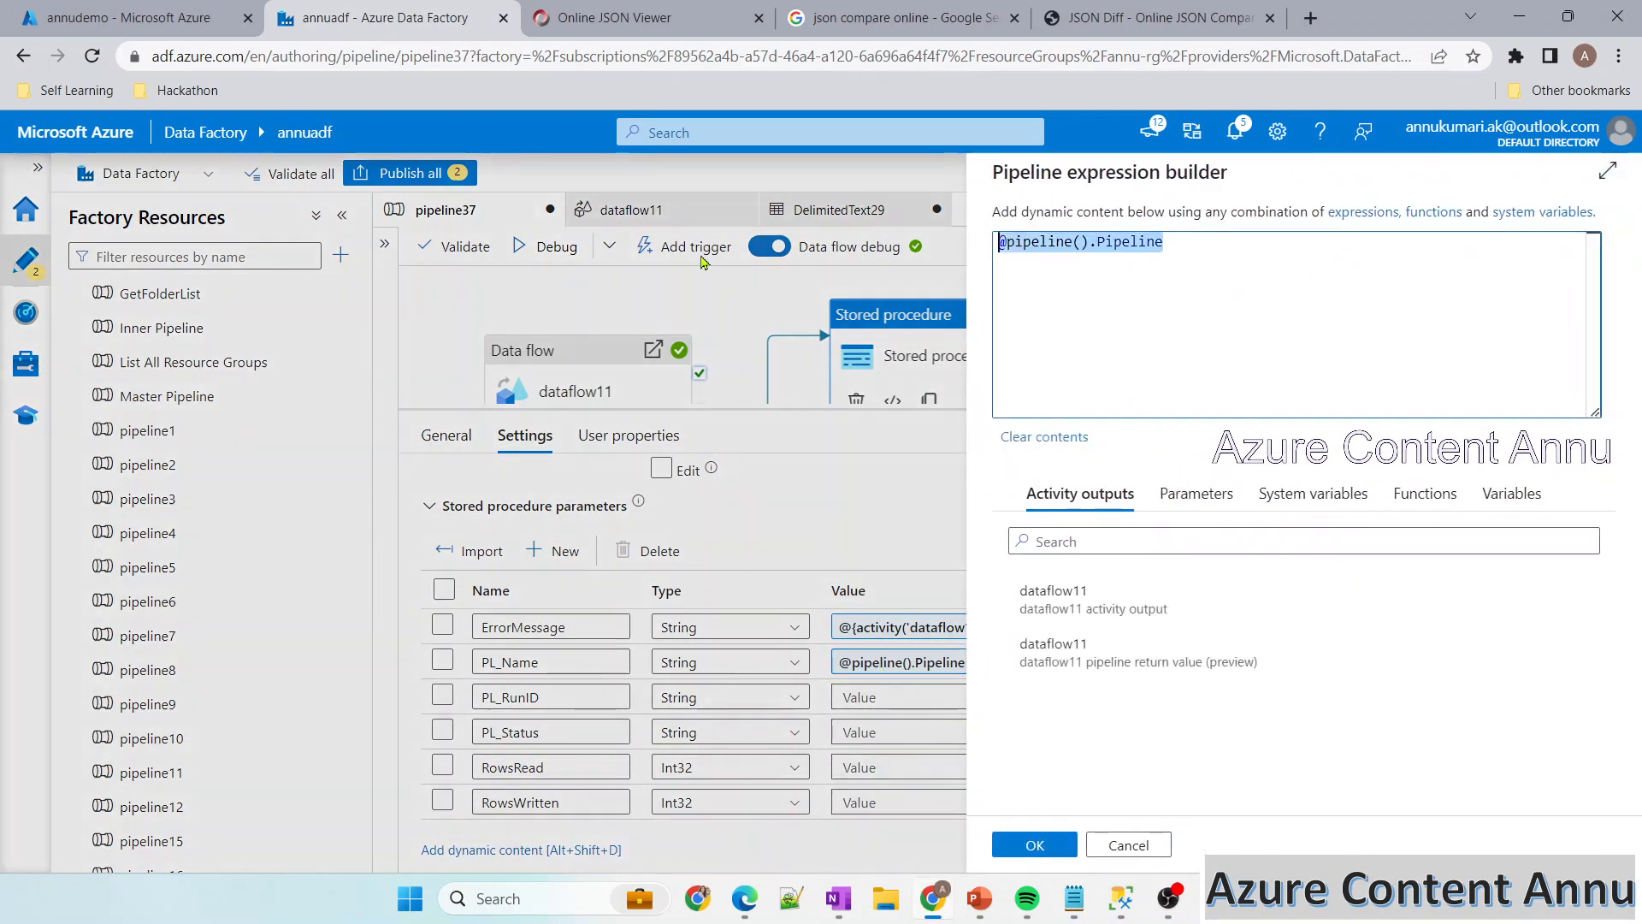
pyautogui.press('BackSpace')
pyautogui.click(1060, 602)
pyautogui.doubleClick(1204, 241)
pyautogui.press('BackSpace')
pyautogui.write('PipelineName')
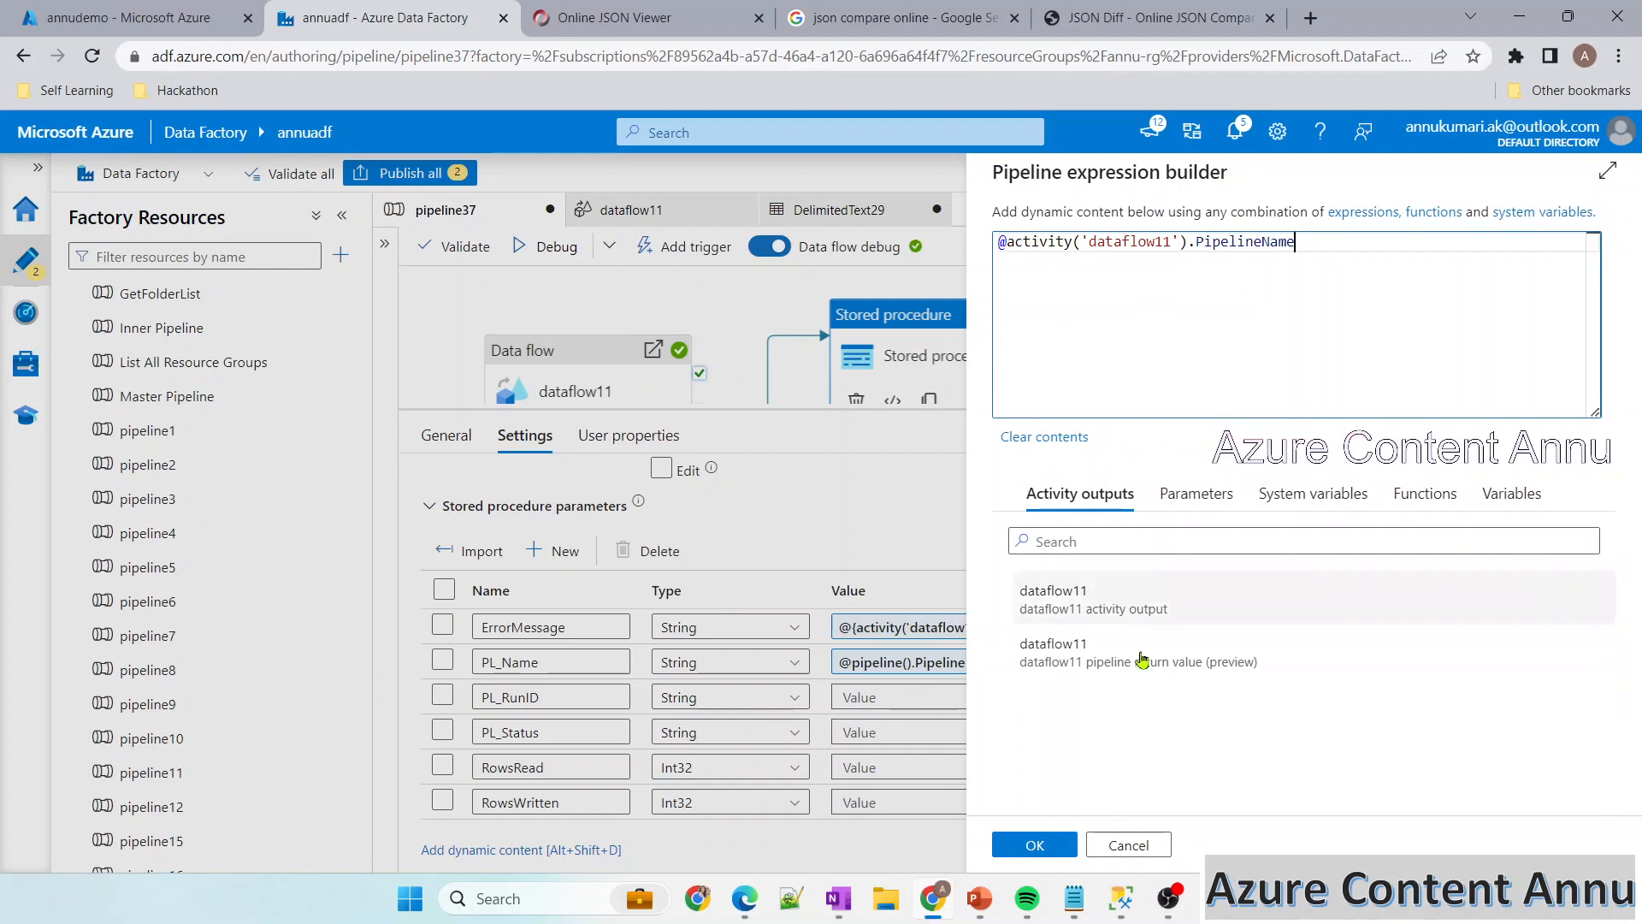
pyautogui.click(1036, 844)
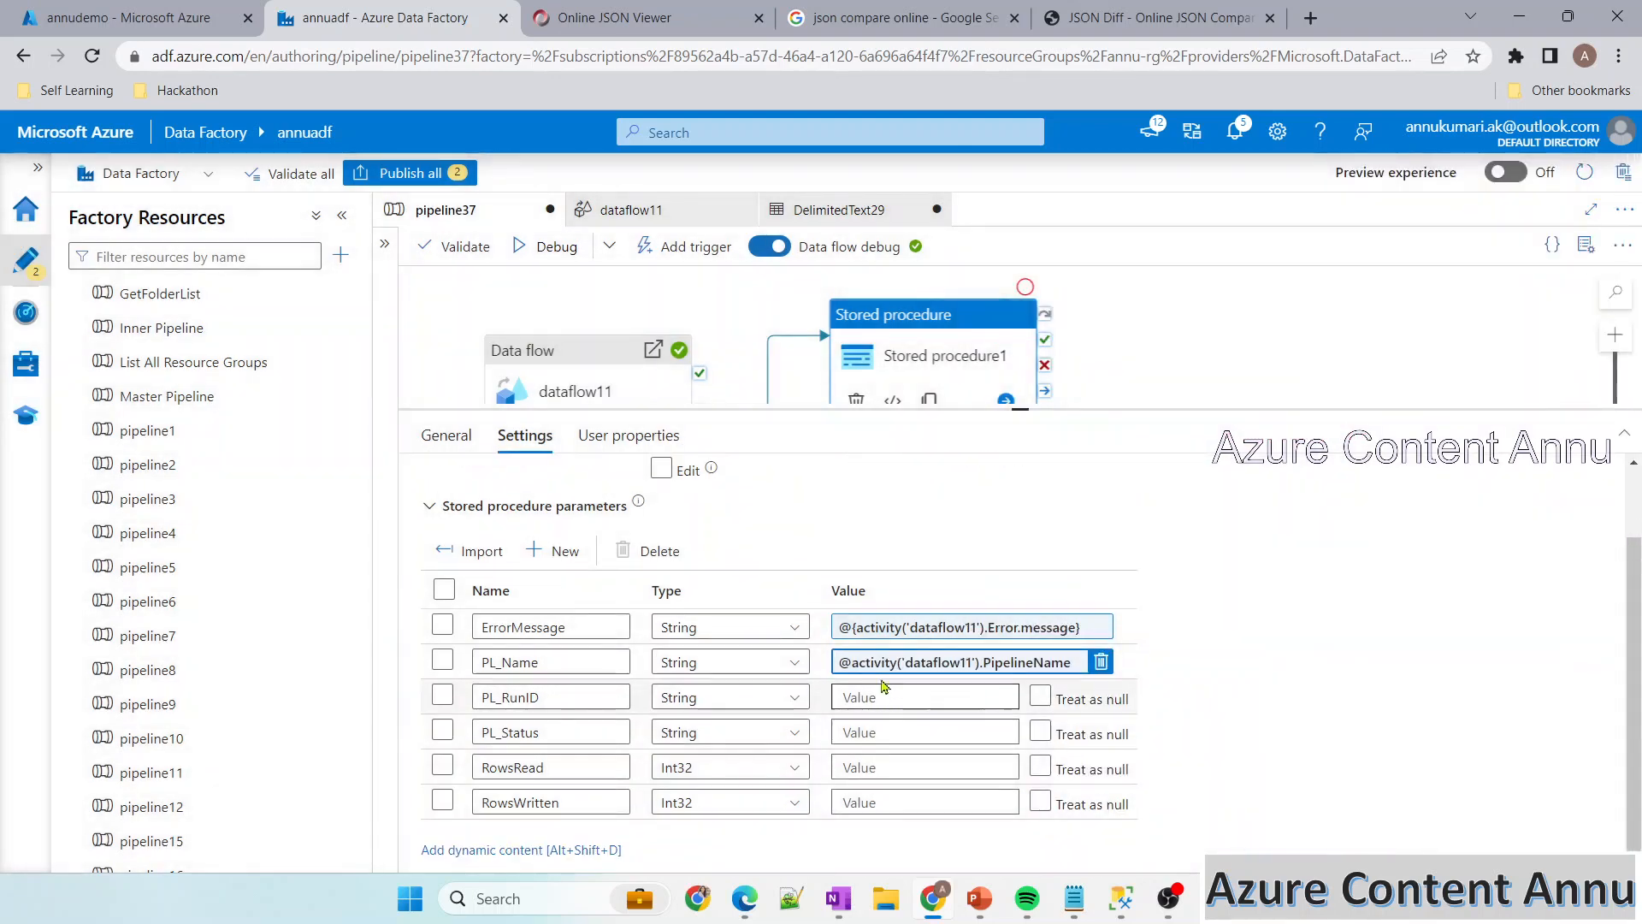
# Wrap the PL_Name expression in curly braces so it reads @{activity('dataflow11').PipelineName}
pyautogui.click(884, 663)
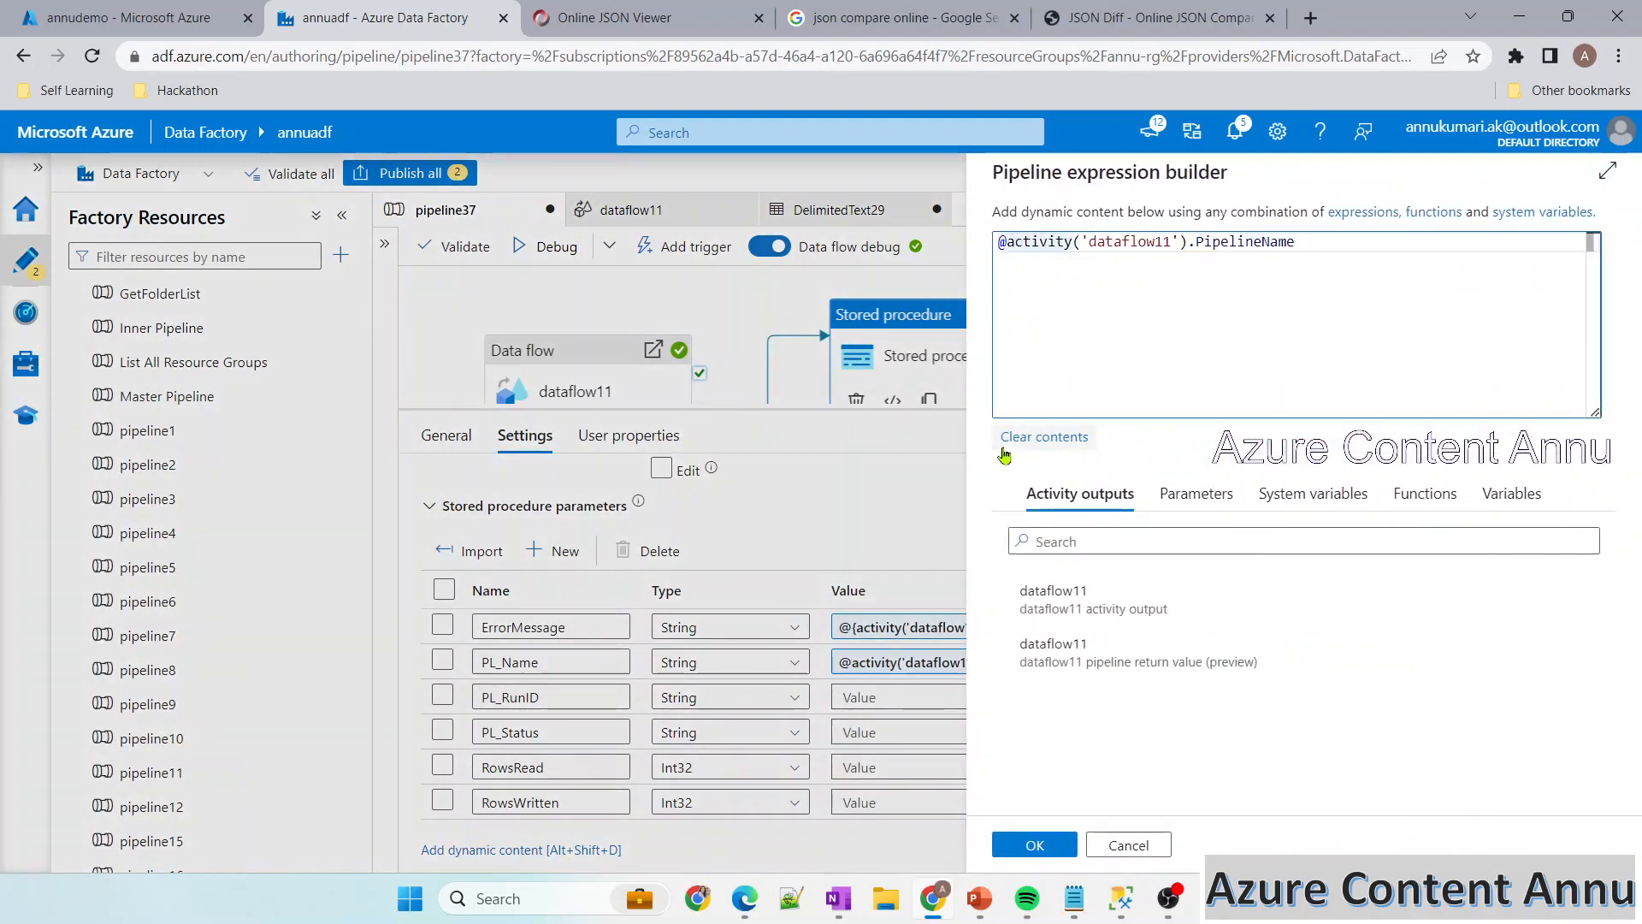
pyautogui.write('{')
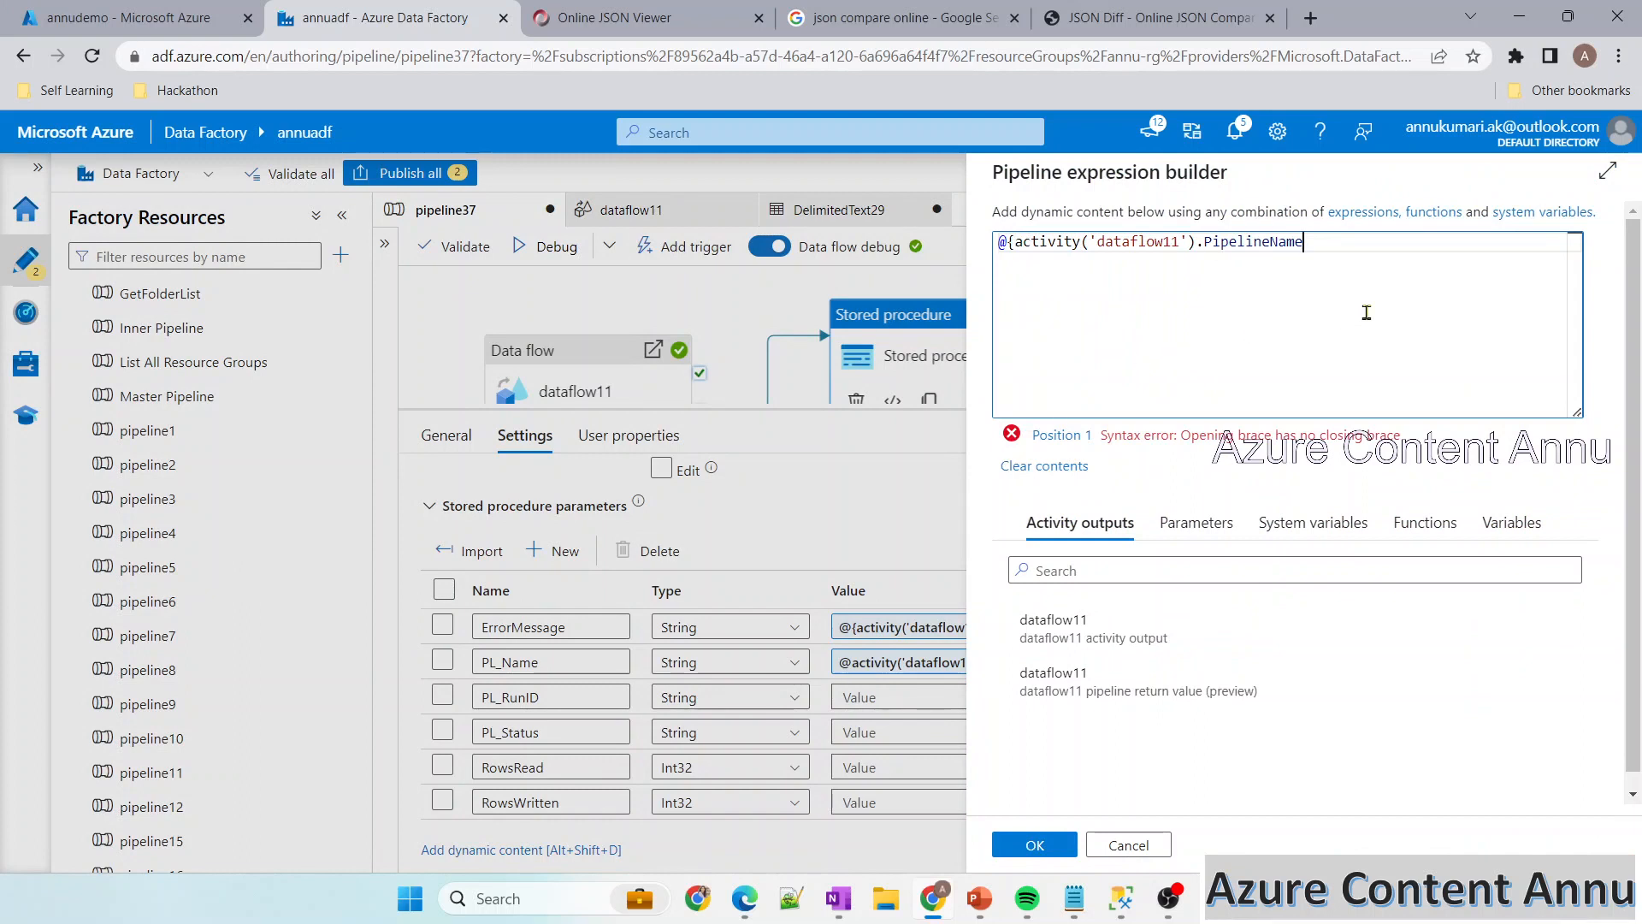
pyautogui.write('}')
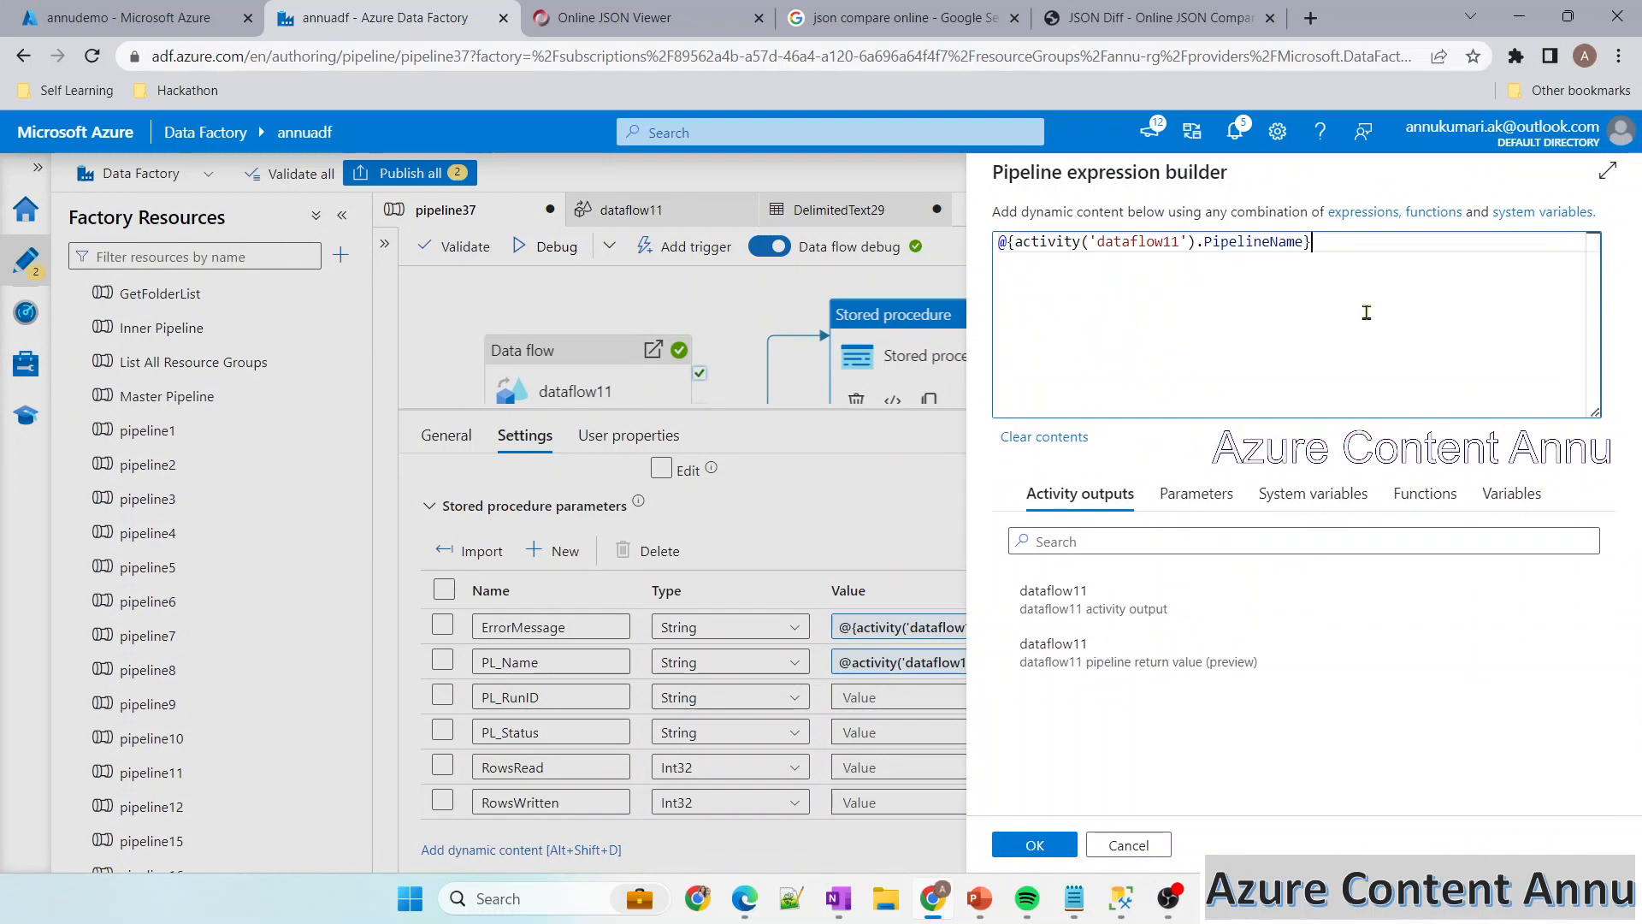
pyautogui.click(1035, 845)
# Set the PL_RunID parameter to the dynamic expression @{activity('dataflow11').PipelineRunId}, copying the property name from the Notepad JSON
pyautogui.click(859, 697)
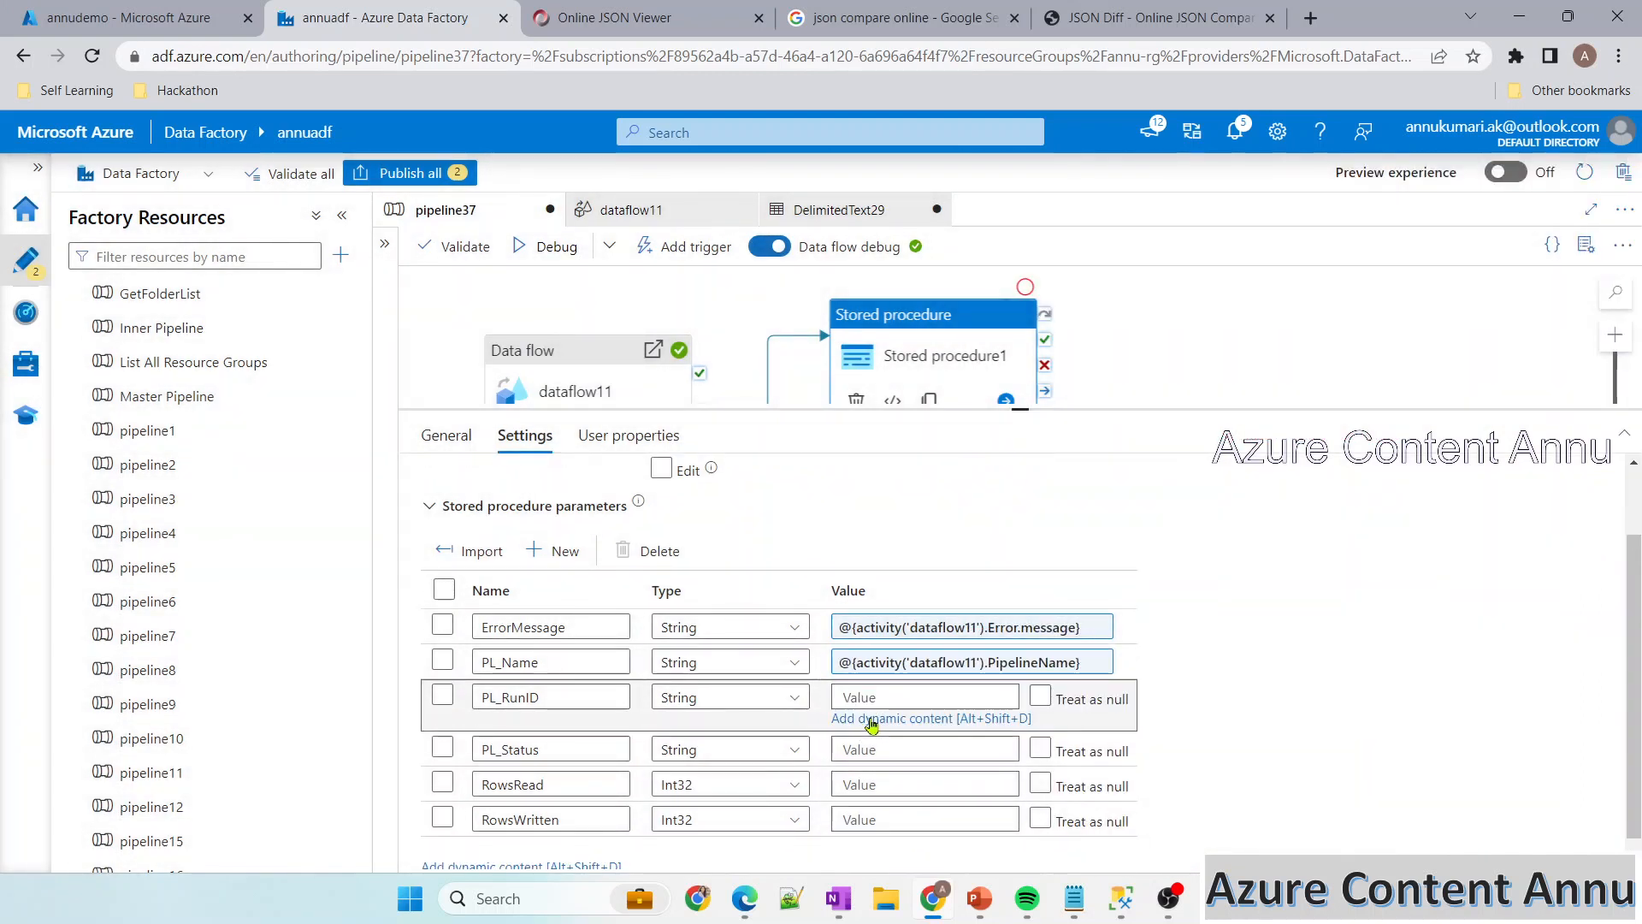
pyautogui.click(859, 718)
pyautogui.click(1129, 603)
pyautogui.click(1200, 248)
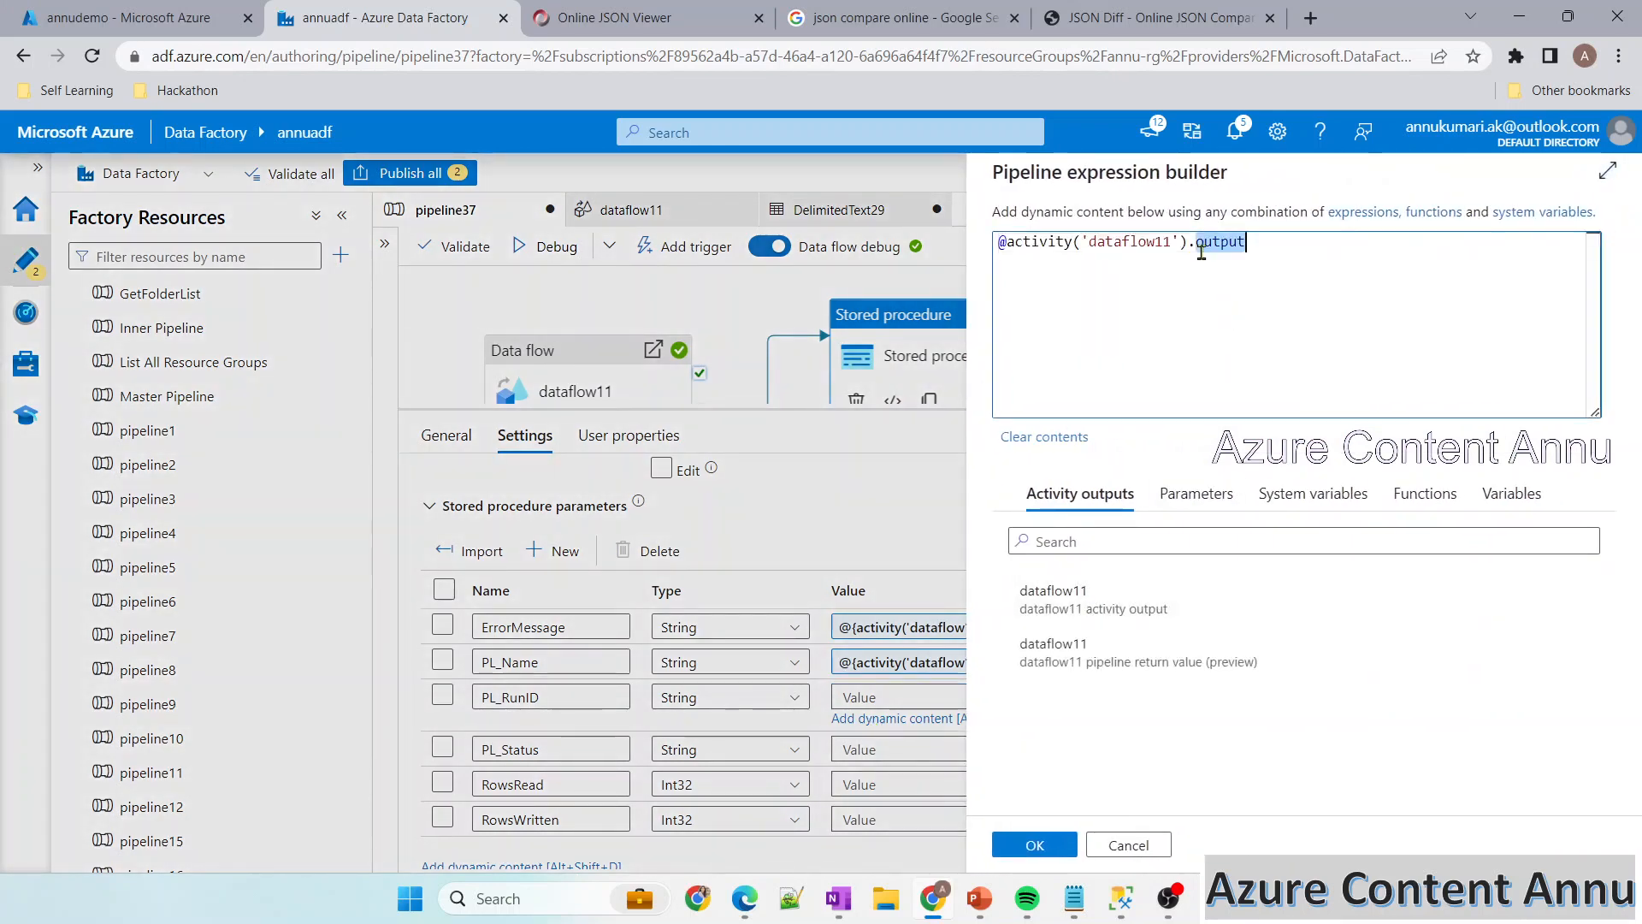
pyautogui.hotkey('alt', 'Tab')
pyautogui.doubleClick(346, 100)
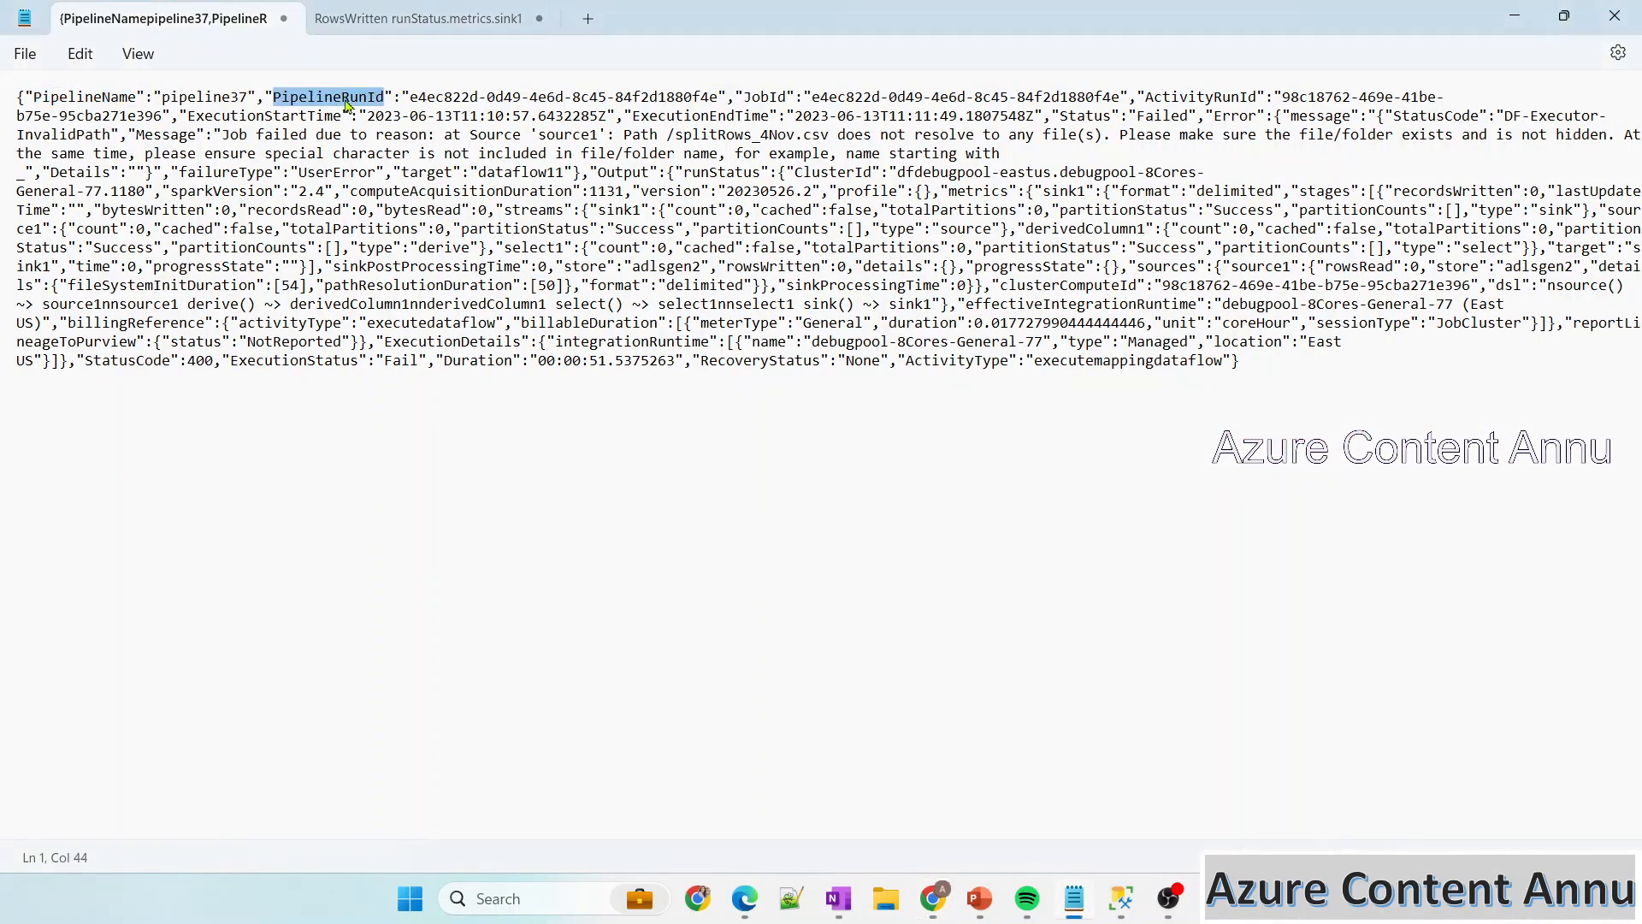
pyautogui.hotkey('ctrl', 'c')
pyautogui.hotkey('alt', 'Tab')
pyautogui.hotkey('ctrl', 'v')
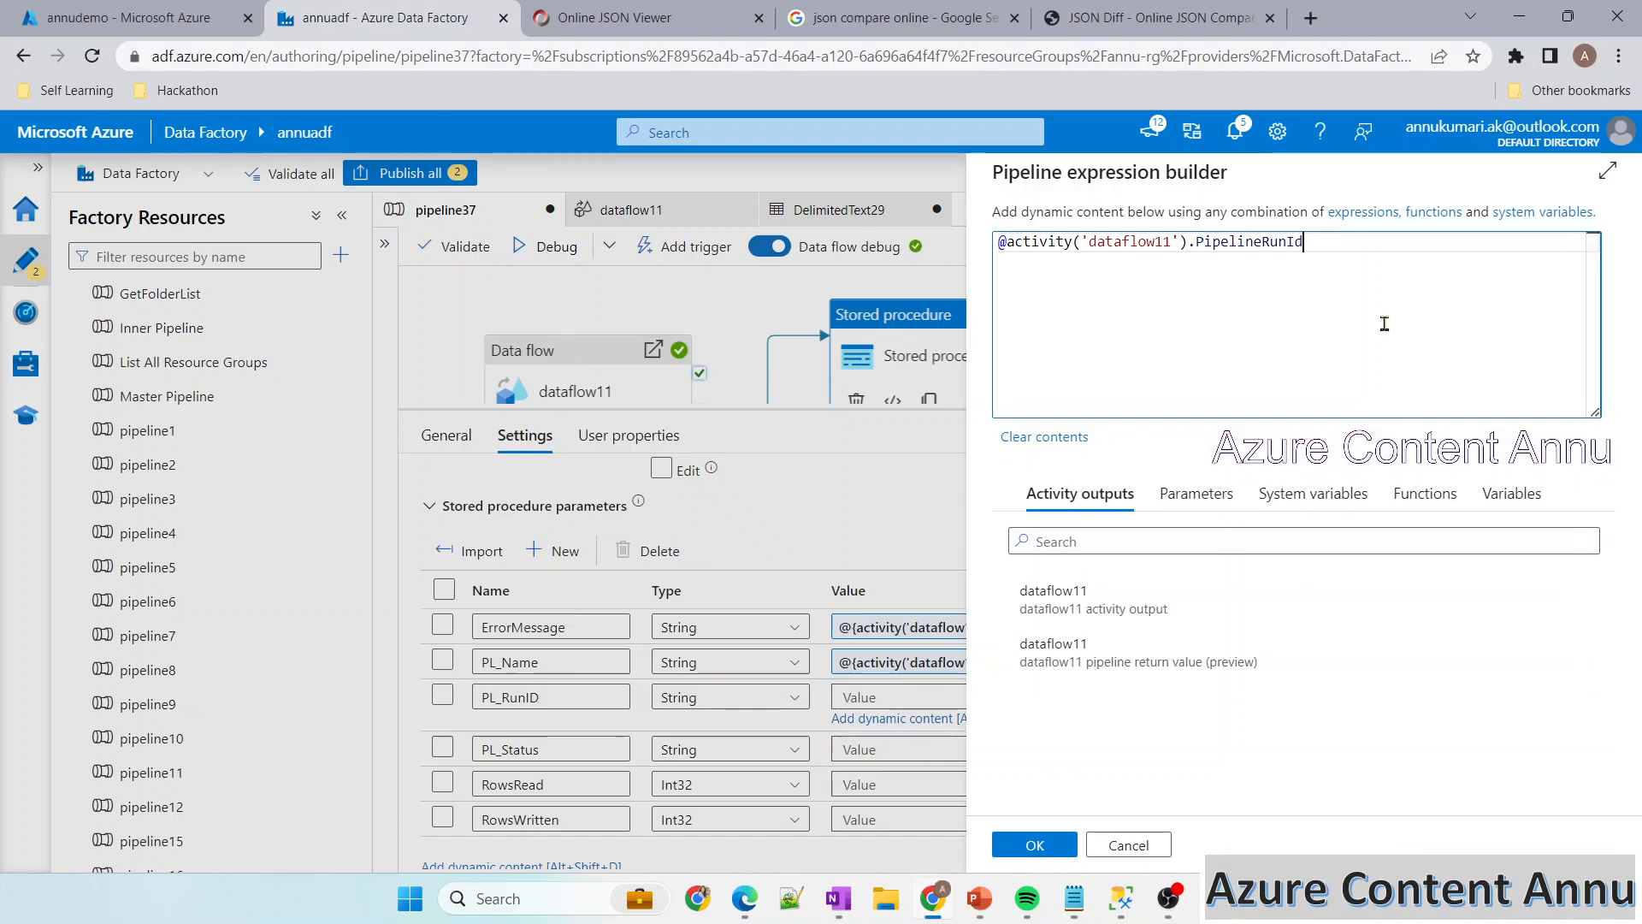
pyautogui.click(1006, 242)
pyautogui.write('{')
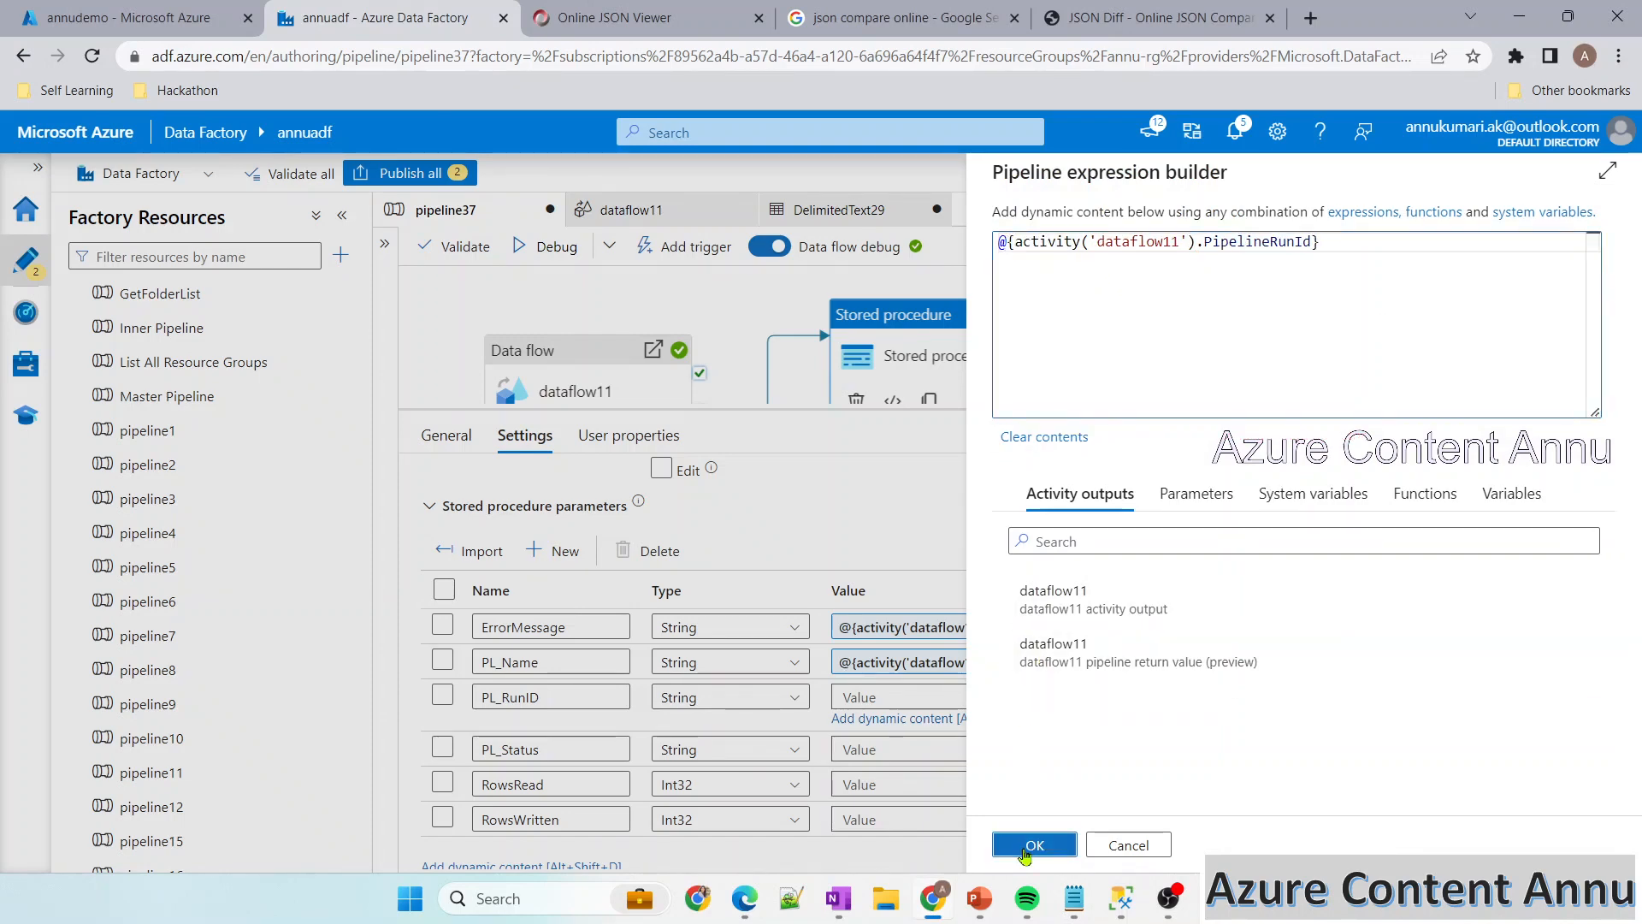
pyautogui.click(1024, 845)
pyautogui.click(853, 733)
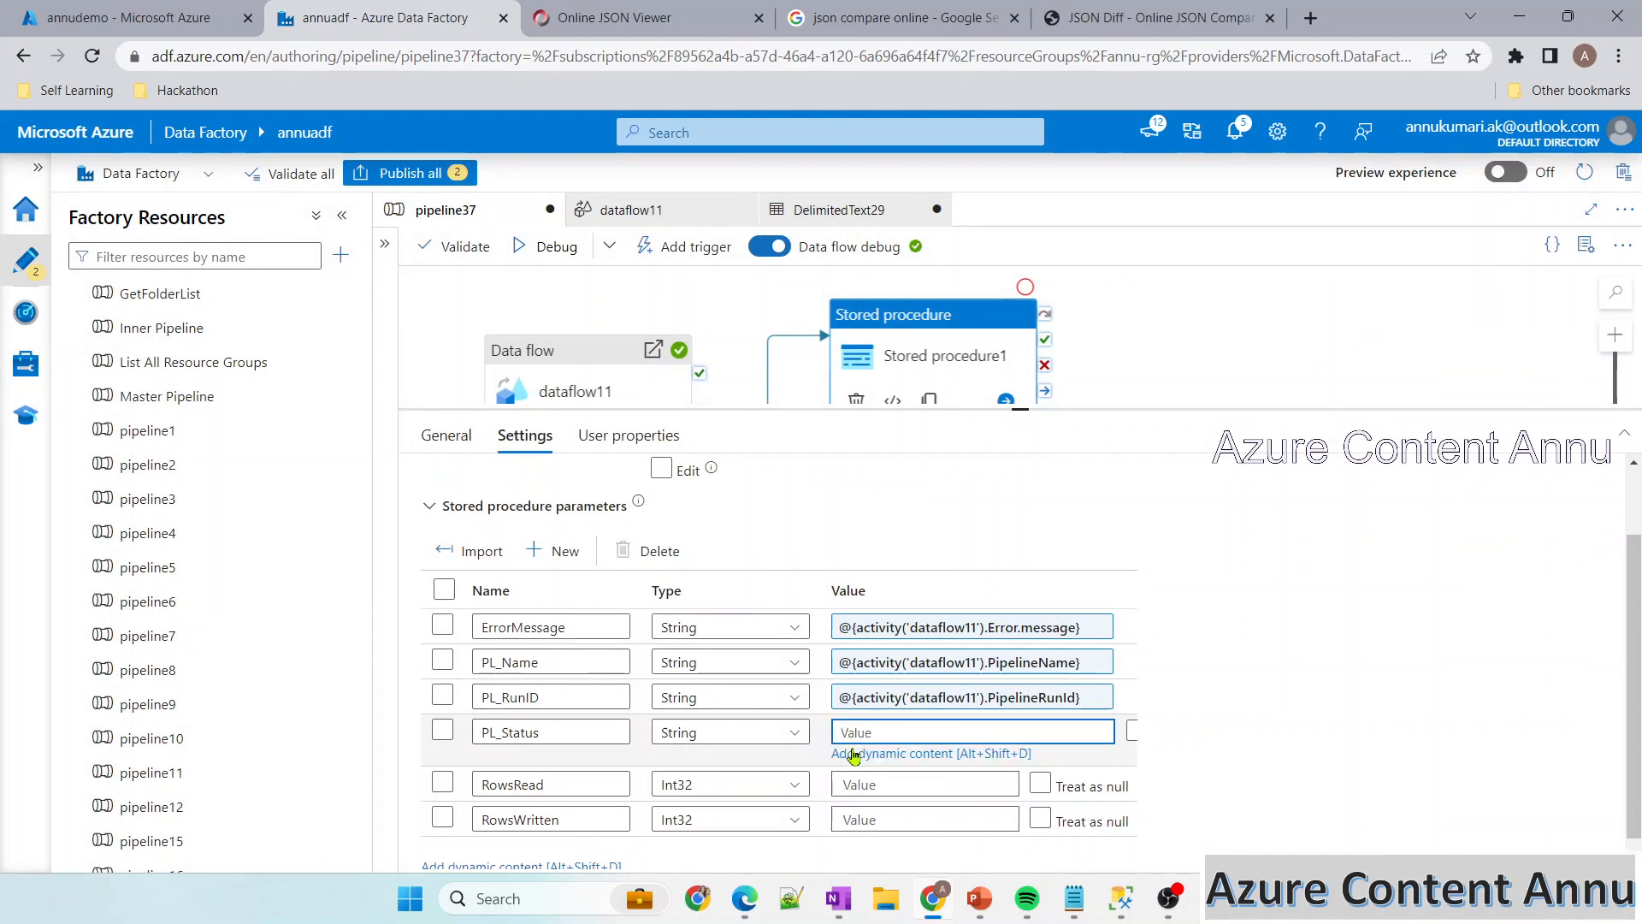
pyautogui.click(853, 754)
pyautogui.hotkey('alt', 'Tab')
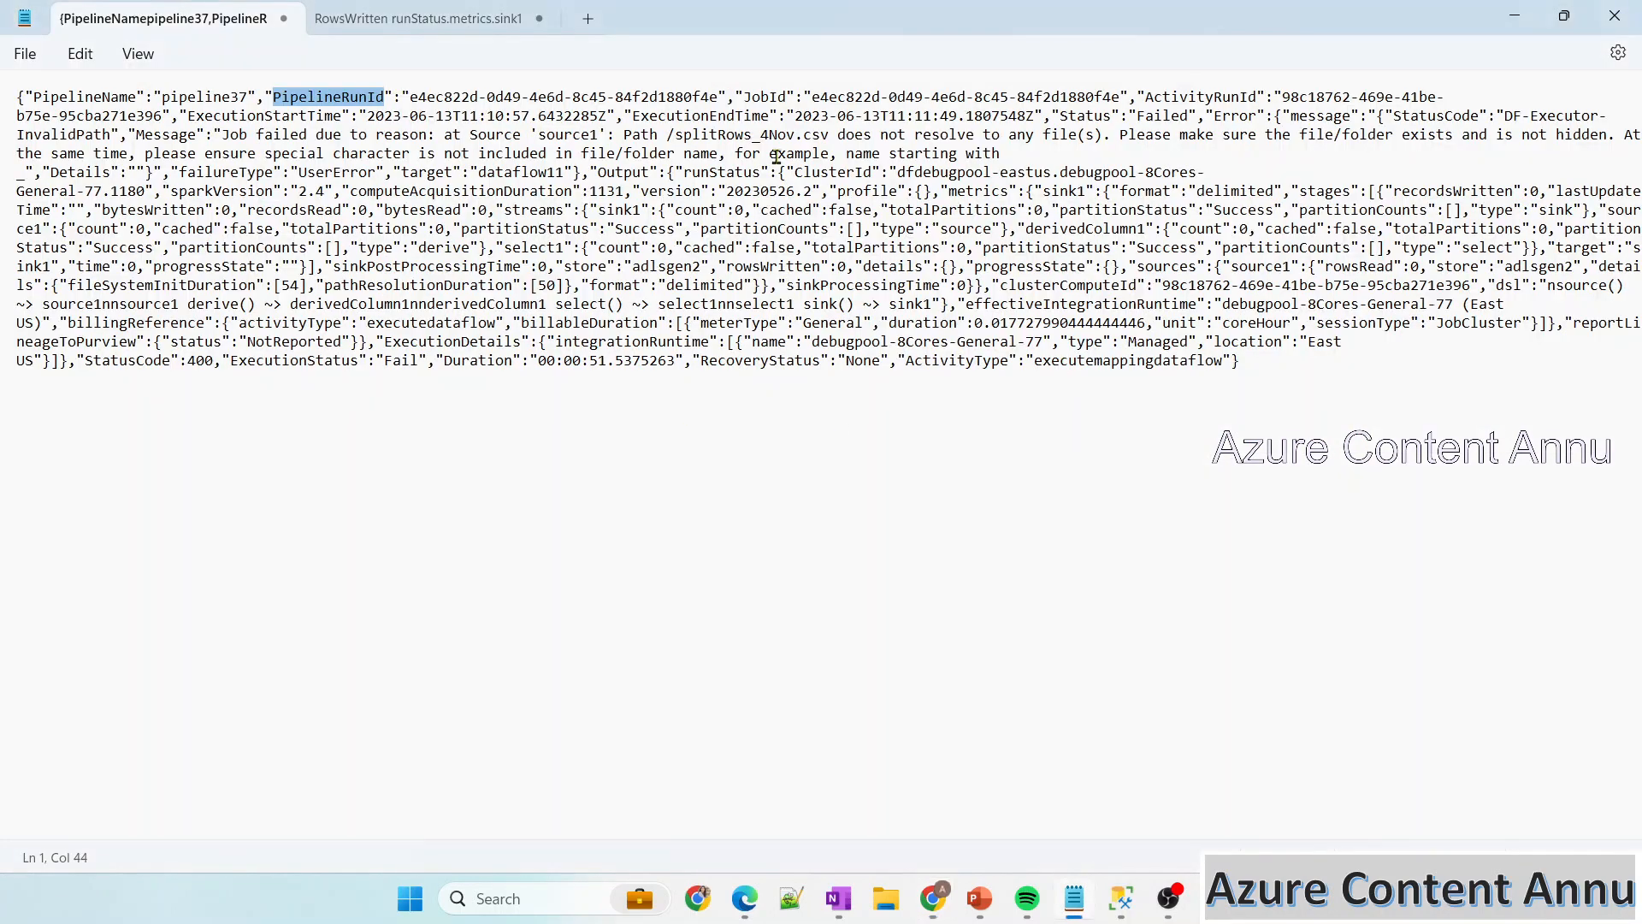
pyautogui.hotkey('alt', 'Tab')
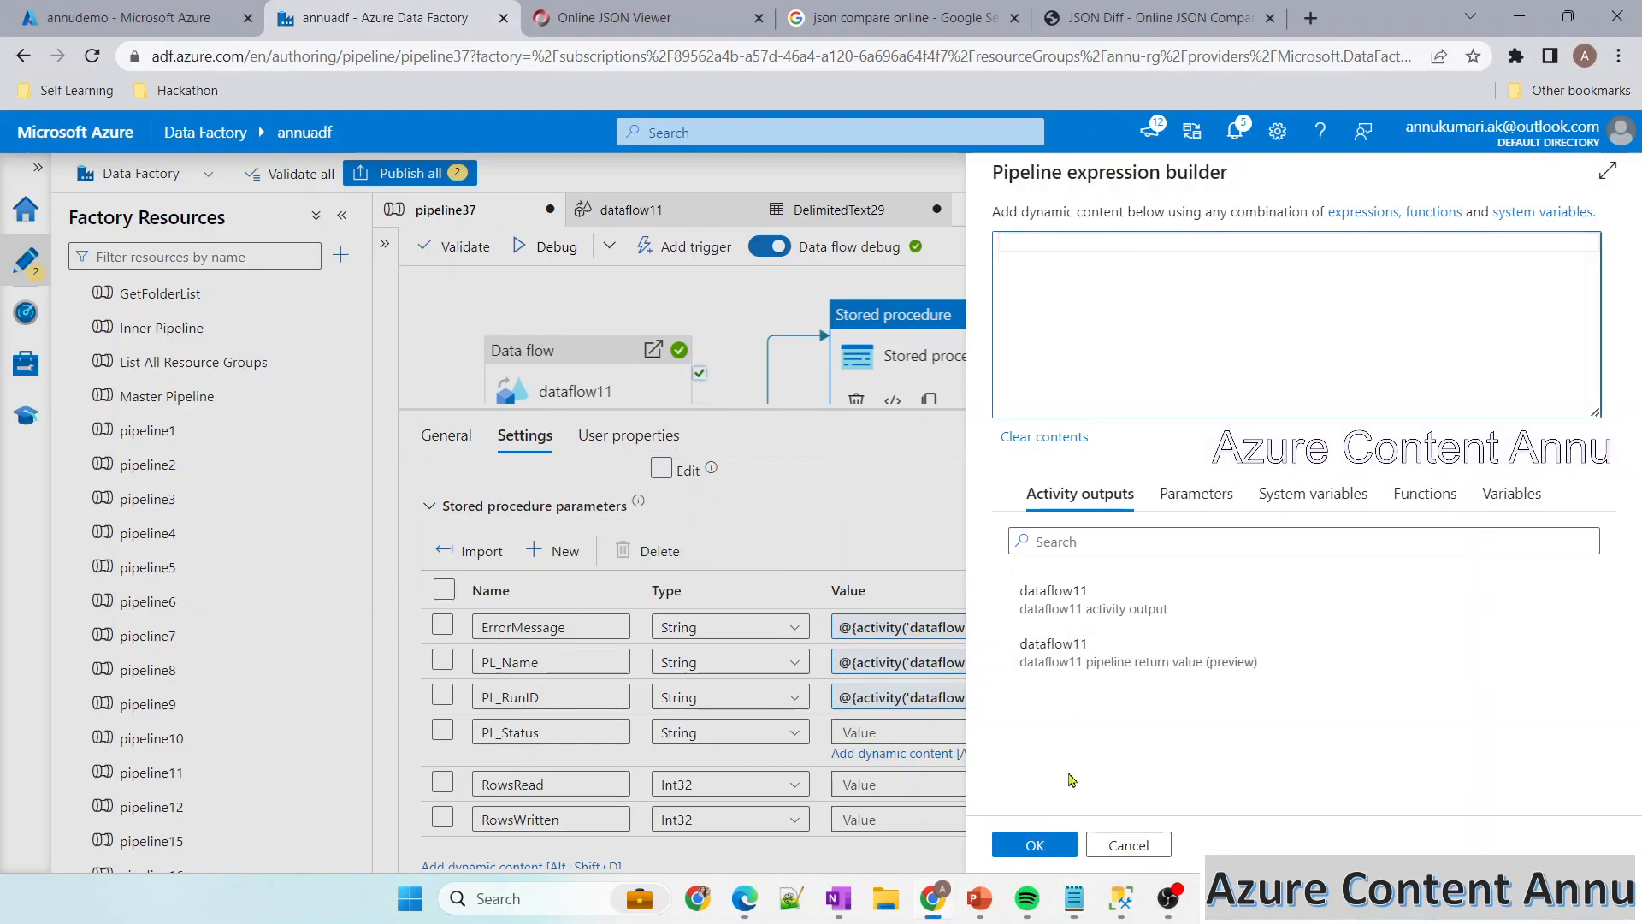
pyautogui.hotkey('alt', 'Tab')
pyautogui.hotkey('alt', 'Tab')
pyautogui.click(1104, 603)
pyautogui.doubleClick(1219, 256)
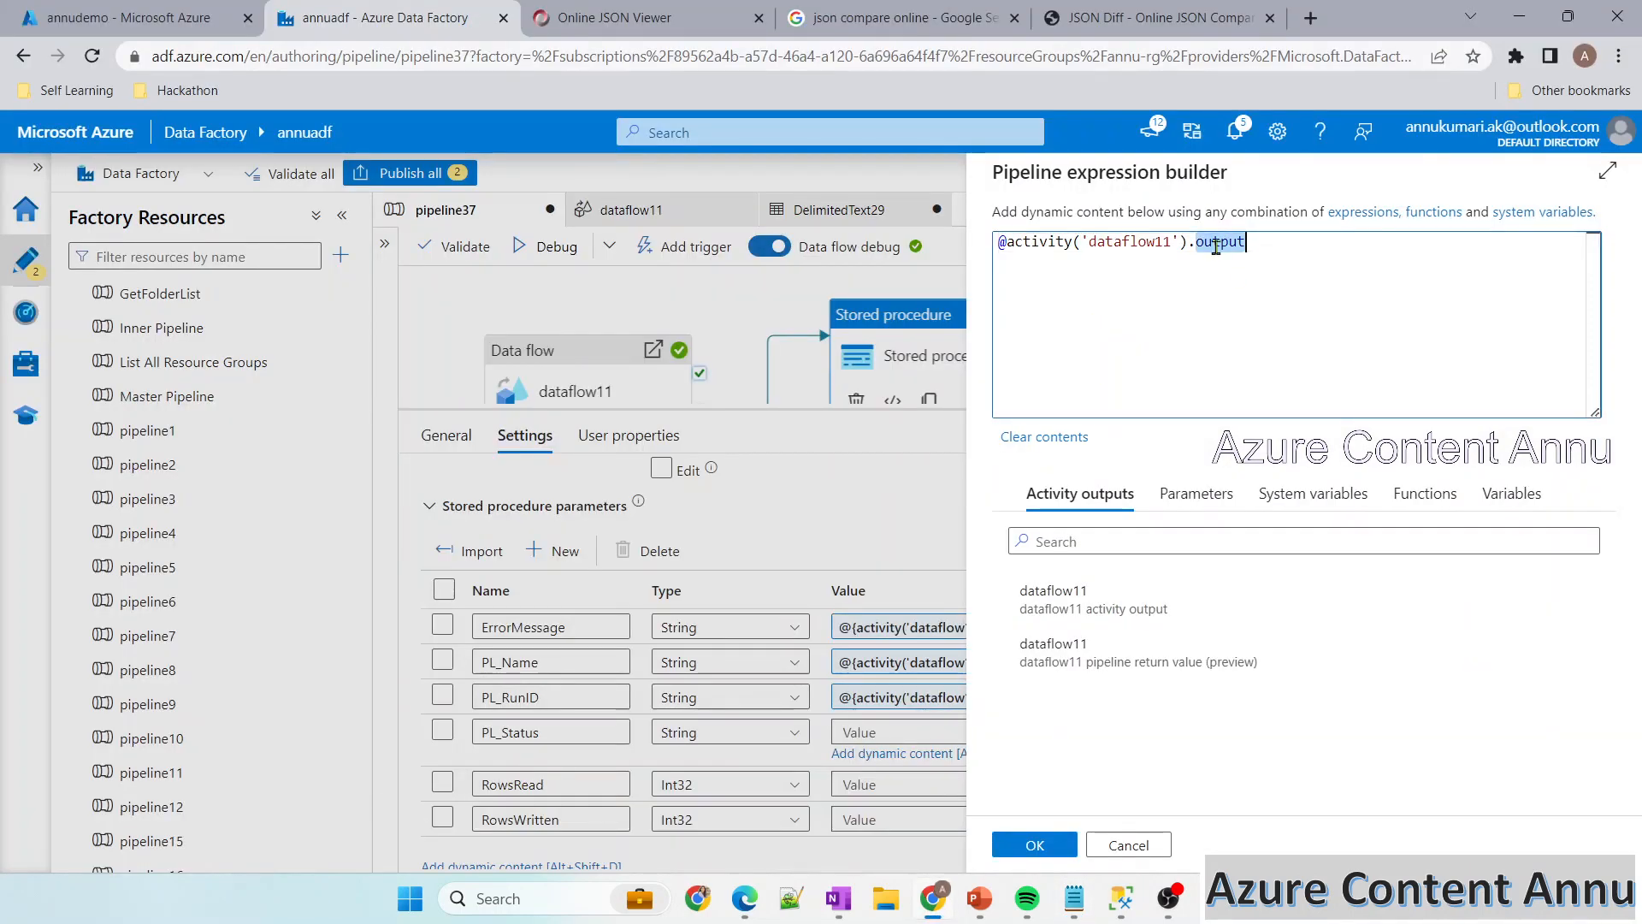
pyautogui.press('BackSpace')
pyautogui.hotkey('ctrl', 'v')
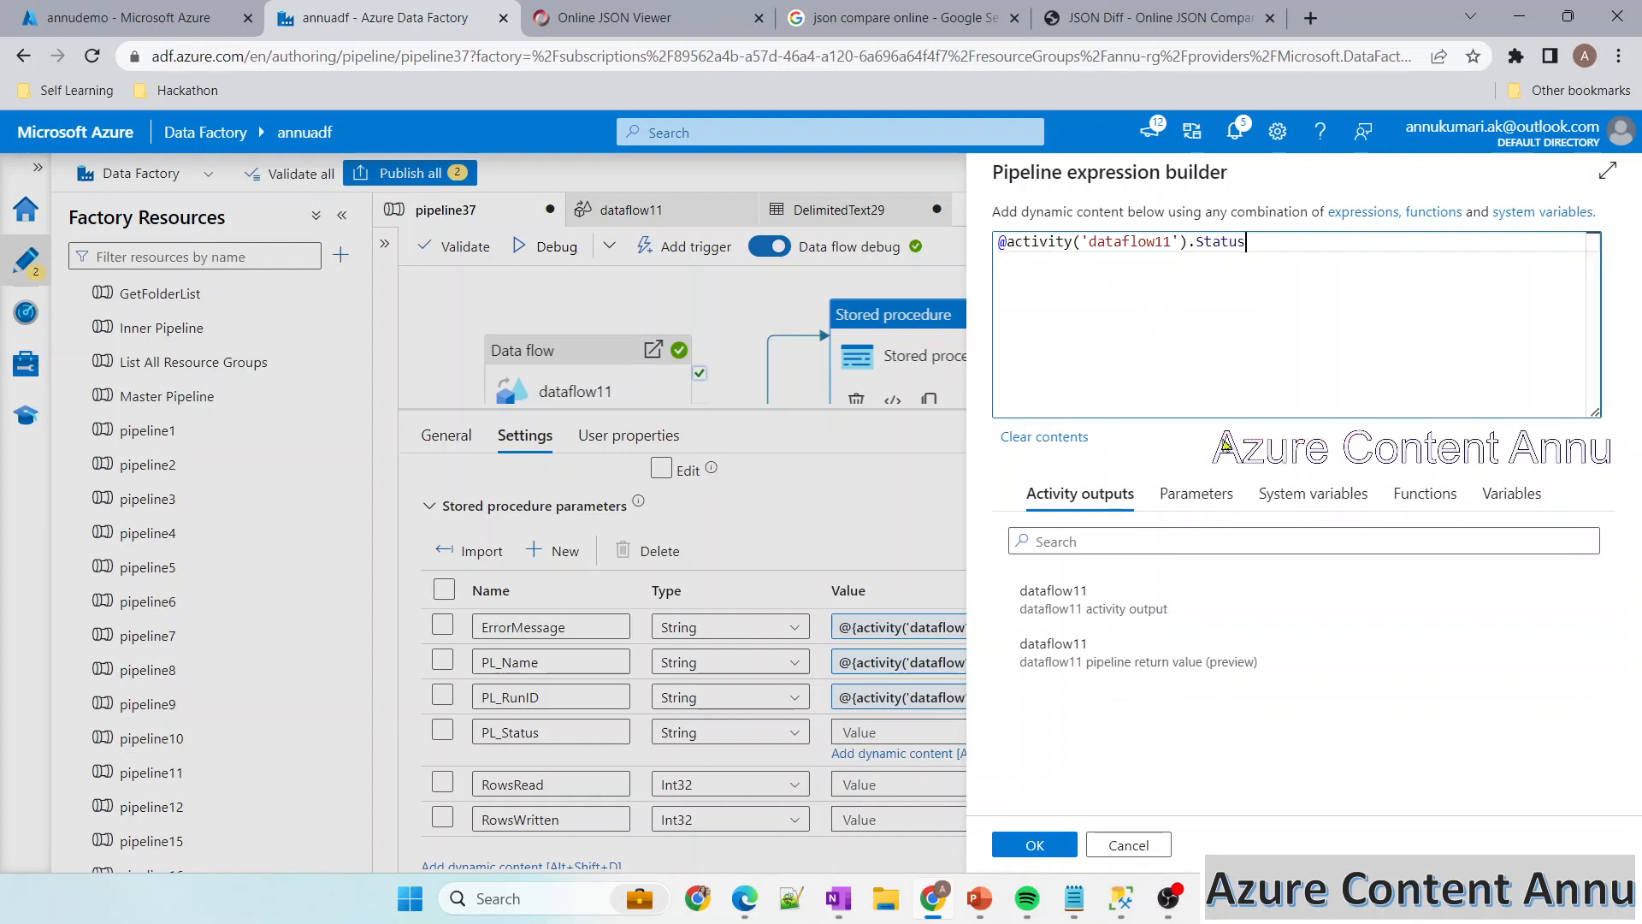
# Wrap the PL_Status expression in curly braces as @{activity('dataflow11').Status} and apply it
pyautogui.click(1008, 243)
pyautogui.write('{')
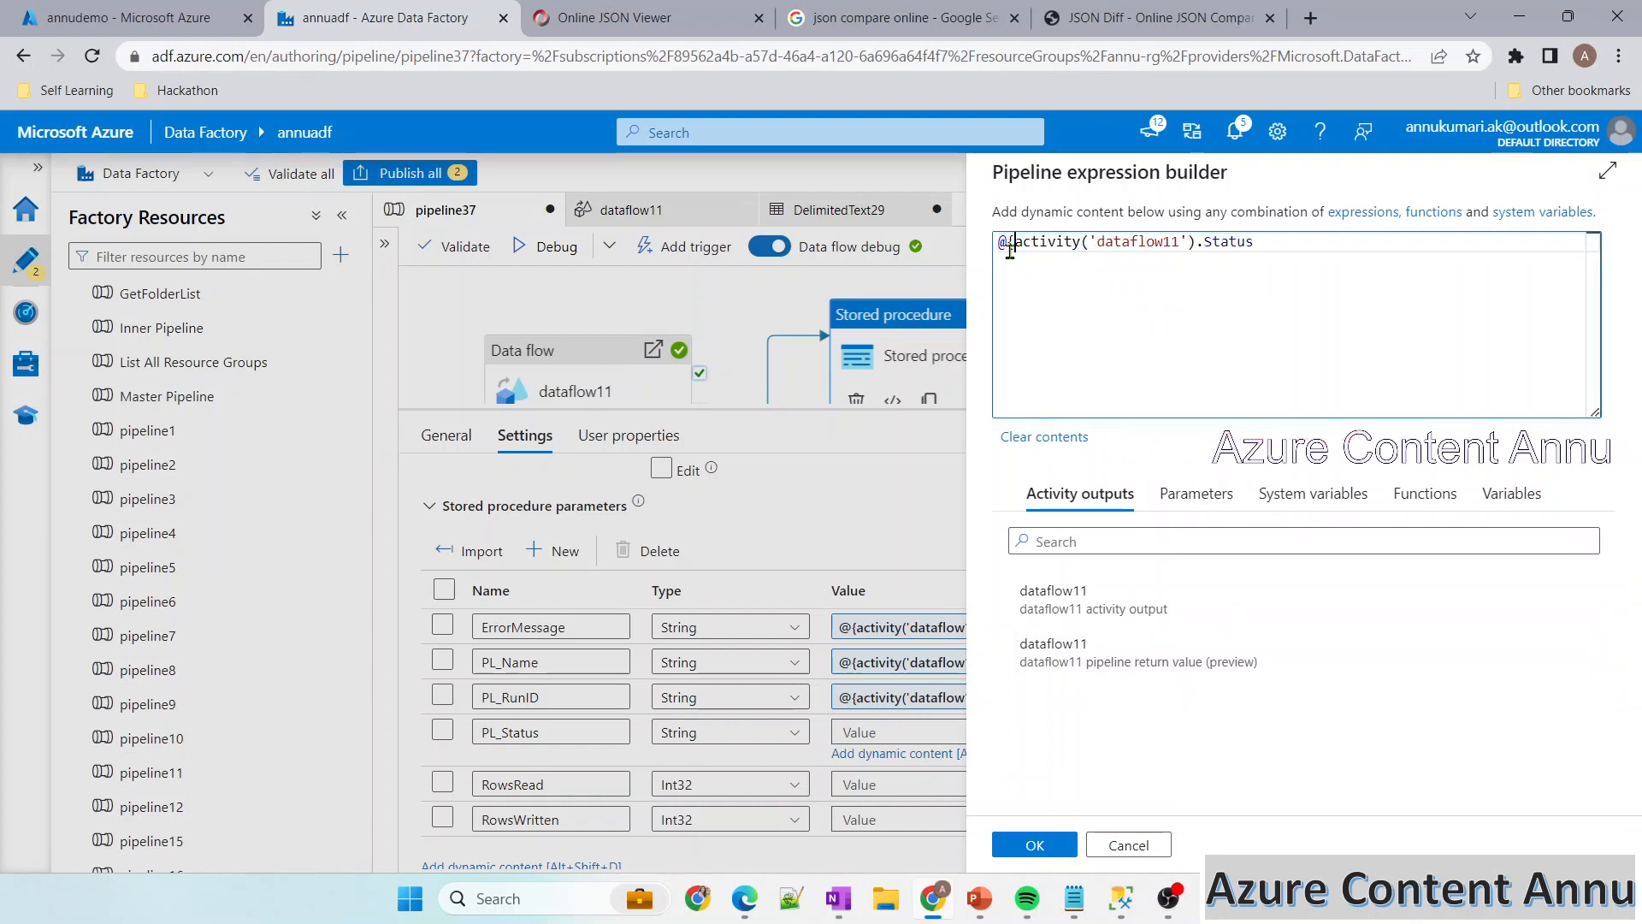
pyautogui.click(1378, 239)
pyautogui.write('}')
pyautogui.click(1034, 845)
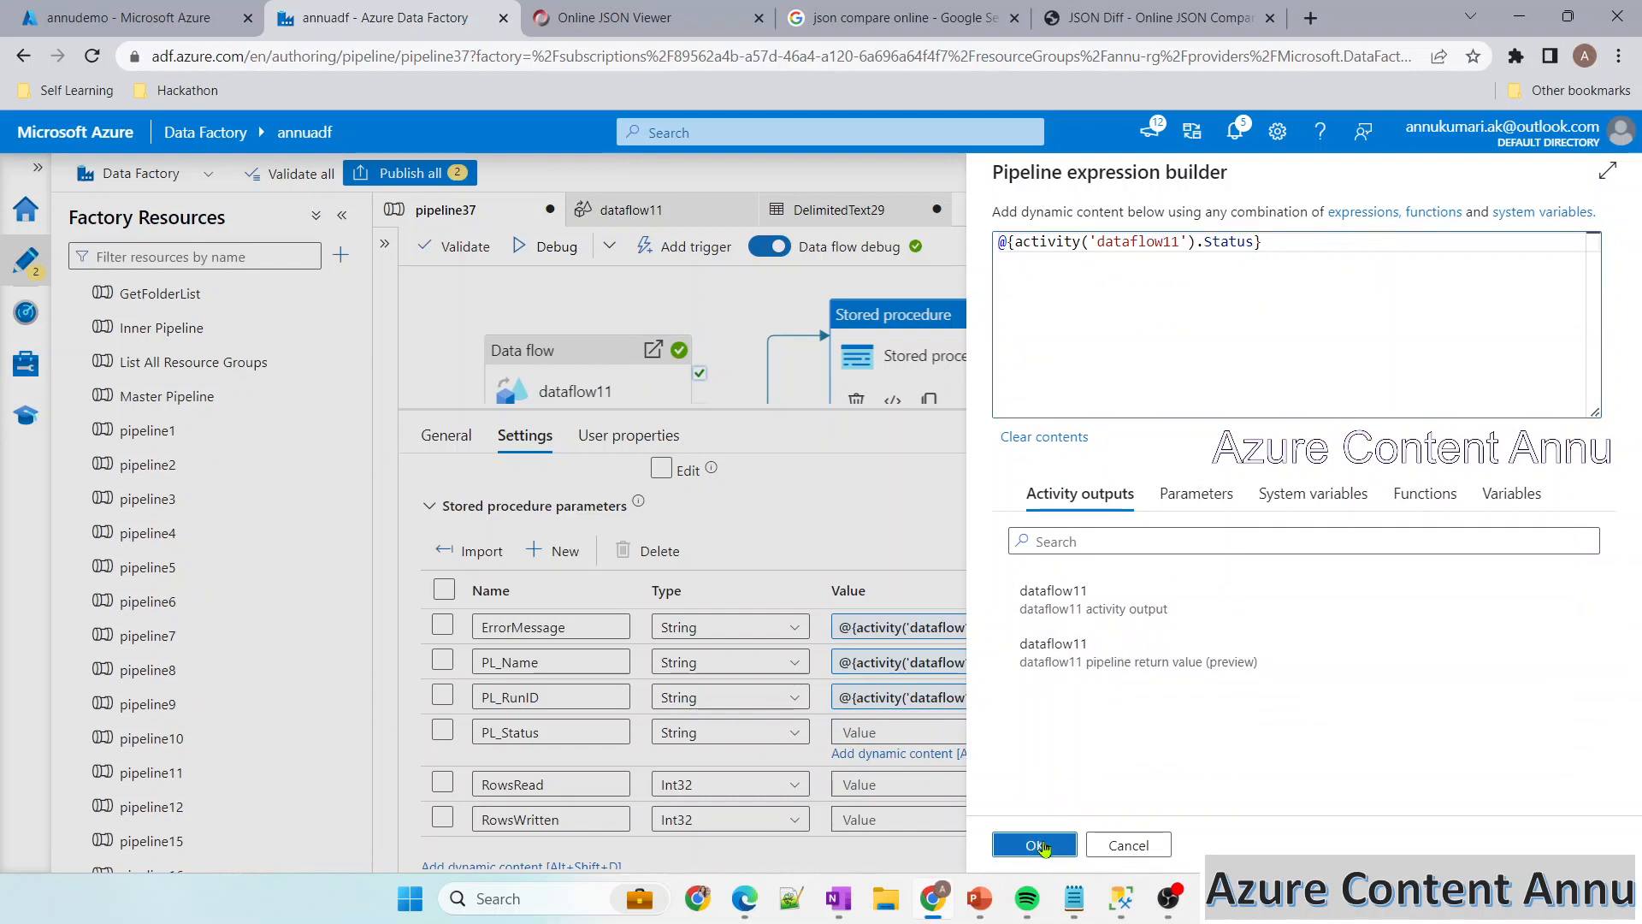
pyautogui.click(859, 769)
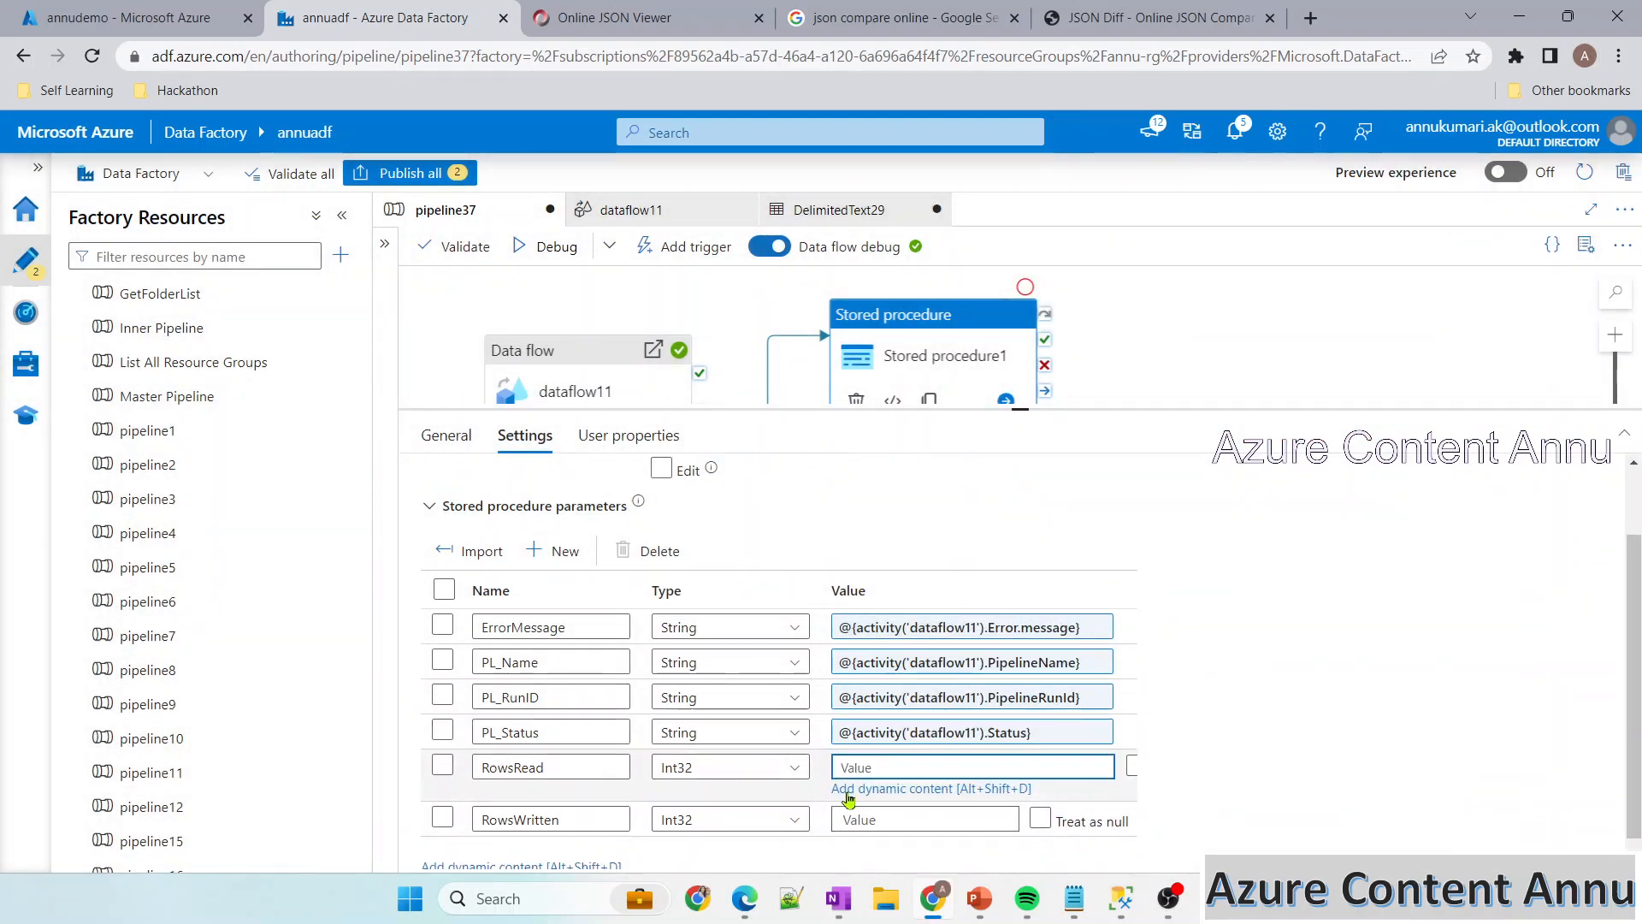
pyautogui.click(848, 789)
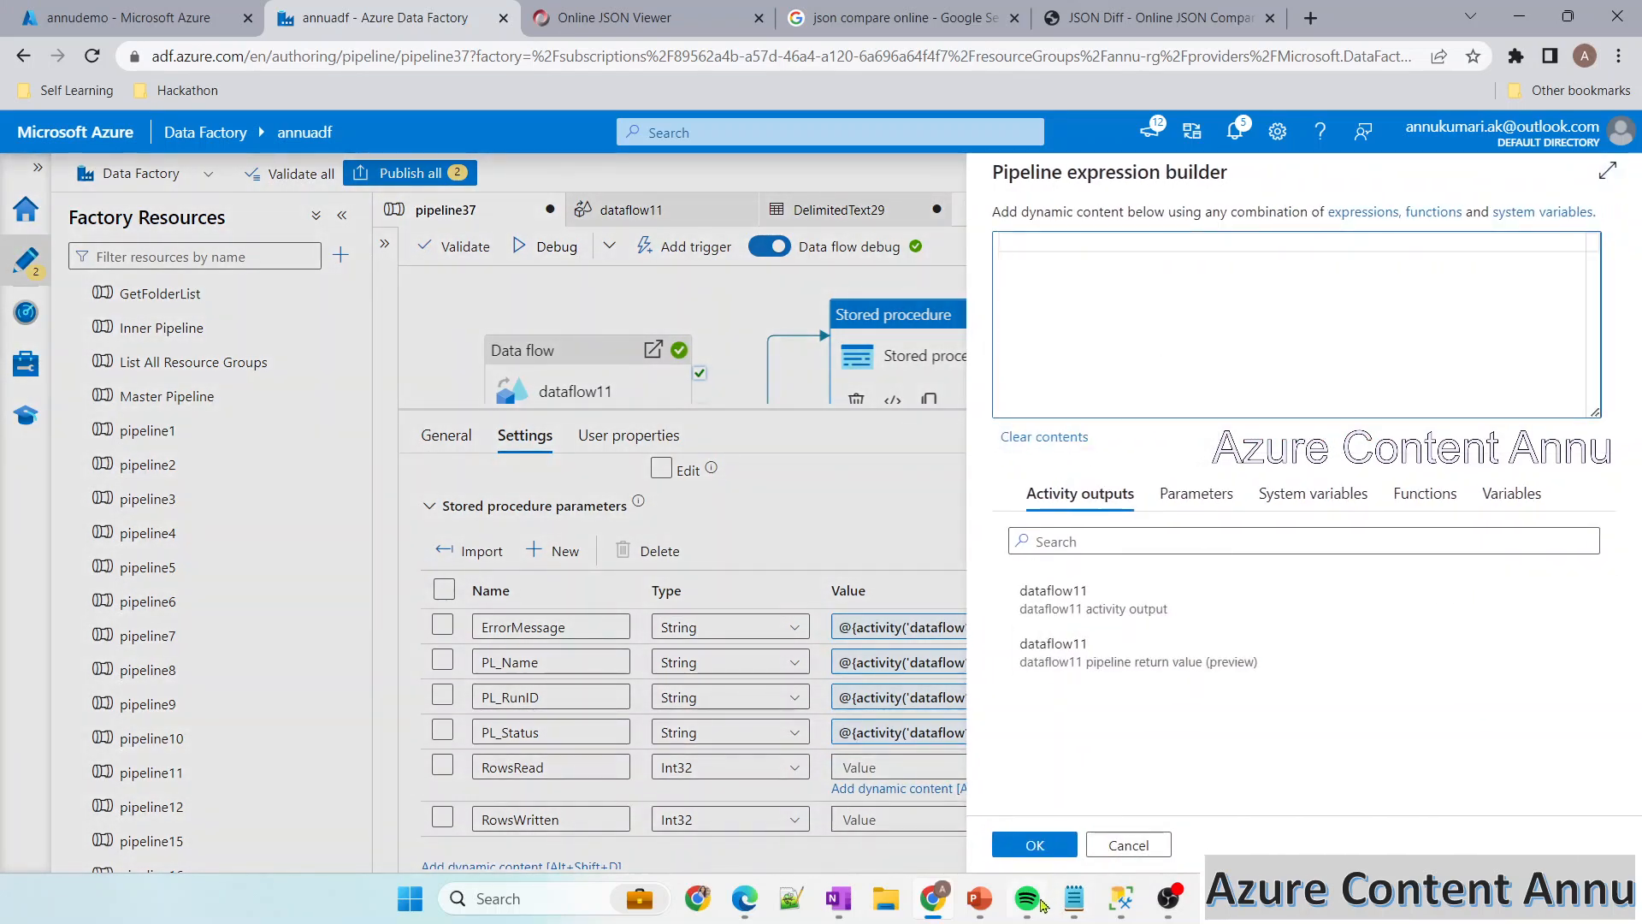
pyautogui.click(1074, 898)
pyautogui.click(431, 18)
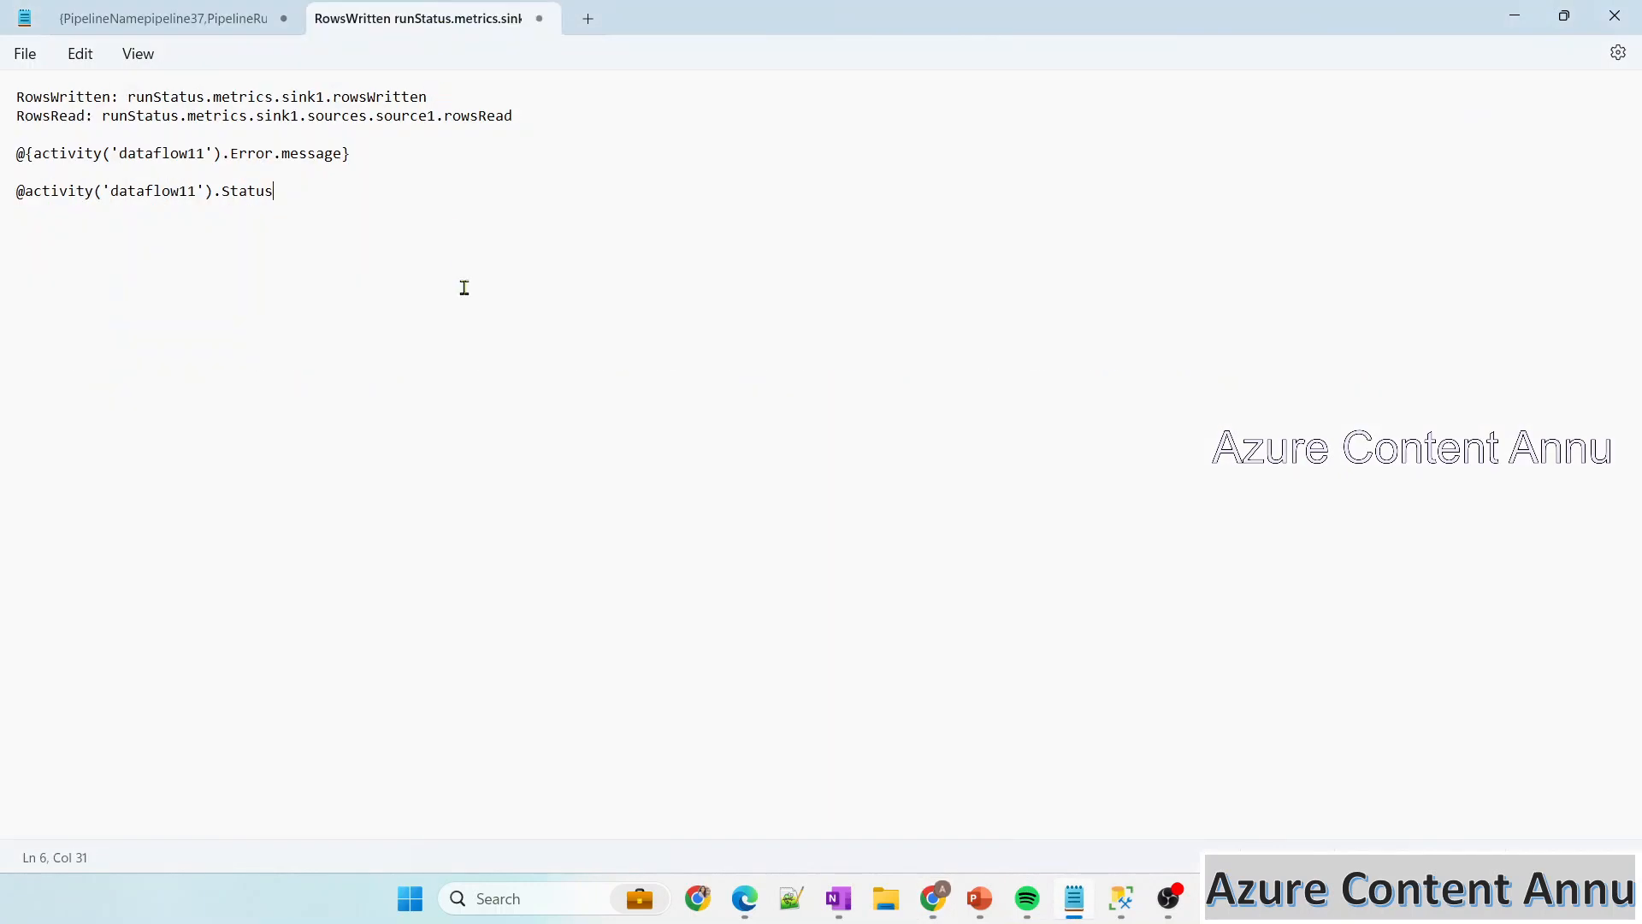
pyautogui.moveTo(547, 116); pyautogui.dragTo(118, 111)
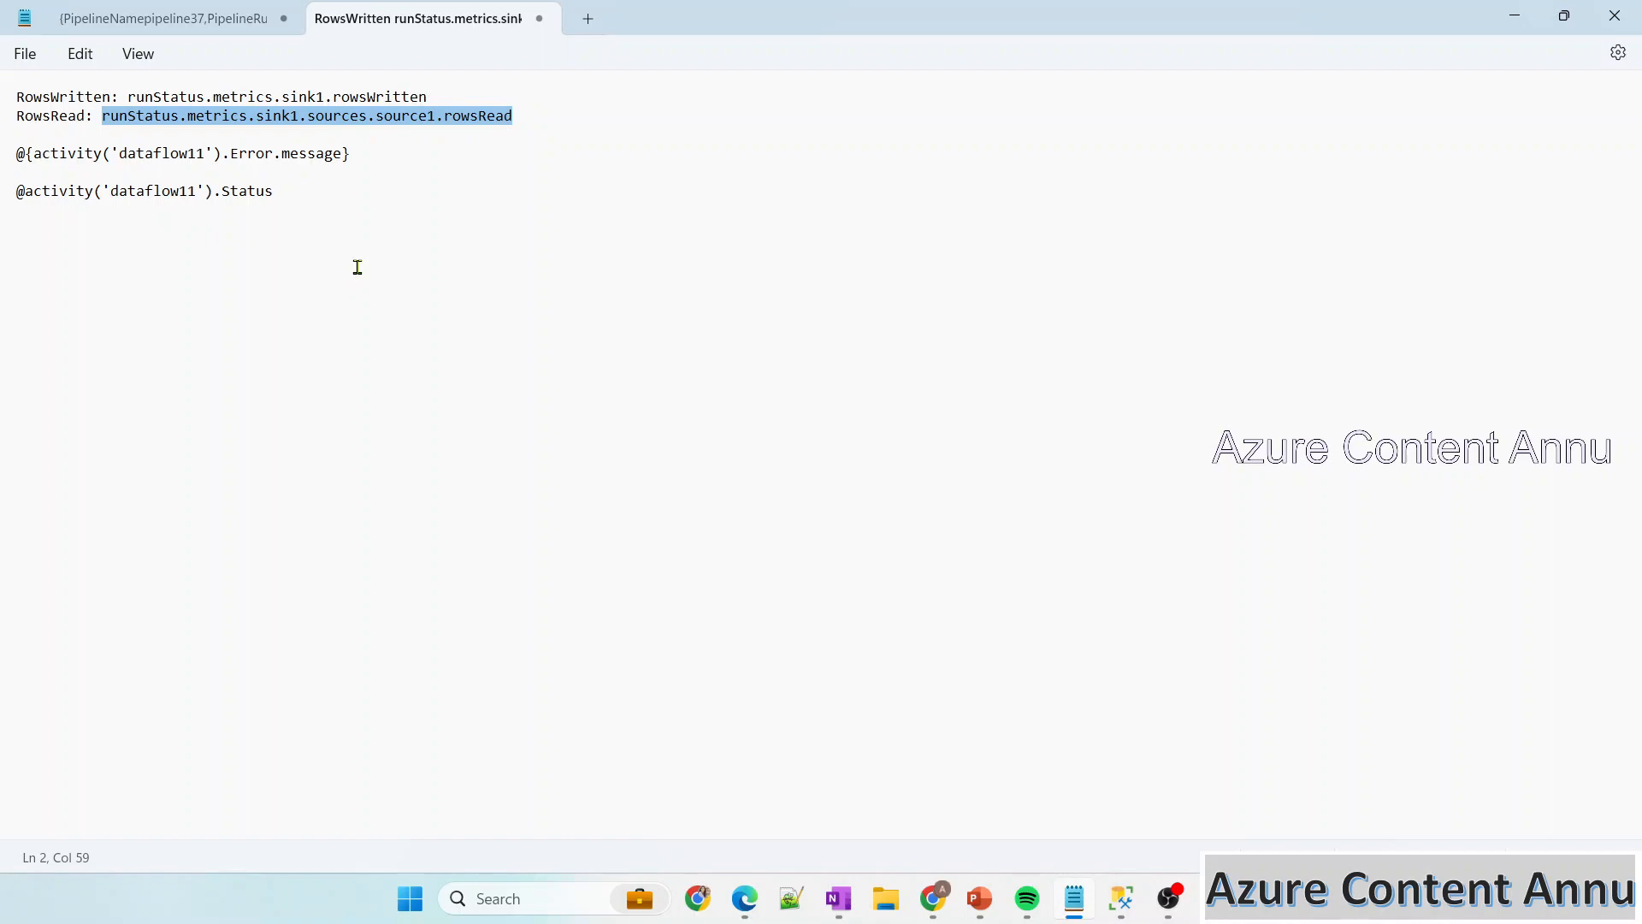
pyautogui.hotkey('alt', 'Tab')
pyautogui.click(1111, 599)
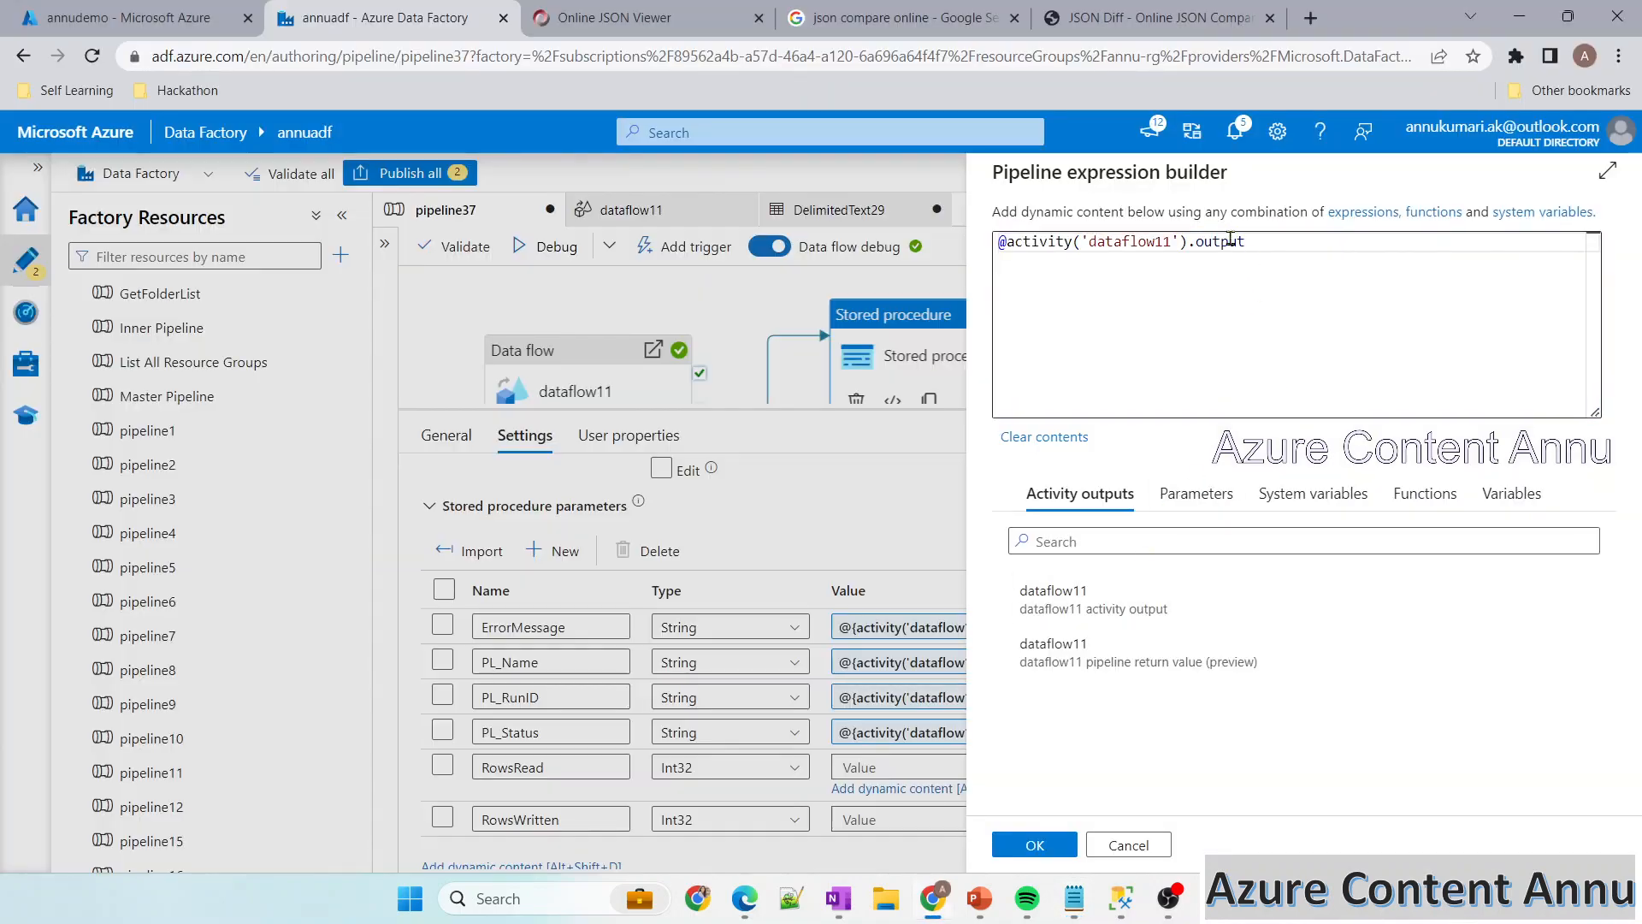
pyautogui.write('.')
pyautogui.write('runStatus.metrics.sink1.sources.source1.rowsRead')
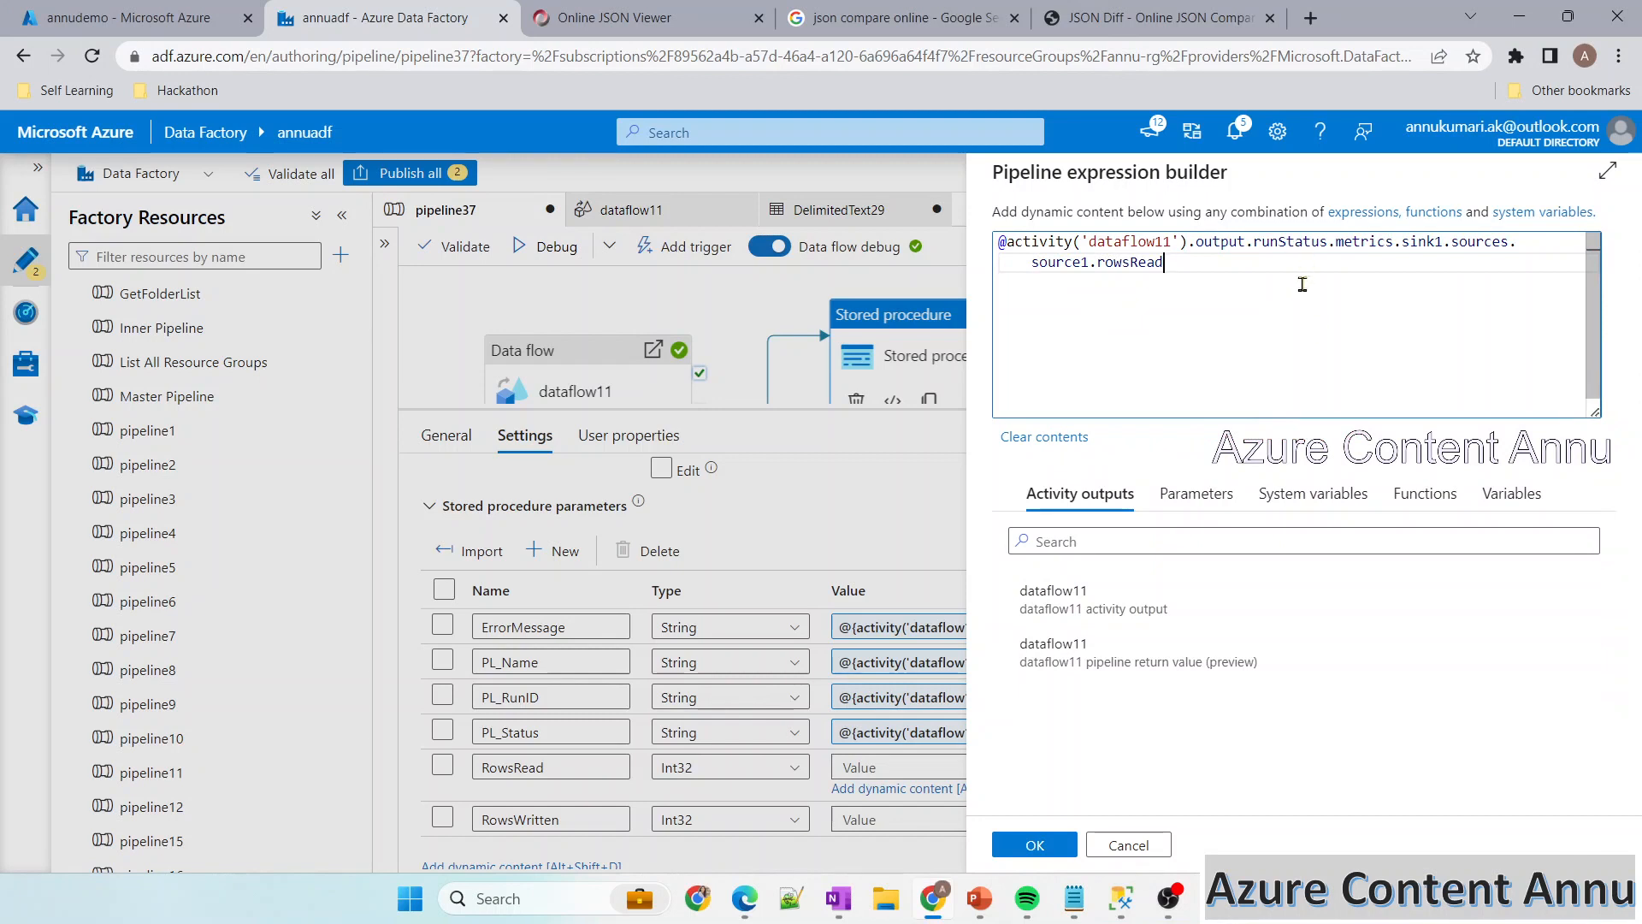
# Try to sum two sources in the RowsRead expression with add(), using runStatus.metrics.sink1.sources.source2.rowsRead as the second argument
pyautogui.doubleClick(1127, 264)
pyautogui.doubleClick(1045, 267)
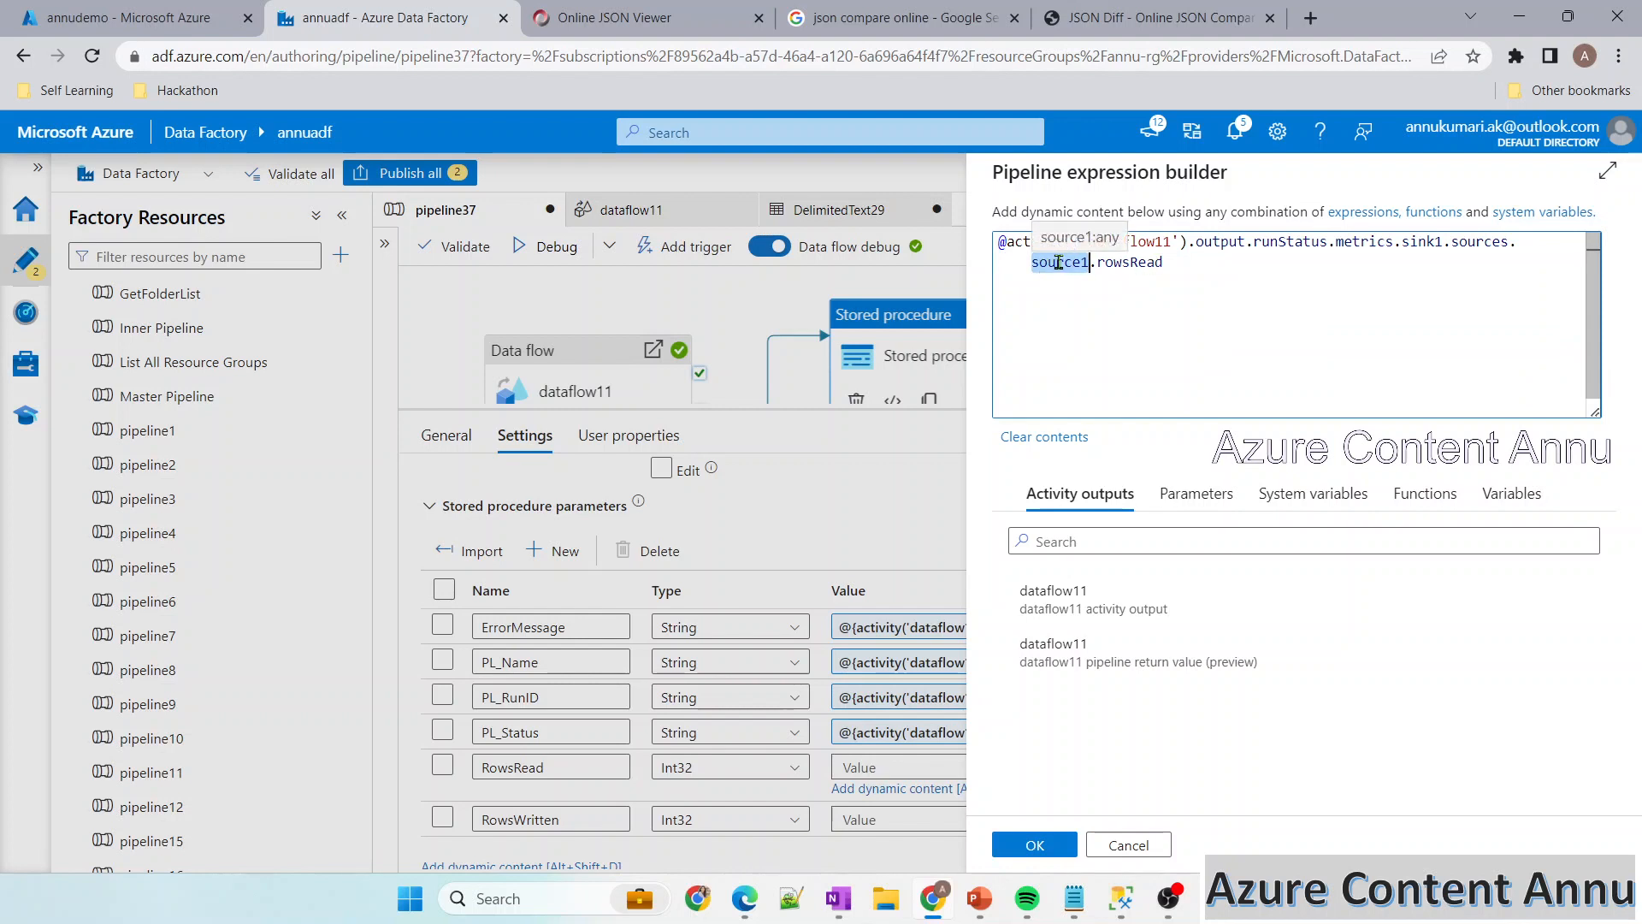
pyautogui.click(1179, 282)
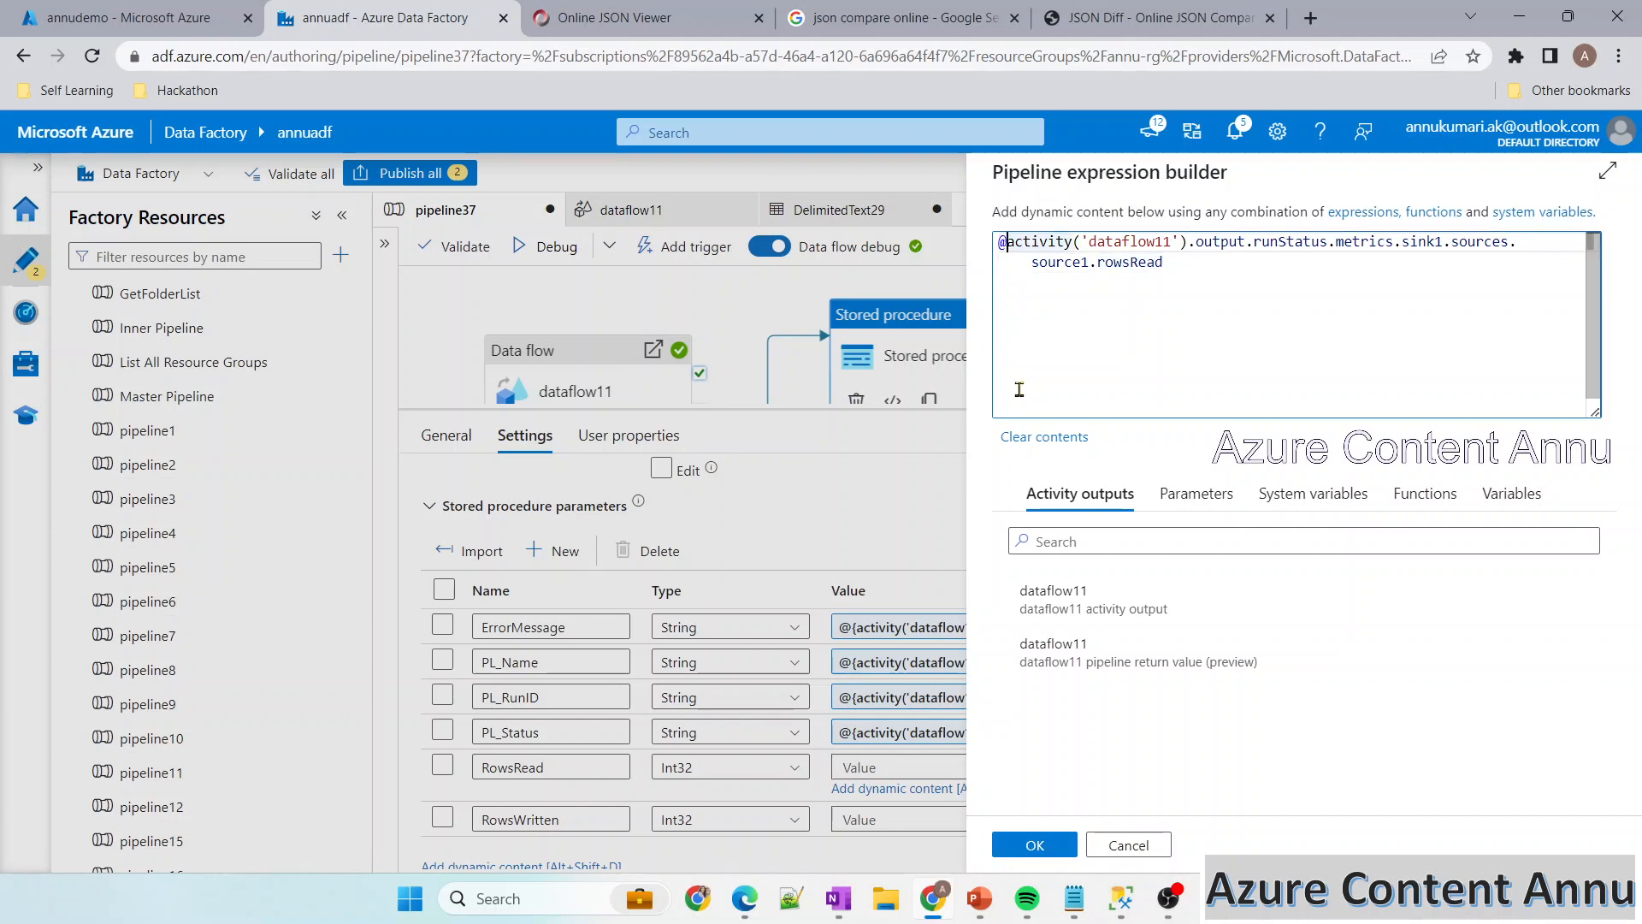
pyautogui.write('add(')
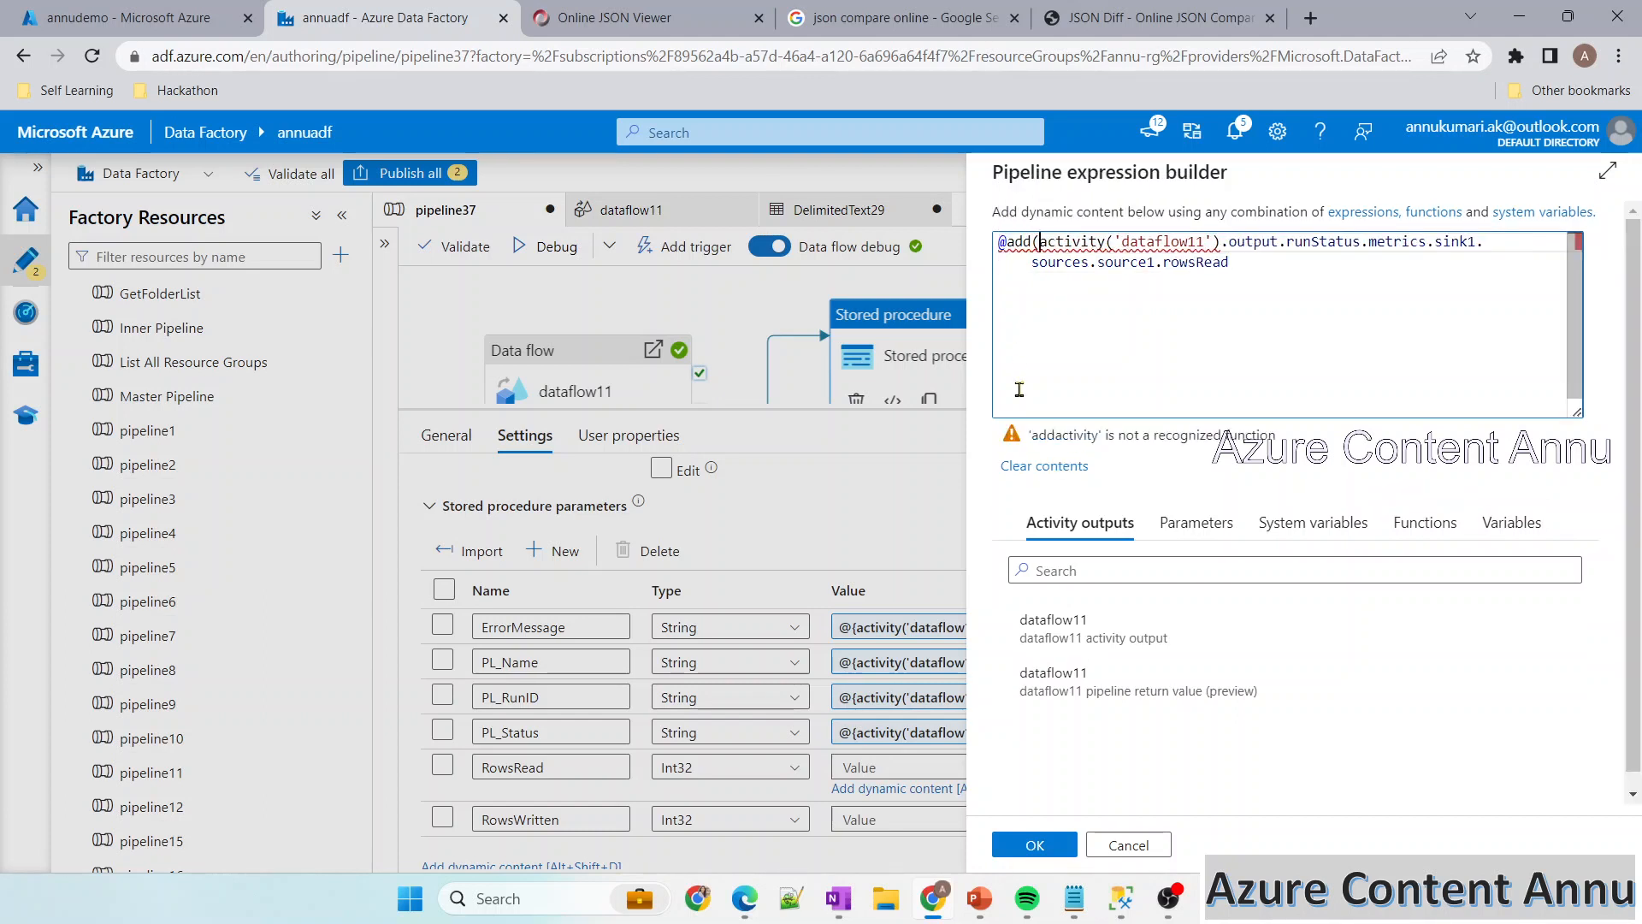
pyautogui.write(',')
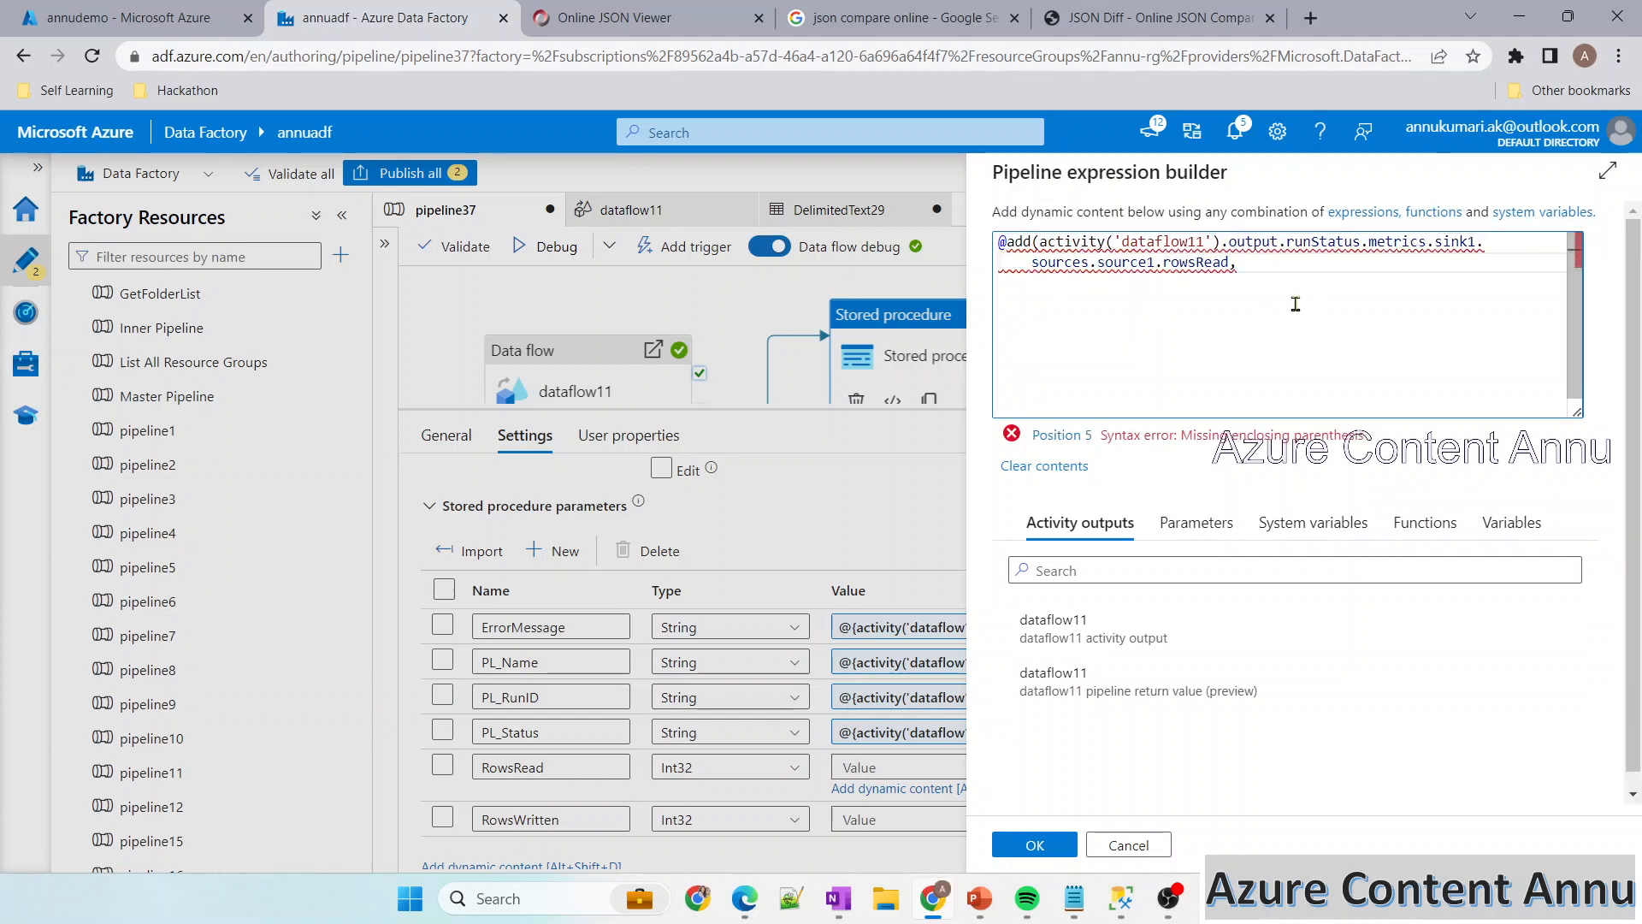
pyautogui.write('runStatus.metrics.sink1.sources.source1.rowsRead')
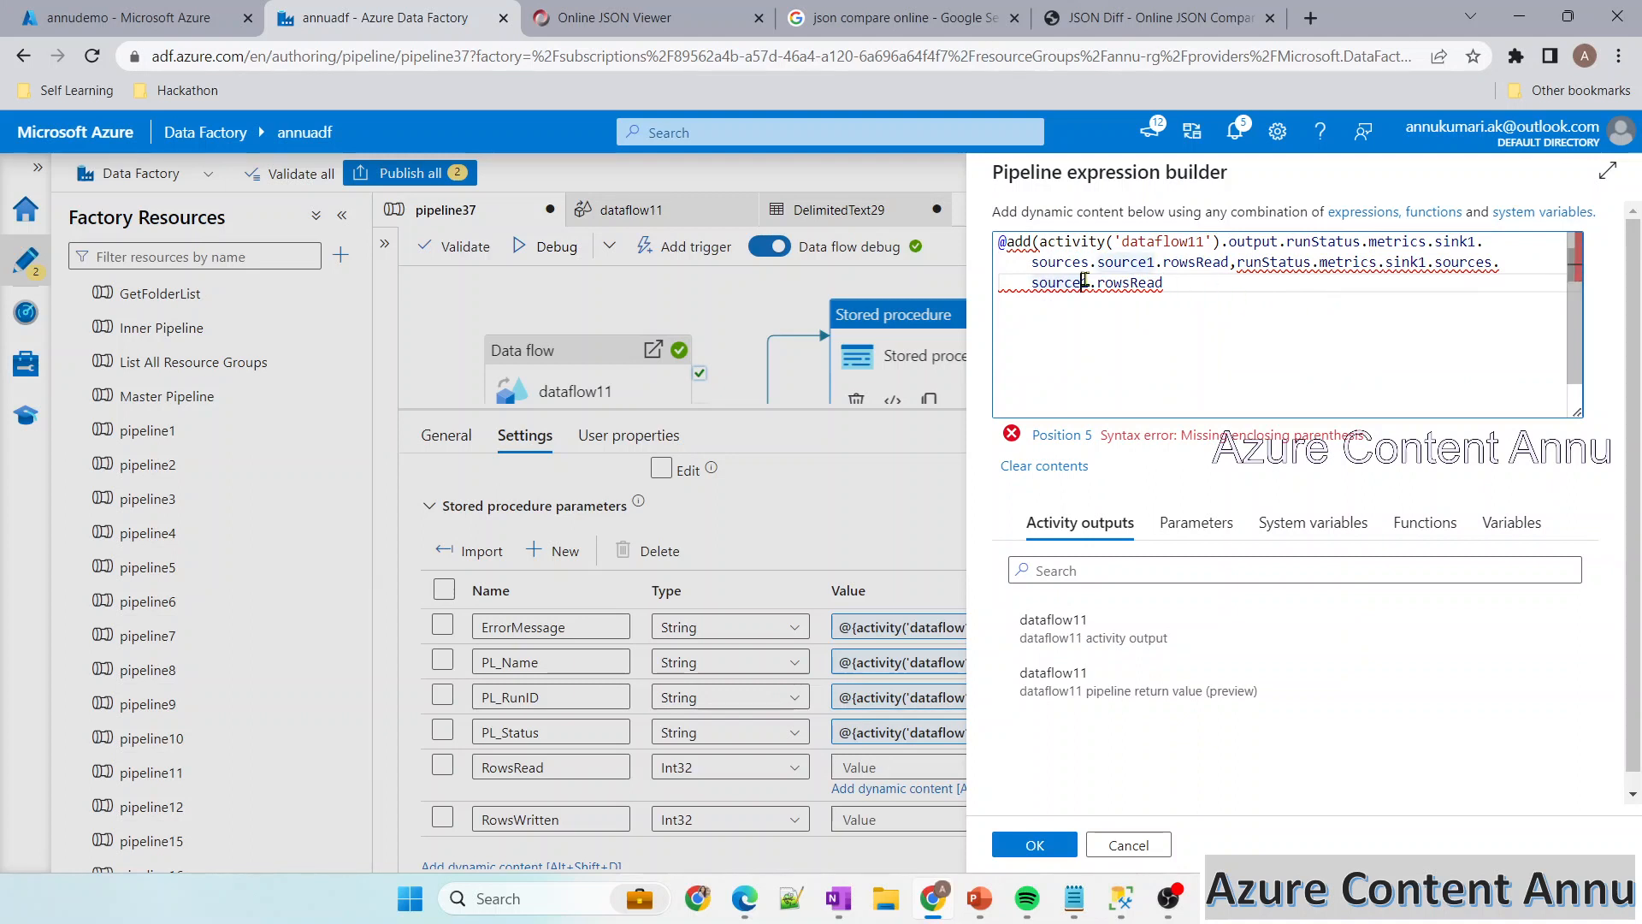
pyautogui.click(1198, 292)
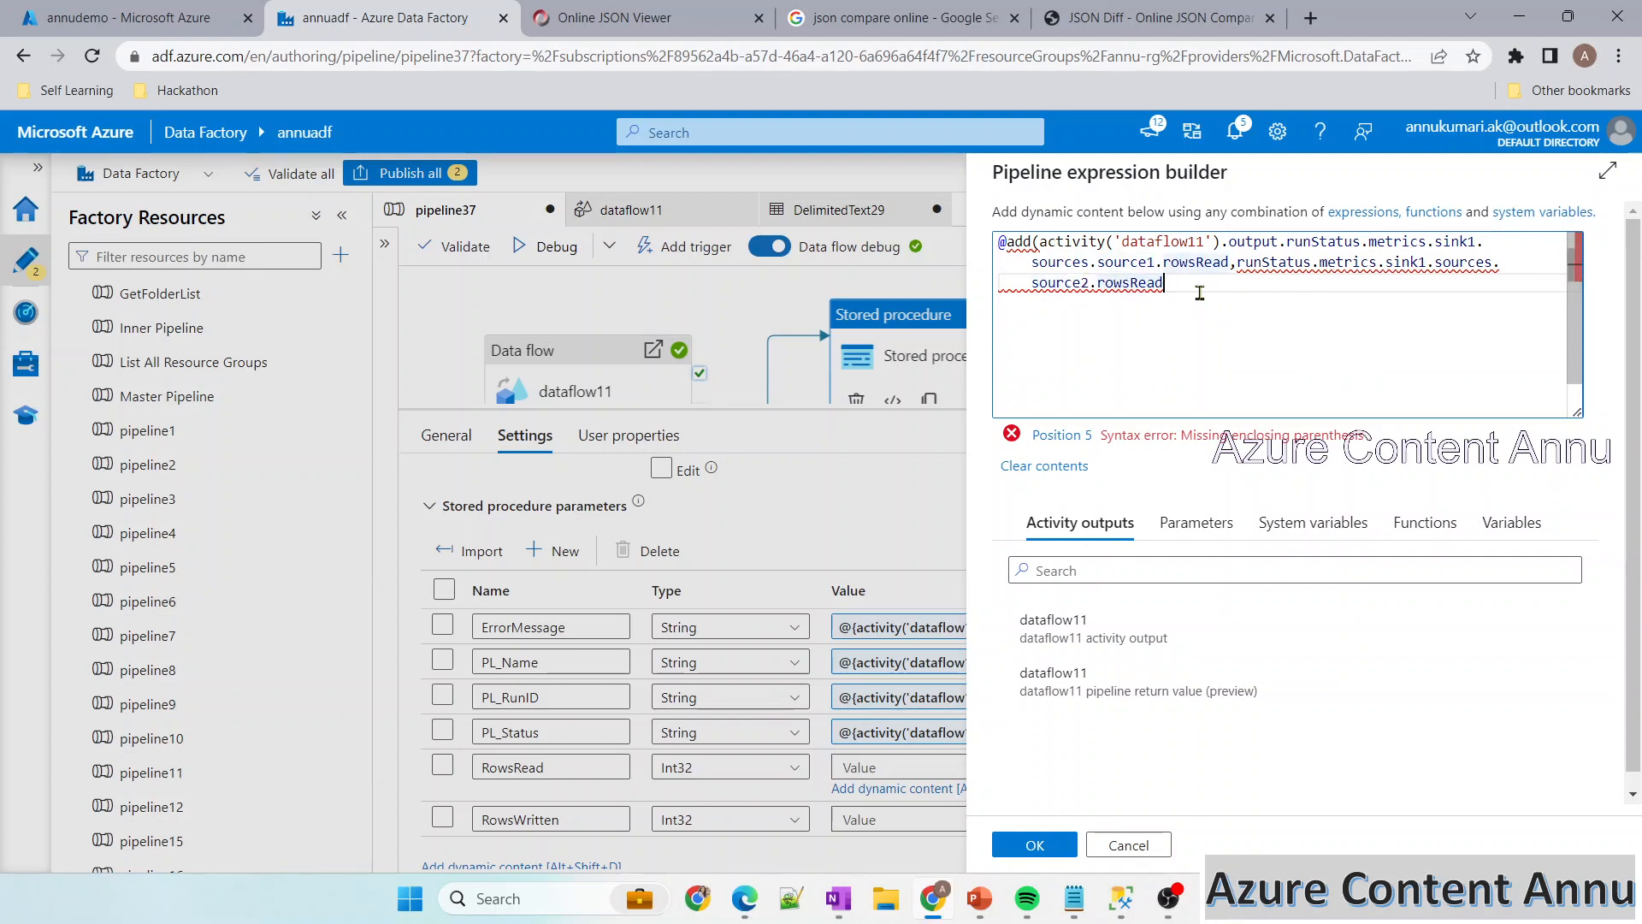
pyautogui.write(')')
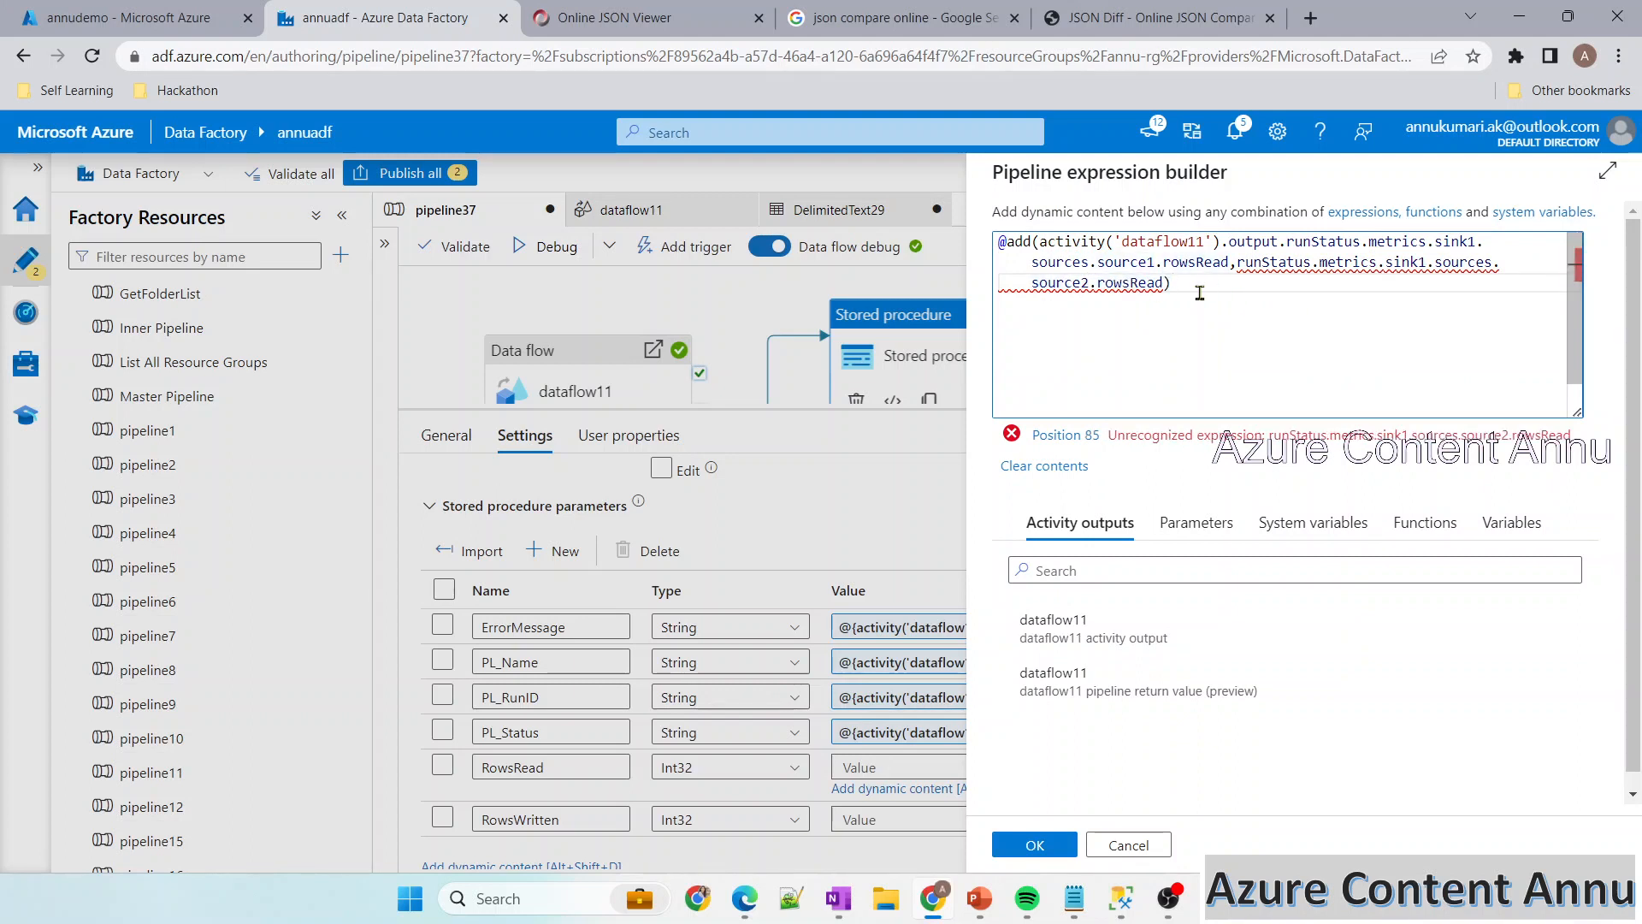
# Undo the add() edits in the RowsRead expression, back to the single source1.rowsRead path
pyautogui.hotkey('ctrl', 'z')
pyautogui.hotkey('ctrl', 'z')
pyautogui.hotkey('ctrl', 'z')
pyautogui.hotkey('ctrl', 'z')
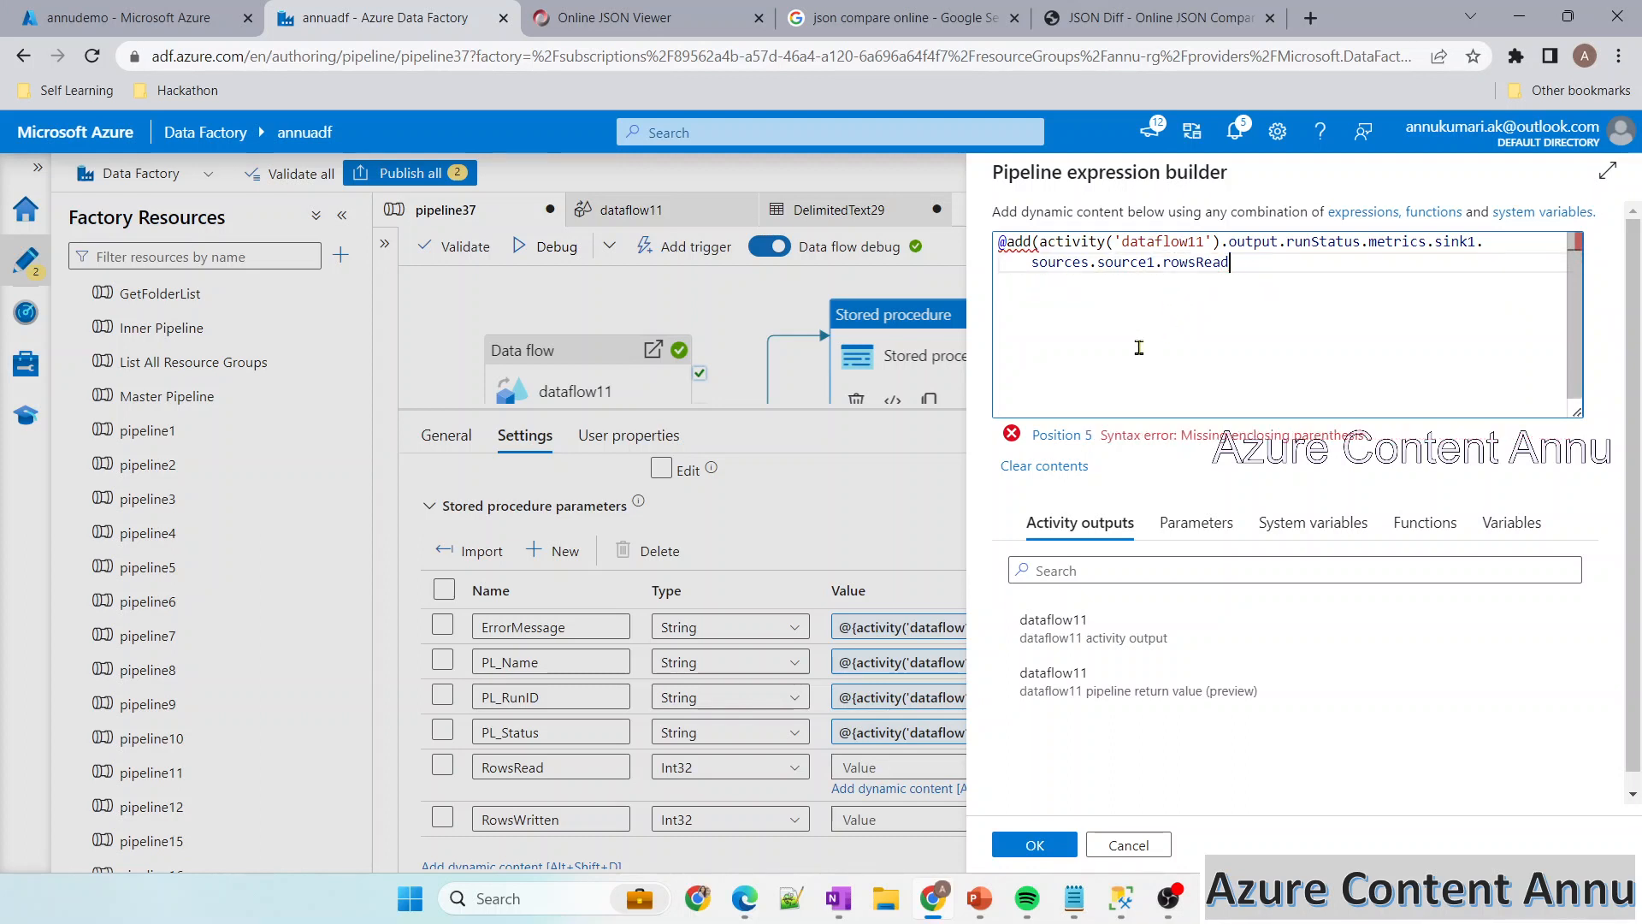
pyautogui.hotkey('ctrl', 'z')
pyautogui.click(1242, 319)
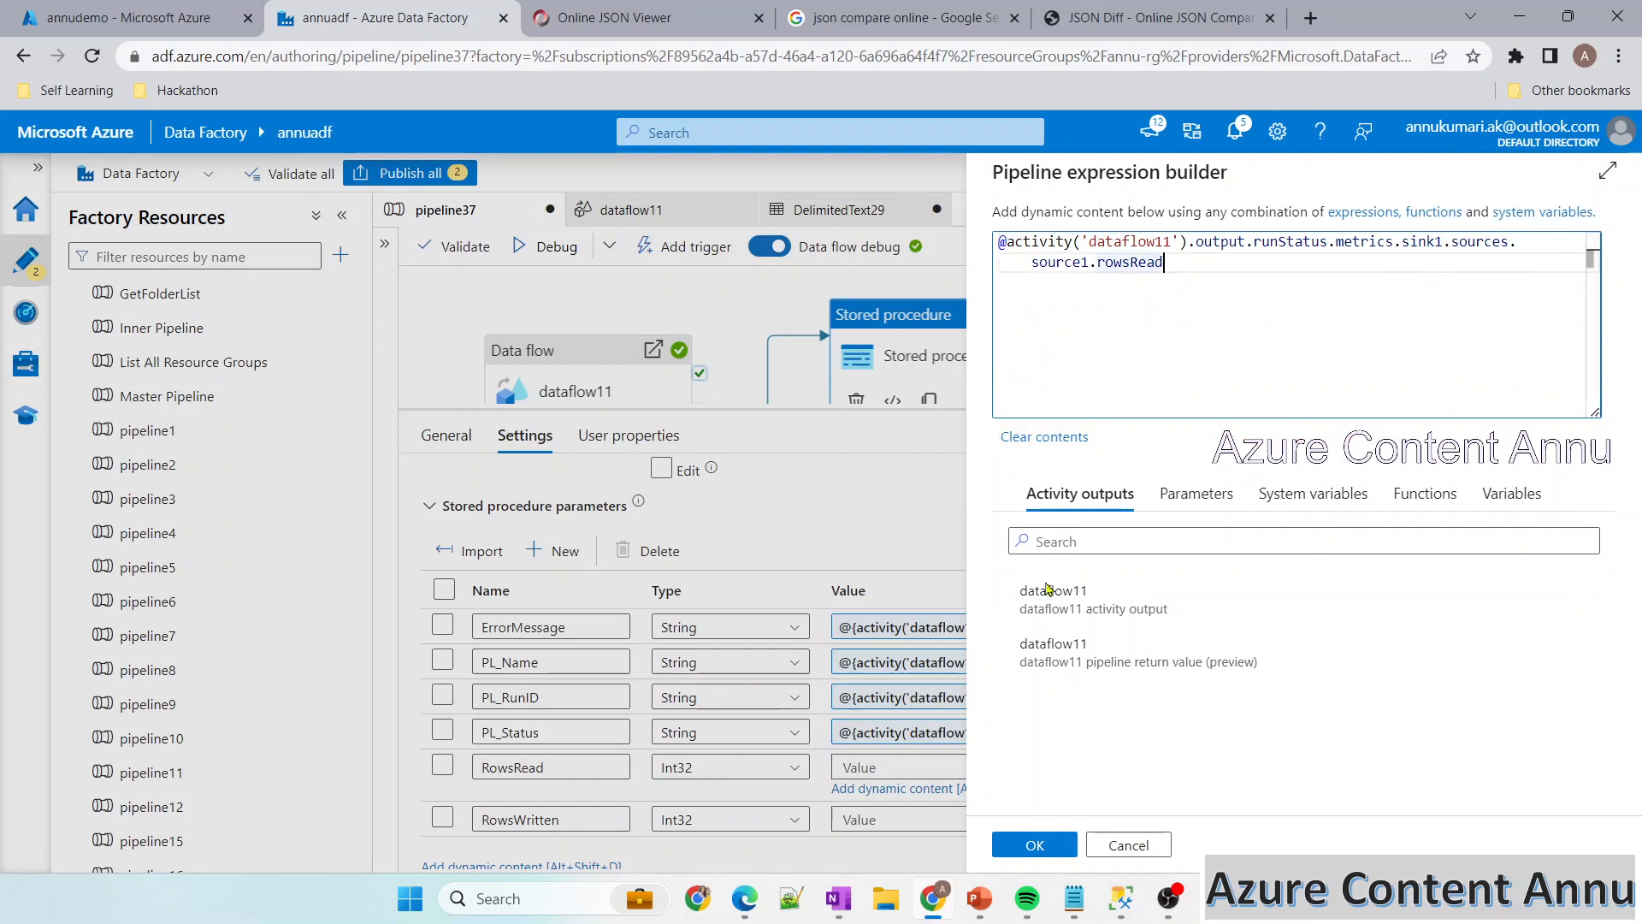
pyautogui.click(1035, 845)
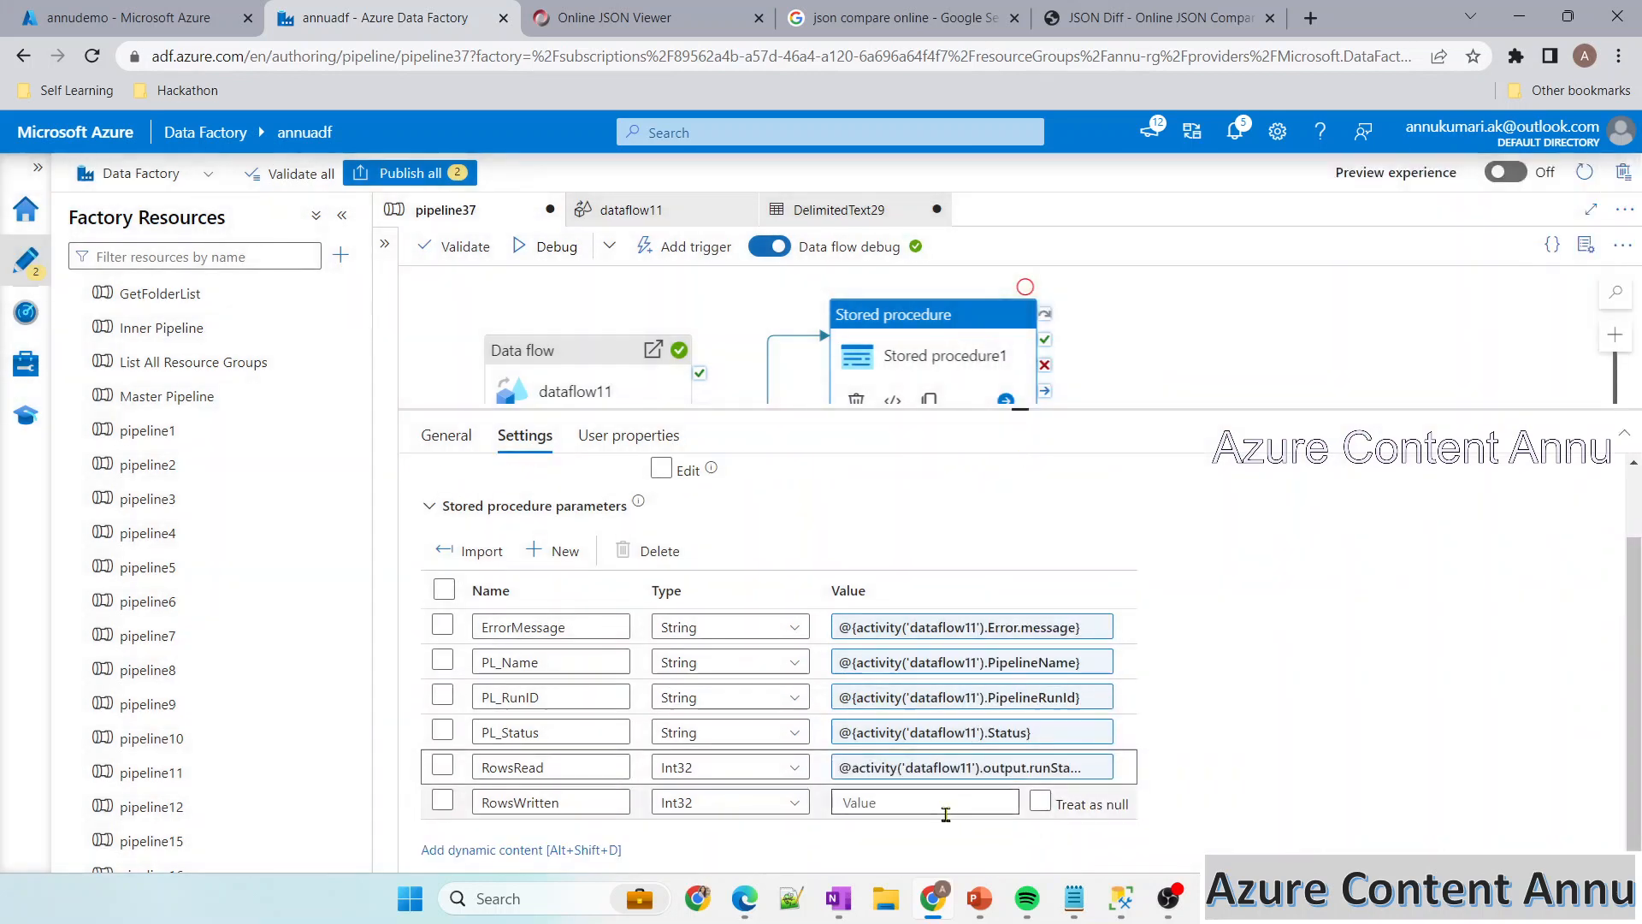
pyautogui.click(879, 803)
pyautogui.click(873, 823)
pyautogui.click(1089, 349)
pyautogui.hotkey('alt', 'Tab')
pyautogui.moveTo(449, 103); pyautogui.dragTo(128, 97)
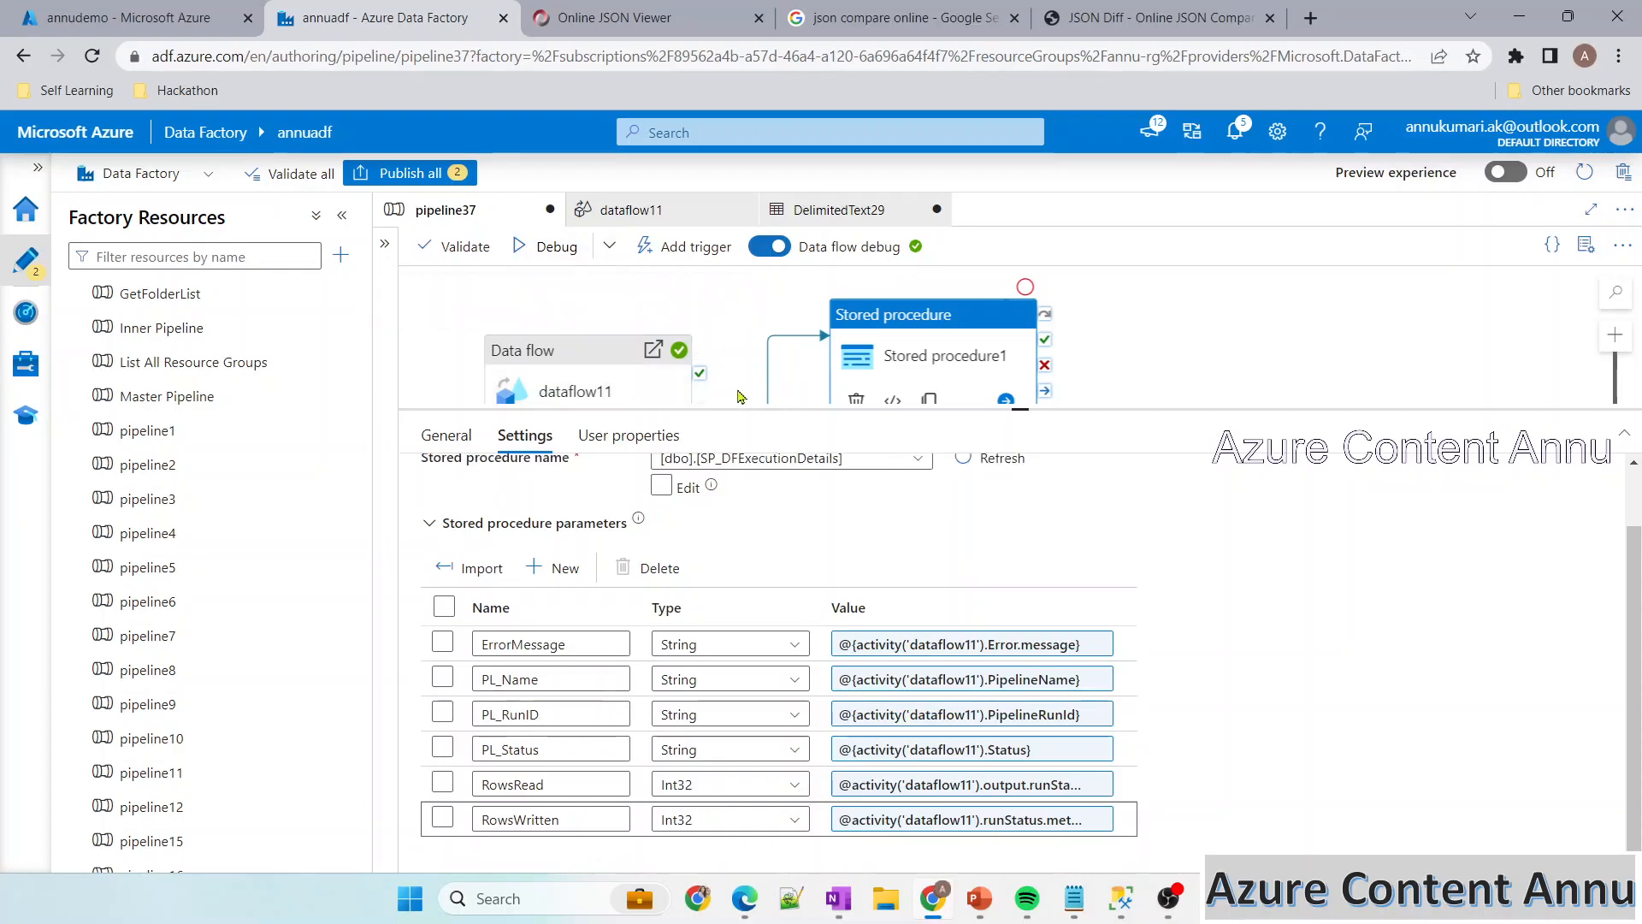
pyautogui.moveTo(740, 390); pyautogui.dragTo(764, 348)
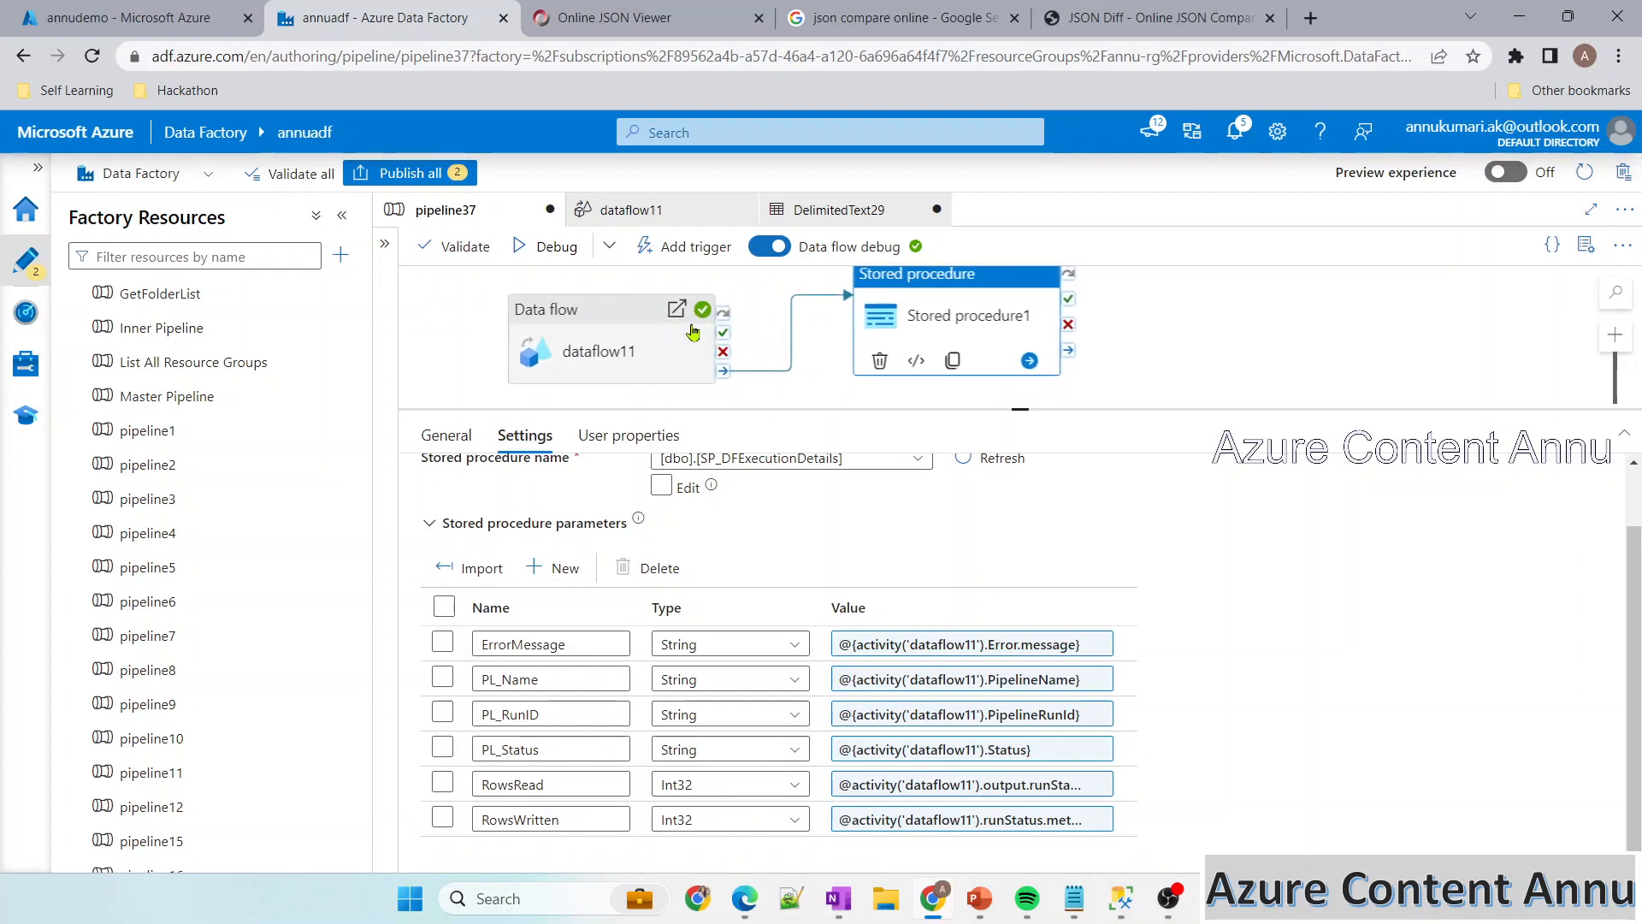
# Check the file path of the DelimitedText29 dataset, and start a debug run of pipeline37
pyautogui.click(843, 213)
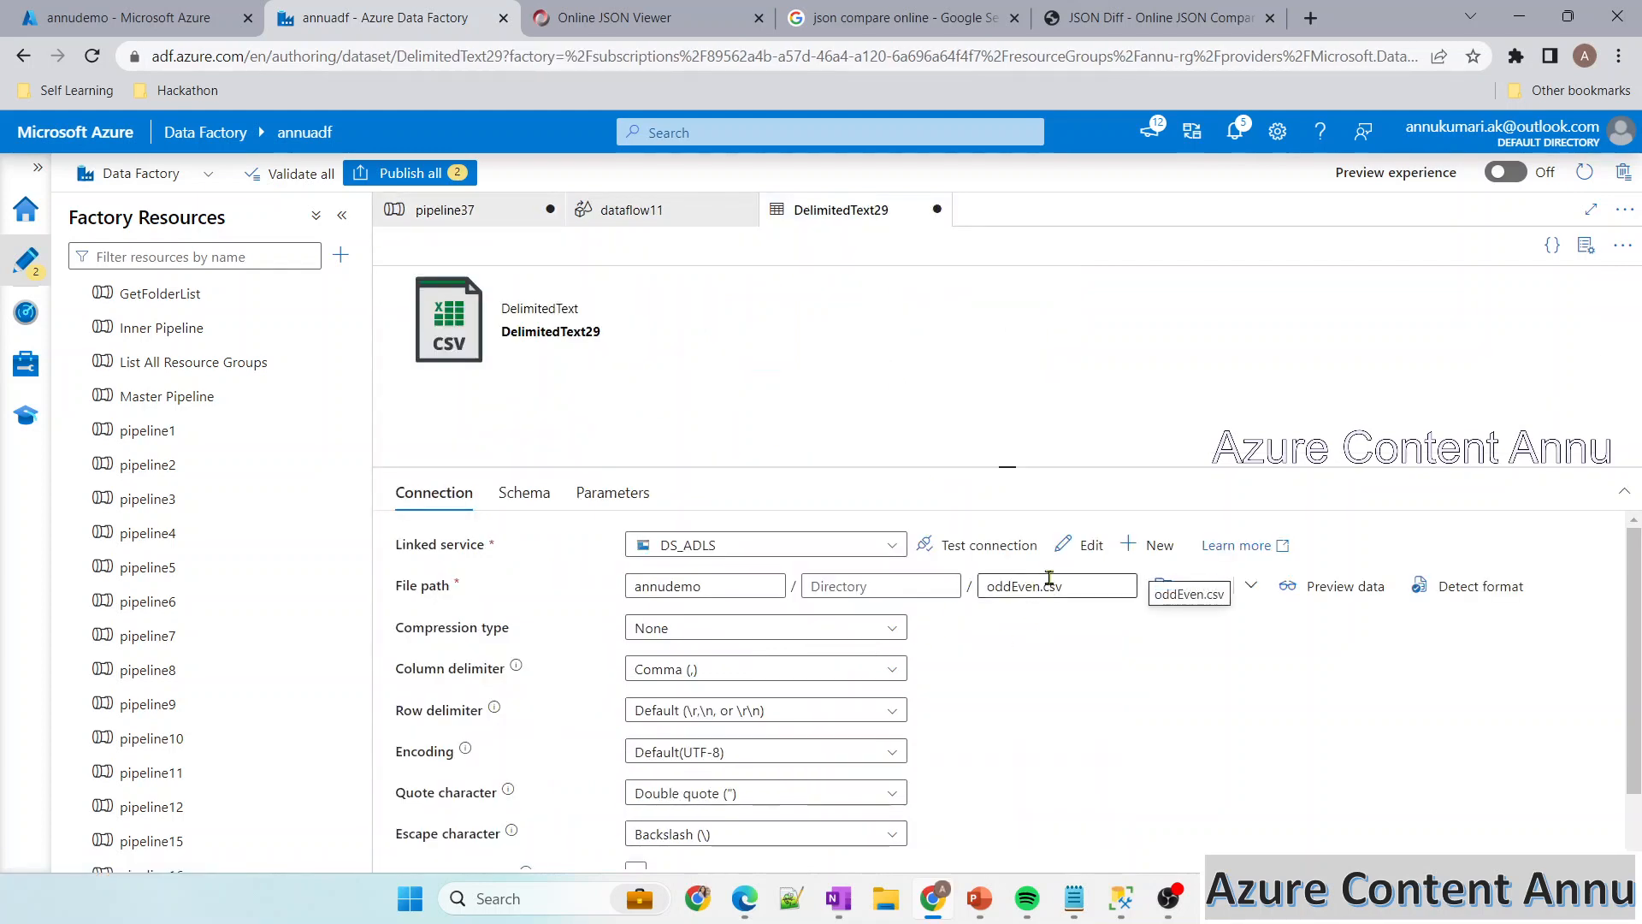
pyautogui.click(445, 209)
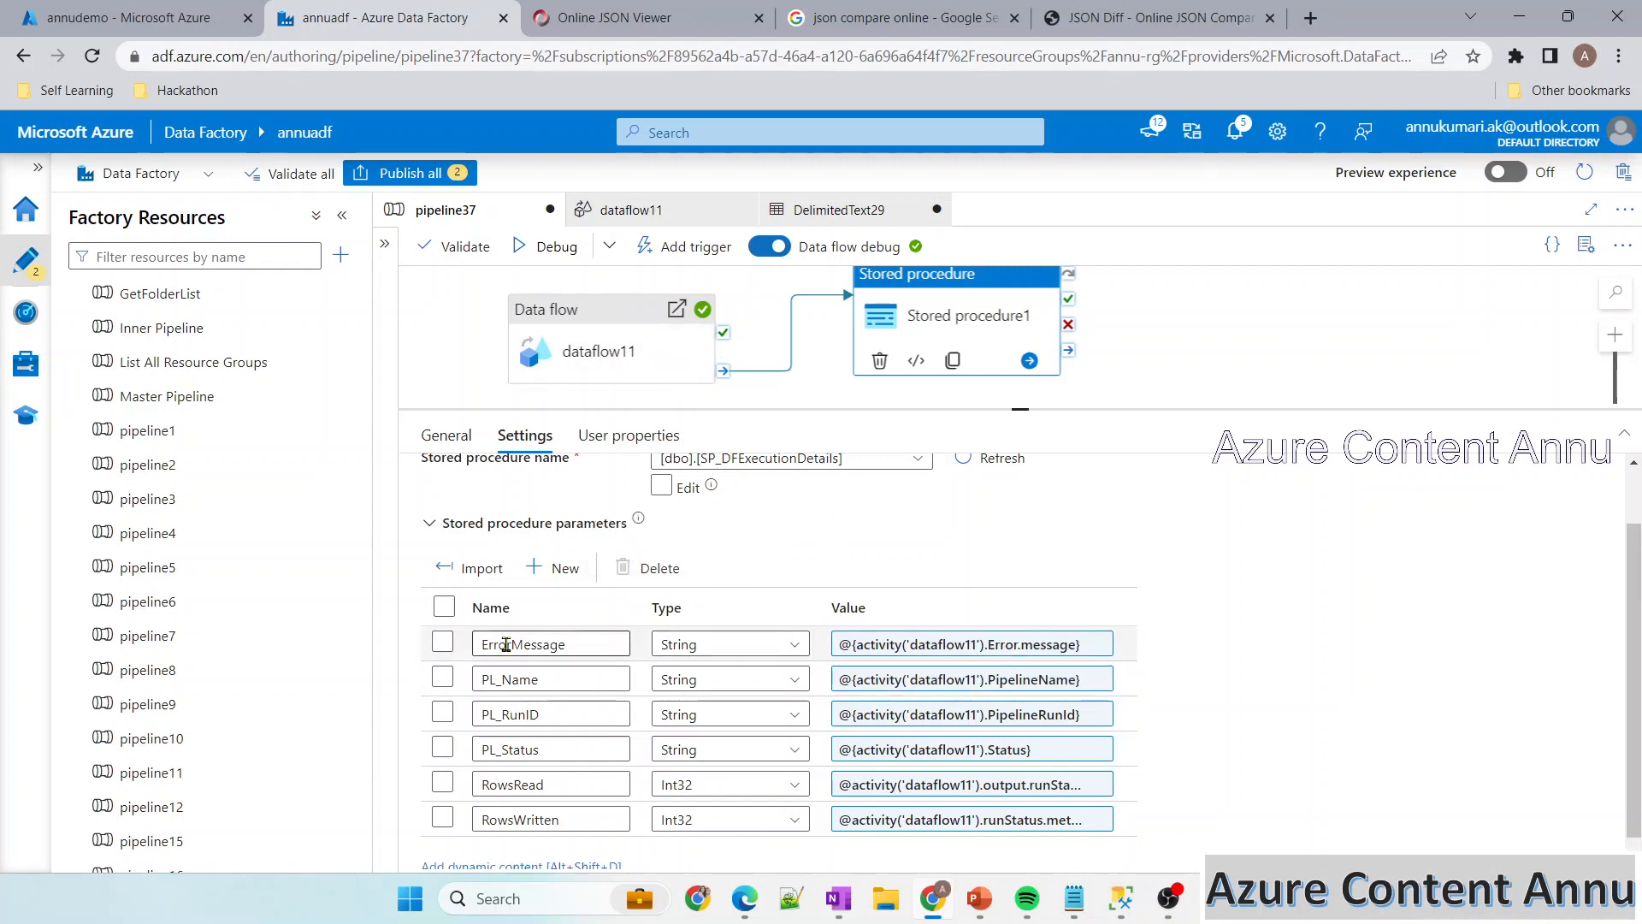
pyautogui.click(550, 248)
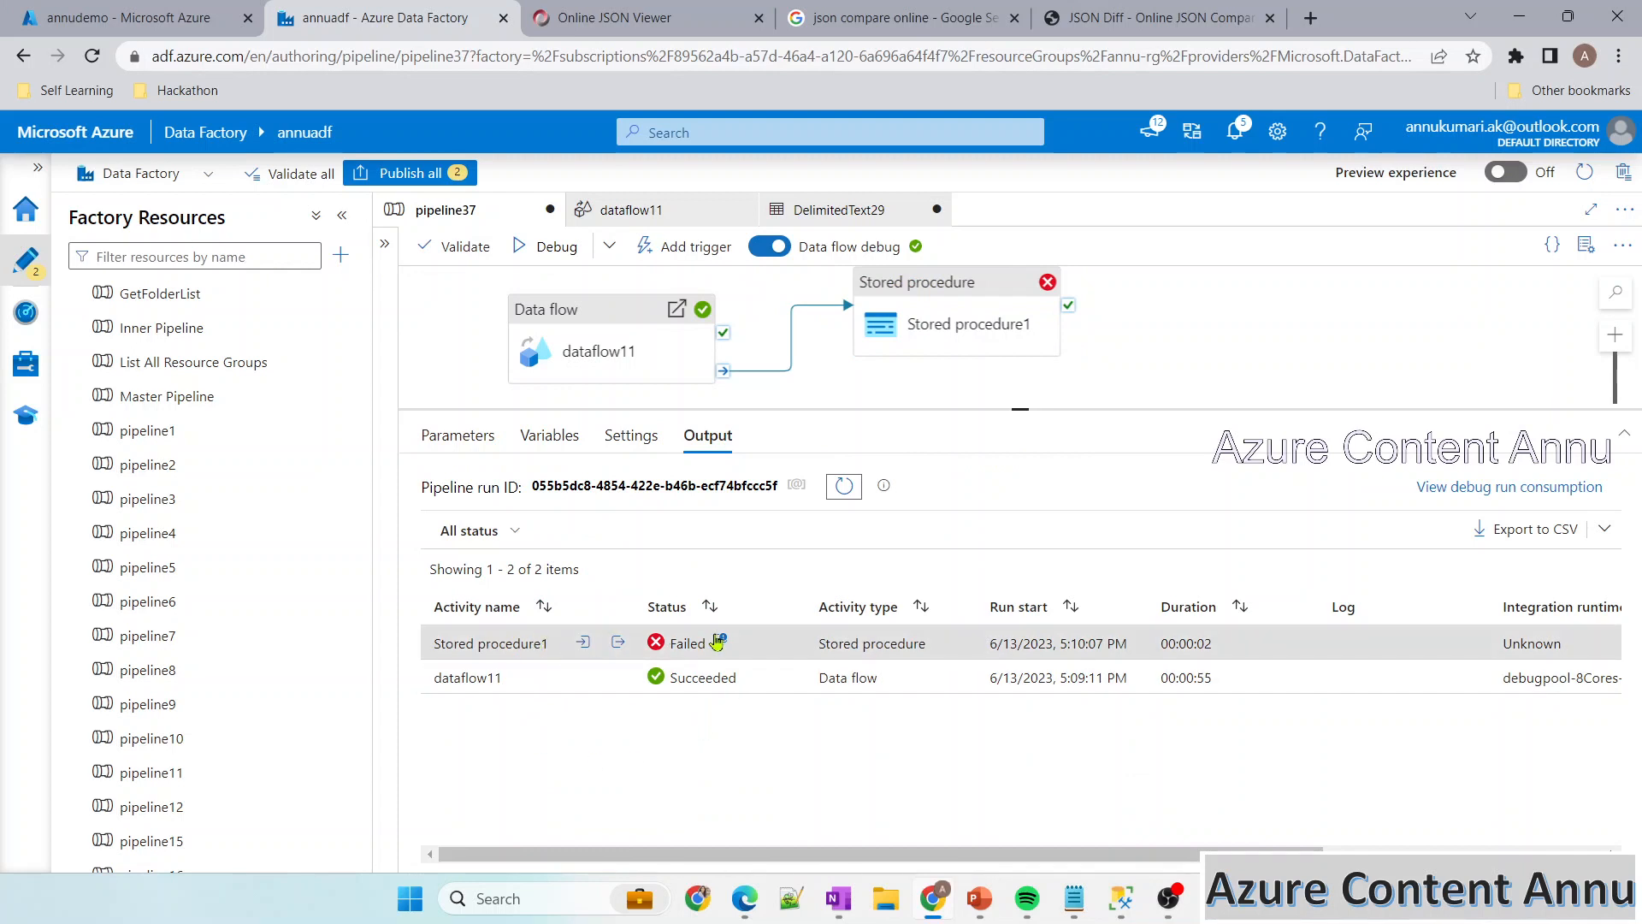
# Read the error details of the failed Stored procedure1 activity, focusing on the expression named there
pyautogui.click(723, 643)
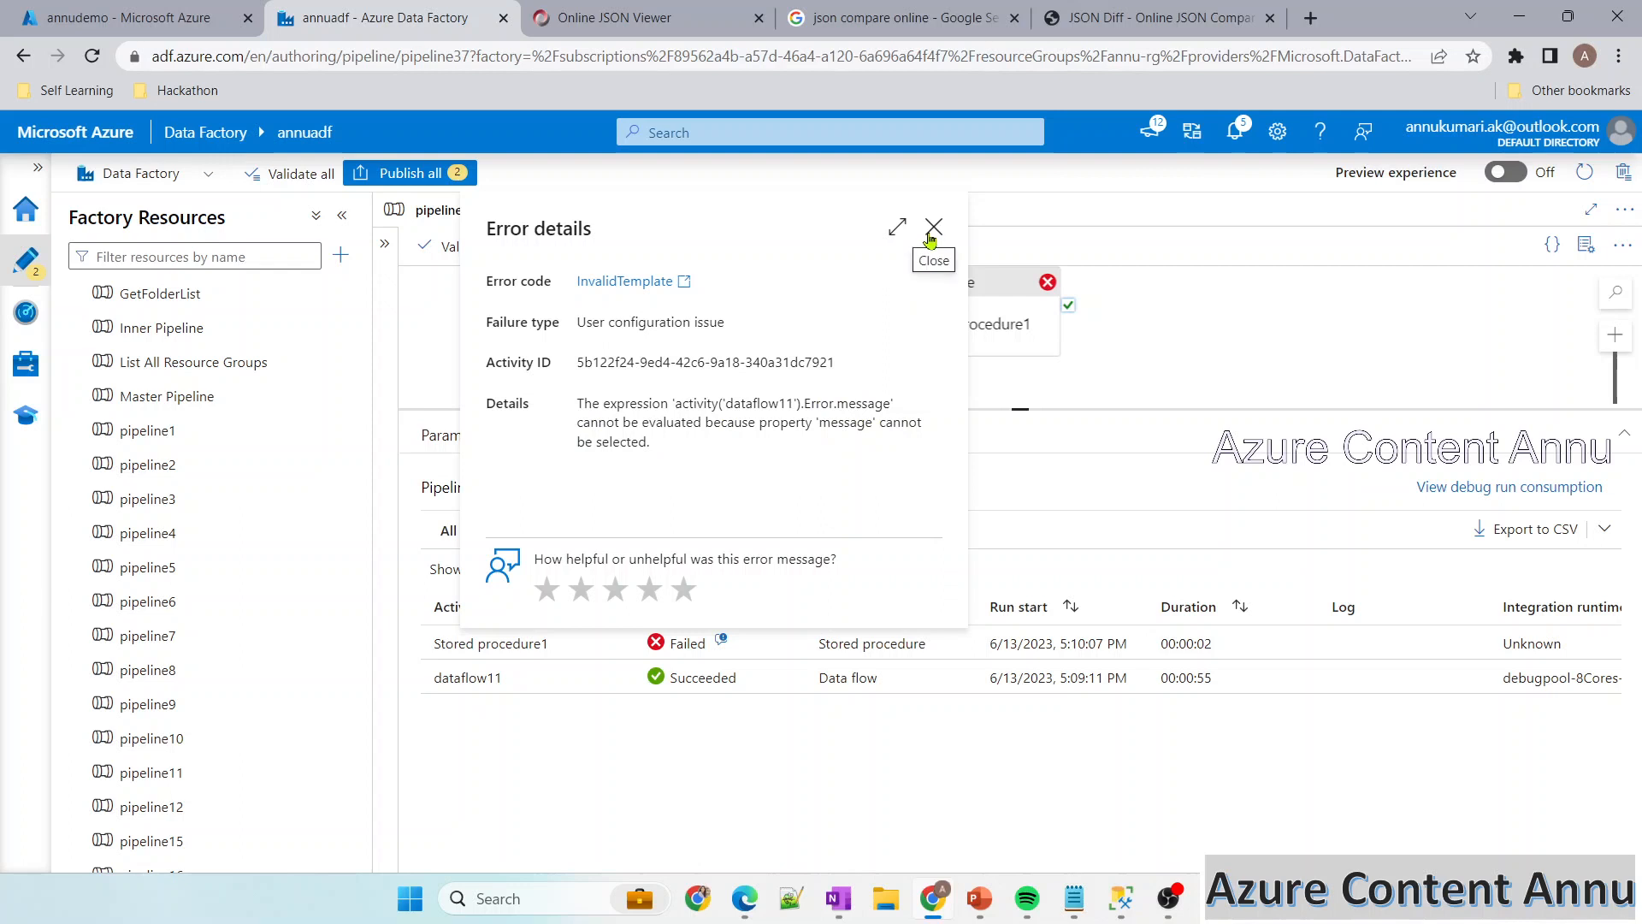
pyautogui.moveTo(804, 403); pyautogui.dragTo(887, 400)
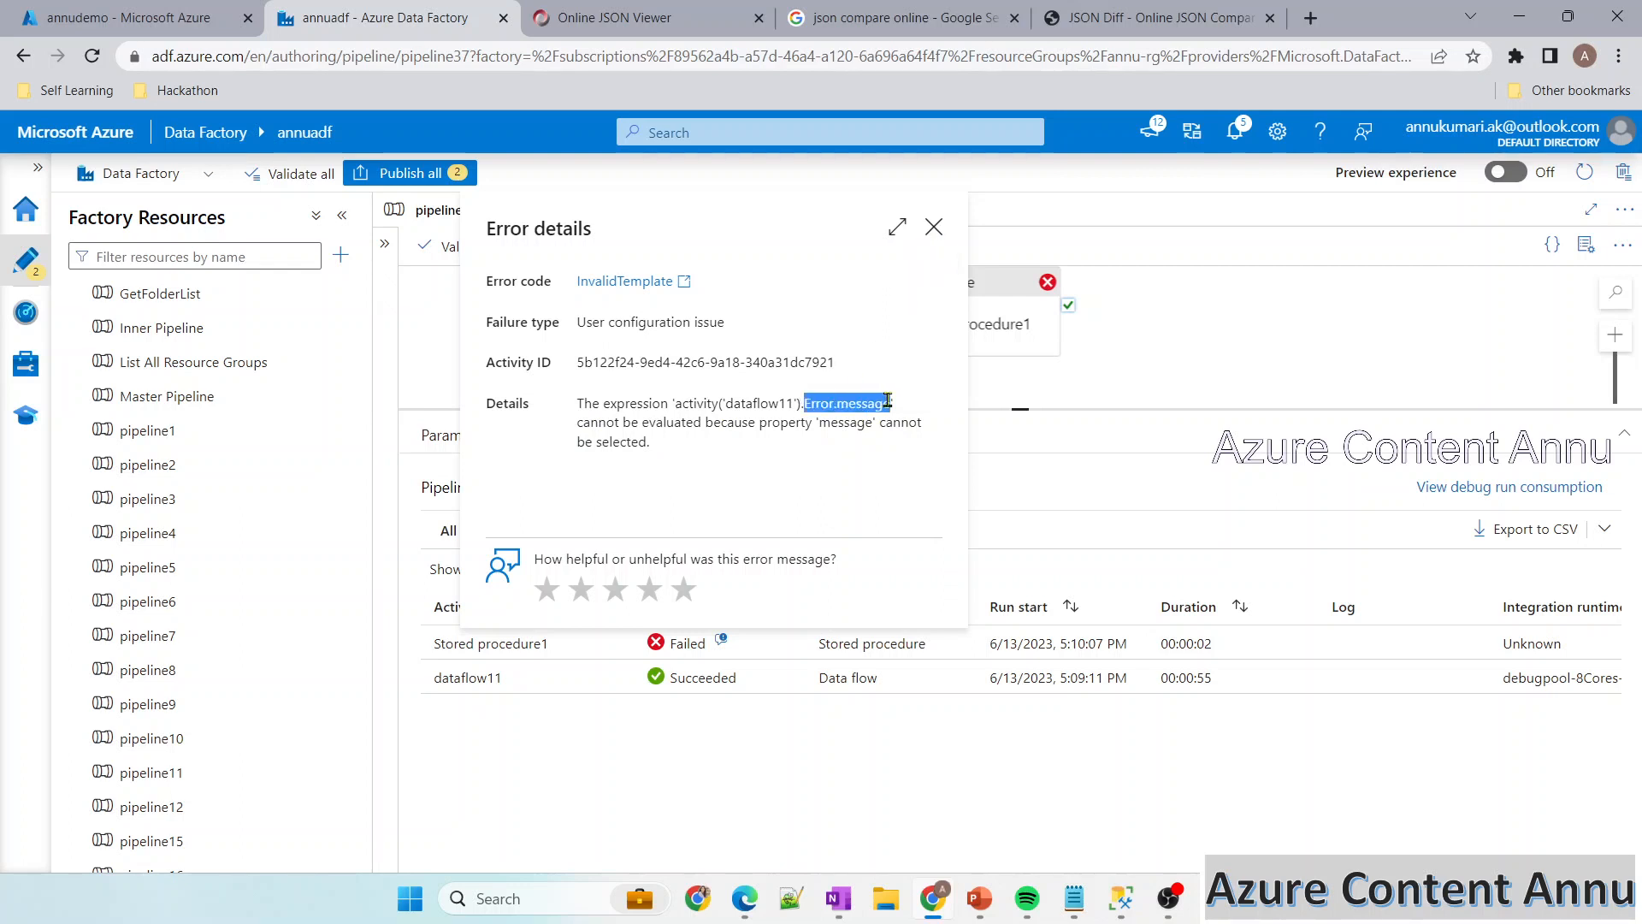
pyautogui.click(934, 227)
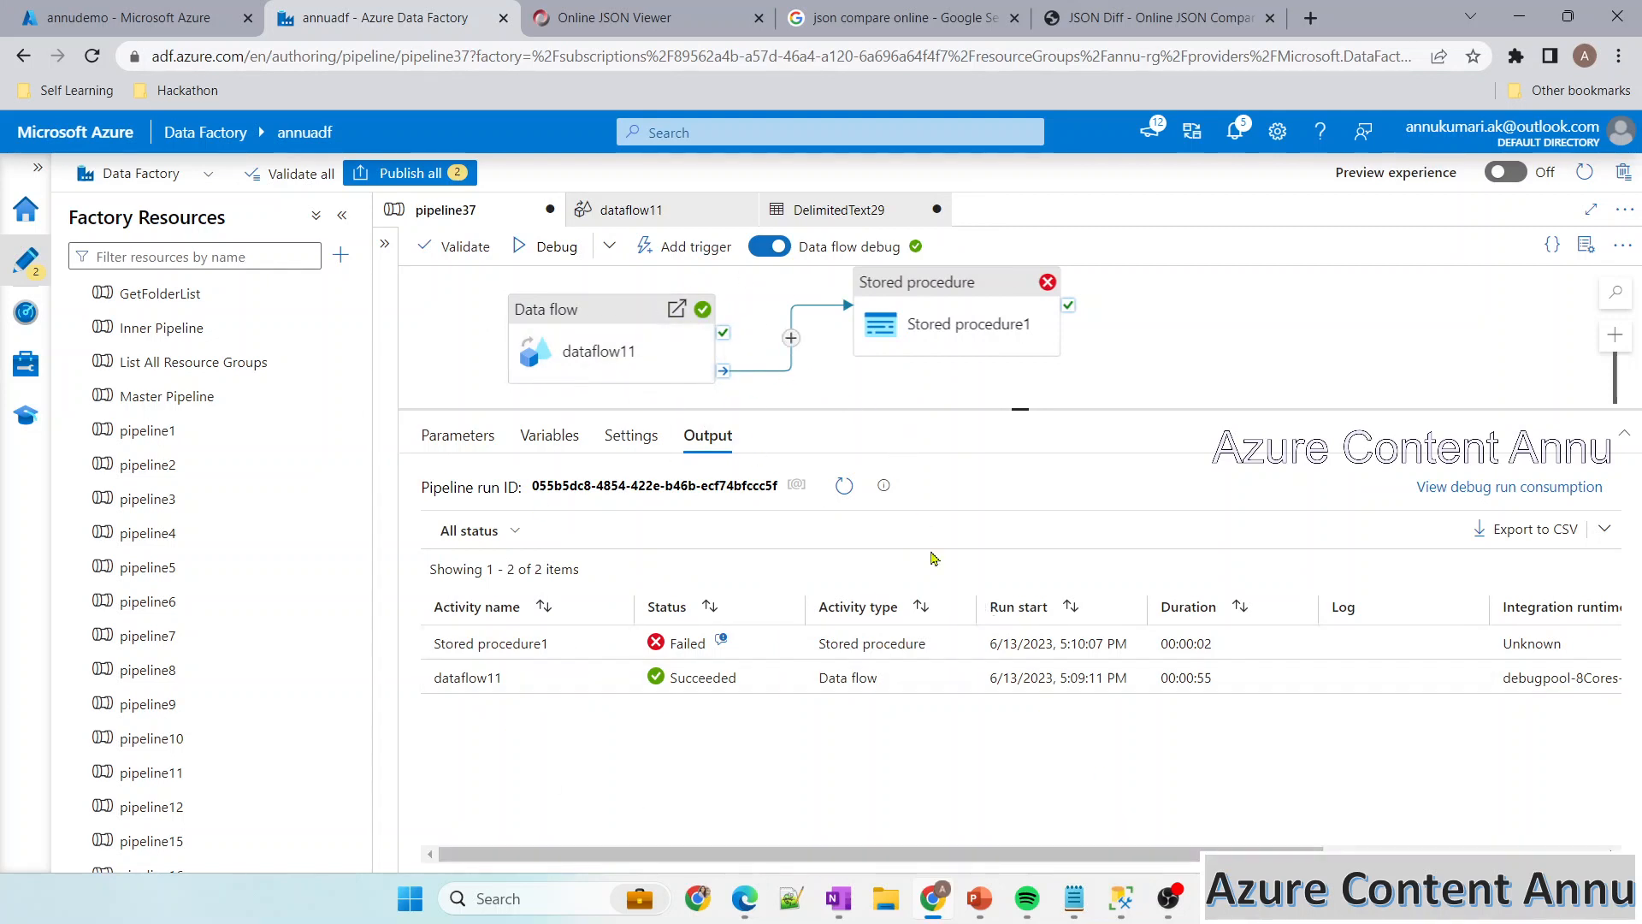
# Review the ErrorMessage, RowsRead and RowsWritten parameters in the settings of Stored procedure1
pyautogui.click(950, 323)
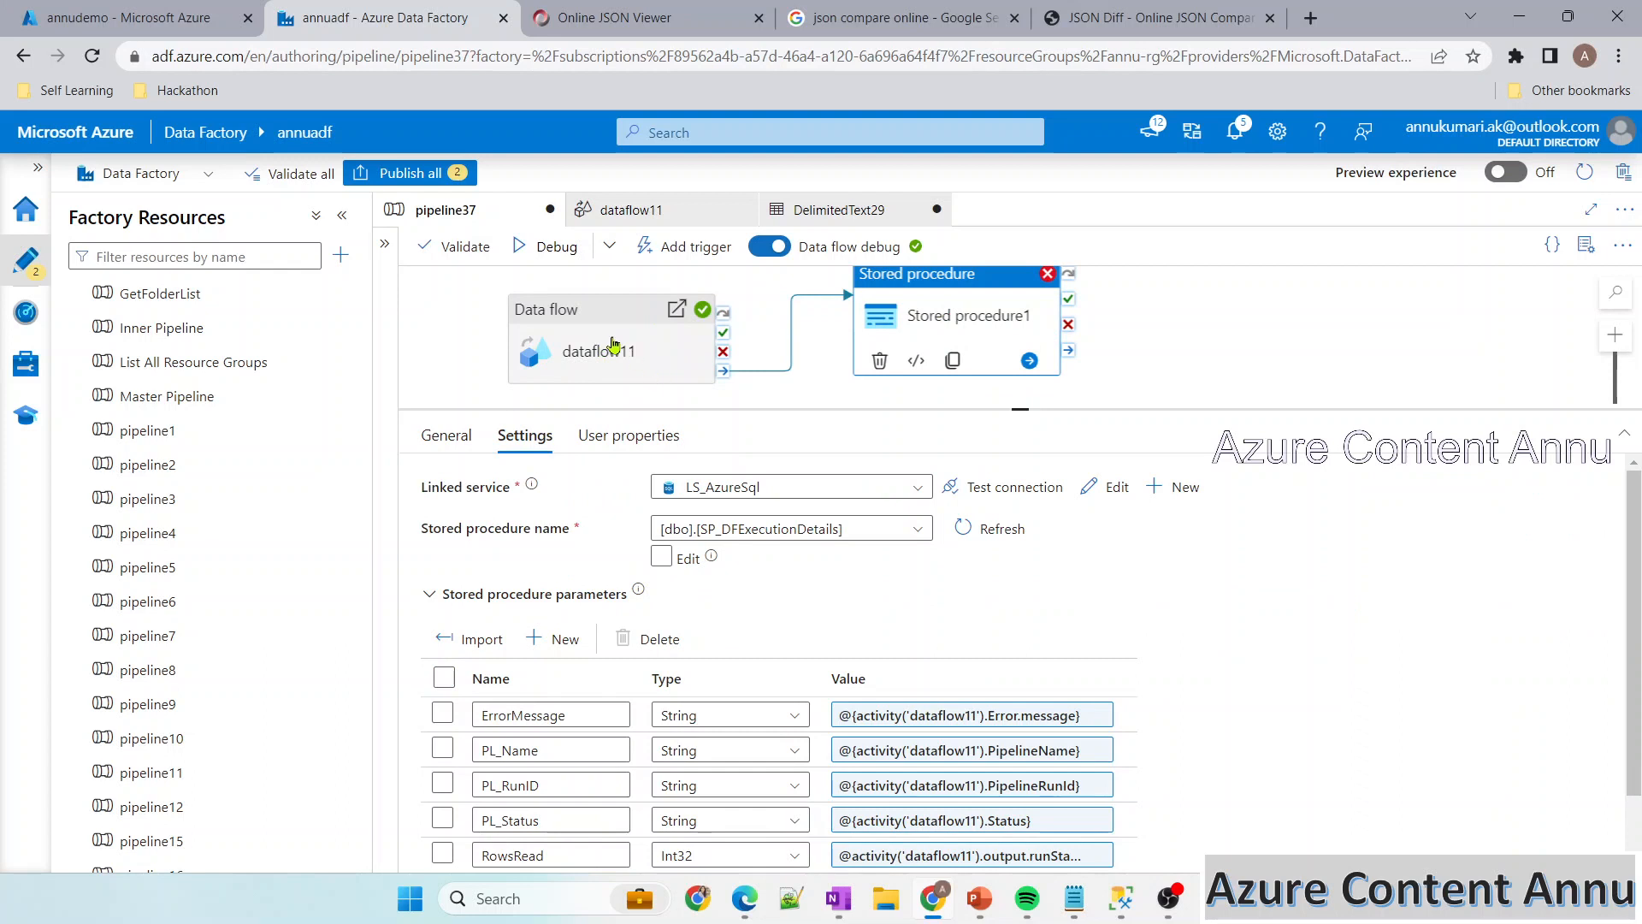
pyautogui.scroll(-1, 669, 684)
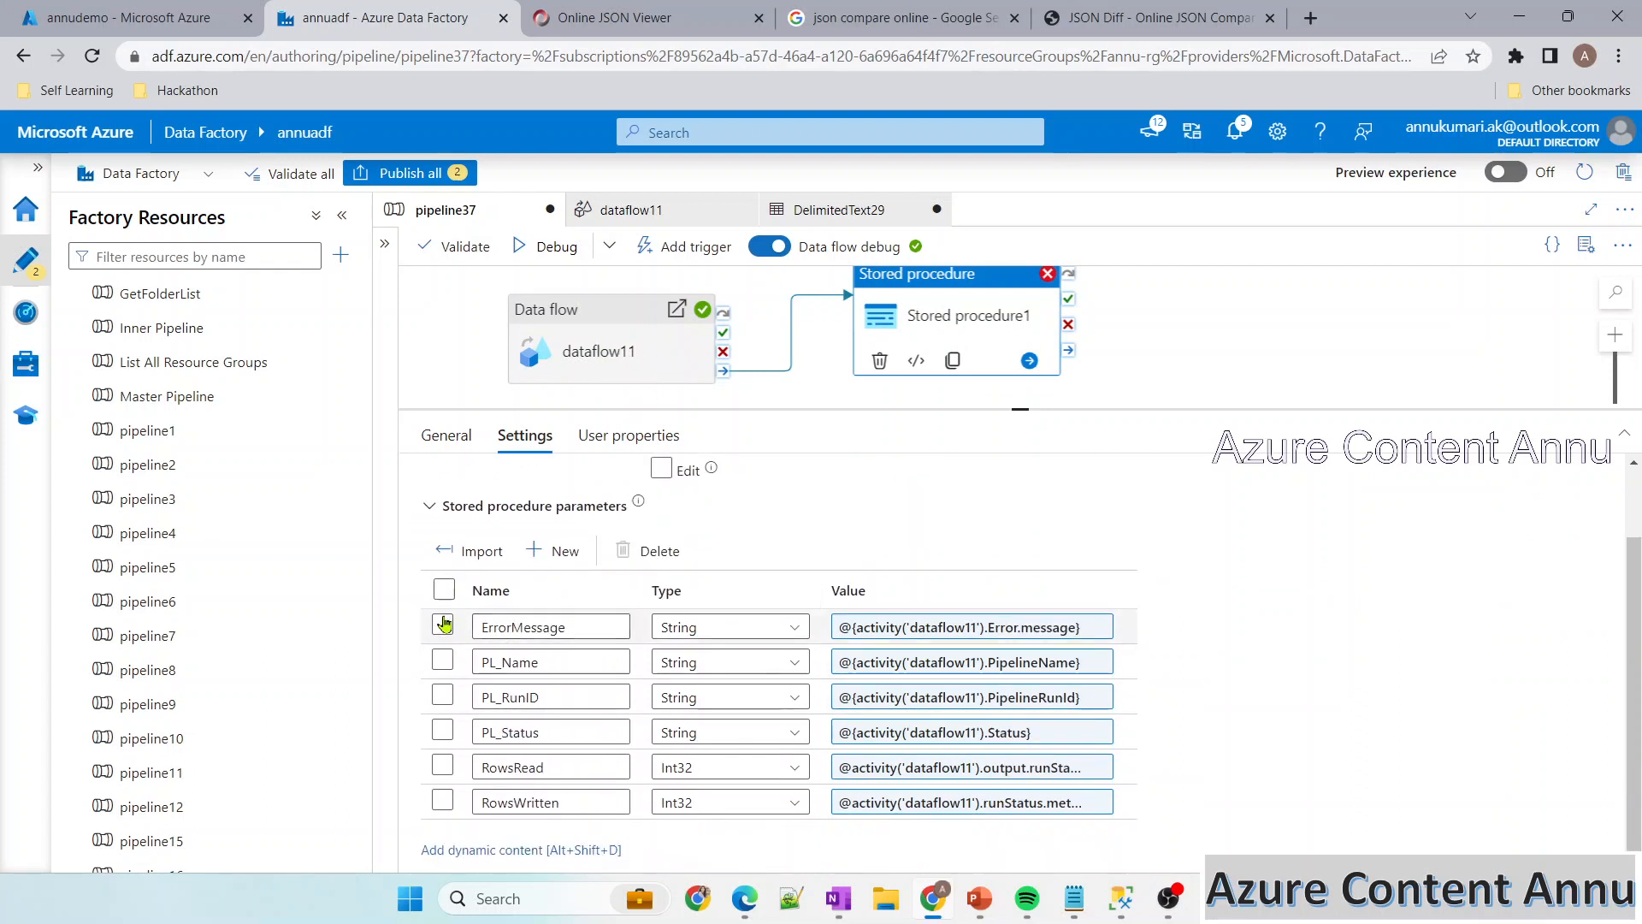
pyautogui.doubleClick(586, 626)
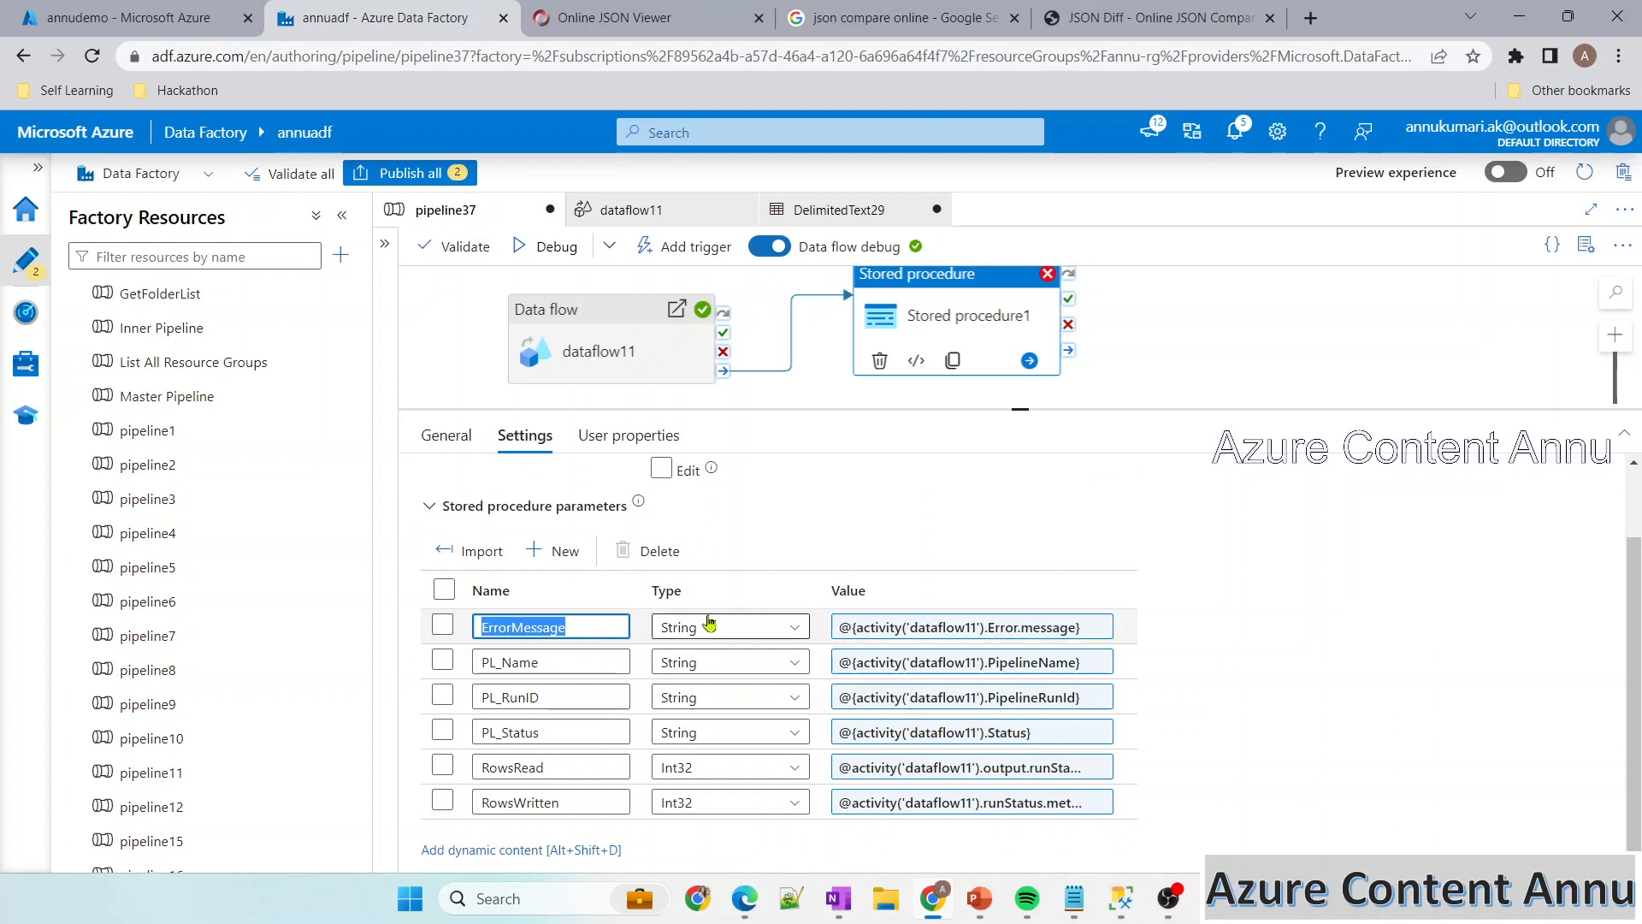
pyautogui.click(443, 626)
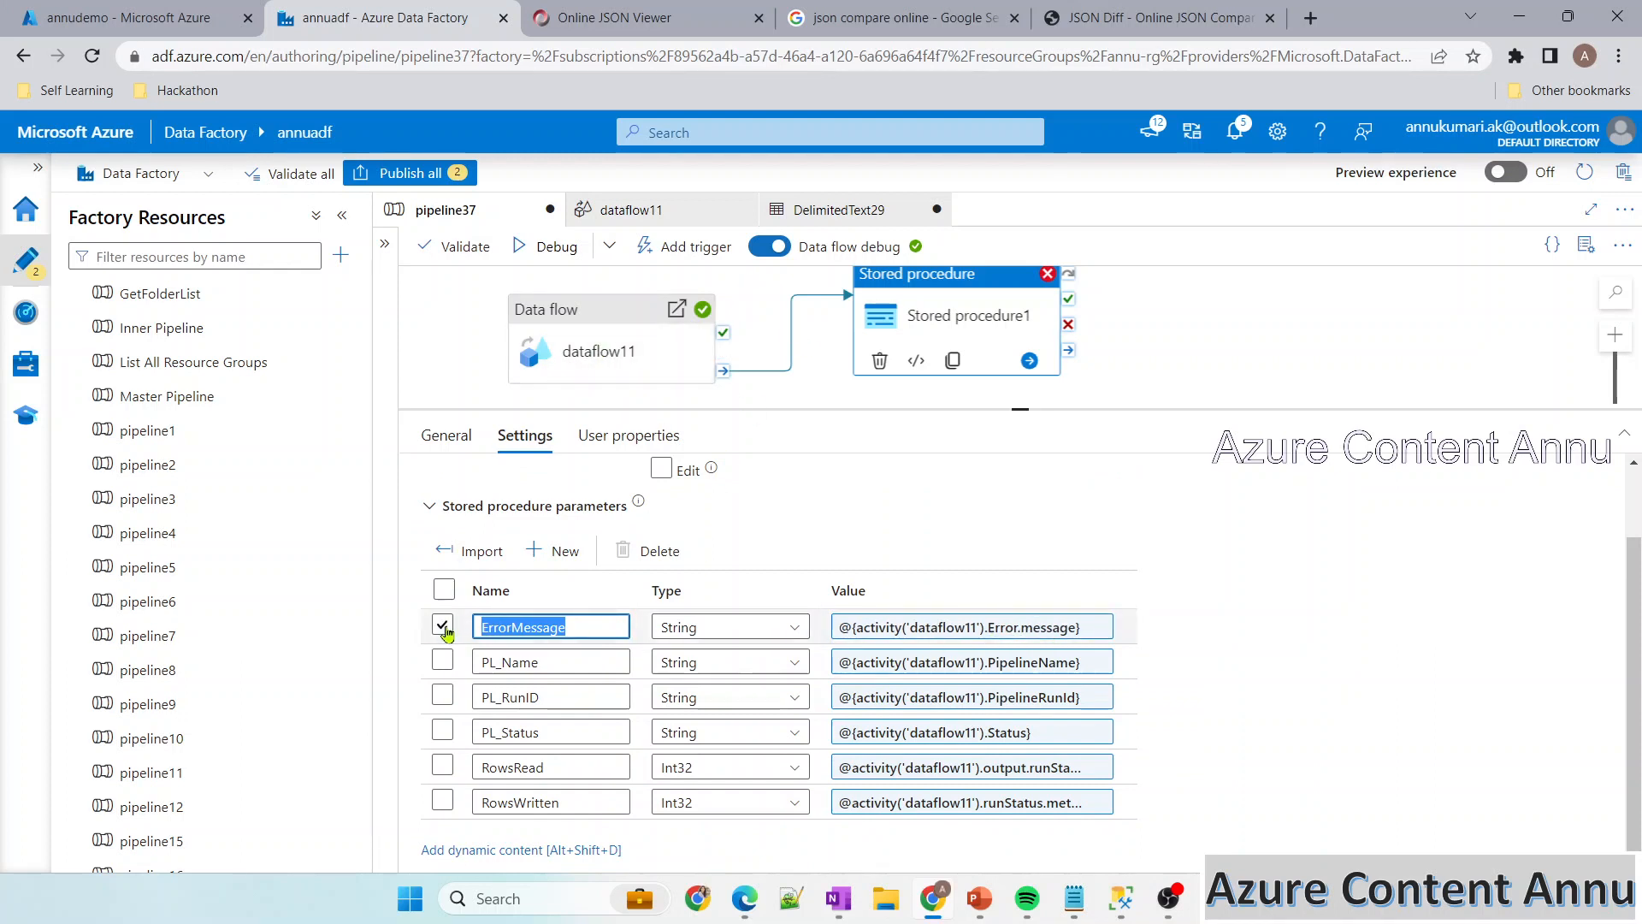
pyautogui.click(442, 627)
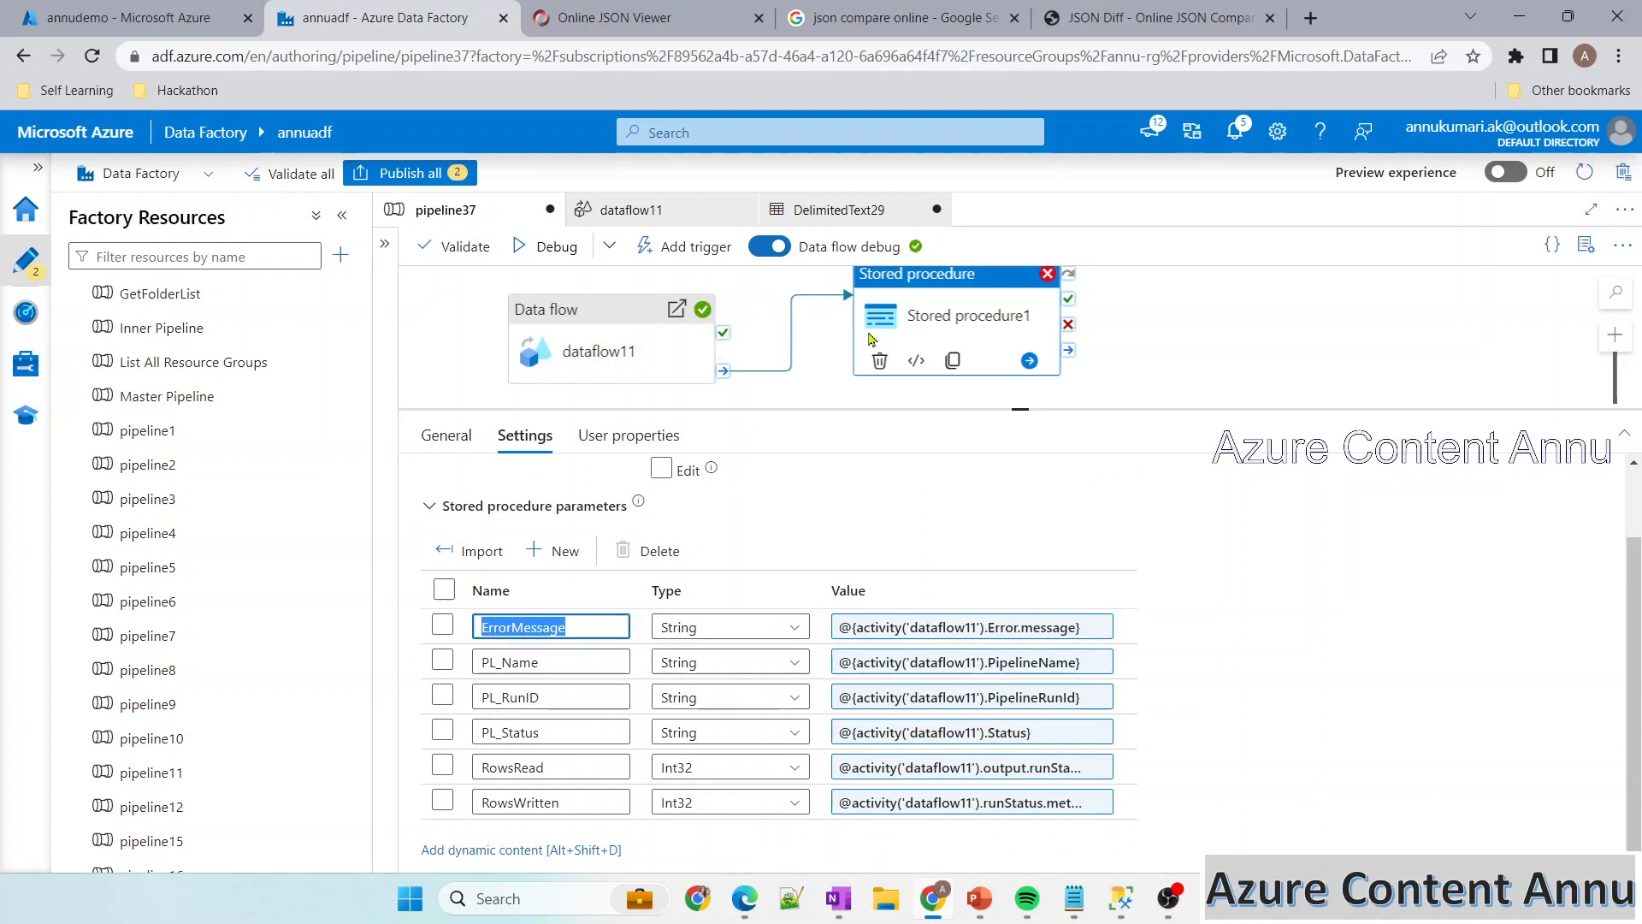
pyautogui.click(621, 391)
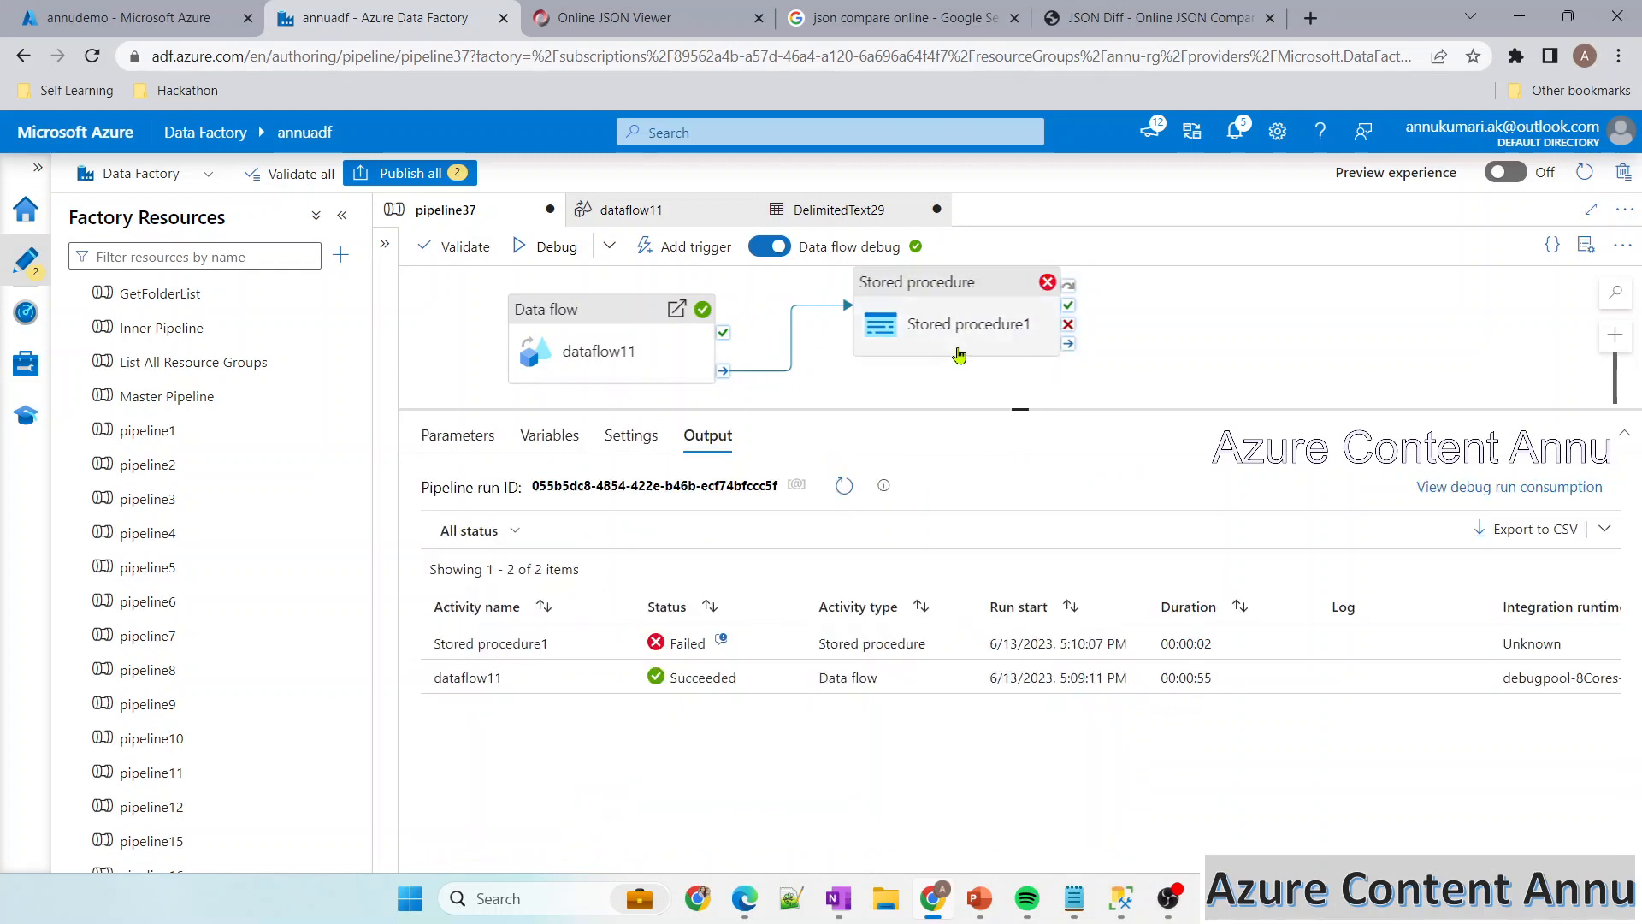
pyautogui.click(958, 319)
pyautogui.scroll(-1, 714, 729)
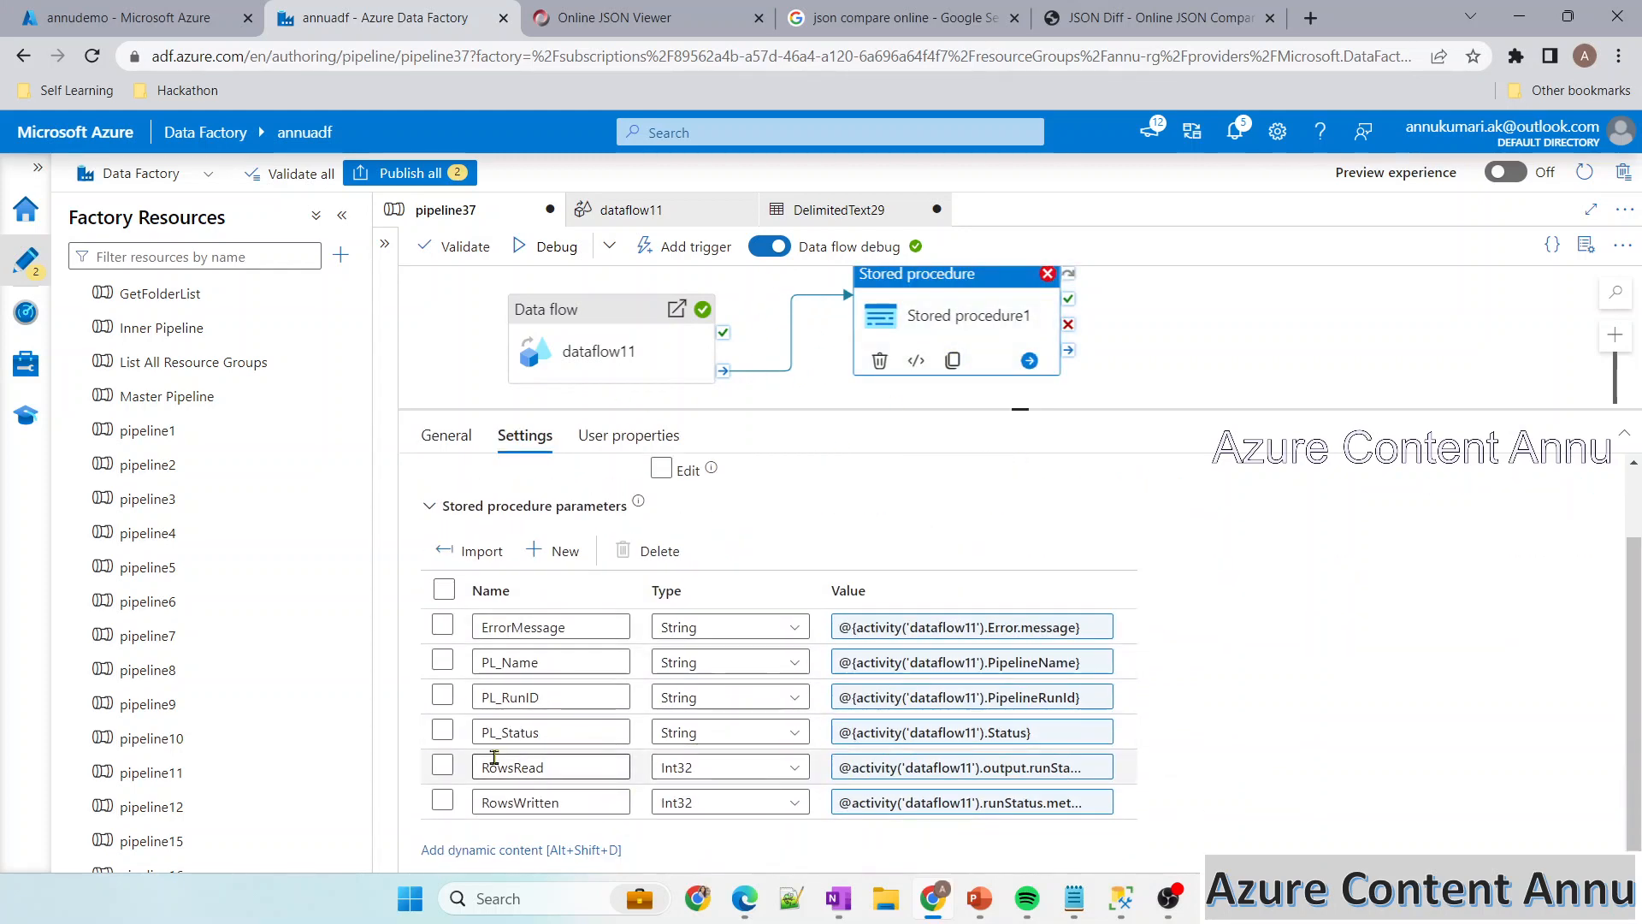
pyautogui.click(442, 766)
pyautogui.click(442, 802)
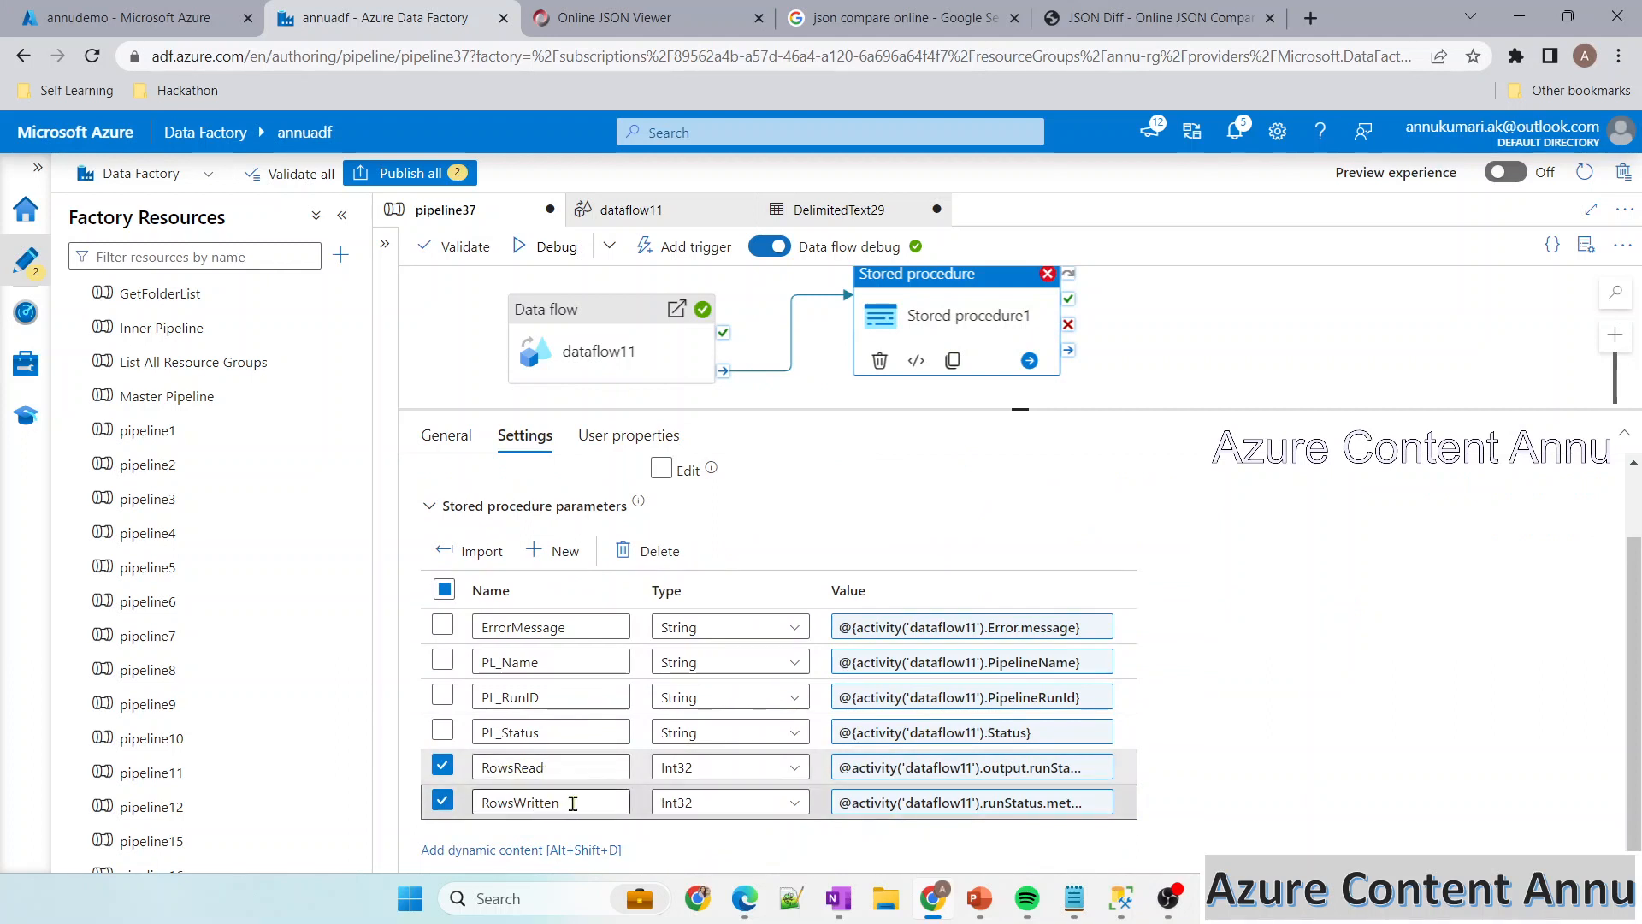
pyautogui.click(442, 590)
pyautogui.click(442, 590)
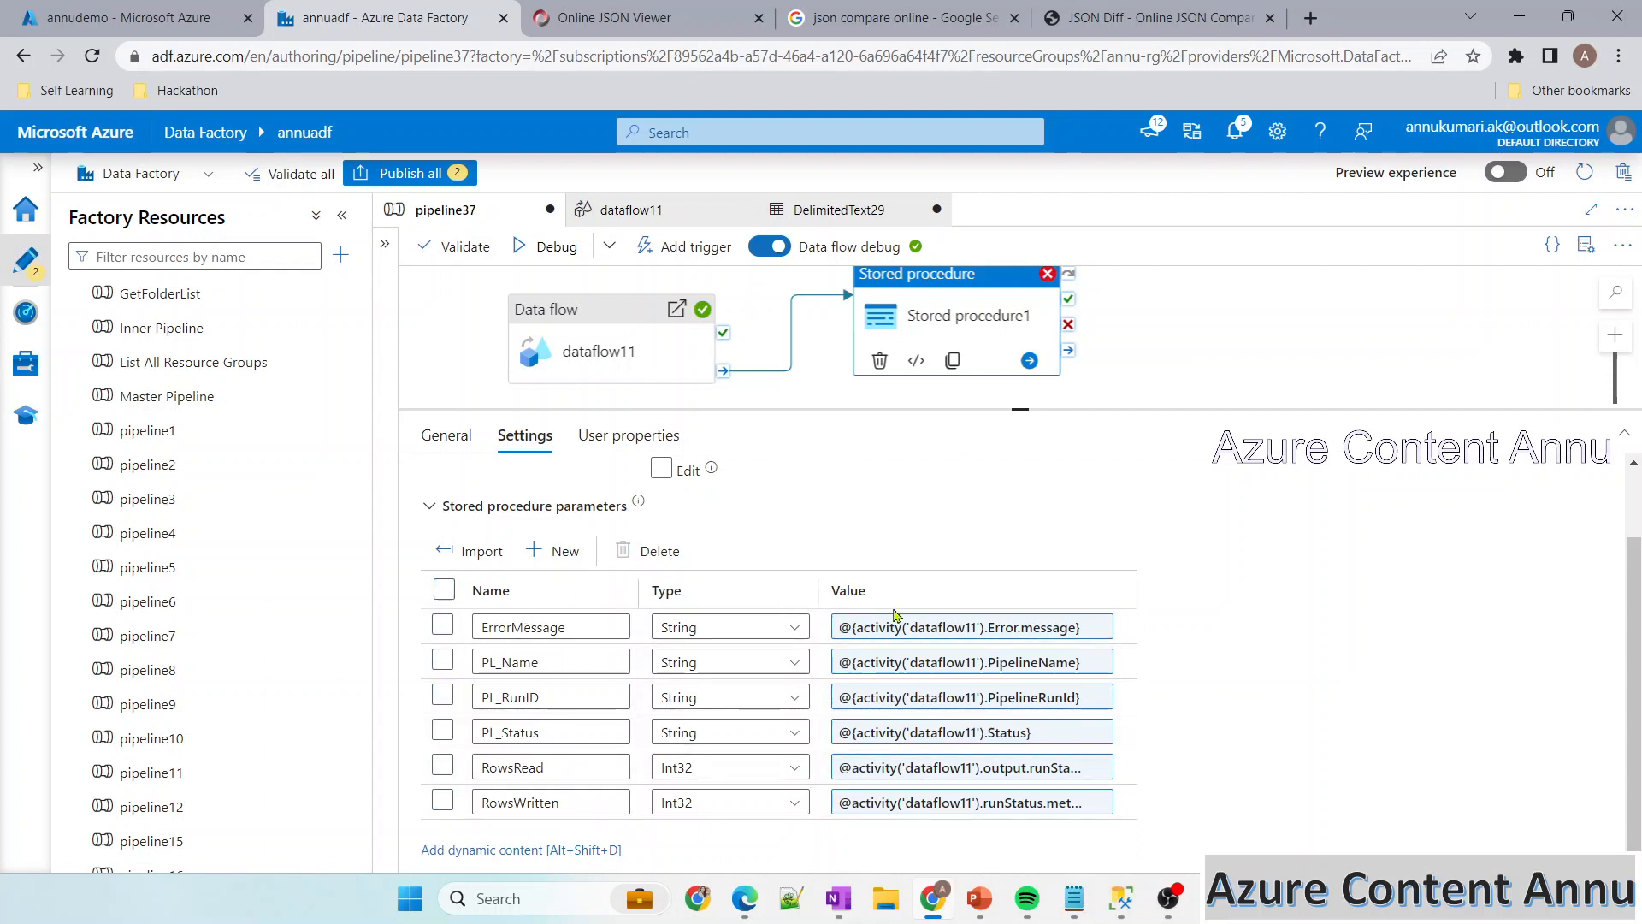
pyautogui.click(932, 347)
pyautogui.scroll(1, 710, 474)
pyautogui.moveTo(1167, 312); pyautogui.dragTo(1187, 477)
pyautogui.moveTo(1252, 338); pyautogui.dragTo(1232, 396)
pyautogui.moveTo(1304, 319); pyautogui.dragTo(1290, 432)
pyautogui.moveTo(1257, 368); pyautogui.dragTo(1440, 292)
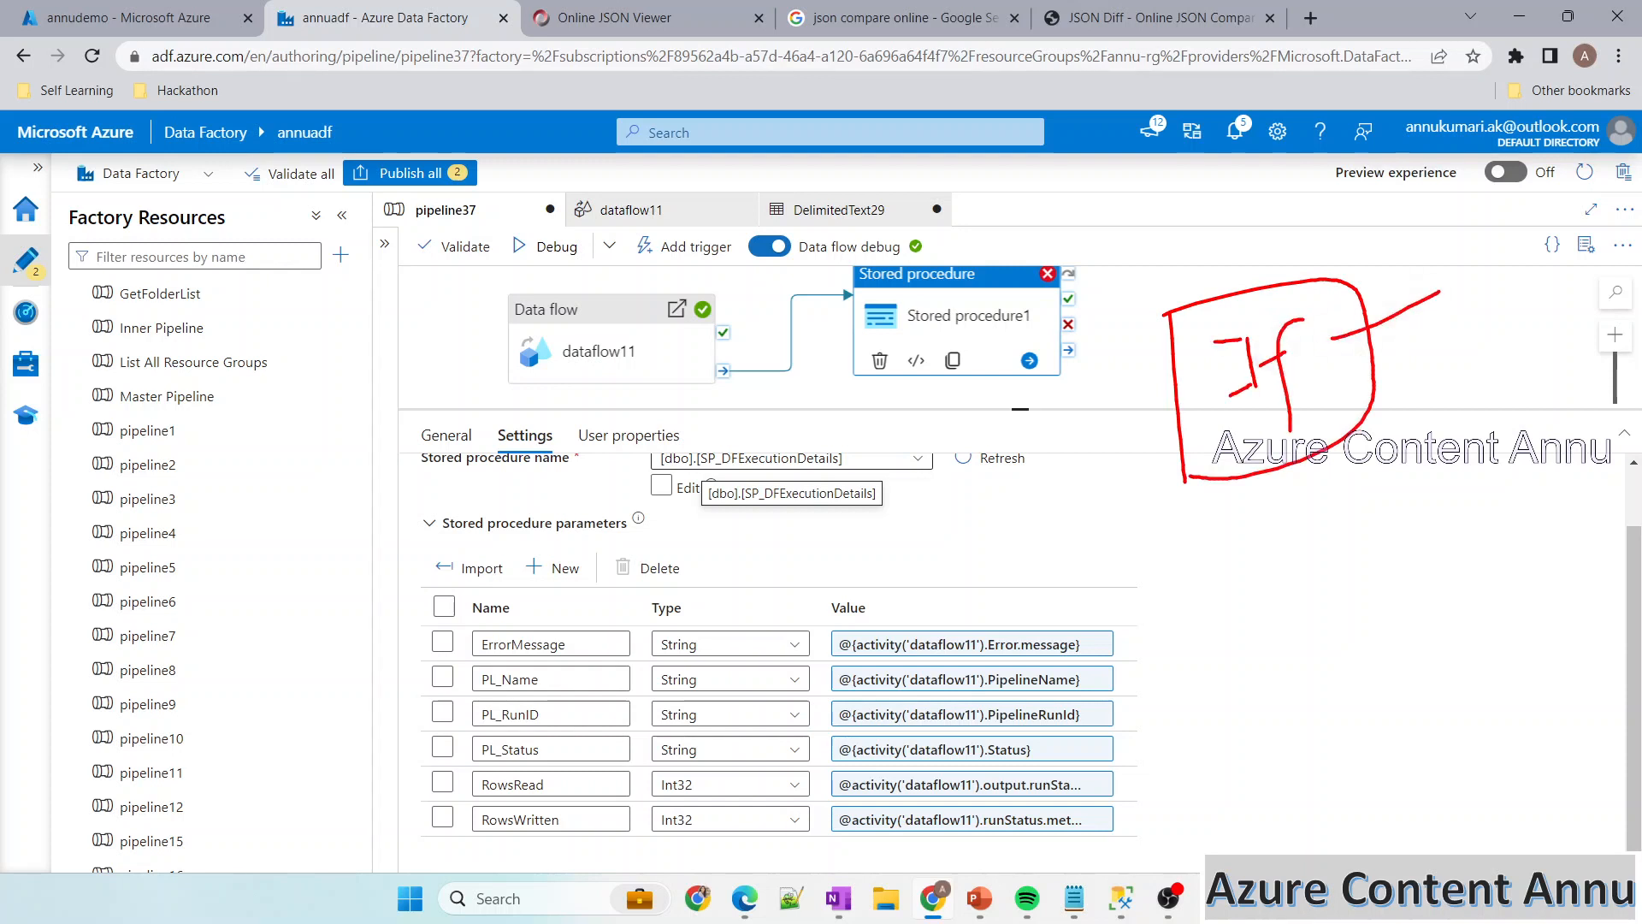
pyautogui.moveTo(1221, 554)
pyautogui.mouseDown()
pyautogui.moveTo(1272, 504)
pyautogui.moveTo(1293, 530)
pyautogui.moveTo(1379, 483)
pyautogui.mouseUp()
pyautogui.moveTo(1445, 248); pyautogui.dragTo(1458, 317)
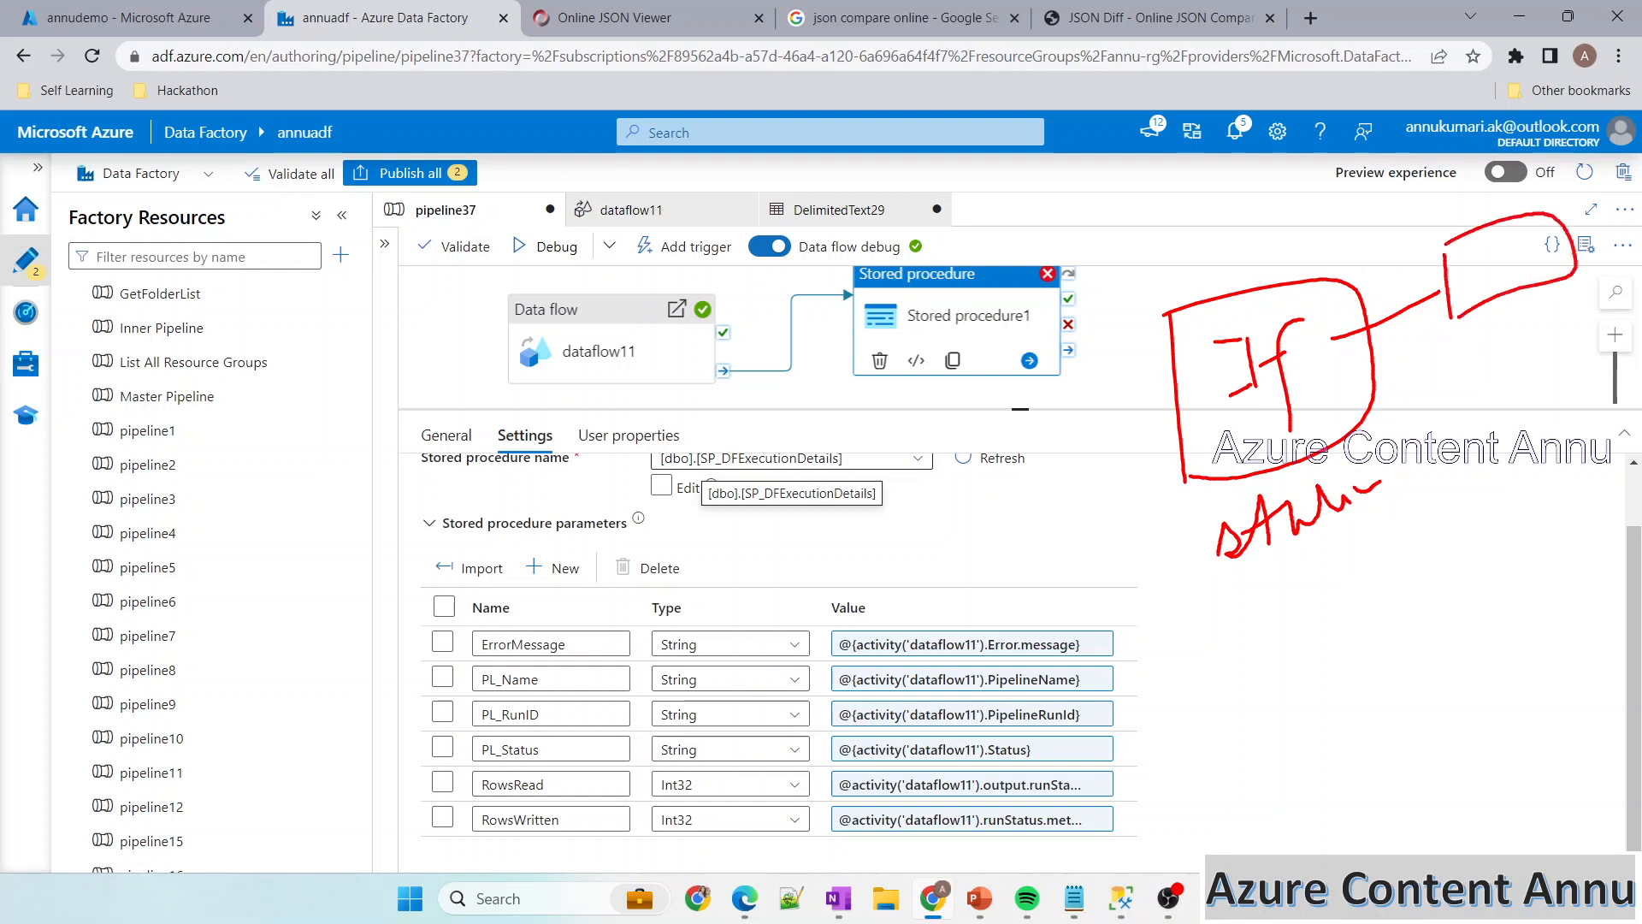
pyautogui.moveTo(1451, 235); pyautogui.dragTo(1479, 175)
pyautogui.moveTo(413, 783)
pyautogui.mouseDown()
pyautogui.moveTo(460, 779)
pyautogui.moveTo(459, 814)
pyautogui.mouseUp()
pyautogui.moveTo(1368, 366)
pyautogui.mouseDown()
pyautogui.moveTo(1454, 425)
pyautogui.moveTo(1472, 487)
pyautogui.mouseUp()
pyautogui.moveTo(1458, 391)
pyautogui.mouseDown()
pyautogui.moveTo(1580, 454)
pyautogui.moveTo(1465, 508)
pyautogui.moveTo(1498, 411)
pyautogui.mouseUp()
pyautogui.moveTo(410, 633); pyautogui.dragTo(527, 584)
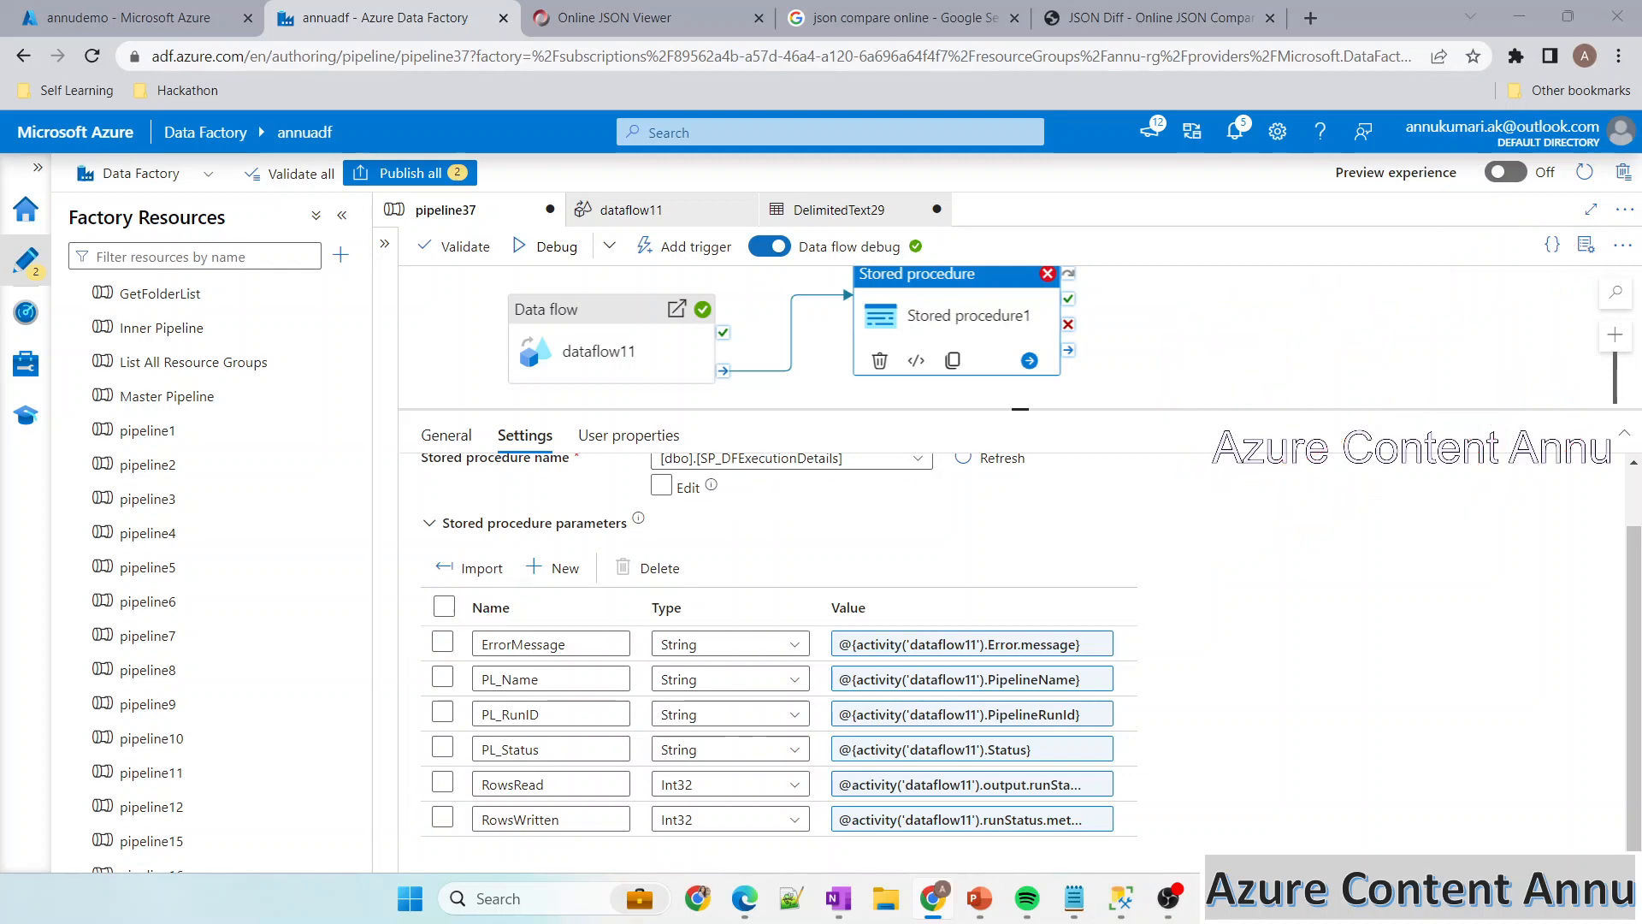
pyautogui.click(923, 637)
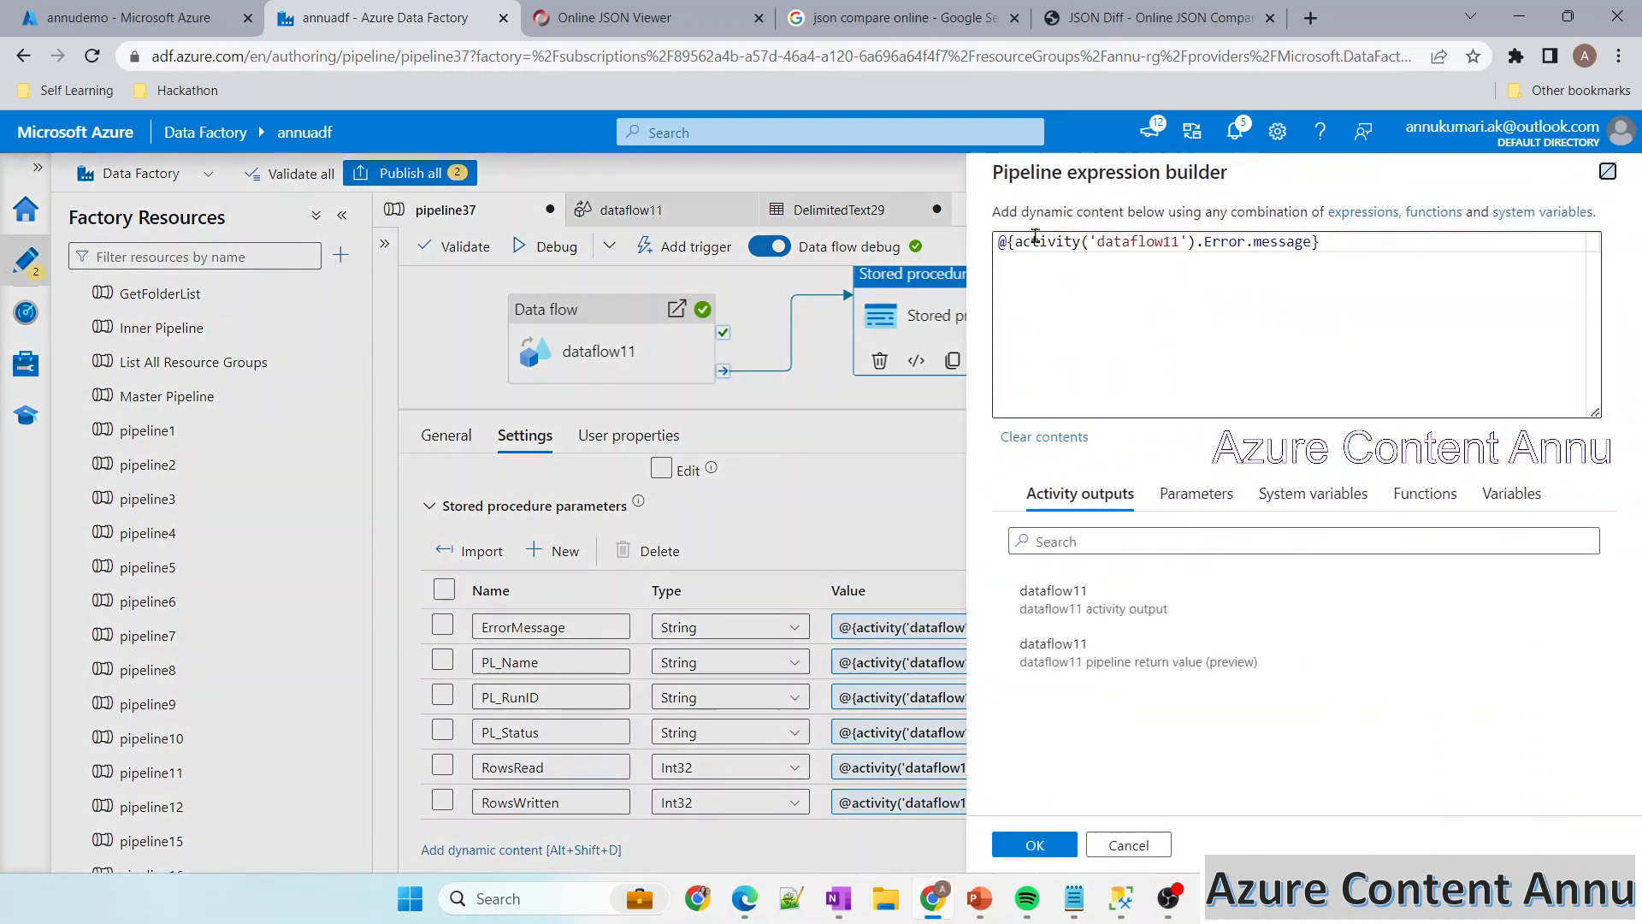
pyautogui.click(1009, 242)
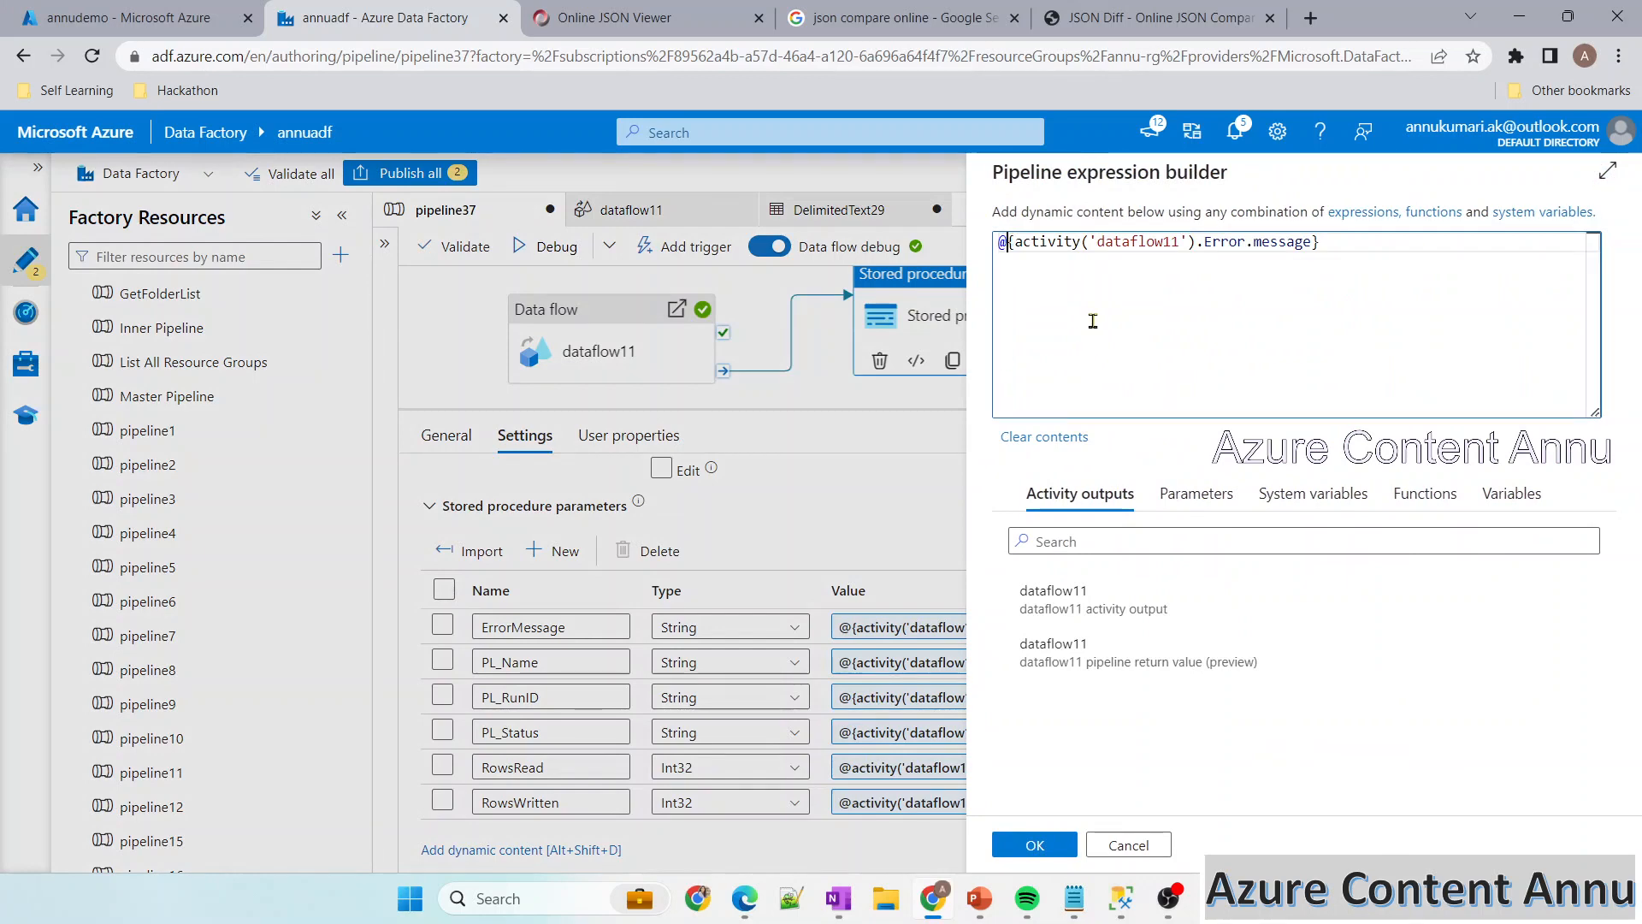
pyautogui.press('Return')
pyautogui.press('Return')
pyautogui.press('Return')
pyautogui.click(1044, 244)
pyautogui.write('@')
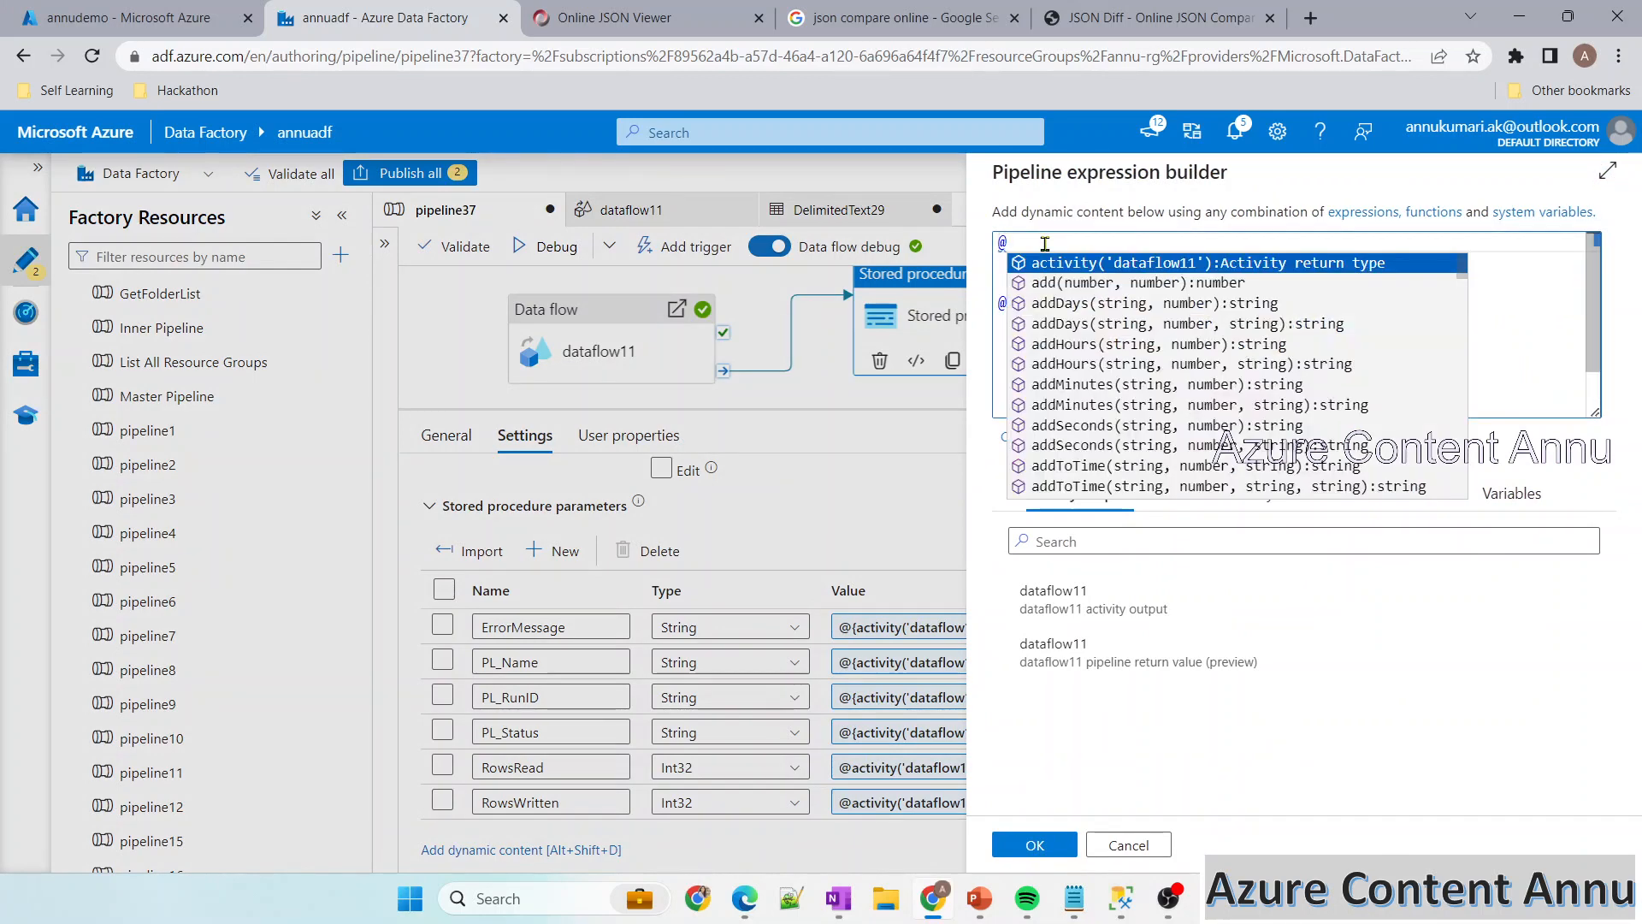
pyautogui.write('if(')
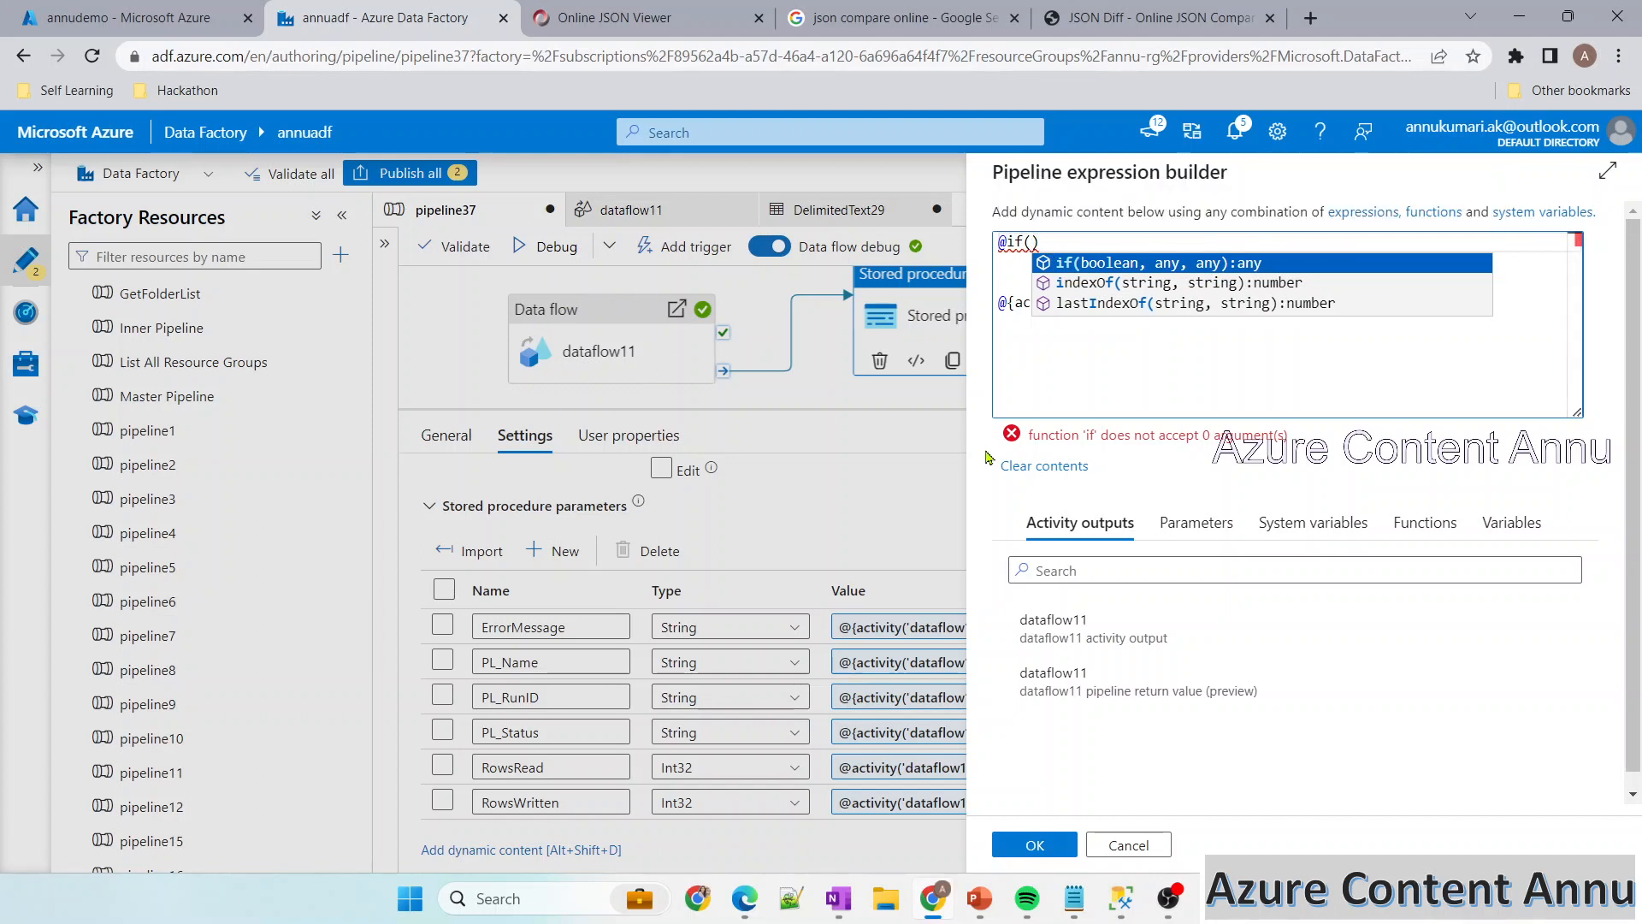
# Fill in the if() condition as equals(activity('dataflow11').Status,'Failed'), copying the status expression from the Notepad note
pyautogui.click(1074, 900)
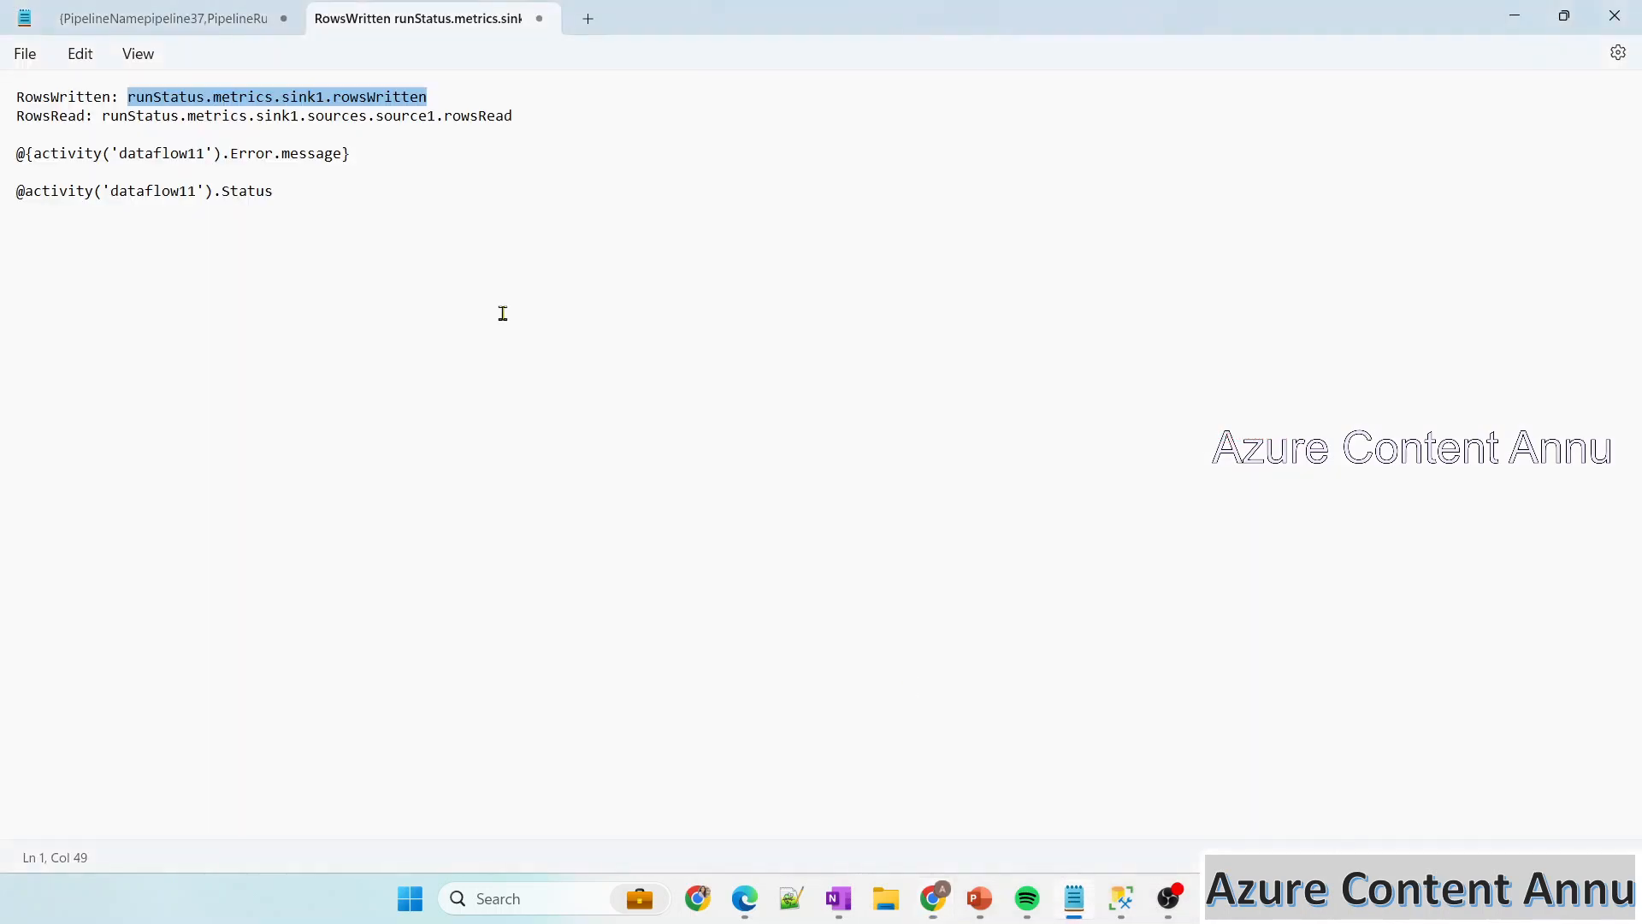
pyautogui.moveTo(284, 193); pyautogui.dragTo(3, 190)
pyautogui.hotkey('ctrl', 'c')
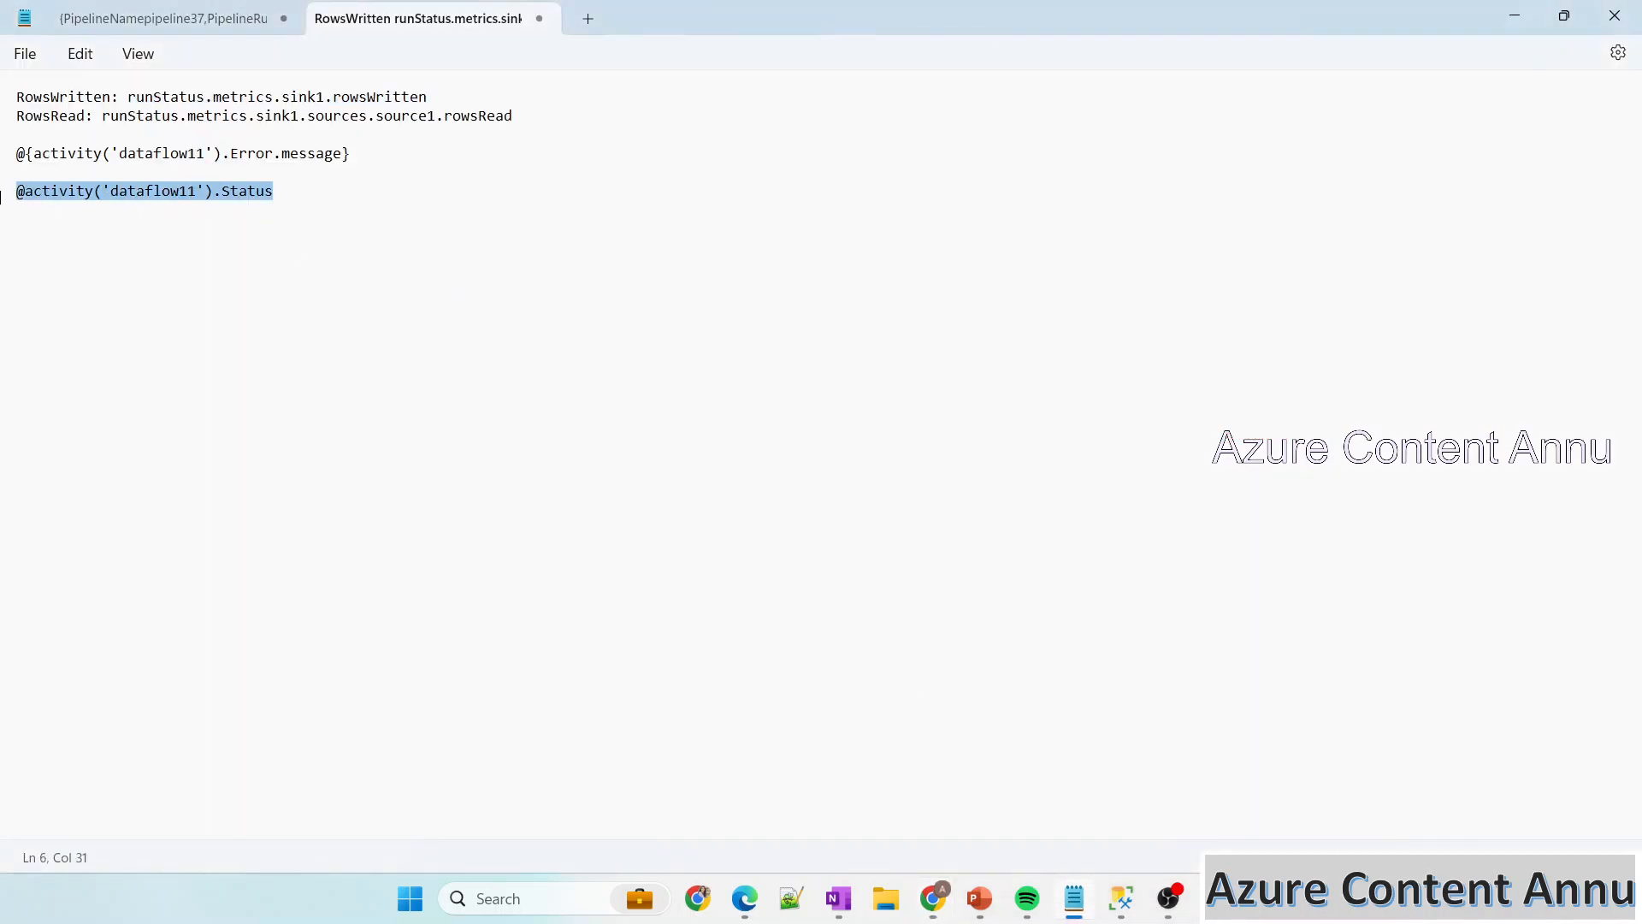
pyautogui.hotkey('alt', 'Tab')
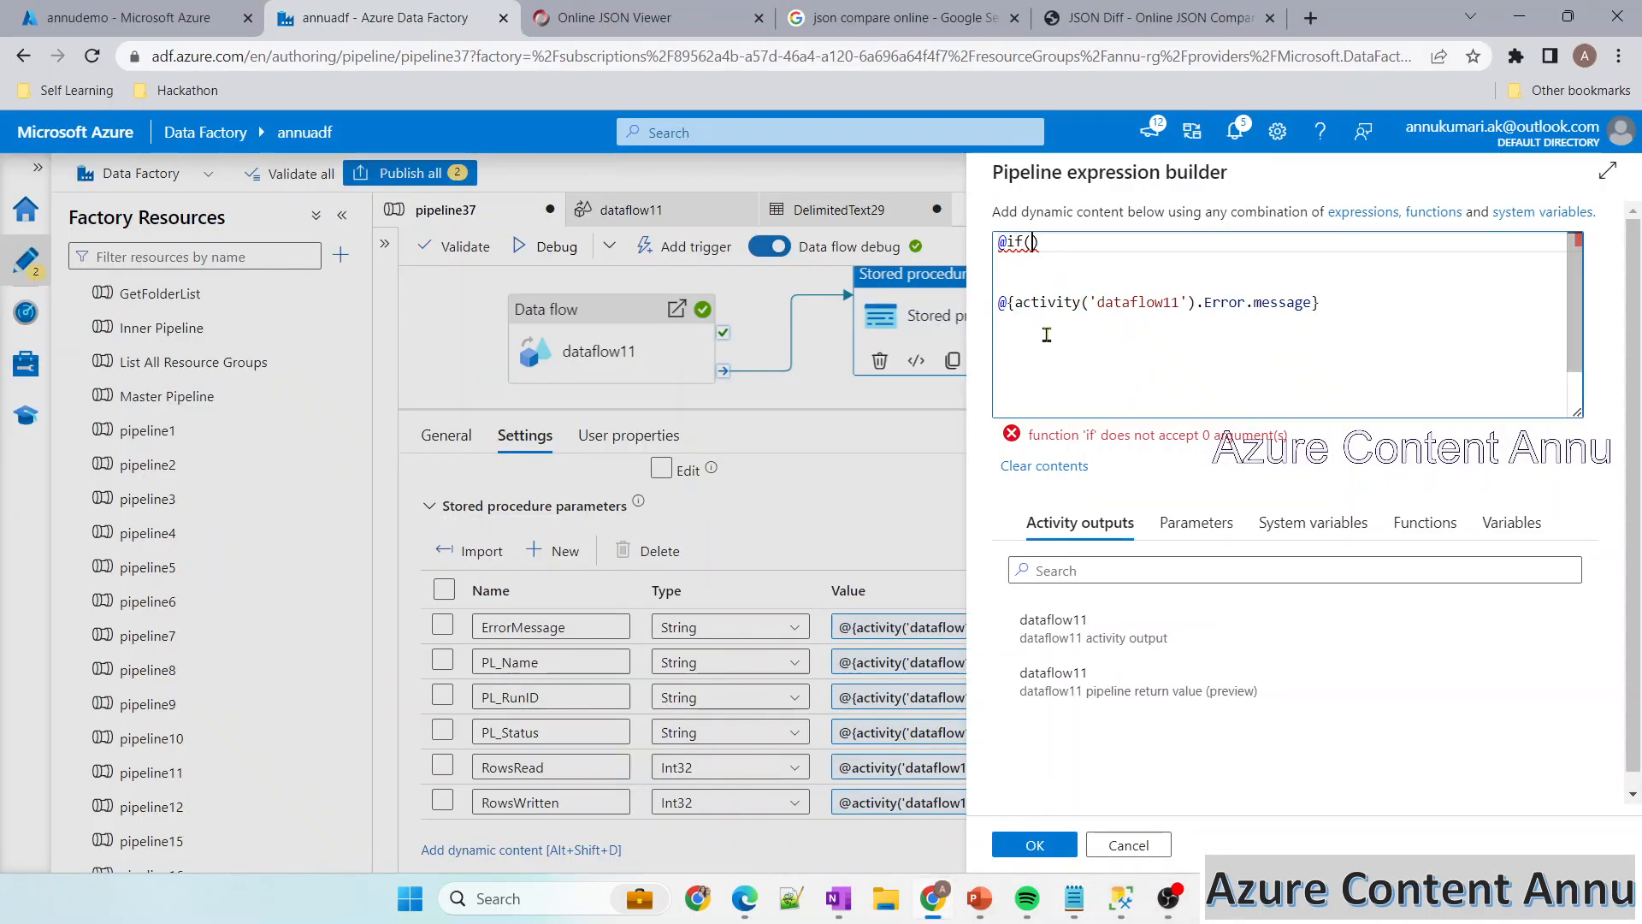
pyautogui.write('qua')
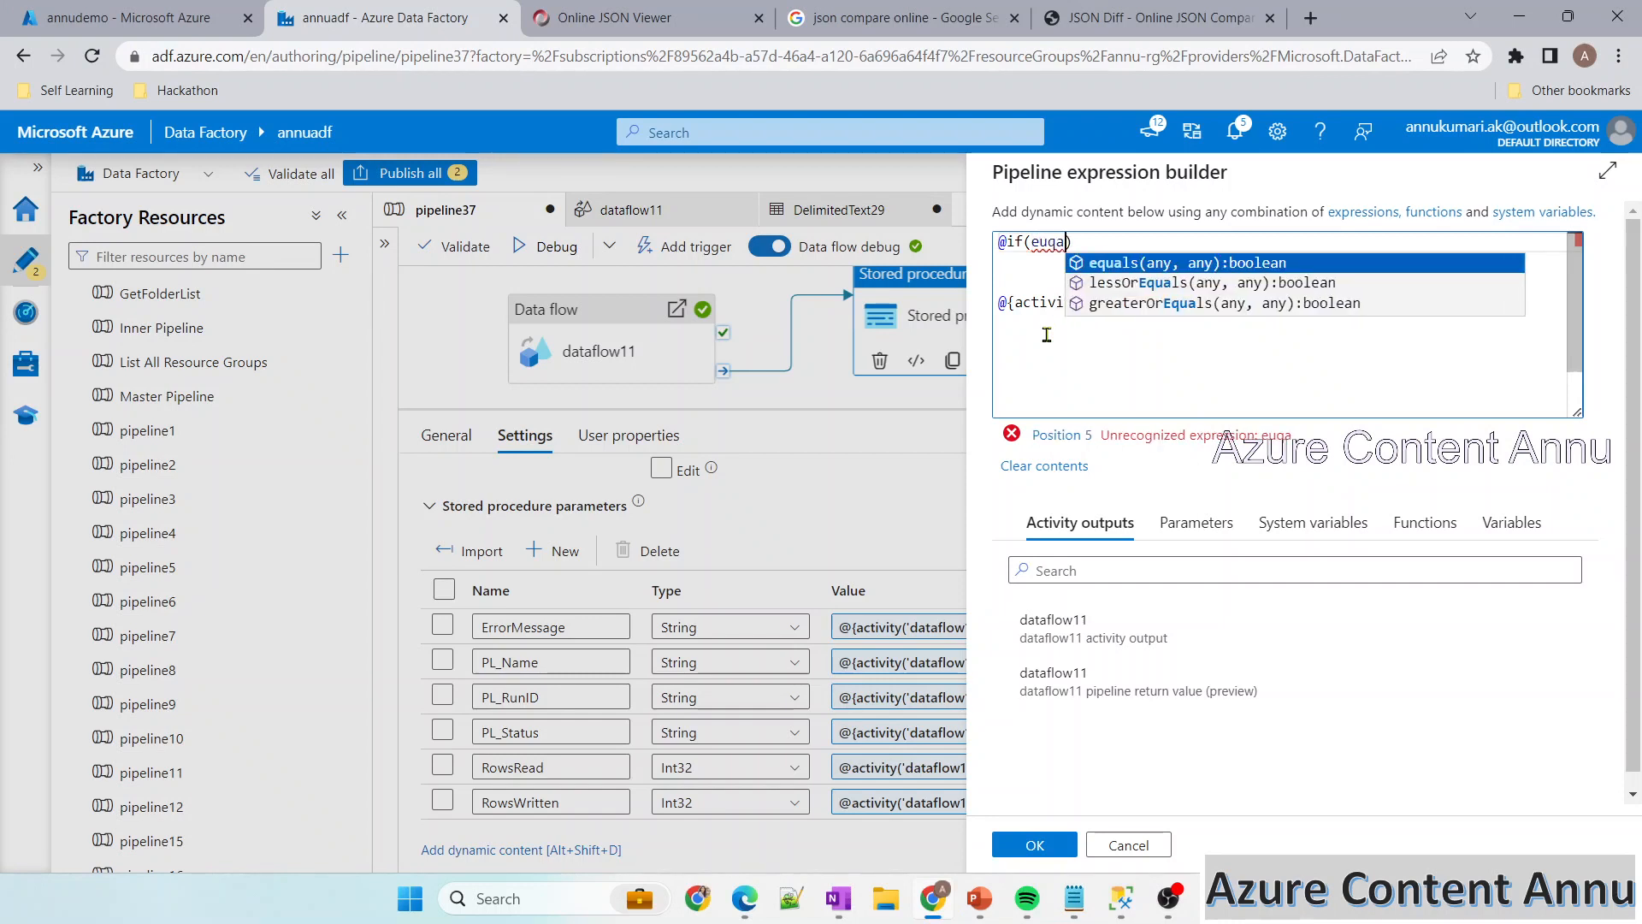
pyautogui.press('Return')
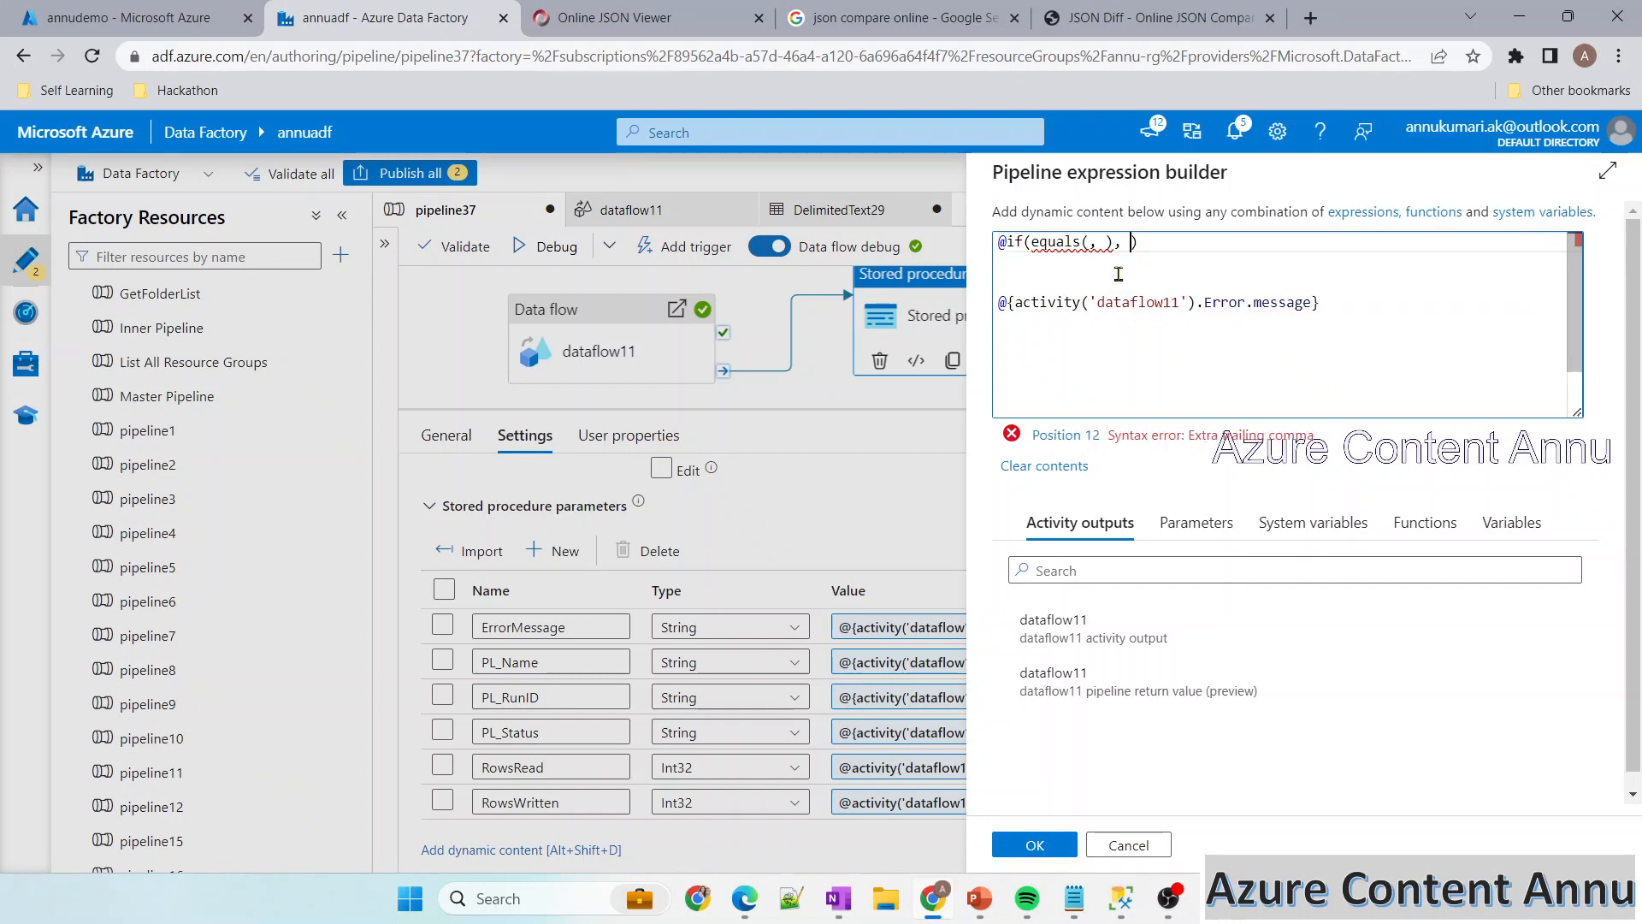
pyautogui.hotkey('ctrl', 'v')
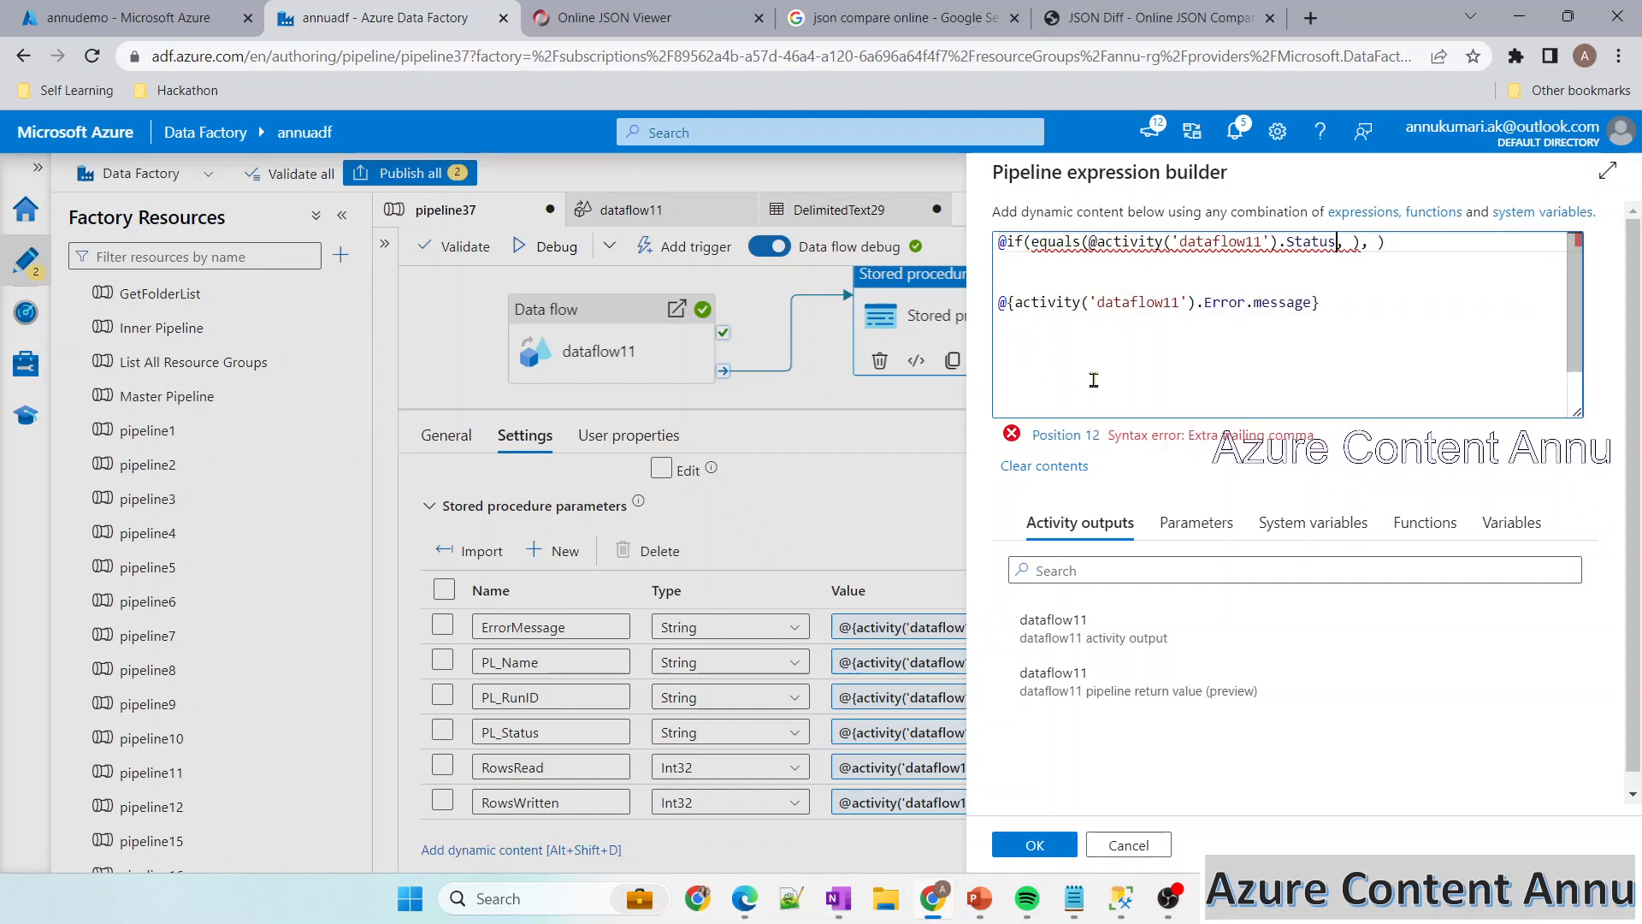
pyautogui.click(1333, 243)
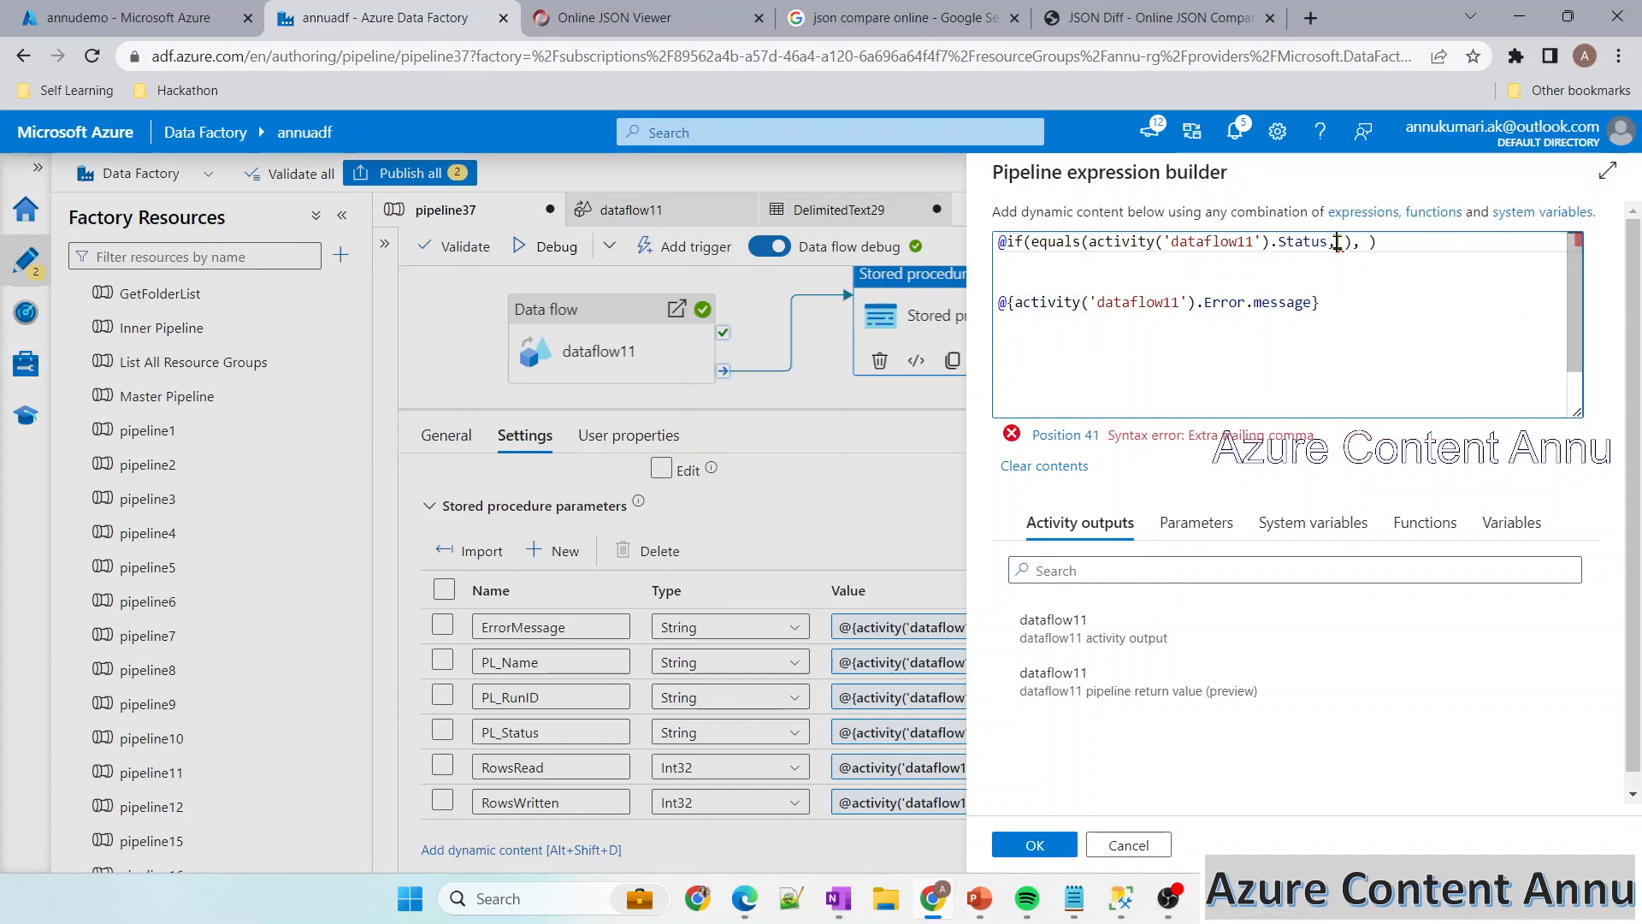
pyautogui.write(",'")
pyautogui.write('Failes')
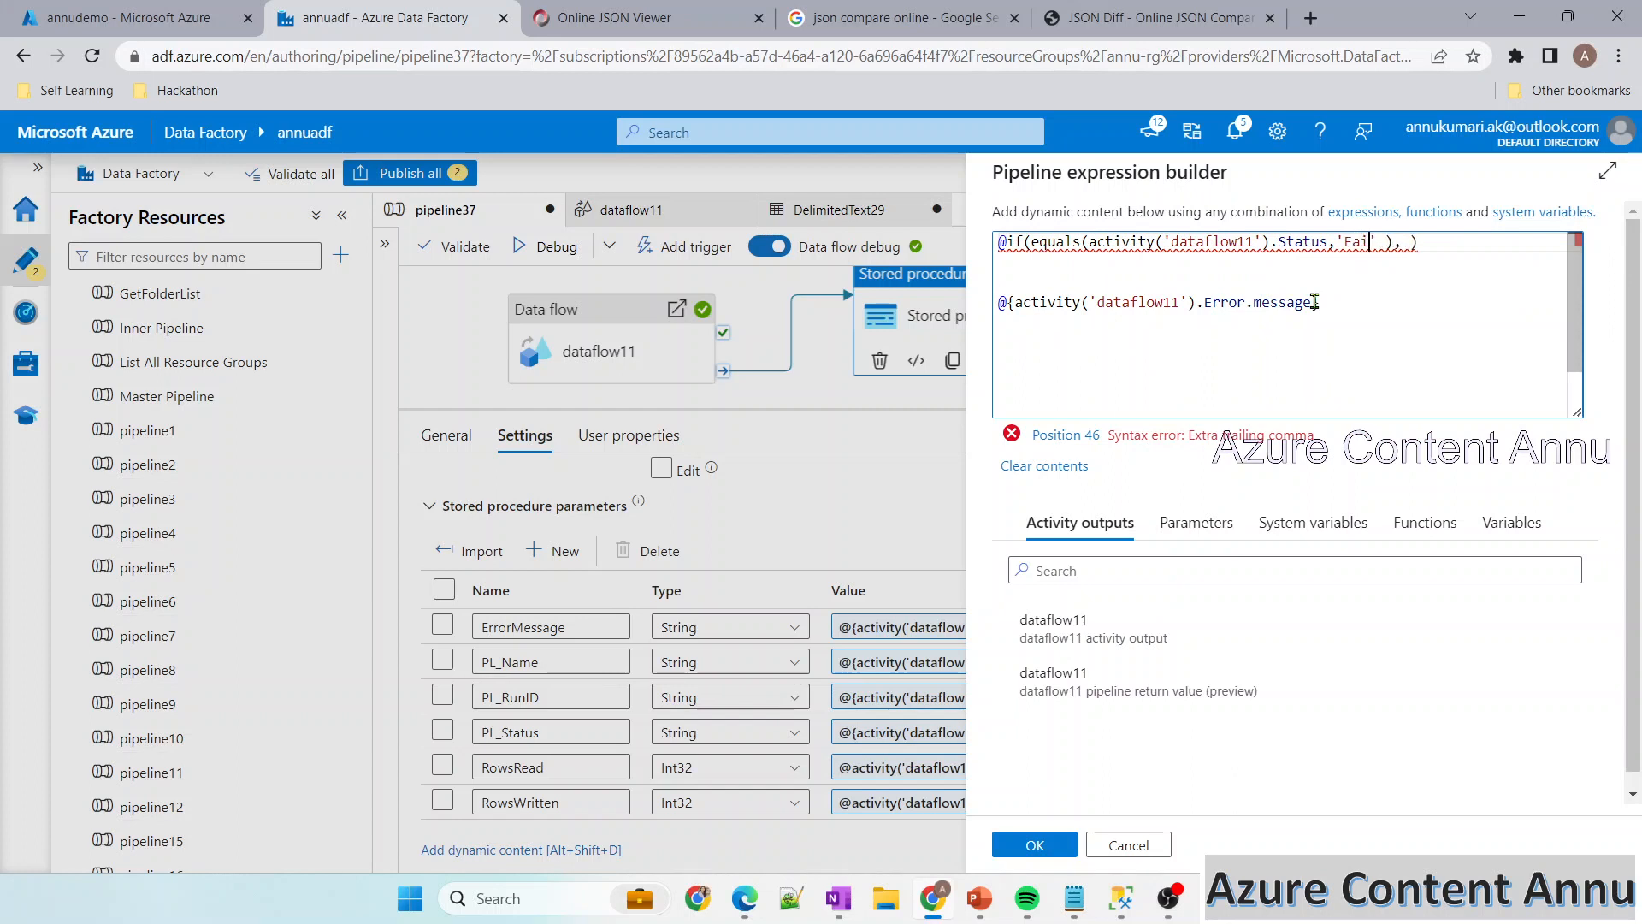
pyautogui.press('BackSpace')
pyautogui.write('d')
# Complete the ErrorMessage if() function with activity('dataflow11').Error.message as the true value and 'NULL' as the false value
pyautogui.click(1325, 305)
pyautogui.moveTo(1326, 309)
pyautogui.mouseDown()
pyautogui.moveTo(1045, 315)
pyautogui.moveTo(1310, 309)
pyautogui.mouseUp()
pyautogui.hotkey('ctrl', 'c')
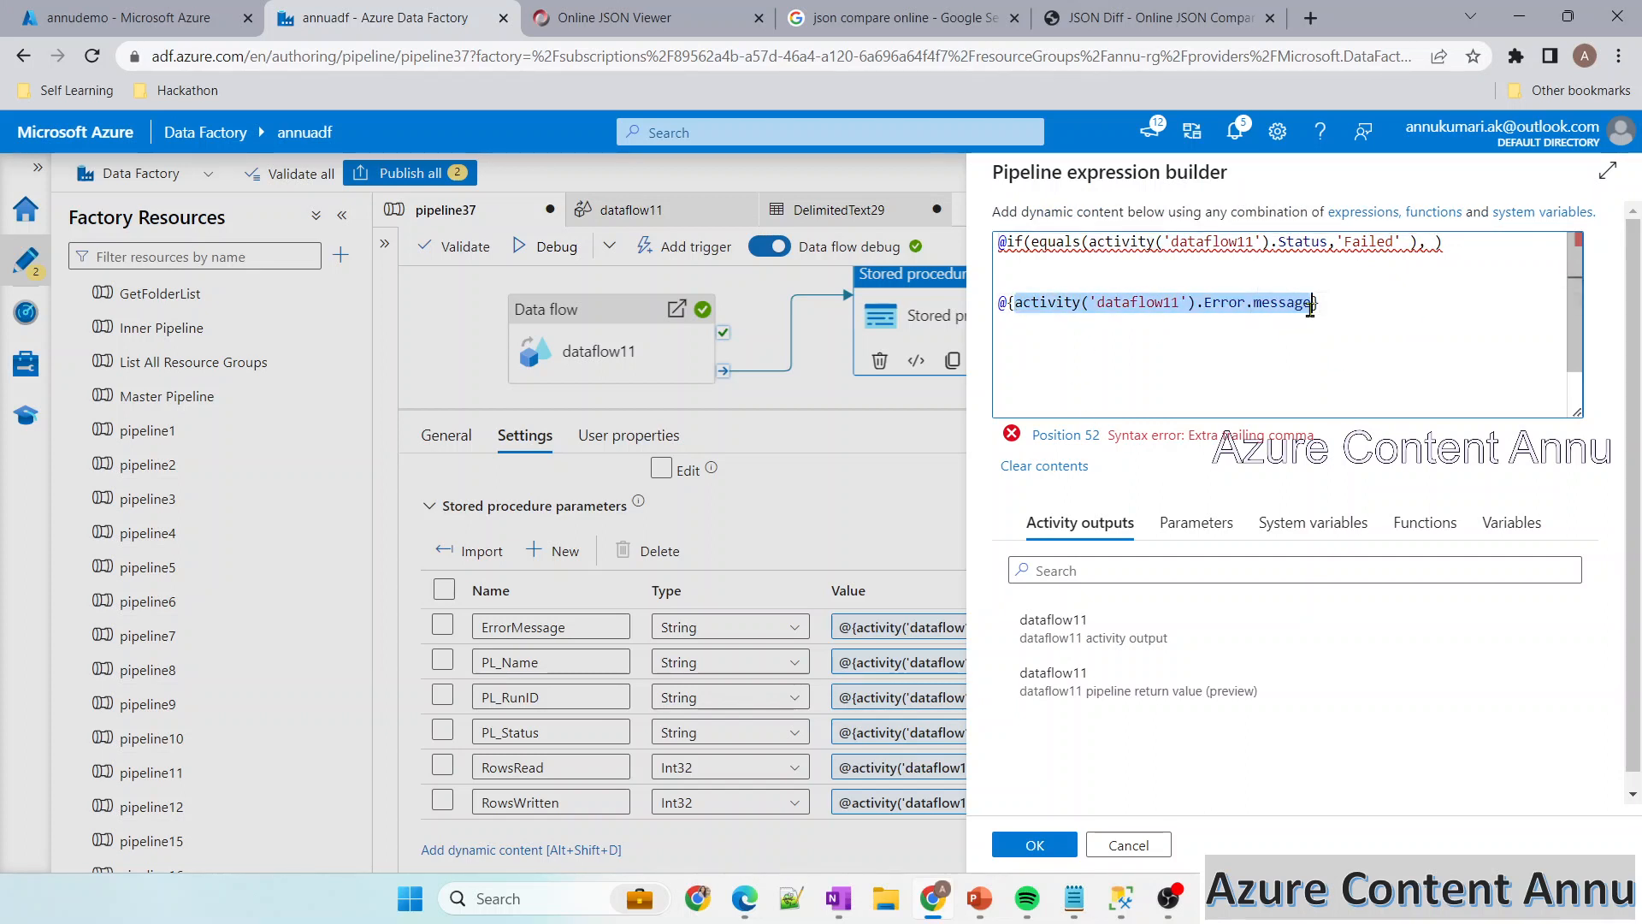
pyautogui.click(1429, 244)
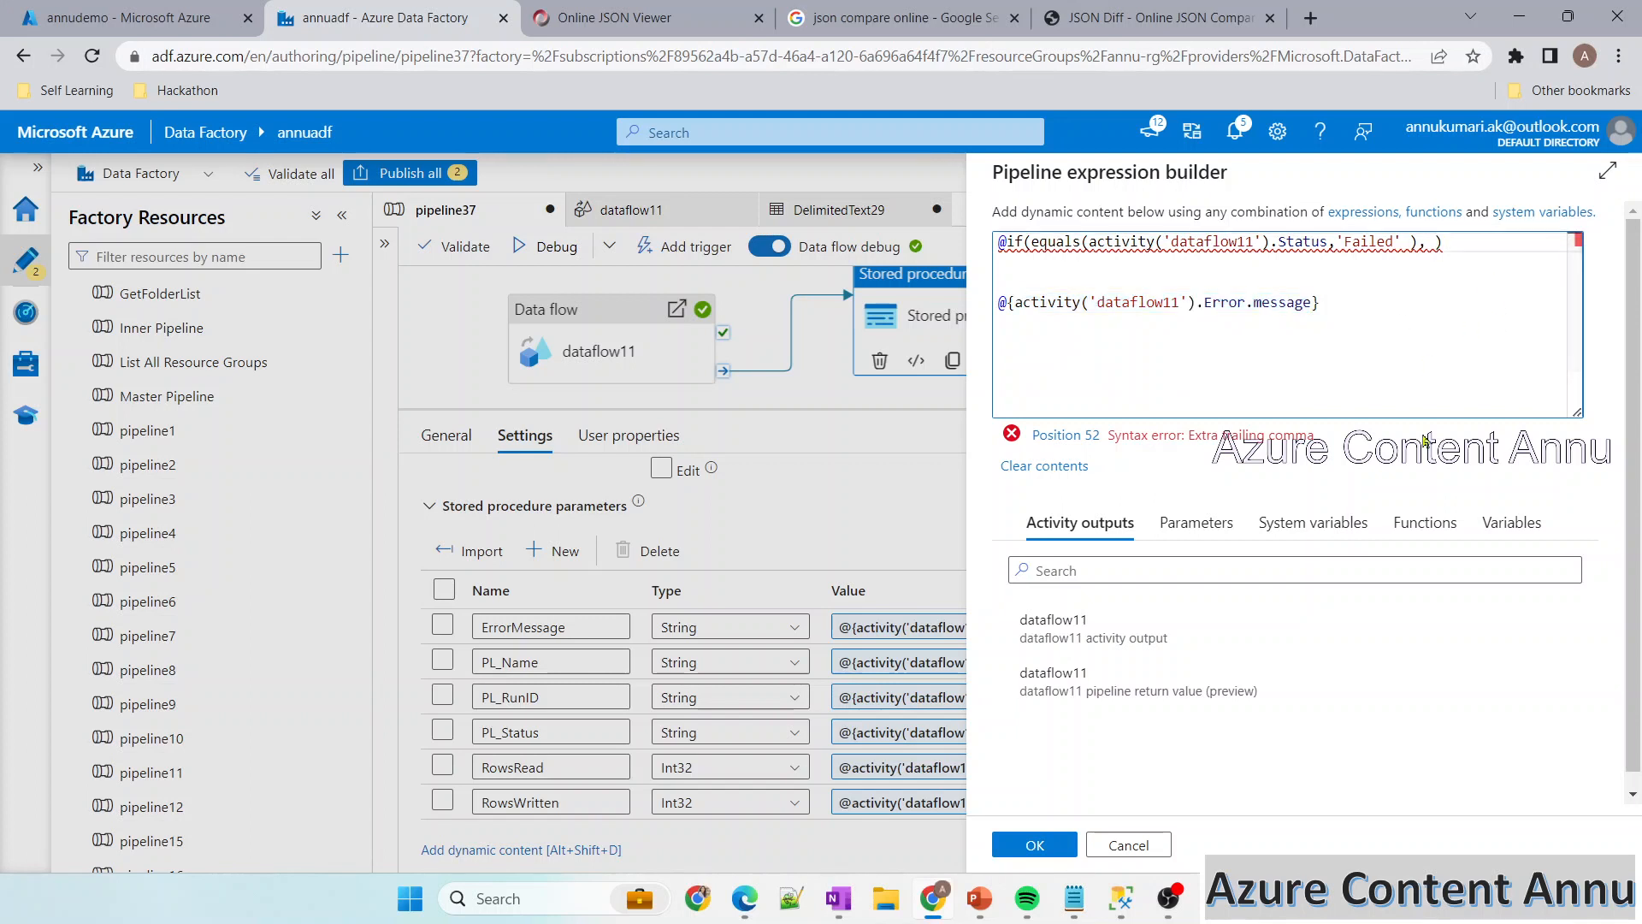
pyautogui.hotkey('ctrl', 'v')
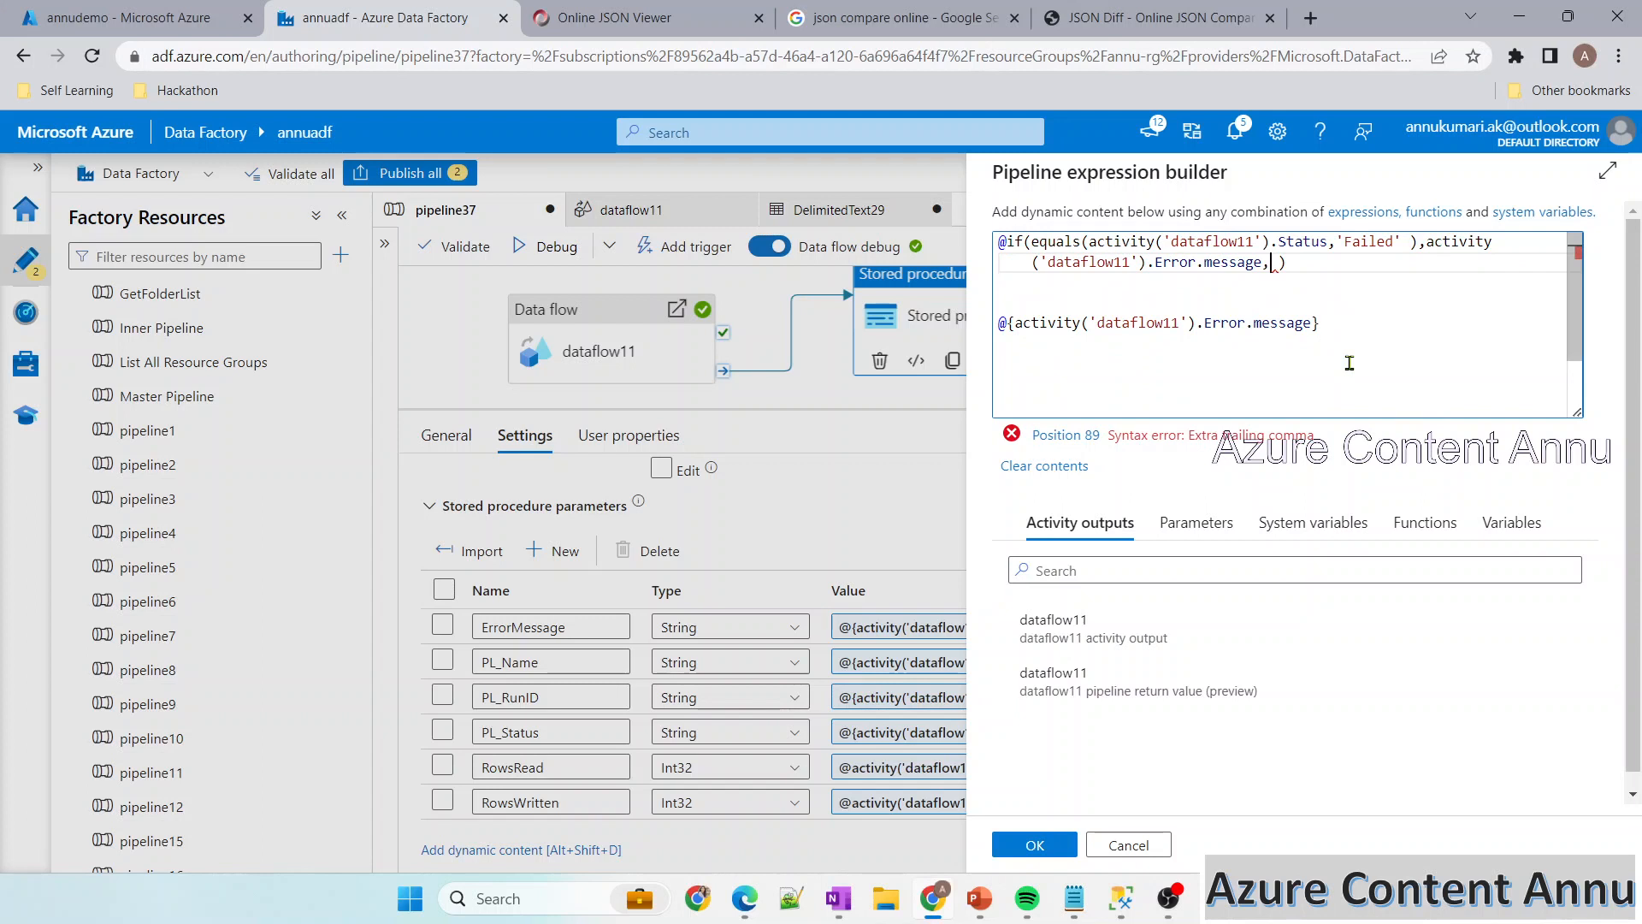
pyautogui.write("'NULL")
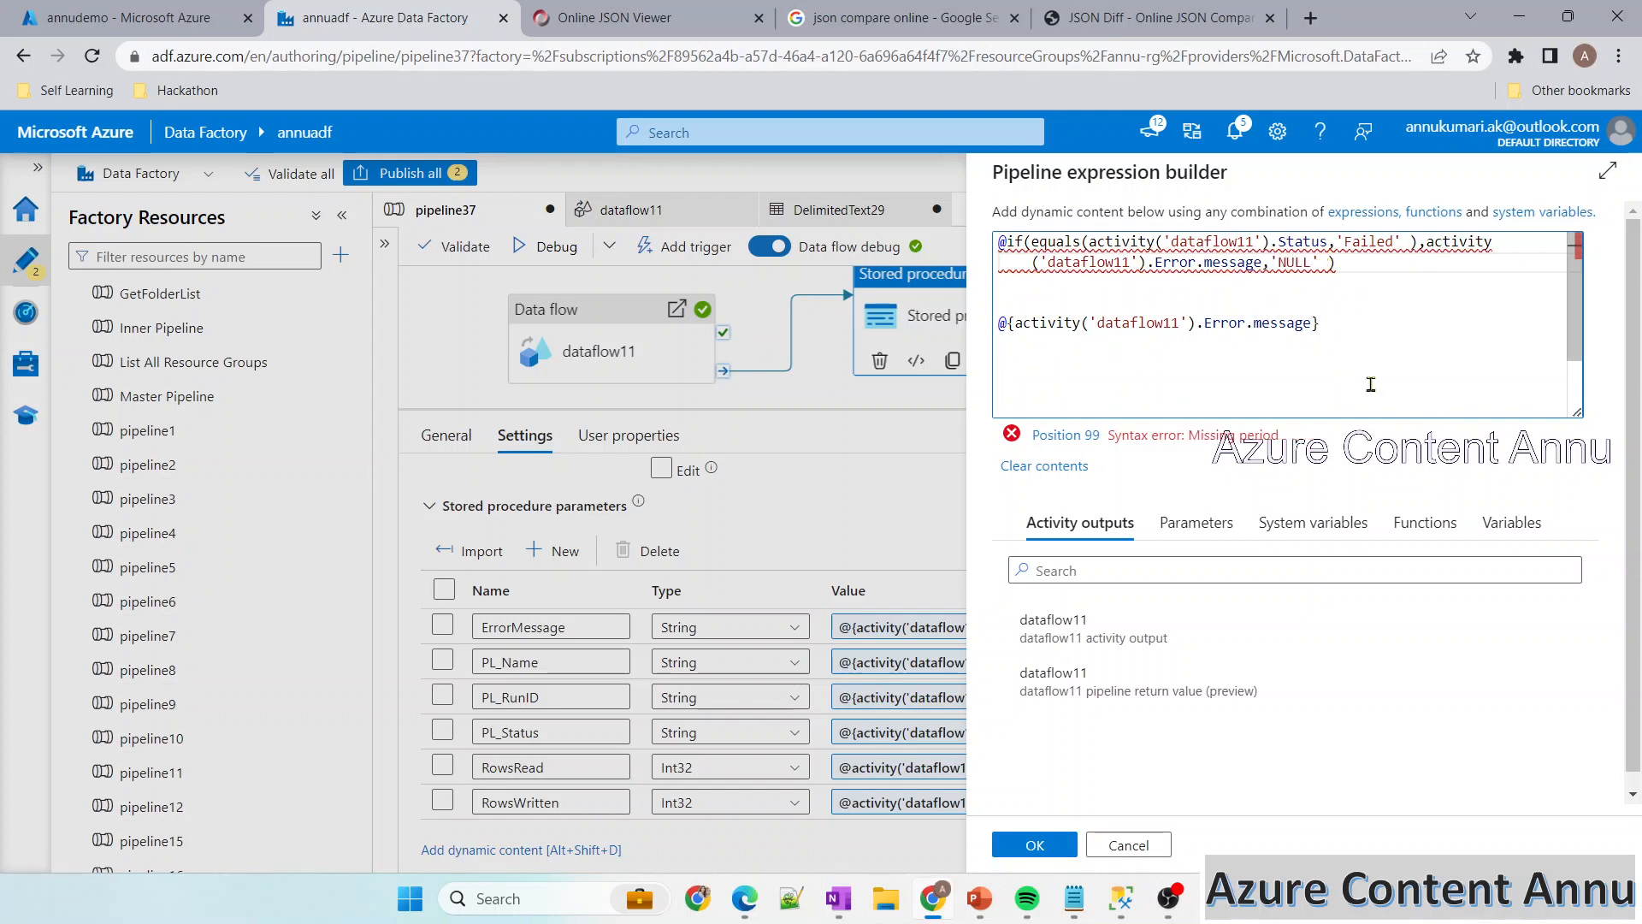
pyautogui.press('BackSpace')
# Delete the original error message expression and the blank lines left below the if() function
pyautogui.click(1336, 356)
pyautogui.moveTo(1335, 356); pyautogui.dragTo(966, 304)
pyautogui.press('BackSpace')
pyautogui.press('BackSpace')
pyautogui.press('BackSpace')
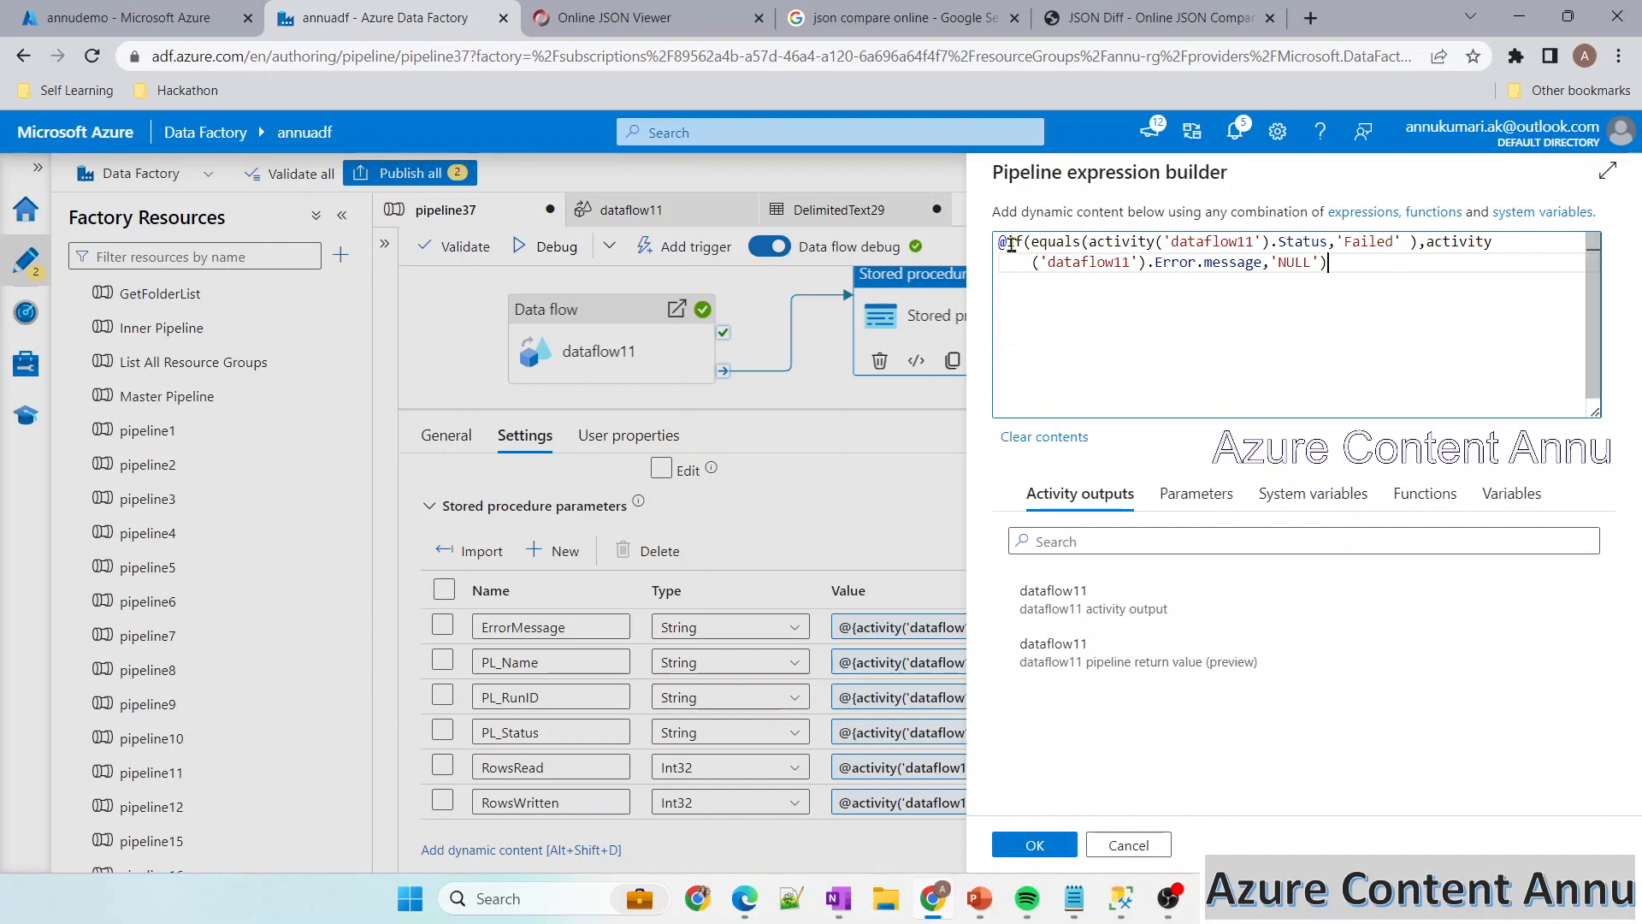
# Check the condition, true value and false value of the ErrorMessage expression and apply it to the parameter
pyautogui.moveTo(1007, 243); pyautogui.dragTo(1054, 243)
pyautogui.click(1073, 240)
pyautogui.moveTo(1170, 242); pyautogui.dragTo(1327, 241)
pyautogui.click(1076, 247)
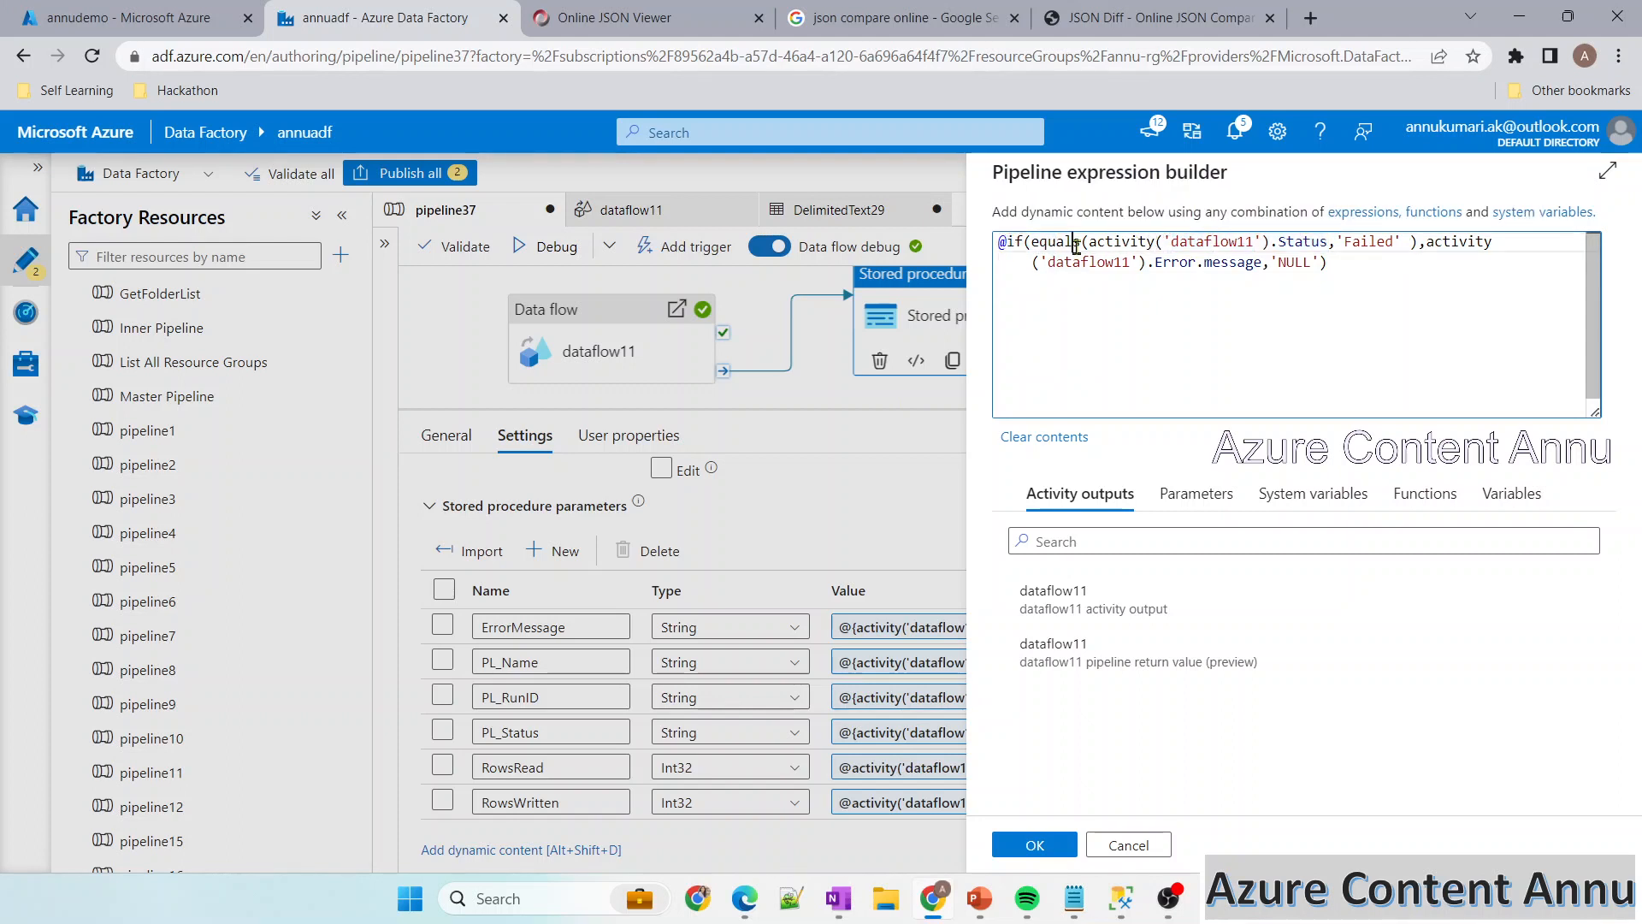
pyautogui.doubleClick(1385, 243)
pyautogui.moveTo(1427, 242); pyautogui.dragTo(1262, 264)
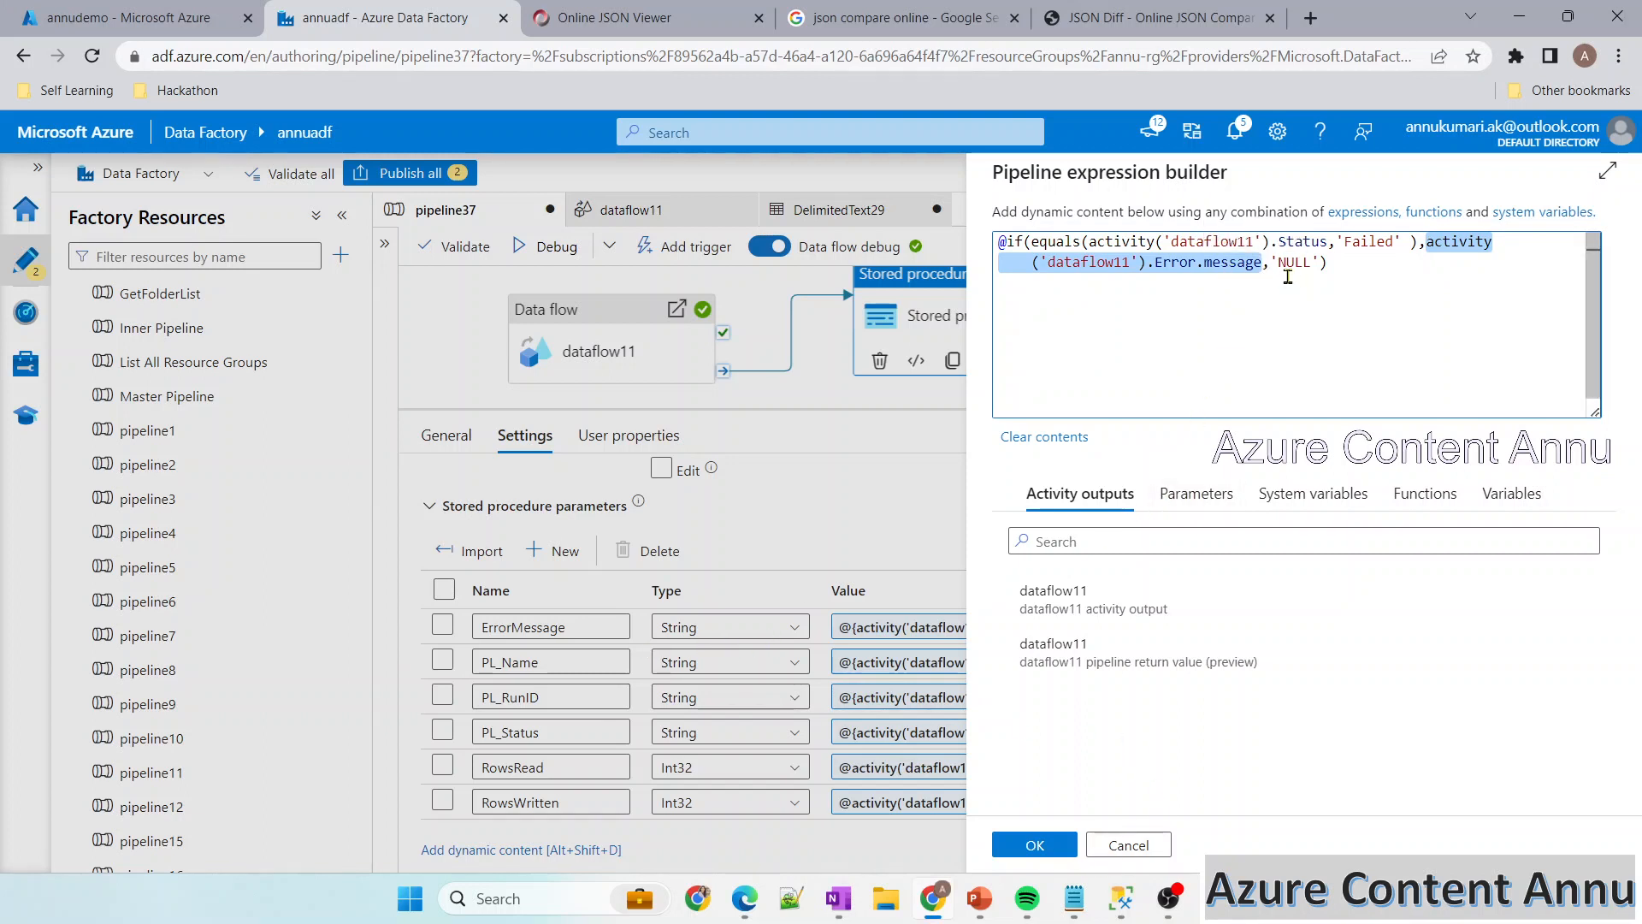
pyautogui.doubleClick(1355, 242)
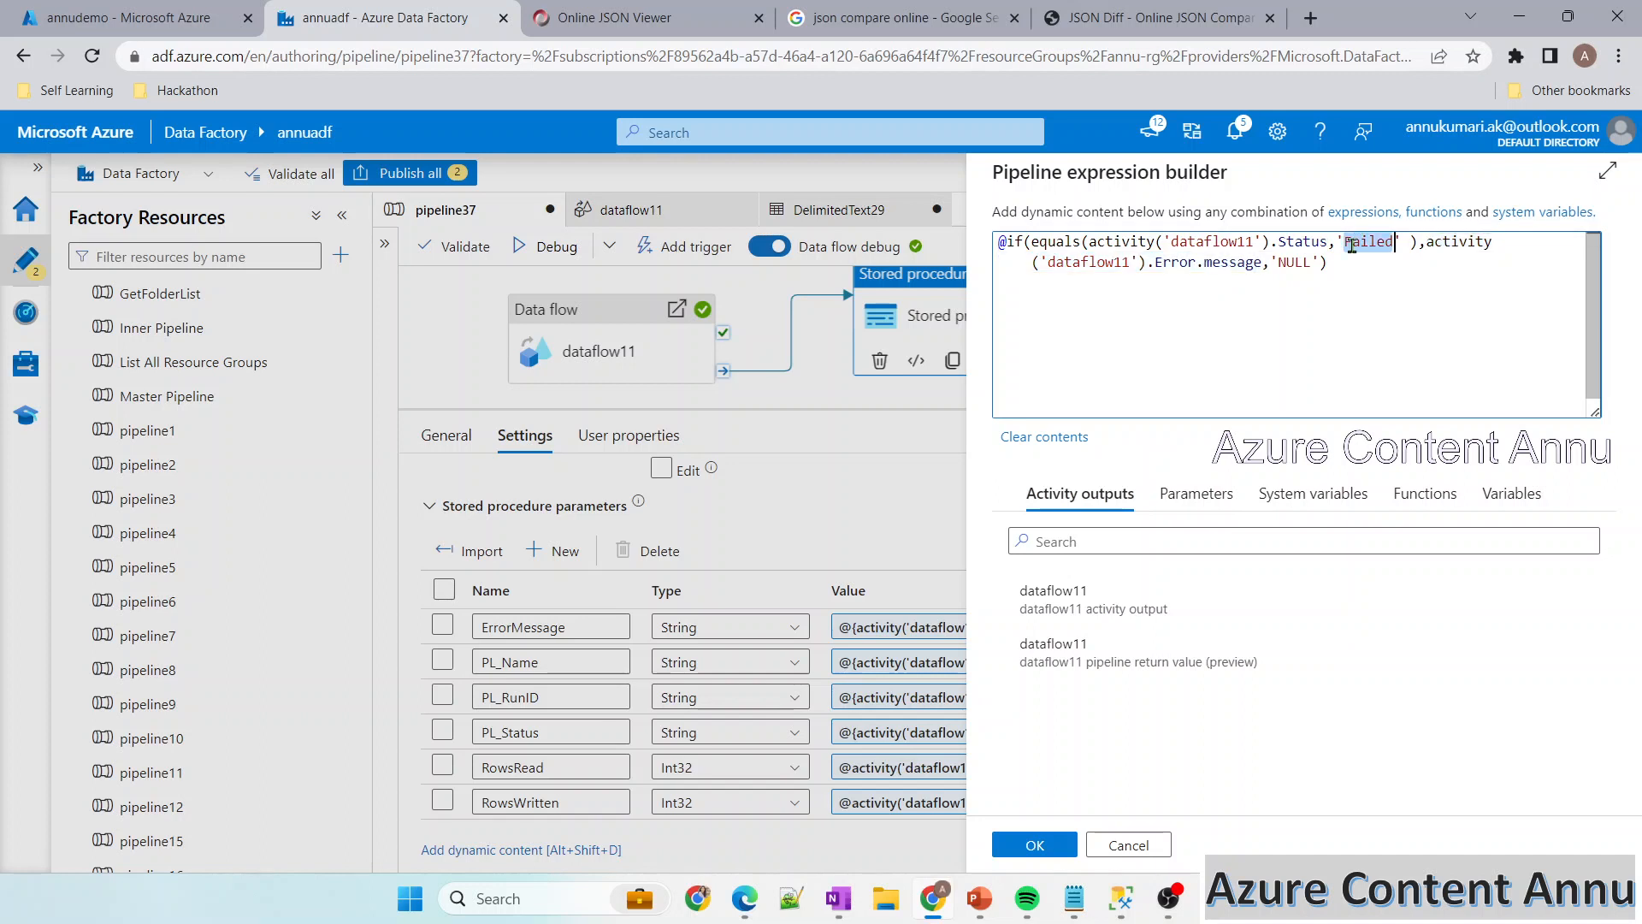
pyautogui.moveTo(1271, 262); pyautogui.dragTo(1319, 262)
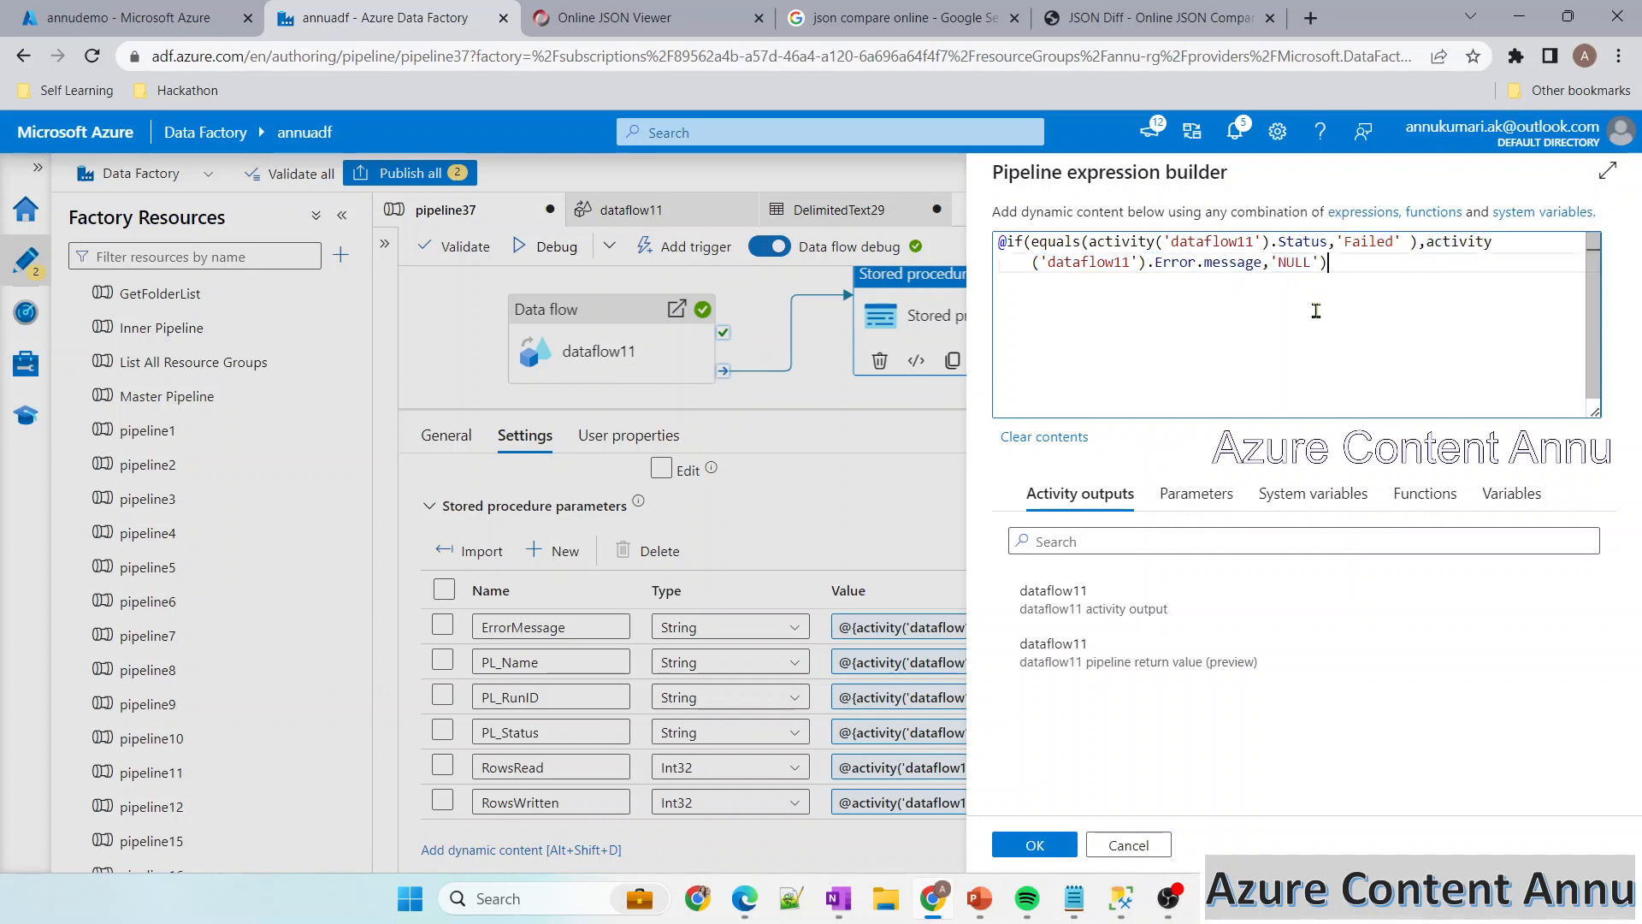
pyautogui.click(1034, 845)
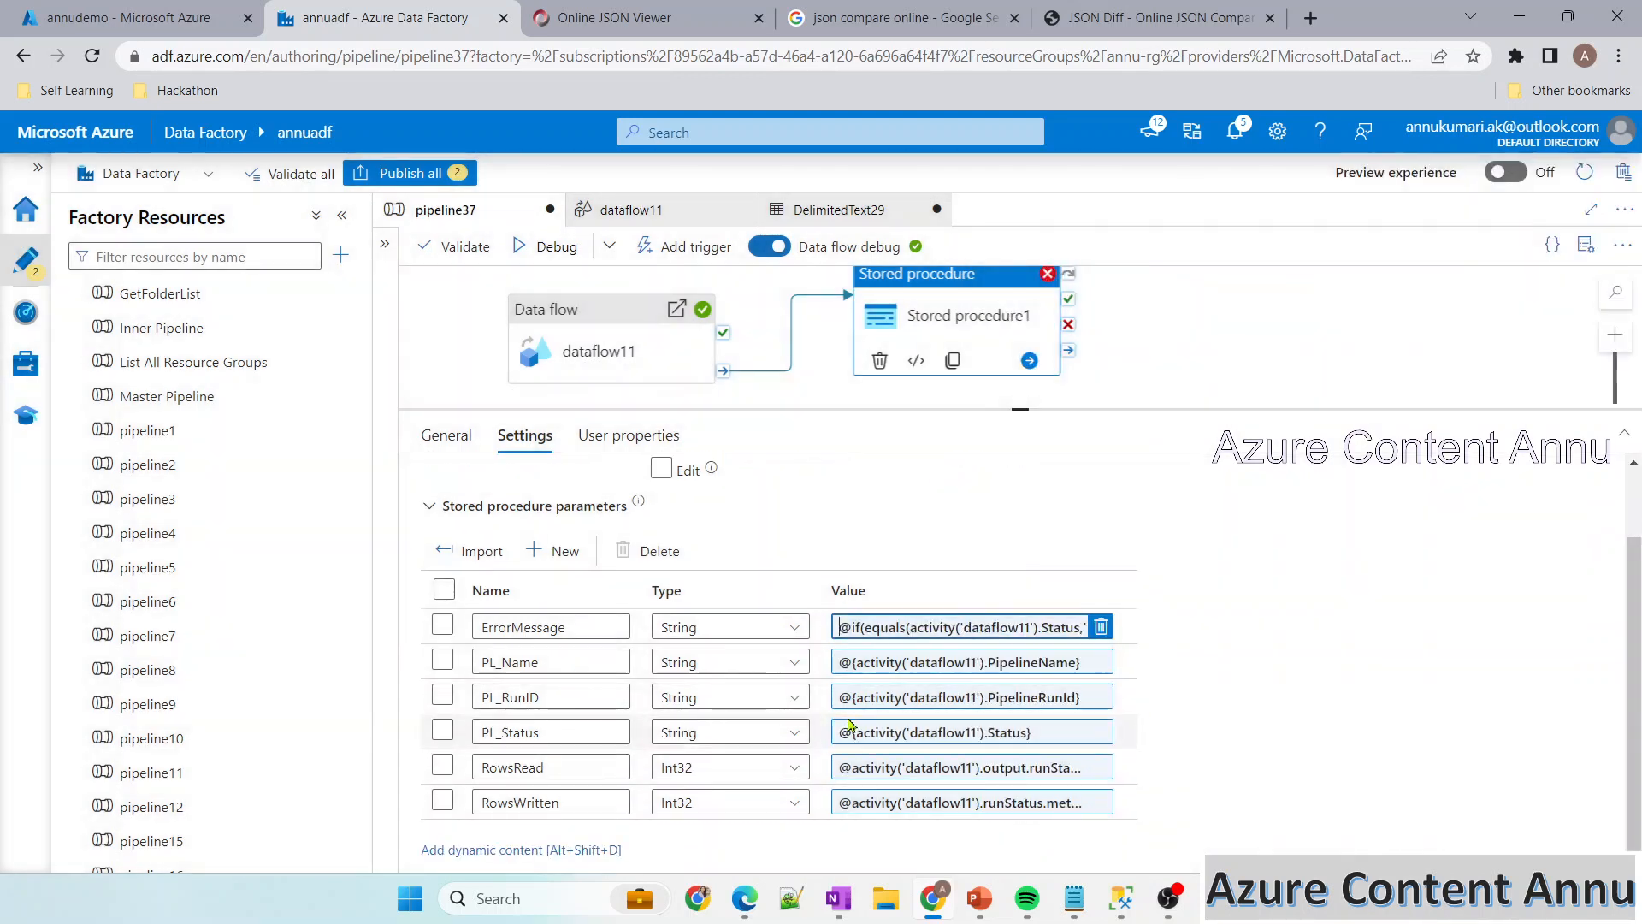
pyautogui.click(859, 770)
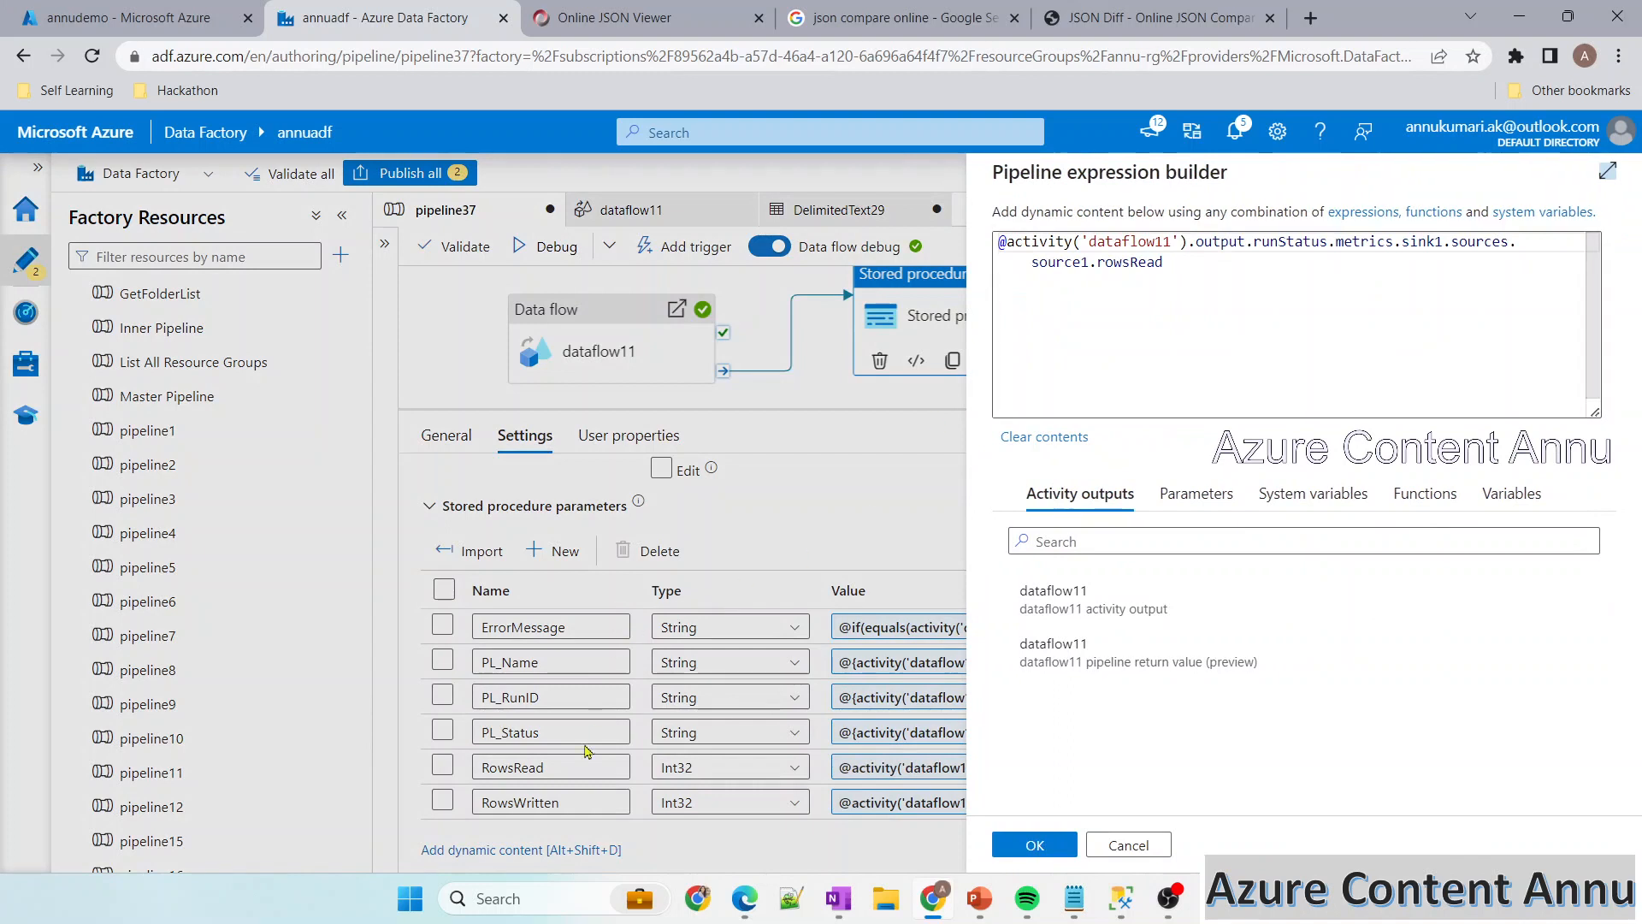
pyautogui.click(1007, 242)
pyautogui.press('Return')
pyautogui.press('Return')
pyautogui.press('Return')
pyautogui.press('Return')
pyautogui.click(1010, 239)
pyautogui.write('@if')
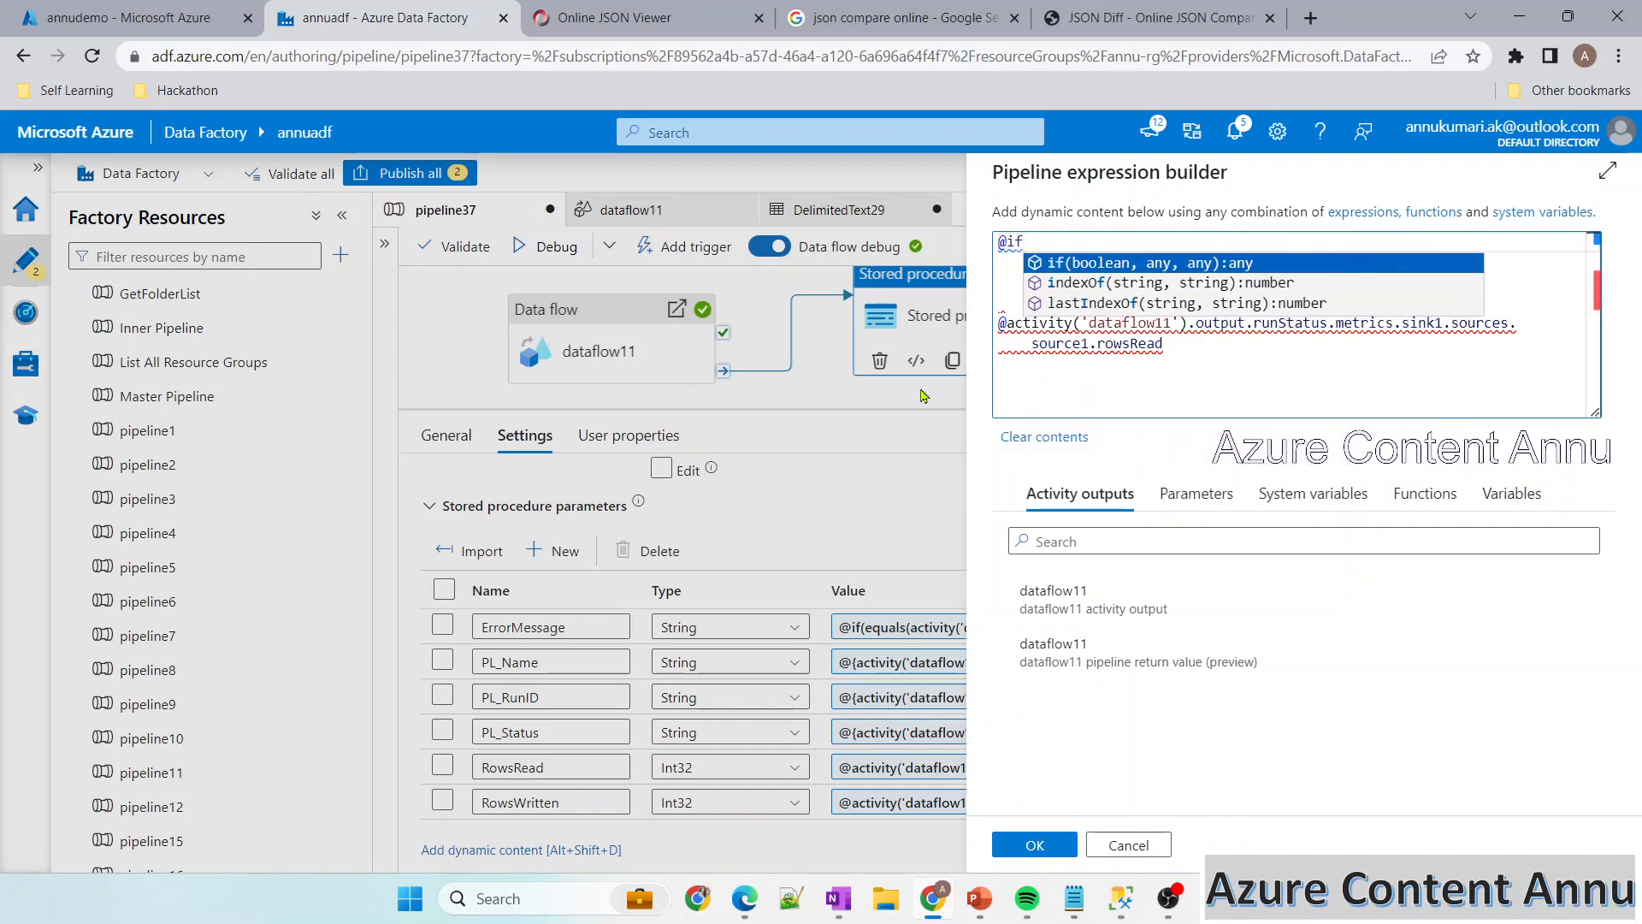
pyautogui.press('Return')
# Fill in the RowsRead if() condition as equals(activity('dataflow11').Status,'Succeeded')
pyautogui.write('eqi')
pyautogui.write('u')
pyautogui.press('Return')
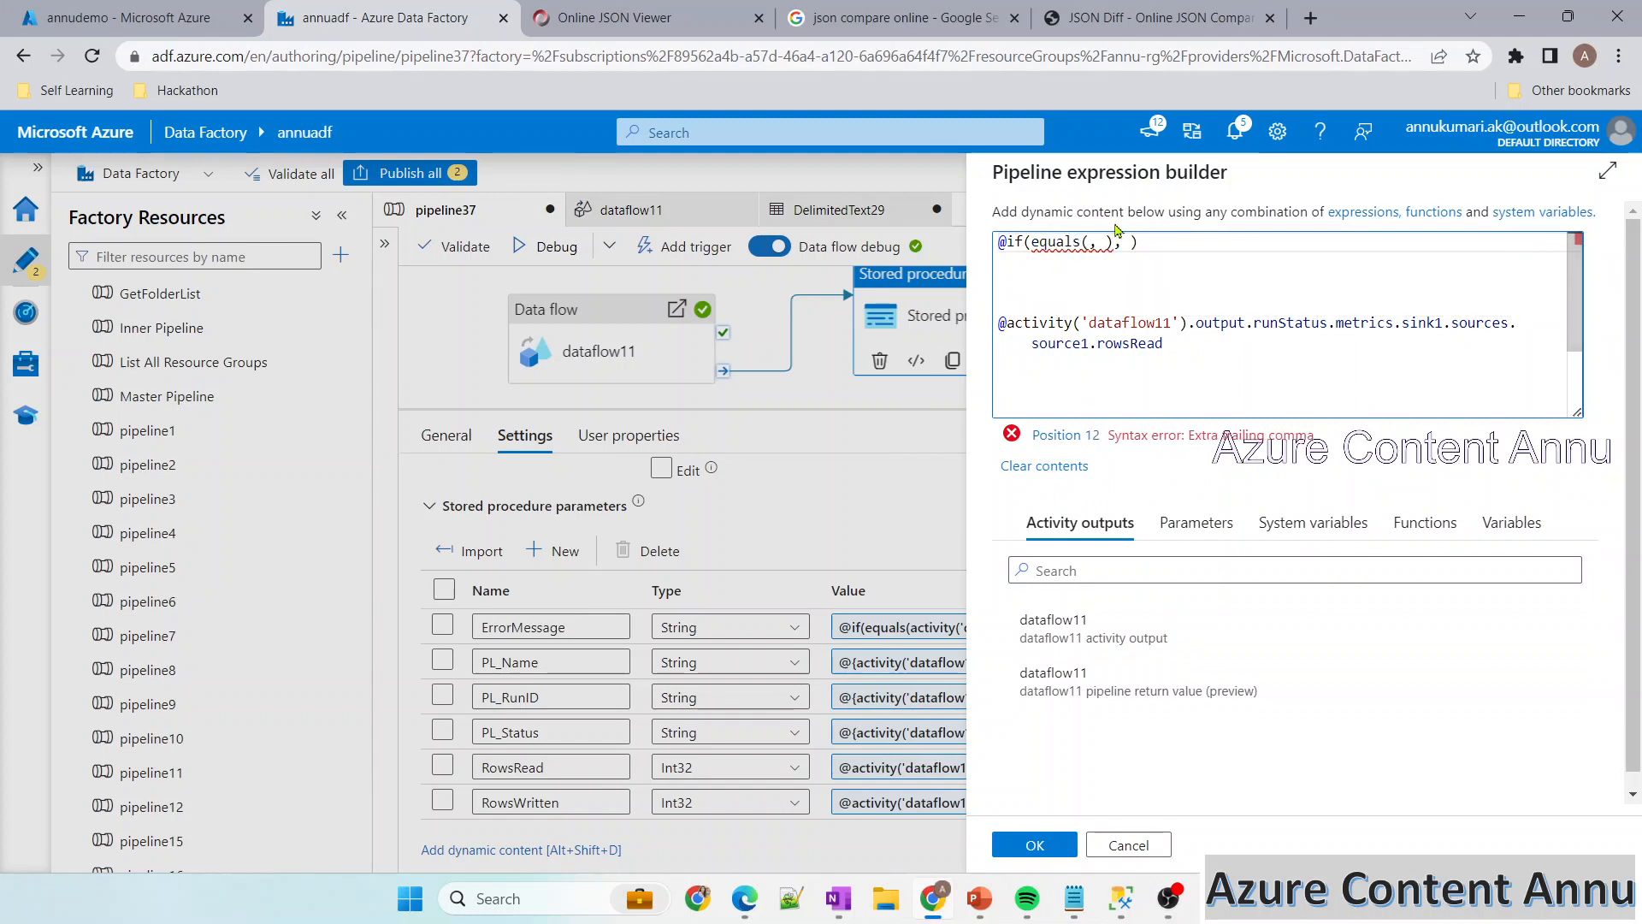
pyautogui.write("activity('dataflow11').Status")
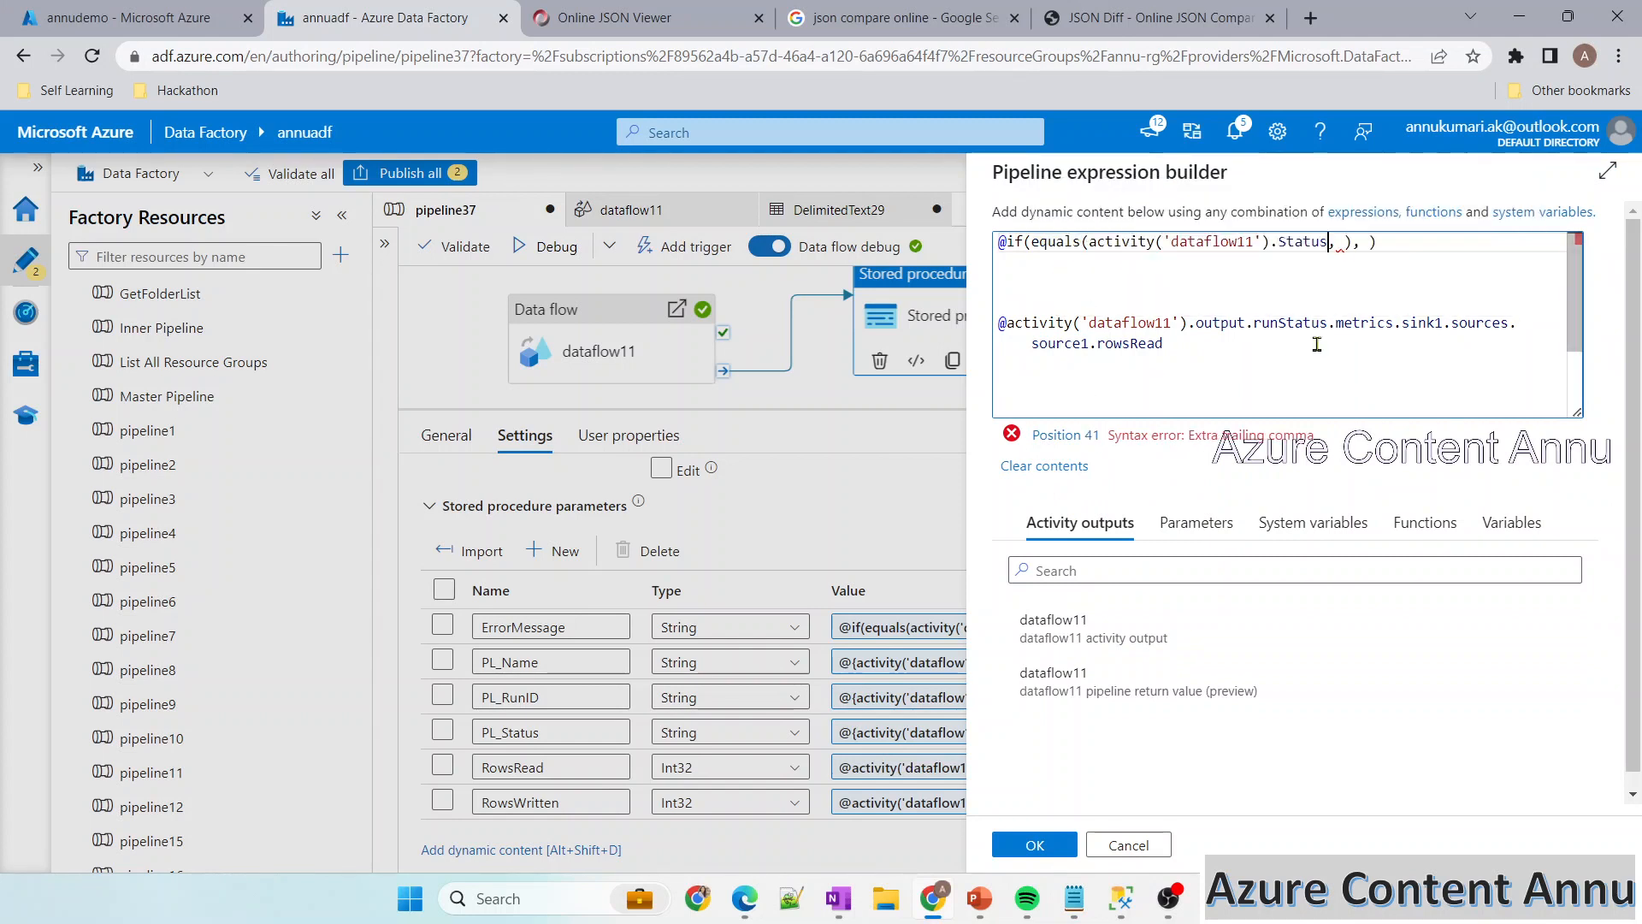
pyautogui.write(",'Succee")
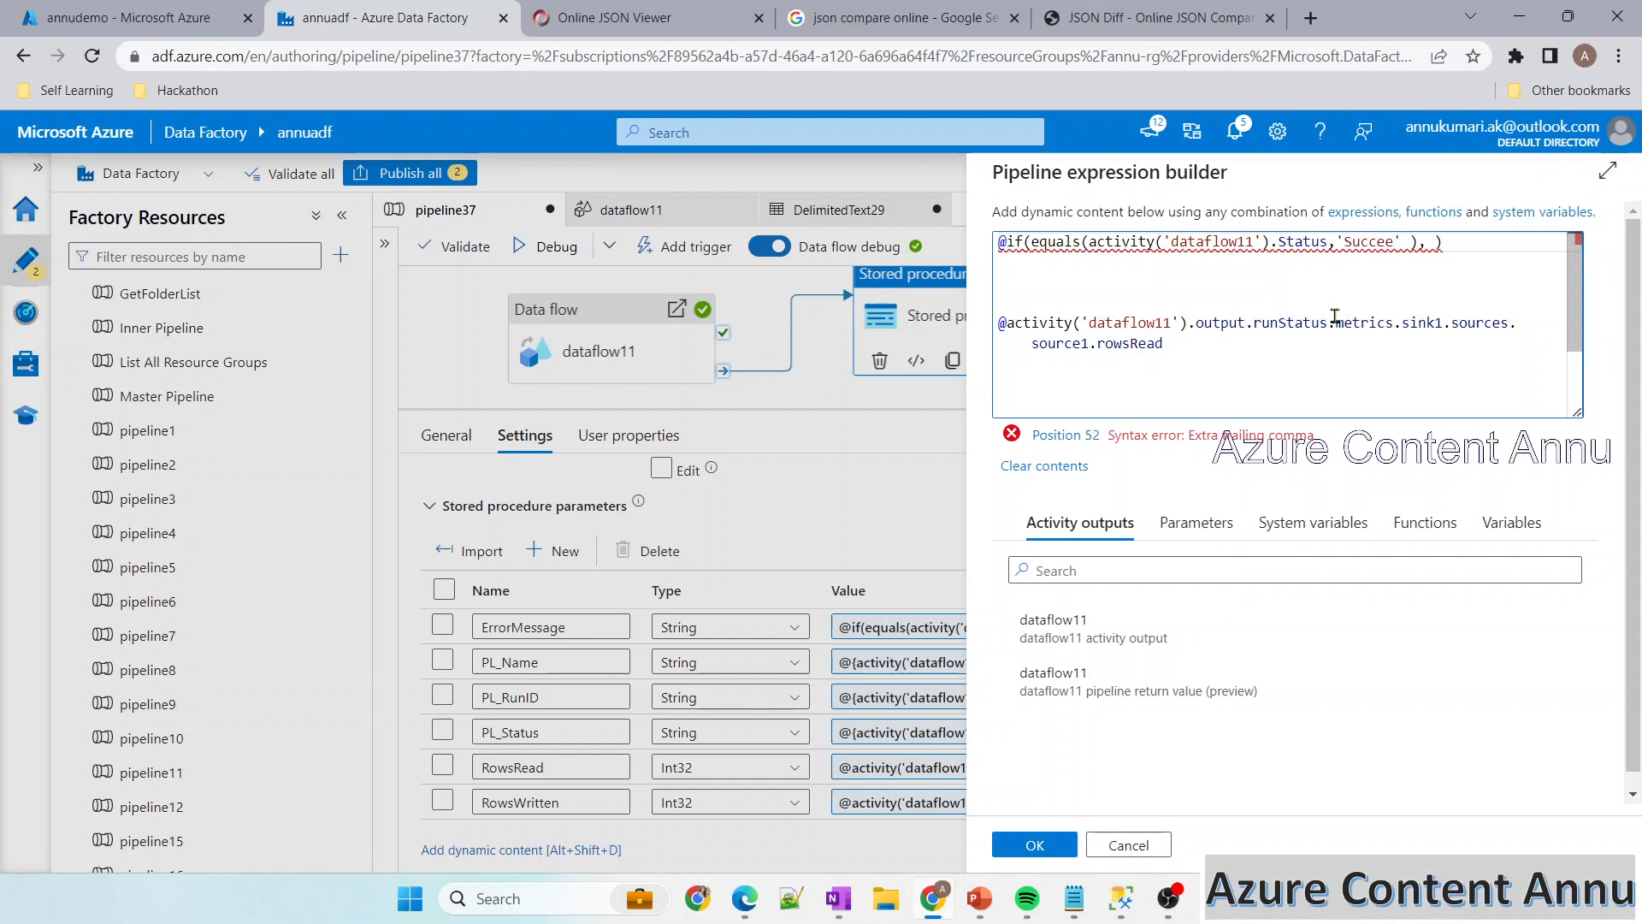
pyautogui.write('ded')
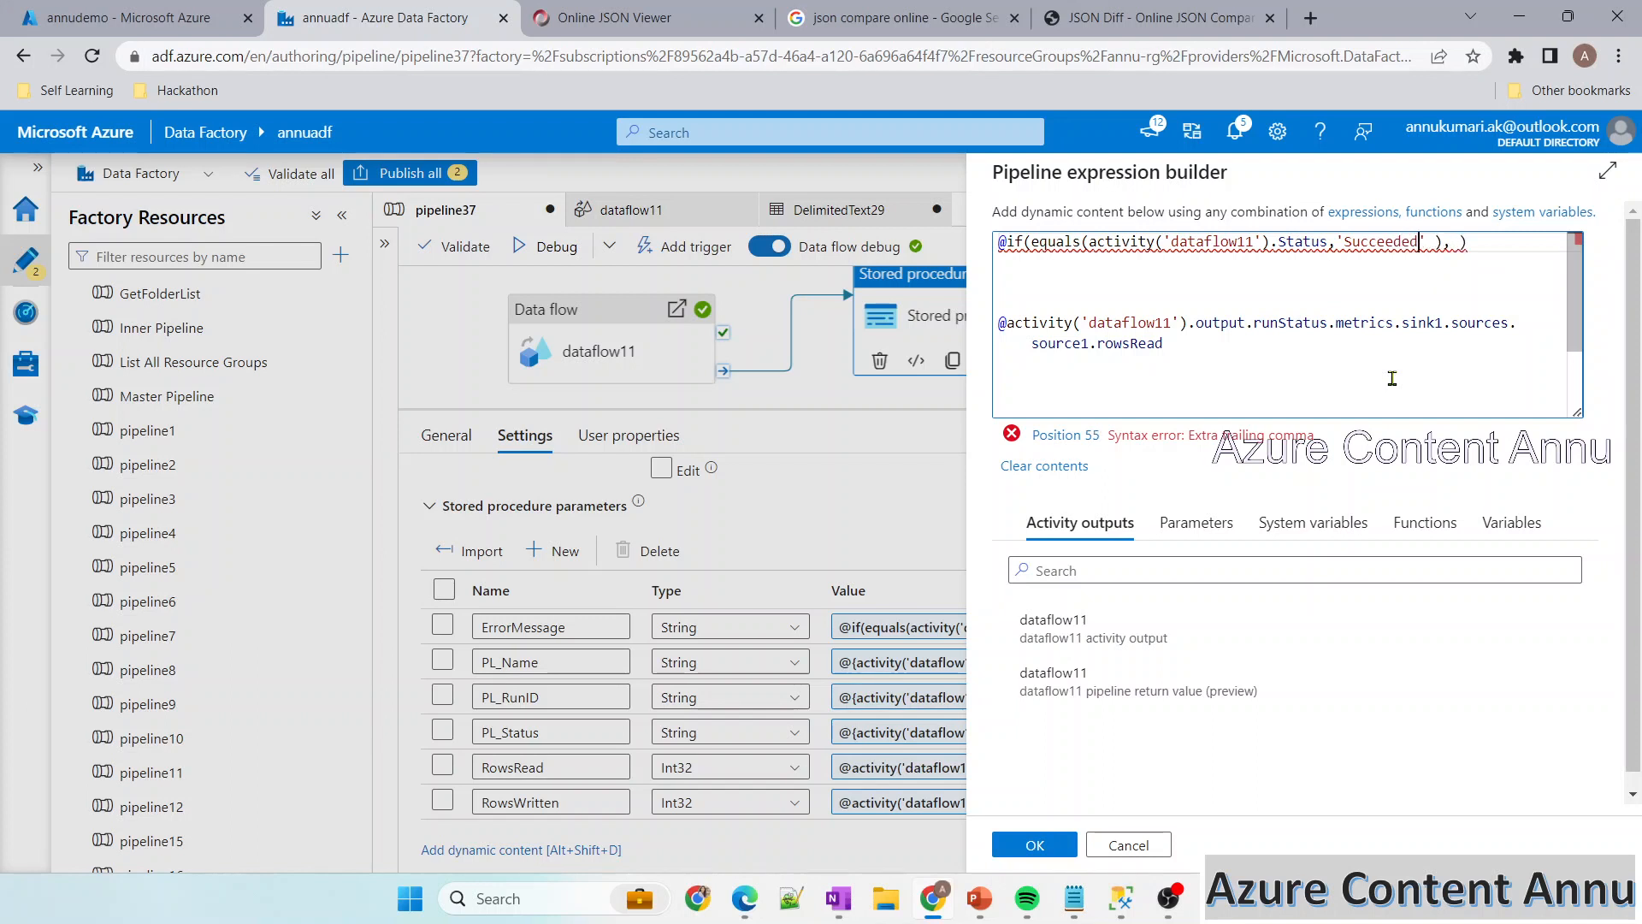
# Copy the existing rowsRead expression, without its @, into the if() function as the true value and enter 0 as the false value
pyautogui.click(1451, 243)
pyautogui.moveTo(1010, 322); pyautogui.dragTo(1190, 356)
pyautogui.hotkey('ctrl', 'c')
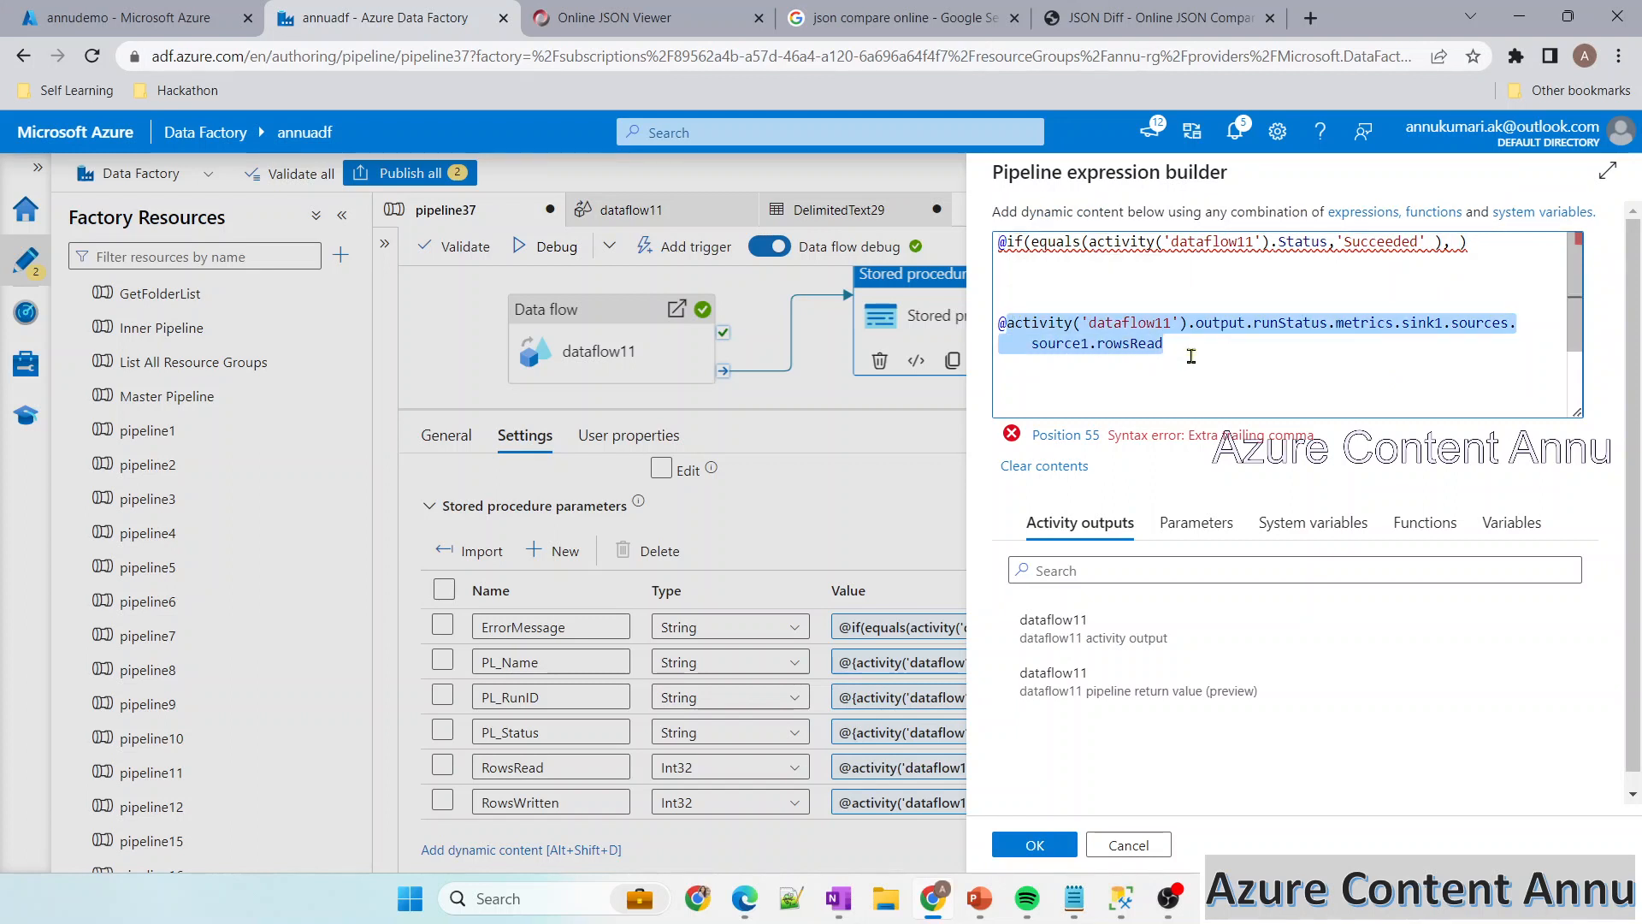
pyautogui.click(1447, 242)
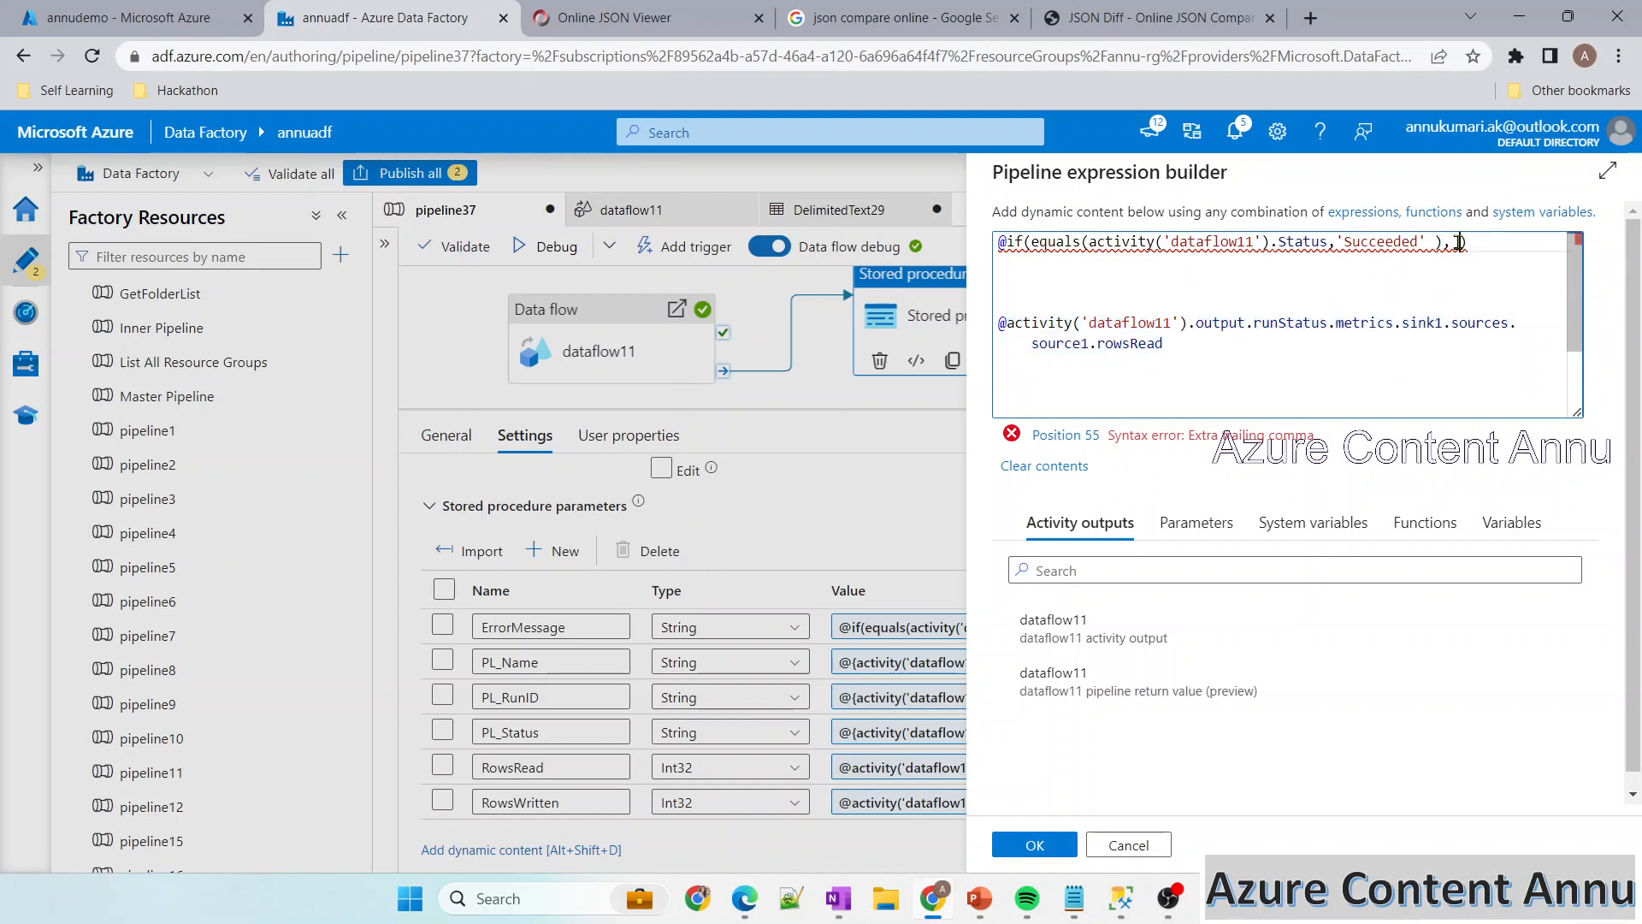
pyautogui.press('BackSpace')
pyautogui.hotkey('ctrl', 'v')
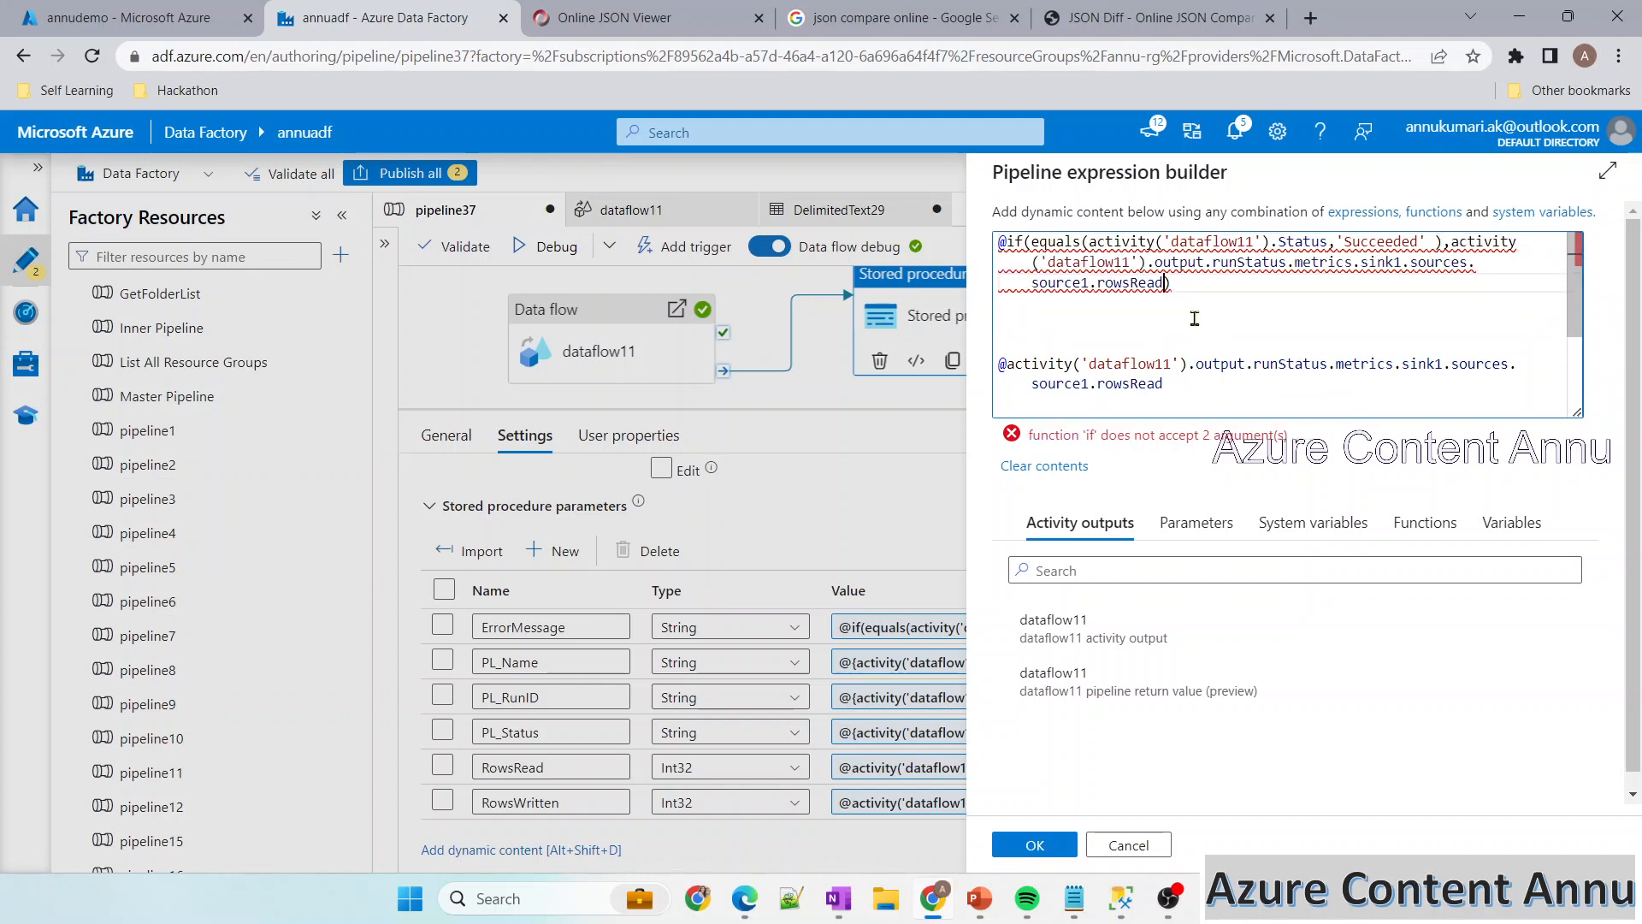
pyautogui.write(',')
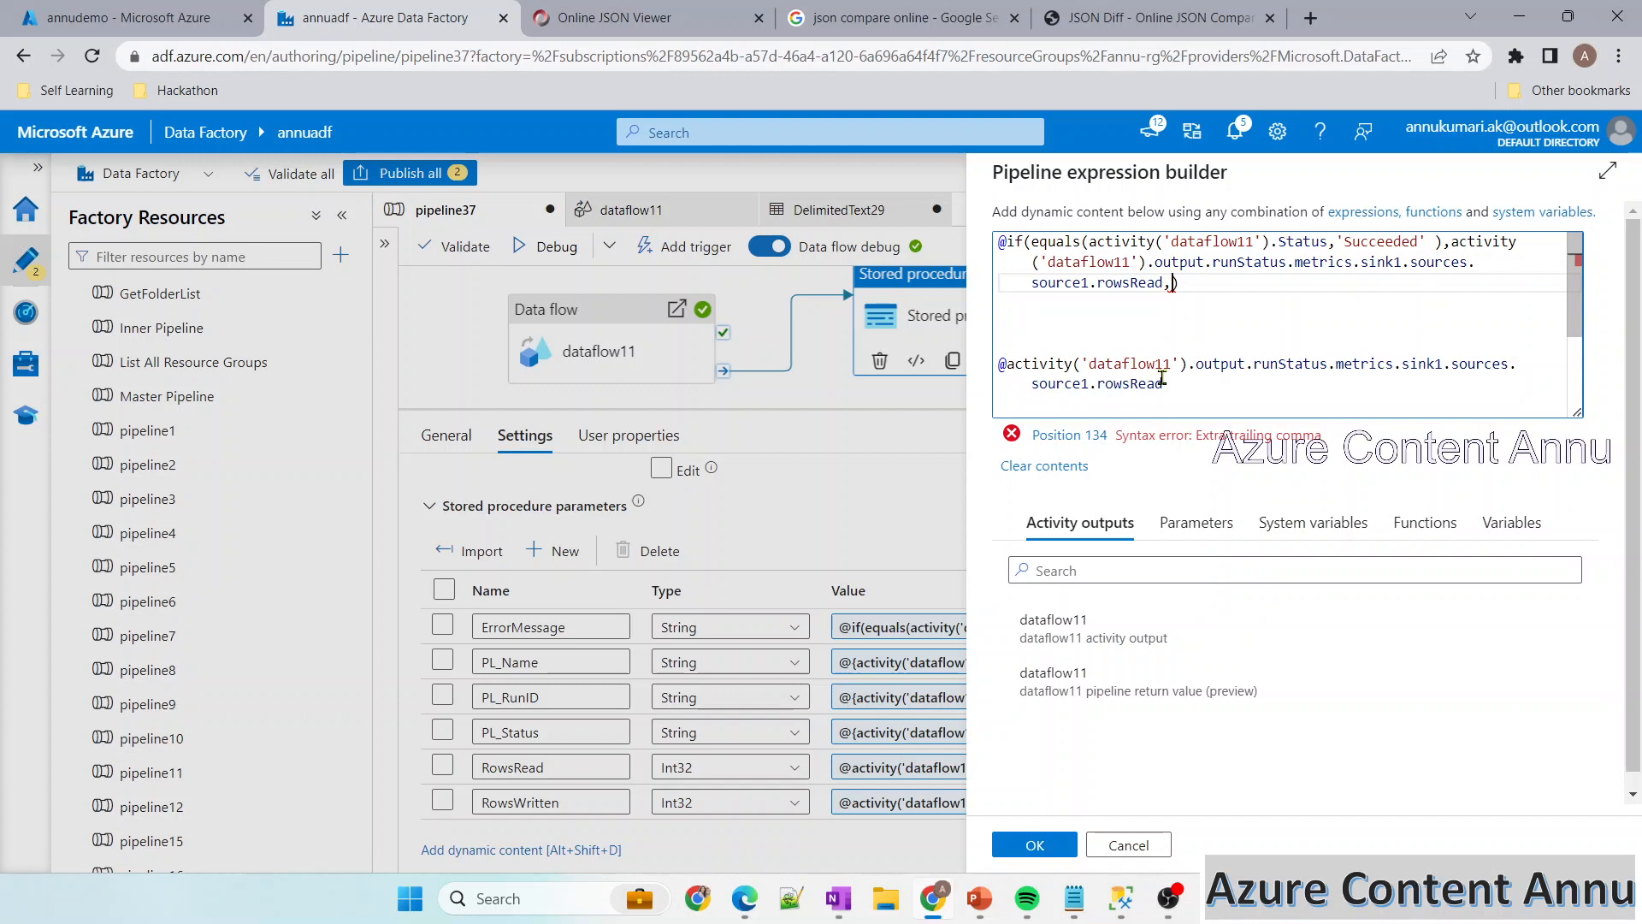
pyautogui.write('0')
# Delete the original expression left below the RowsRead if() function, then copy the complete expression and apply it
pyautogui.moveTo(1164, 383); pyautogui.dragTo(999, 304)
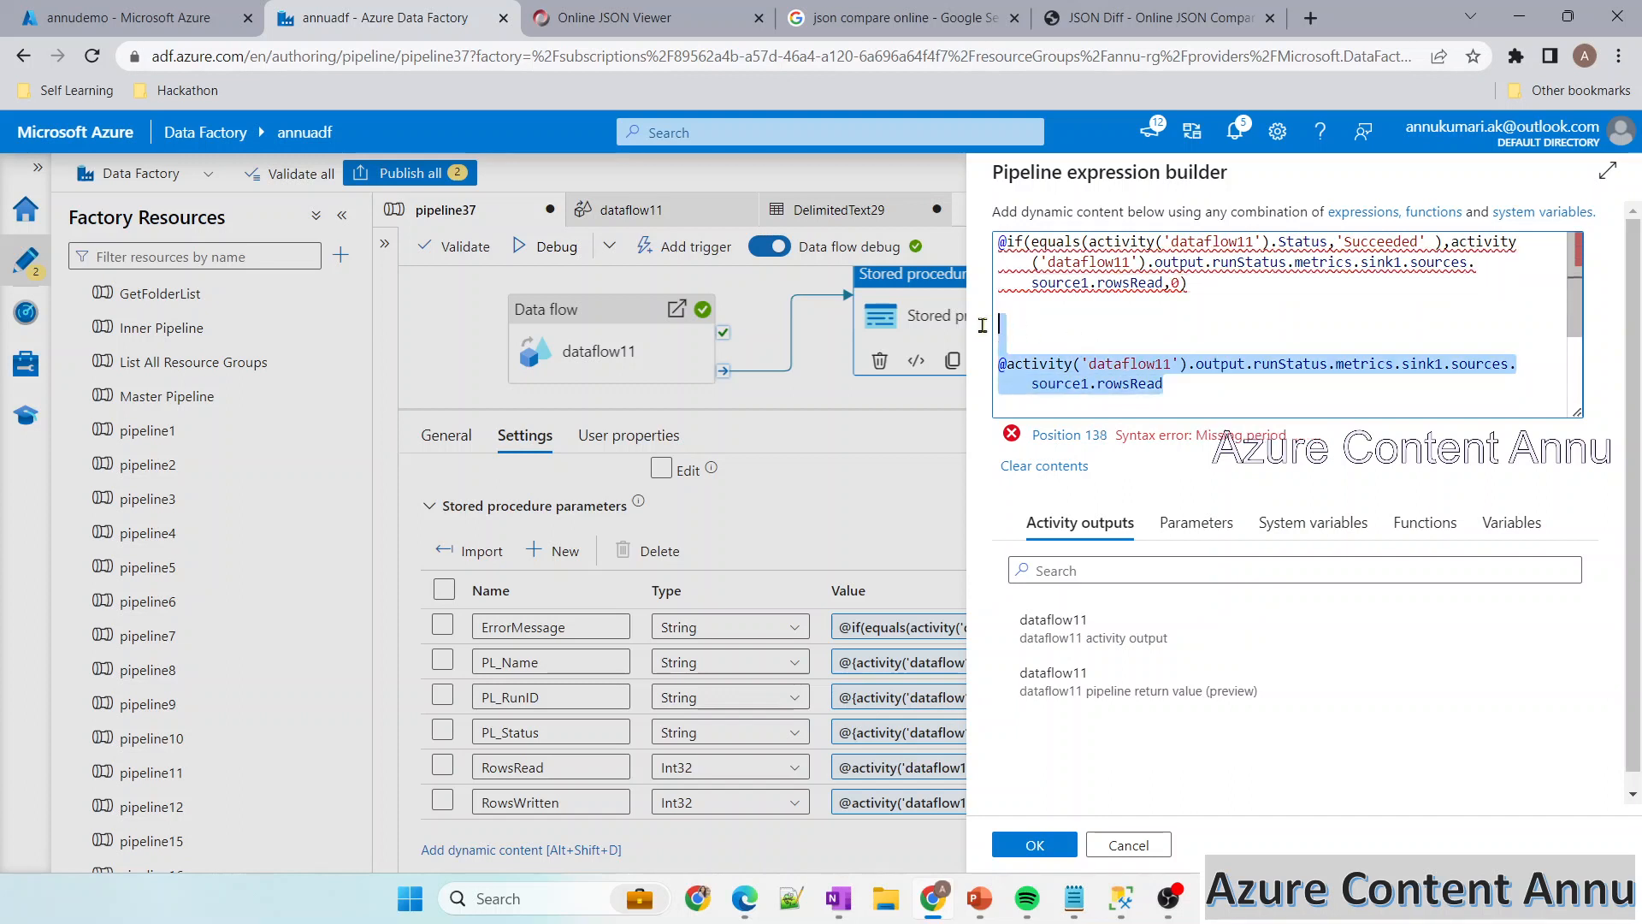
pyautogui.press('BackSpace')
pyautogui.press('BackSpace')
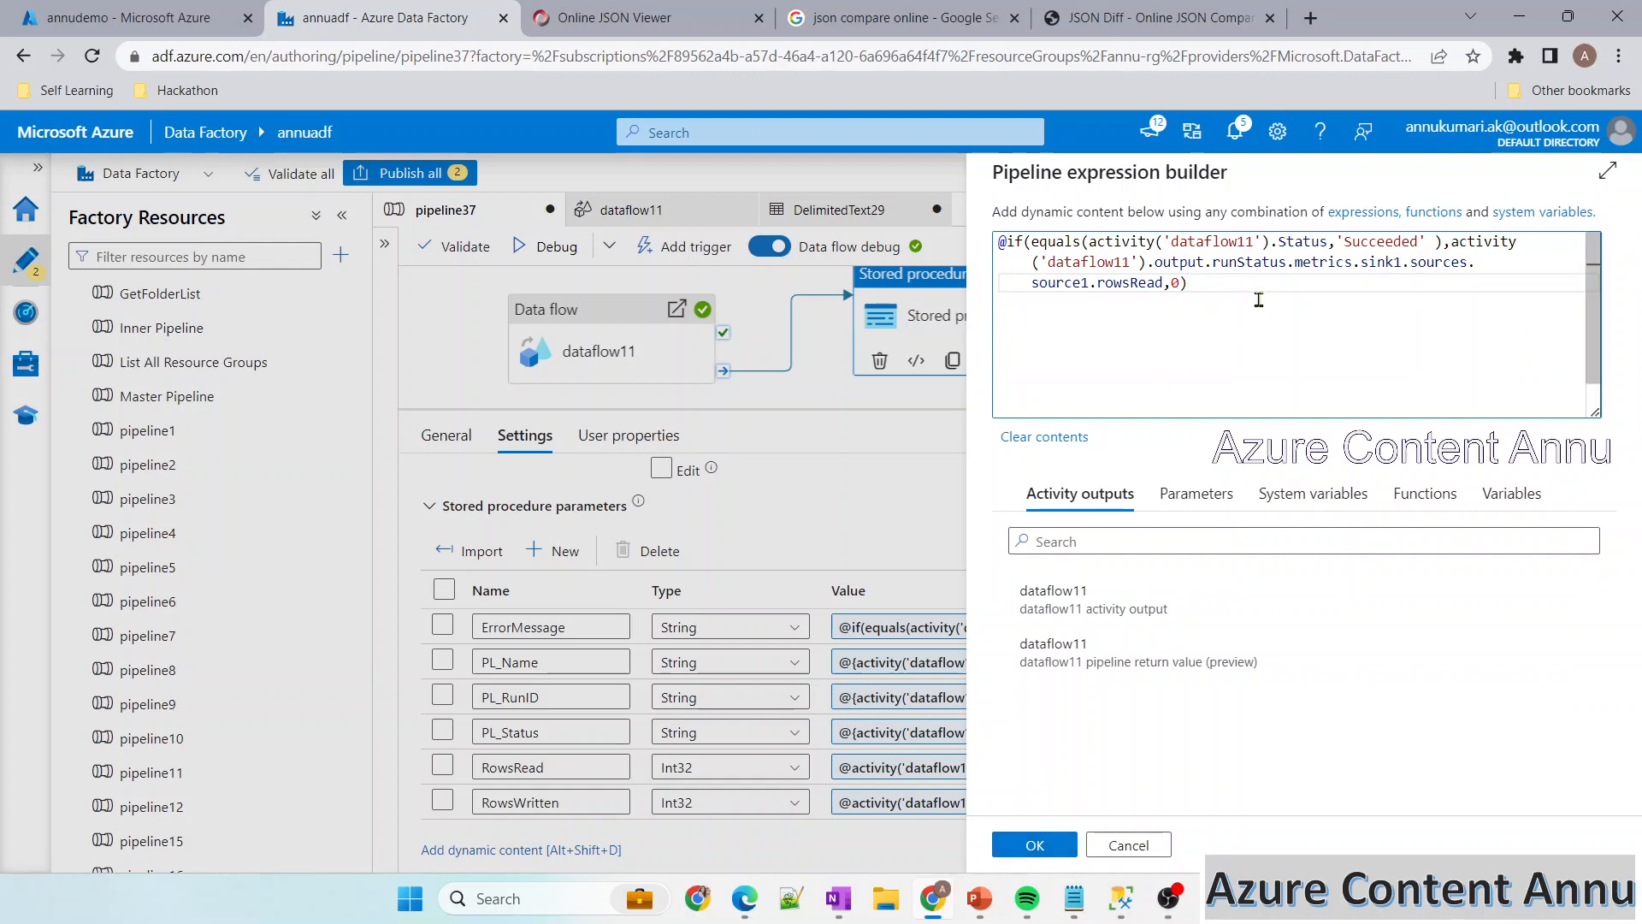
pyautogui.hotkey('ctrl', 'a')
pyautogui.hotkey('ctrl', 'c')
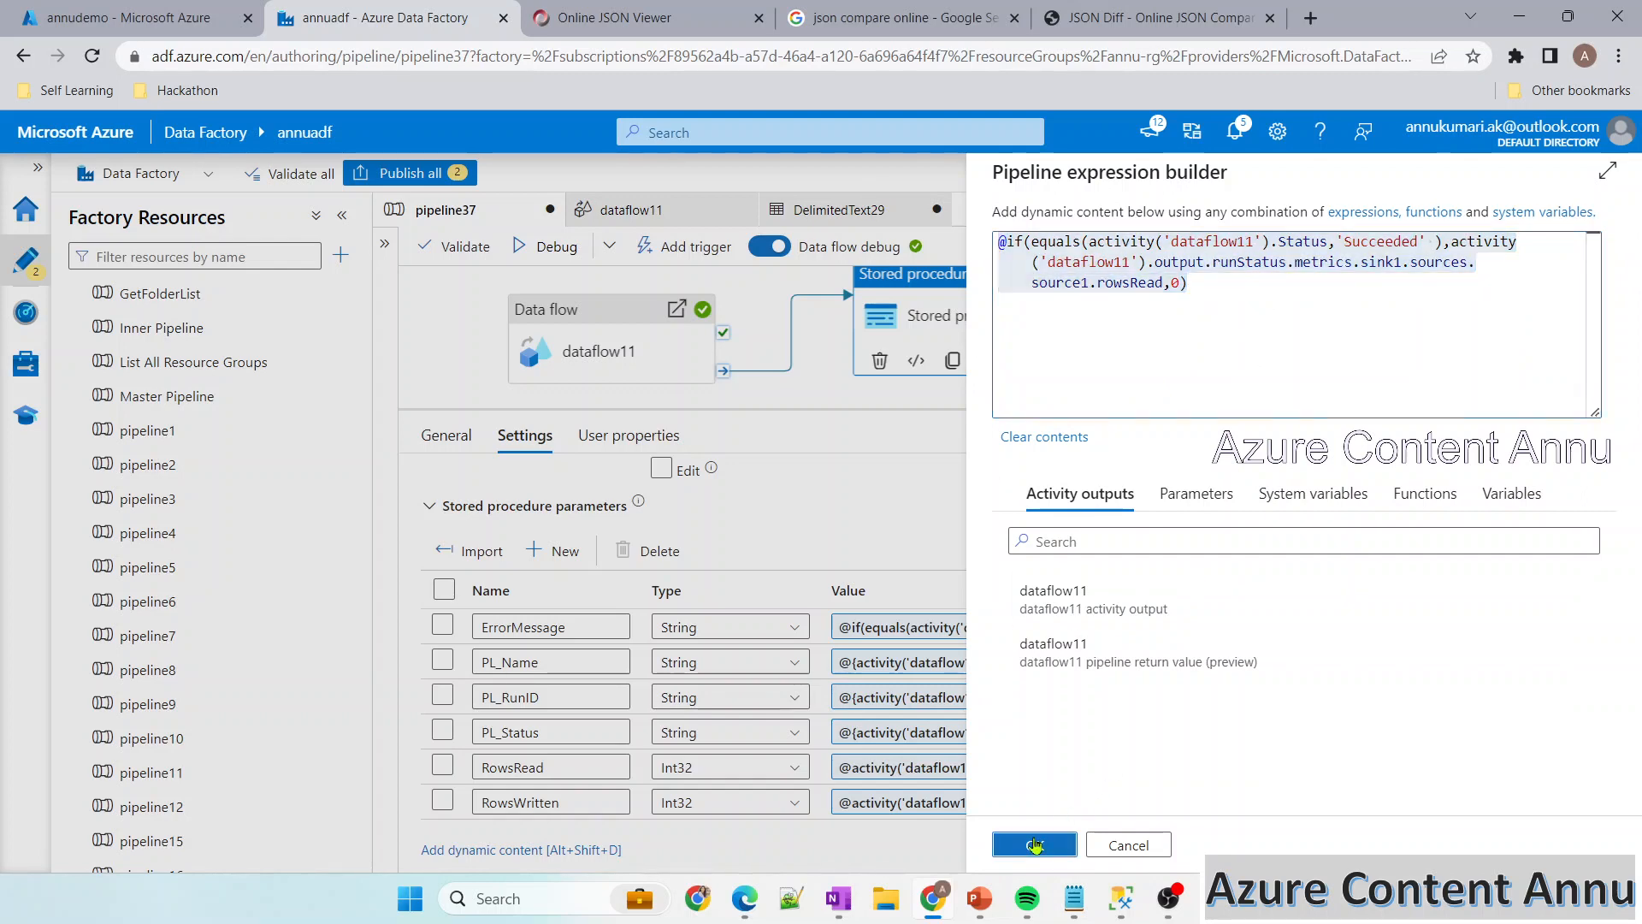
pyautogui.click(1035, 845)
# Paste the copied if() expression above the existing expression in the RowsWritten parameter's dynamic content
pyautogui.click(941, 791)
pyautogui.click(86, 249)
pyautogui.press('Return')
pyautogui.press('Return')
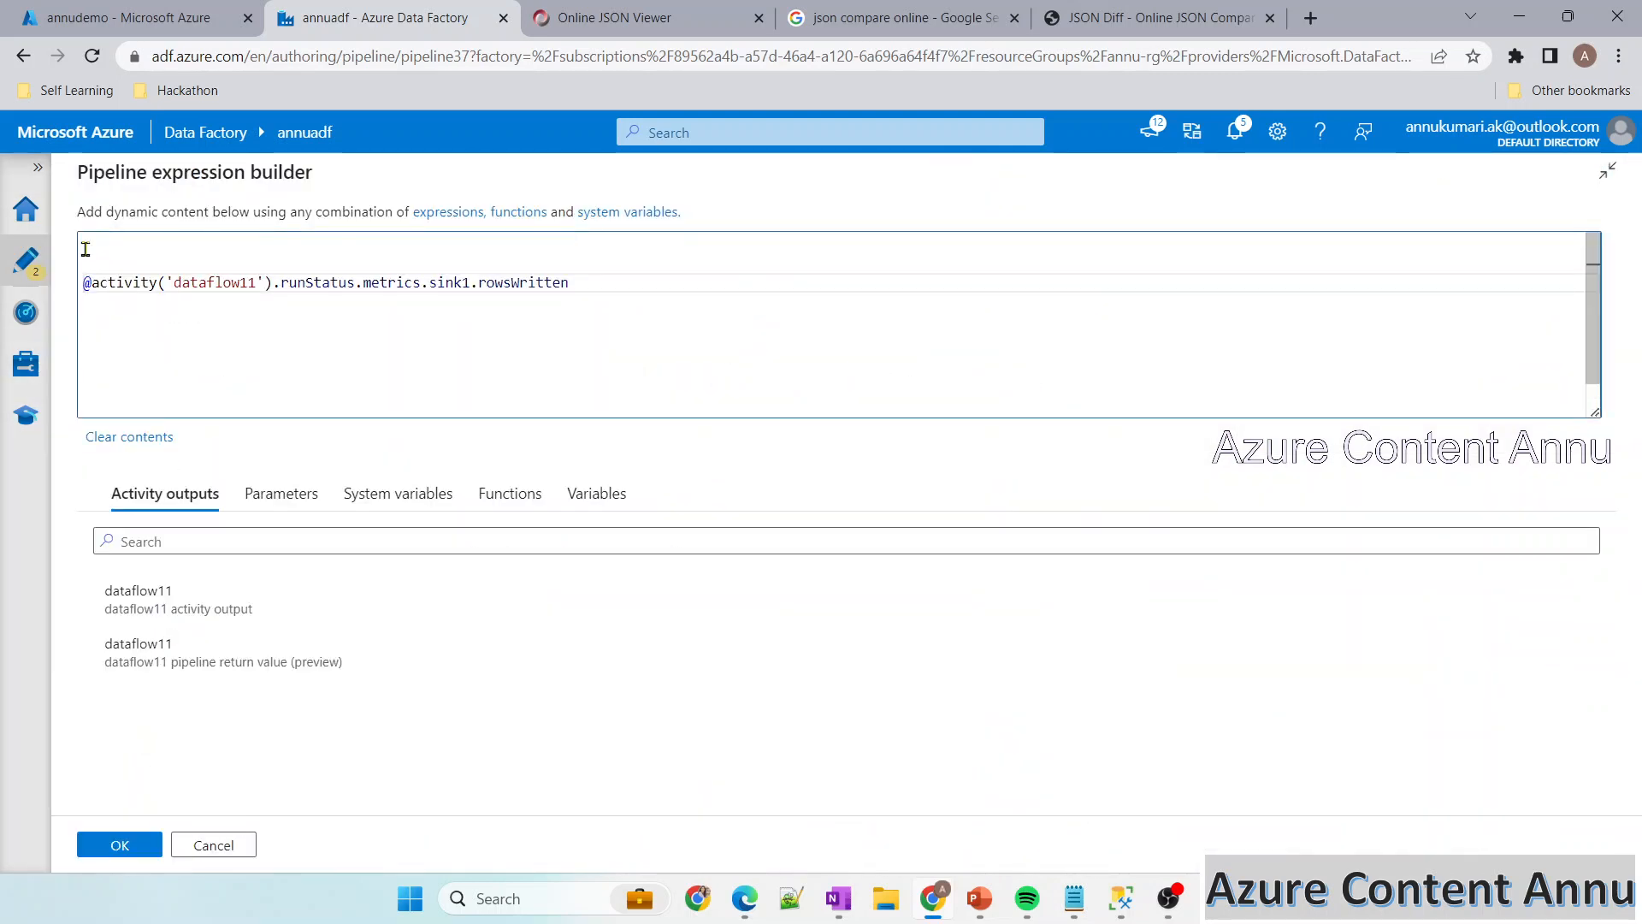
pyautogui.hotkey('ctrl', 'v')
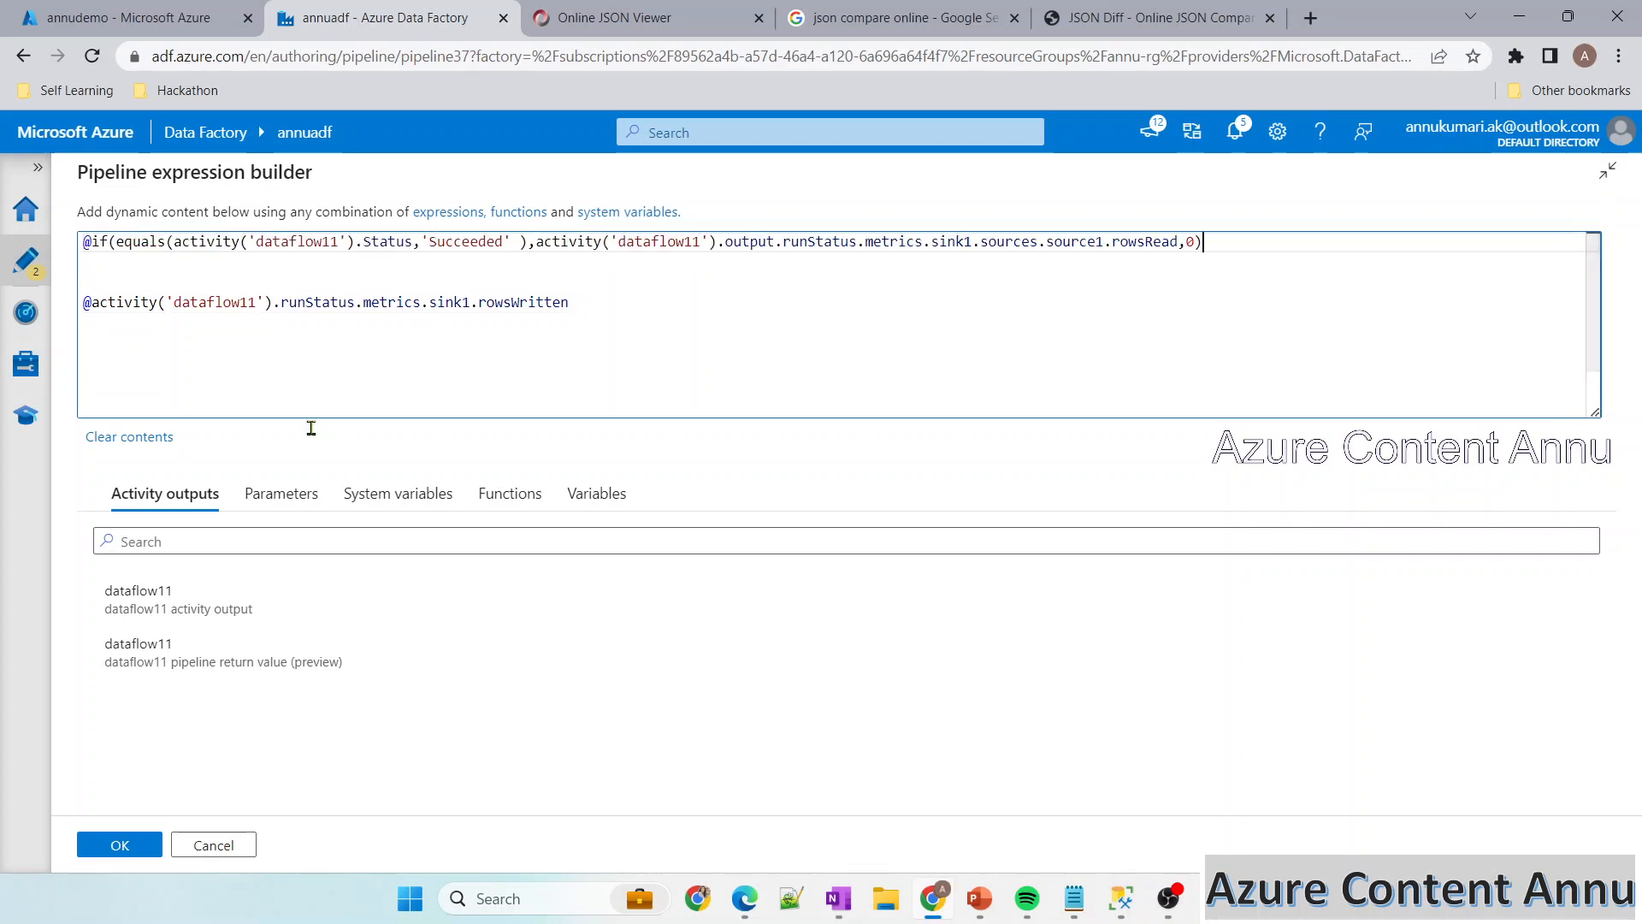
# Replace the pasted if() function's true value with activity('dataflow11').runStatus.metrics.sink1.rowsWritten, copied from the original expression below
pyautogui.moveTo(91, 302); pyautogui.dragTo(752, 336)
pyautogui.hotkey('ctrl', 'c')
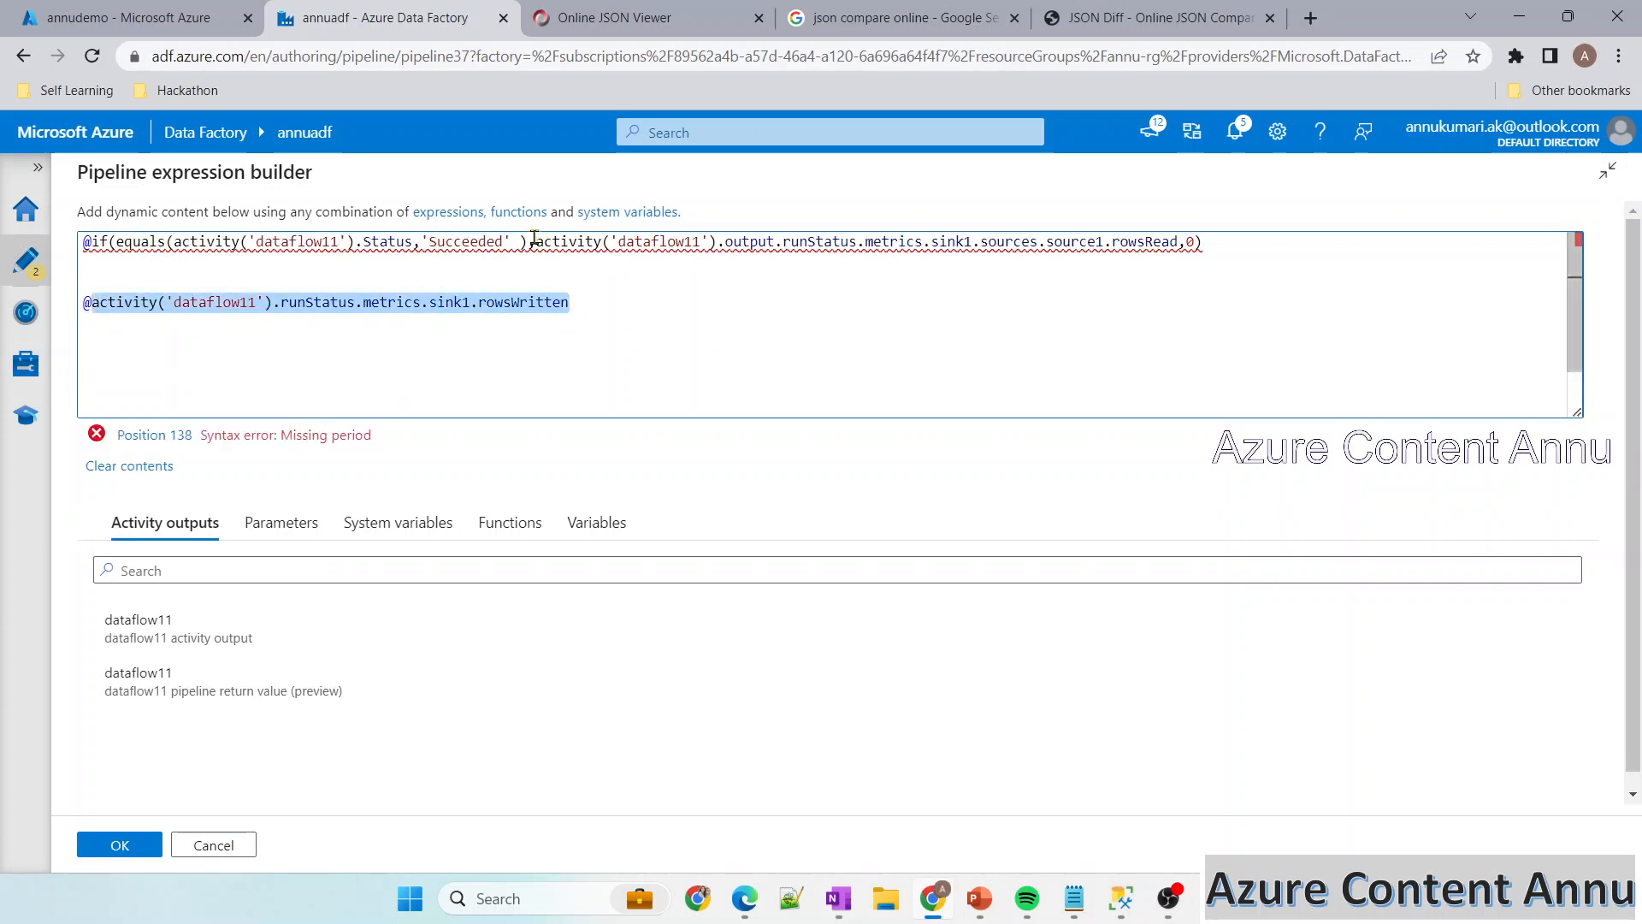
pyautogui.moveTo(534, 246)
pyautogui.moveTo(533, 245); pyautogui.dragTo(1178, 243)
pyautogui.press('BackSpace')
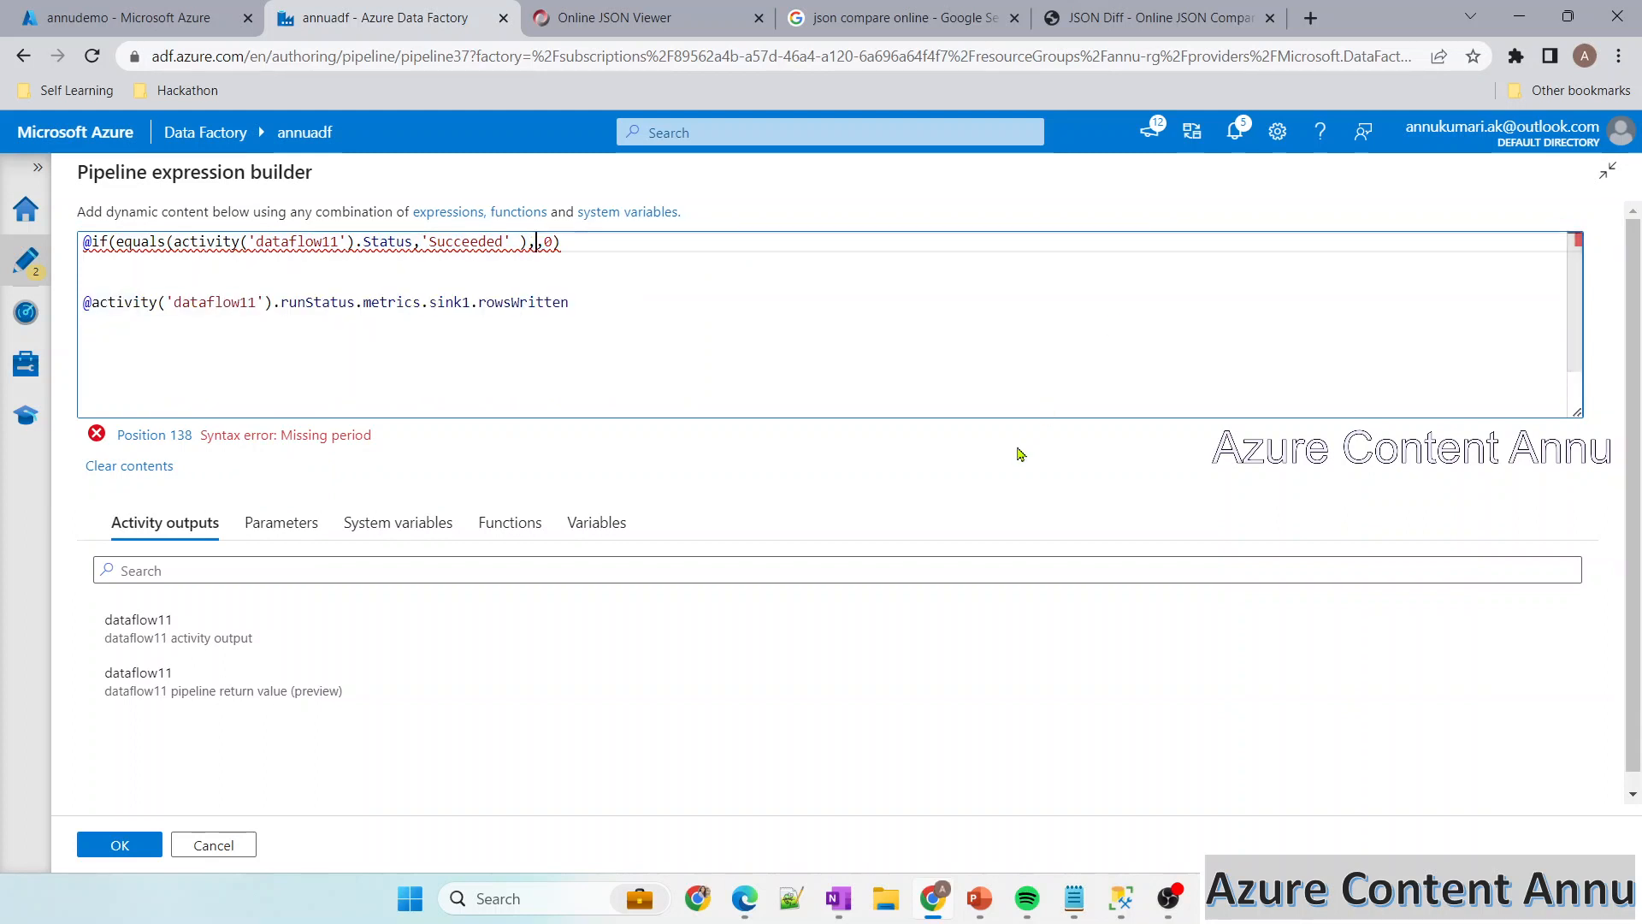
pyautogui.hotkey('ctrl', 'v')
# Delete the original expression left below the RowsWritten if() function and apply the conditional expression
pyautogui.moveTo(747, 307); pyautogui.dragTo(47, 283)
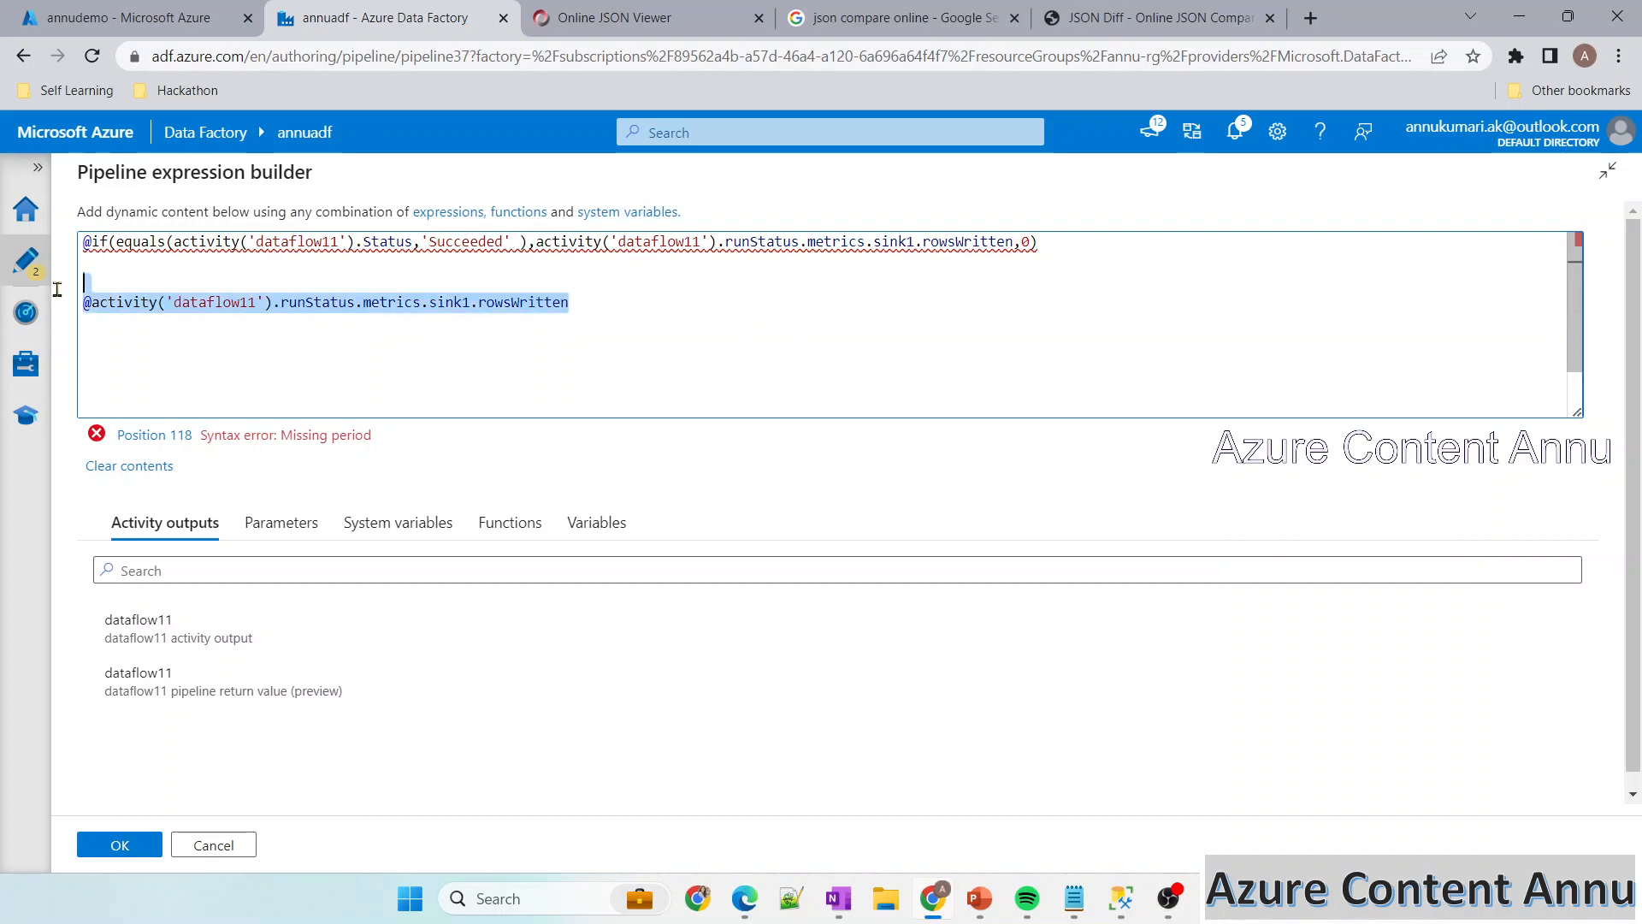
pyautogui.press('BackSpace')
pyautogui.press('BackSpace')
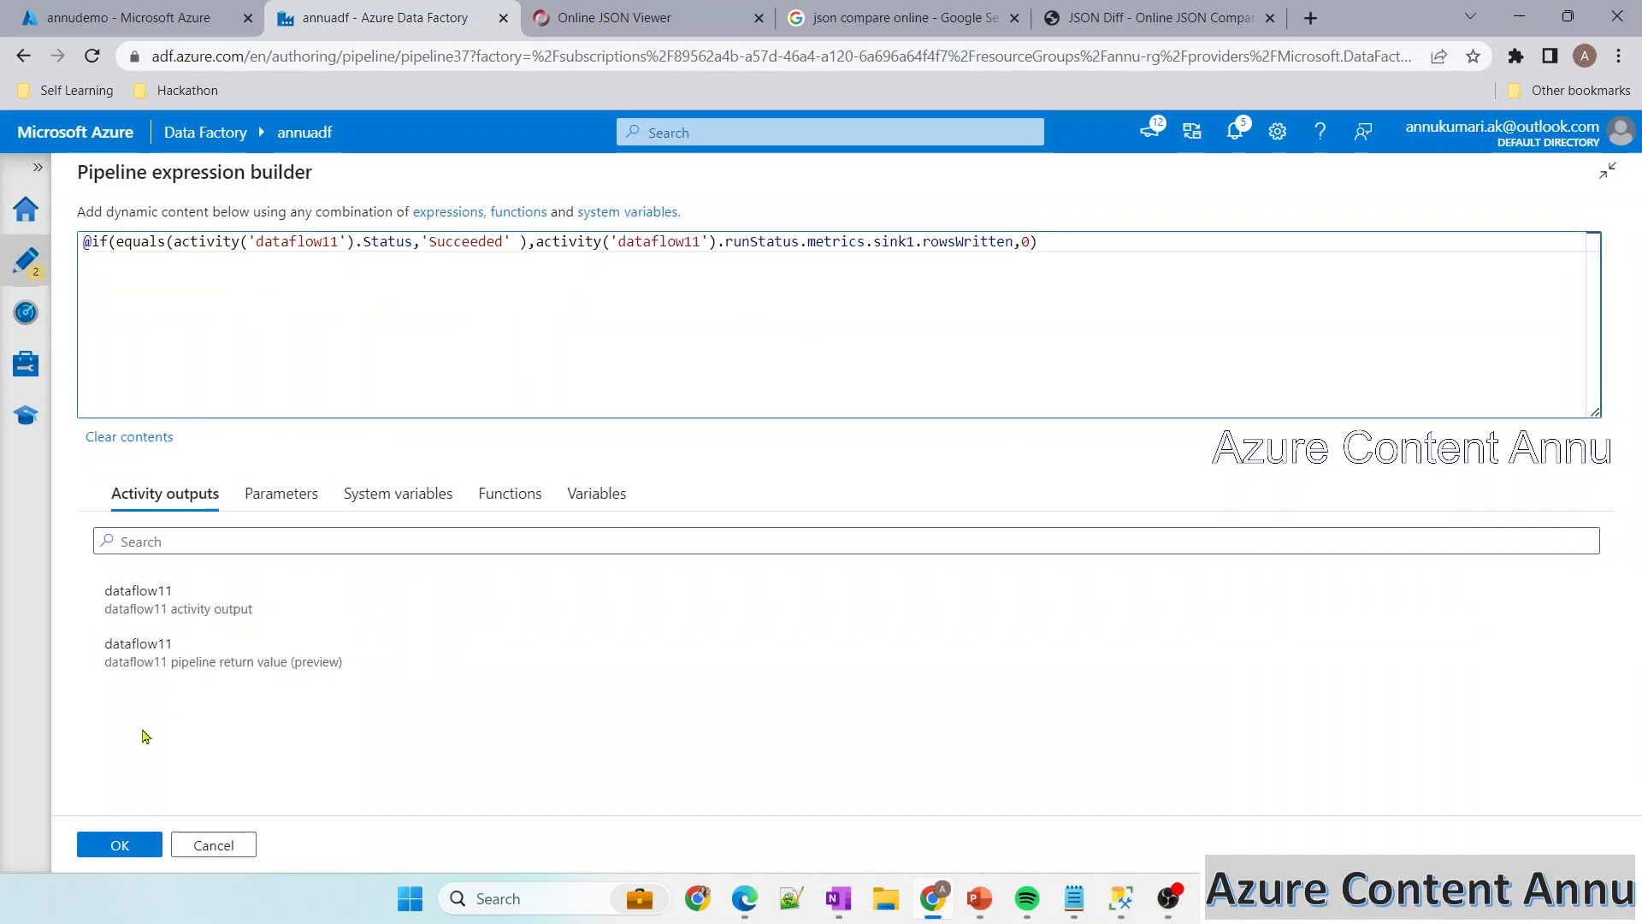
pyautogui.click(120, 844)
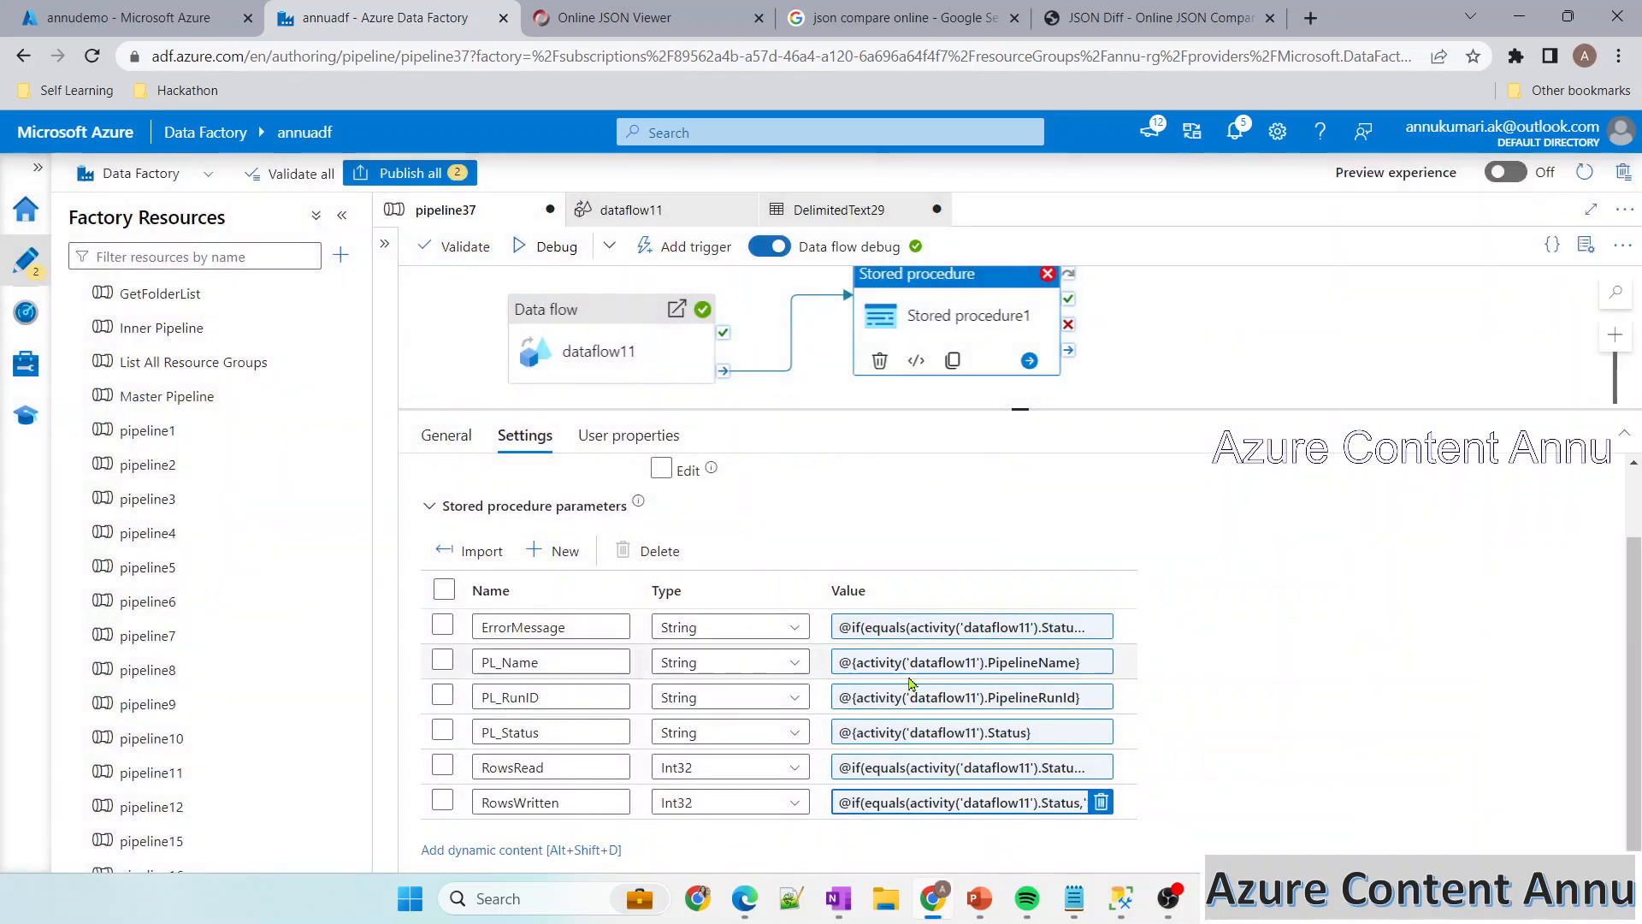
# Review the parameter values of Stored procedure1 and the DelimitedText29 dataset's connection, returning to pipeline37
pyautogui.click(841, 554)
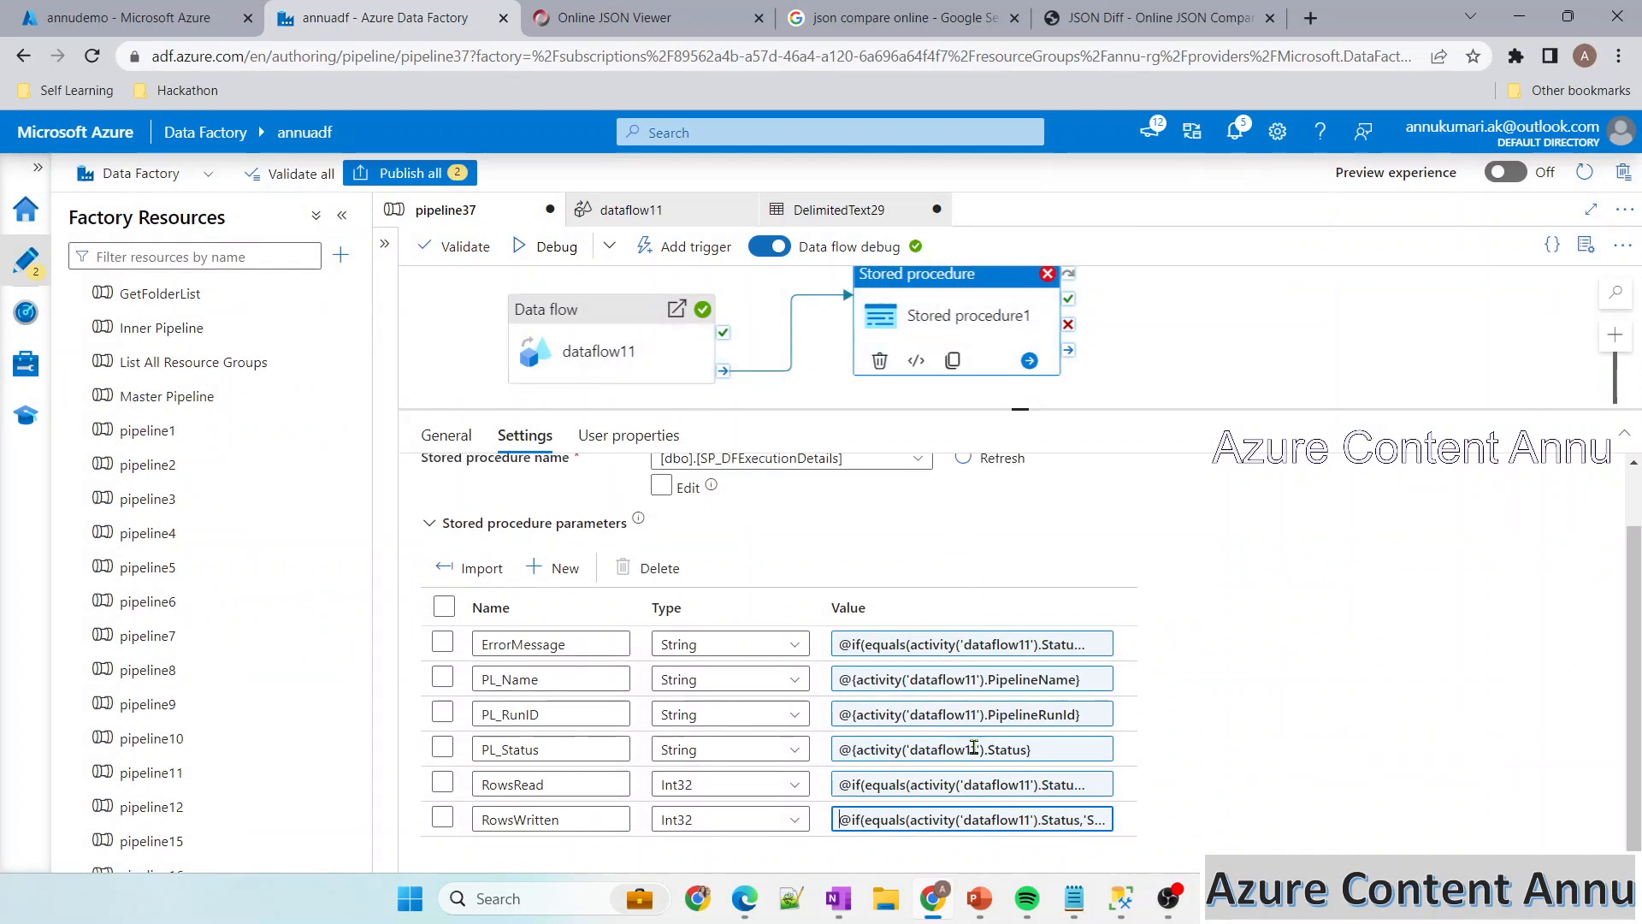
pyautogui.click(930, 818)
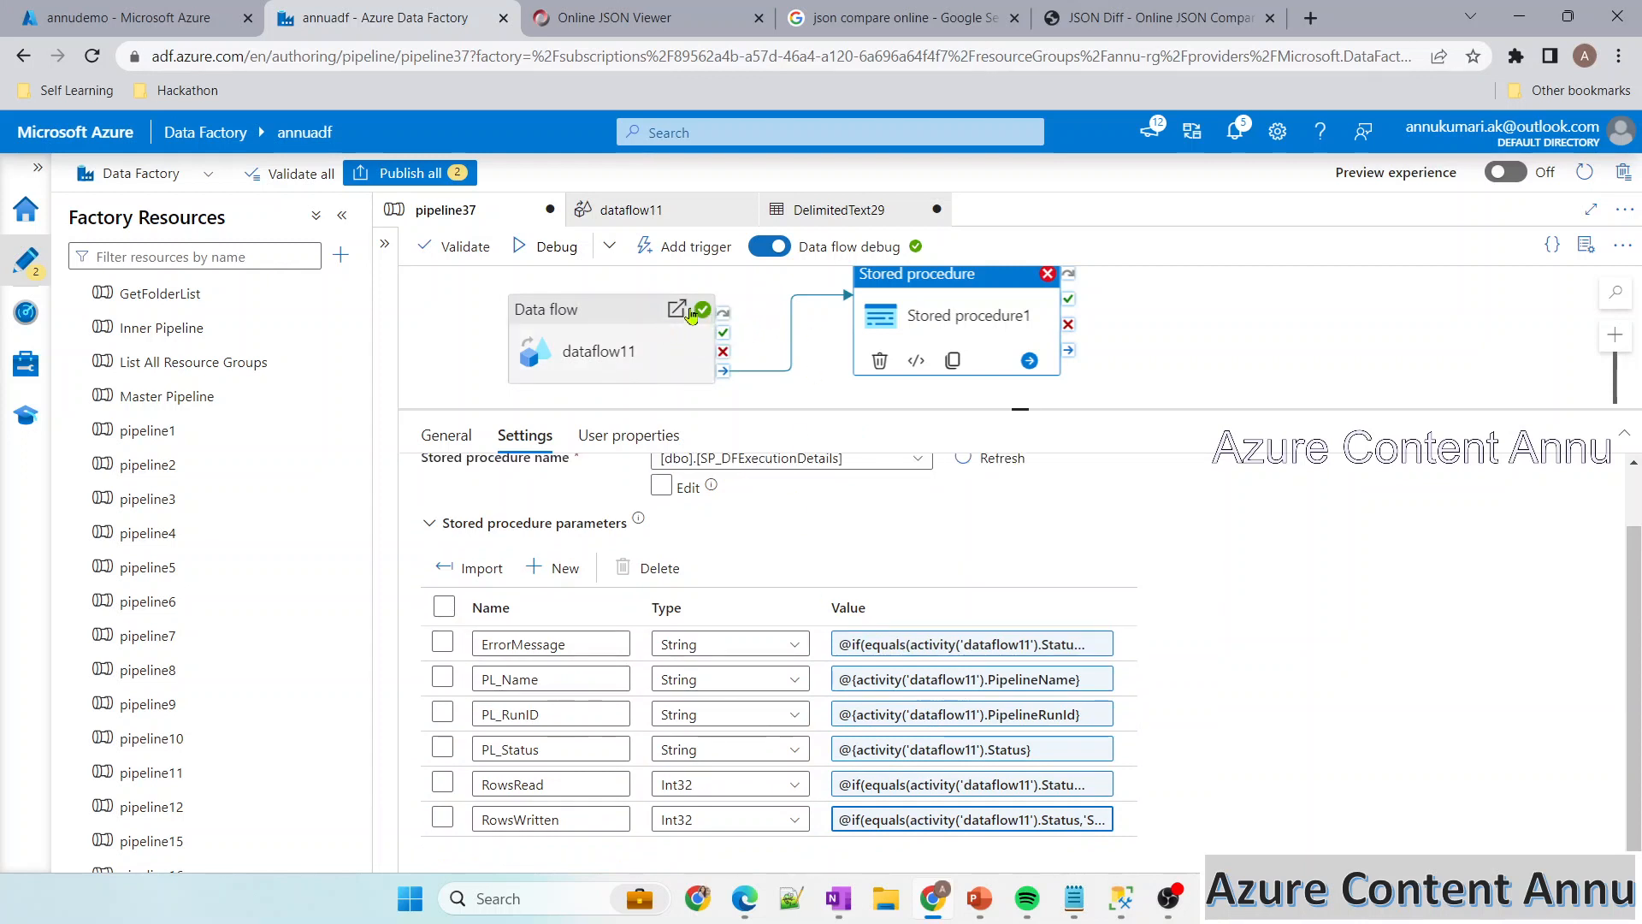
pyautogui.click(862, 214)
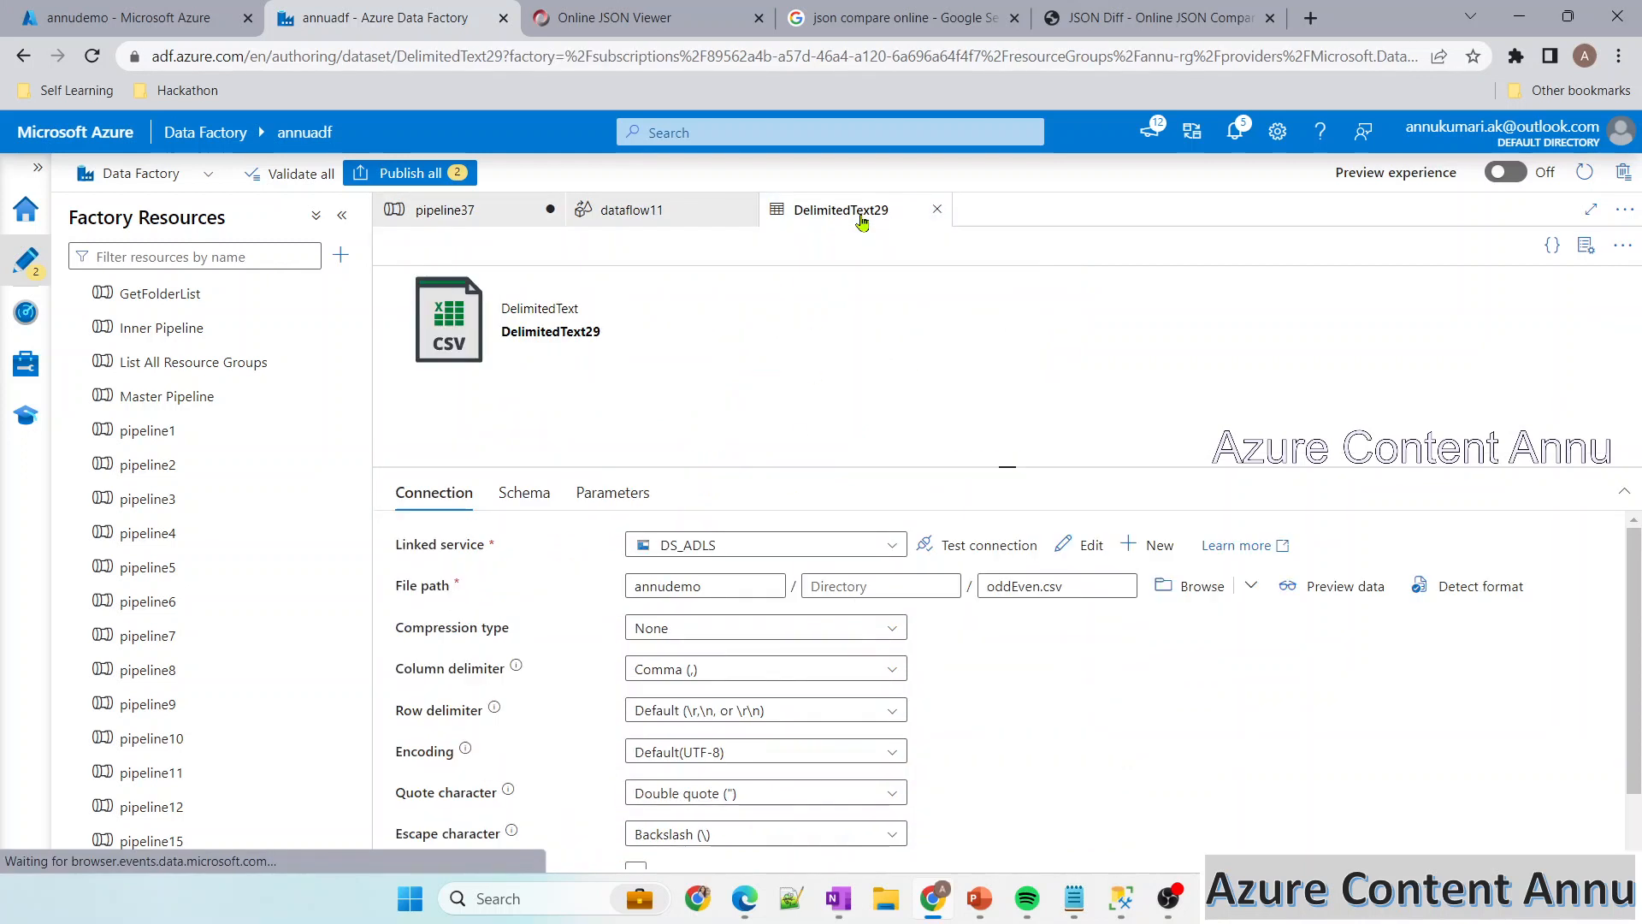
pyautogui.click(462, 218)
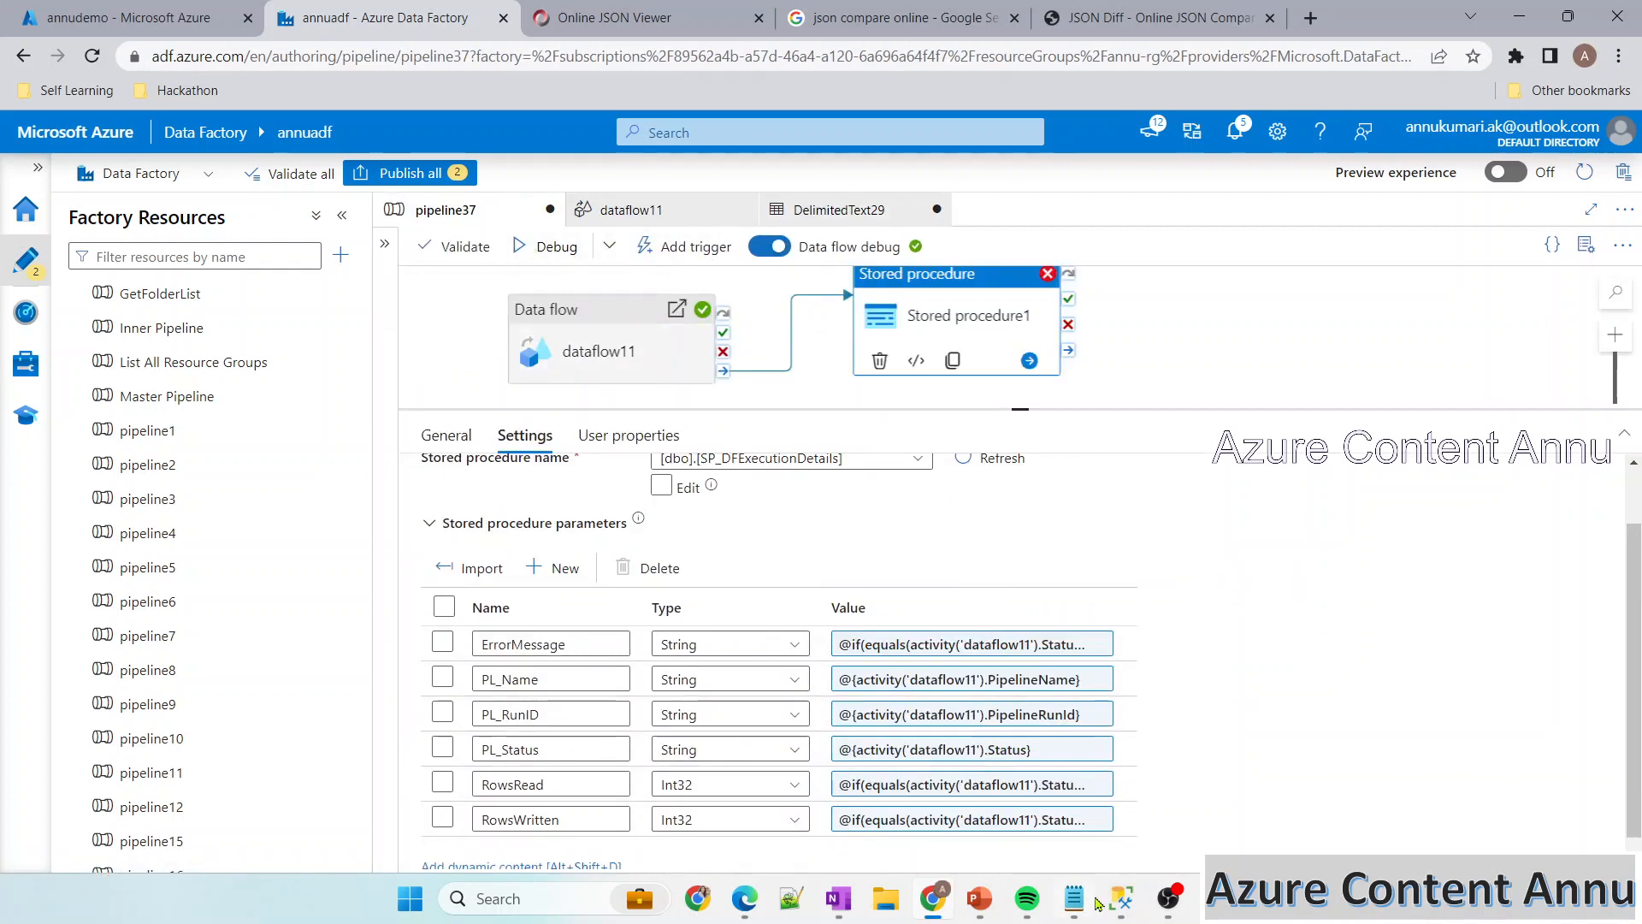
# Run a debug of pipeline37 and refresh its output until dataflow11 and Stored procedure1 have both finished
pyautogui.hotkey('alt', 'Tab')
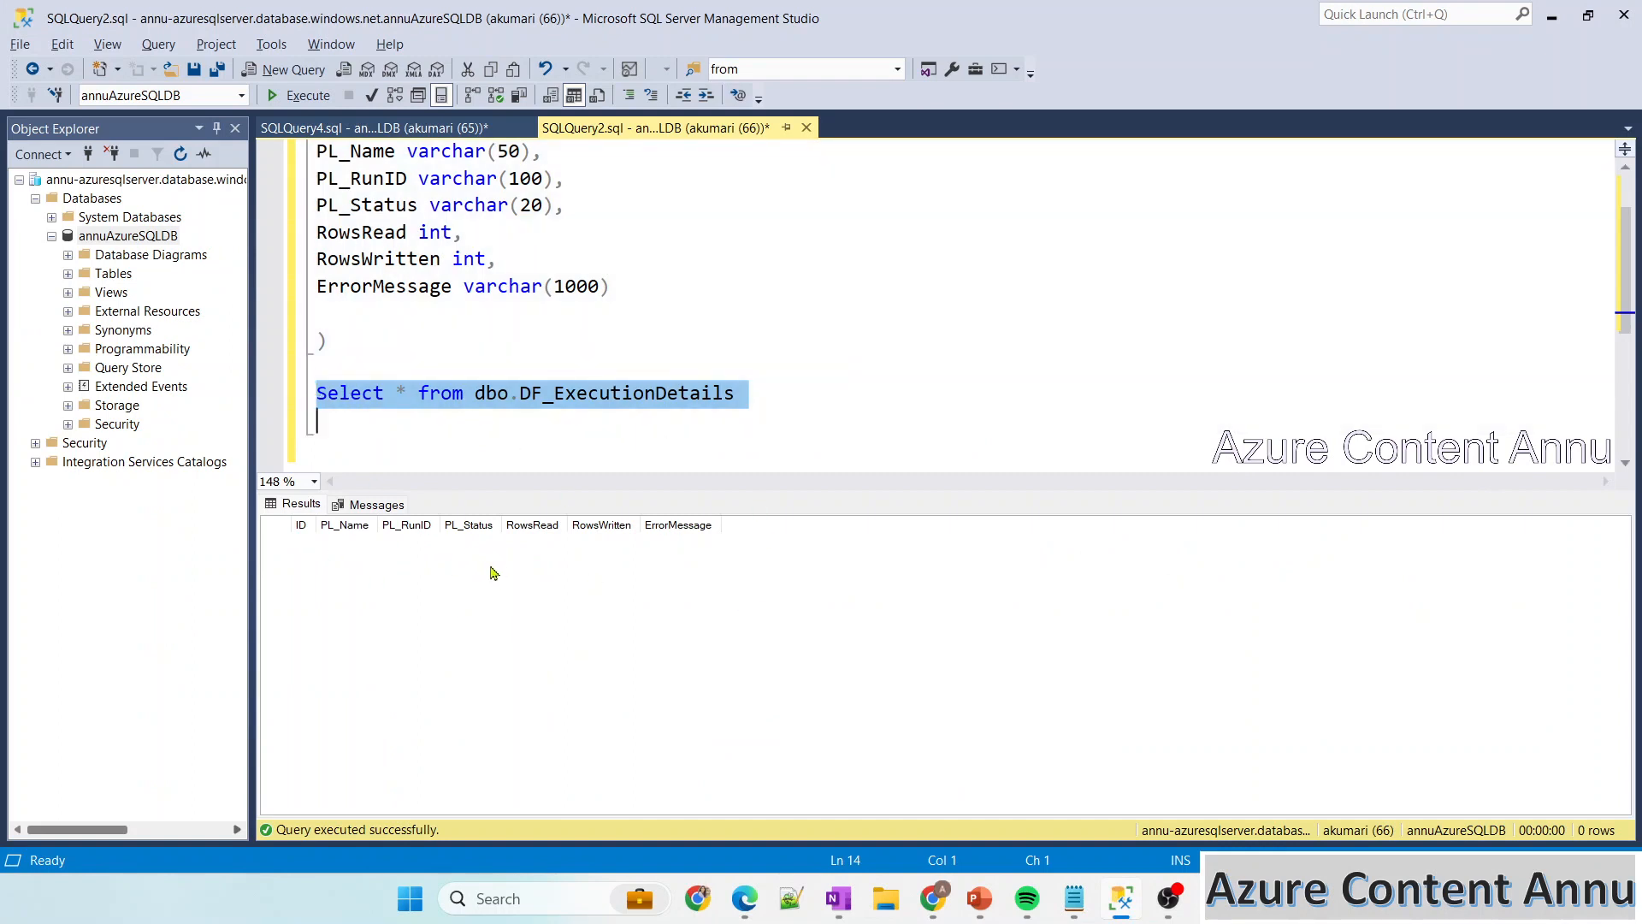
pyautogui.hotkey('alt', 'Tab')
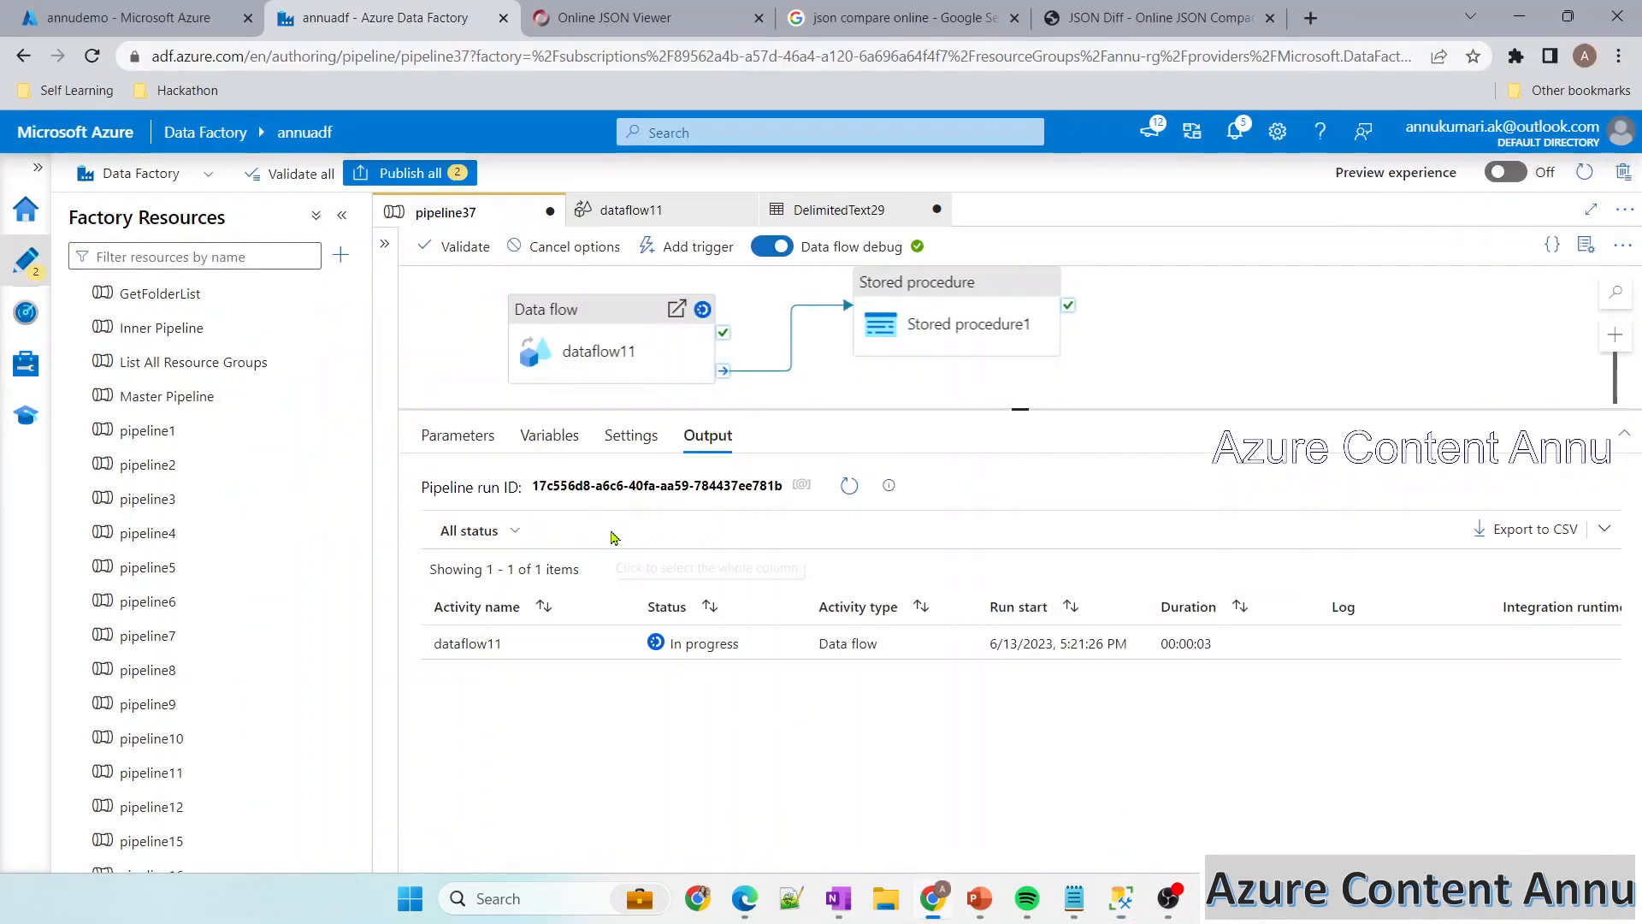
pyautogui.click(849, 492)
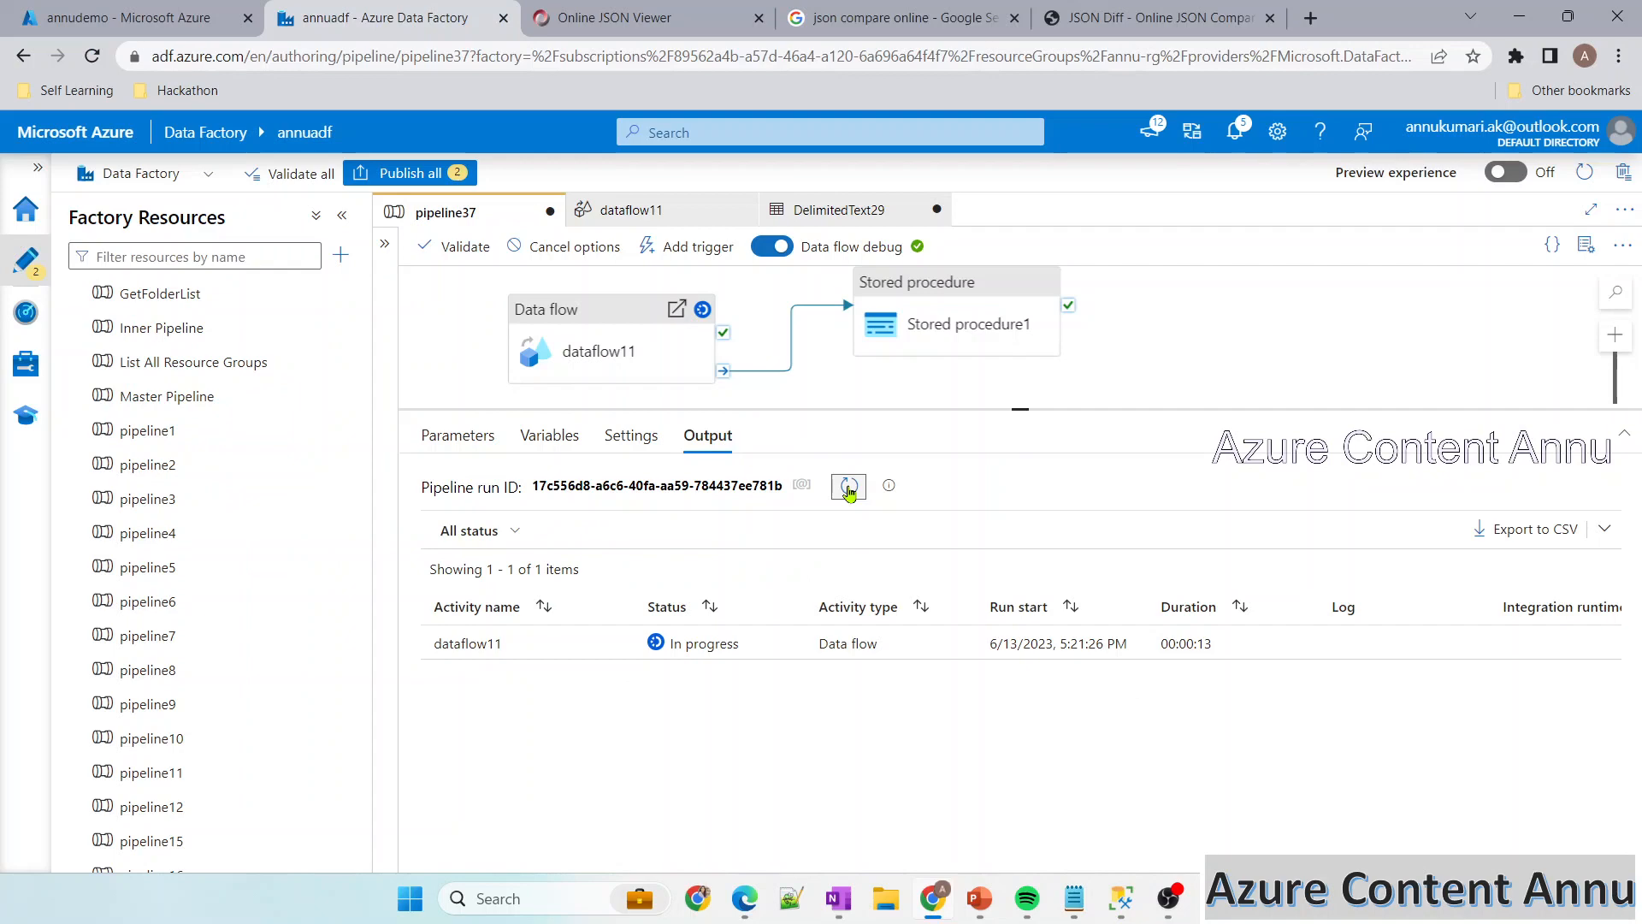
pyautogui.click(849, 487)
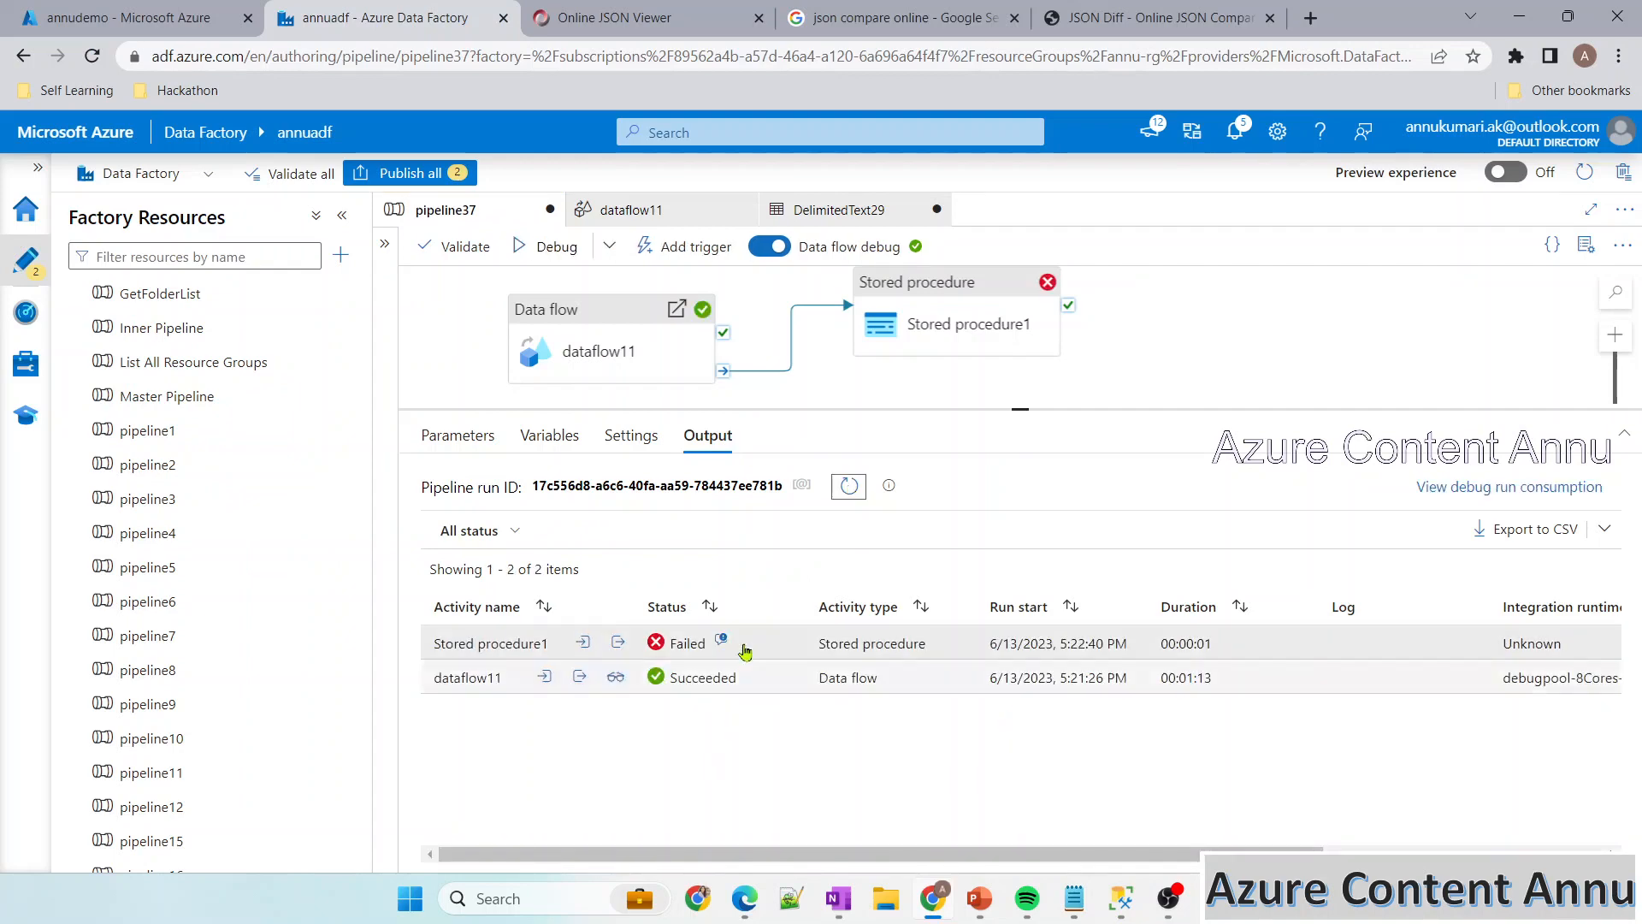
# Read the full error details of the failed Stored procedure1 activity, checking the property names in the expression
pyautogui.click(722, 641)
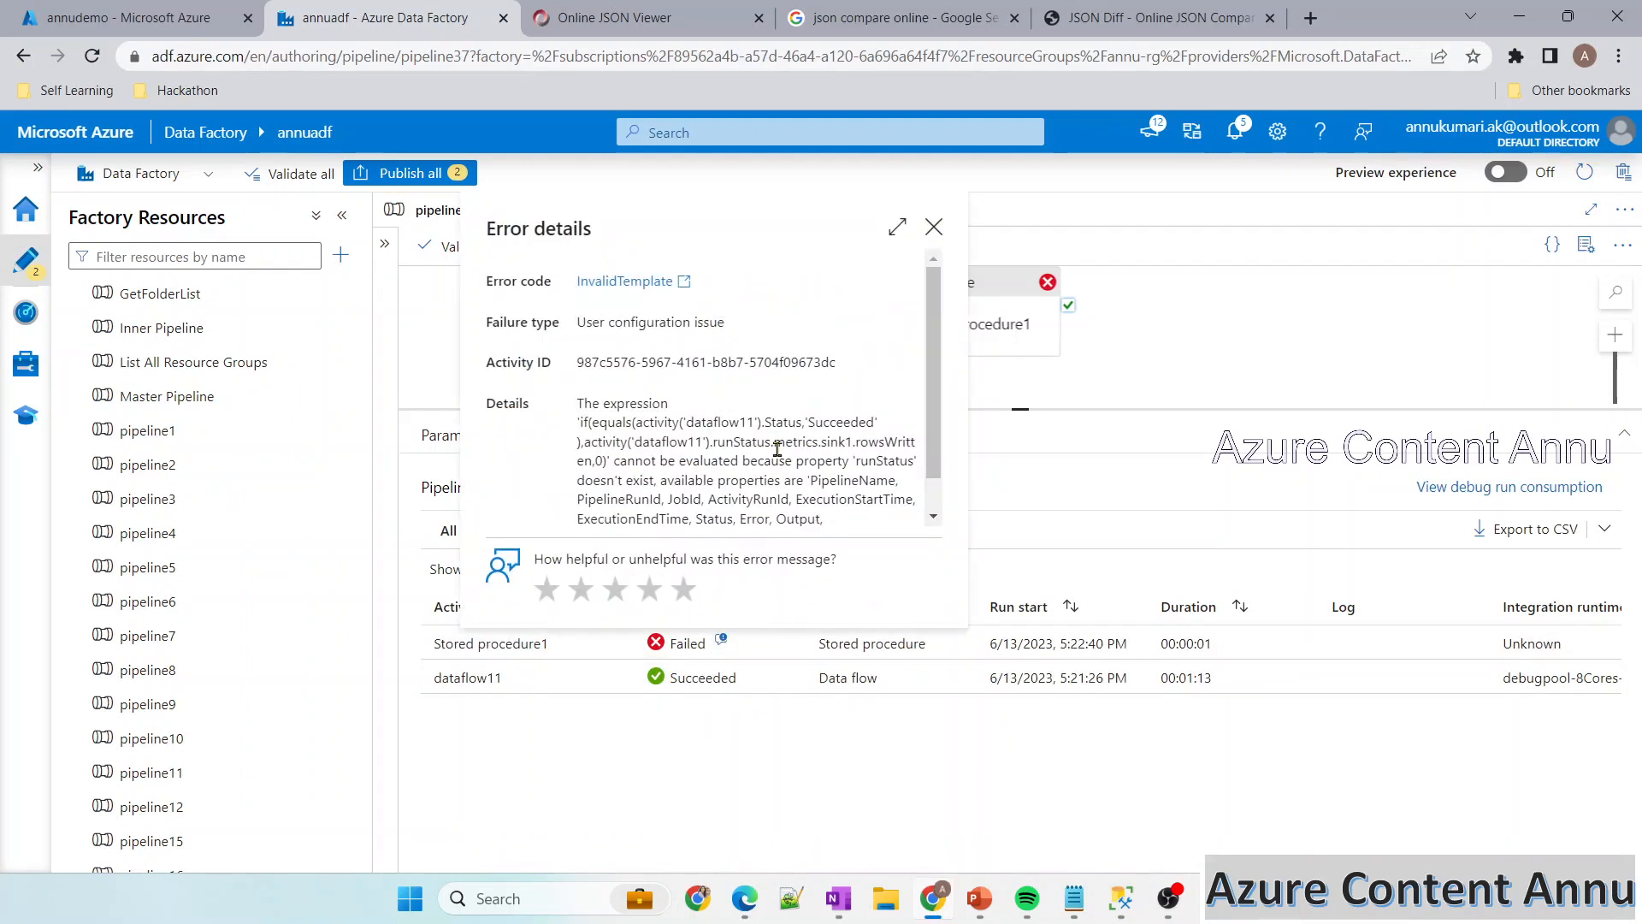
pyautogui.click(896, 228)
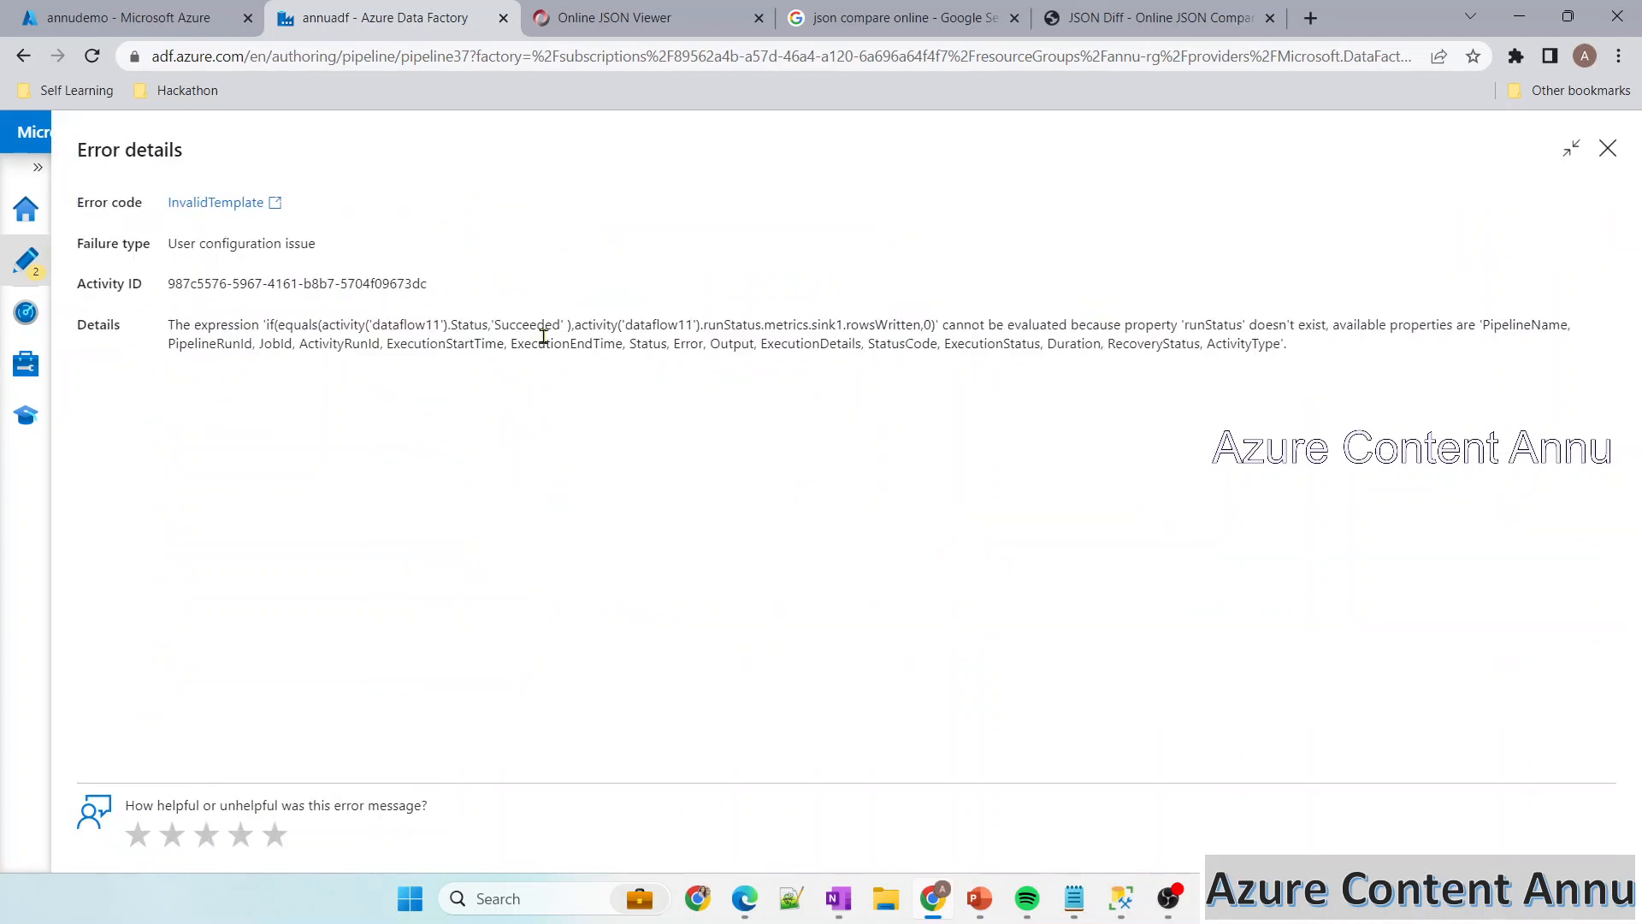
pyautogui.doubleClick(1190, 326)
pyautogui.doubleClick(721, 343)
pyautogui.click(1608, 148)
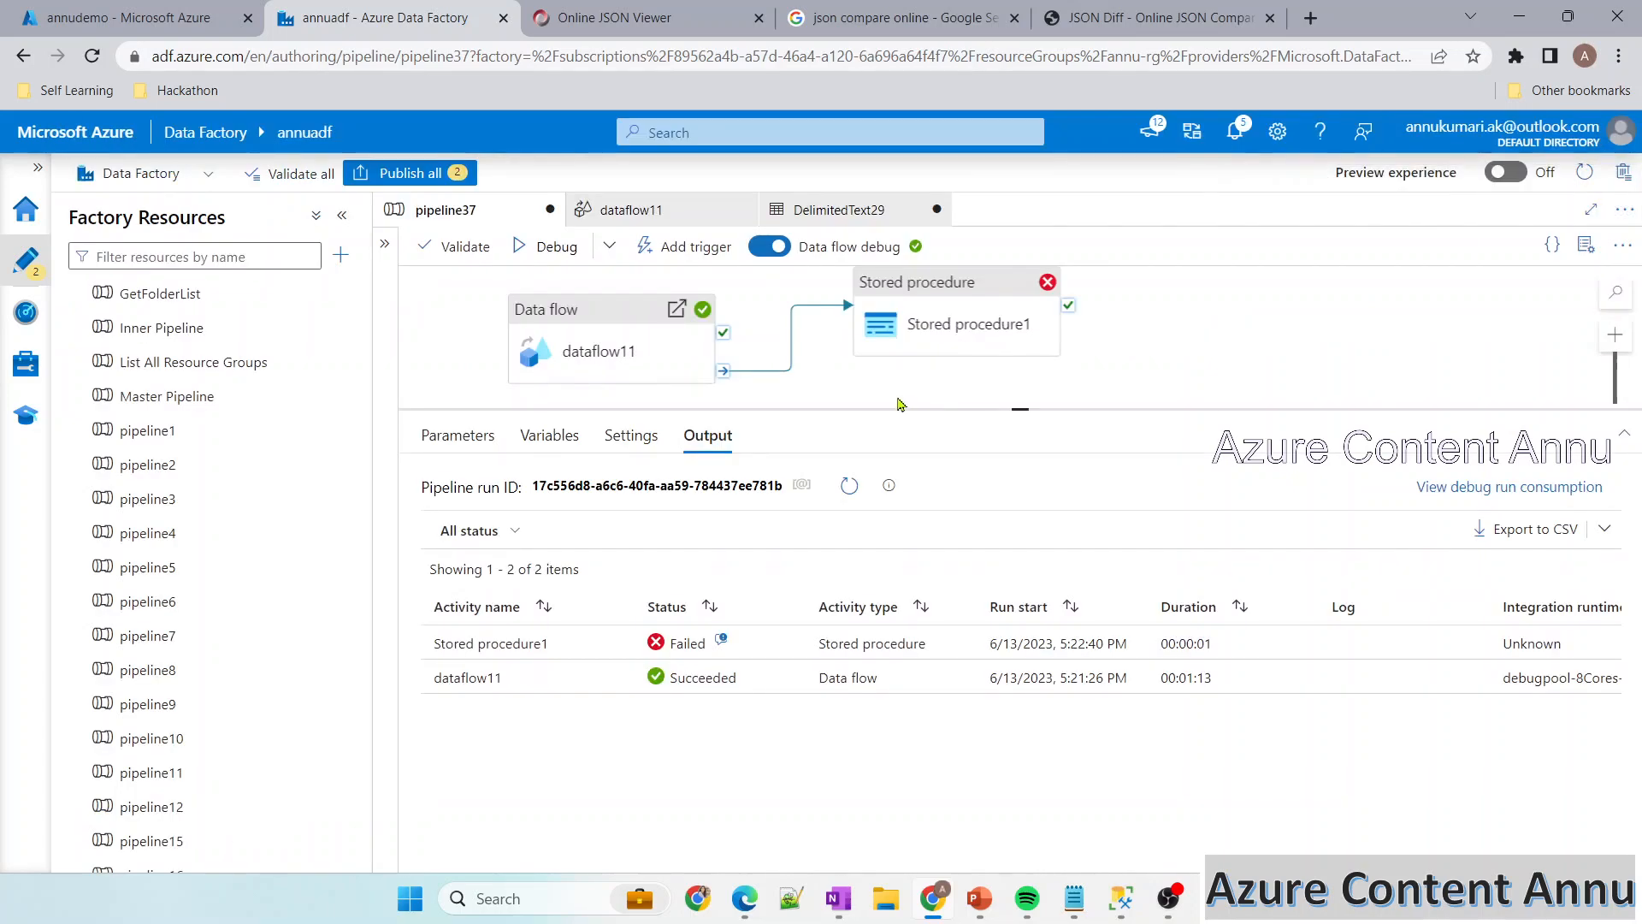
# Check the RowsRead parameter's expression in Stored procedure1 for how it references the dataflow11 output
pyautogui.click(950, 316)
pyautogui.scroll(-1, 869, 763)
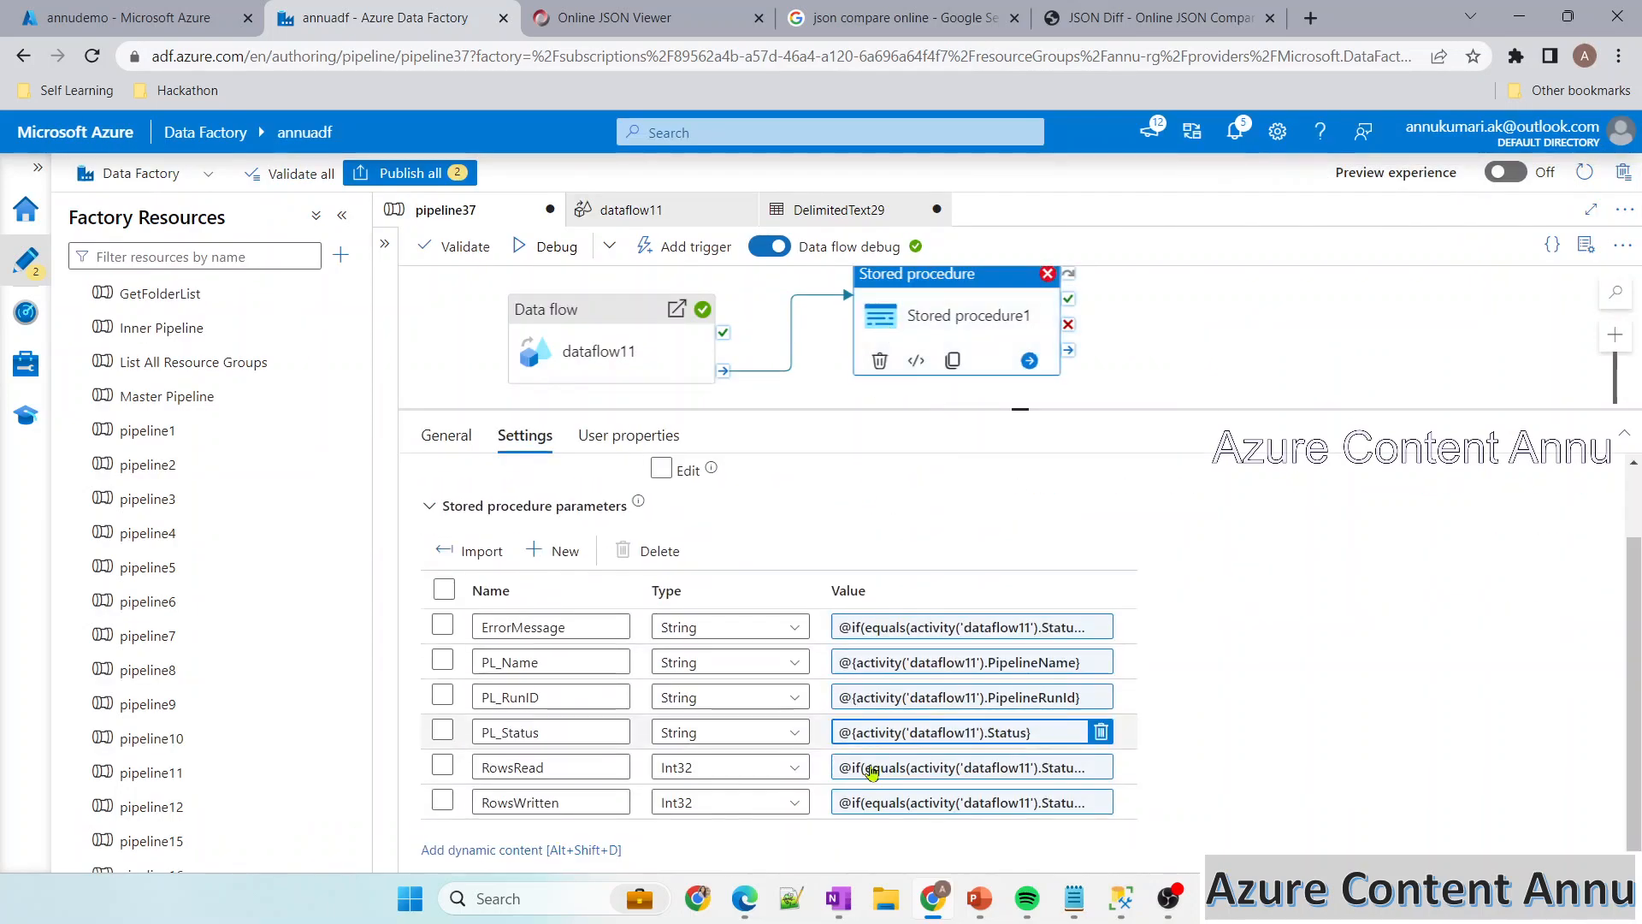
pyautogui.click(941, 767)
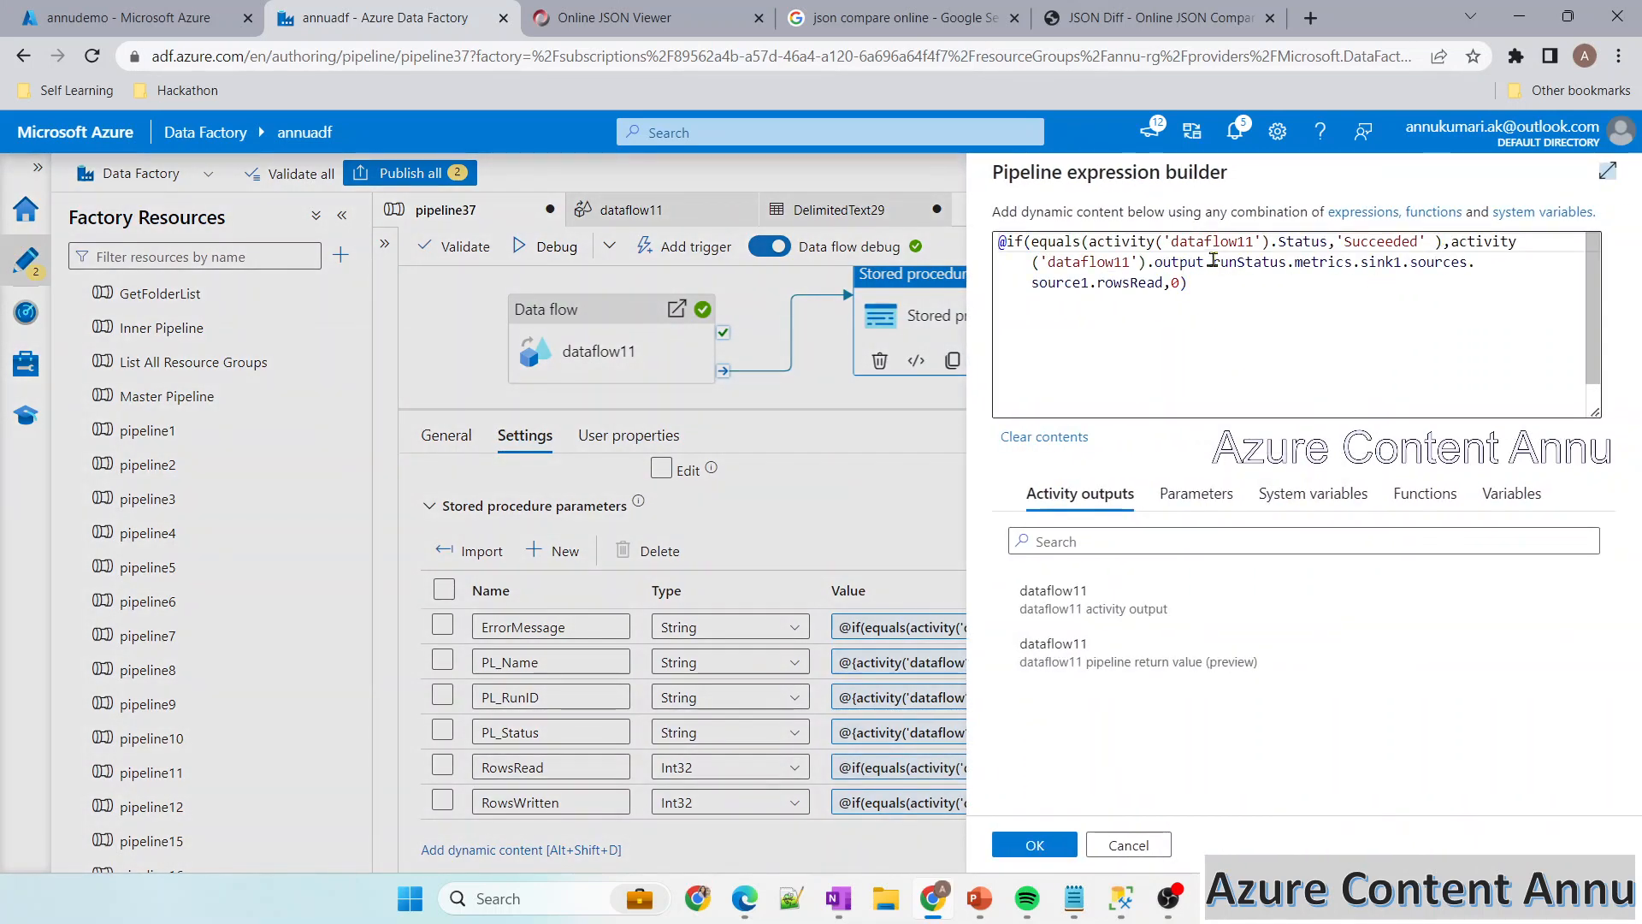
pyautogui.click(1044, 845)
# Insert Output. before runStatus in the RowsWritten parameter's expression and apply the corrected expression
pyautogui.click(920, 804)
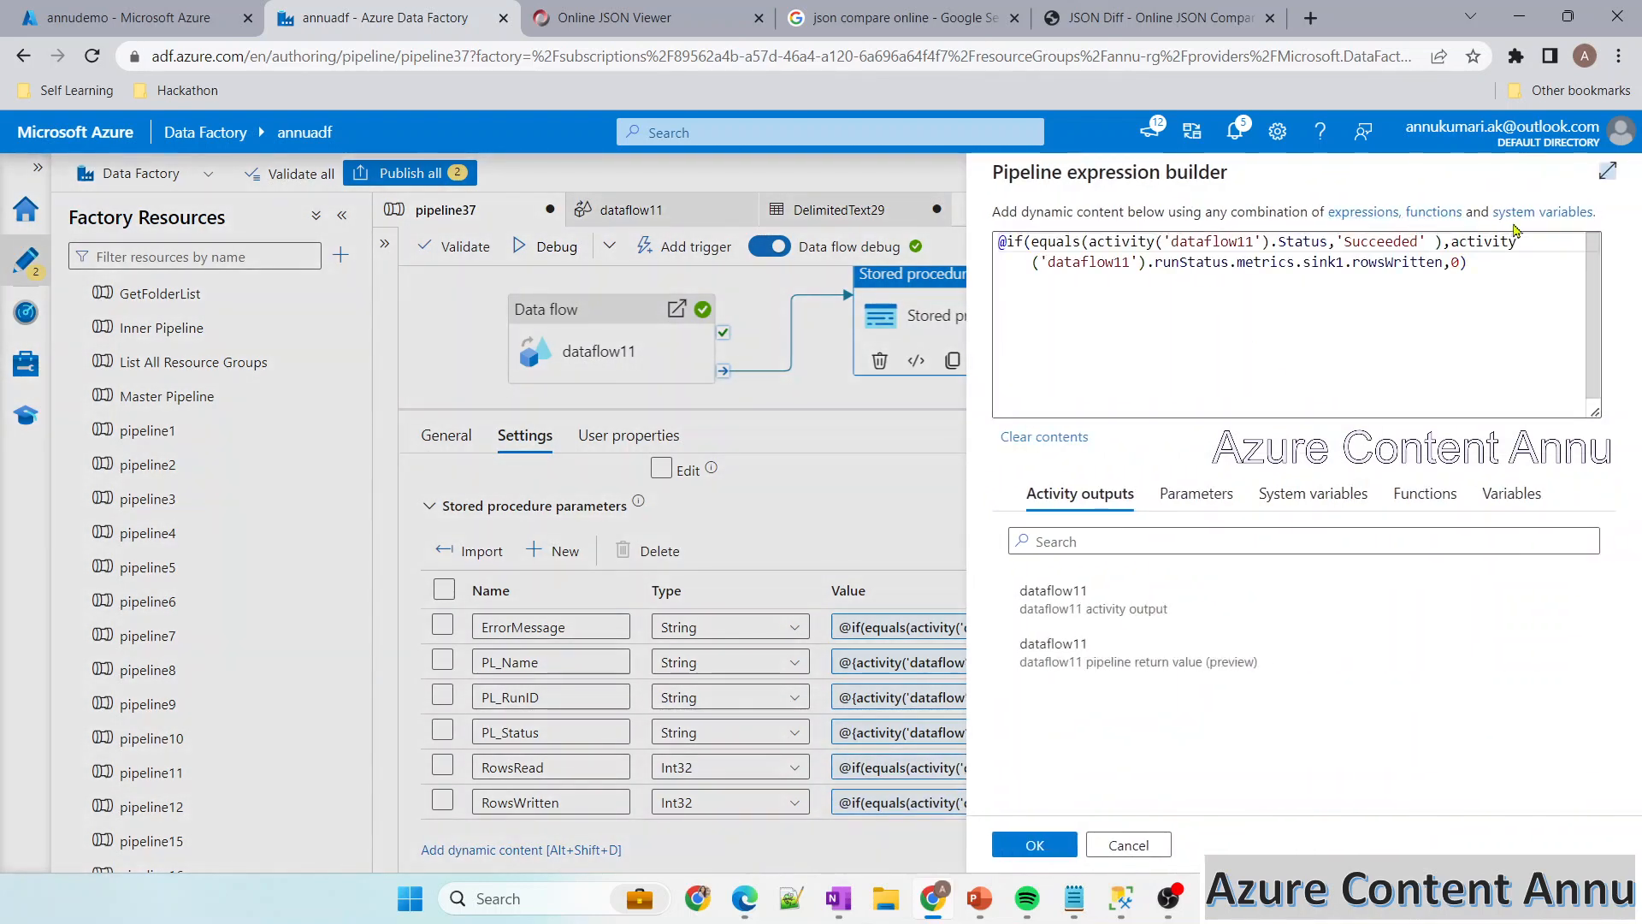
pyautogui.click(1153, 261)
pyautogui.write('Output')
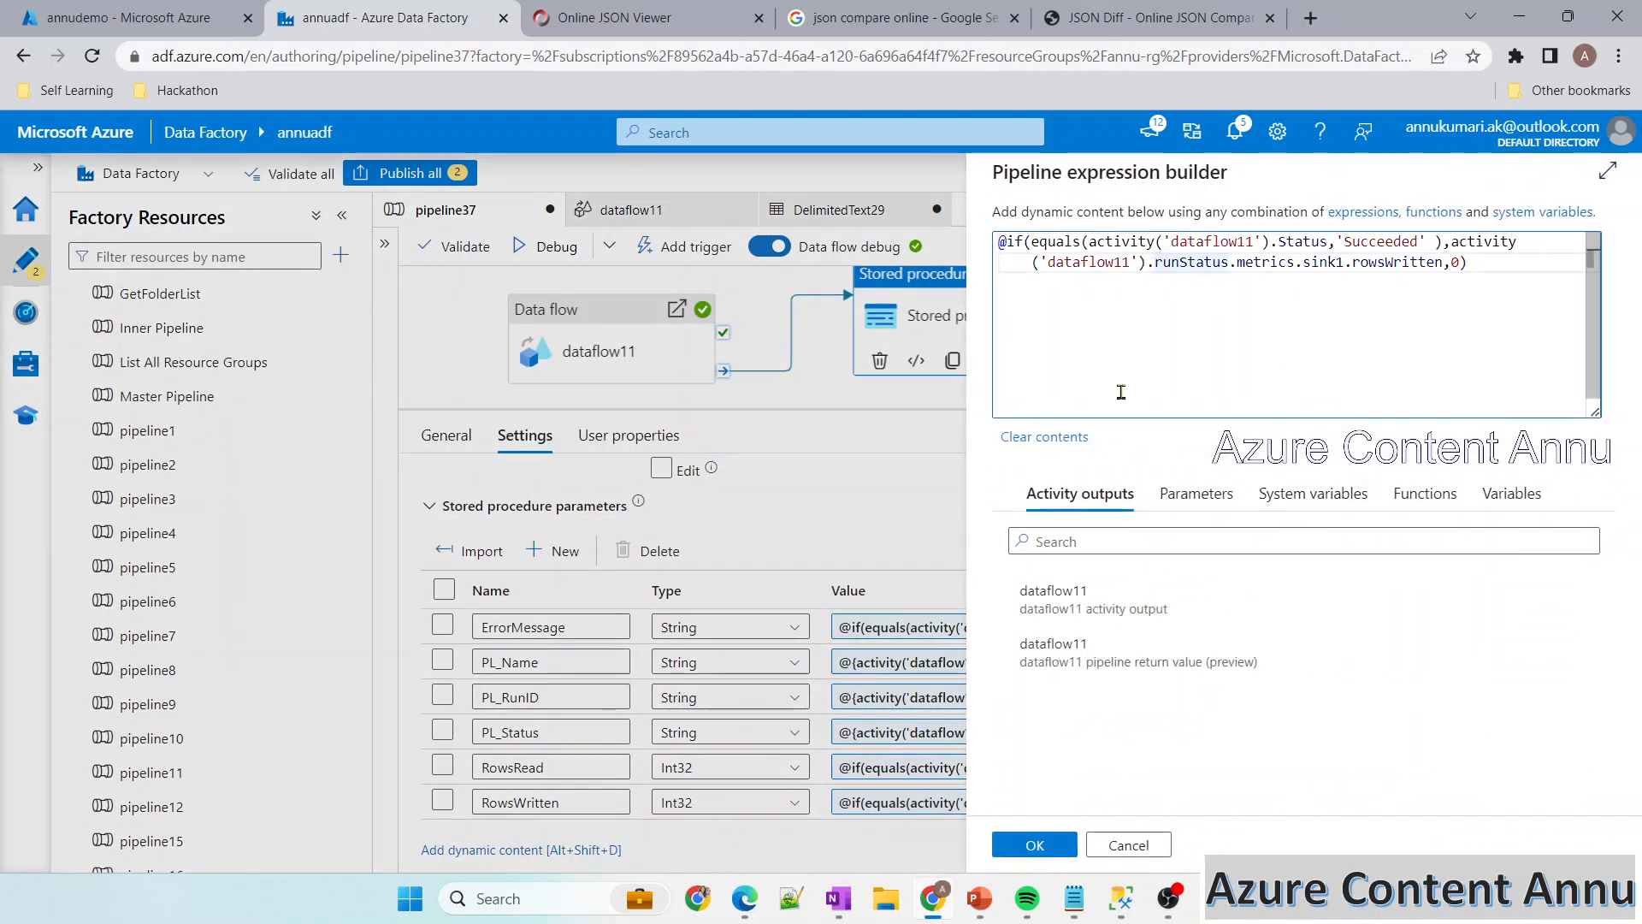
pyautogui.write('.Output')
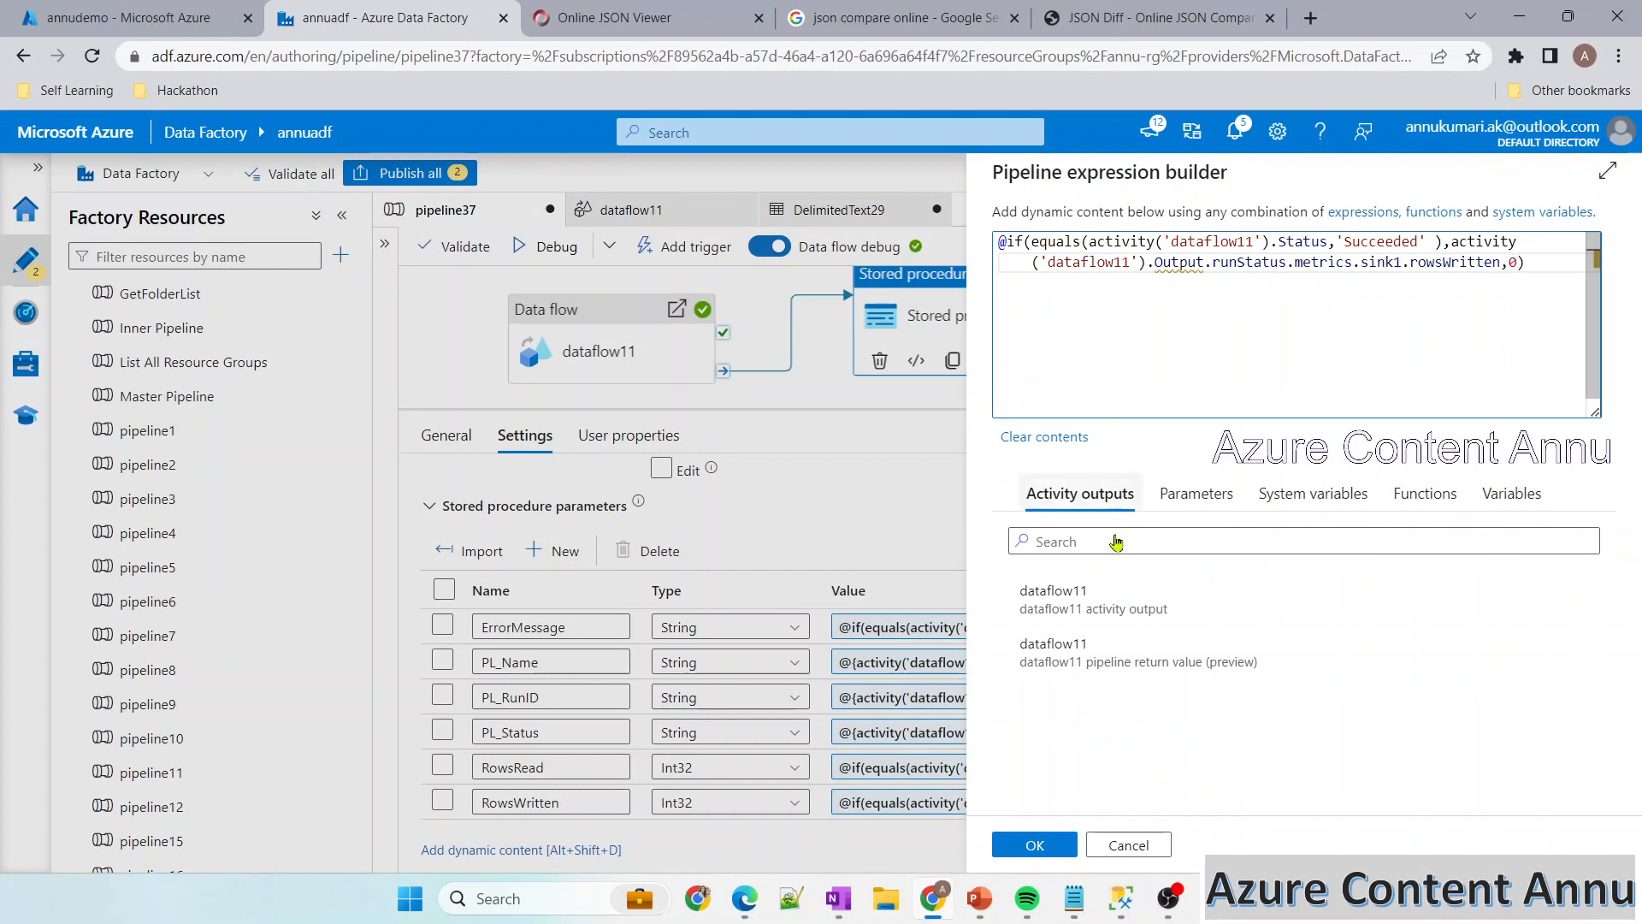
pyautogui.click(1034, 845)
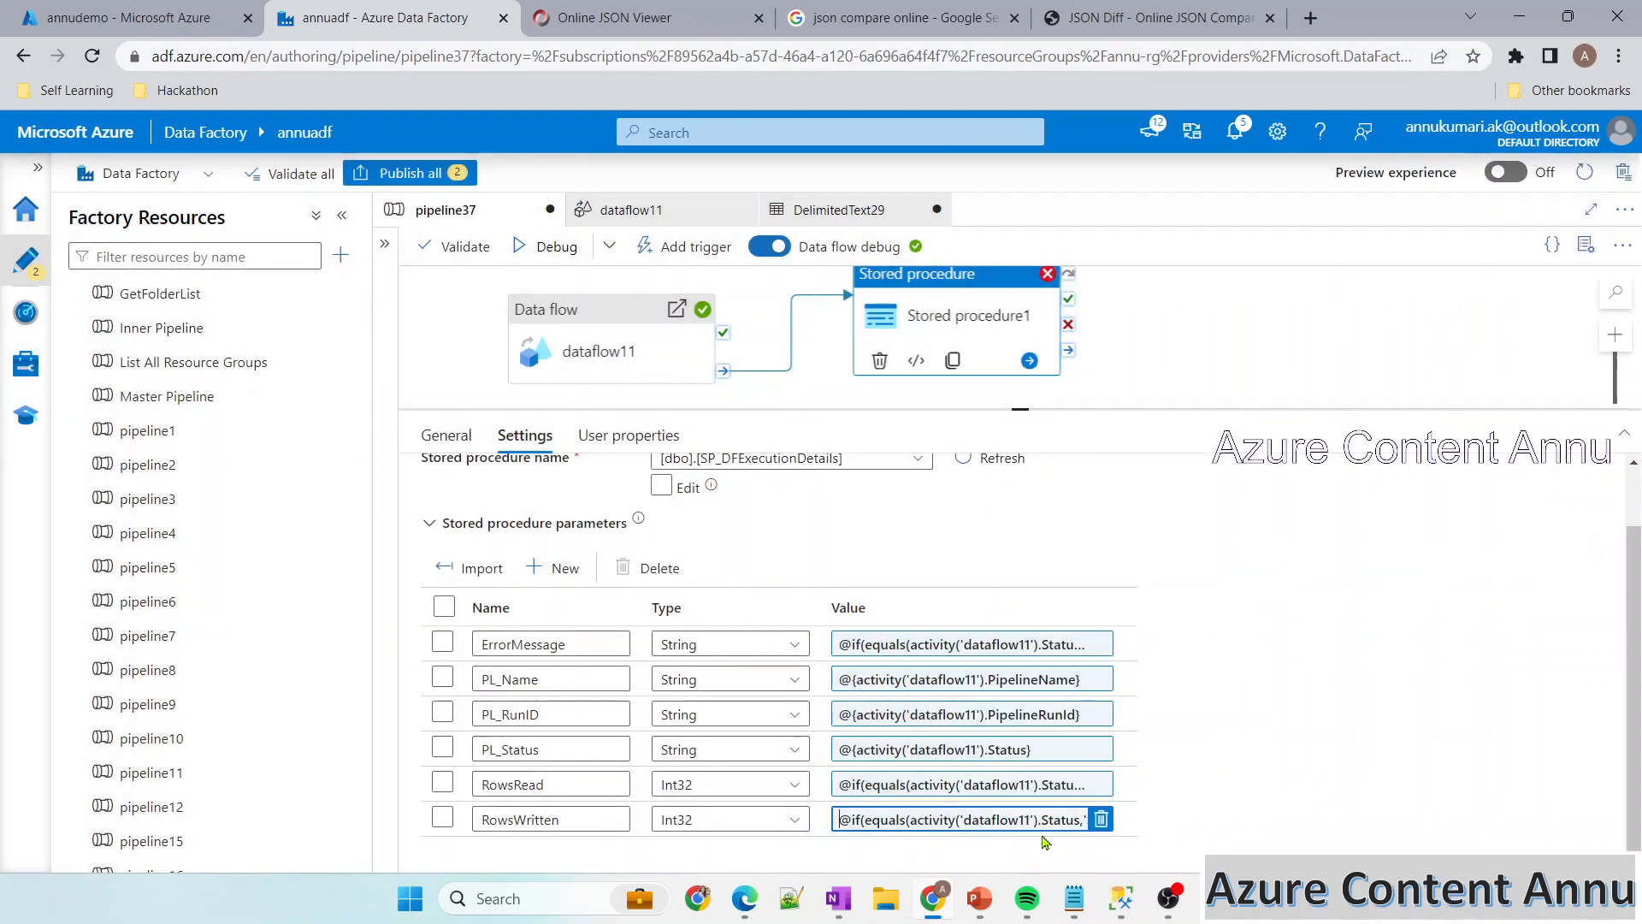
# Debug pipeline37 again with the corrected RowsWritten expression and refresh the output until the run finishes
pyautogui.click(552, 257)
pyautogui.click(850, 487)
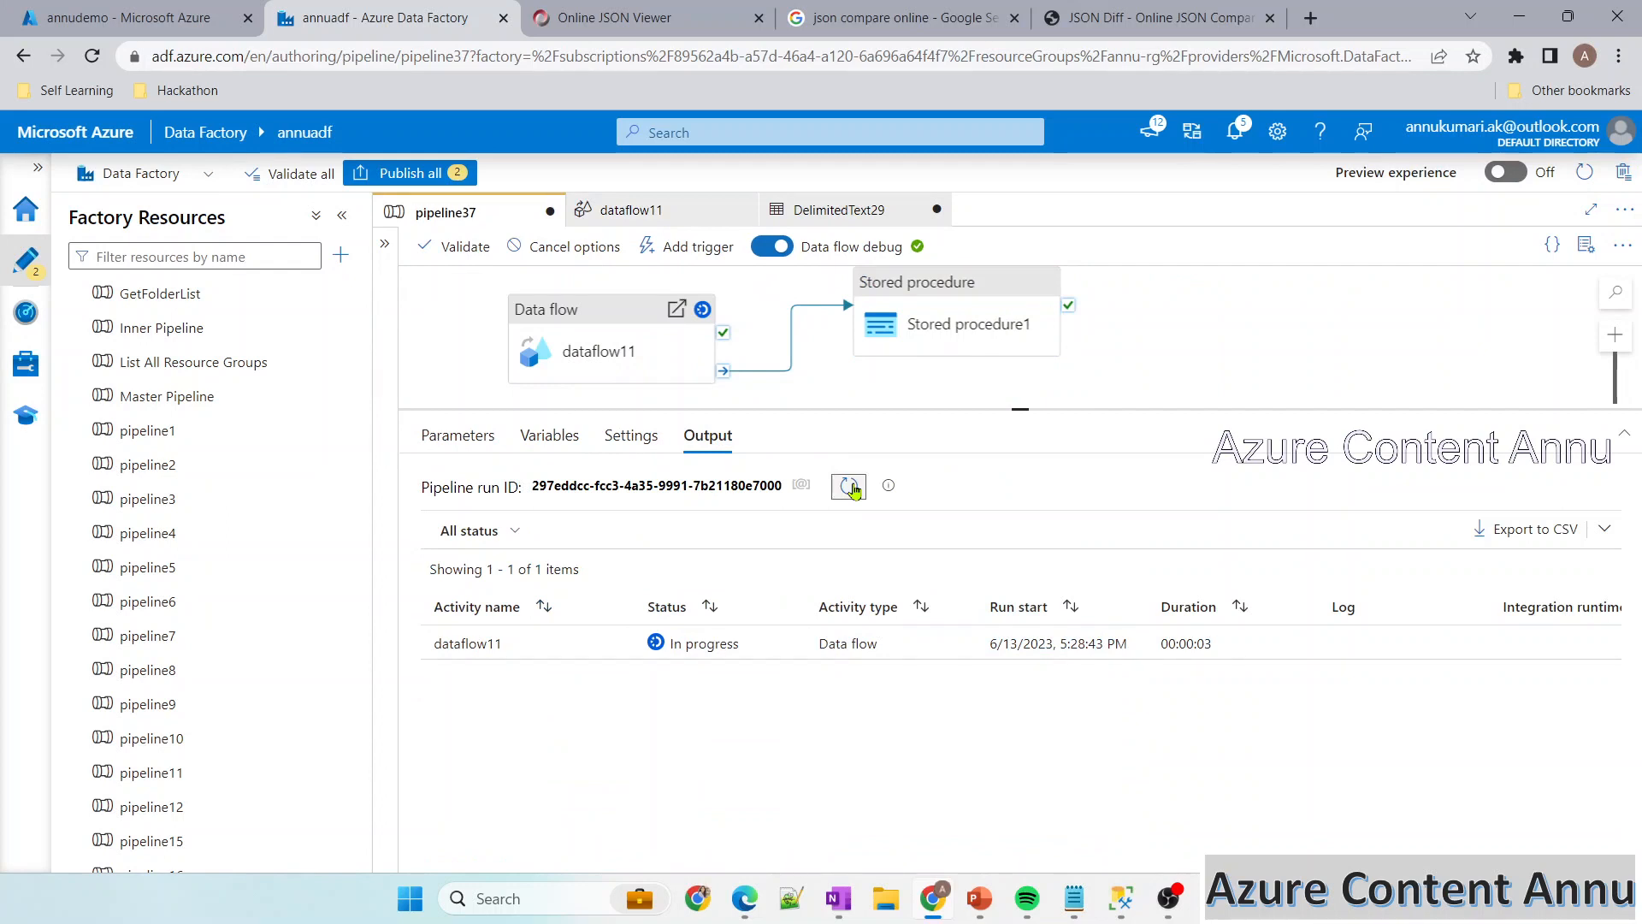
pyautogui.click(850, 486)
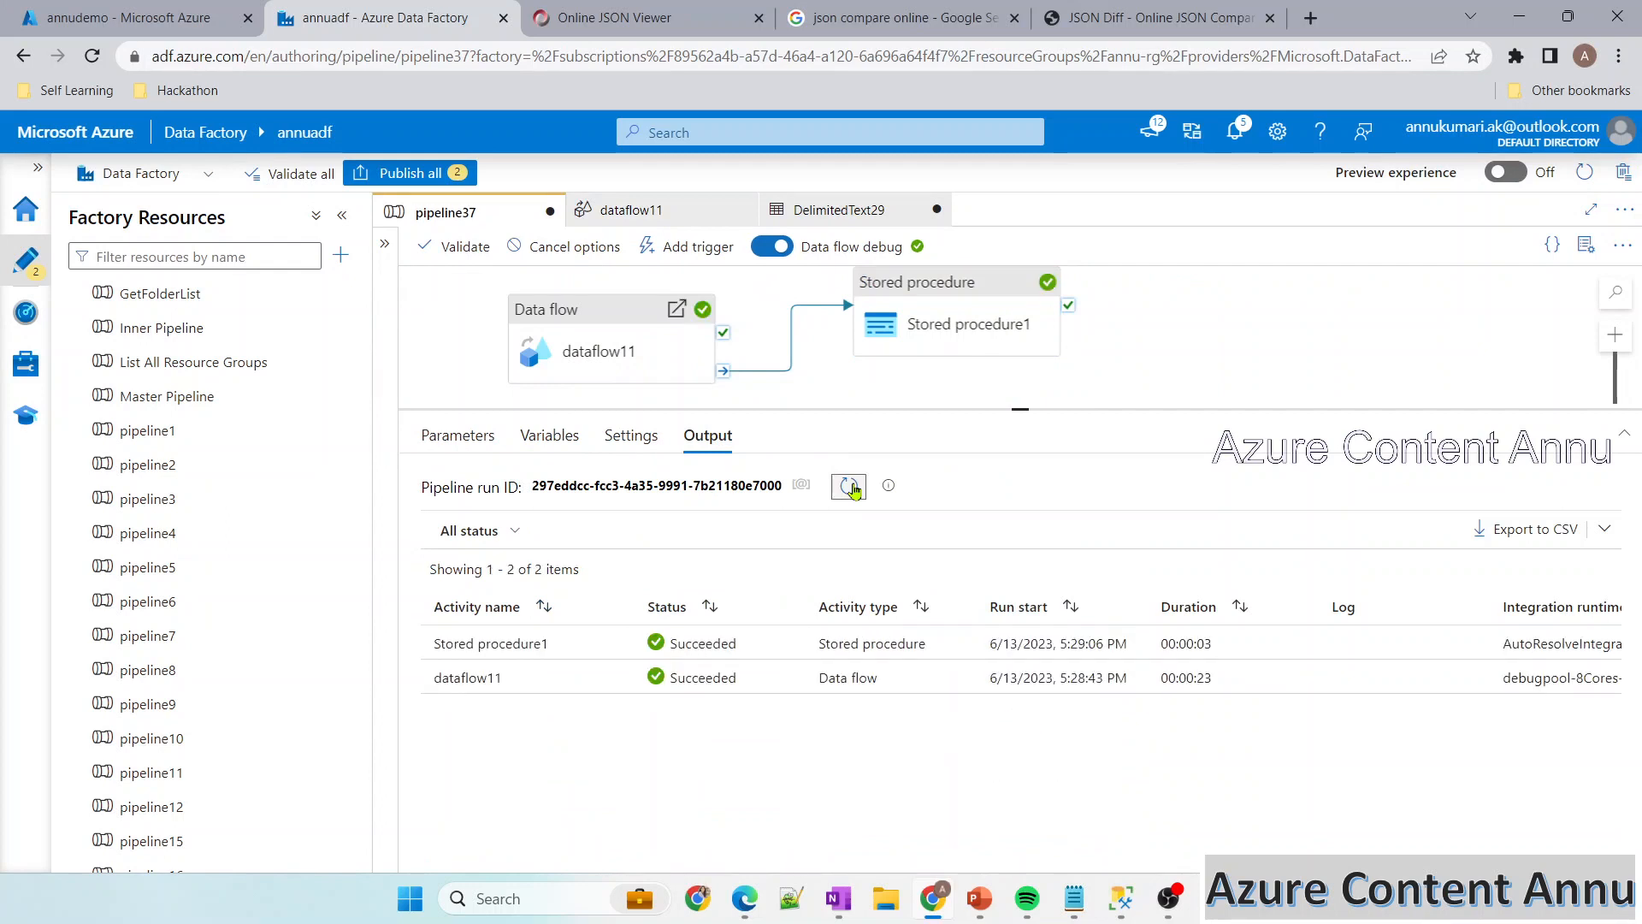
# Examine the ErrorMessage, PL_Name and PL_RunID values in the expanded input of Stored procedure1
pyautogui.moveTo(587, 647)
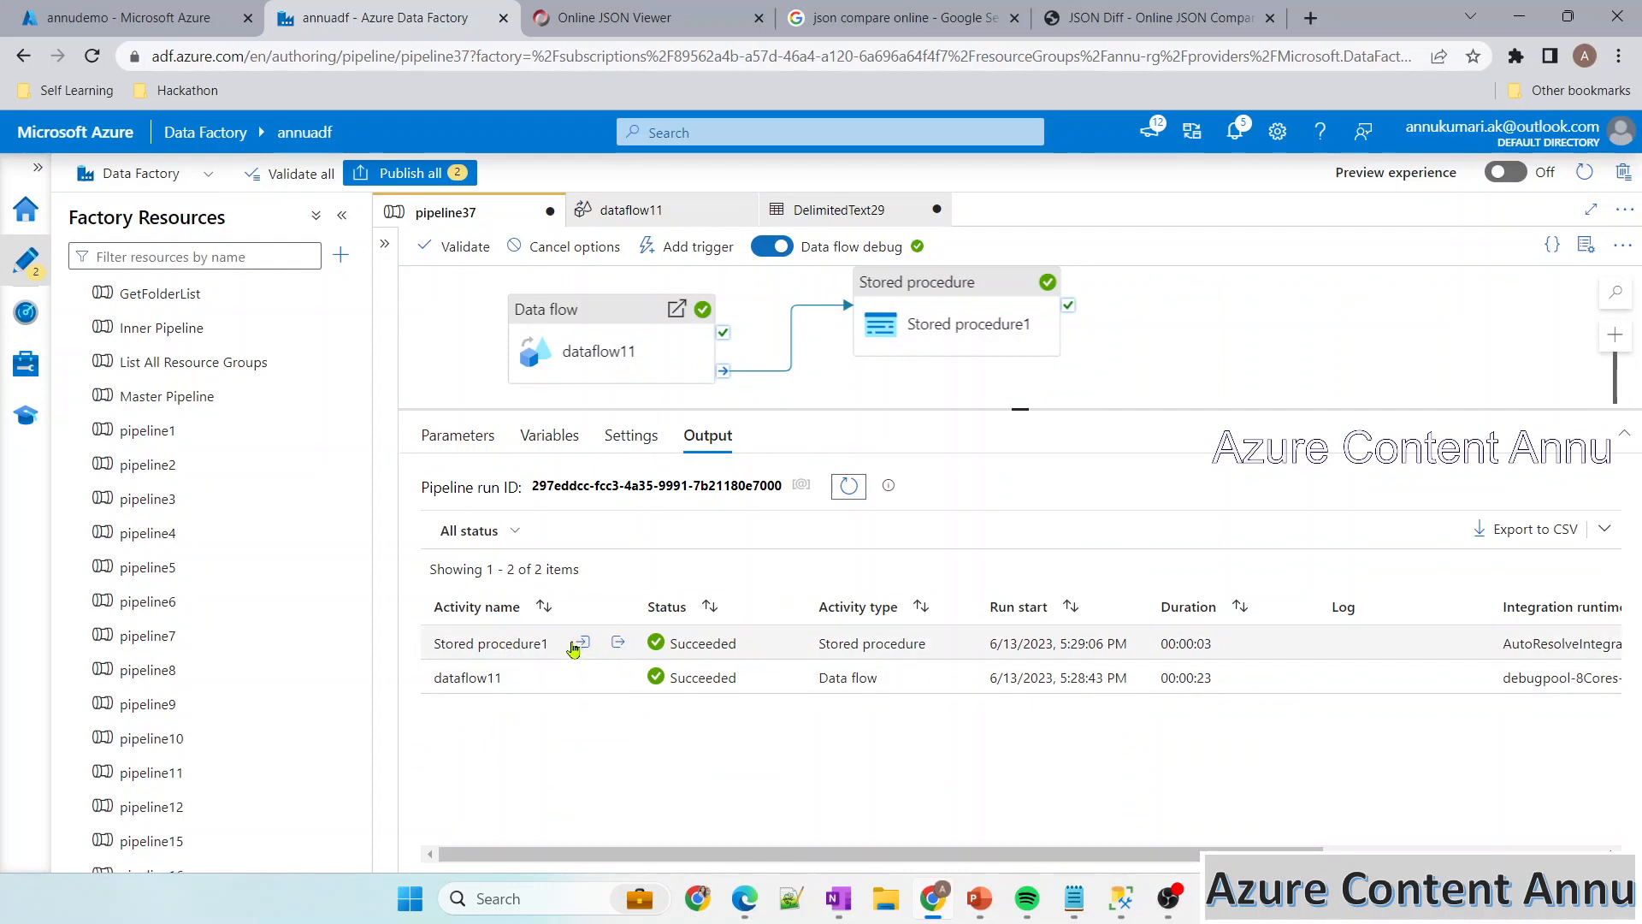
pyautogui.click(580, 643)
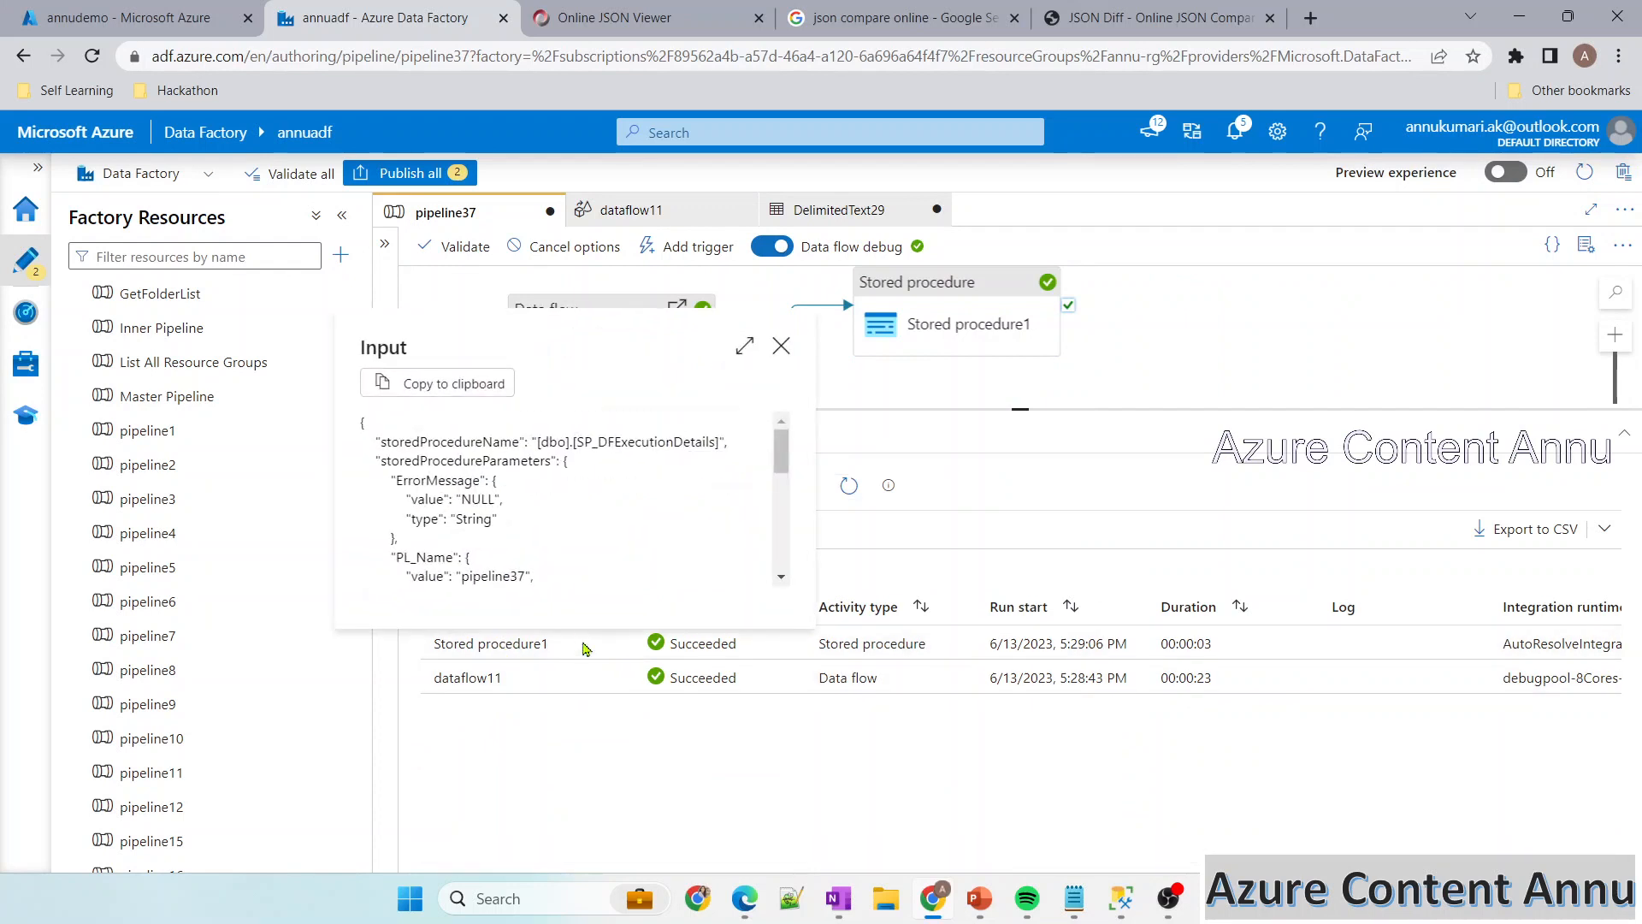
pyautogui.click(747, 346)
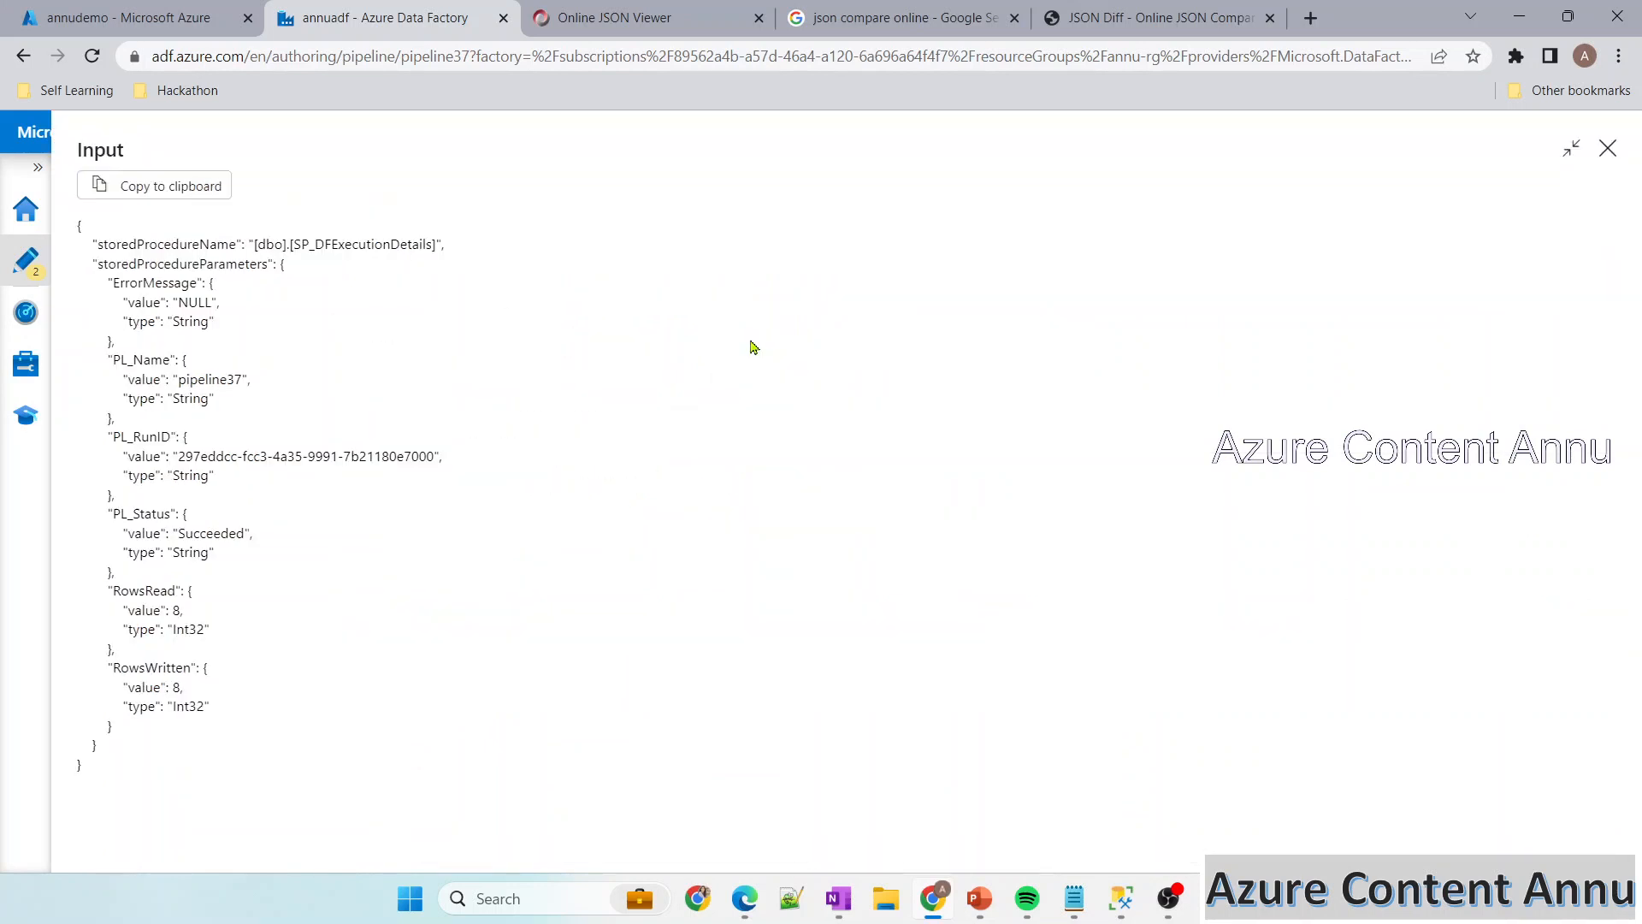
pyautogui.doubleClick(201, 305)
pyautogui.doubleClick(190, 378)
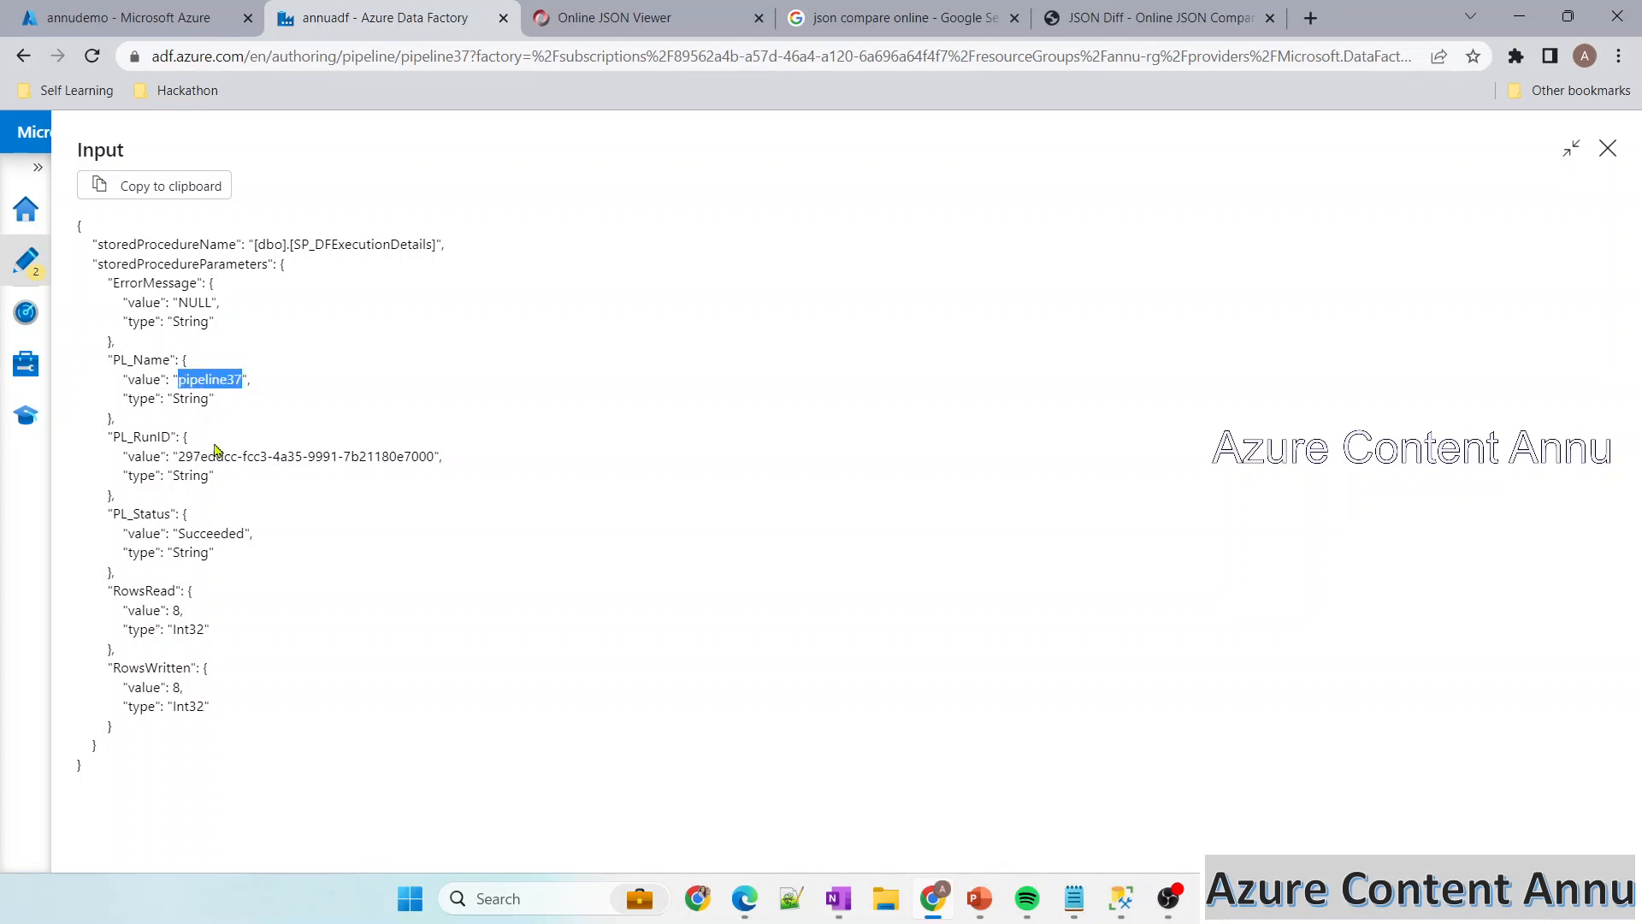
pyautogui.moveTo(183, 456); pyautogui.dragTo(436, 446)
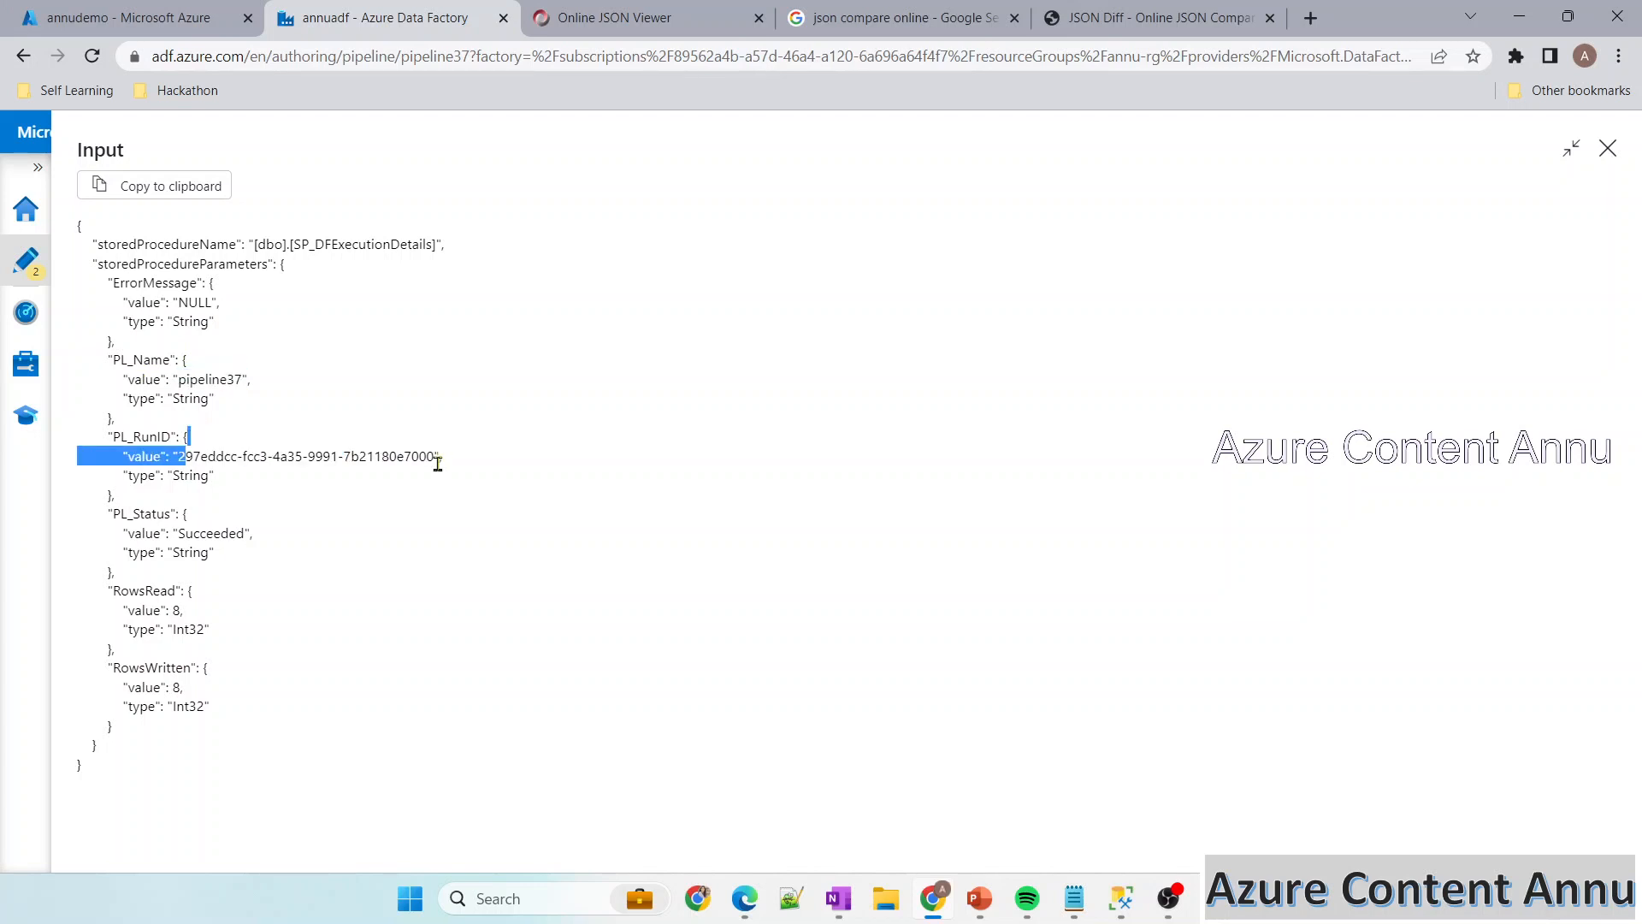
pyautogui.click(652, 542)
pyautogui.click(1608, 148)
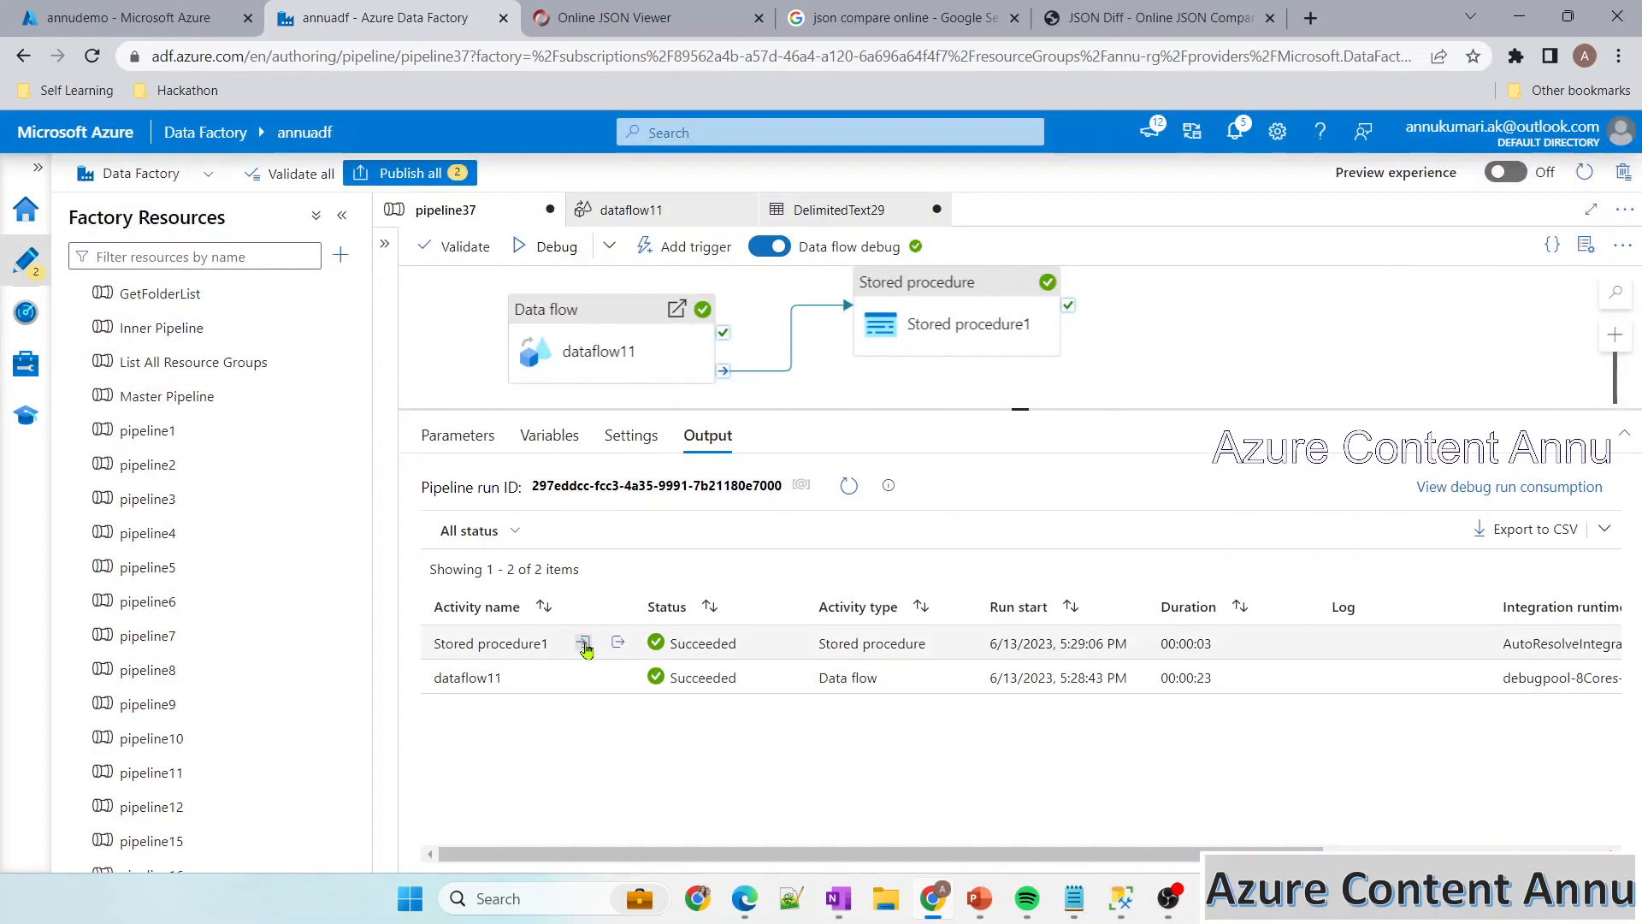
# Reopen Stored procedure1's expanded input and check the PL_Status, RowsRead and RowsWritten values
pyautogui.click(582, 644)
pyautogui.click(743, 347)
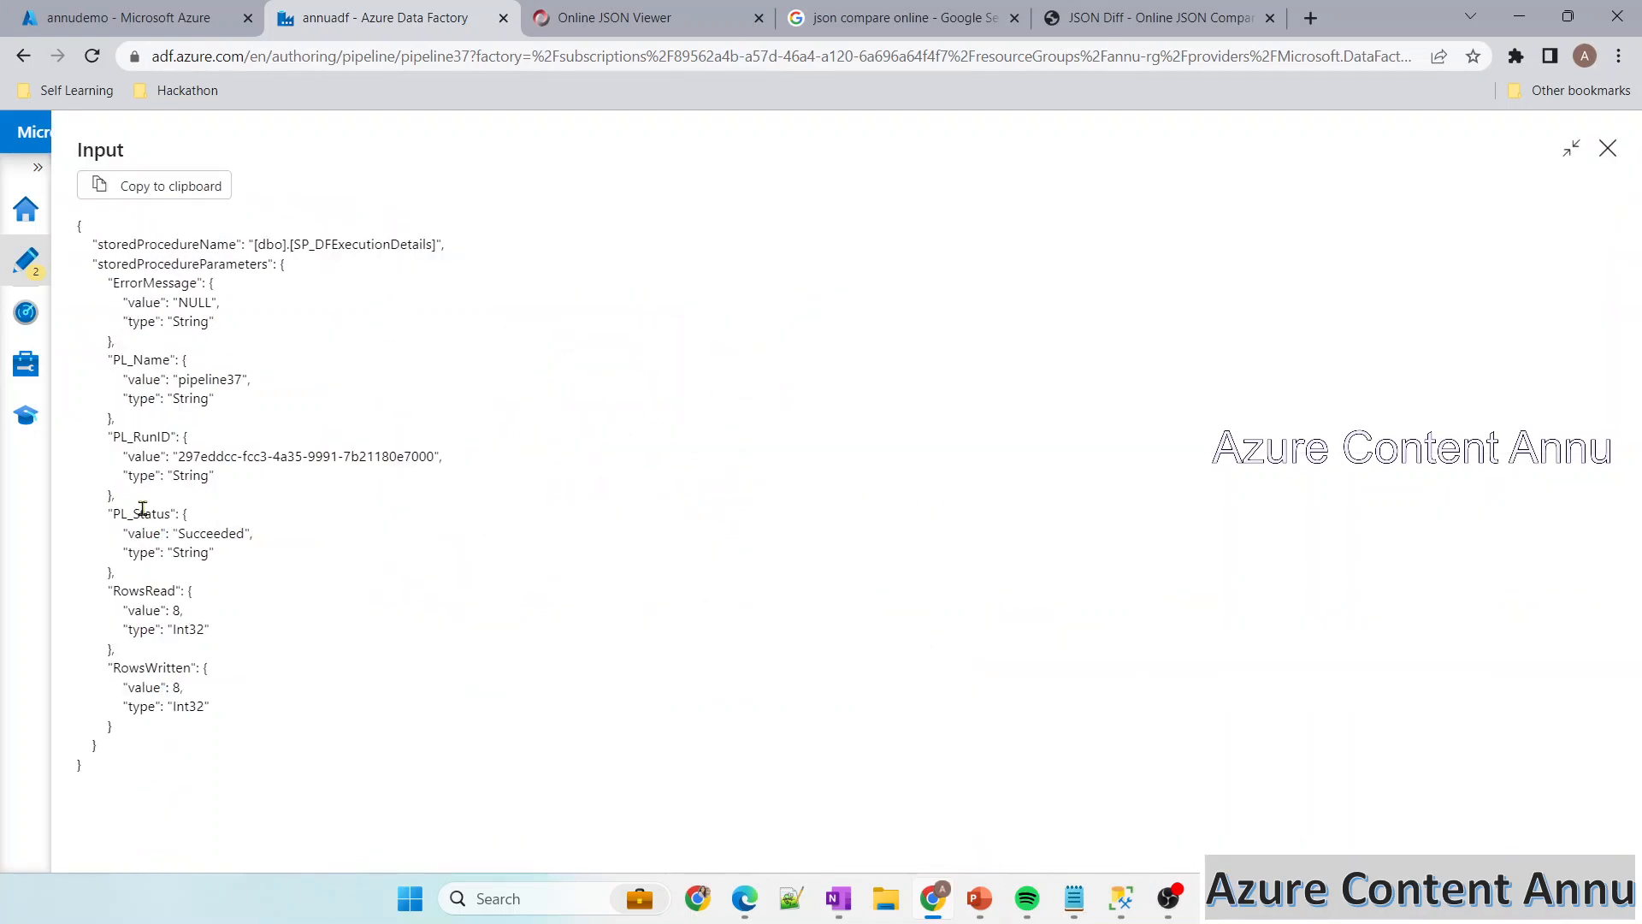
pyautogui.doubleClick(200, 535)
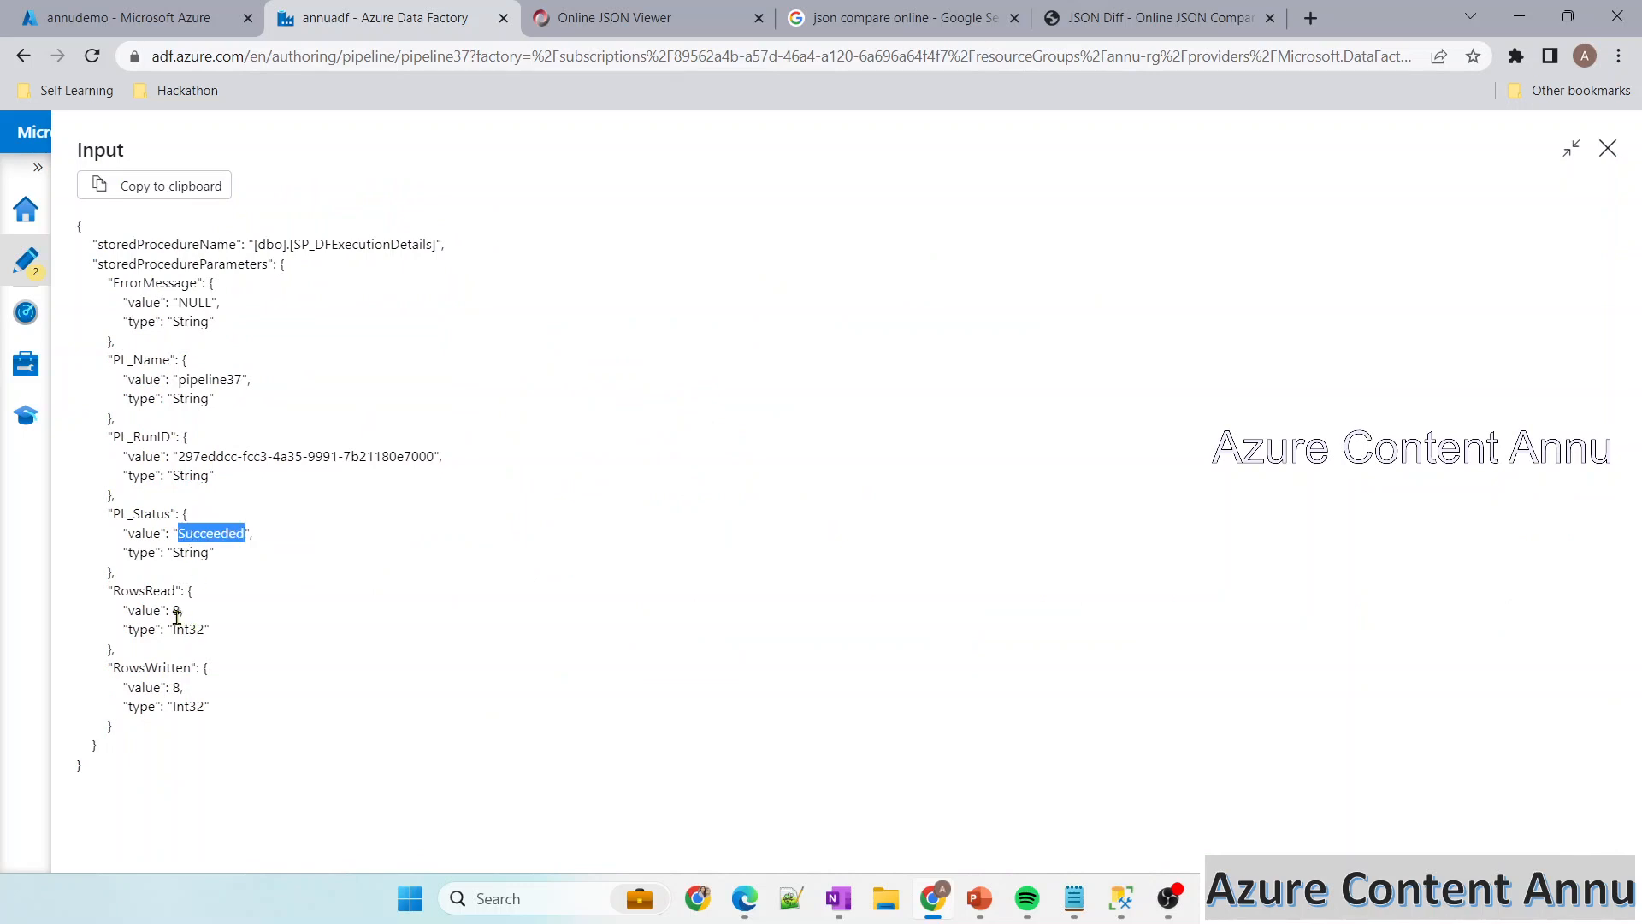
pyautogui.moveTo(170, 610); pyautogui.dragTo(183, 611)
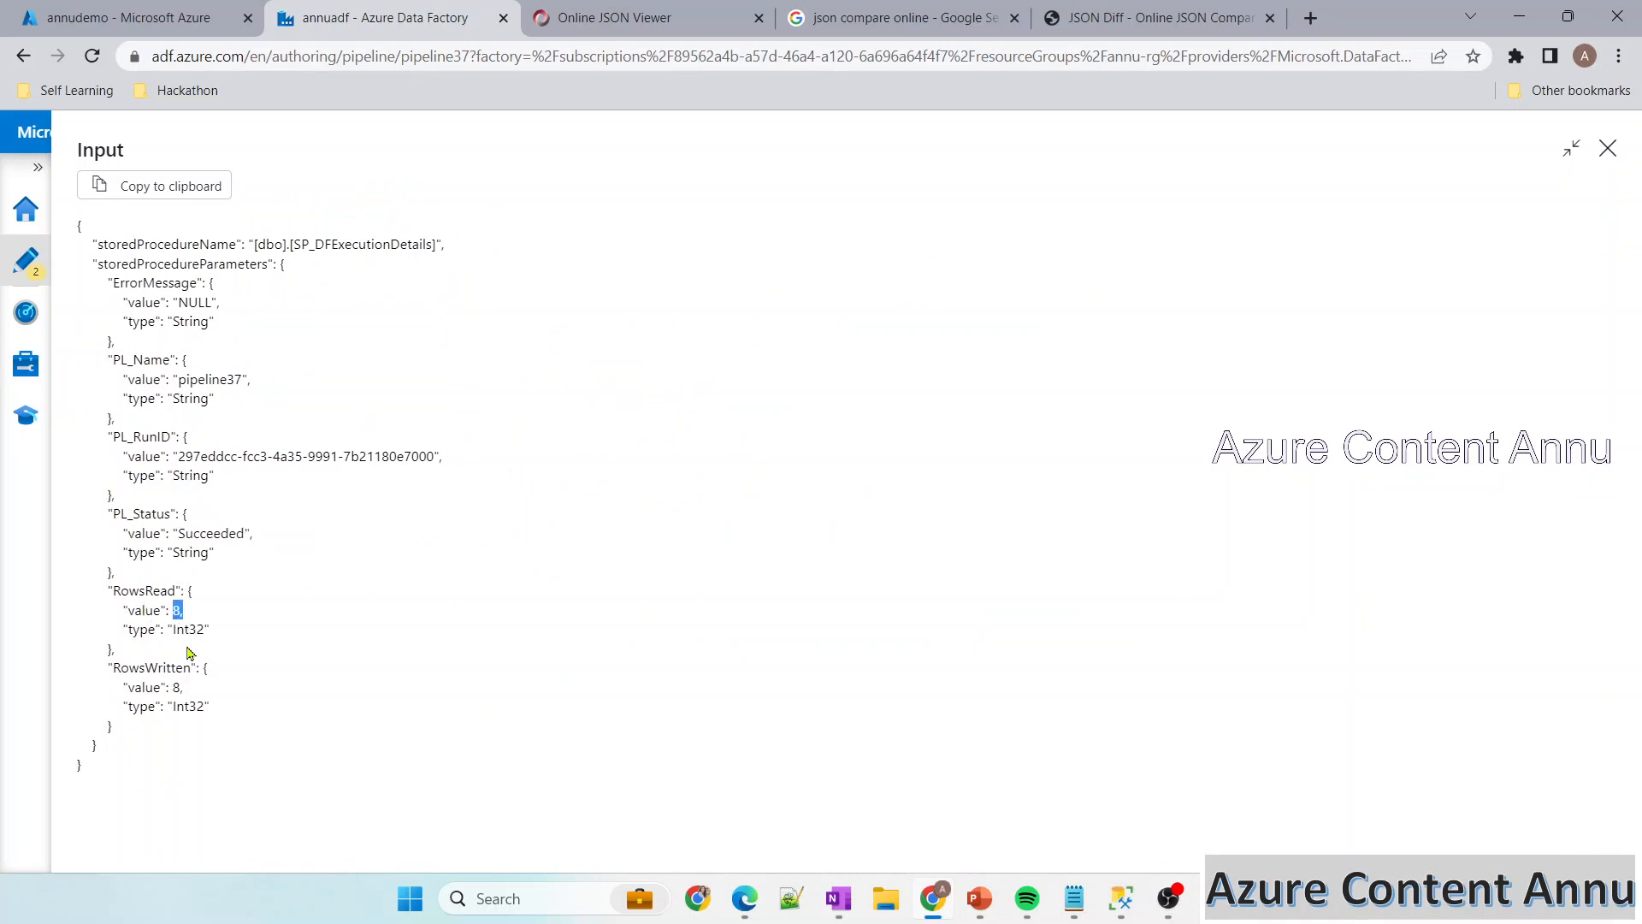
pyautogui.moveTo(165, 686); pyautogui.dragTo(184, 689)
pyautogui.click(1608, 153)
# Run the selected query on dbo.DF_ExecutionDetails in SQL Server Management Studio and return to Data Factory
pyautogui.click(1120, 897)
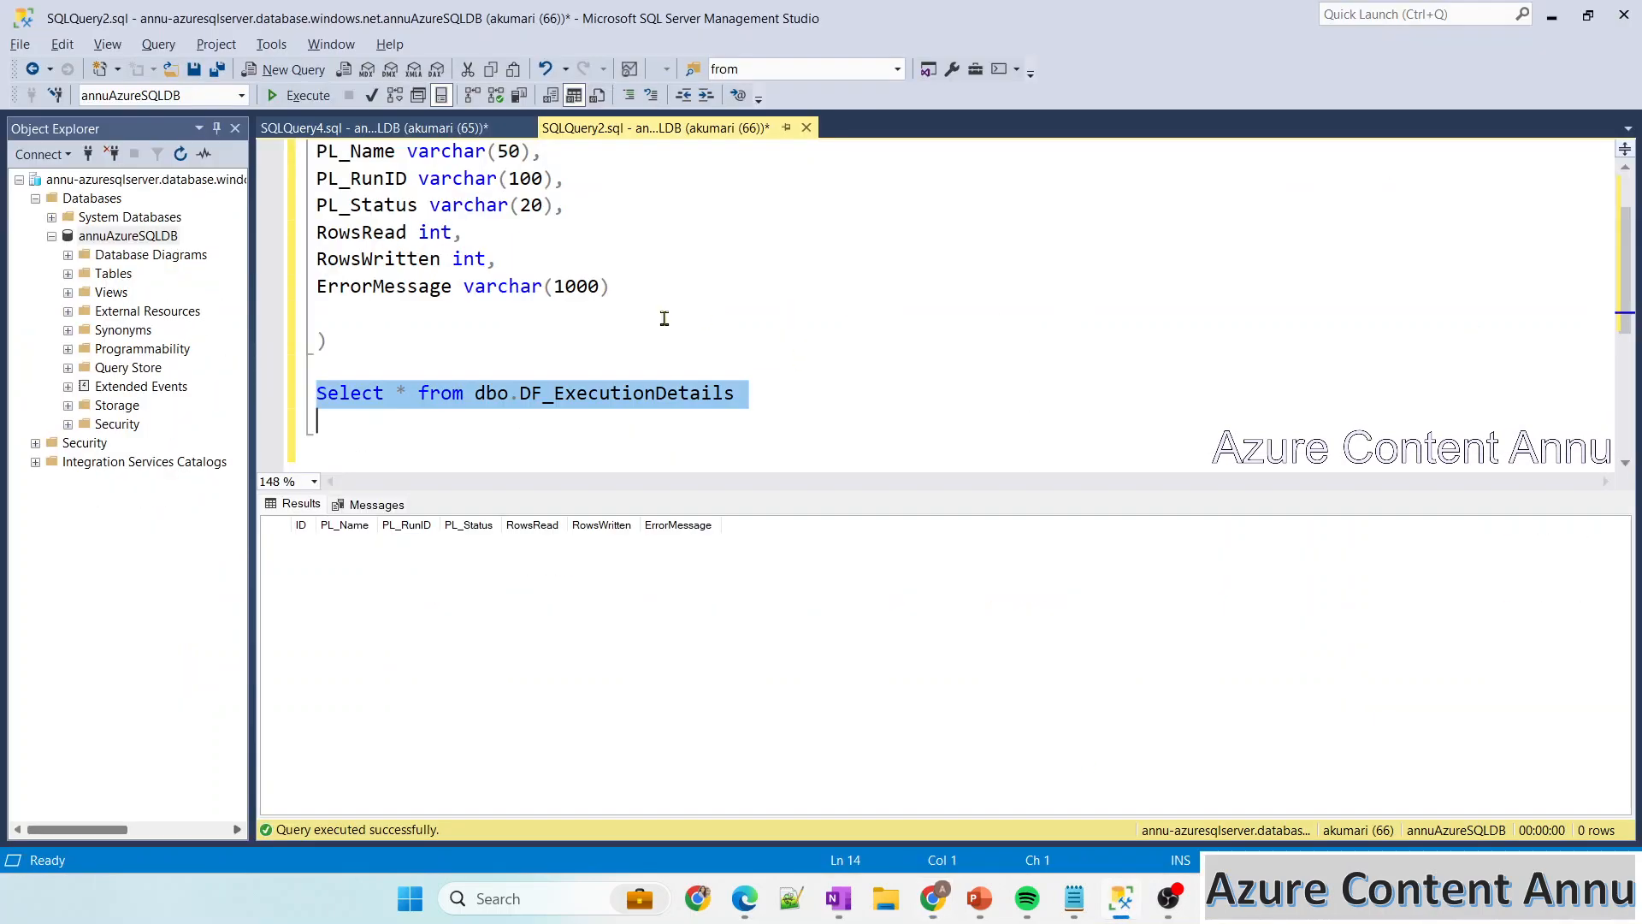
pyautogui.click(295, 95)
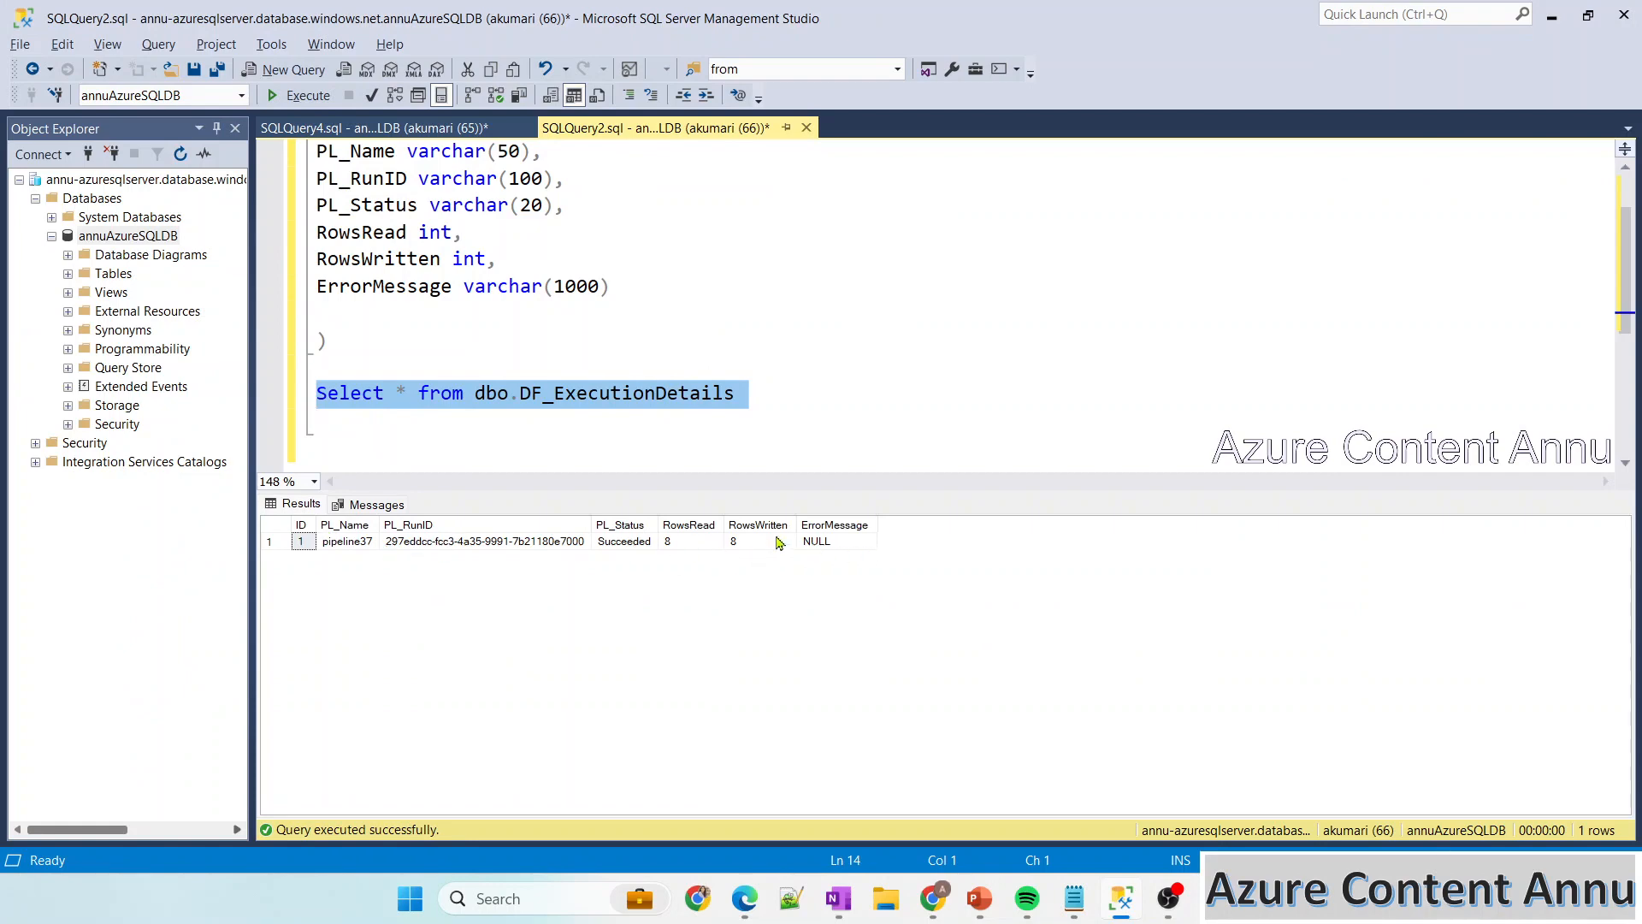
pyautogui.hotkey('alt', 'Tab')
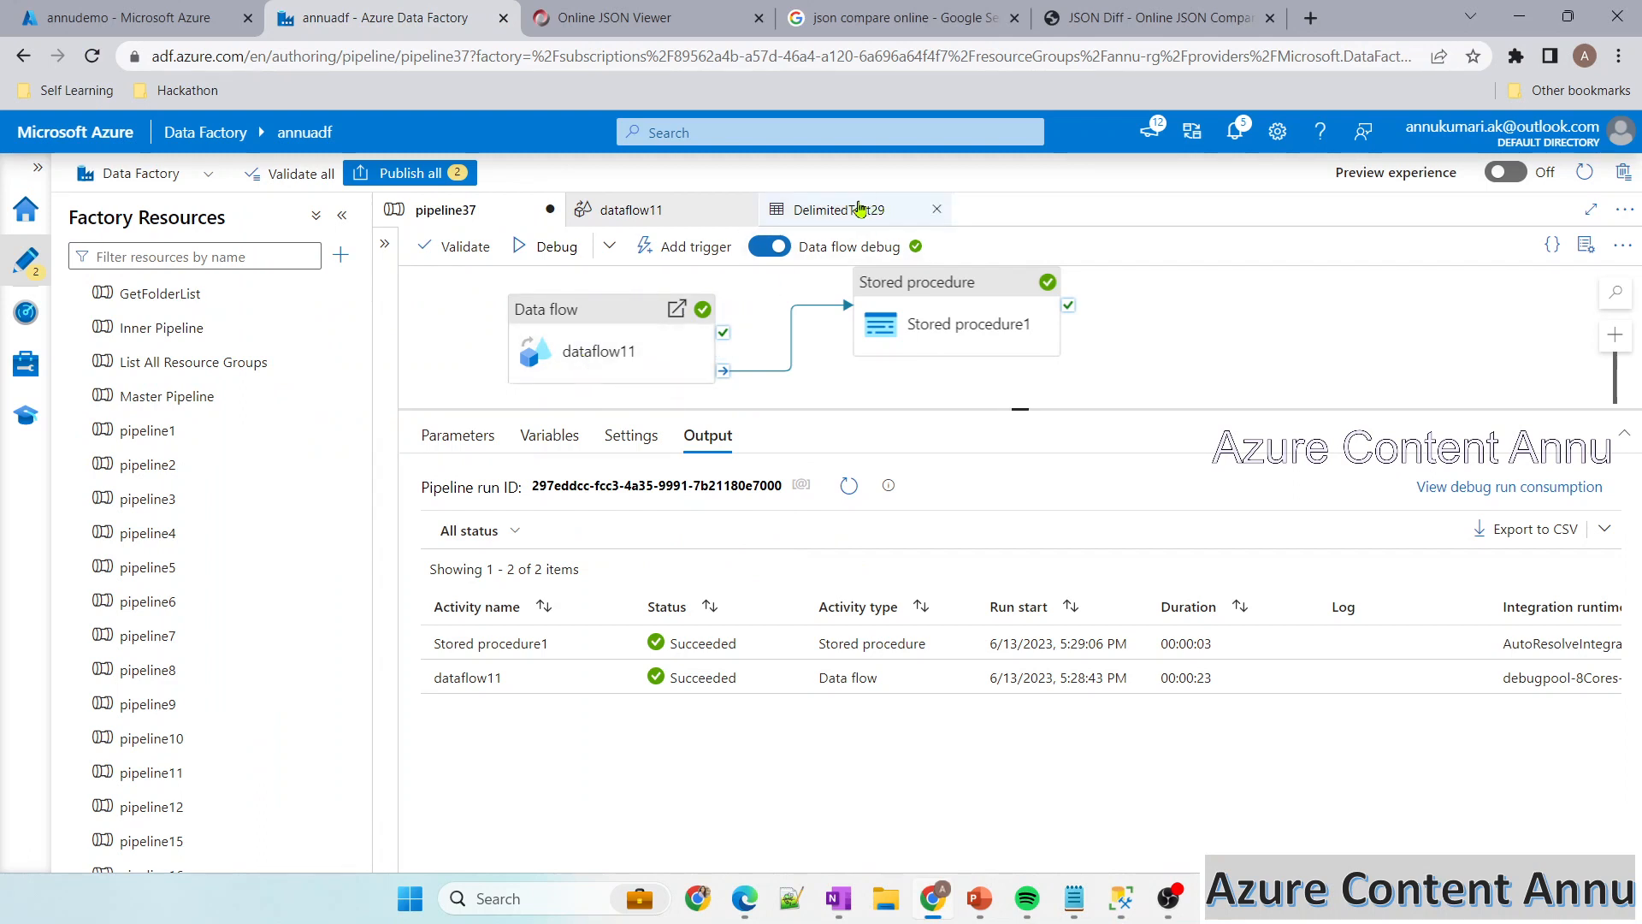
# Change the DelimitedText29 dataset's file name to oddEven1.csv and compare it with the files in the annudemo container
pyautogui.click(816, 213)
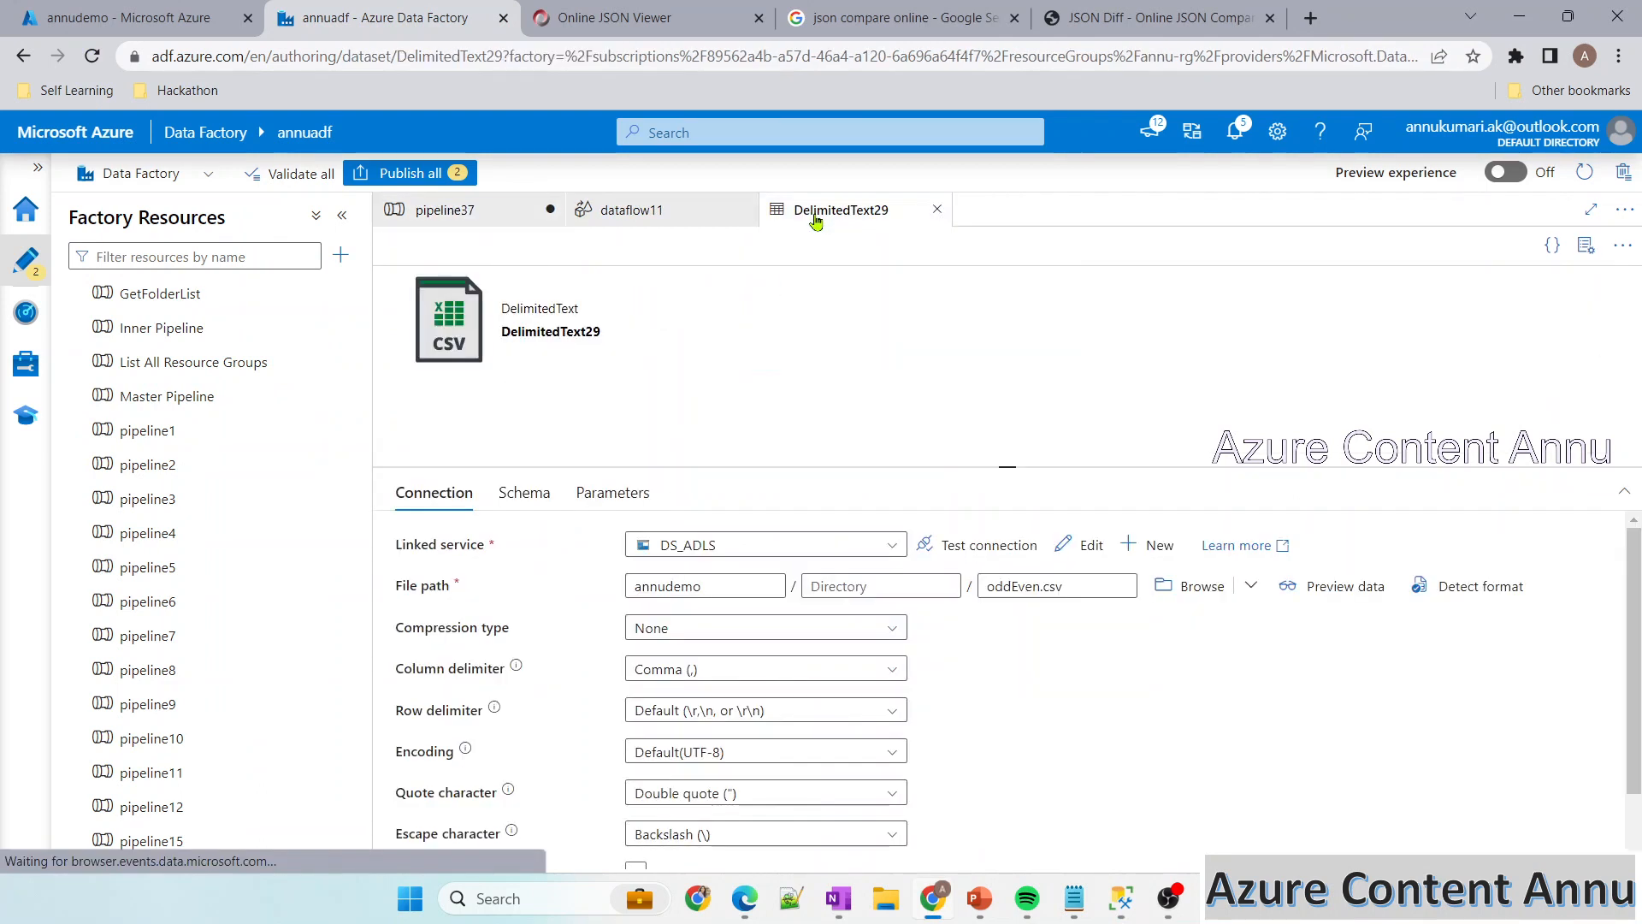
pyautogui.click(1043, 585)
pyautogui.write('1')
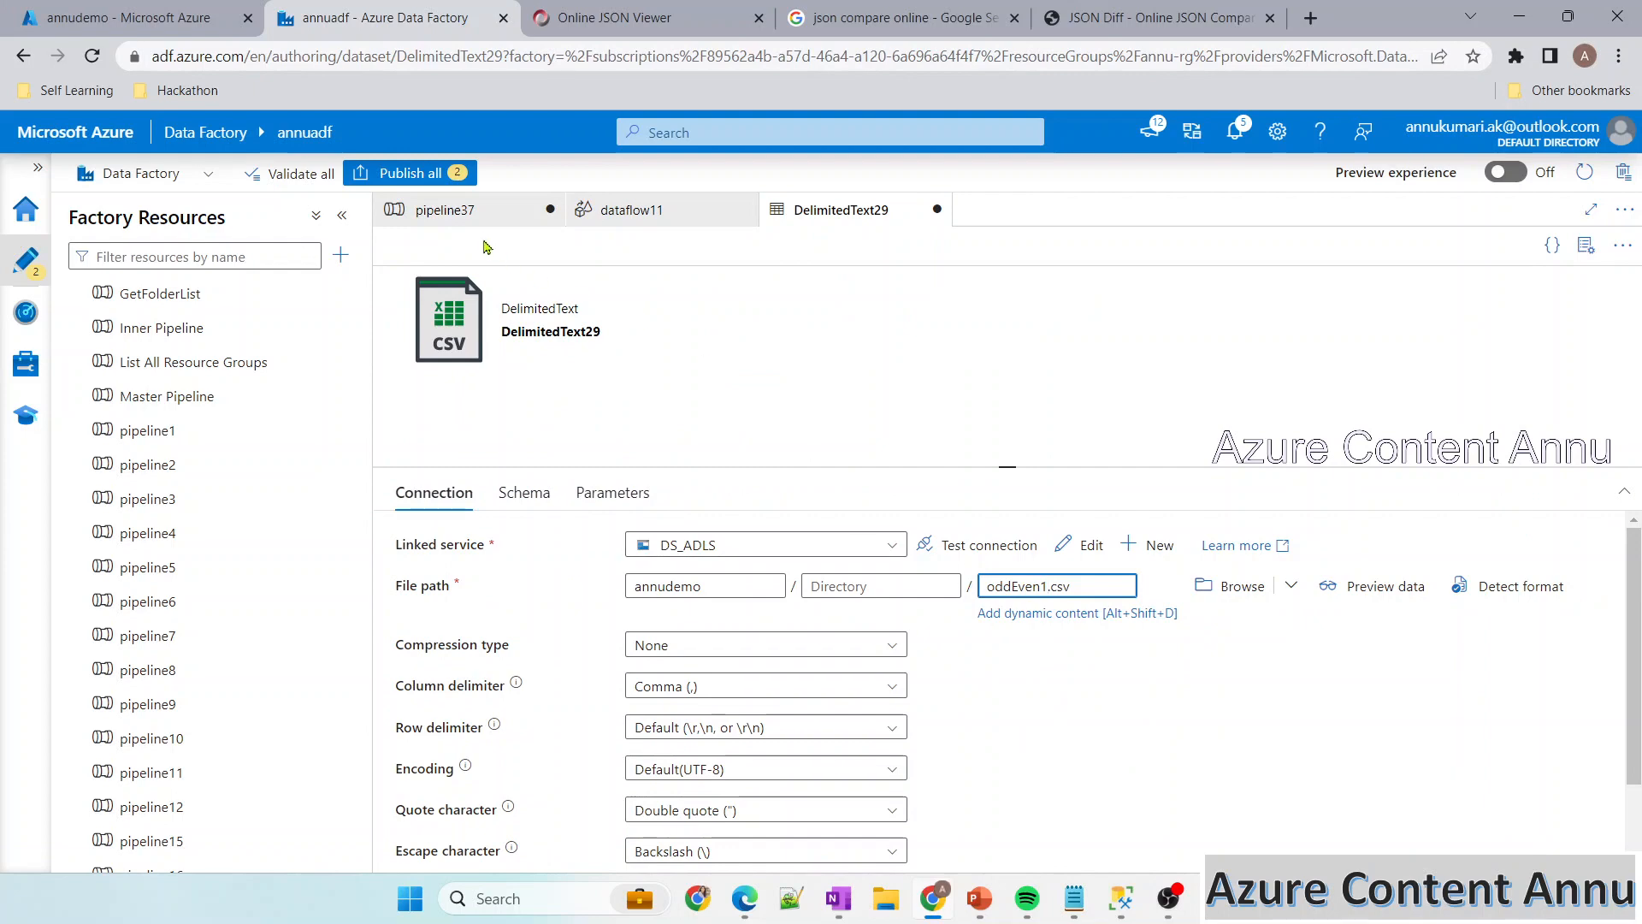
pyautogui.click(1029, 652)
pyautogui.click(122, 12)
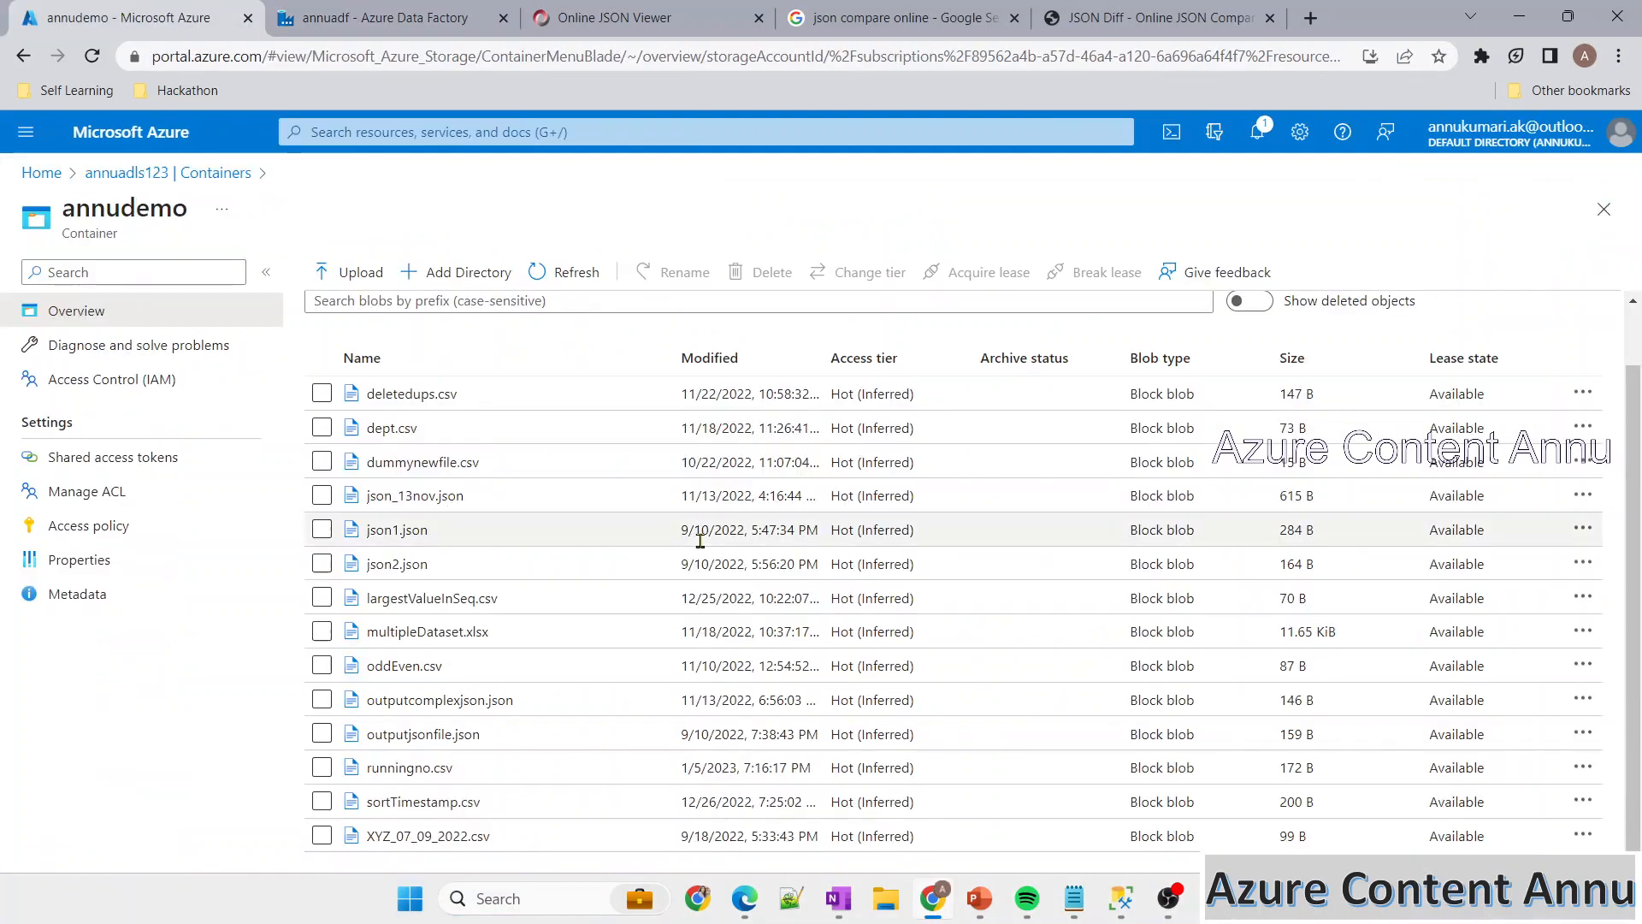
pyautogui.click(386, 15)
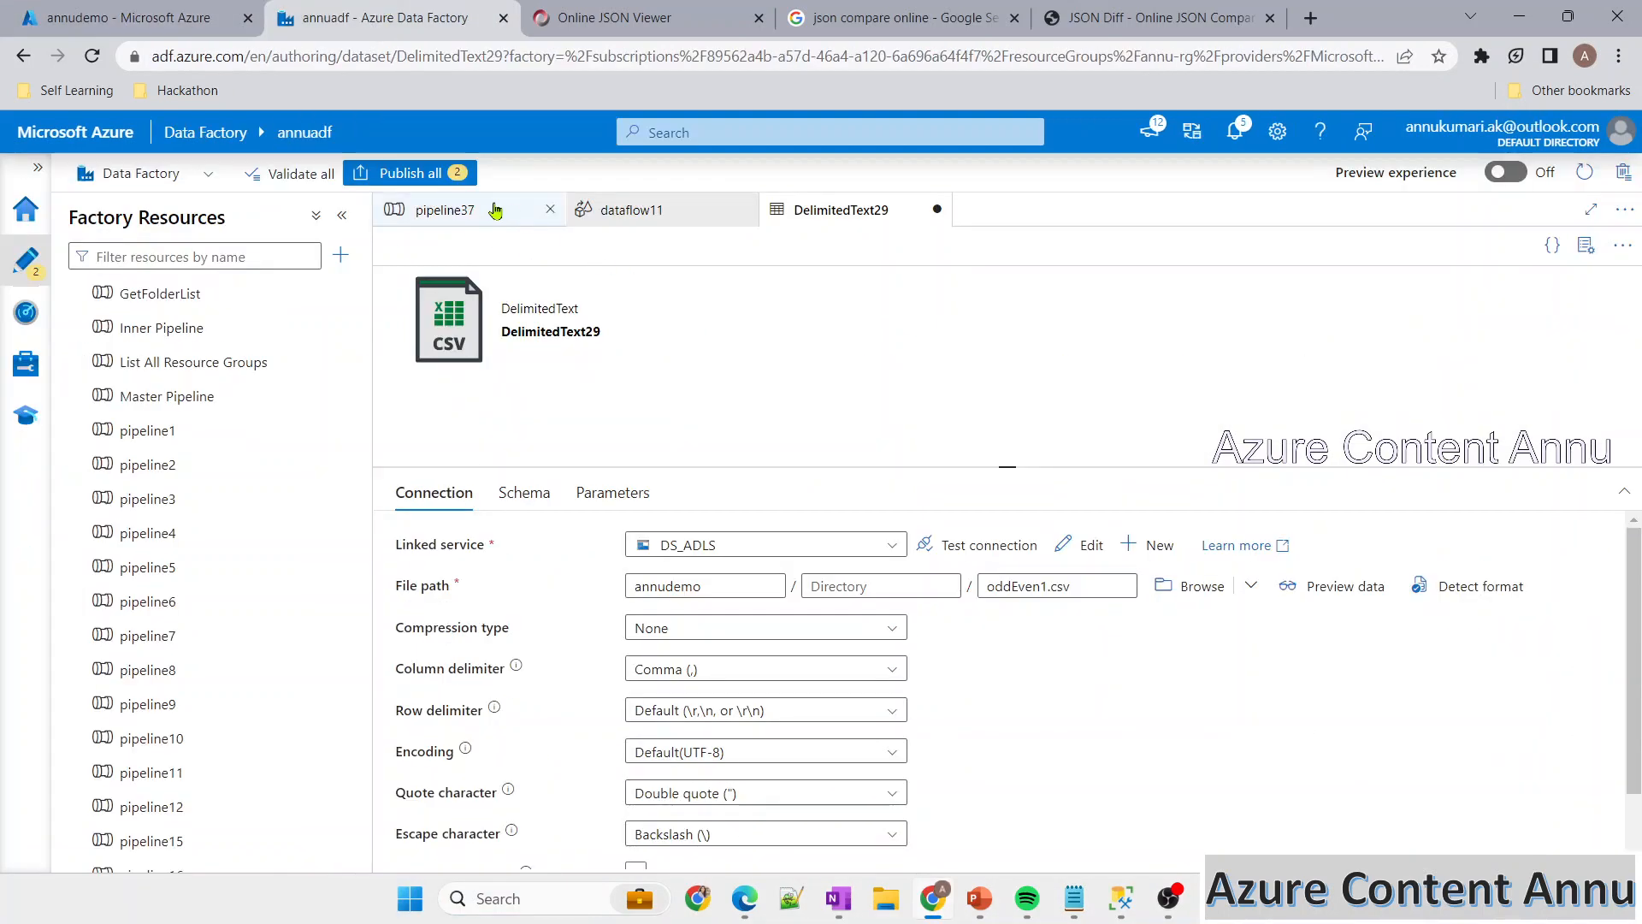
# Debug pipeline37 with the oddEven1.csv source file and refresh the output until both activities finish
pyautogui.click(445, 210)
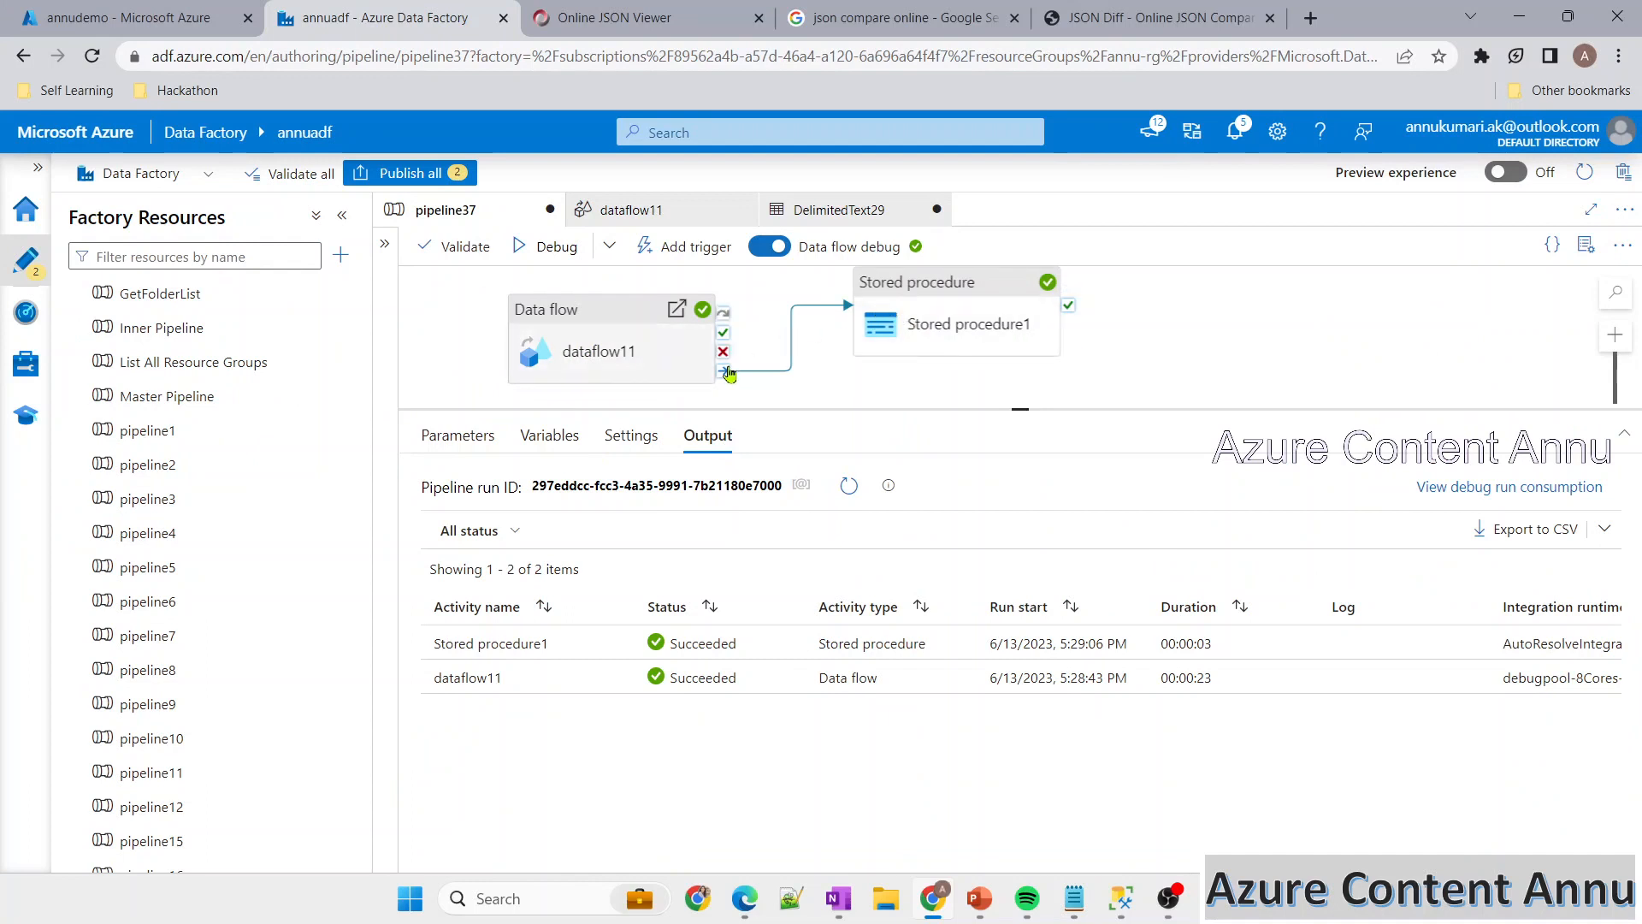
pyautogui.click(537, 246)
pyautogui.click(851, 486)
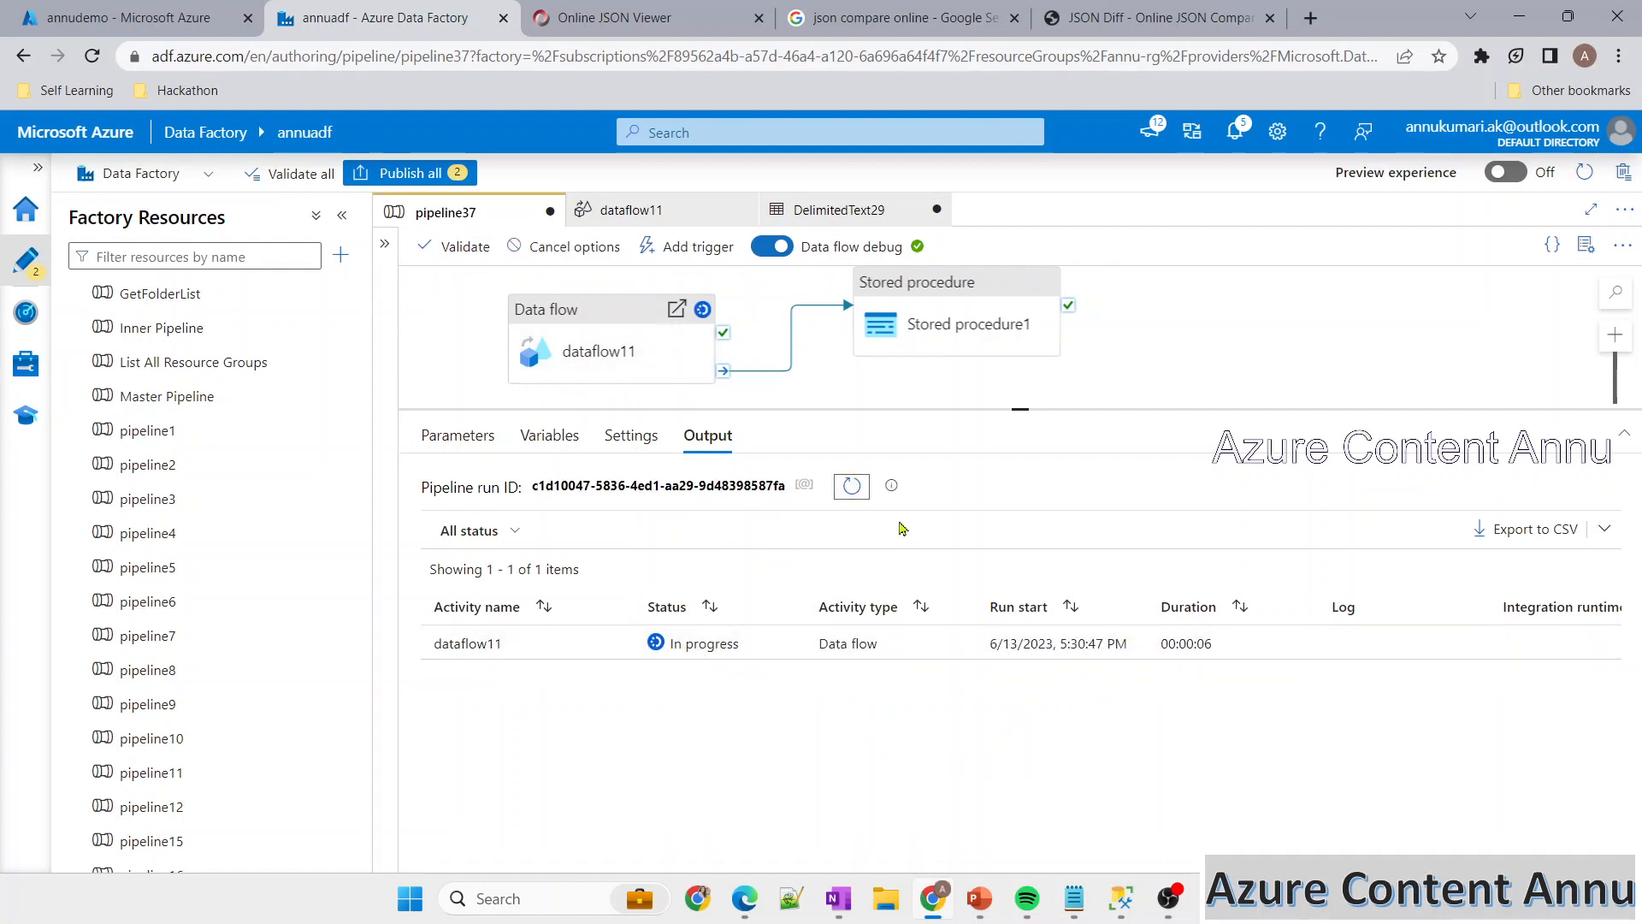
pyautogui.click(851, 486)
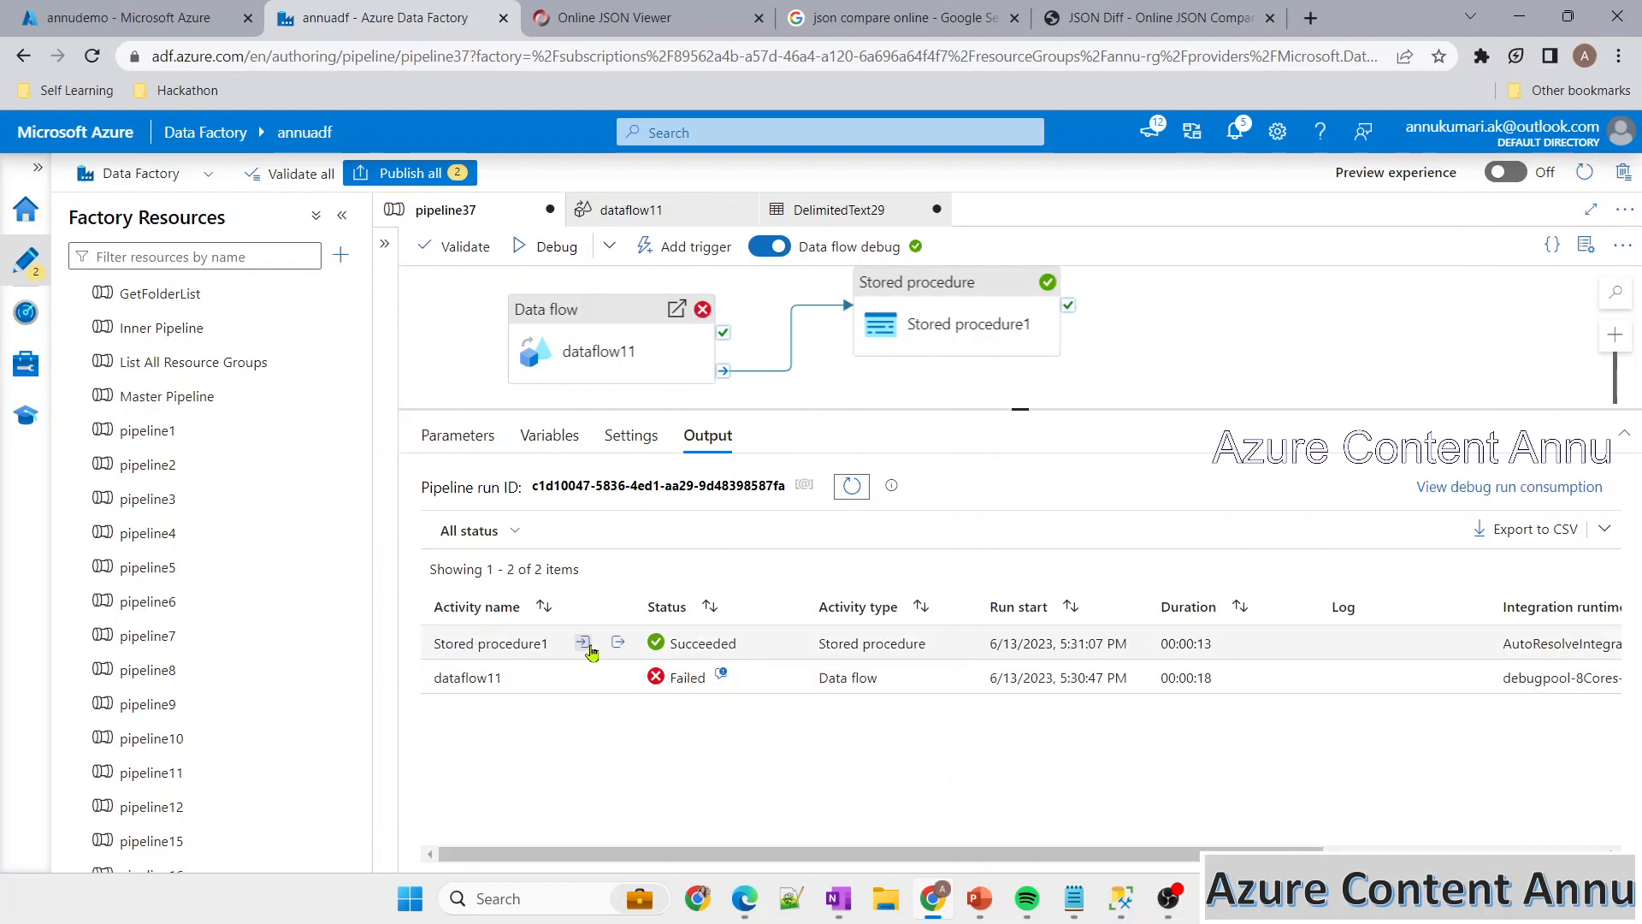
# Open Stored procedure1's expanded input for the failed run and check the ErrorMessage, PL_Name, PL_RunID, PL_Status, RowsRead and RowsWritten values
pyautogui.click(582, 644)
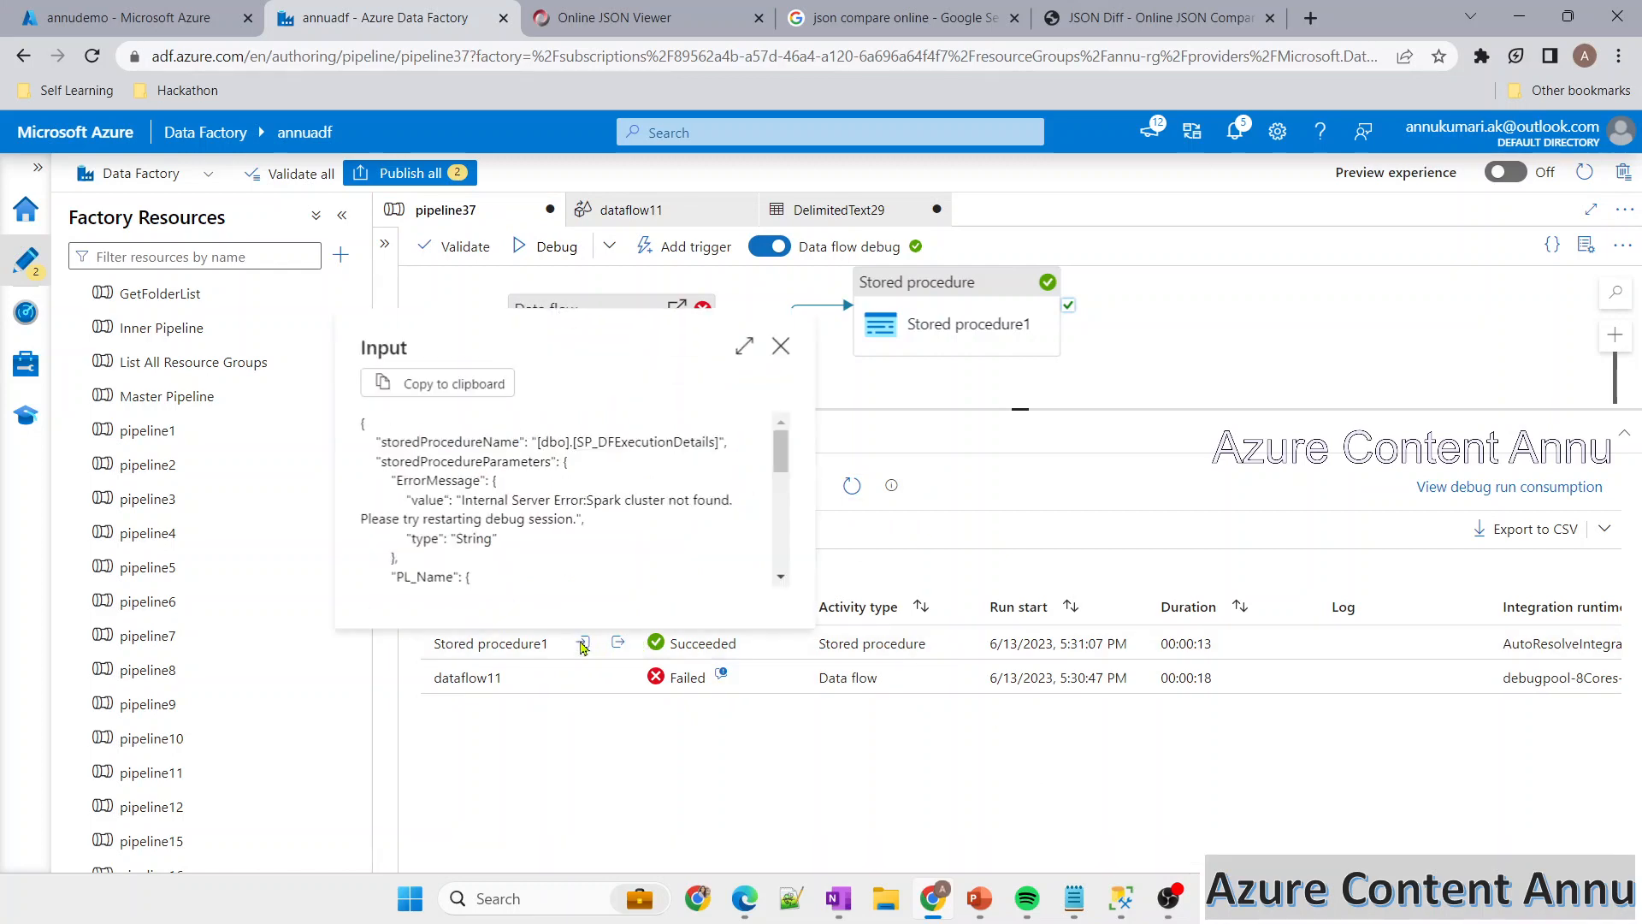
pyautogui.click(740, 348)
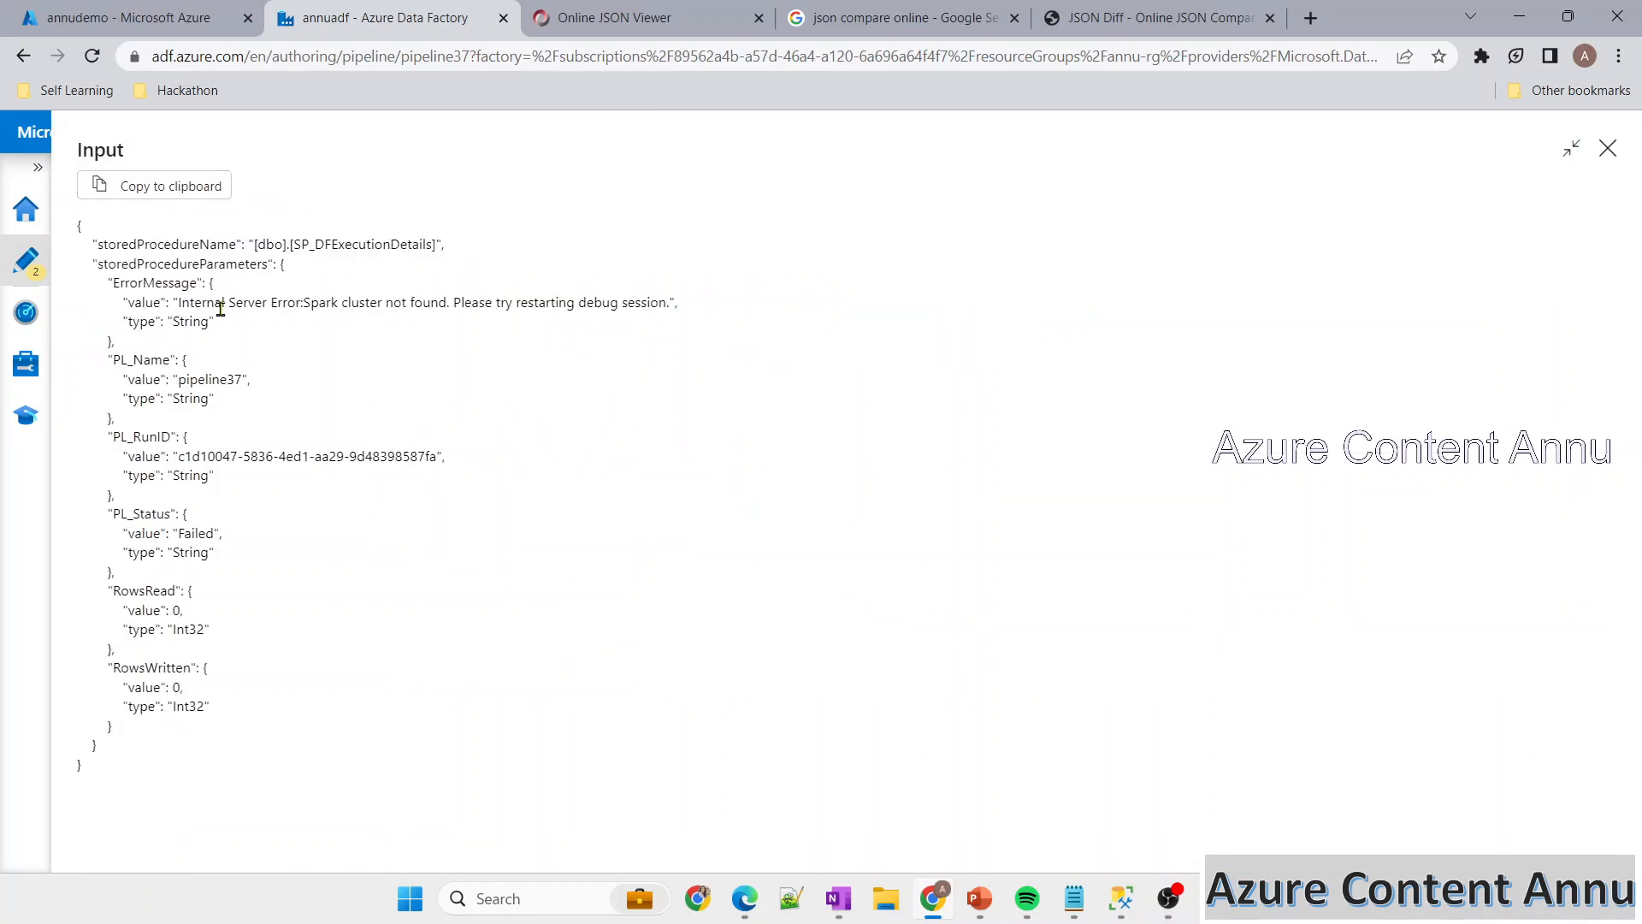
pyautogui.doubleClick(130, 285)
pyautogui.moveTo(177, 301); pyautogui.dragTo(700, 299)
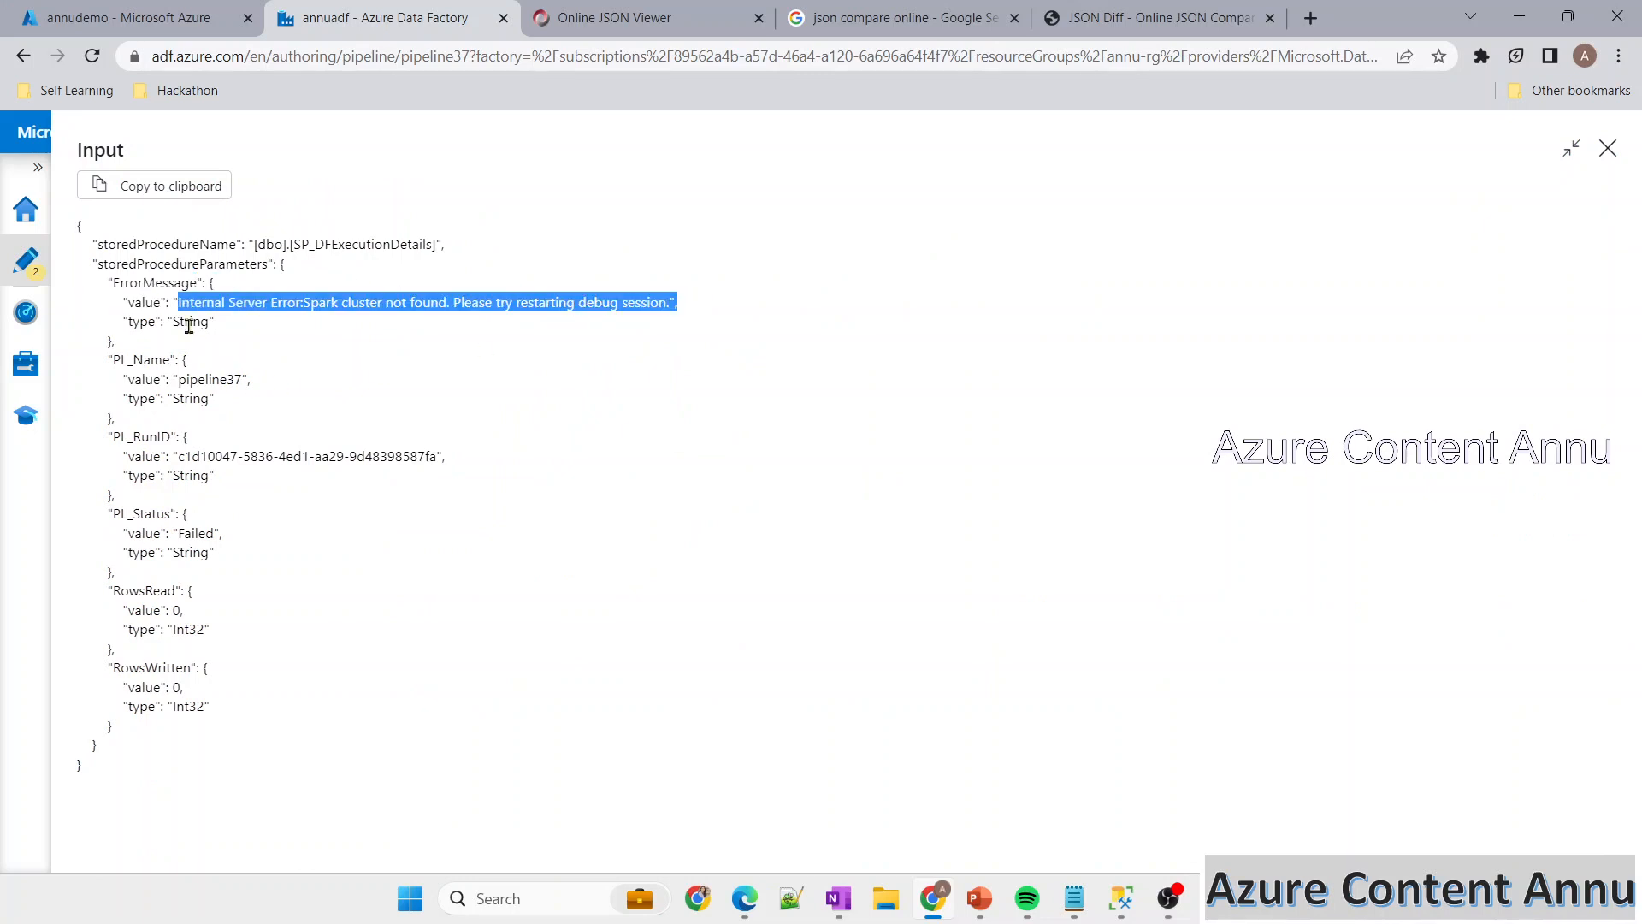
pyautogui.moveTo(175, 382); pyautogui.dragTo(252, 381)
pyautogui.moveTo(183, 456); pyautogui.dragTo(423, 453)
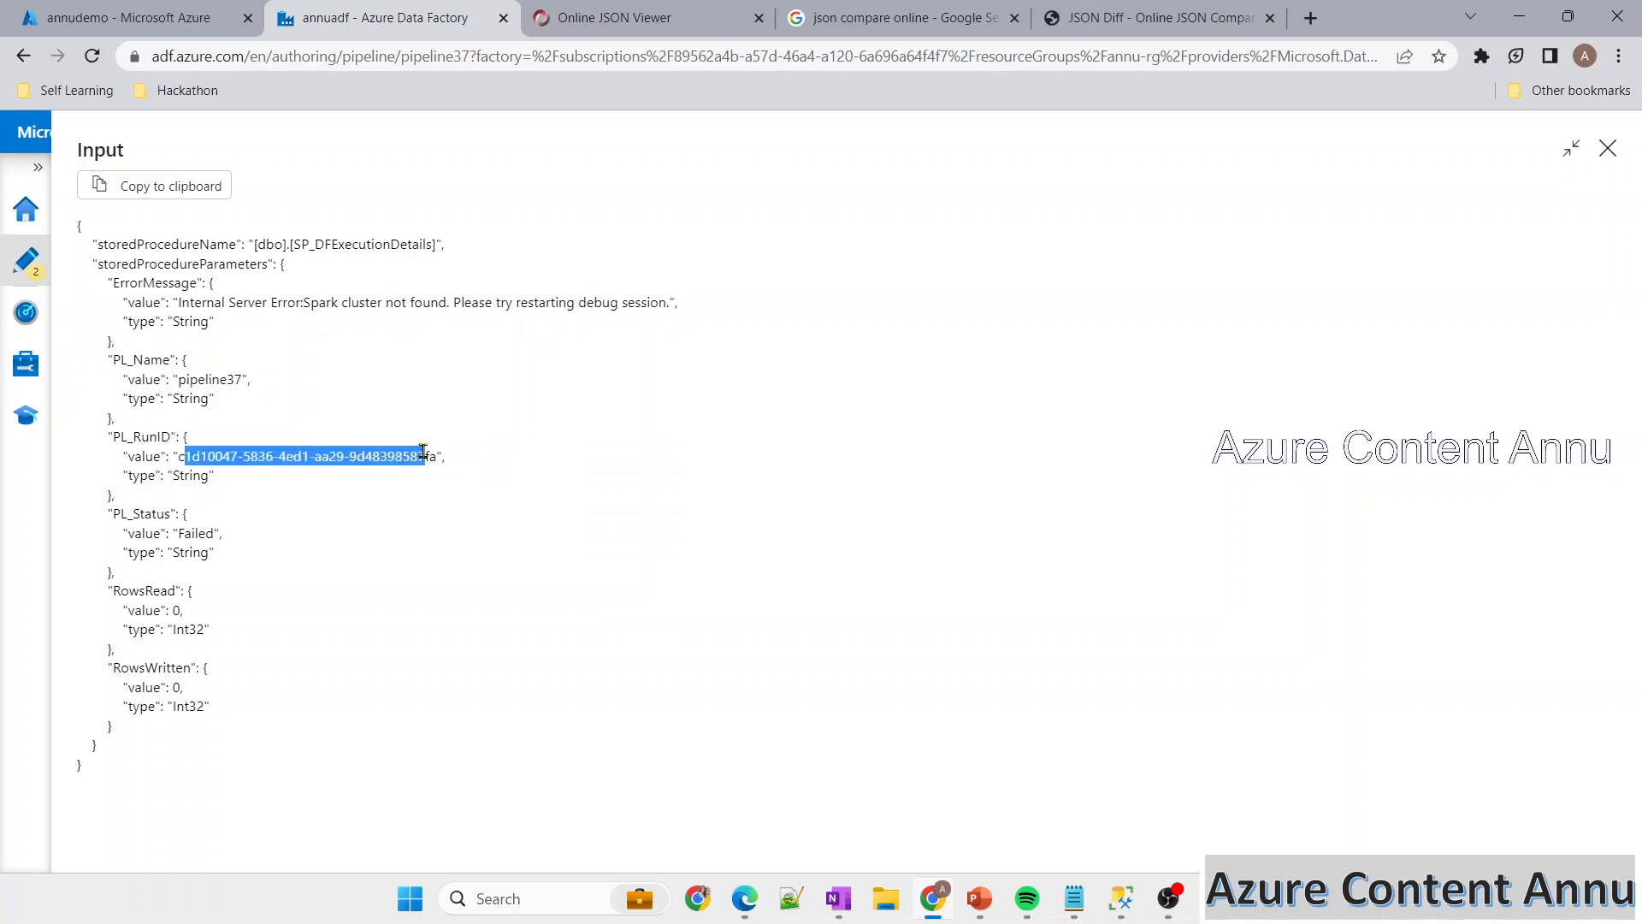
pyautogui.moveTo(168, 528); pyautogui.dragTo(273, 539)
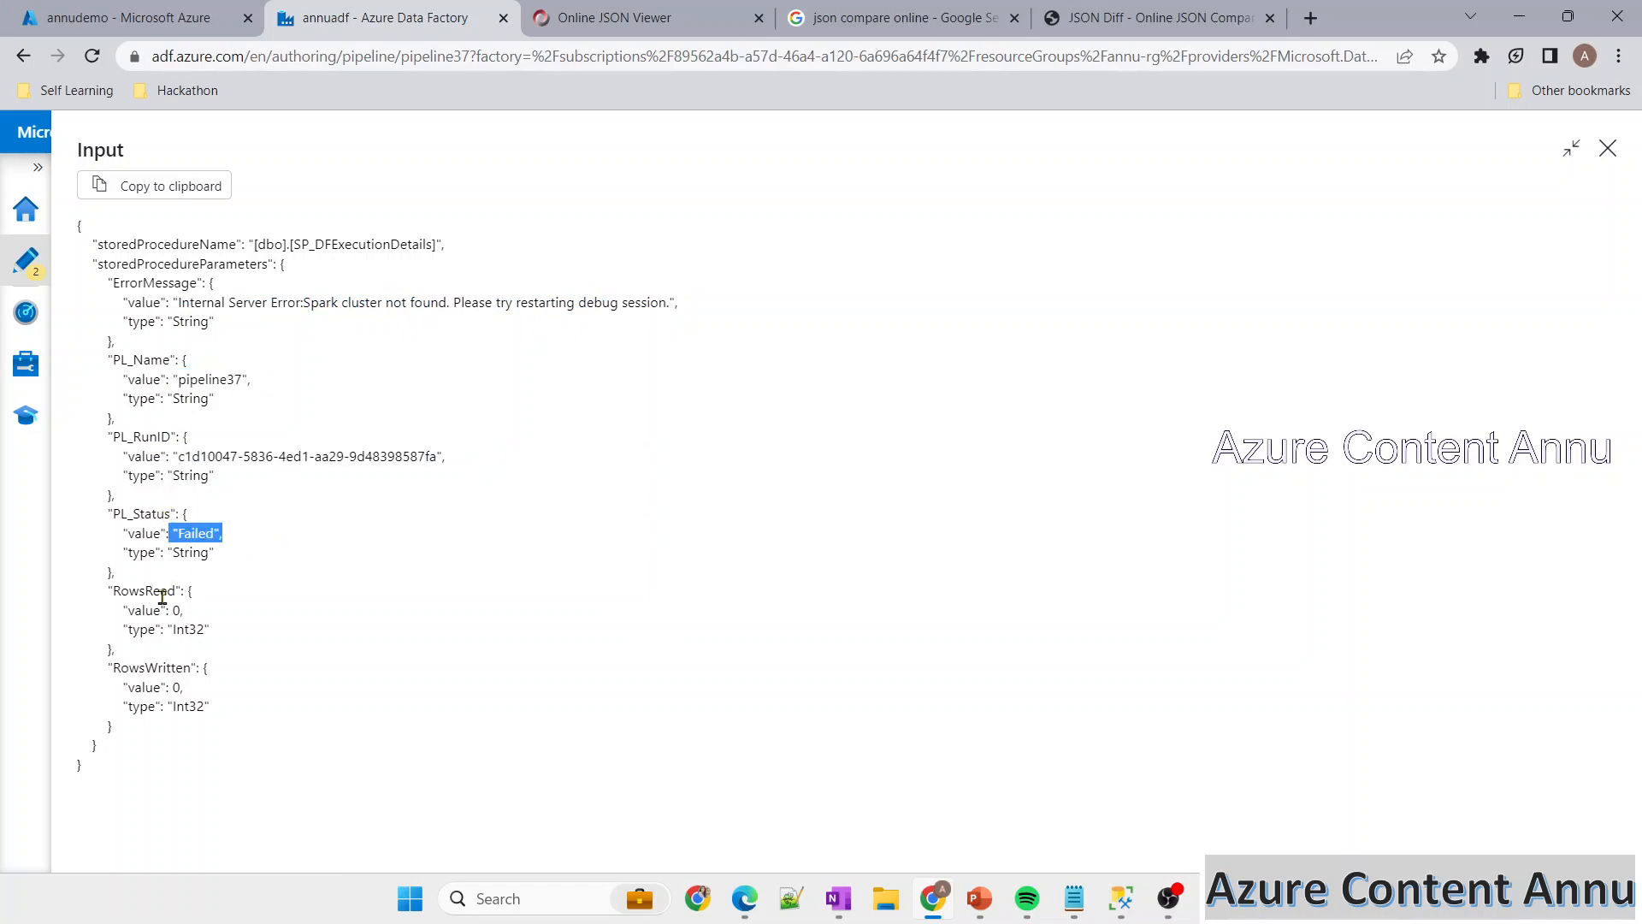
pyautogui.moveTo(160, 622); pyautogui.dragTo(205, 618)
pyautogui.moveTo(156, 697)
pyautogui.mouseDown()
pyautogui.moveTo(191, 690)
pyautogui.moveTo(161, 688)
pyautogui.mouseUp()
pyautogui.moveTo(171, 302); pyautogui.dragTo(709, 303)
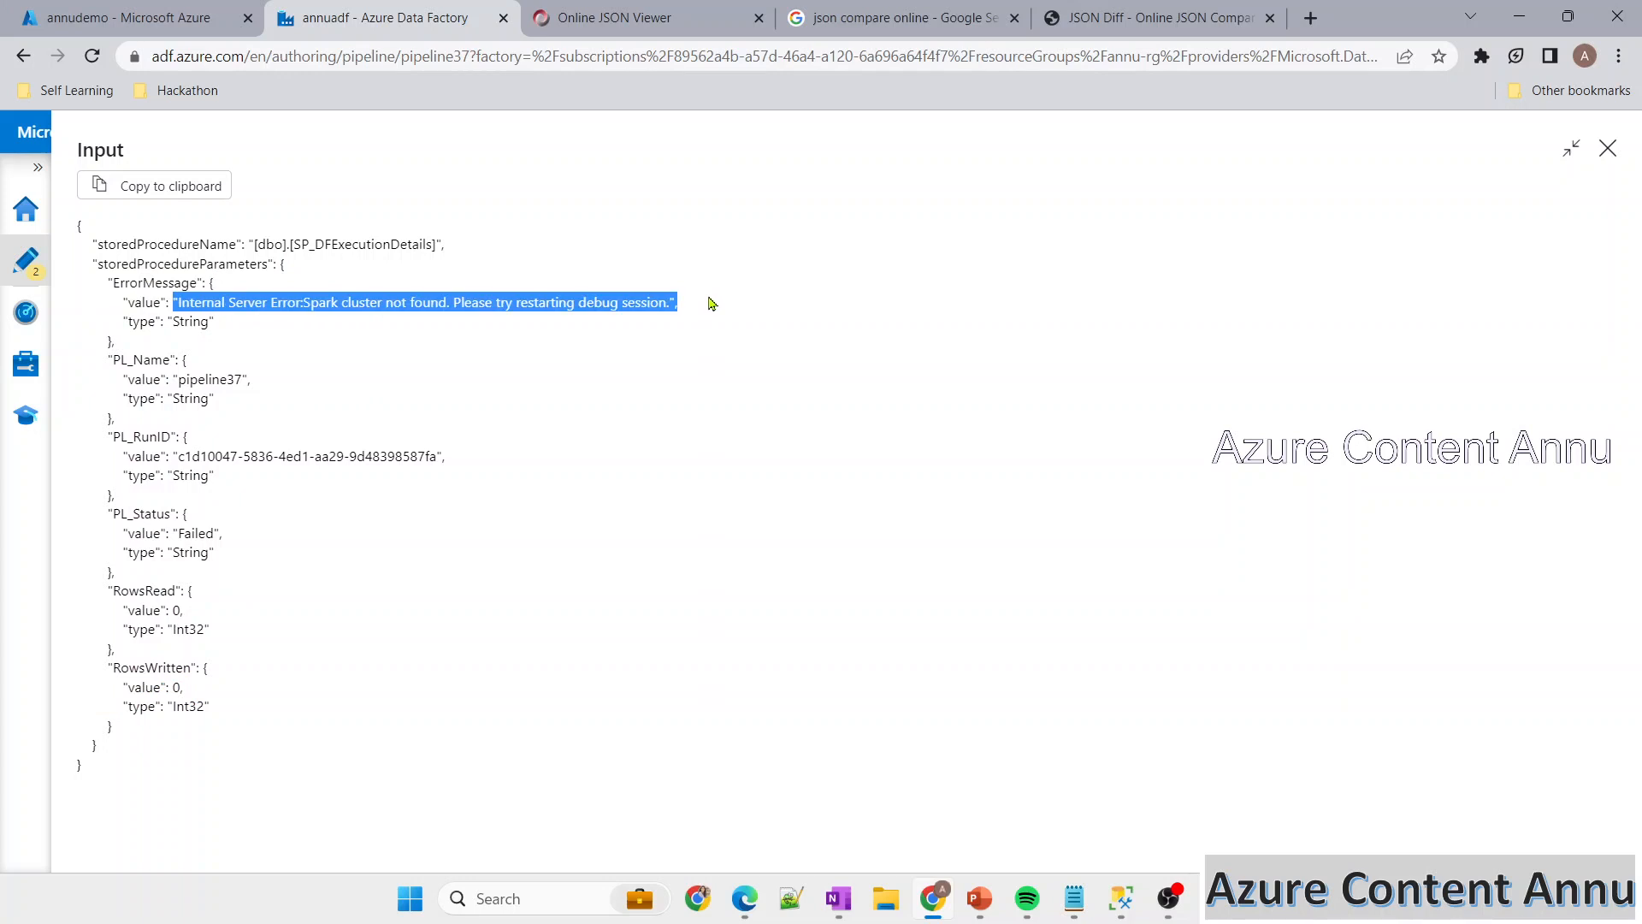
pyautogui.click(698, 313)
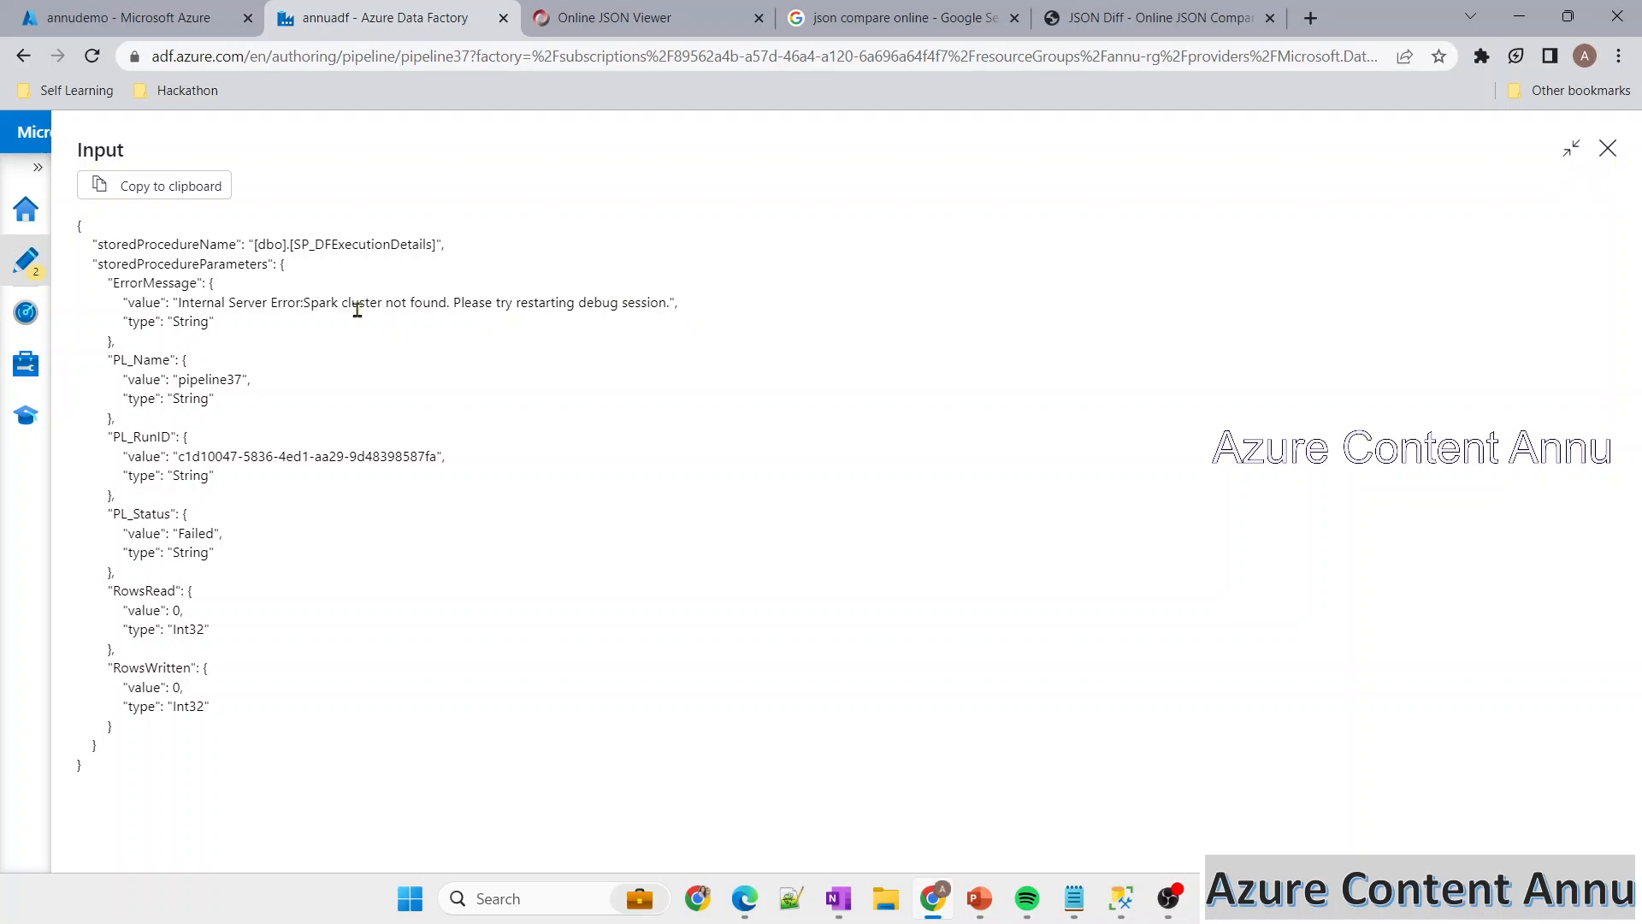
pyautogui.click(1608, 148)
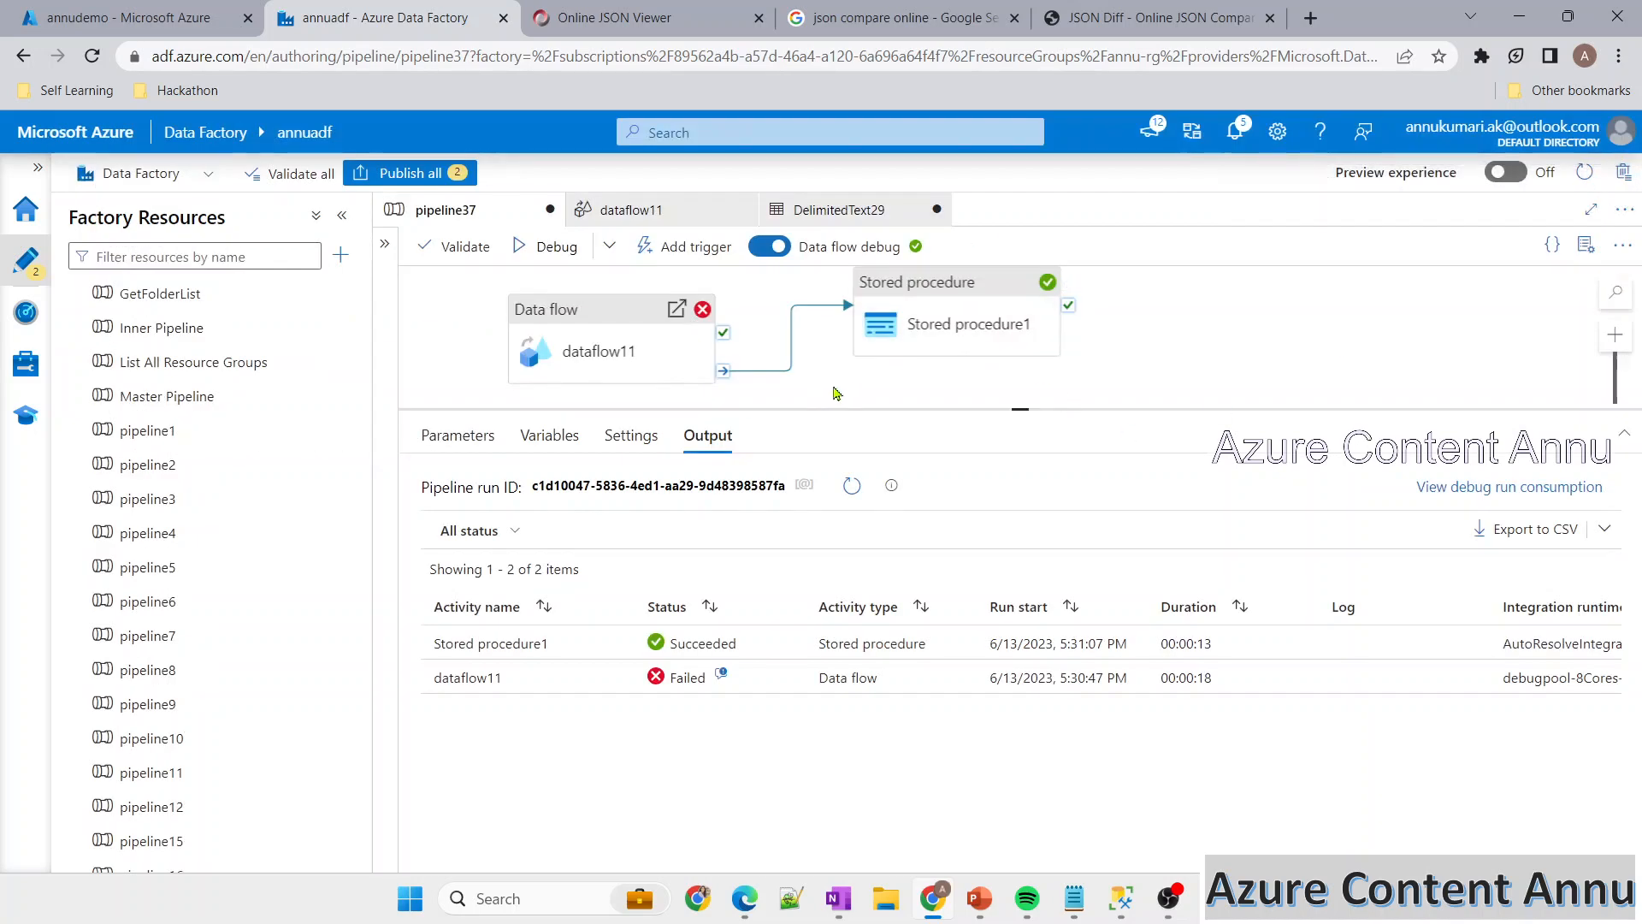
# Rerun the selected dbo.DF_ExecutionDetails query in SQL Server Management Studio, widen the ErrorMessage column and check the failed run's status, row counts and error
pyautogui.click(1121, 899)
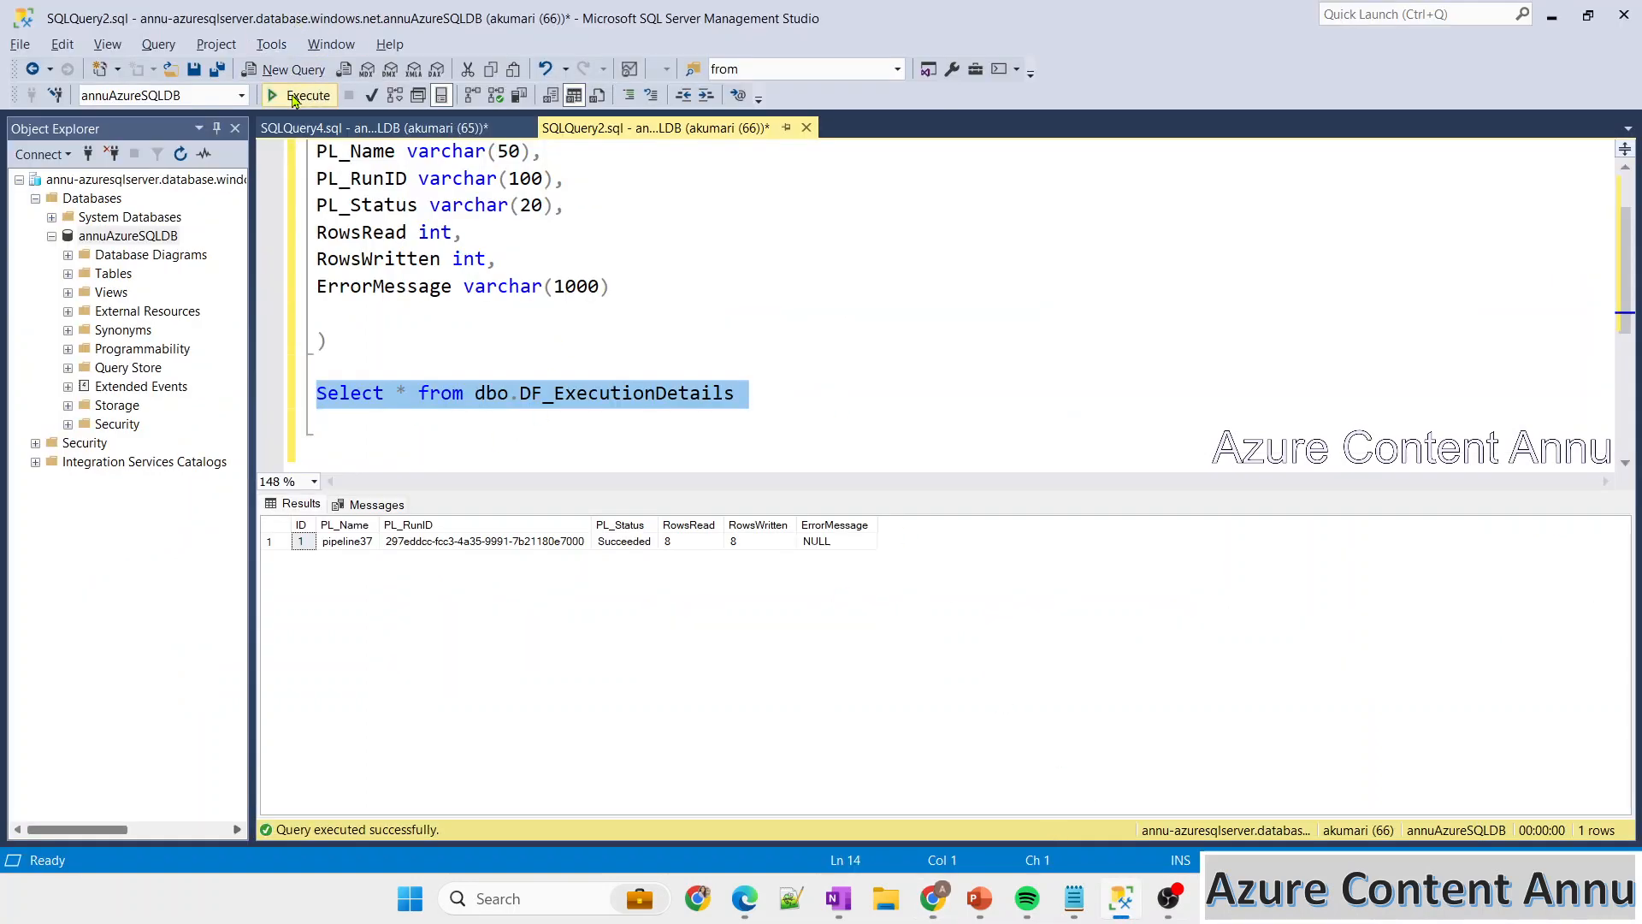
pyautogui.click(293, 96)
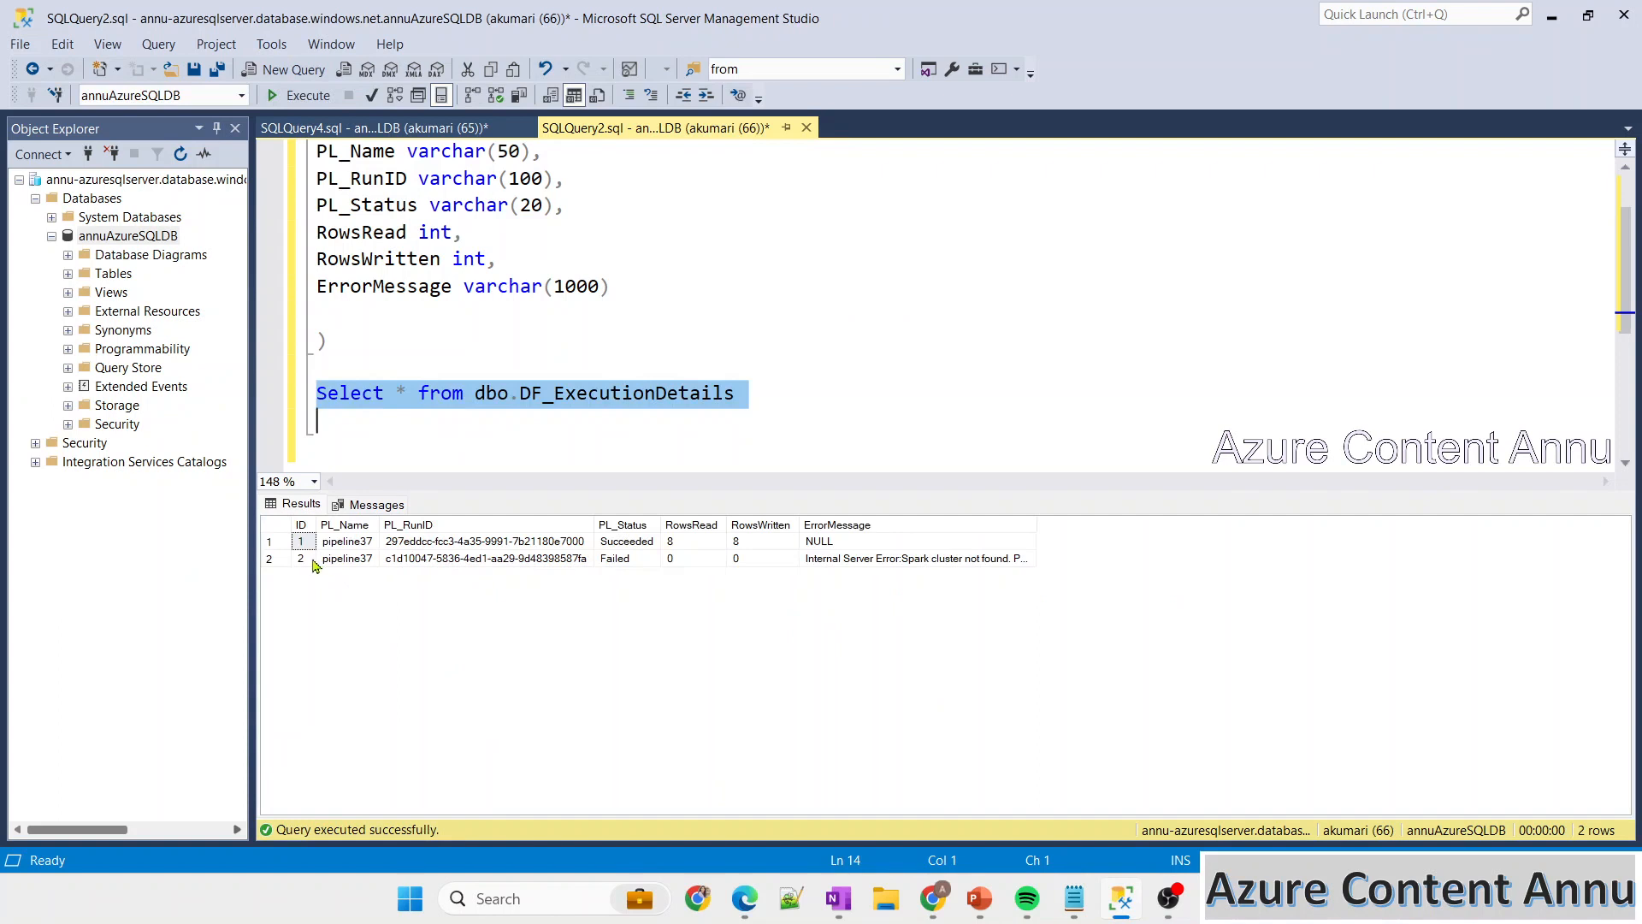
pyautogui.click(306, 560)
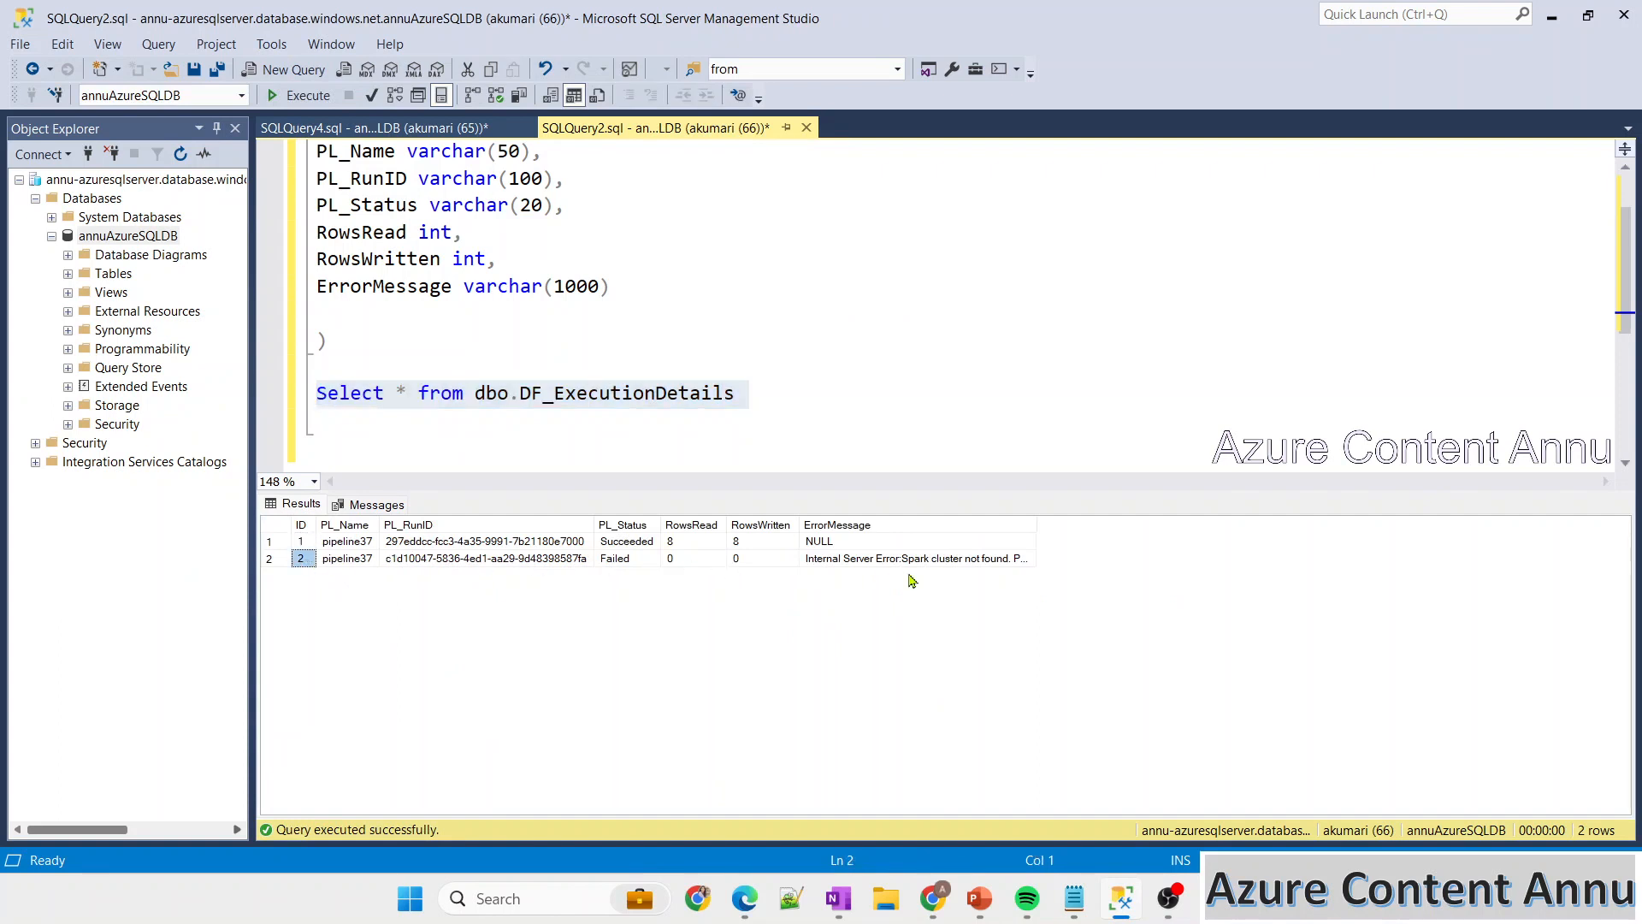
pyautogui.doubleClick(1036, 524)
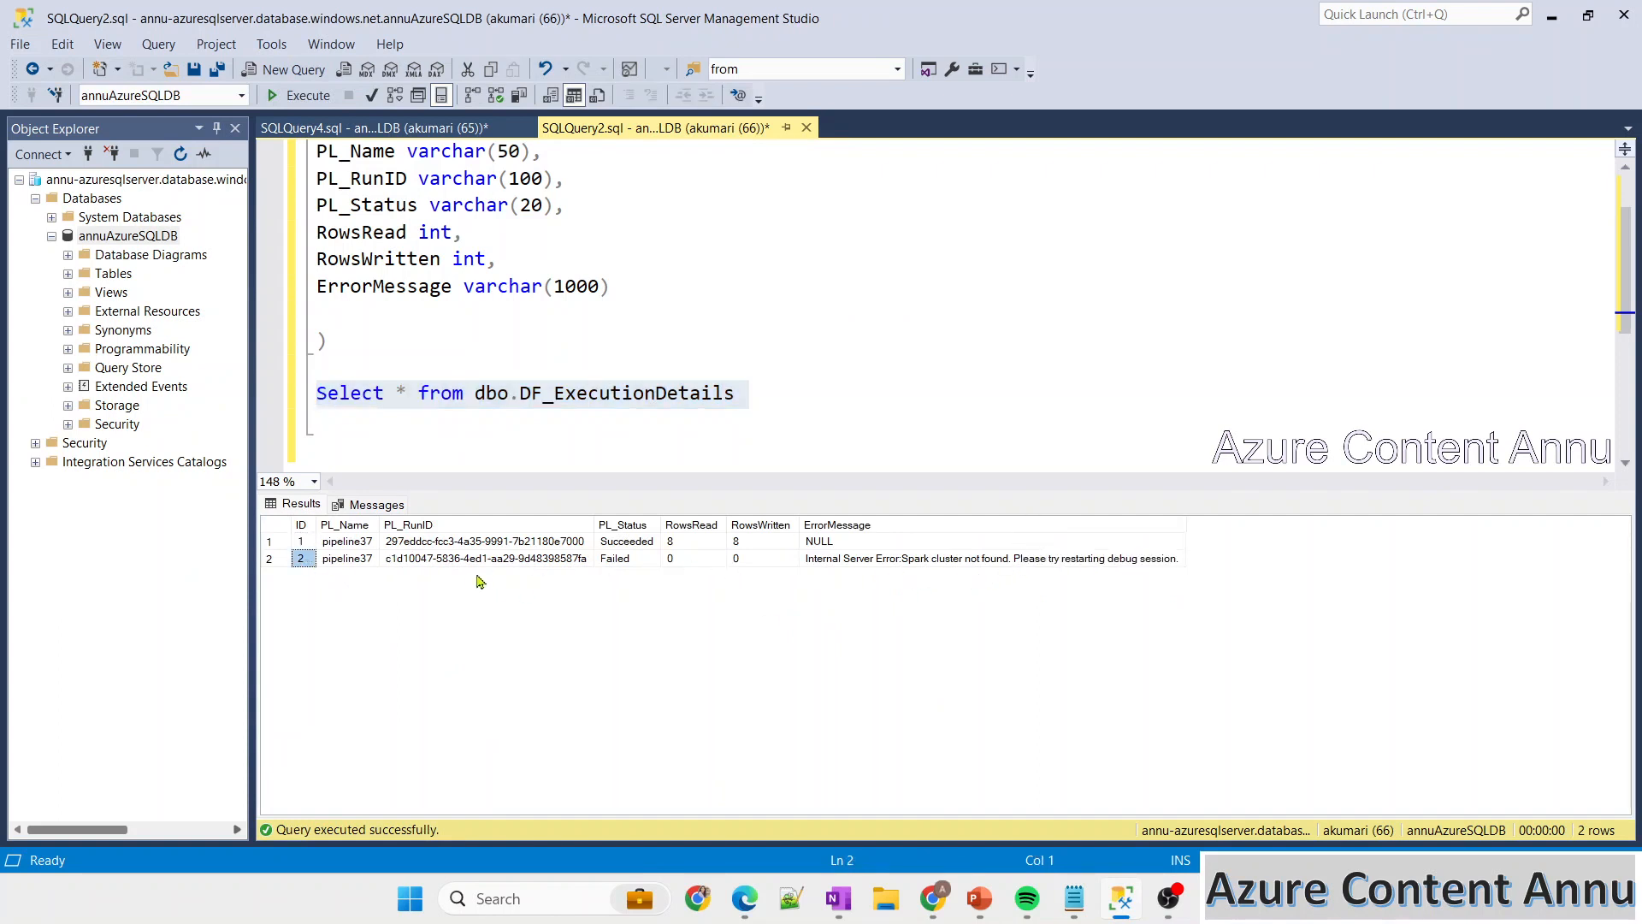
pyautogui.click(641, 564)
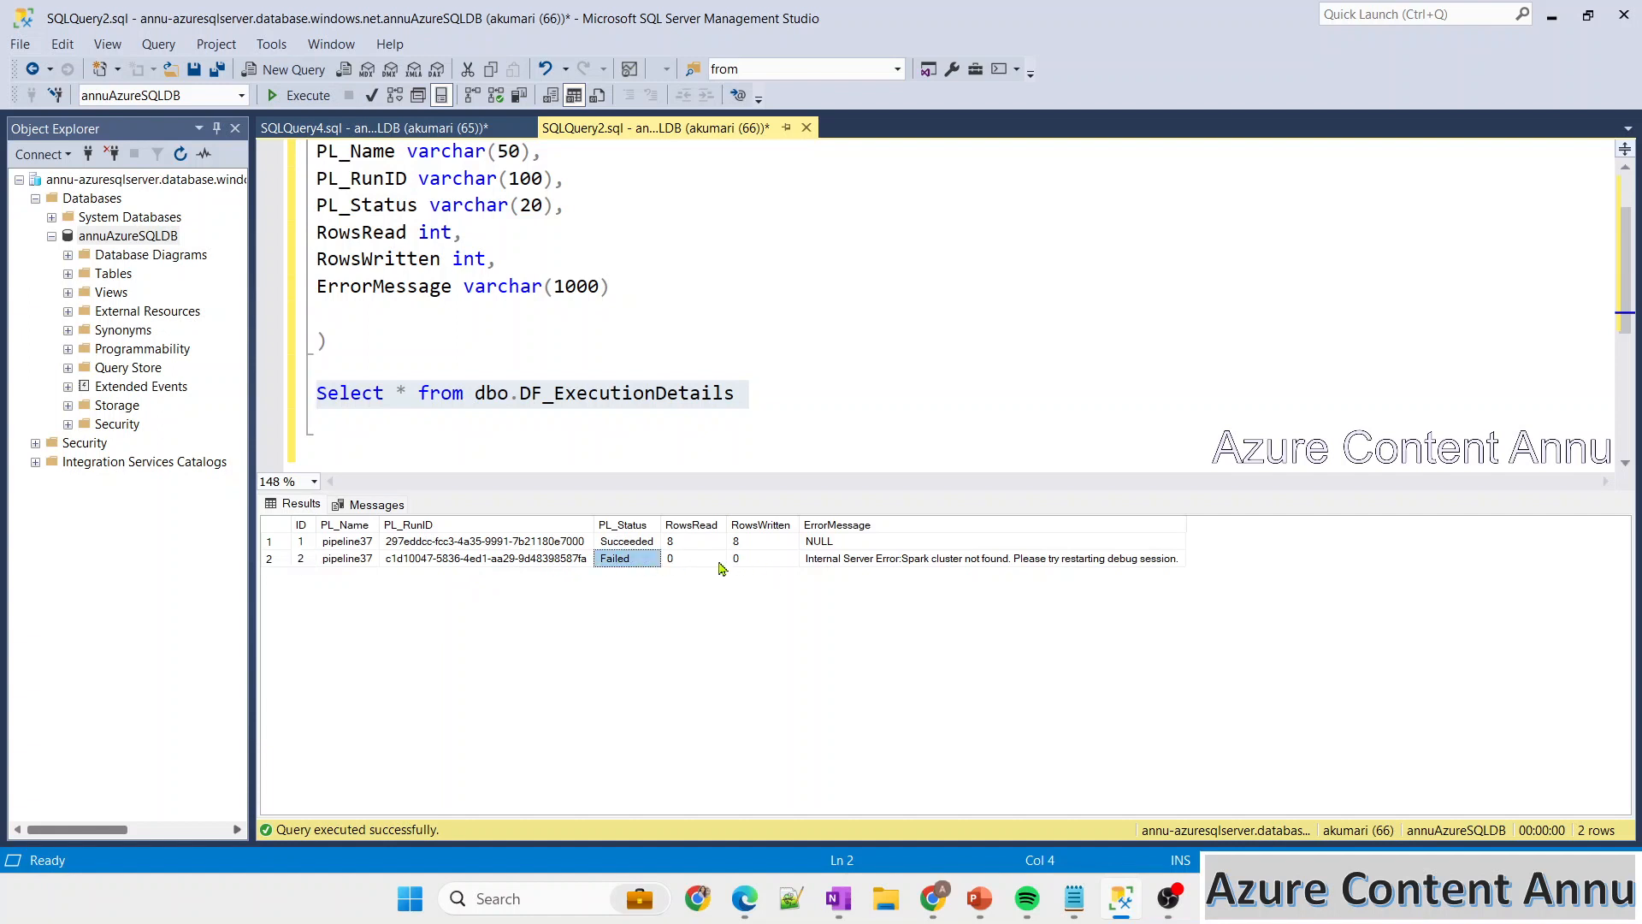
pyautogui.moveTo(715, 565); pyautogui.dragTo(760, 571)
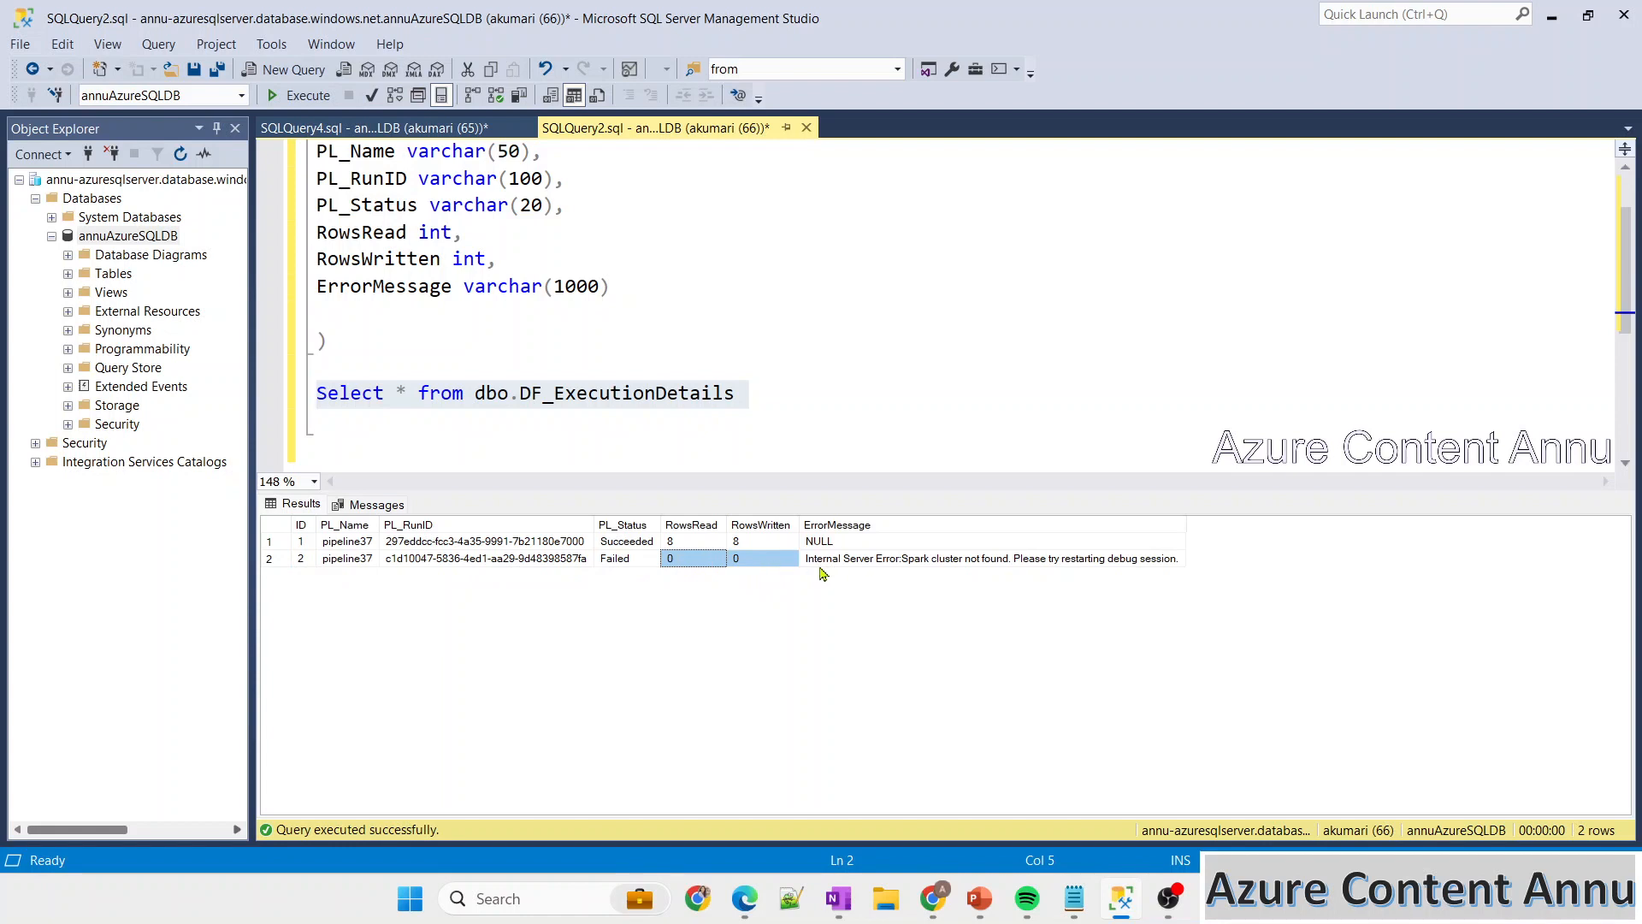
pyautogui.click(628, 562)
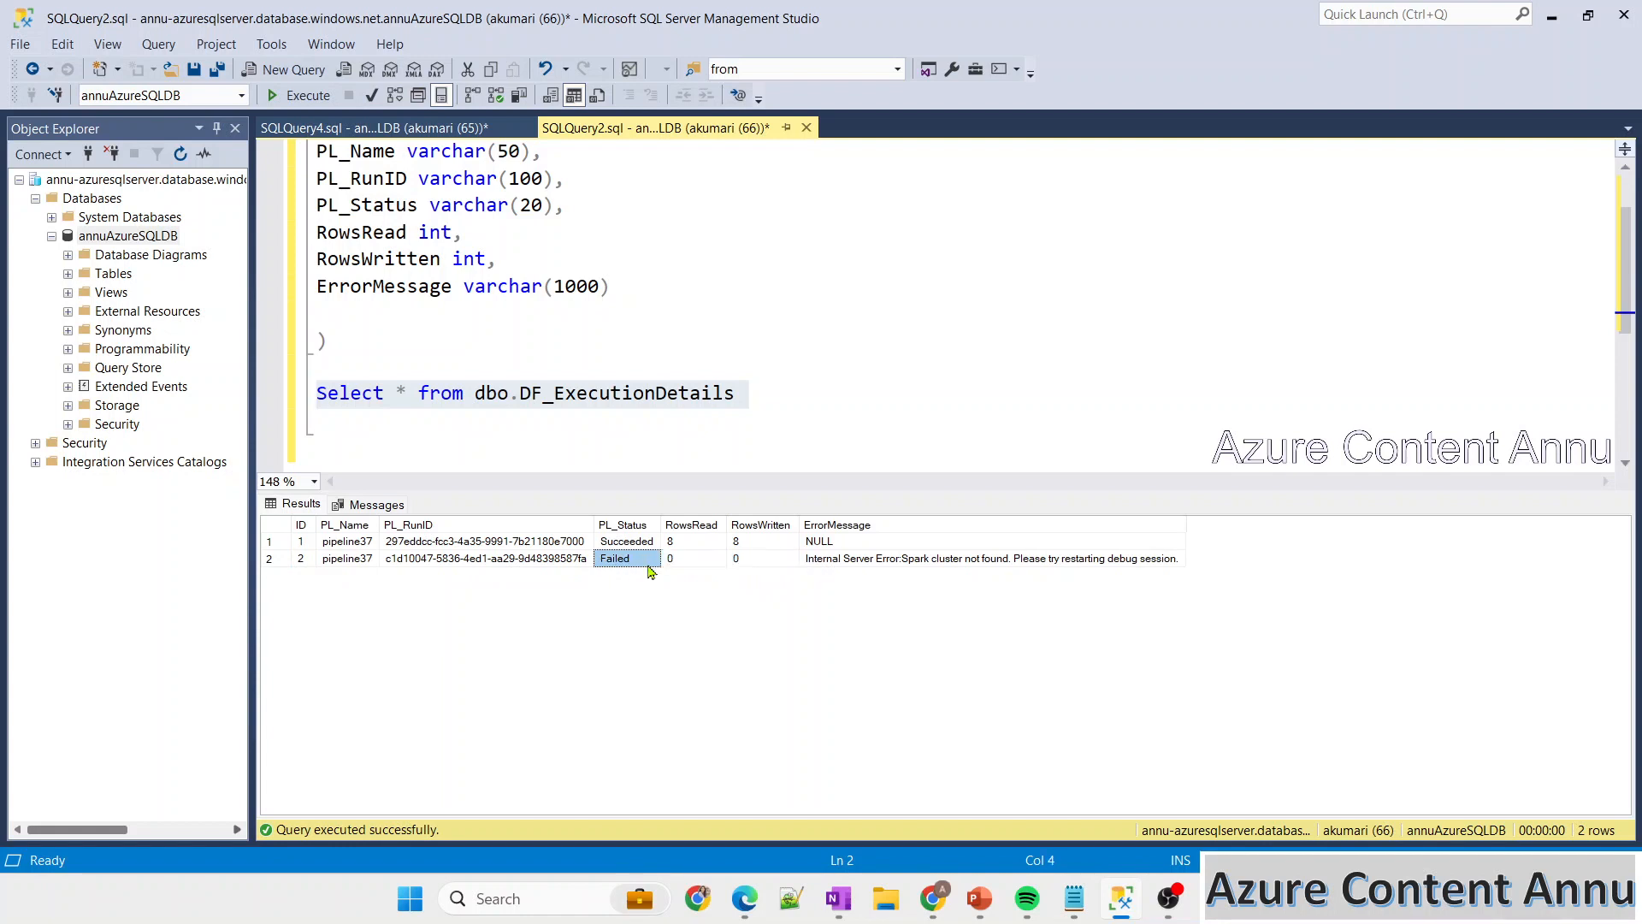
pyautogui.moveTo(684, 564); pyautogui.dragTo(781, 557)
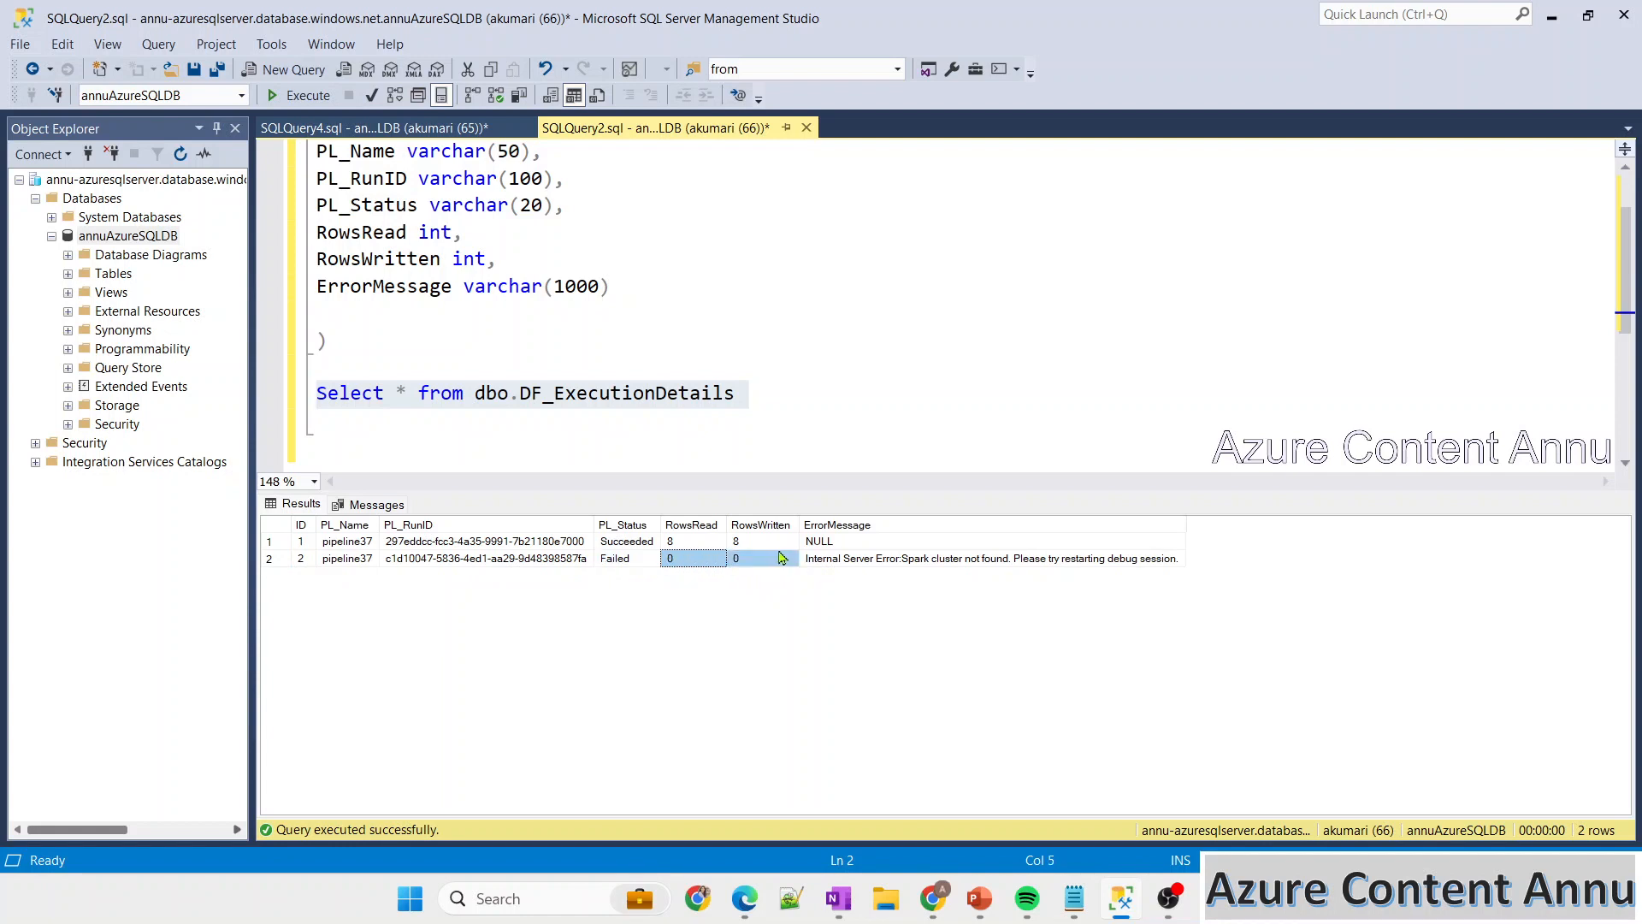
pyautogui.click(849, 562)
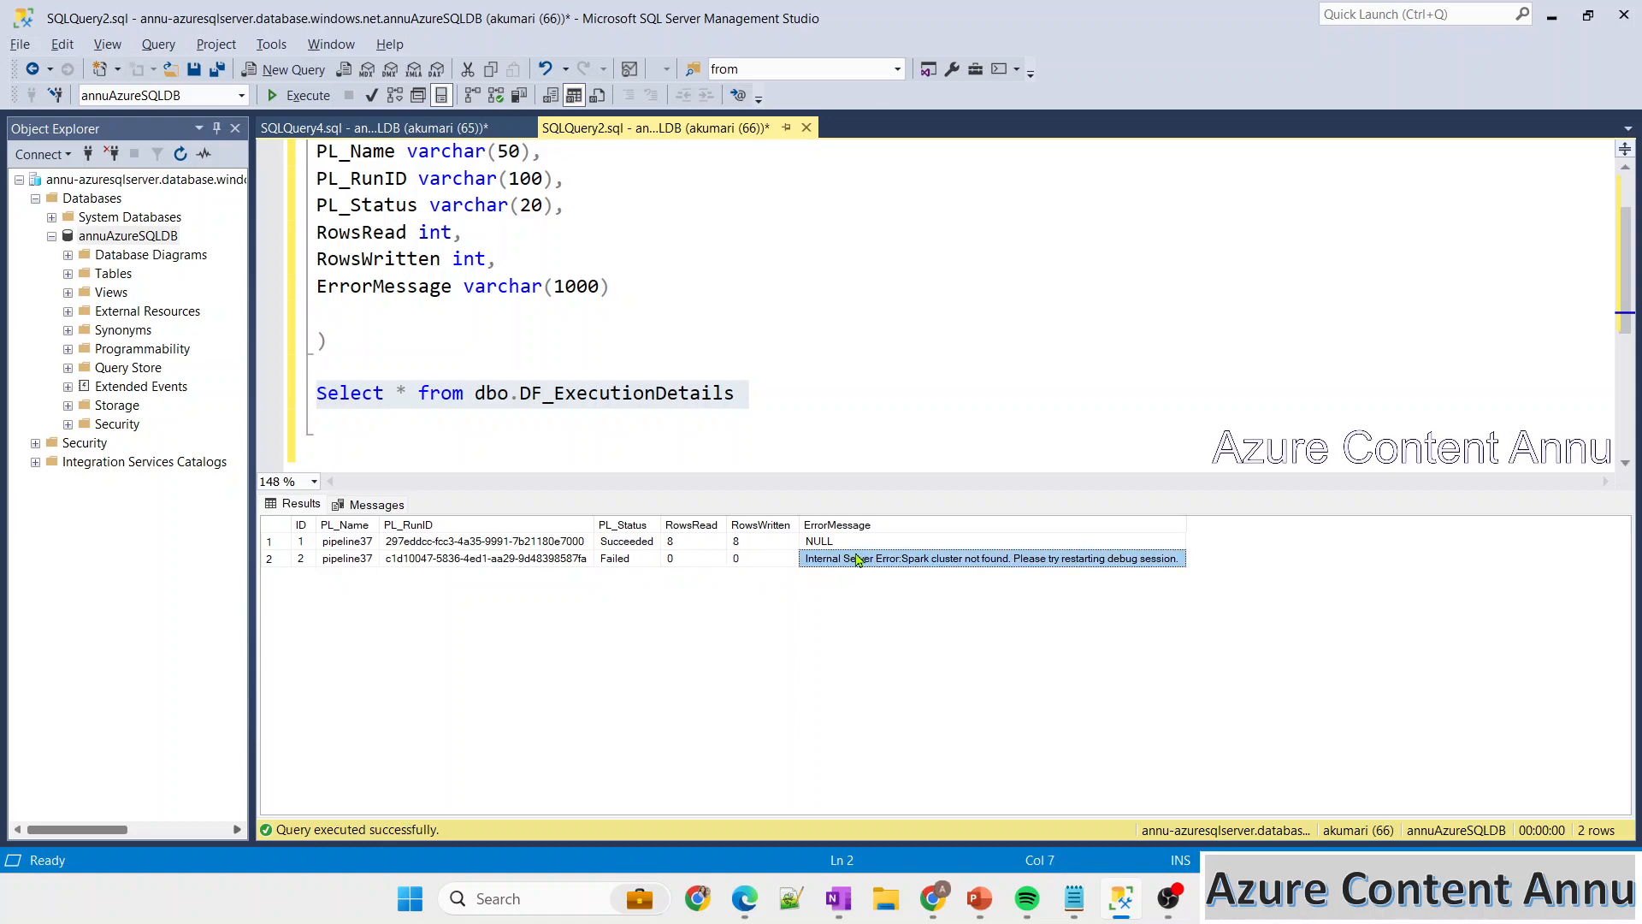
pyautogui.hotkey('alt', 'Tab')
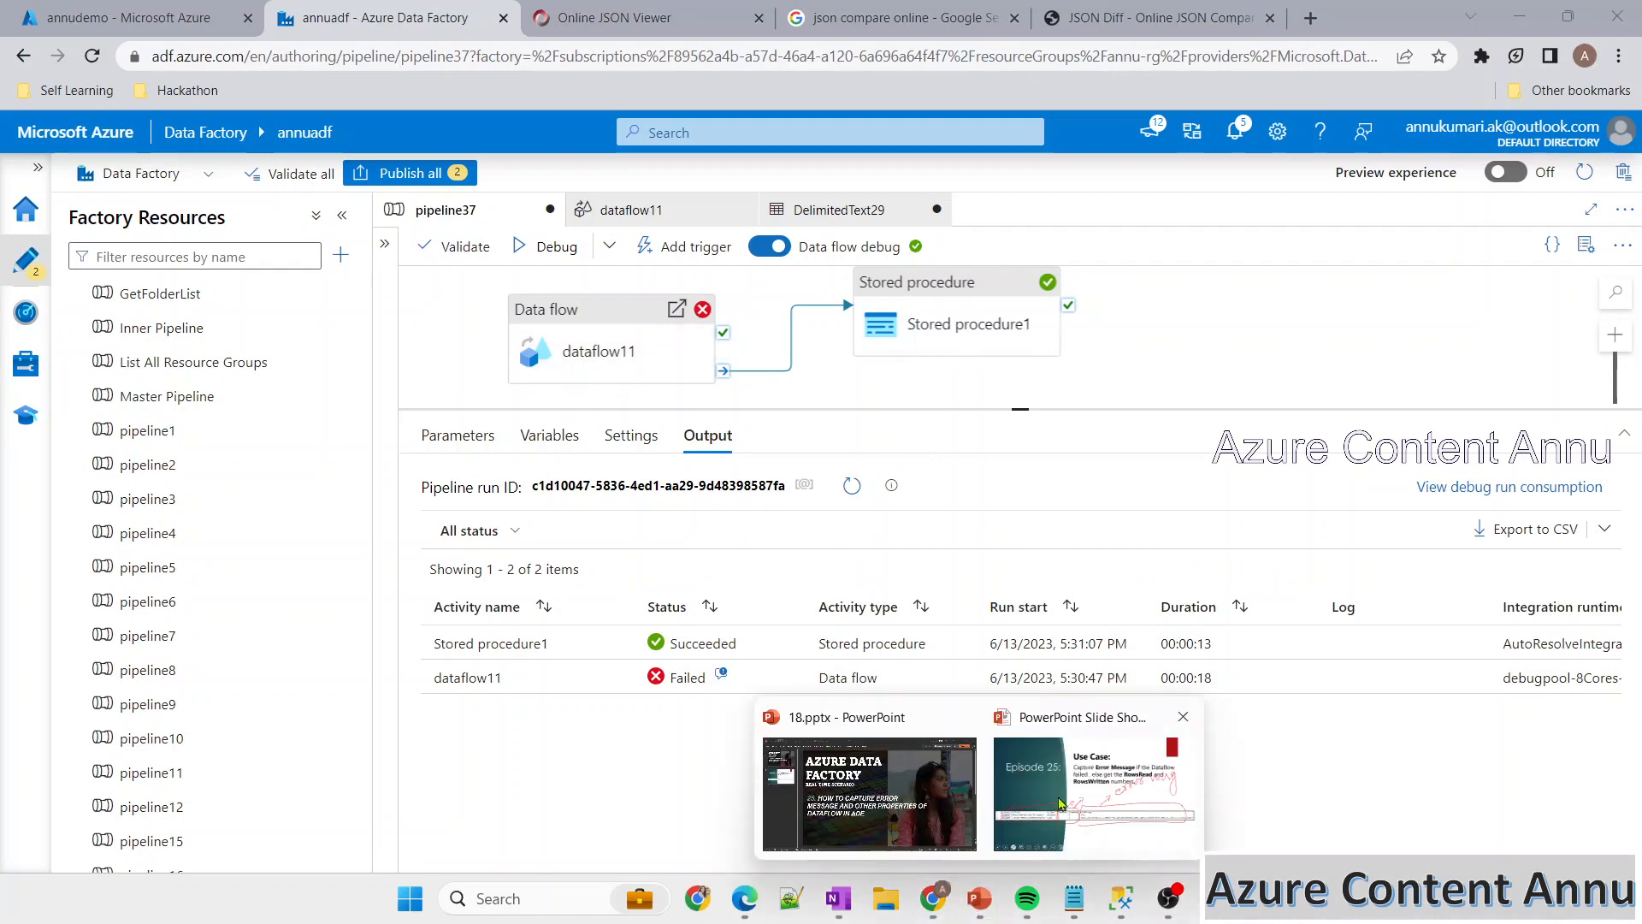
pyautogui.hotkey('alt', 'Tab')
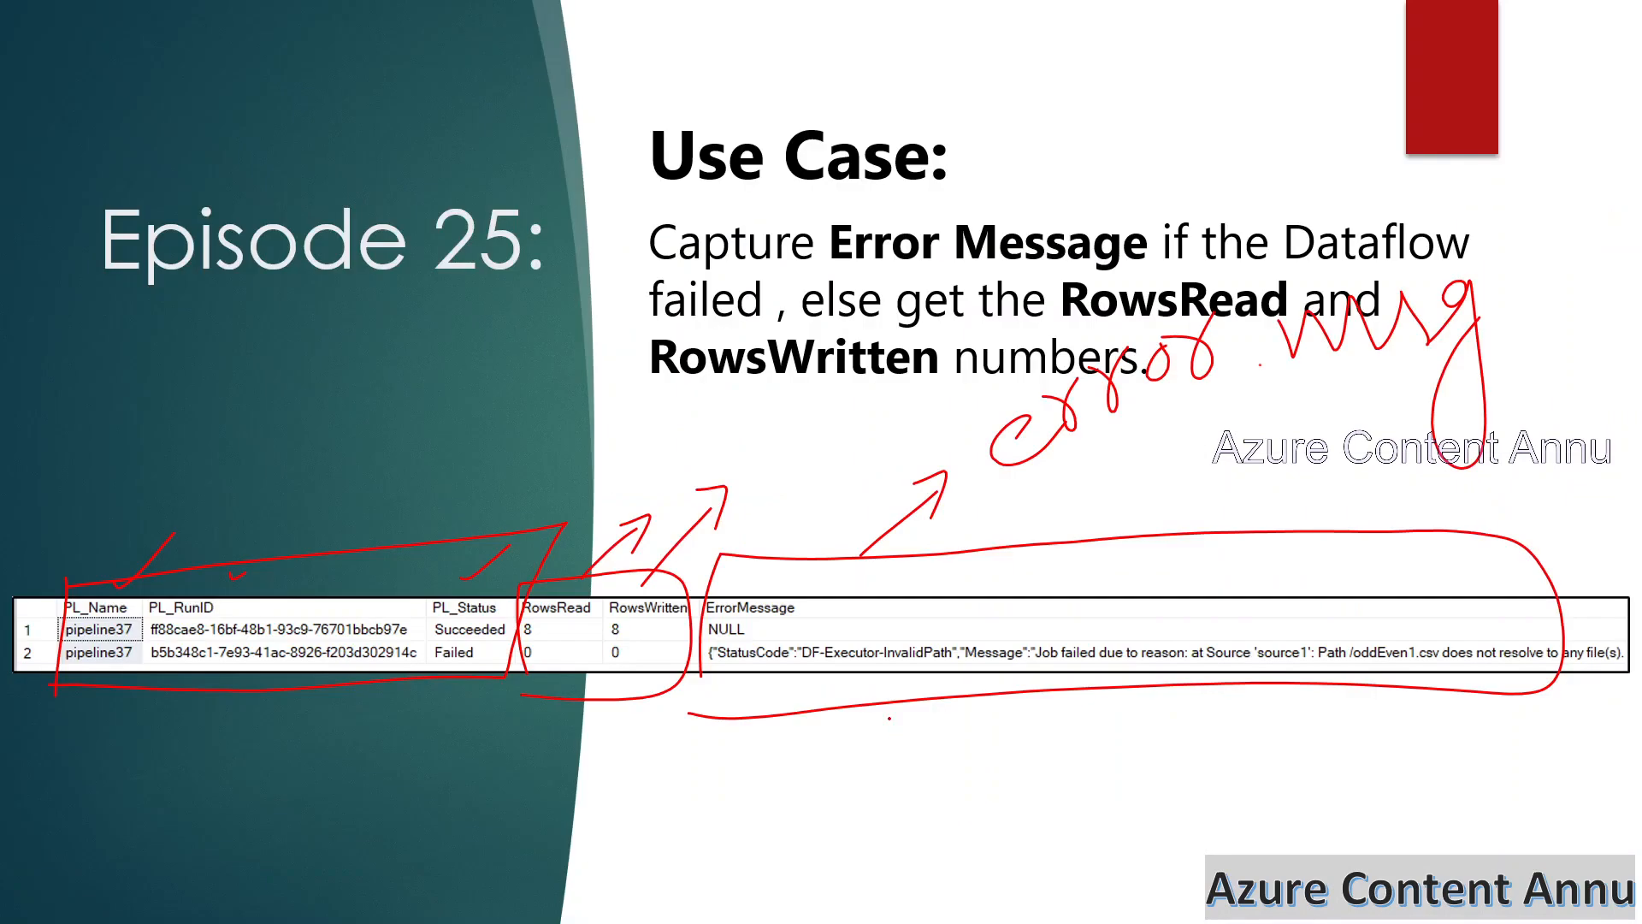
pyautogui.press('Right')
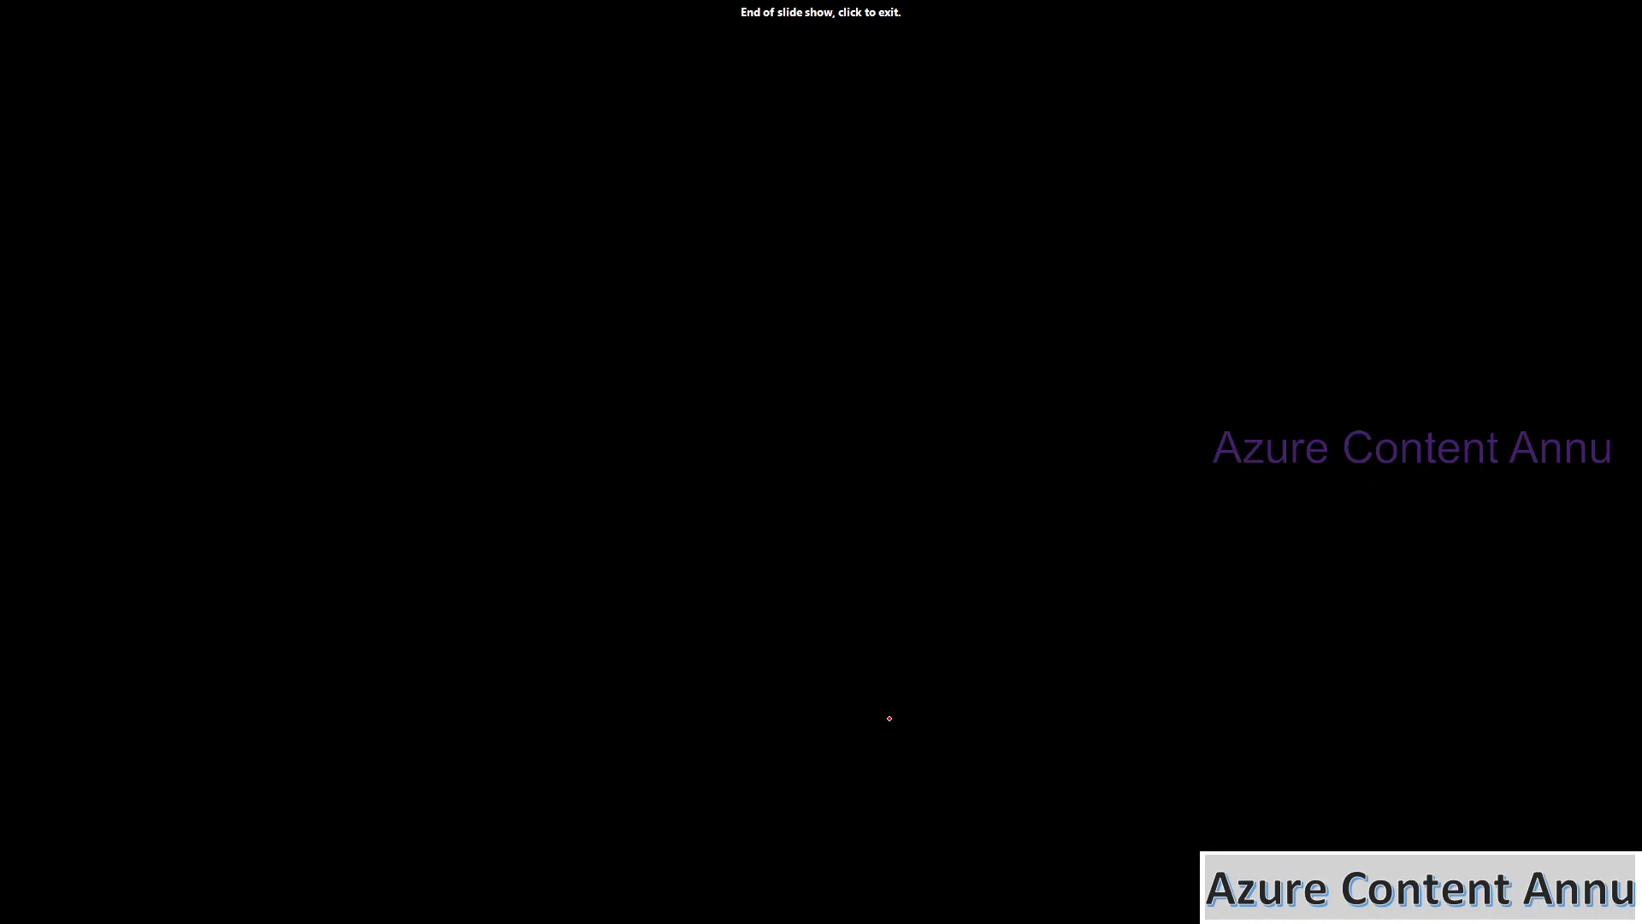
pyautogui.press('Left')
pyautogui.press('Left')
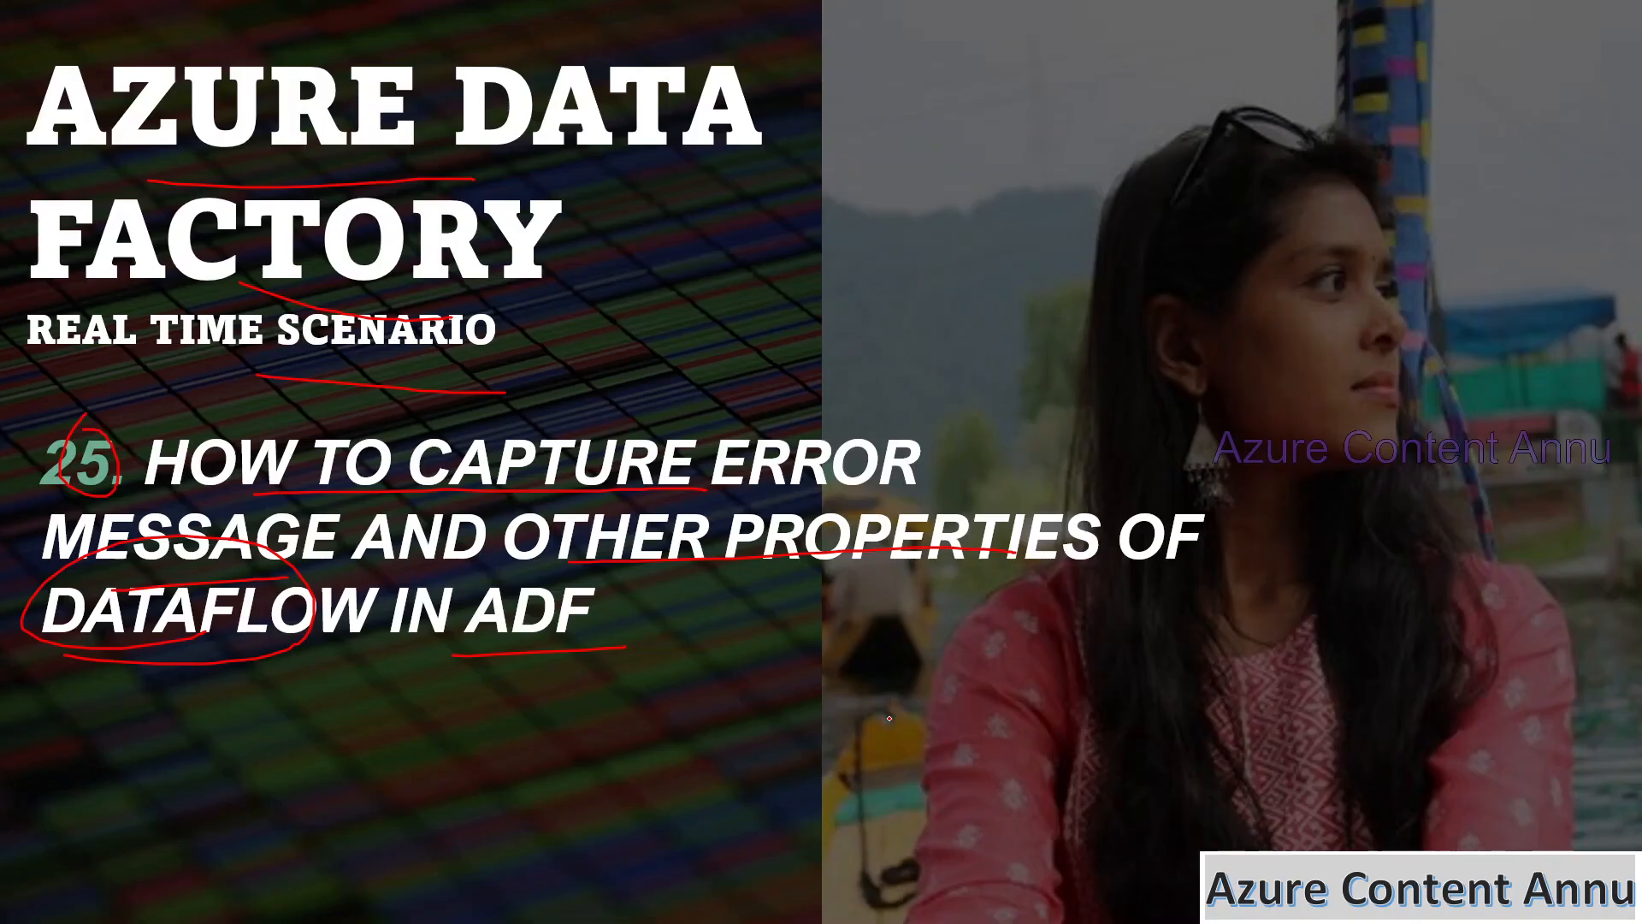